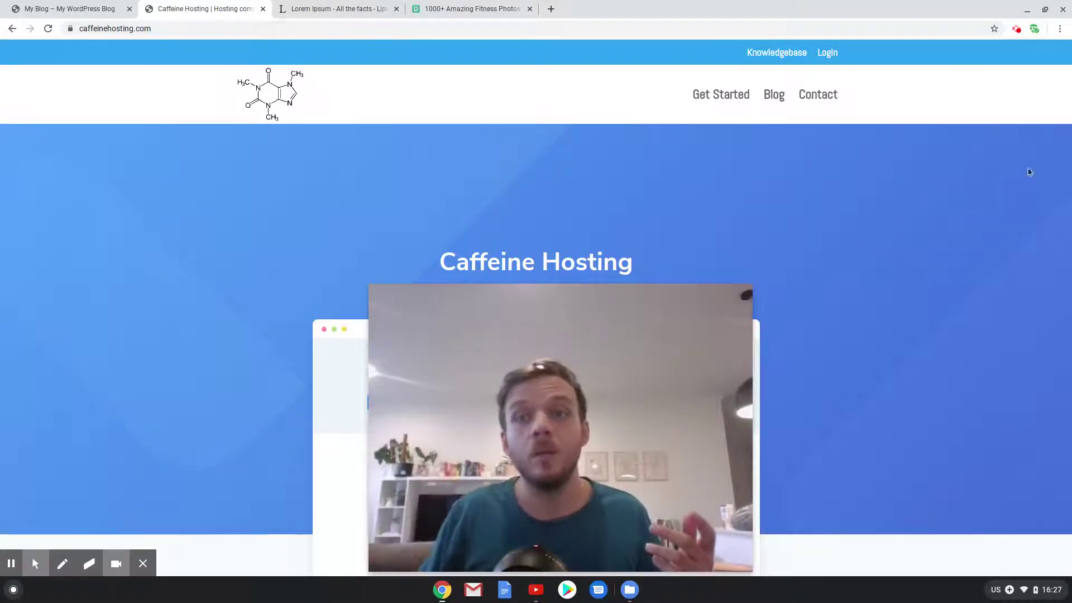
View Caffeine Hosting's shared plans, go back to the homepage, then switch to the My Blog tab
click(722, 95)
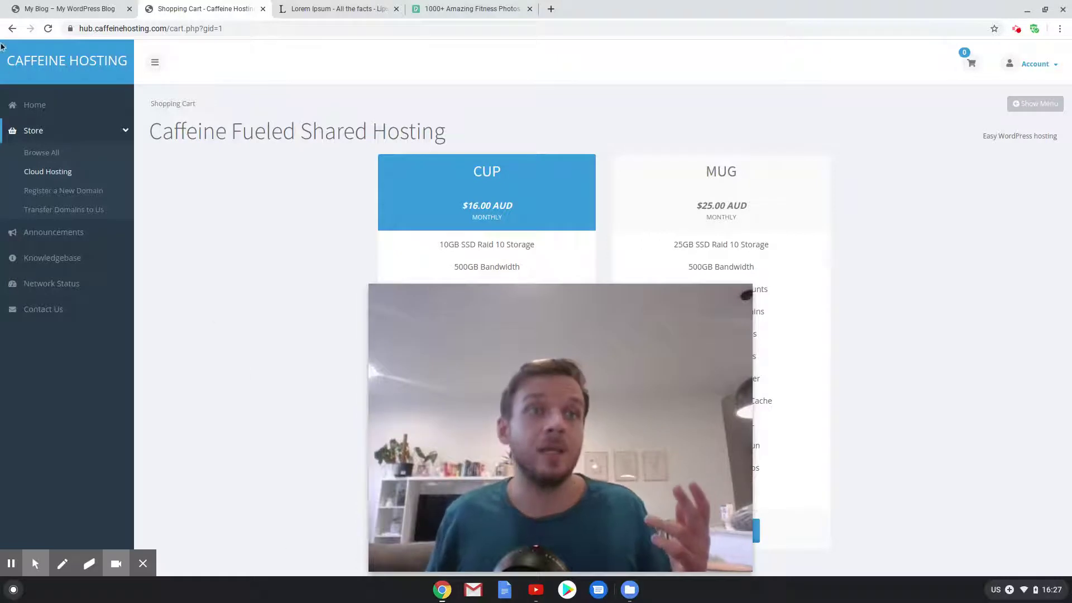
click(13, 31)
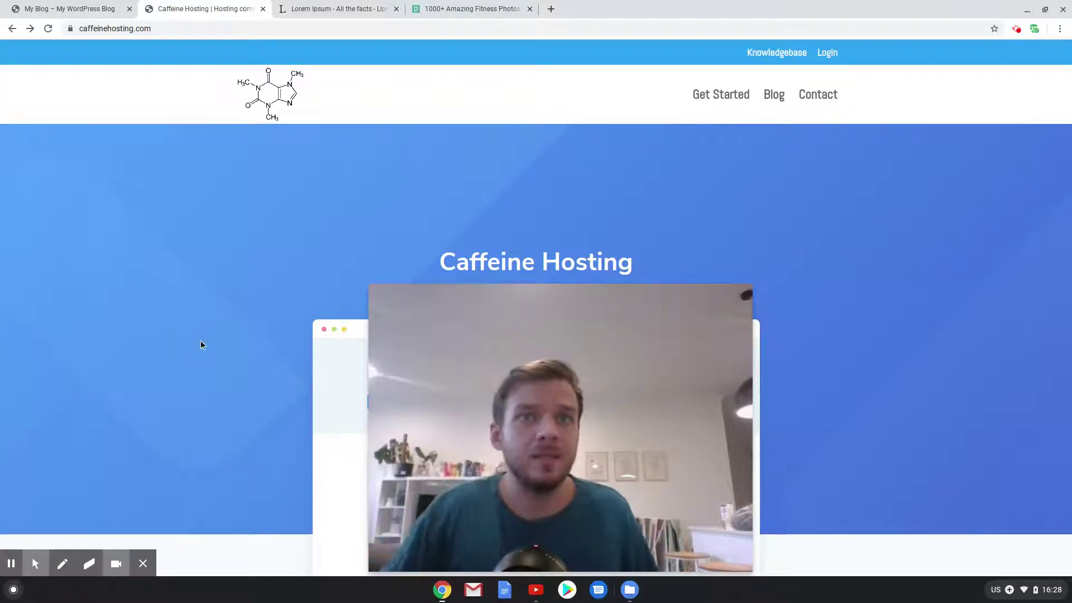
click(81, 4)
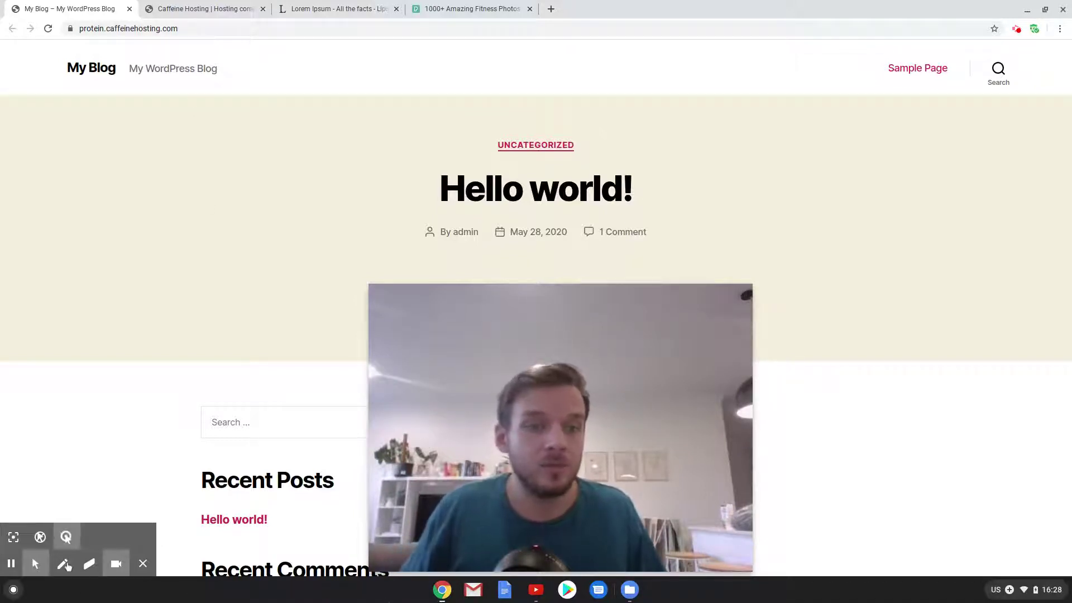
Load the site's /wp-admin login page from the address bar
click(116, 564)
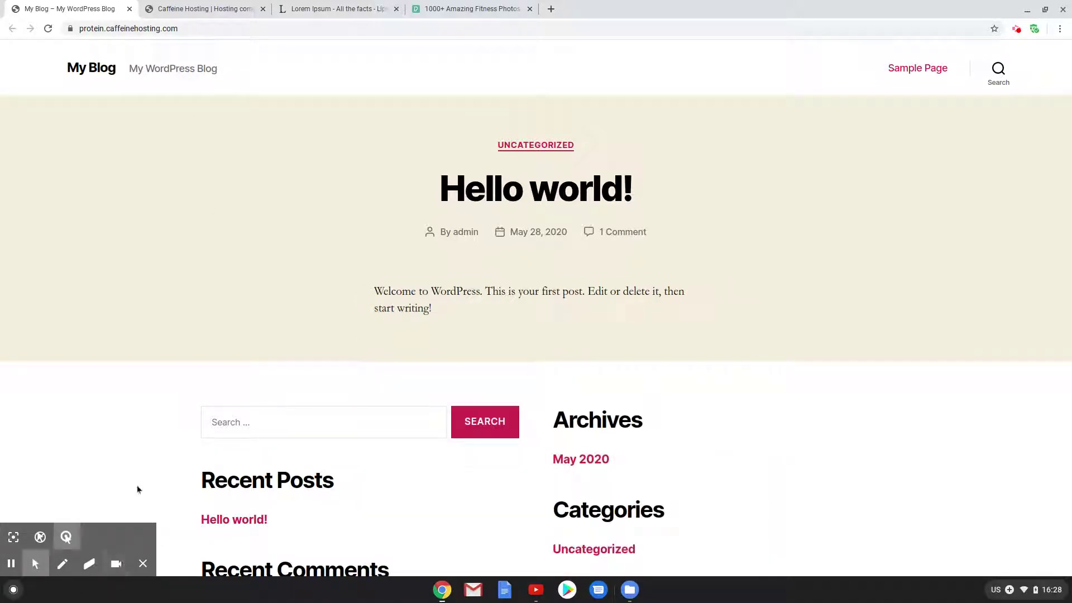
click(218, 30)
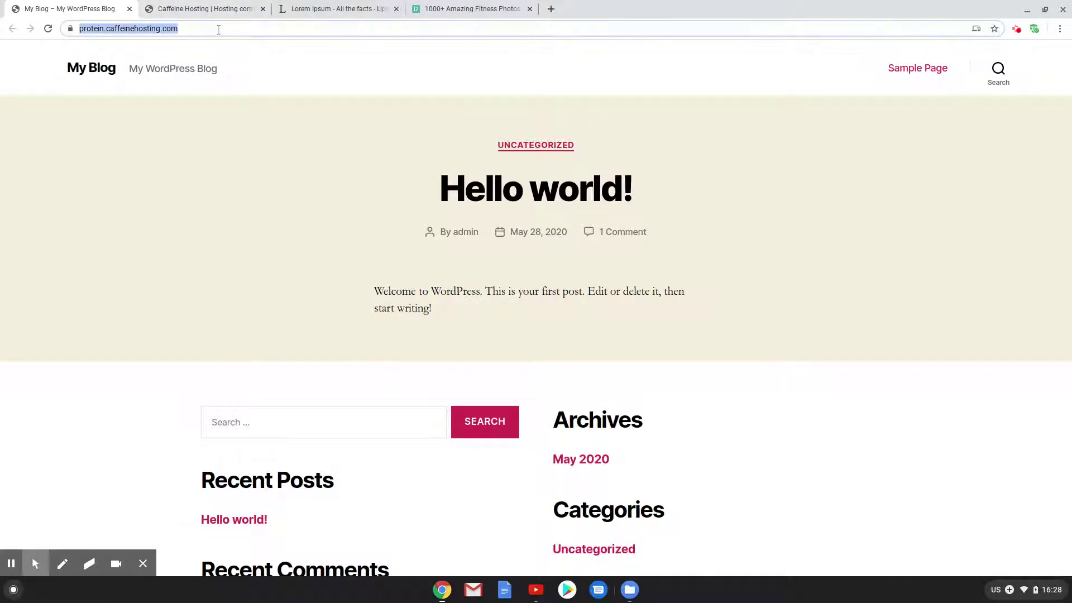
click(218, 29)
text(/w[)
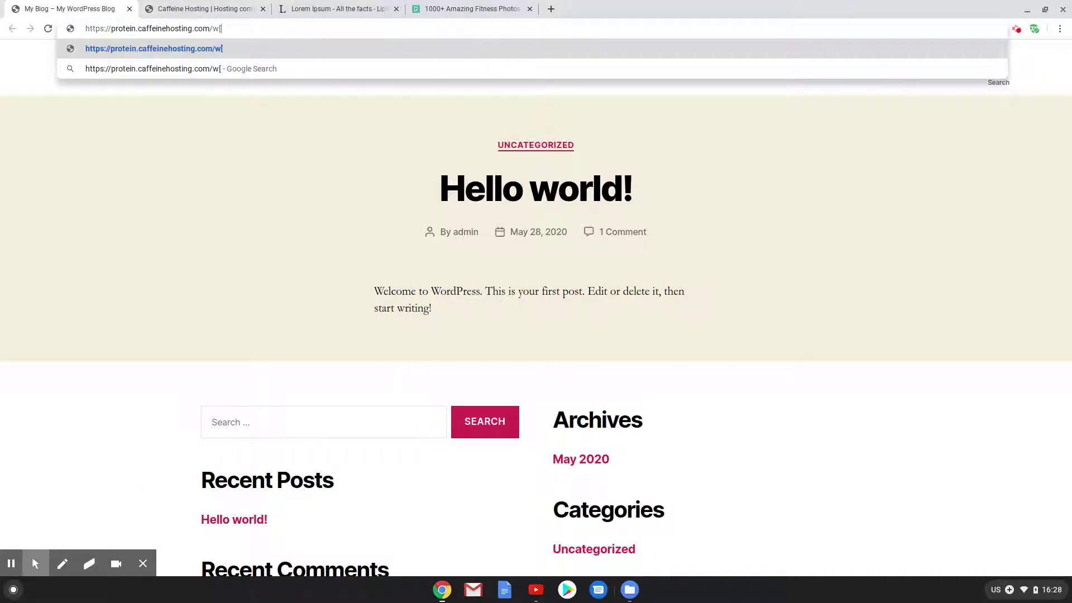
key(BackSpace)
text(p-ad,o)
key(BackSpace)
key(BackSpace)
text(min)
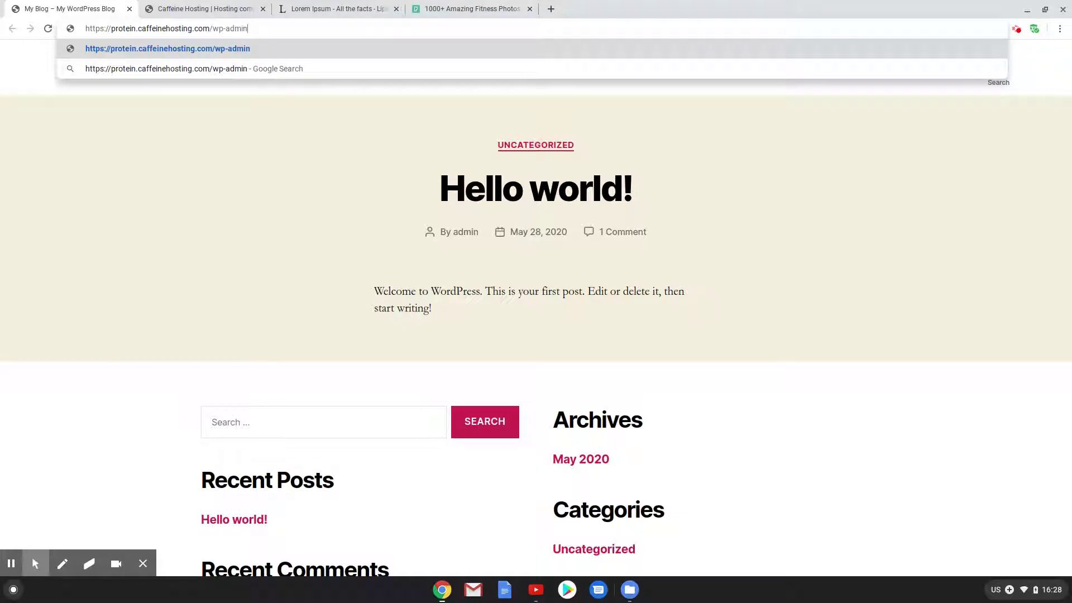
key(Return)
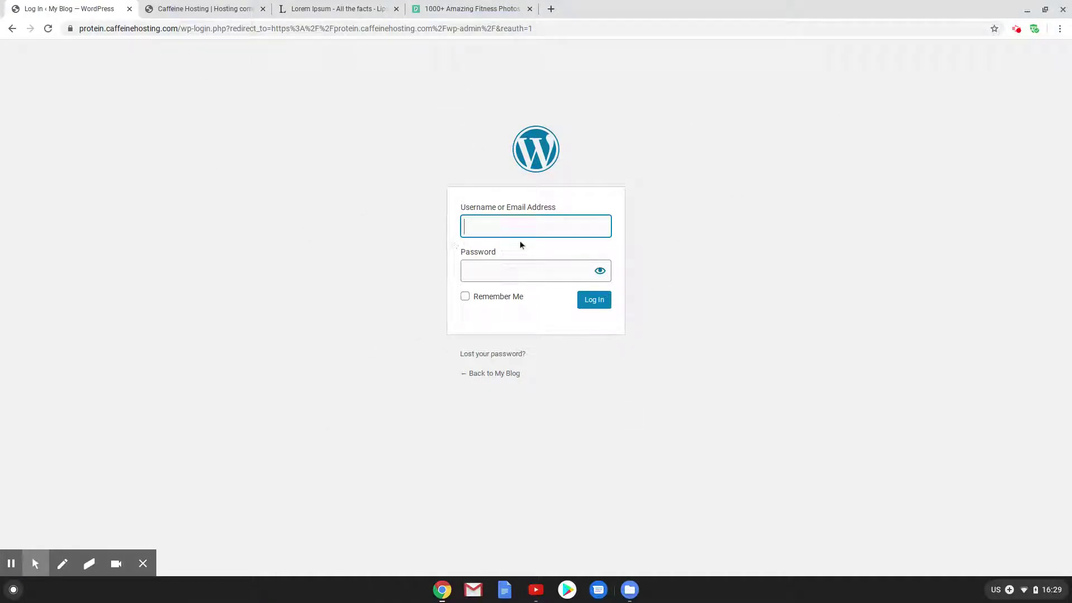
Log in with the administrator username and password
text(admin)
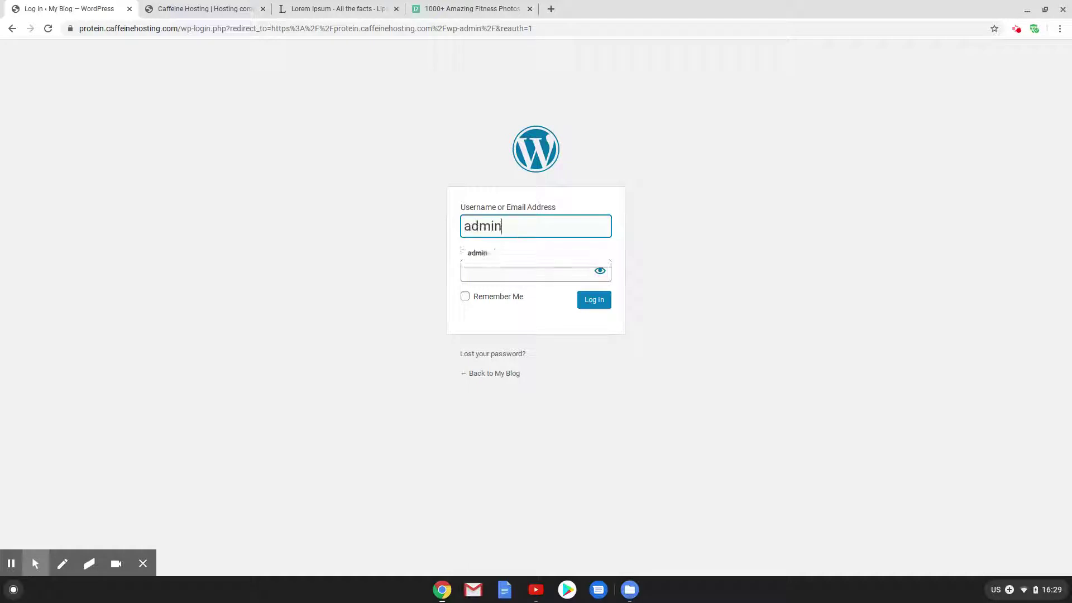
key(Tab)
text(password1)
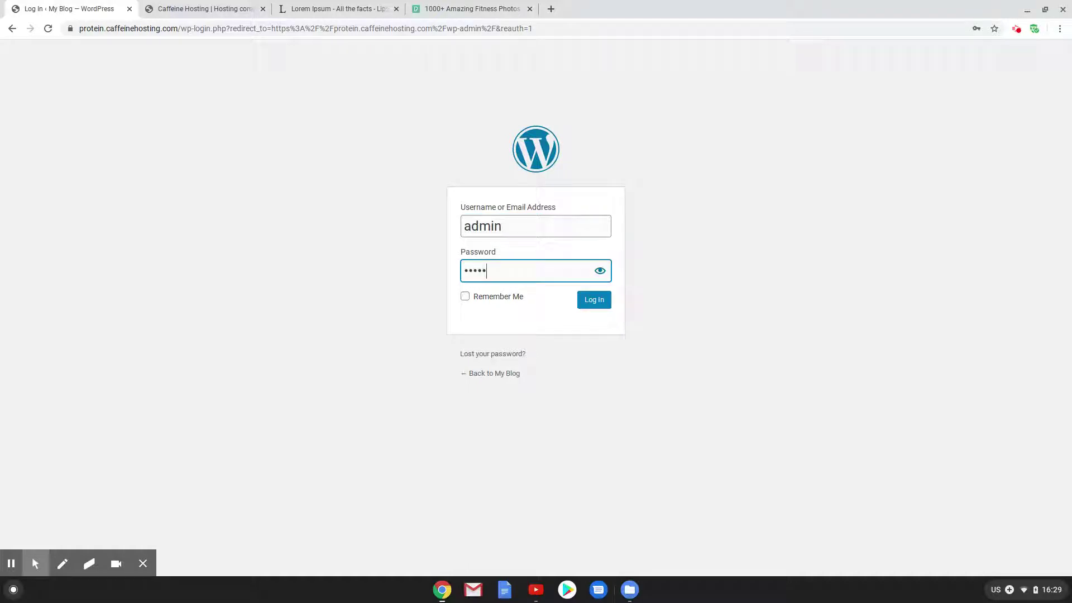
key(Return)
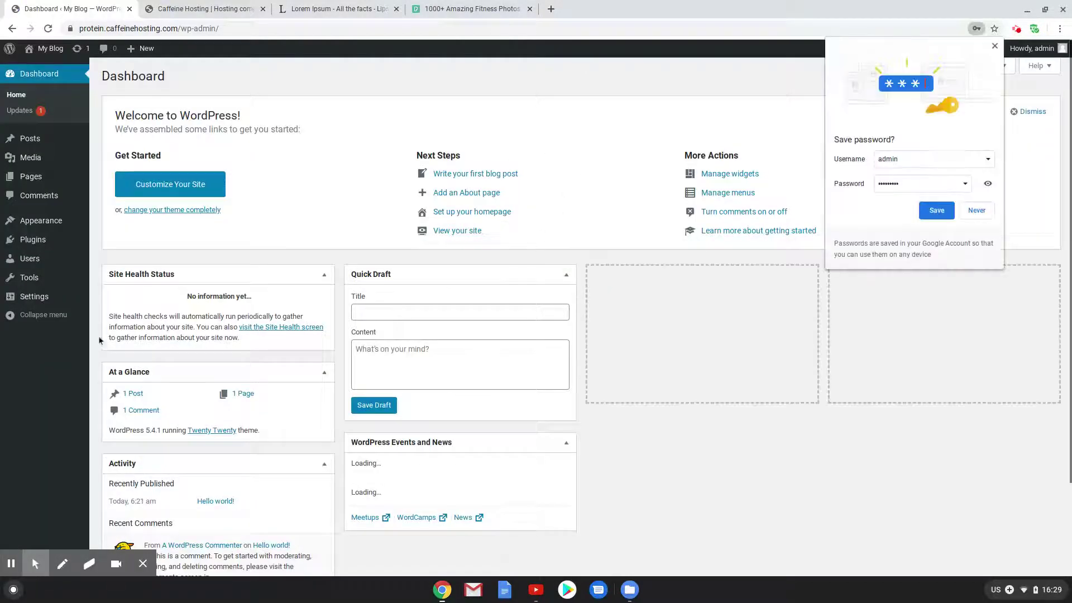
Dismiss the save-password prompt and save Post name as the permalink structure
click(994, 48)
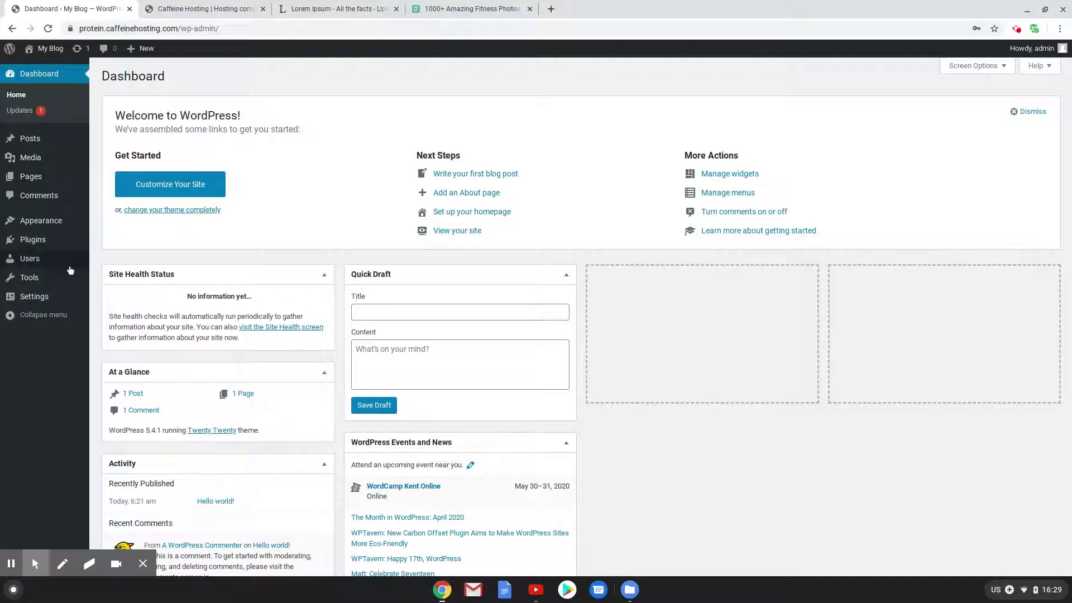
mouse_move(49, 299)
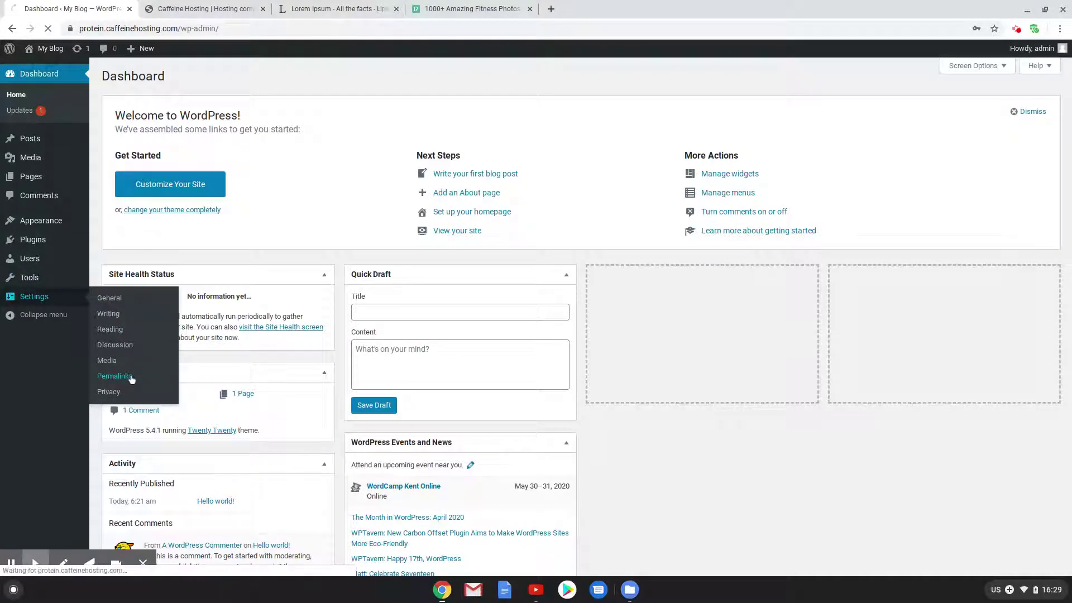
click(109, 376)
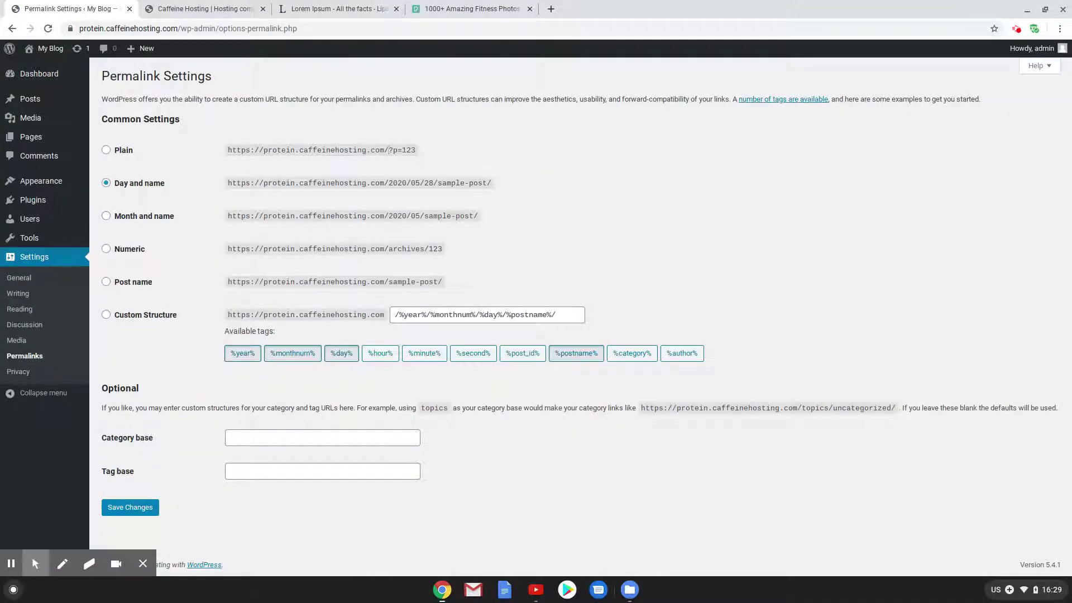
drag(415, 158, 416, 151)
click(107, 281)
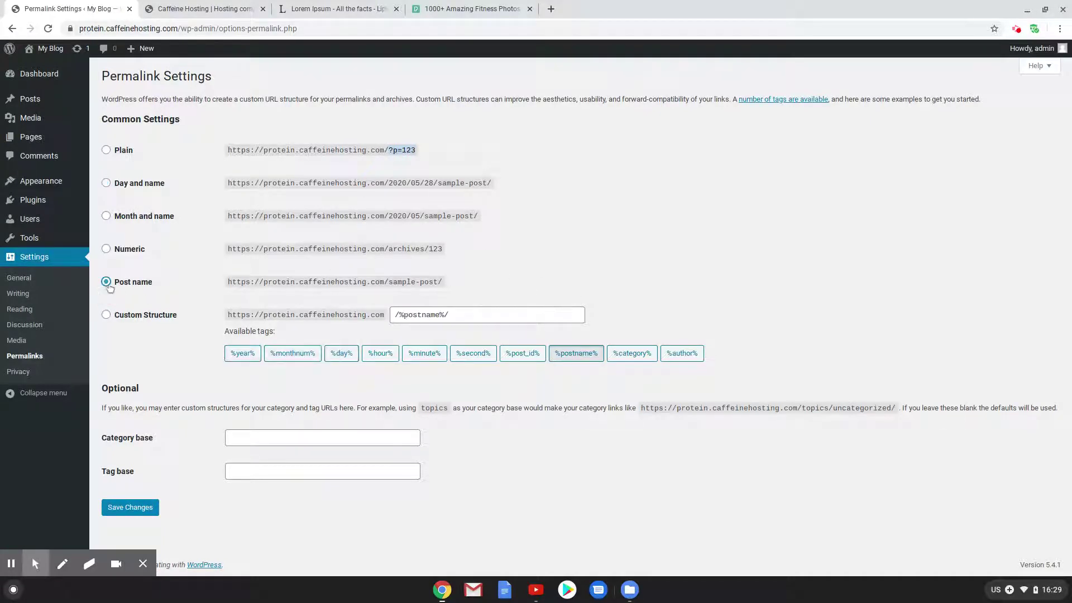
click(136, 507)
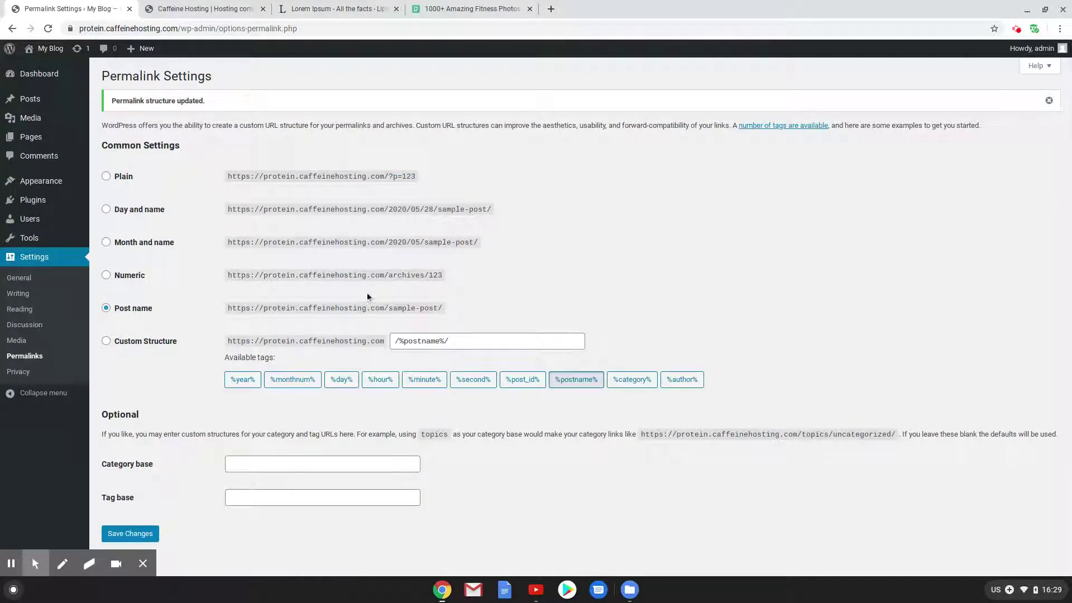
Search the plugin directory for 'woocommerce', then install and activate WooCommerce
mouse_move(56, 202)
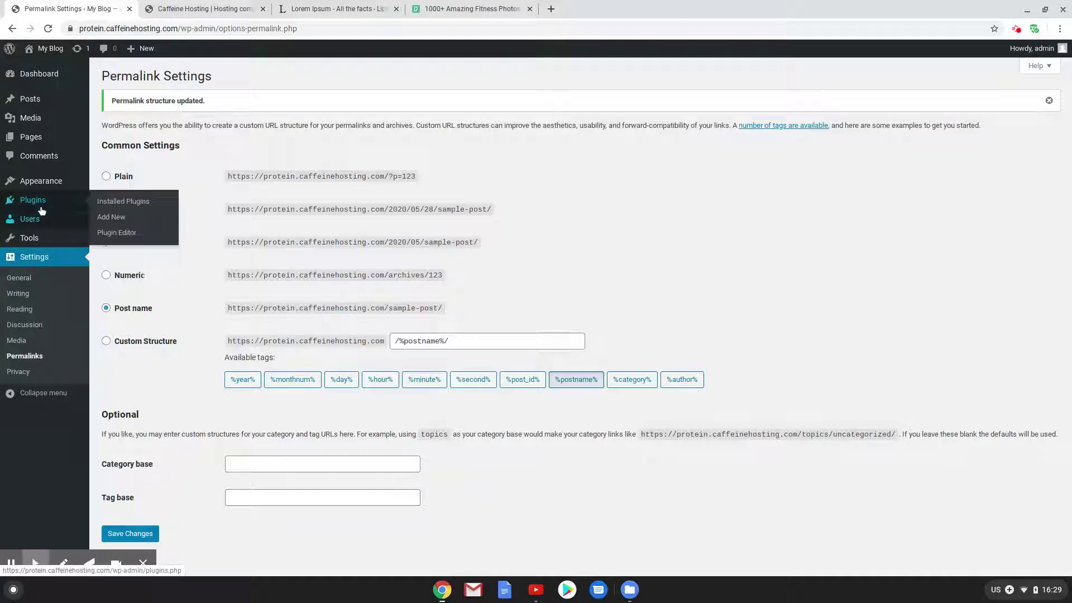
click(111, 217)
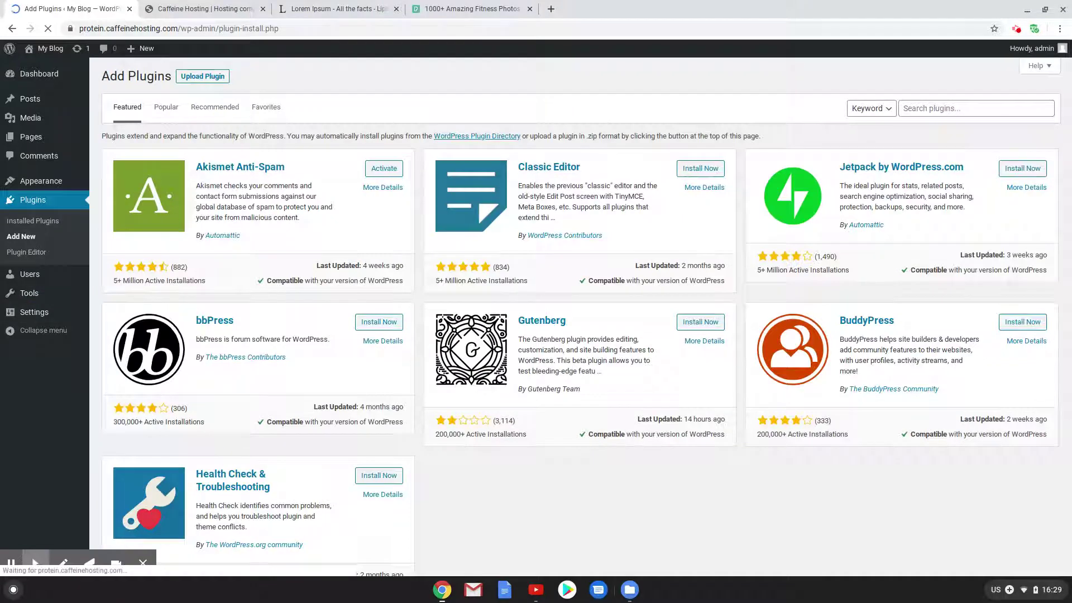
click(933, 108)
click(933, 133)
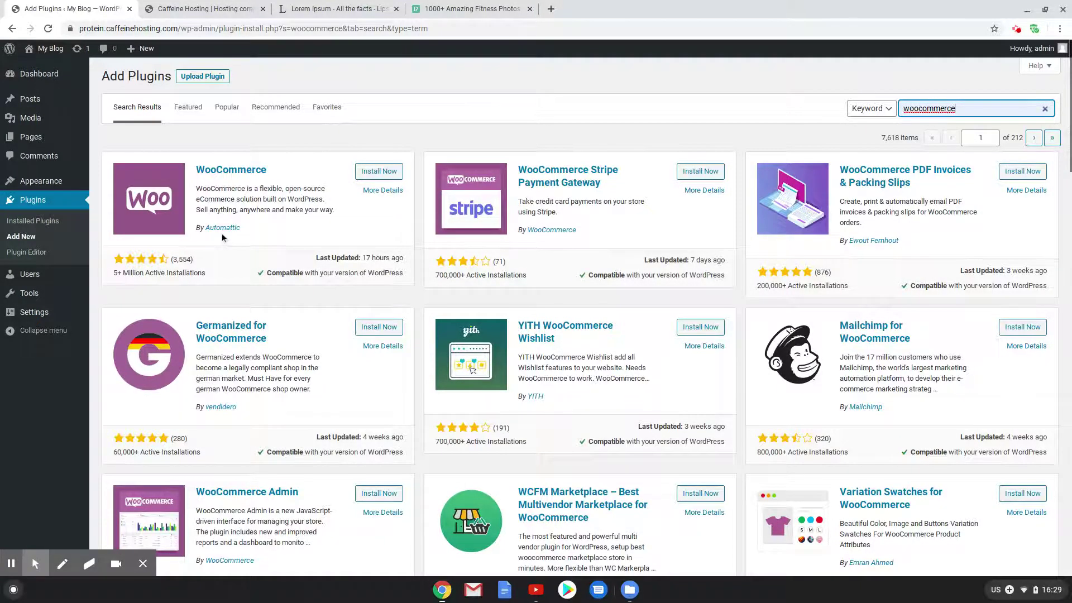
click(379, 171)
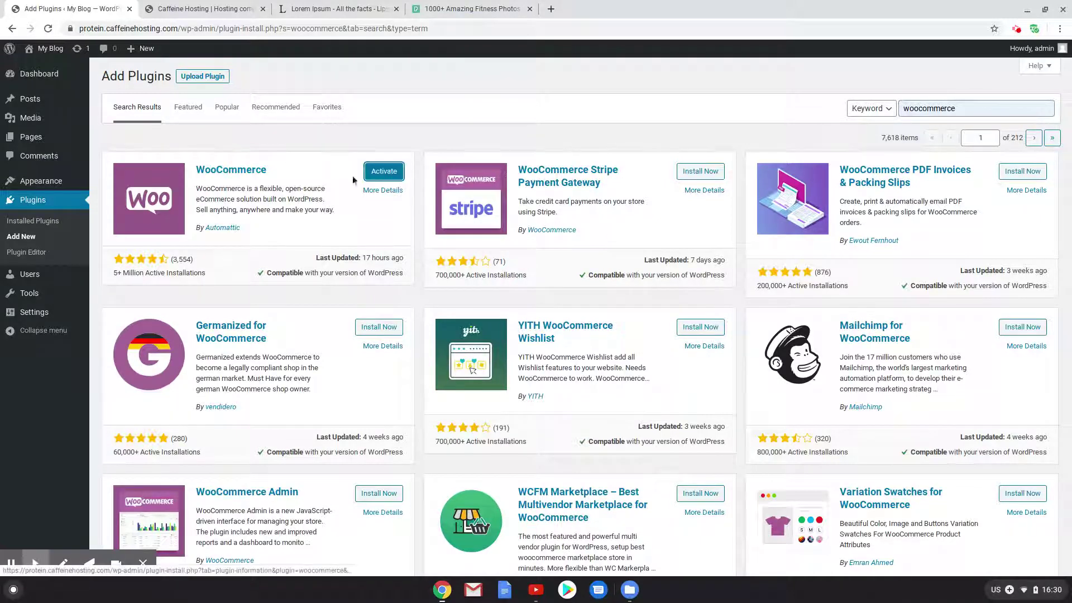
click(384, 176)
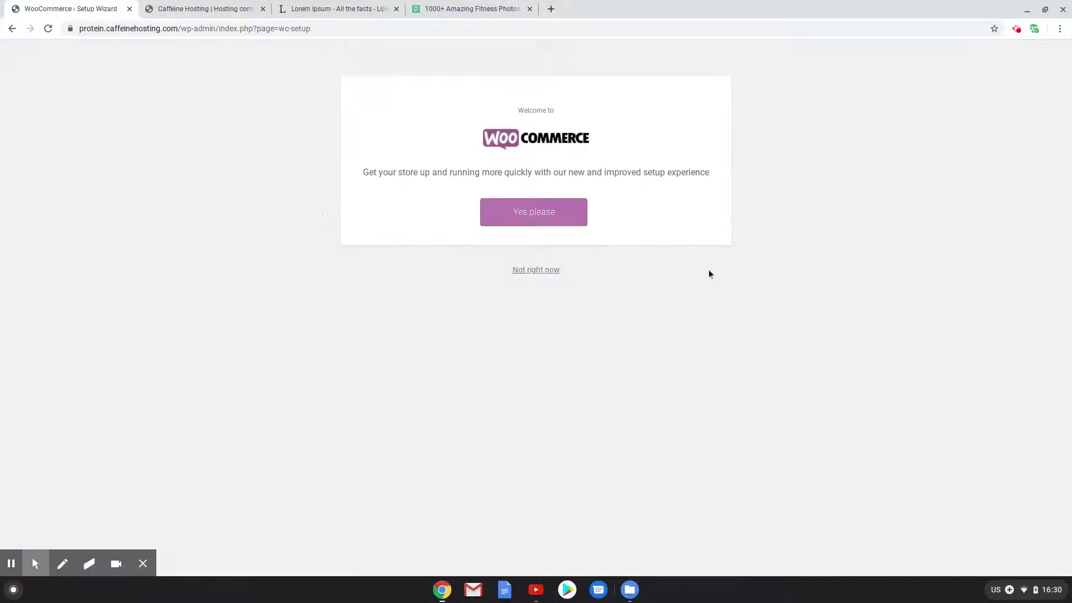
Accept guided setup and enter '123 Example St' with location Australia – Queensland
click(550, 219)
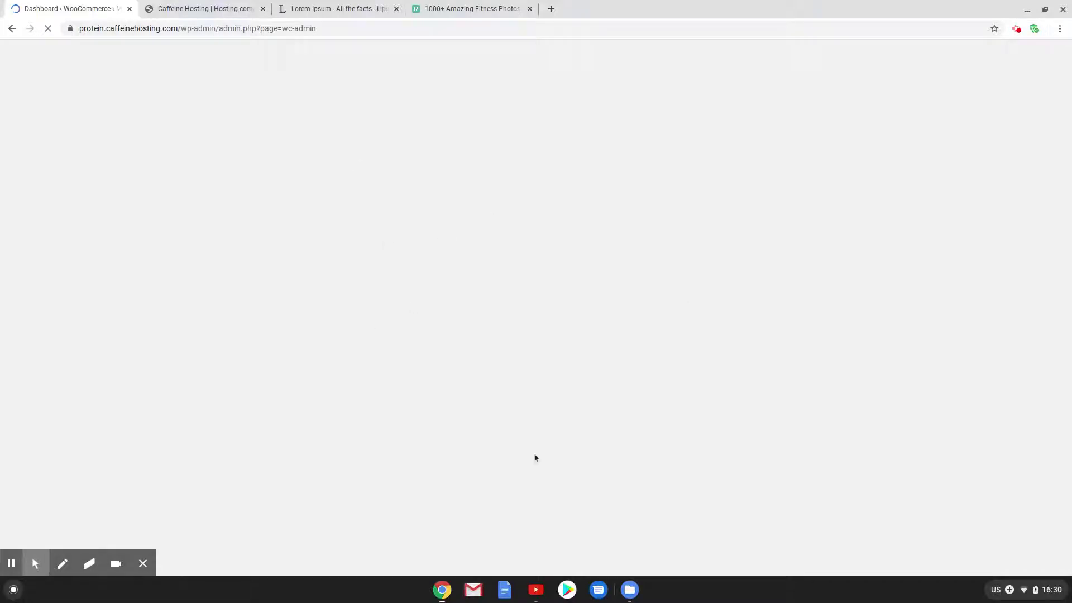
click(494, 162)
text(12)
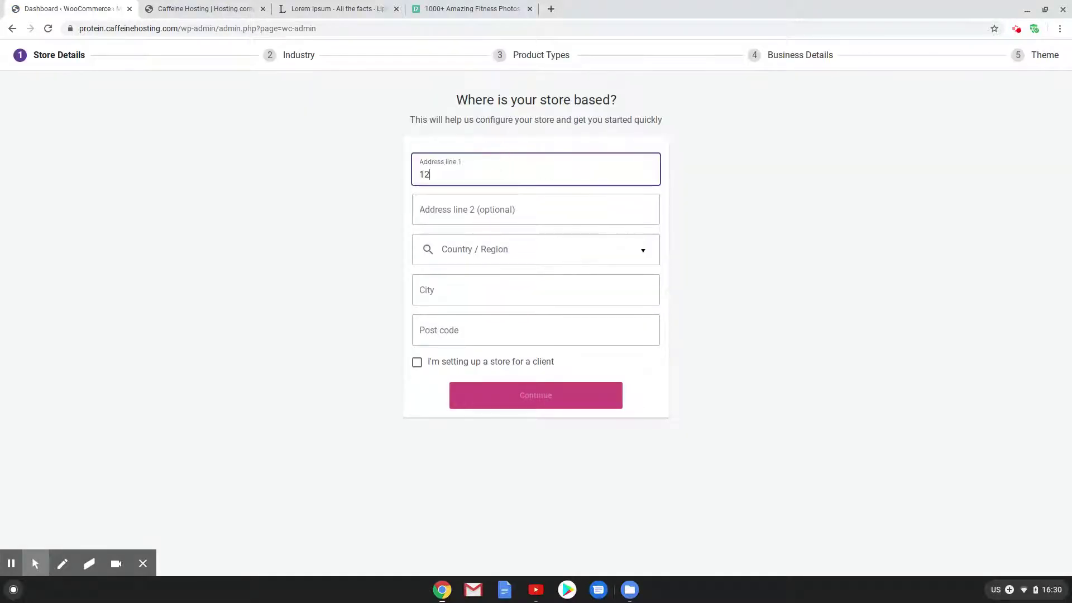
text(3 Examp)
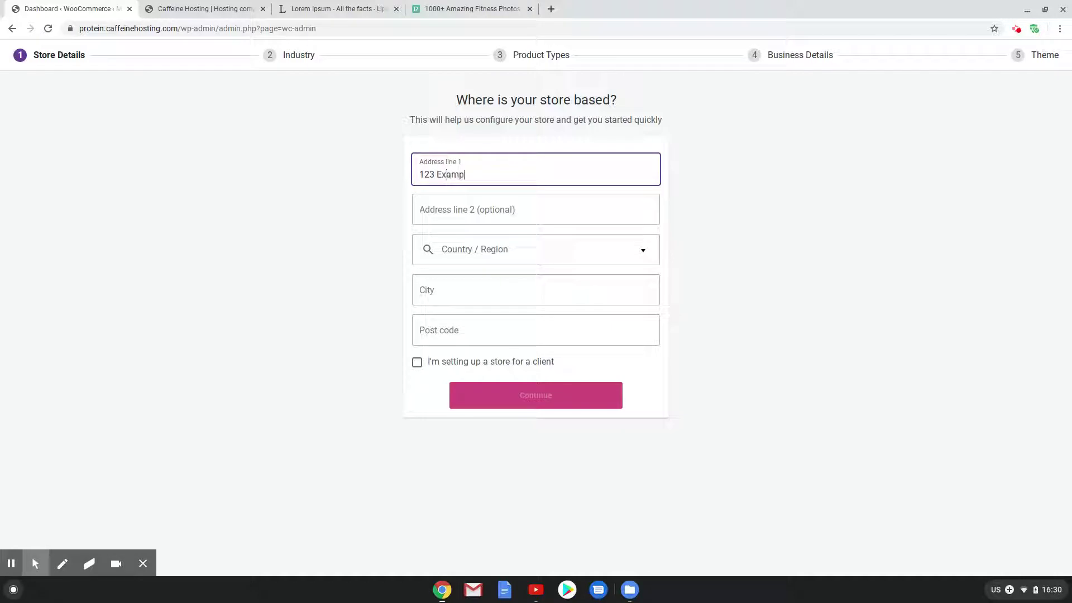
text(le Street)
key(Tab)
key(Tab)
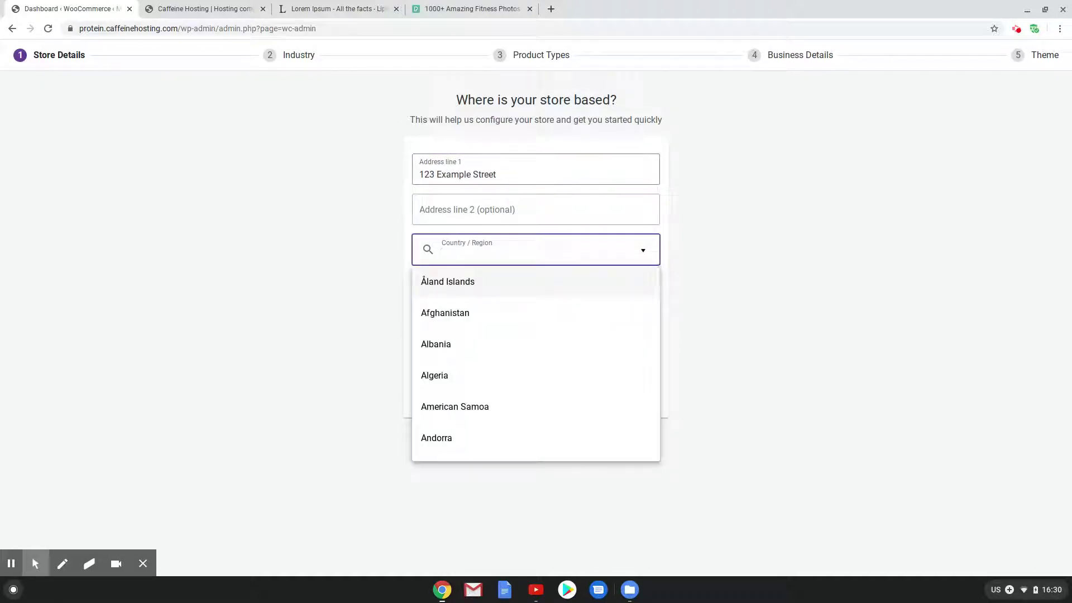
text(aus)
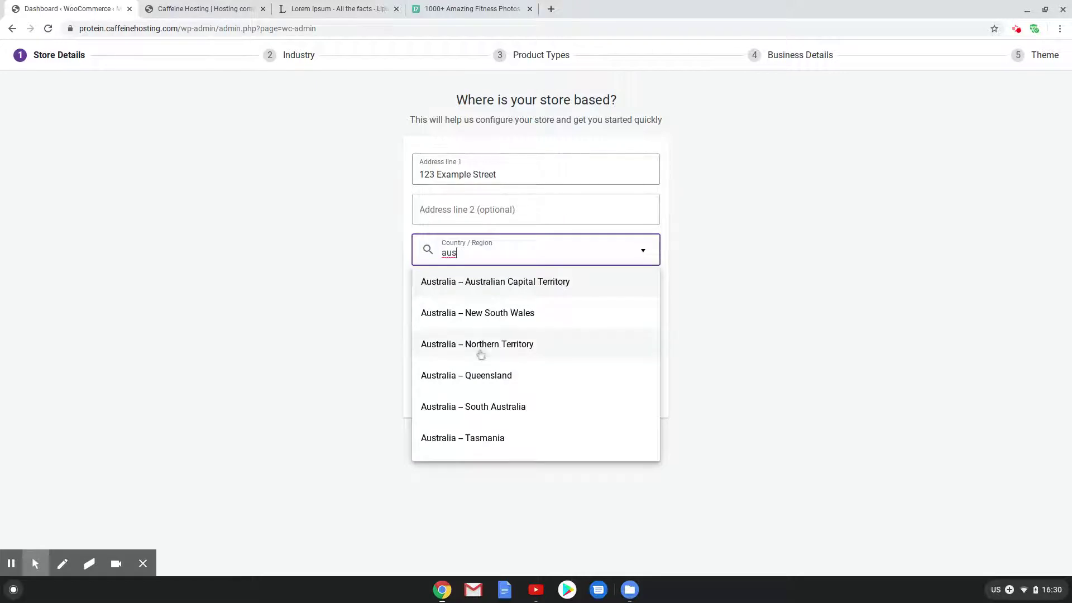
click(491, 375)
Enter city Brisbane and post code 4000, then continue without usage tracking
click(482, 289)
text(B)
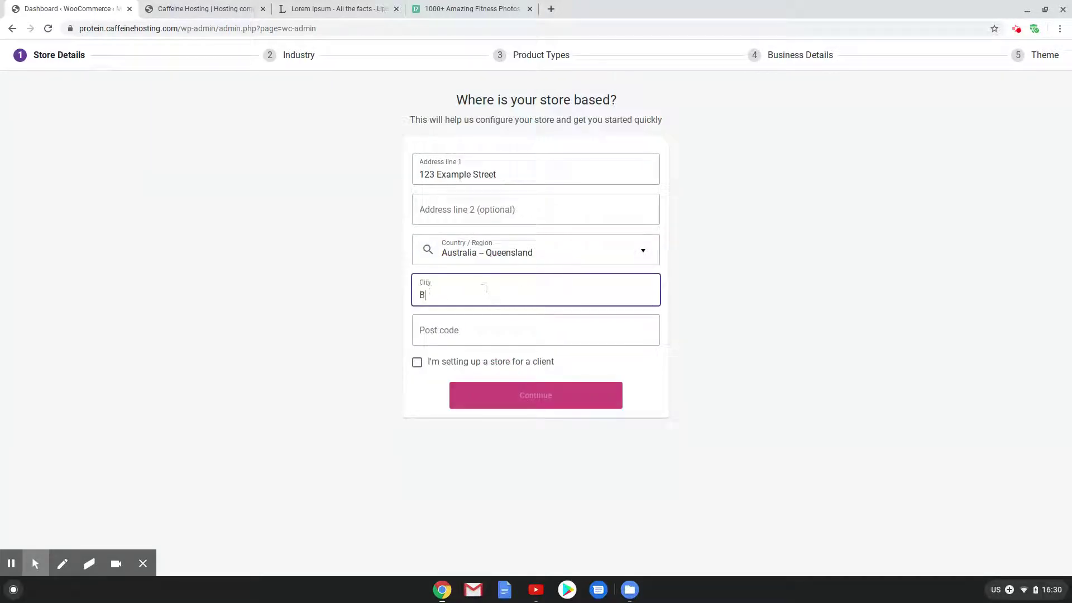
text(risbane)
key(Tab)
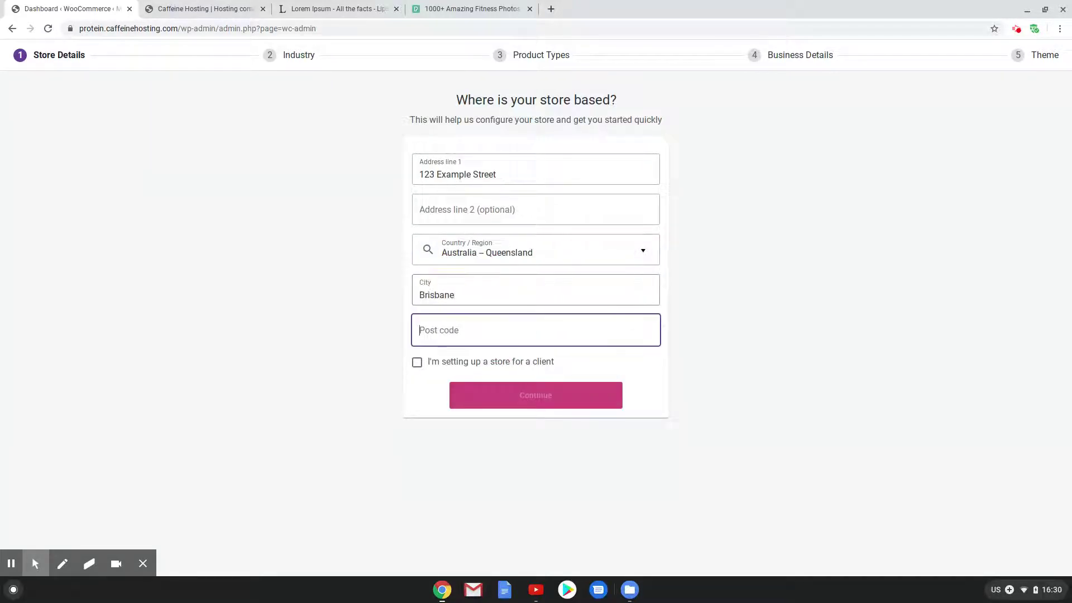
text(4000)
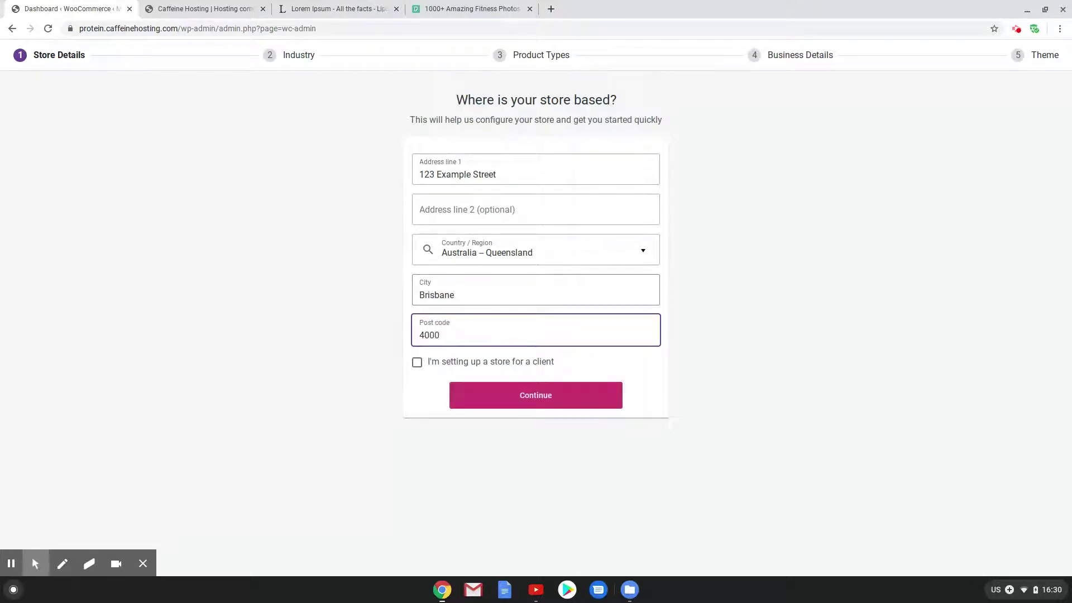
click(508, 394)
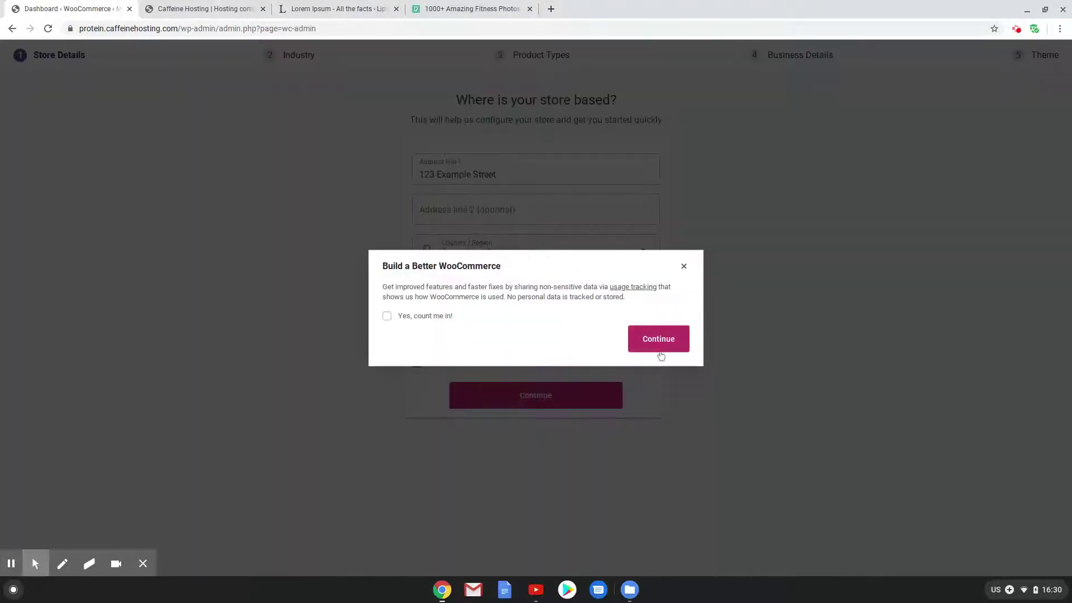
click(661, 355)
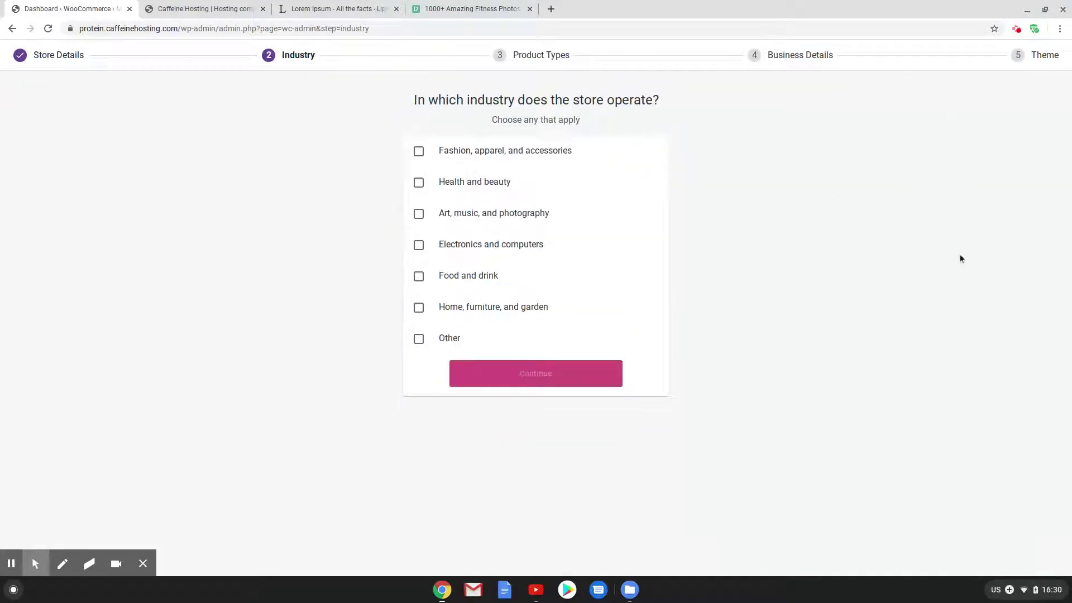
Choose Health and beauty as the industry and Physical products as the product type
click(430, 182)
click(503, 367)
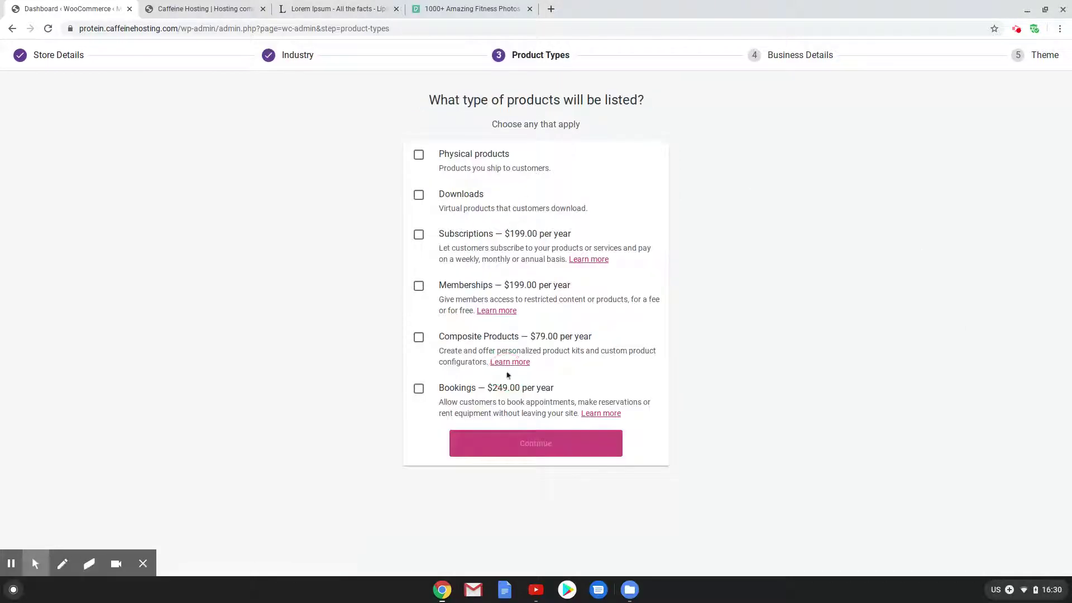
click(420, 156)
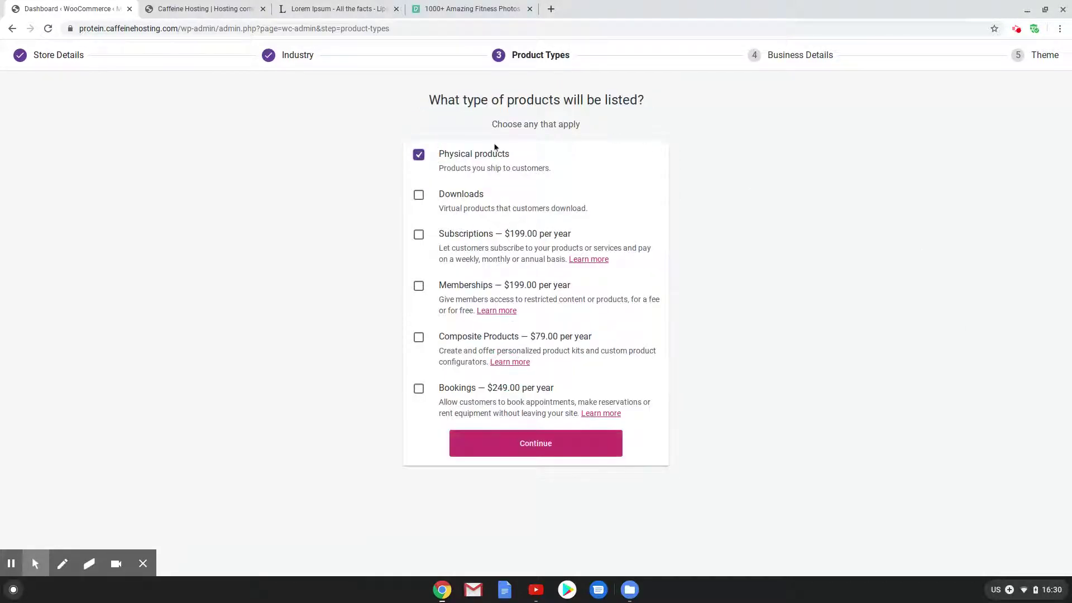
click(545, 442)
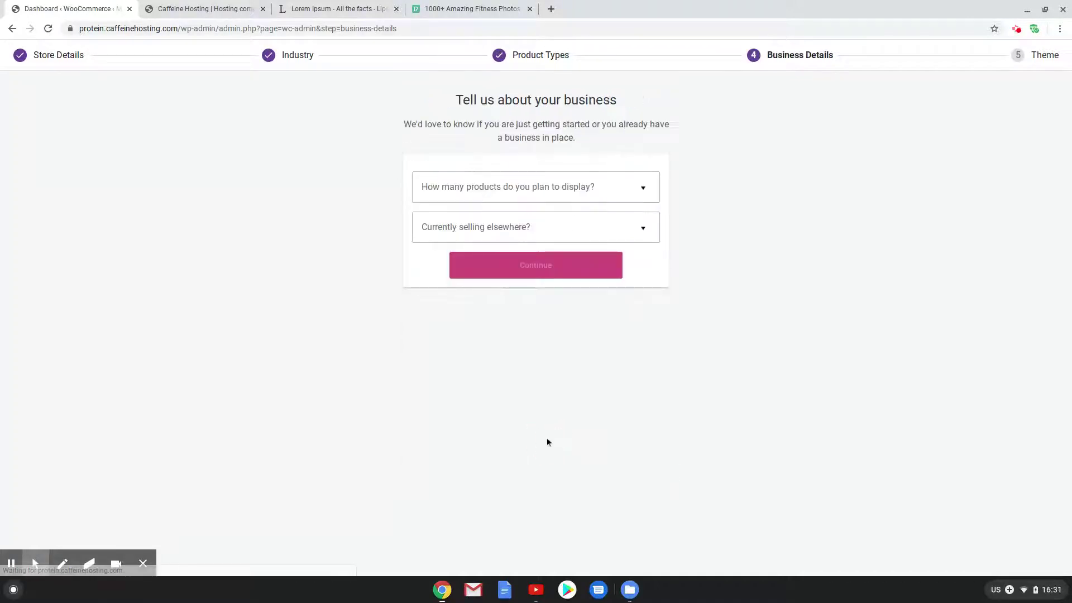
Set planned products to 11 - 100 and selling elsewhere to No
click(515, 188)
click(530, 262)
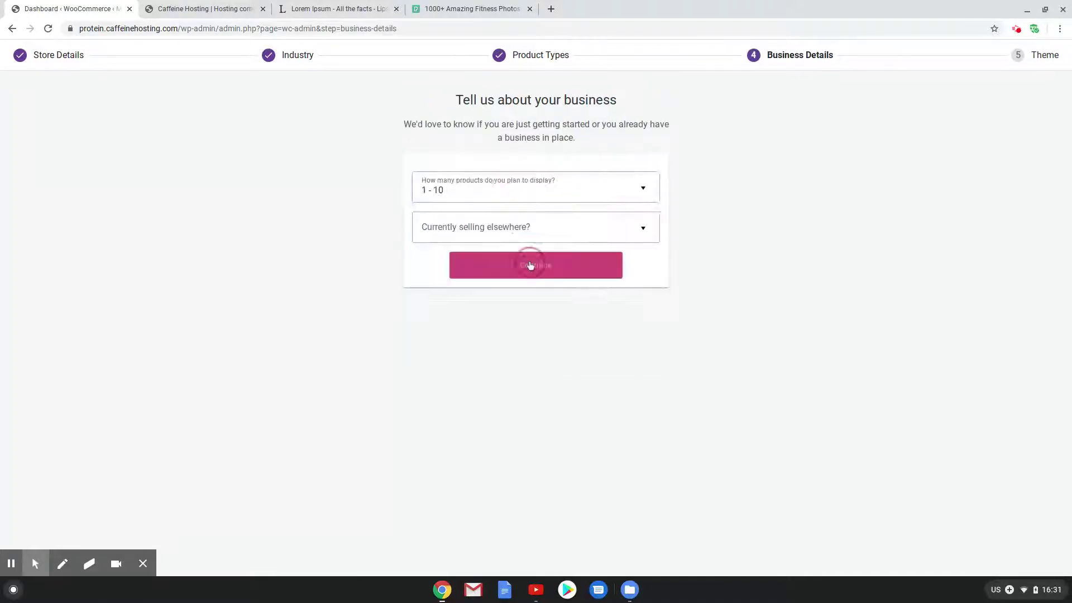
click(548, 190)
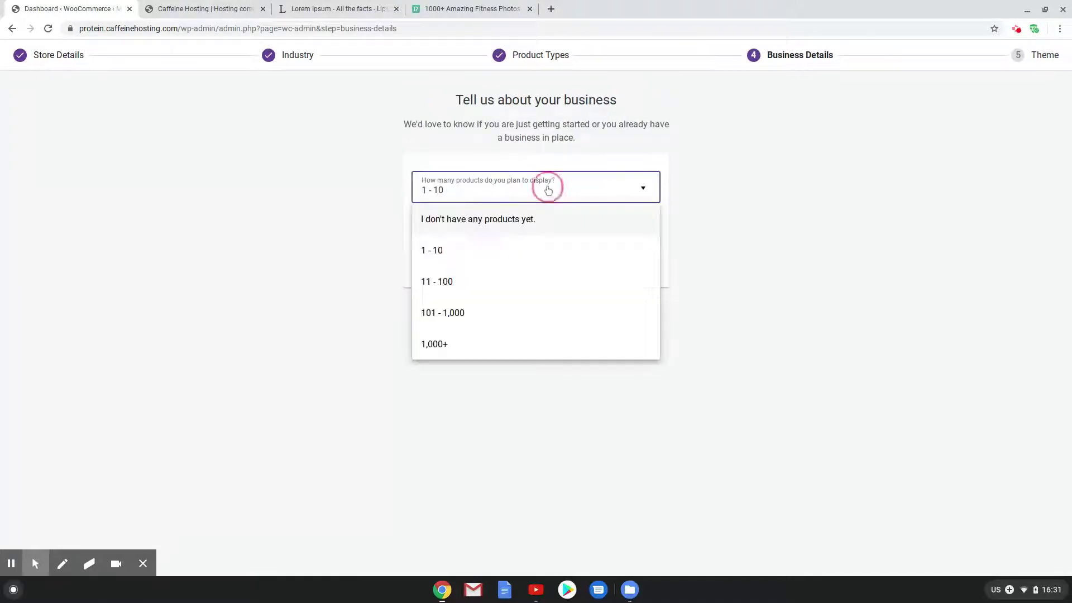
click(524, 286)
click(529, 238)
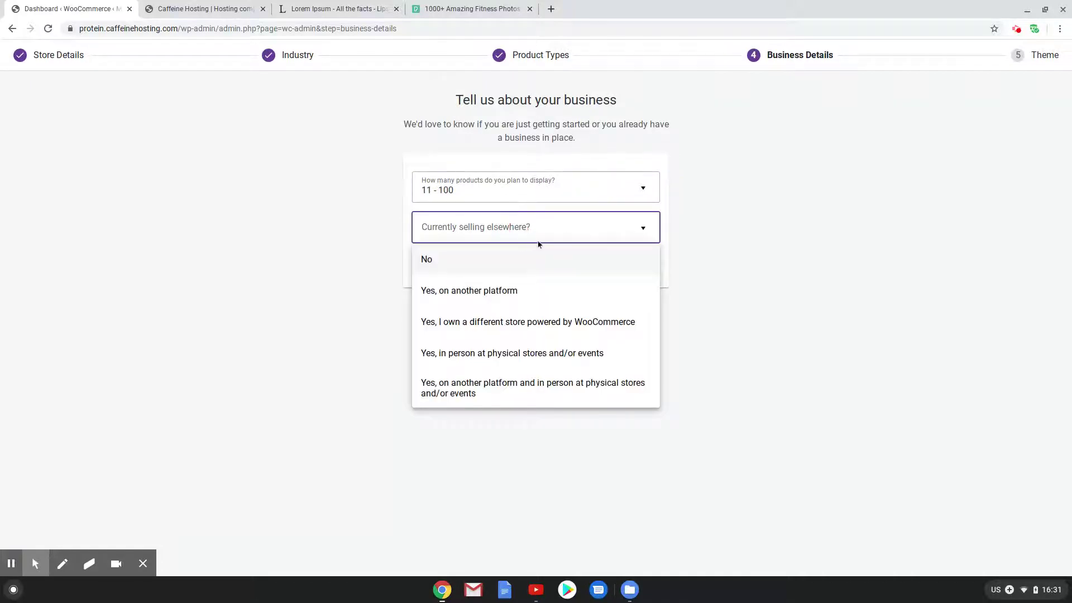
click(461, 272)
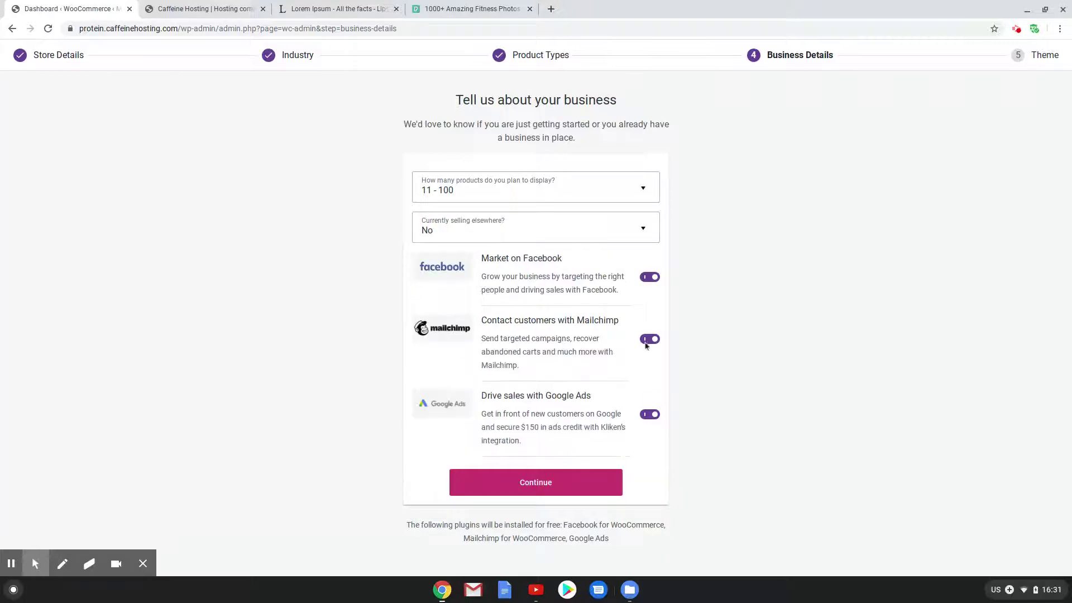
Turn off the Facebook, Mailchimp and Google Ads plugin installs and continue
click(648, 277)
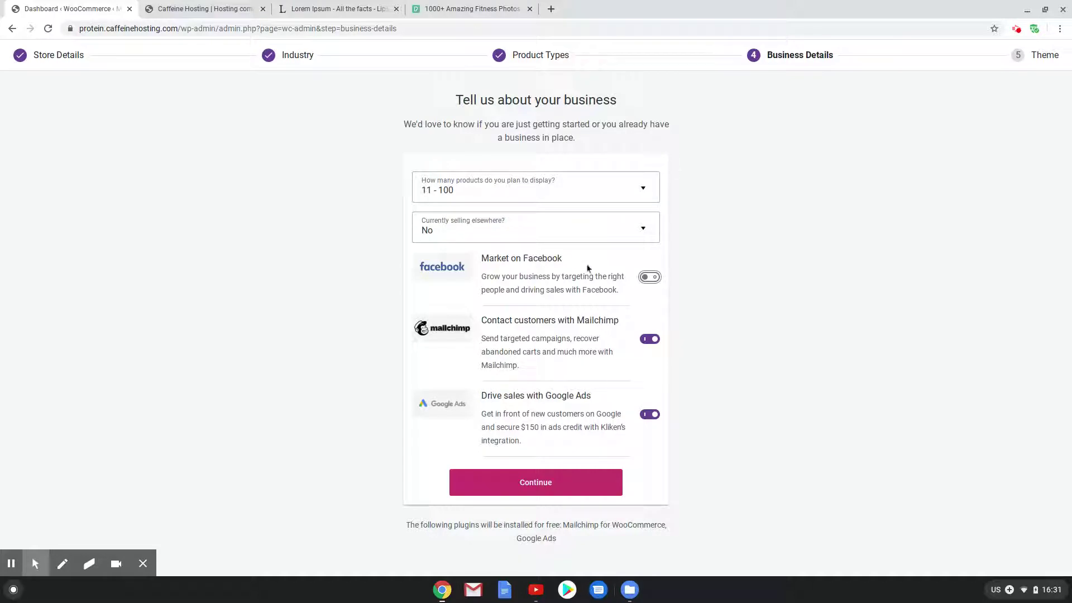
click(651, 341)
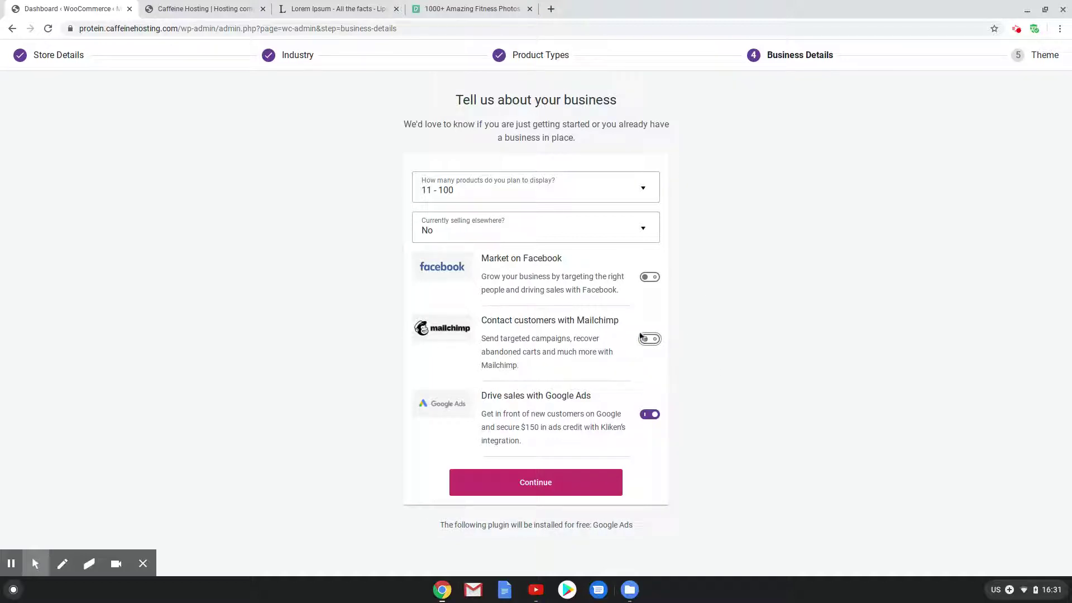
click(658, 419)
click(533, 481)
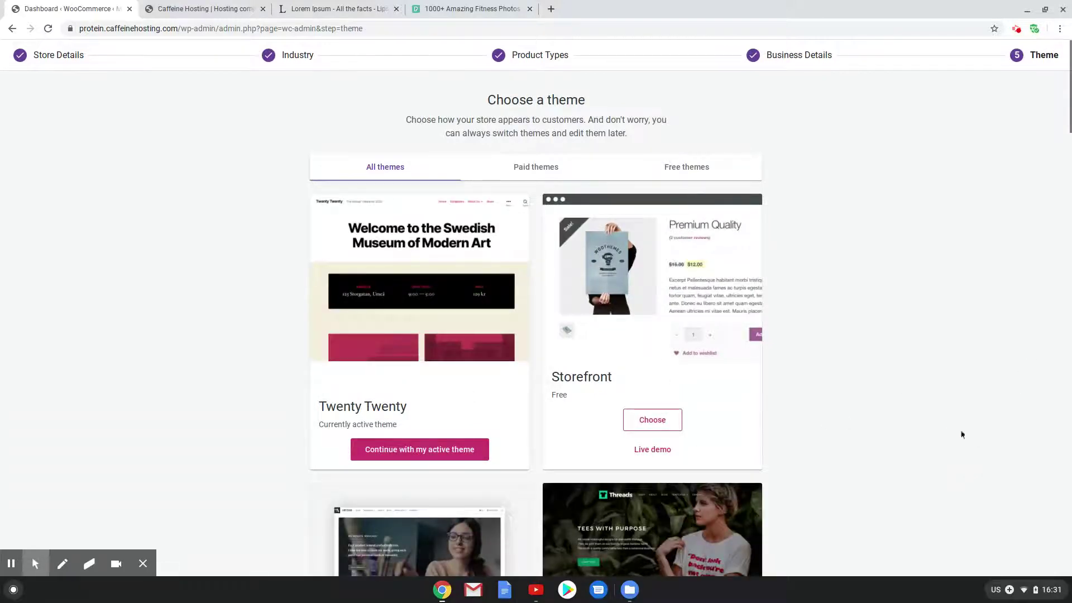
Choose the free Storefront theme from the theme list
scroll(924, 404, down, 3)
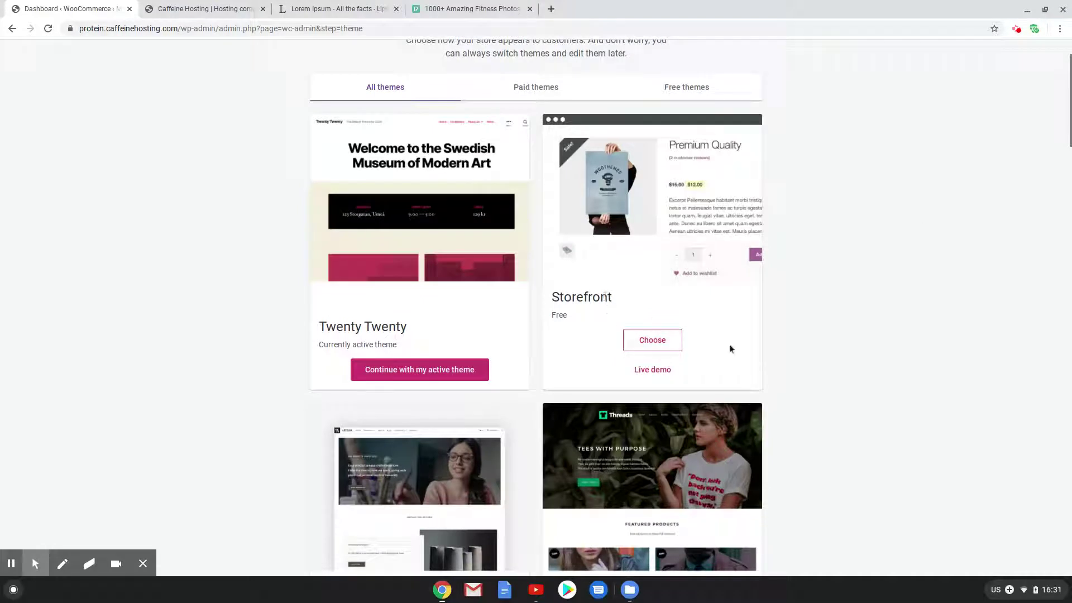
click(650, 338)
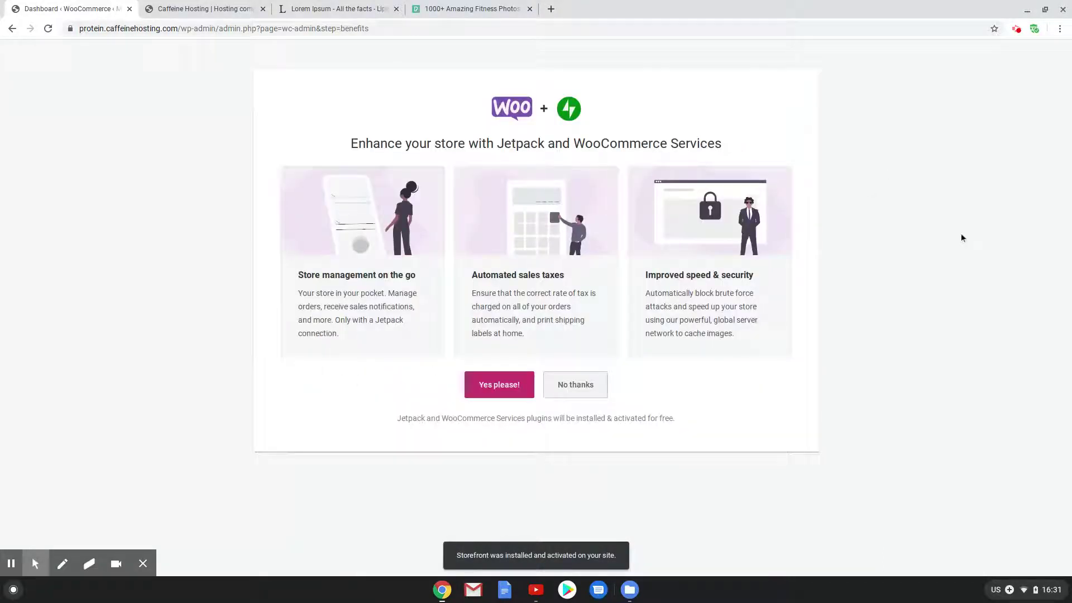
Decline the Jetpack and WooCommerce Services offer with No thanks
drag(350, 146, 750, 141)
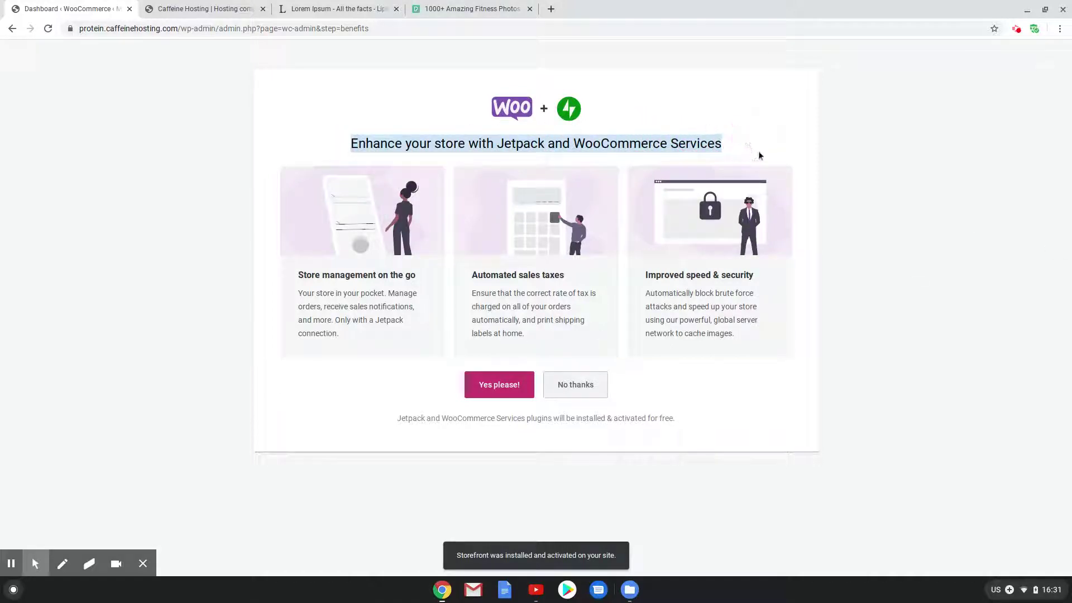
click(589, 386)
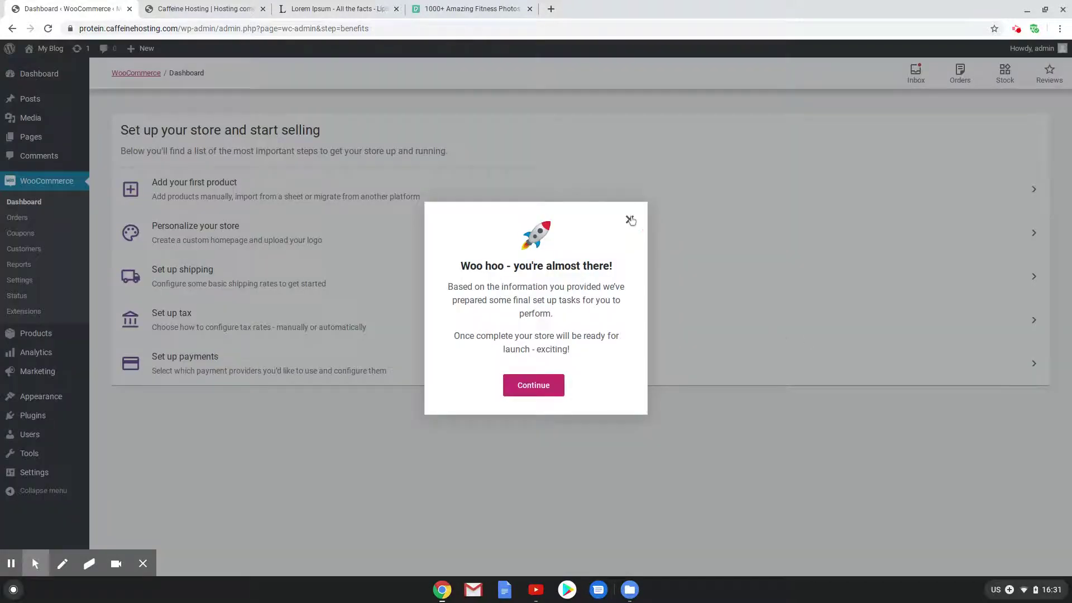
Close the Woo hoo message and go to WooCommerce > Settings
click(632, 220)
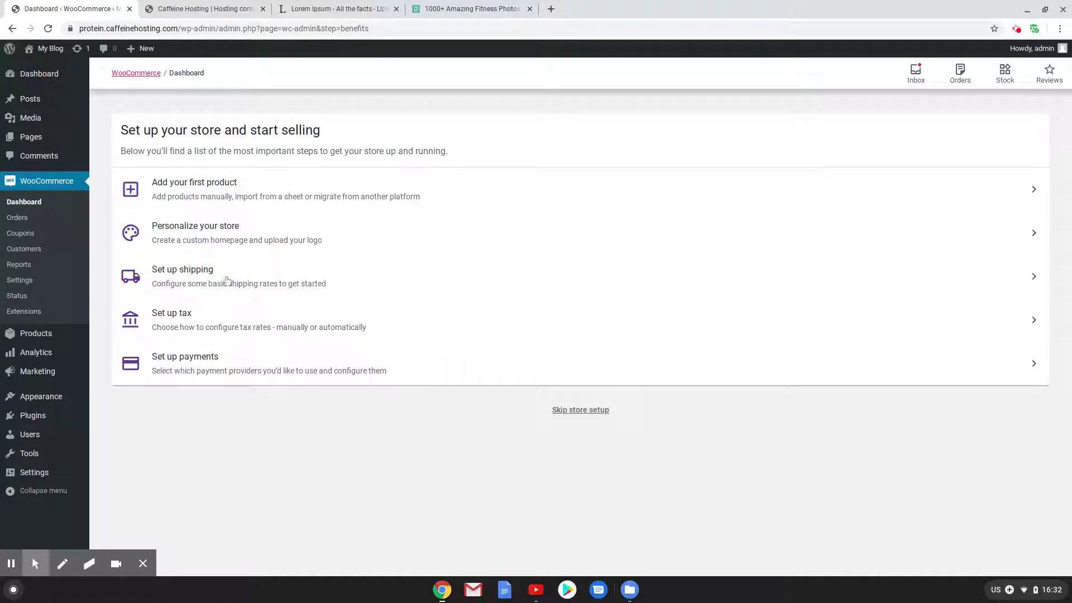
click(23, 281)
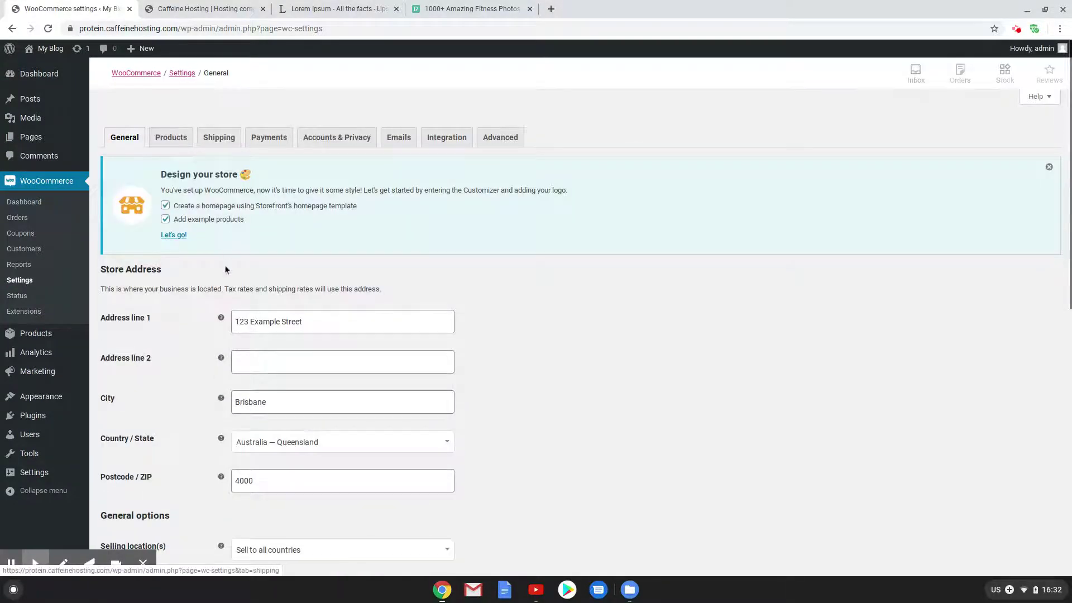
Set Selling location to Sell to specific countries, with Australia only
scroll(224, 267, down, 4)
scroll(225, 271, up, 2)
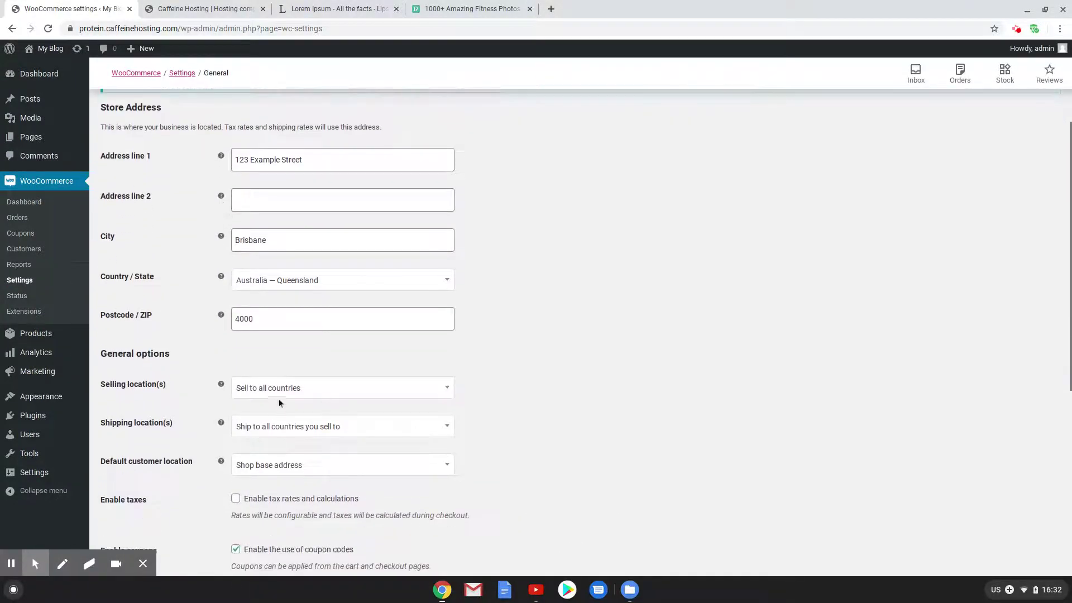
click(278, 388)
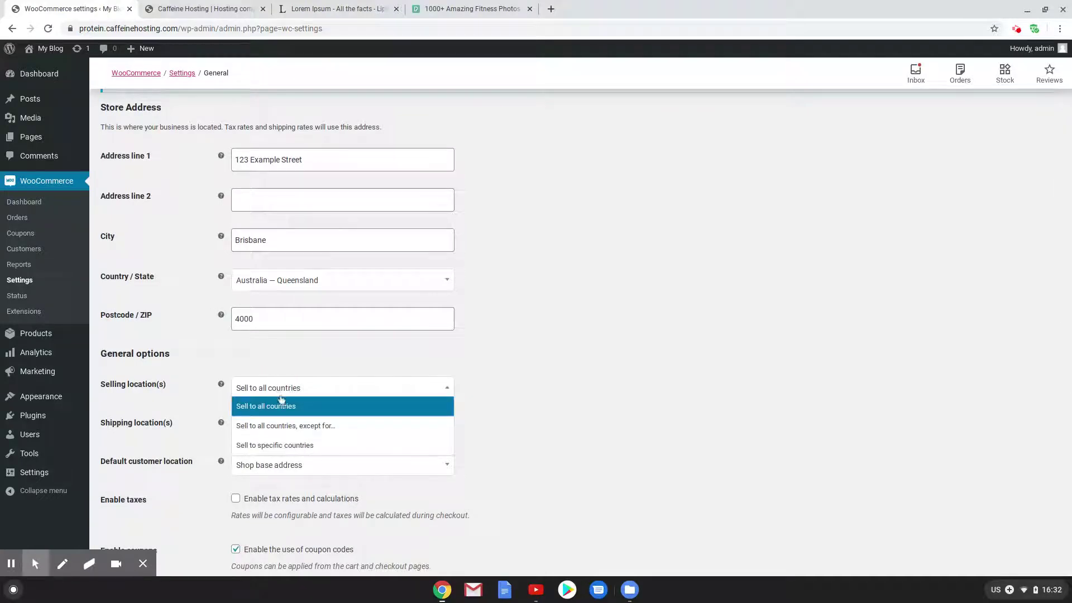
click(279, 444)
click(283, 430)
text(aus)
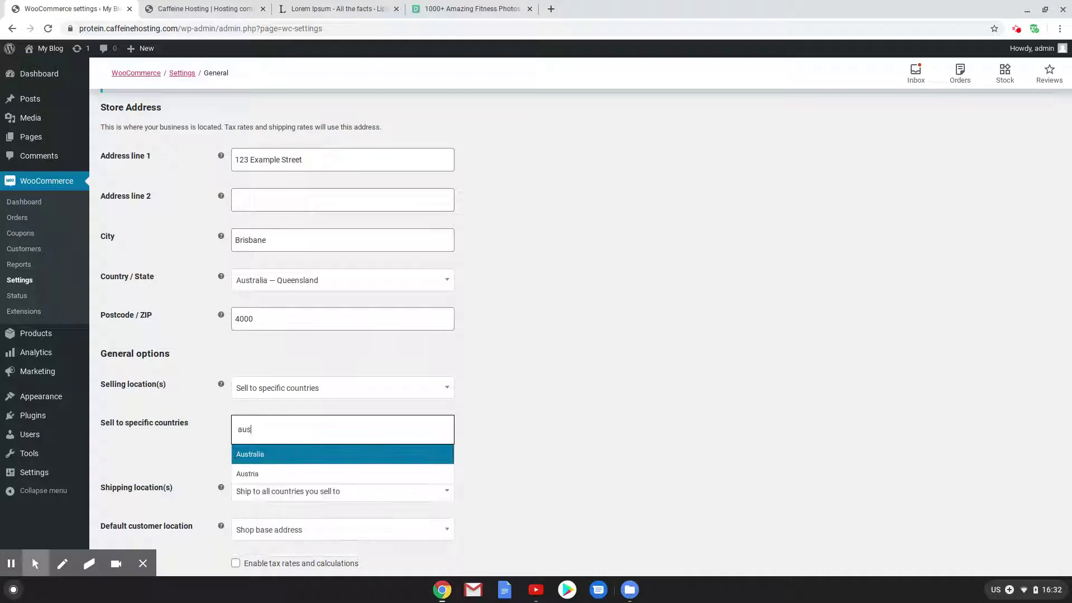
click(274, 454)
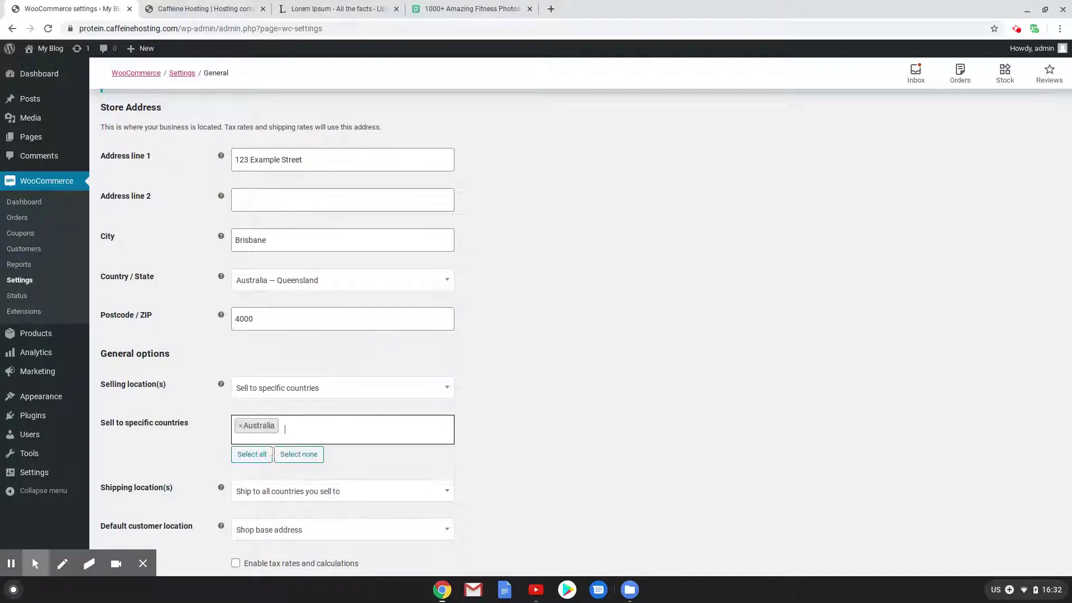
Set Shipping location to Ship to specific countries only, with Australia only
click(263, 492)
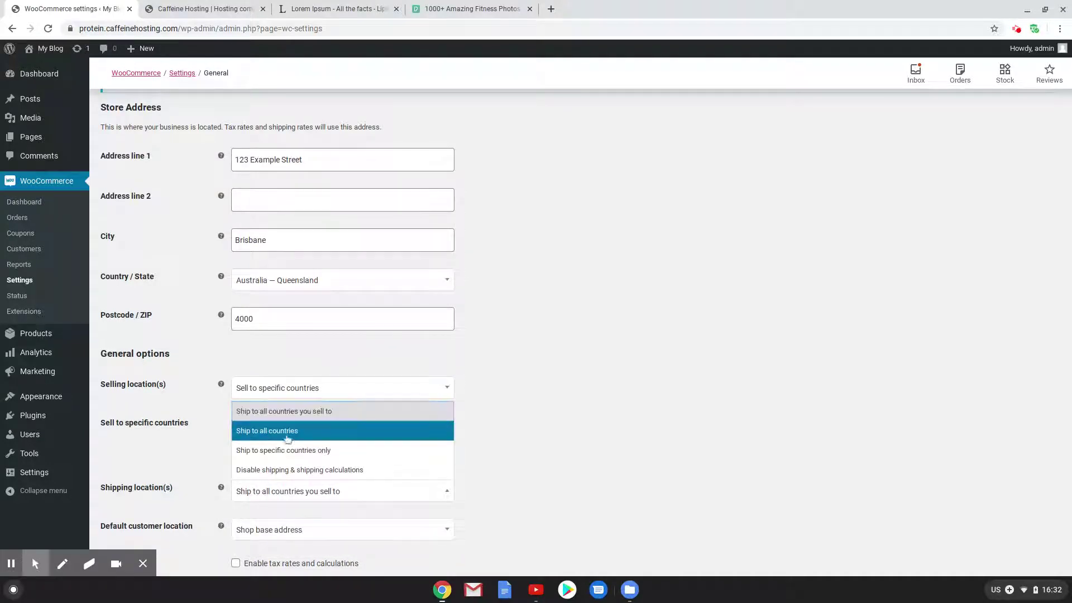
click(304, 432)
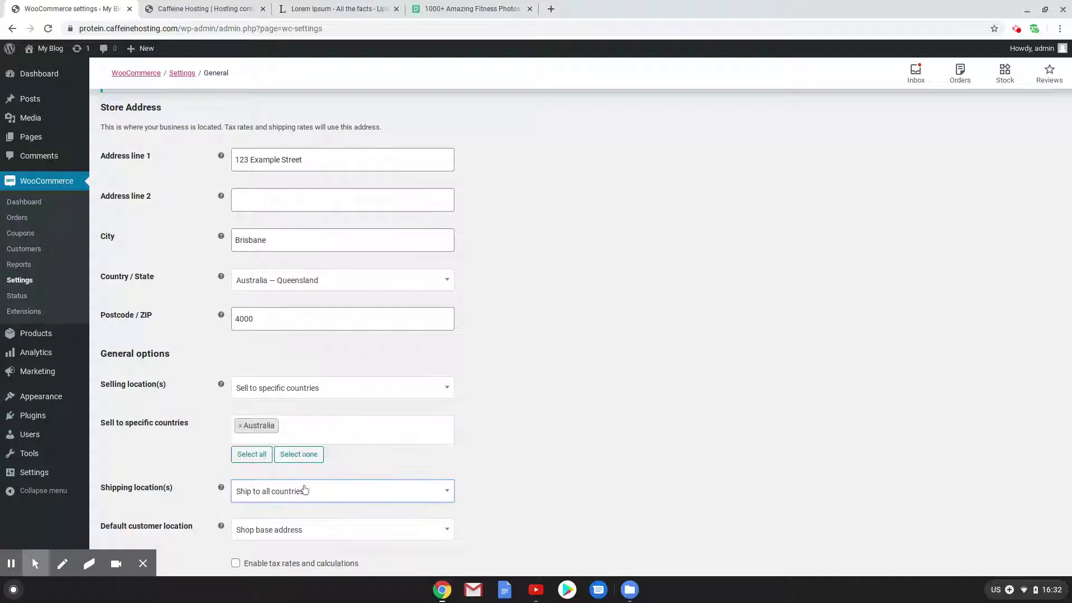
click(304, 491)
click(296, 450)
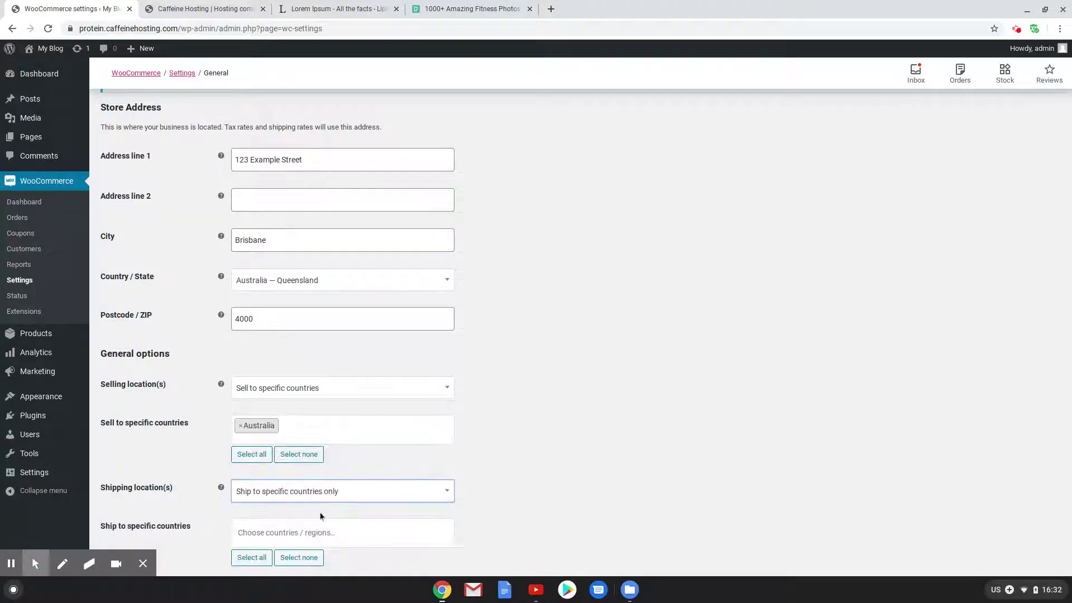
click(313, 533)
text(aus)
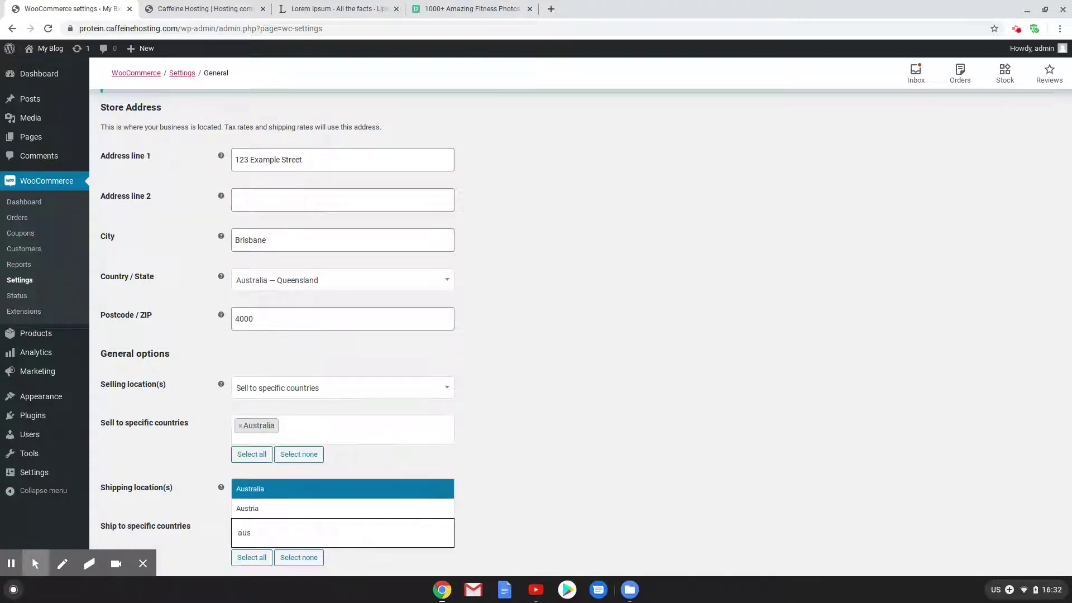
click(309, 492)
Set the currency to Australian dollar and save the general settings
scroll(681, 501, down, 10)
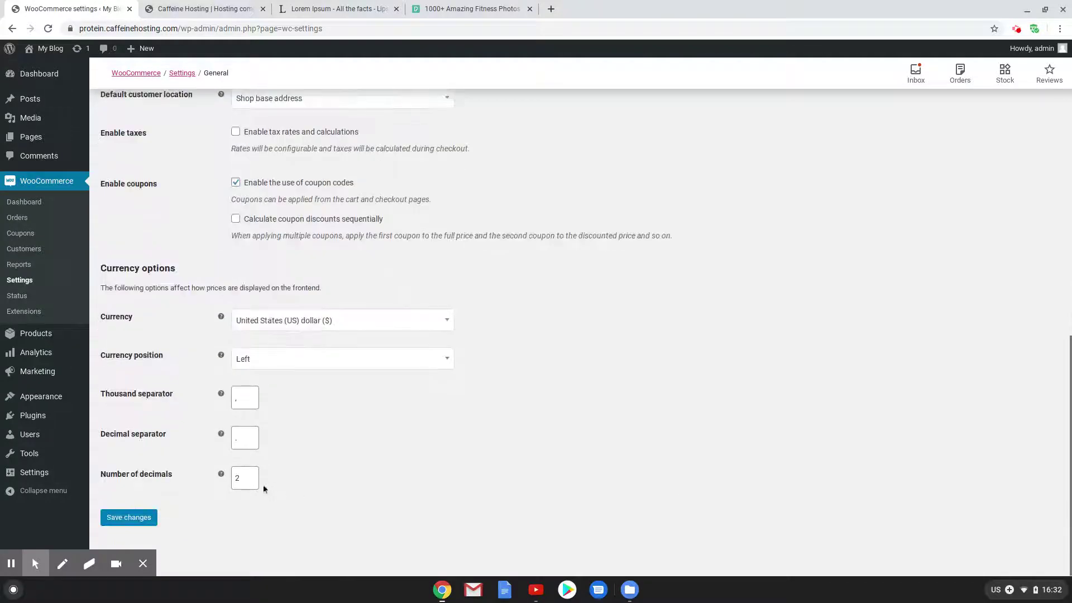
click(310, 320)
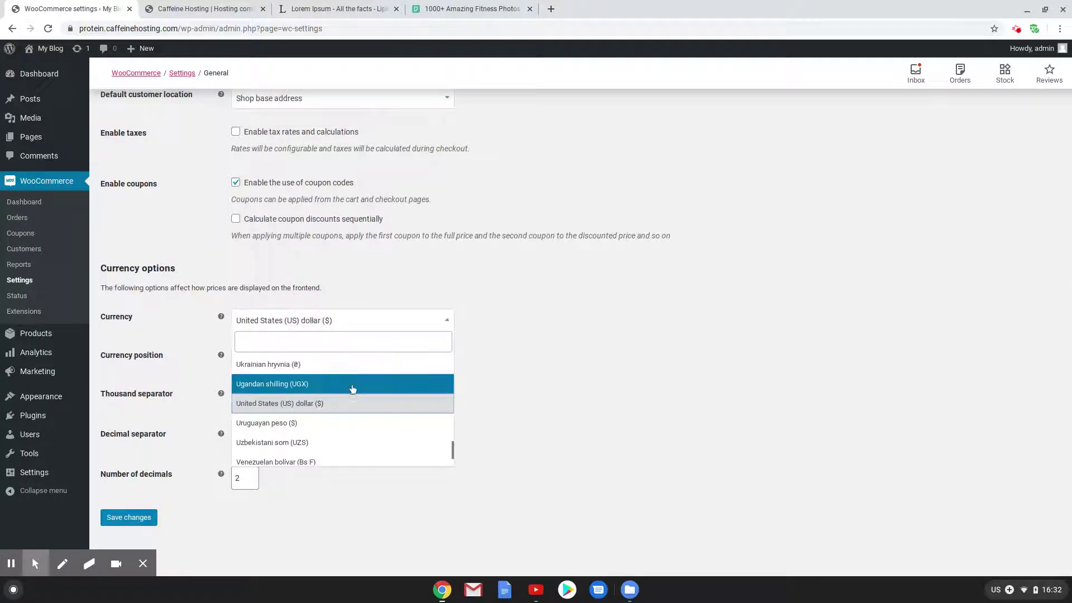
click(309, 348)
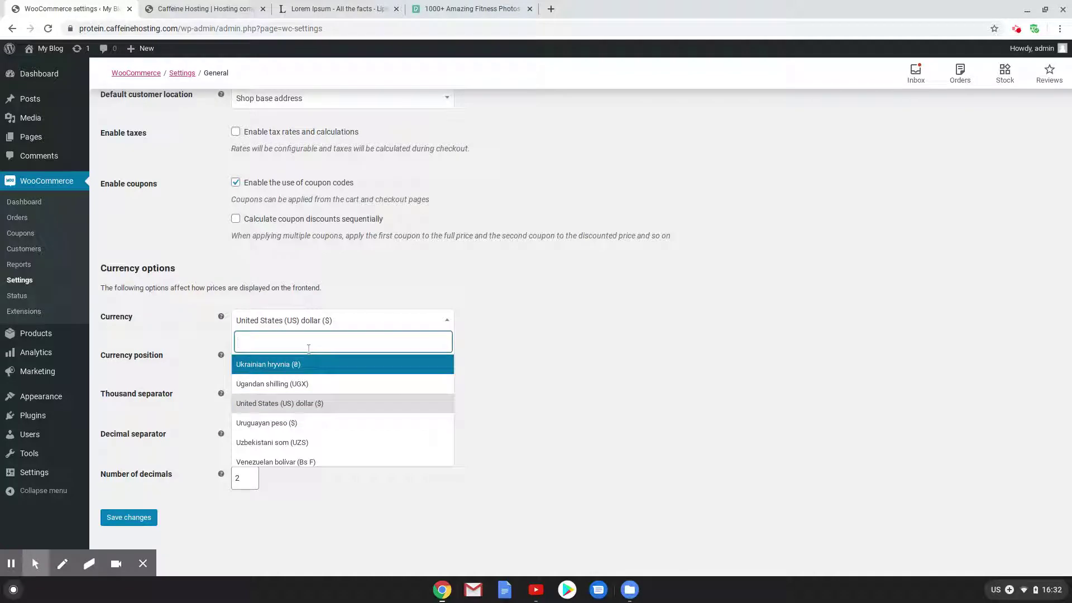
text(aus)
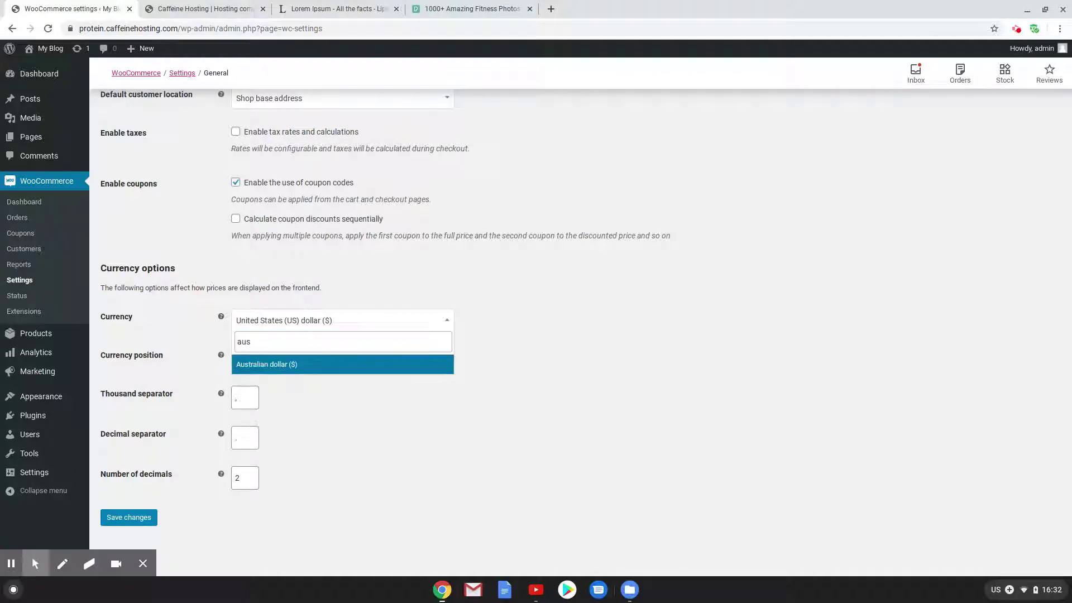
click(304, 364)
scroll(335, 385, up, 8)
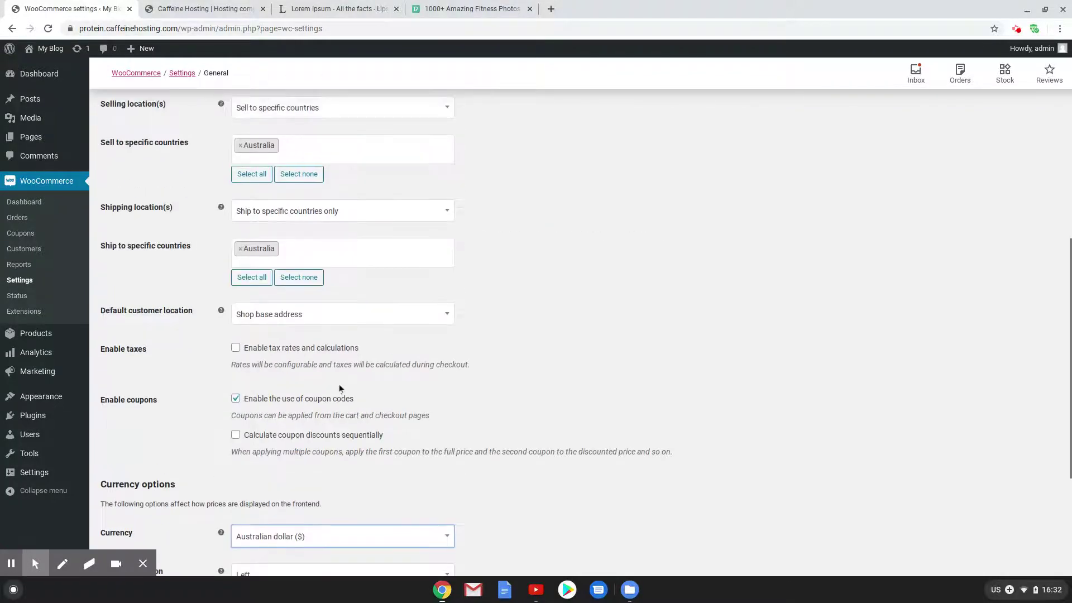
scroll(347, 378, up, 2)
scroll(346, 375, down, 10)
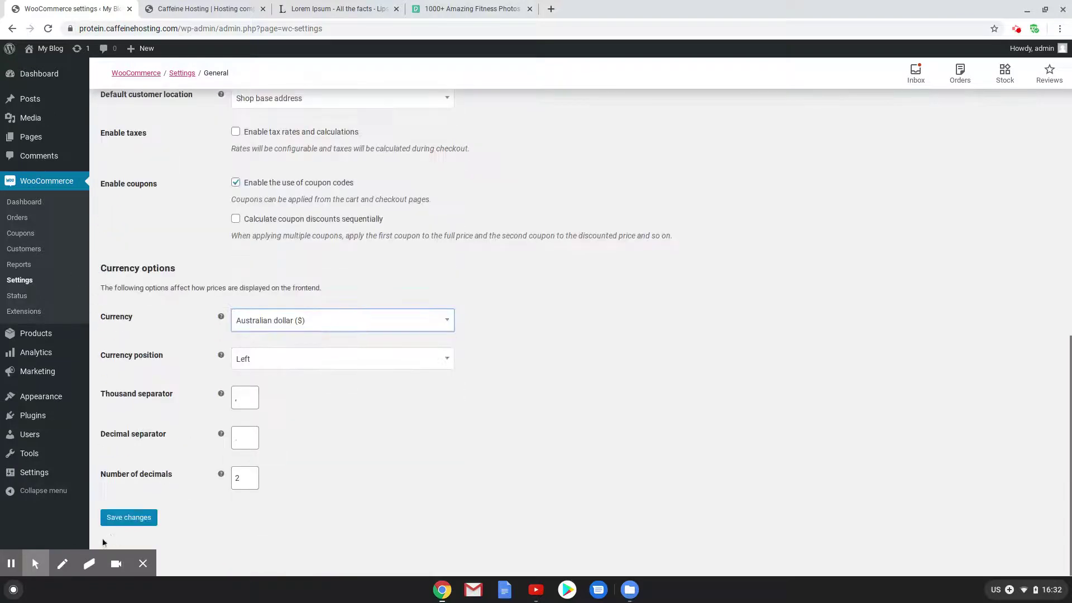
click(126, 518)
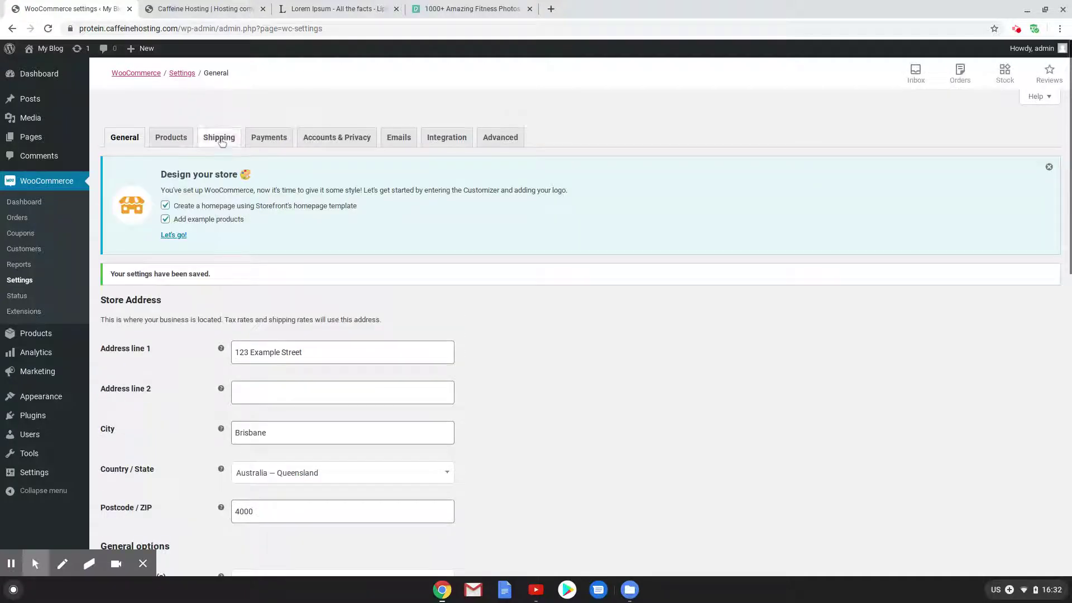
Go to WooCommerce's Shipping settings and view the still-empty Shipping classes list
click(222, 142)
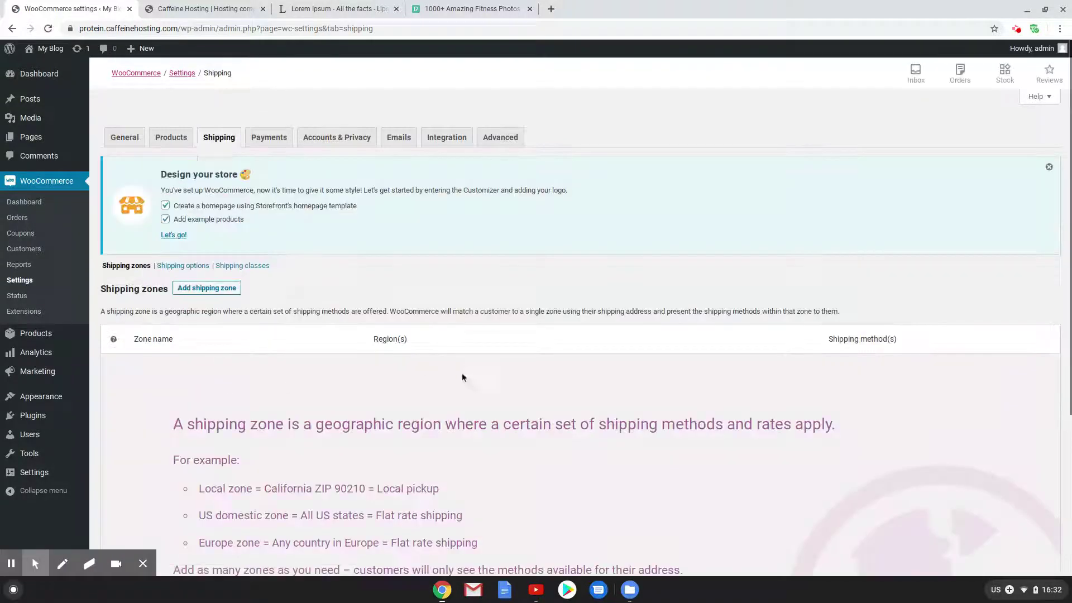
click(212, 293)
click(250, 267)
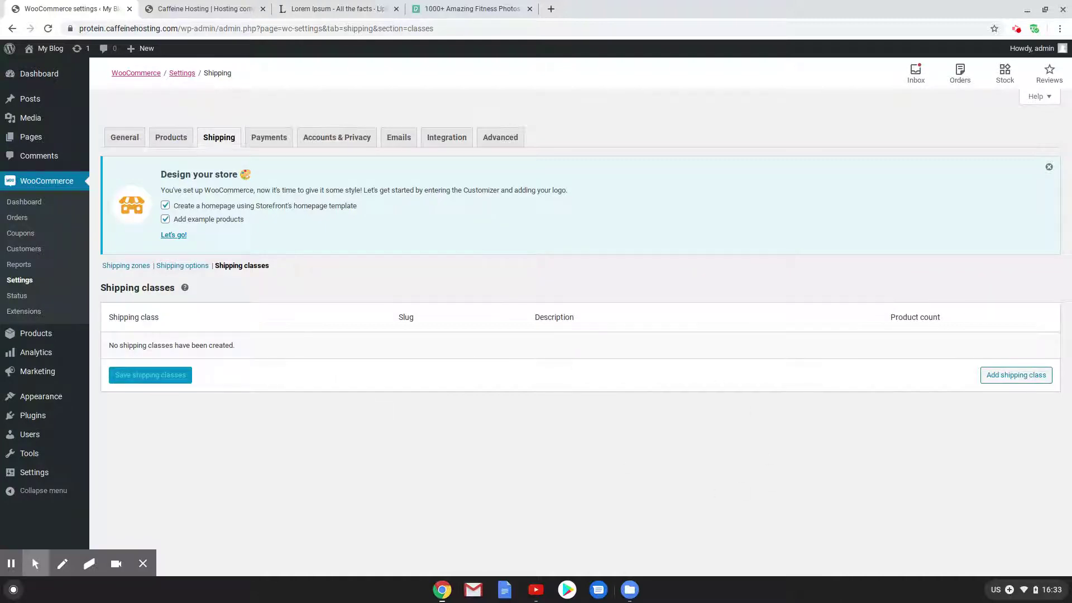
Add the first two shipping classes, 500g and 1Kg
click(998, 376)
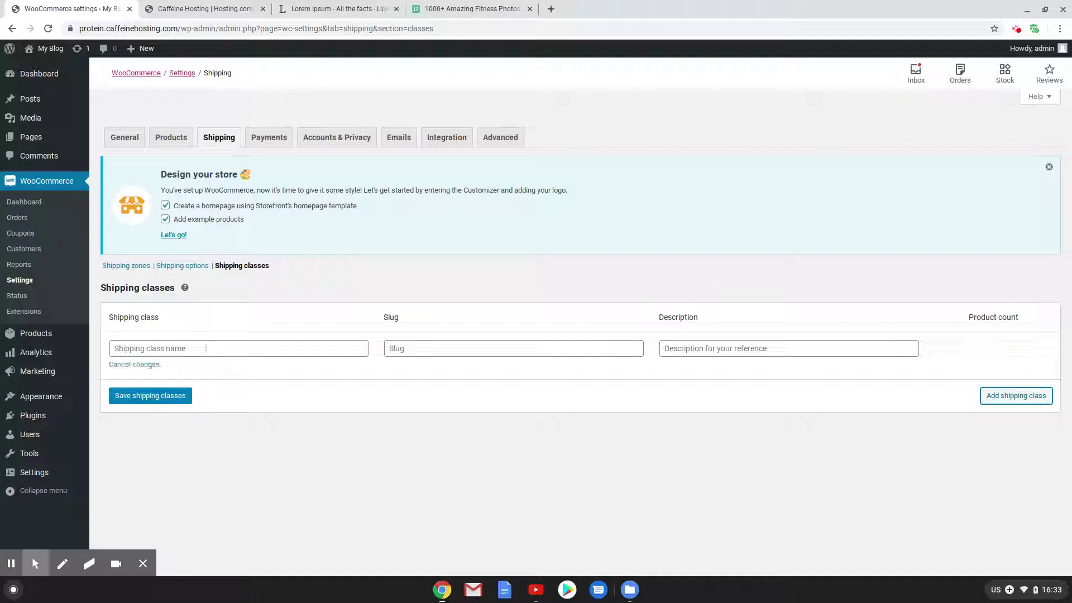
click(216, 347)
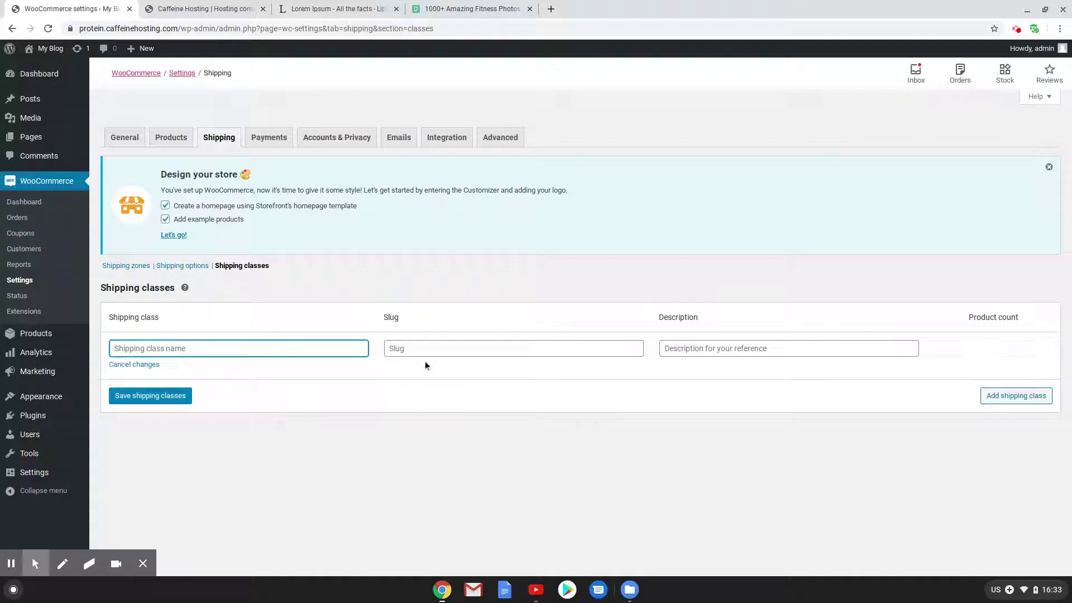
text(500g)
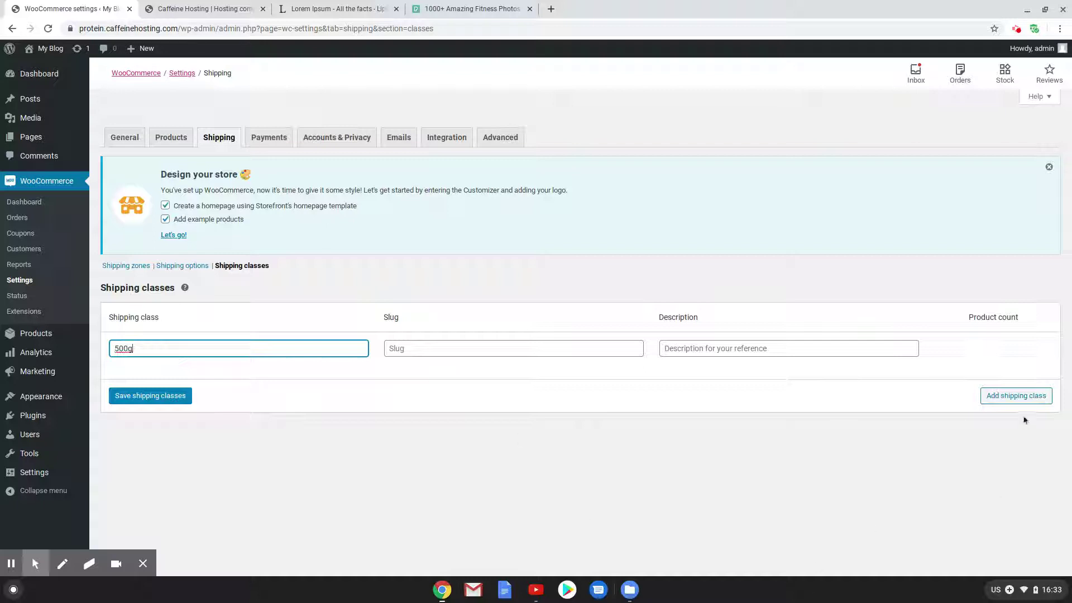
click(1017, 398)
click(227, 398)
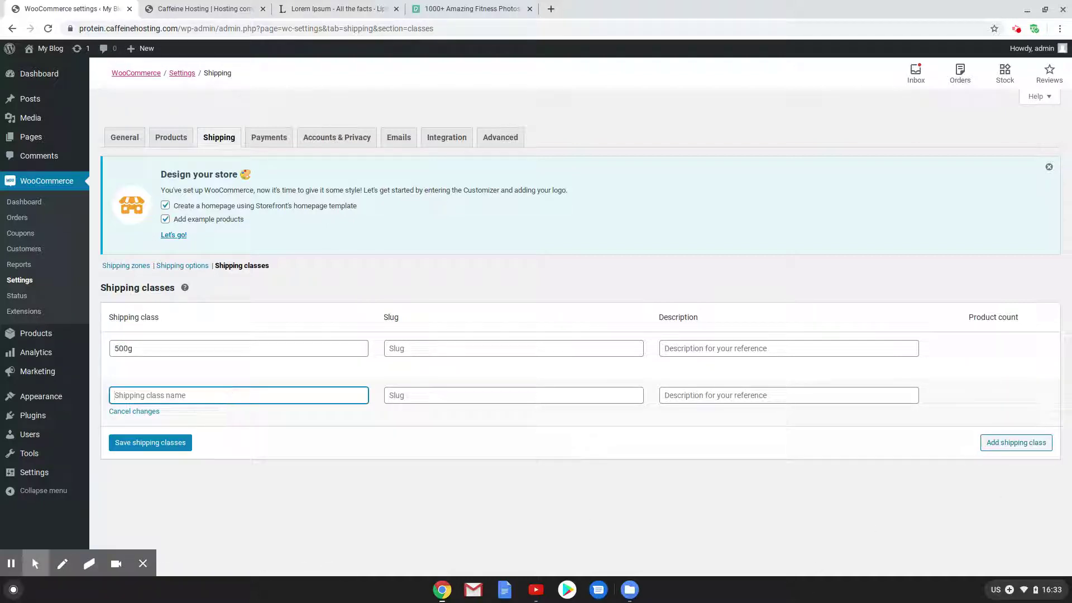
text(1Kg)
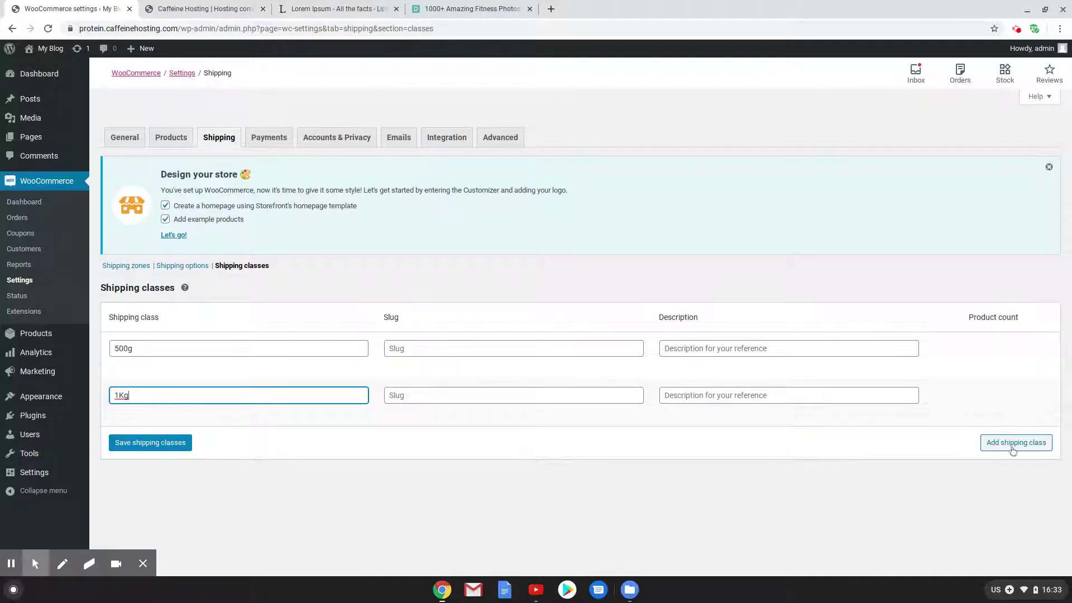
Add Shirts and Equipment classes, save all four, and return to Shipping zones
click(1016, 442)
click(223, 437)
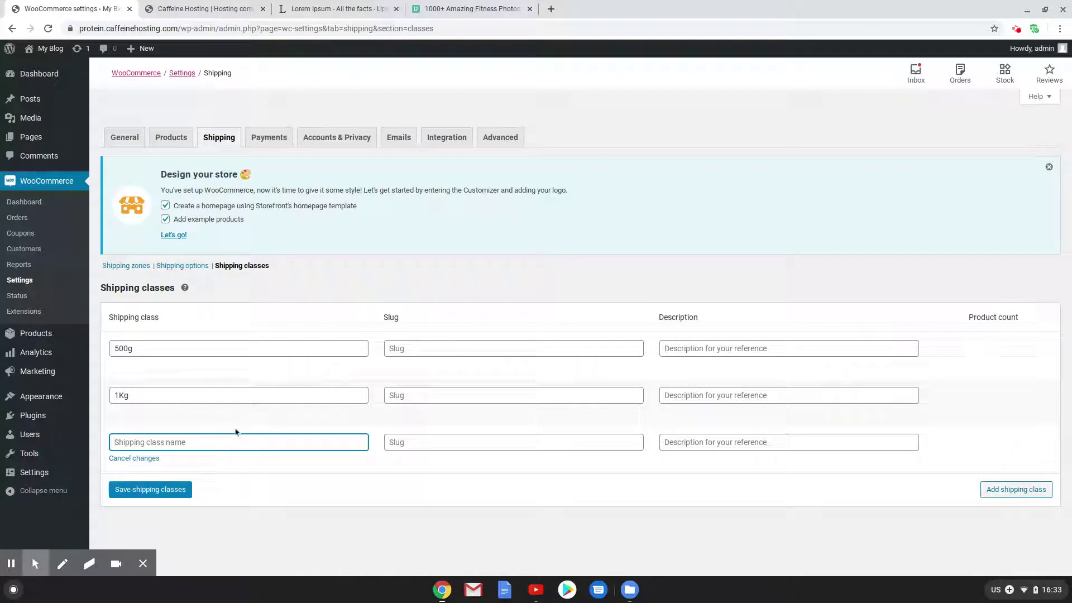
text(Shirts)
click(1027, 491)
click(220, 489)
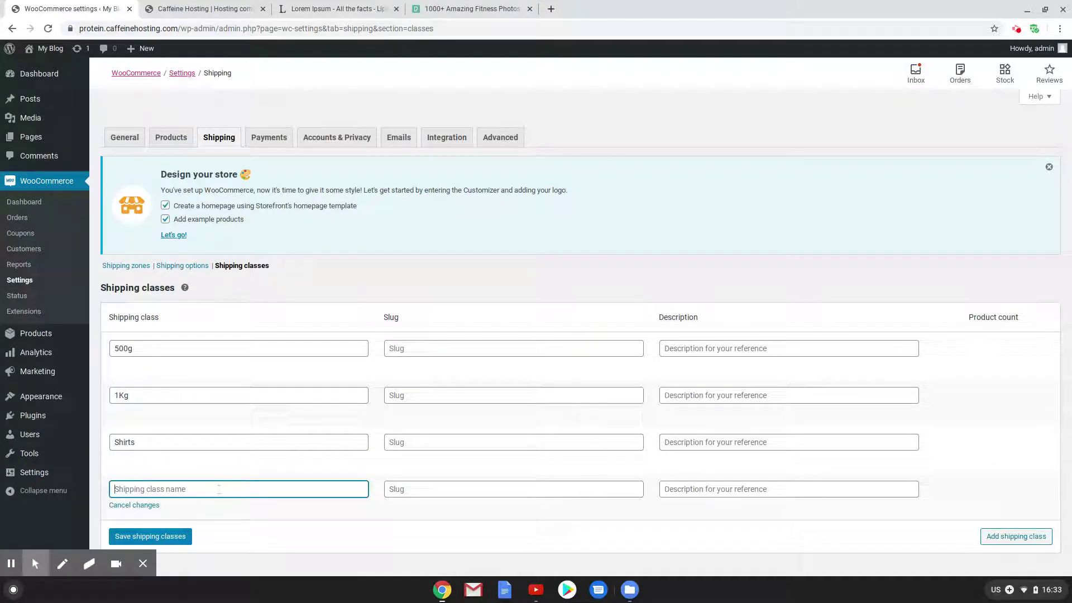
text(Equipment)
click(185, 536)
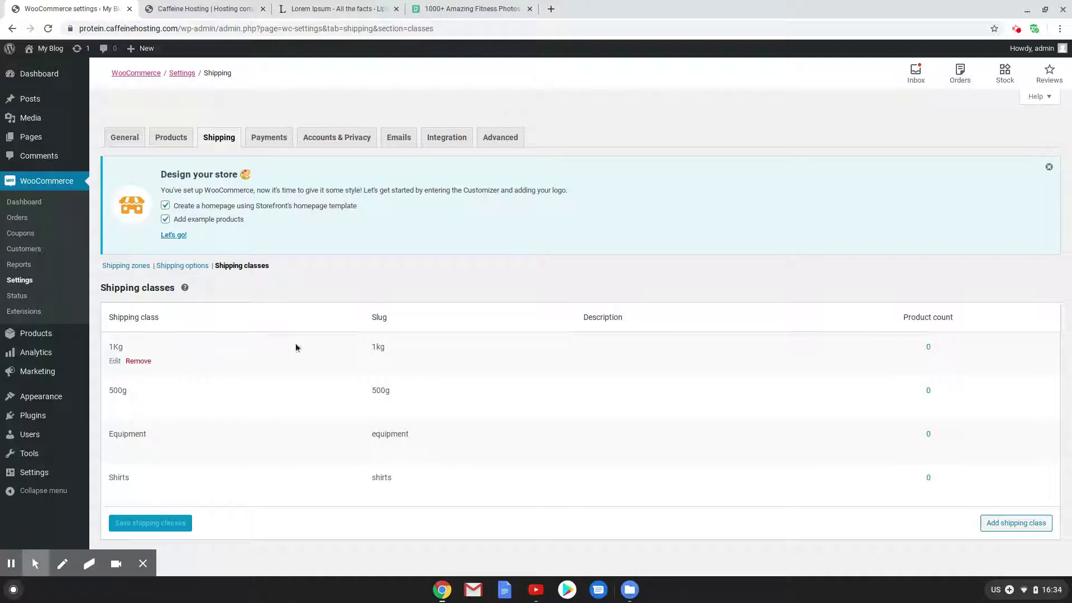
click(126, 266)
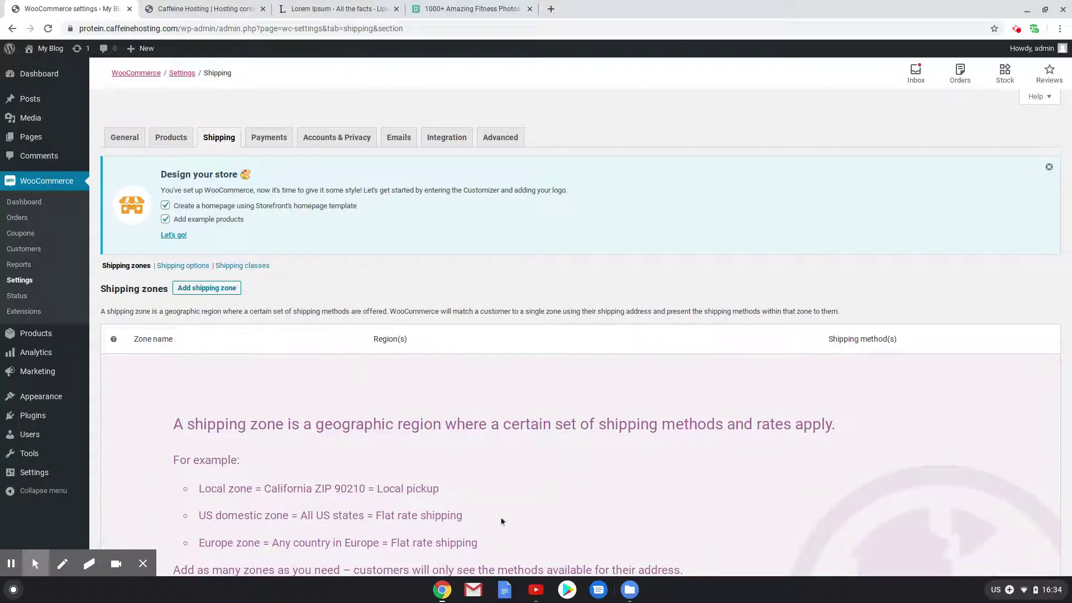
Scroll down the zones list and begin a new shipping zone
scroll(296, 402, down, 3)
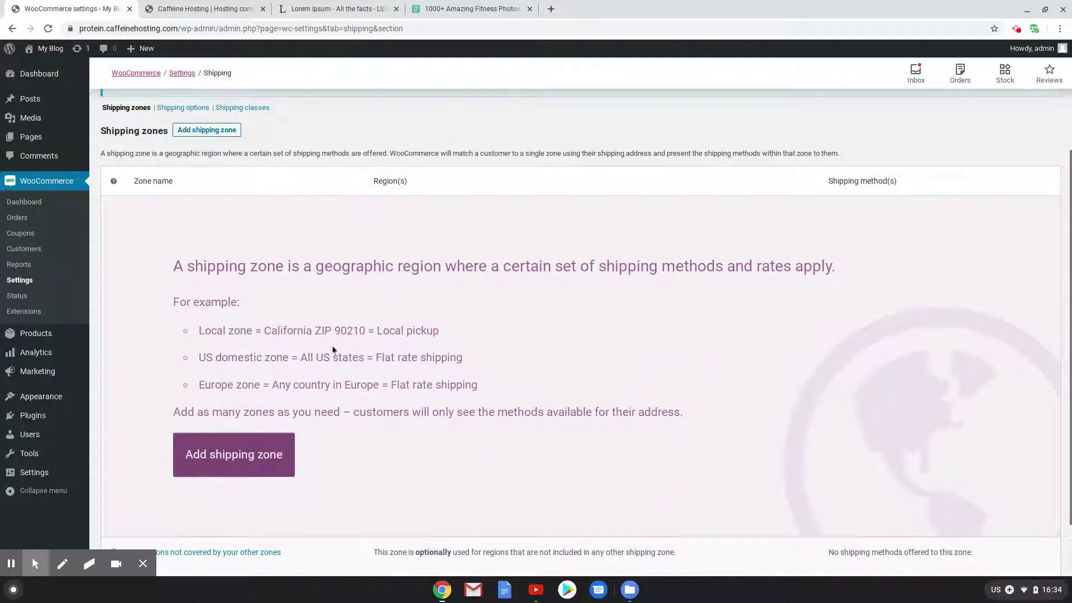
click(211, 132)
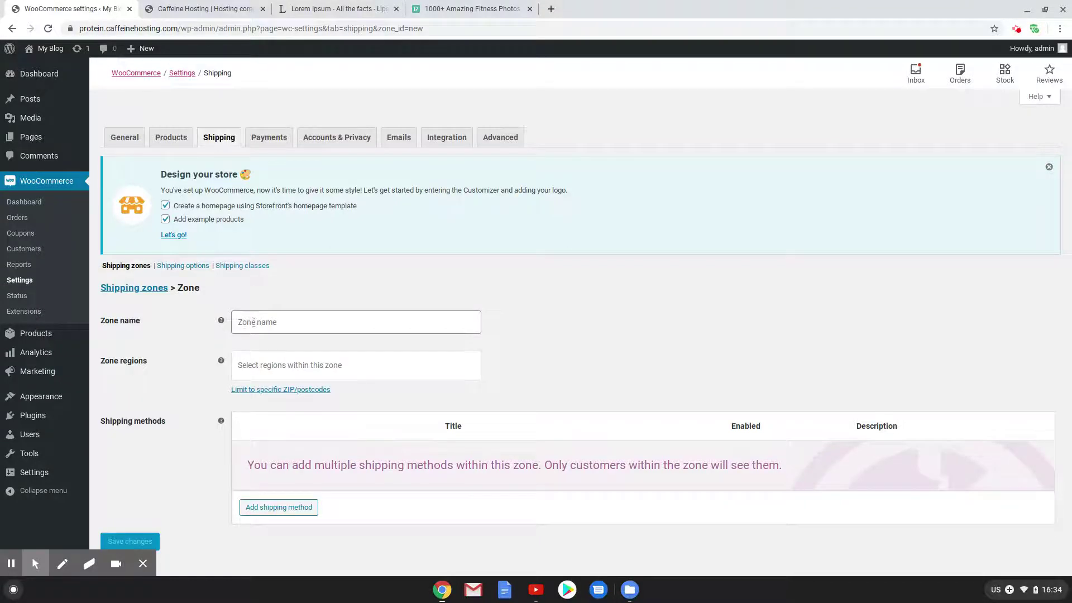
Name the zone Brisbane and set its region to Queensland, Australia
click(254, 323)
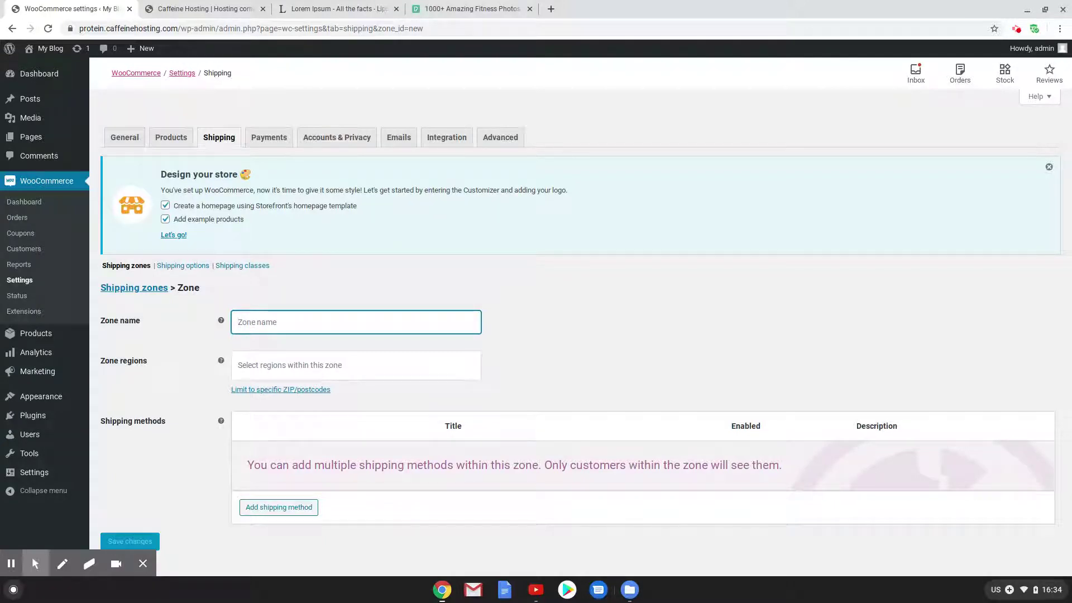
text(Brisbane)
key(Tab)
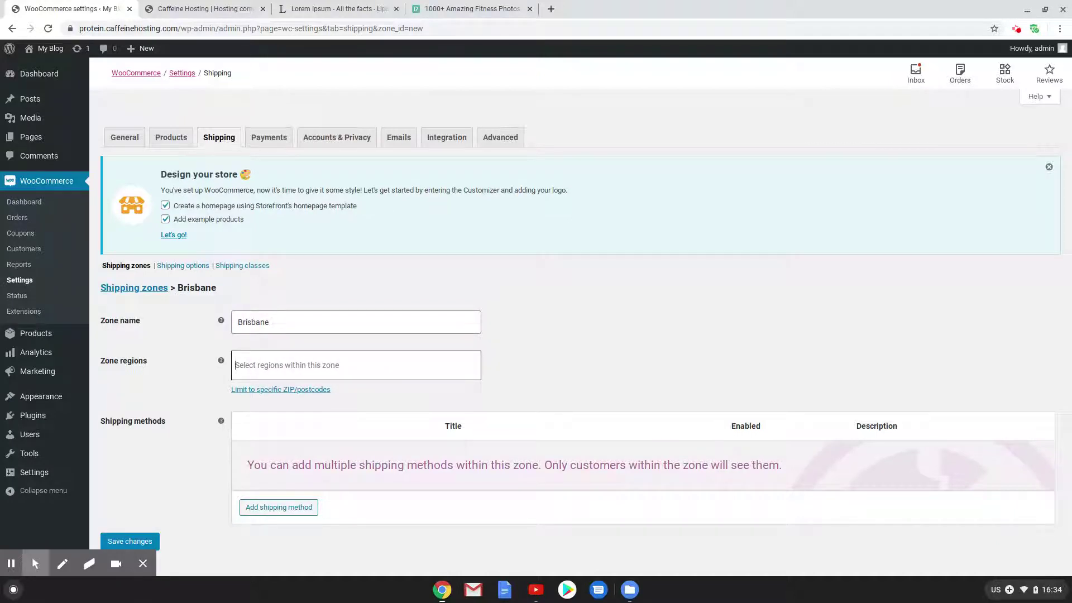
text(Queen)
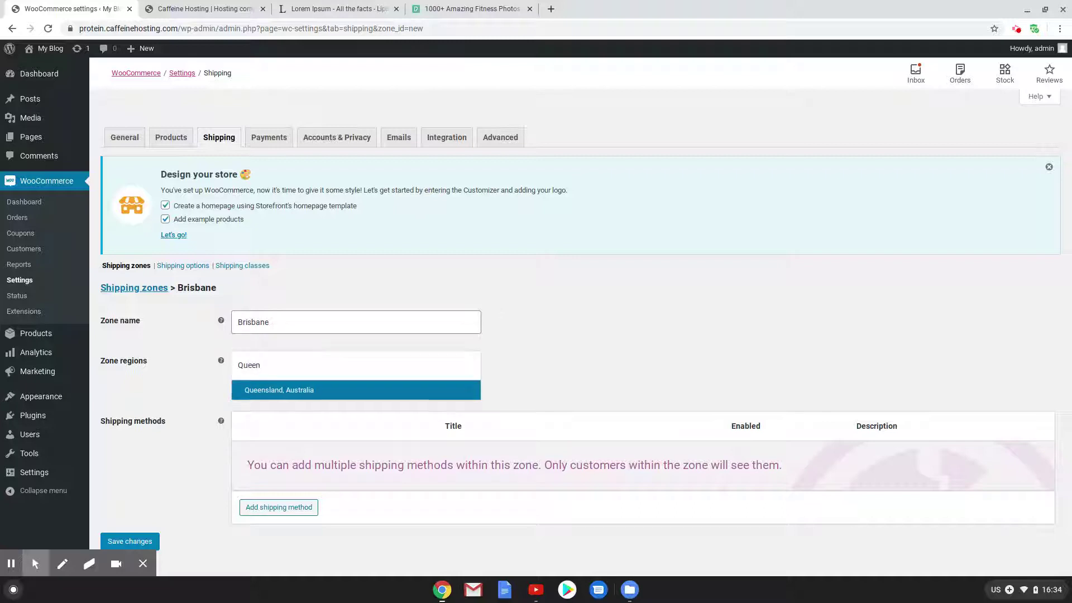
click(313, 390)
Limit the Brisbane zone to postcodes 4000...4185
click(273, 389)
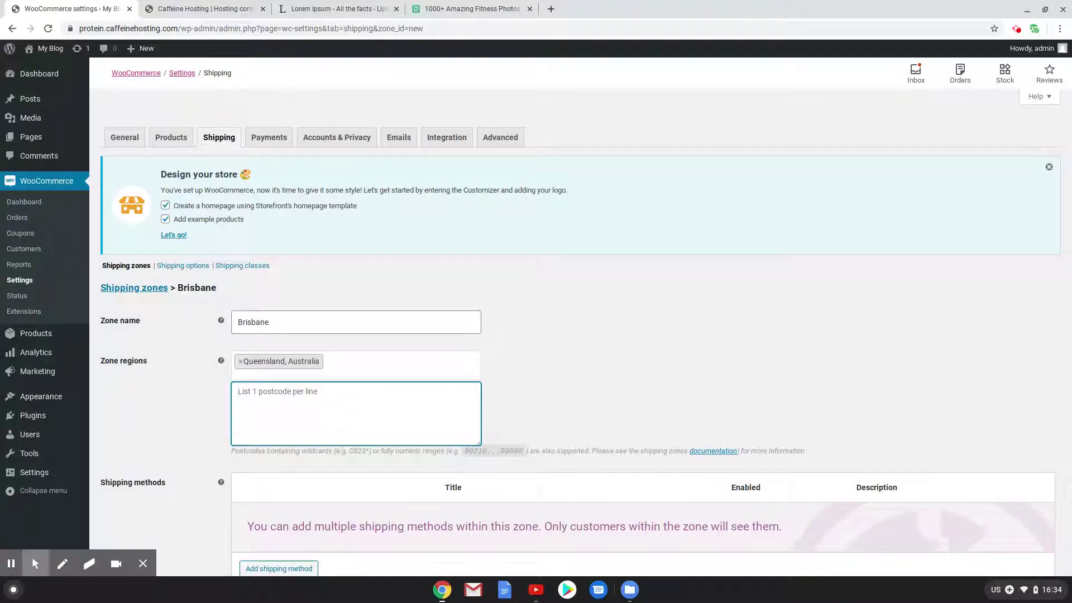
text(4000)
double_click(242, 392)
click(299, 374)
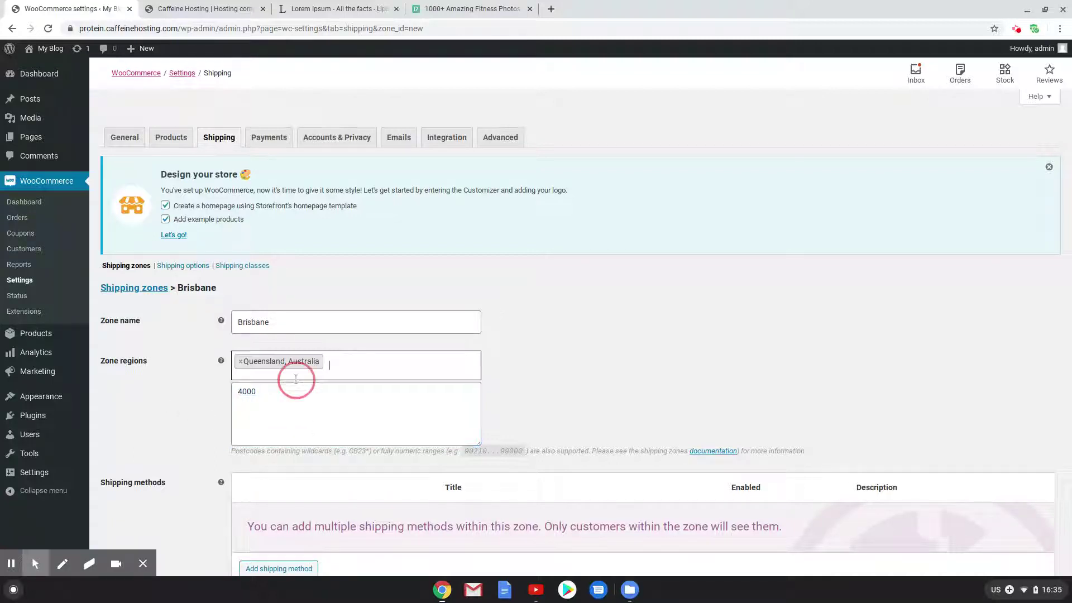
click(648, 399)
click(272, 391)
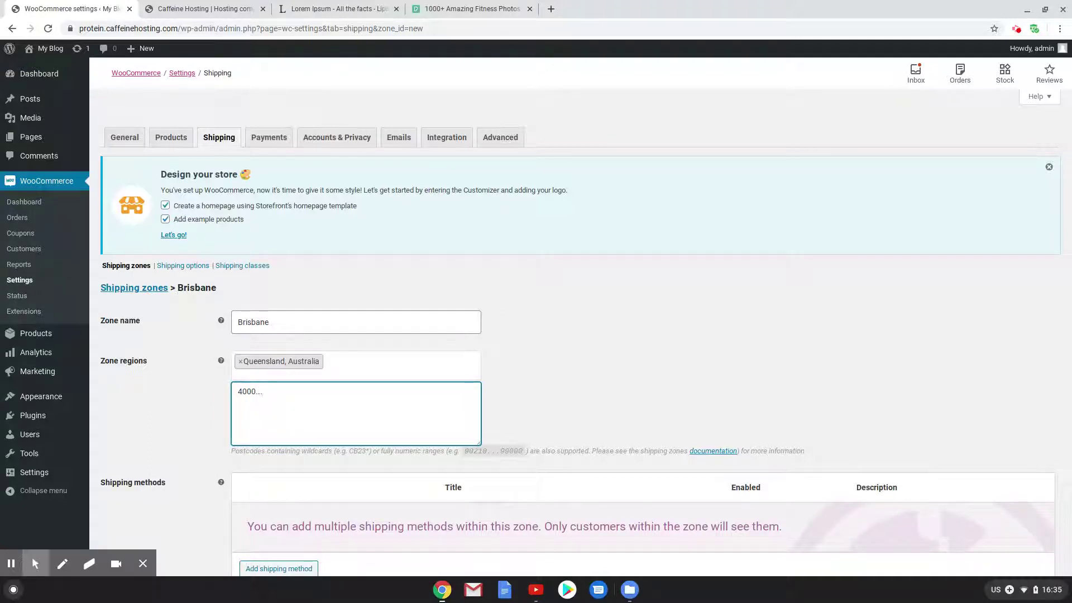
text(...4185)
drag(305, 392, 237, 391)
click(418, 404)
scroll(420, 400, down, 2)
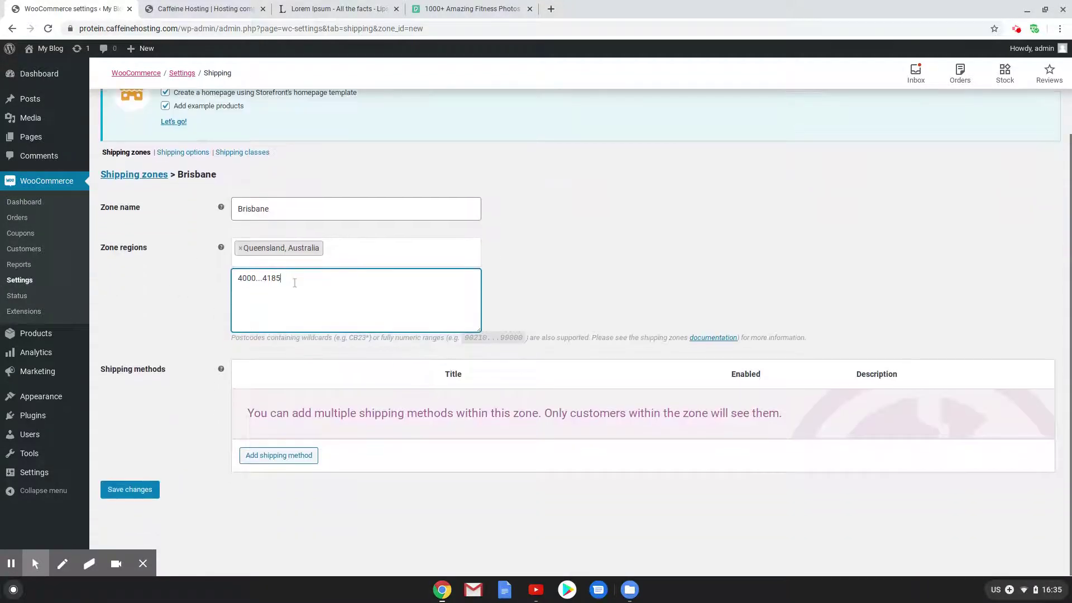
drag(294, 281, 253, 275)
click(300, 292)
Add two Flat rate shipping methods to the Brisbane zone
click(279, 457)
click(497, 311)
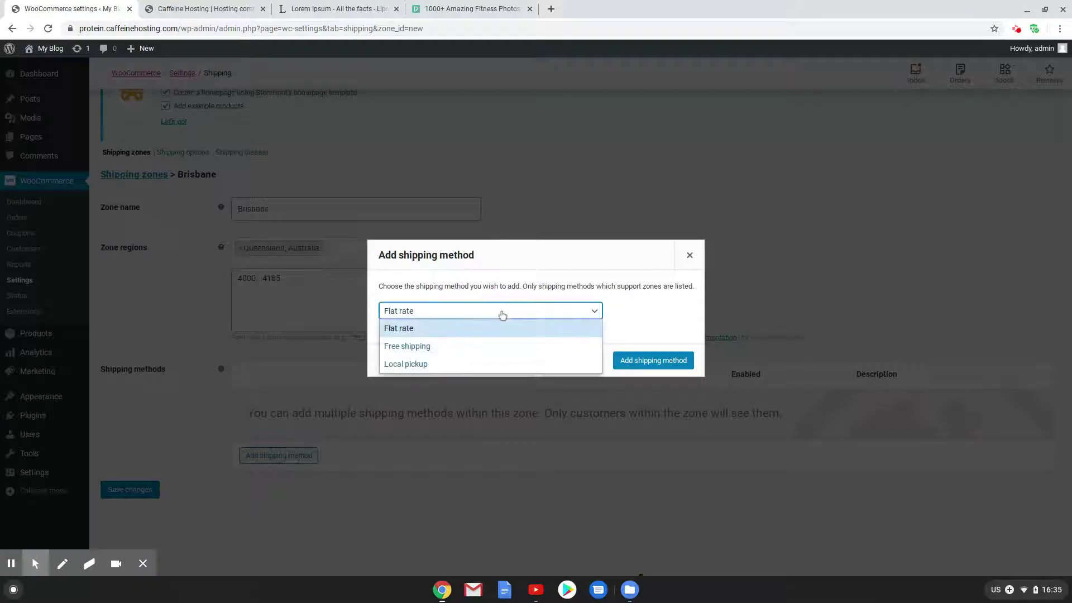
click(678, 308)
click(688, 255)
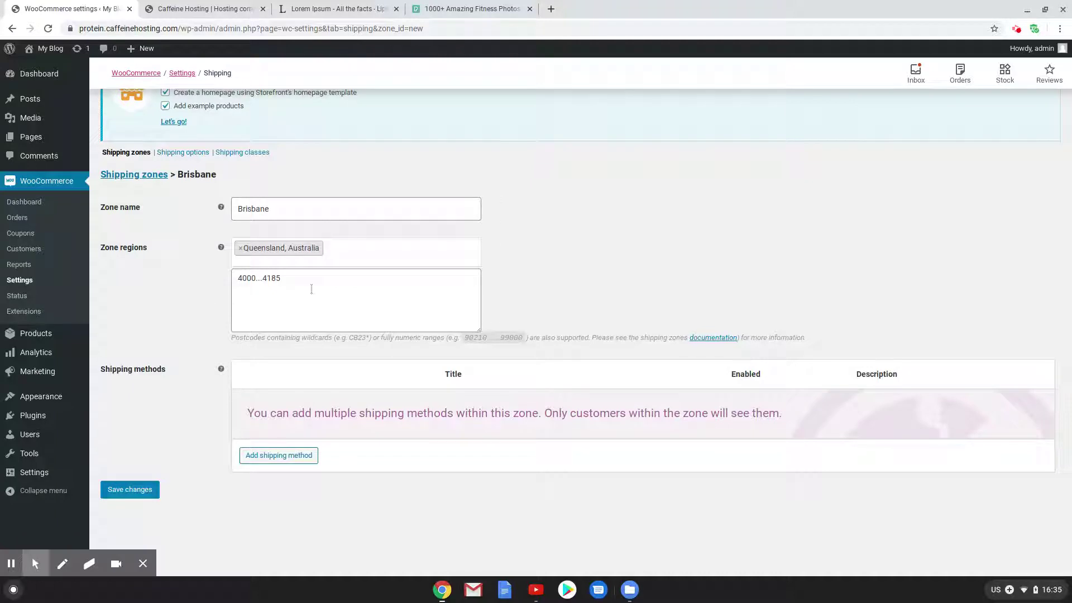
drag(289, 280, 266, 281)
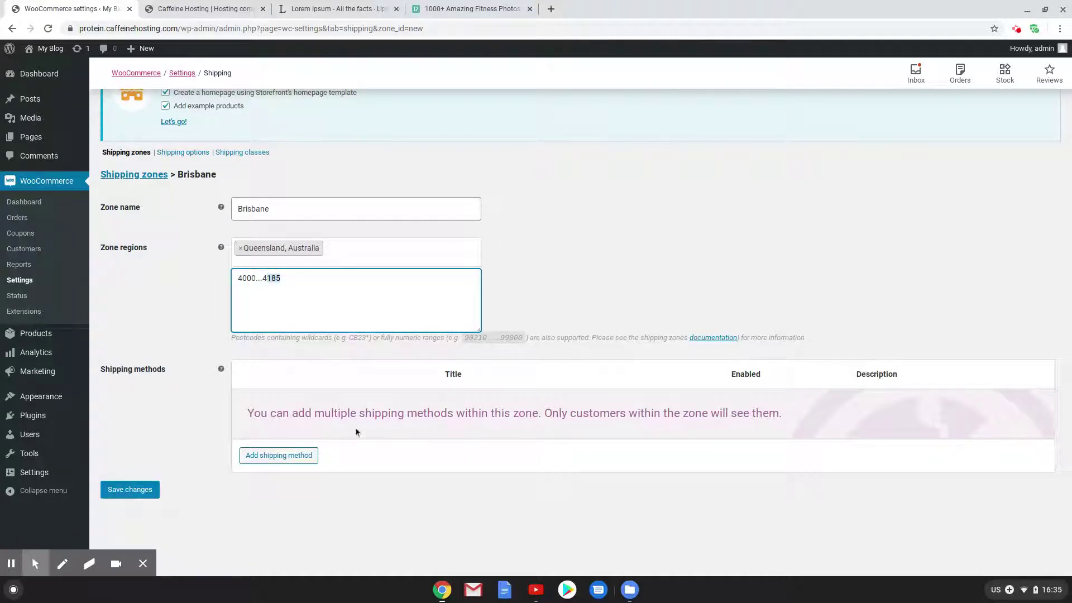
click(295, 457)
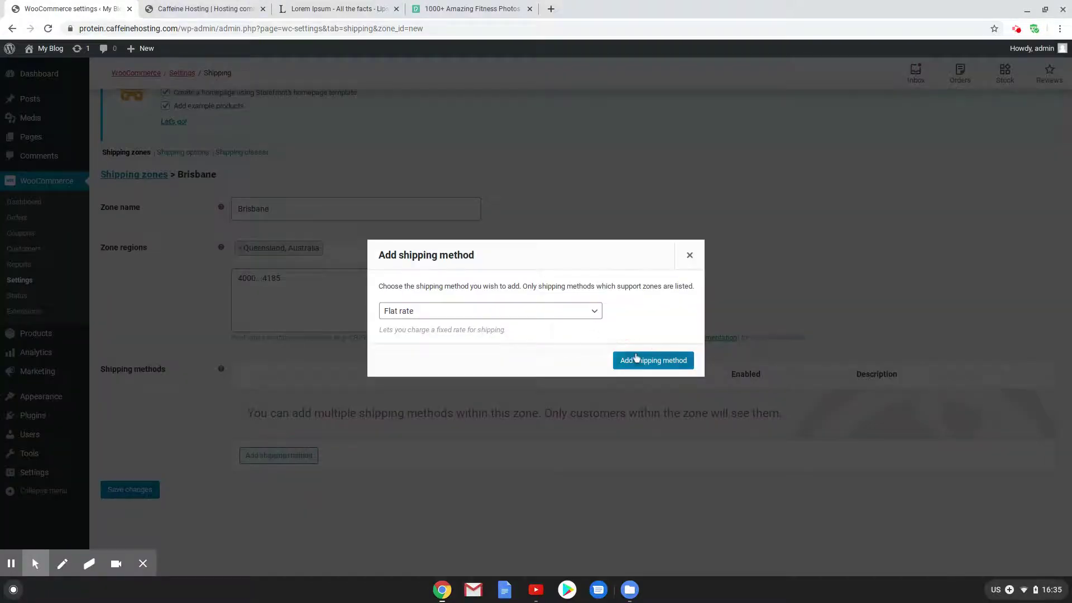
click(636, 359)
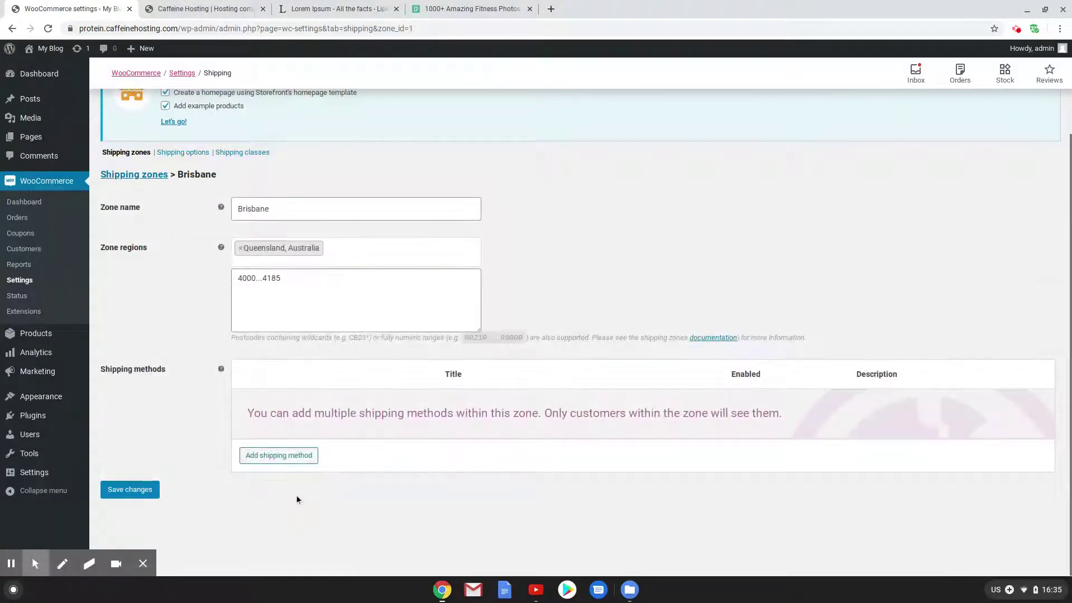
click(276, 457)
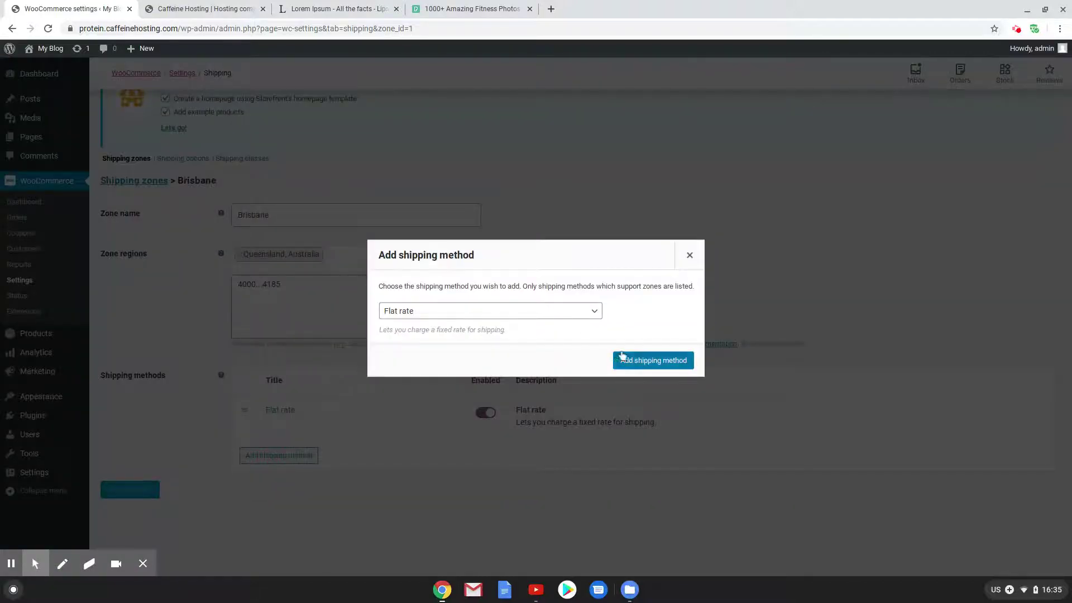
click(623, 356)
Add Local pickup and Free shipping methods, then show Free shipping's requirement options
click(258, 505)
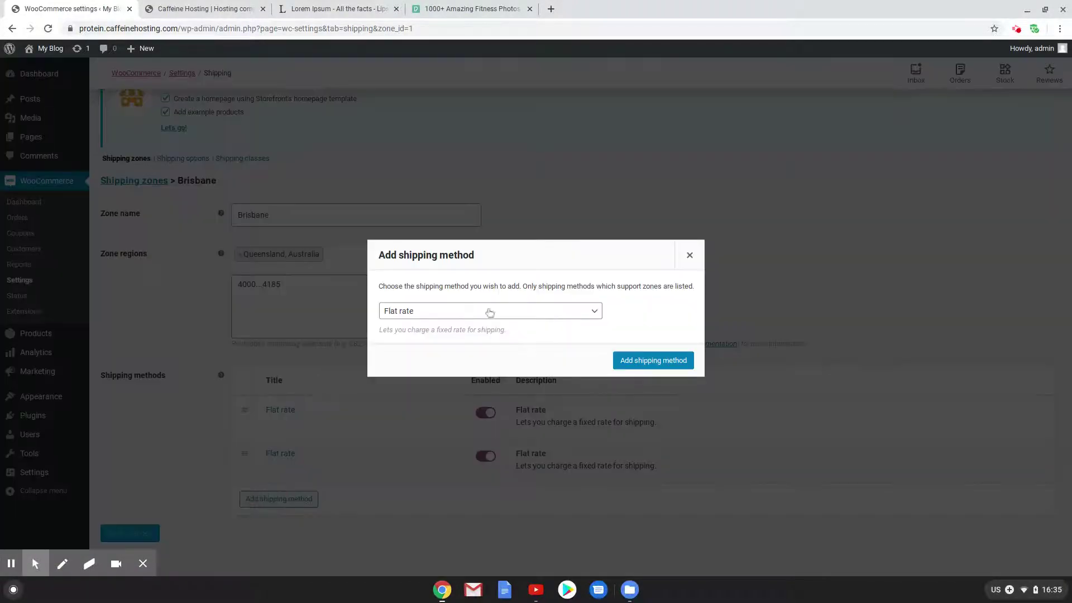
click(487, 311)
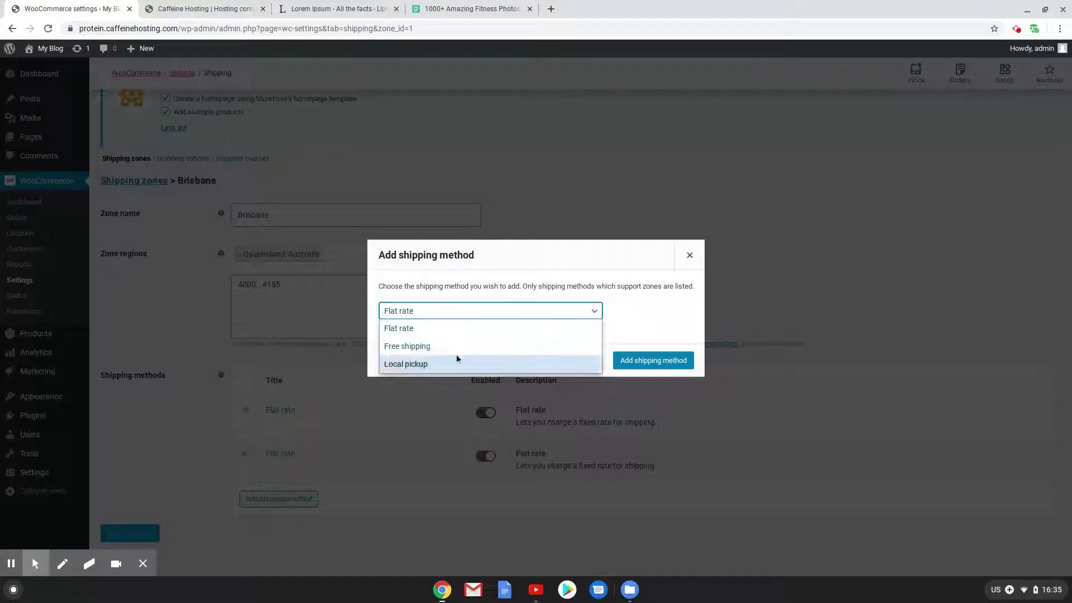
click(435, 365)
click(698, 360)
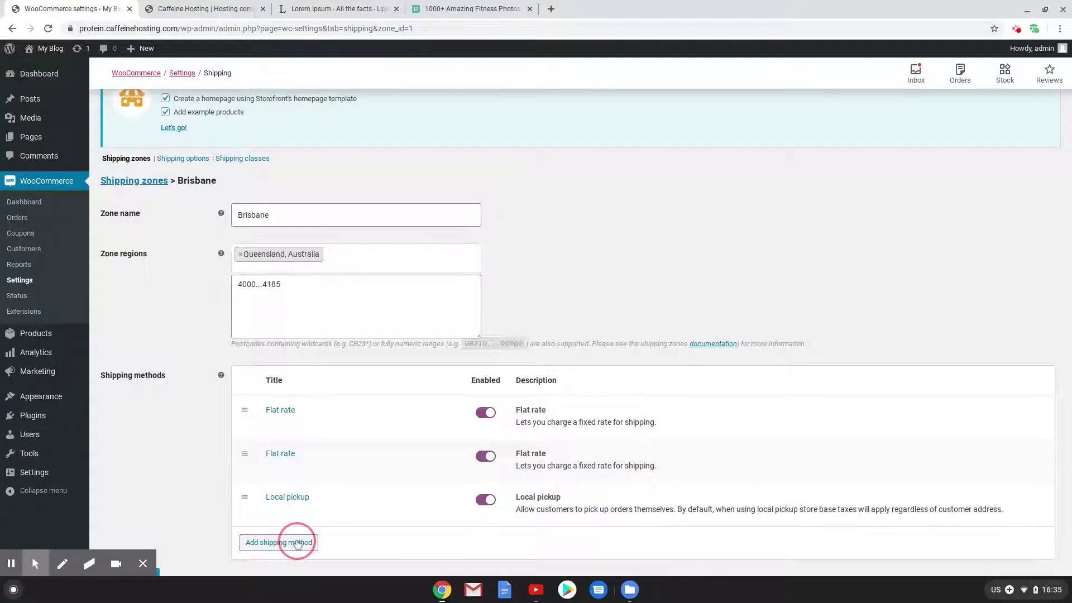
click(279, 543)
click(590, 302)
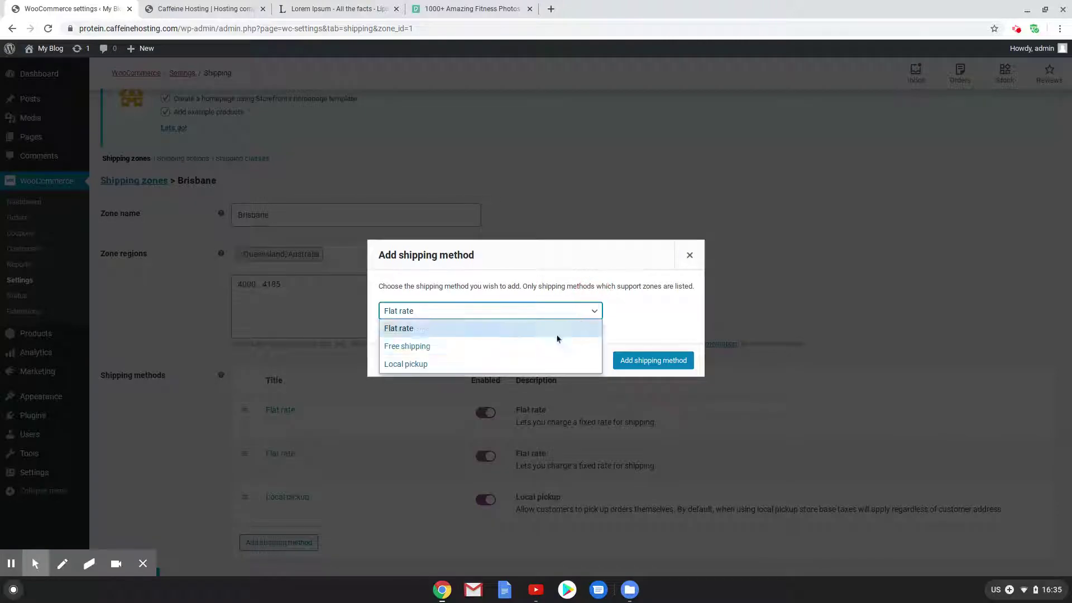
click(462, 344)
click(626, 361)
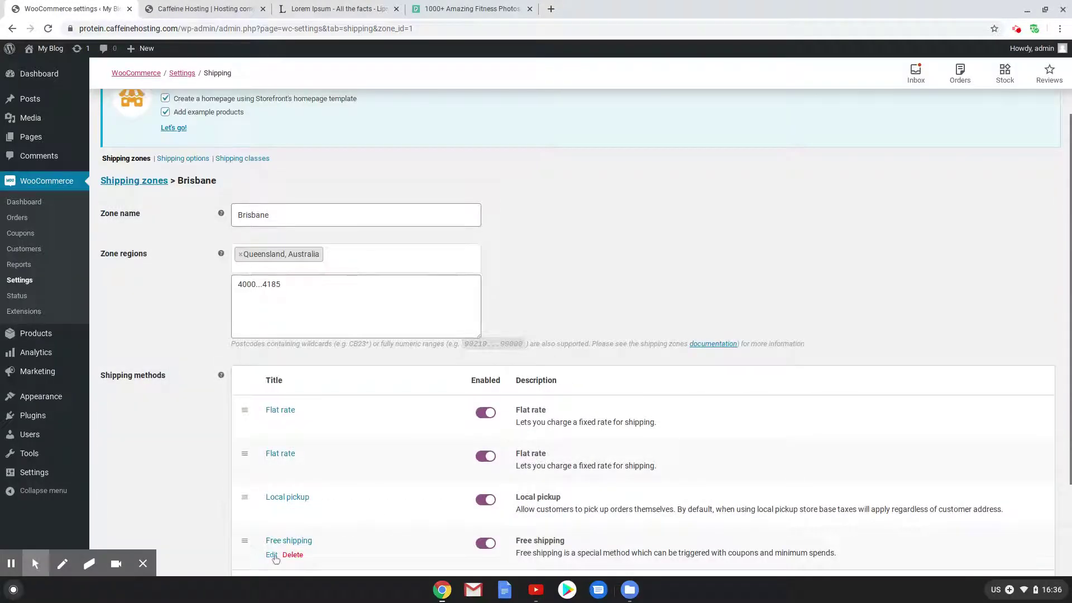
click(273, 555)
click(439, 329)
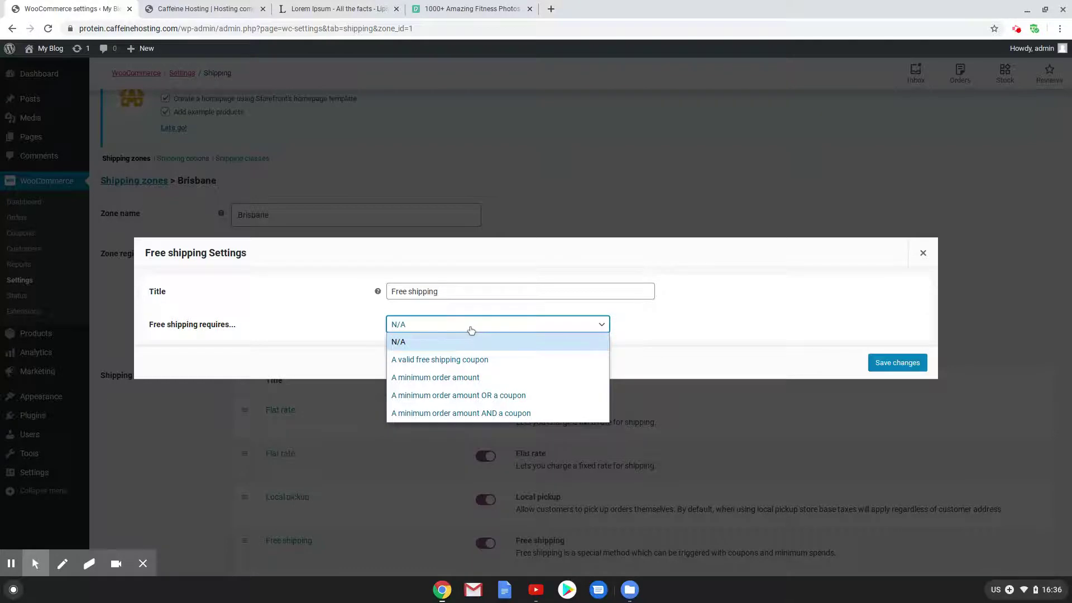
Require a minimum order amount of 100 for free shipping and save
click(467, 381)
click(390, 323)
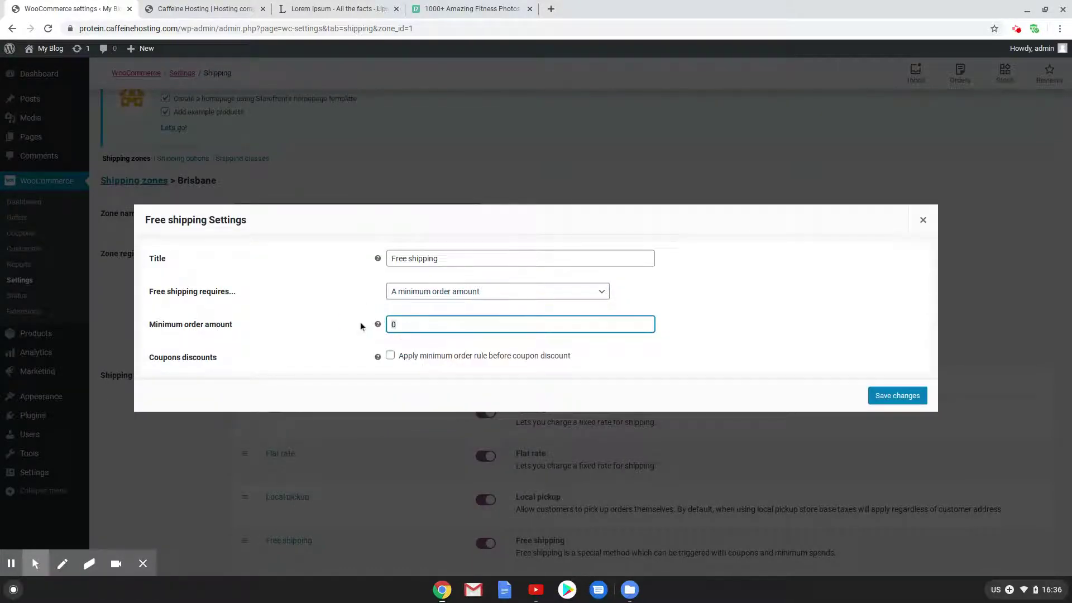
text(100)
click(901, 395)
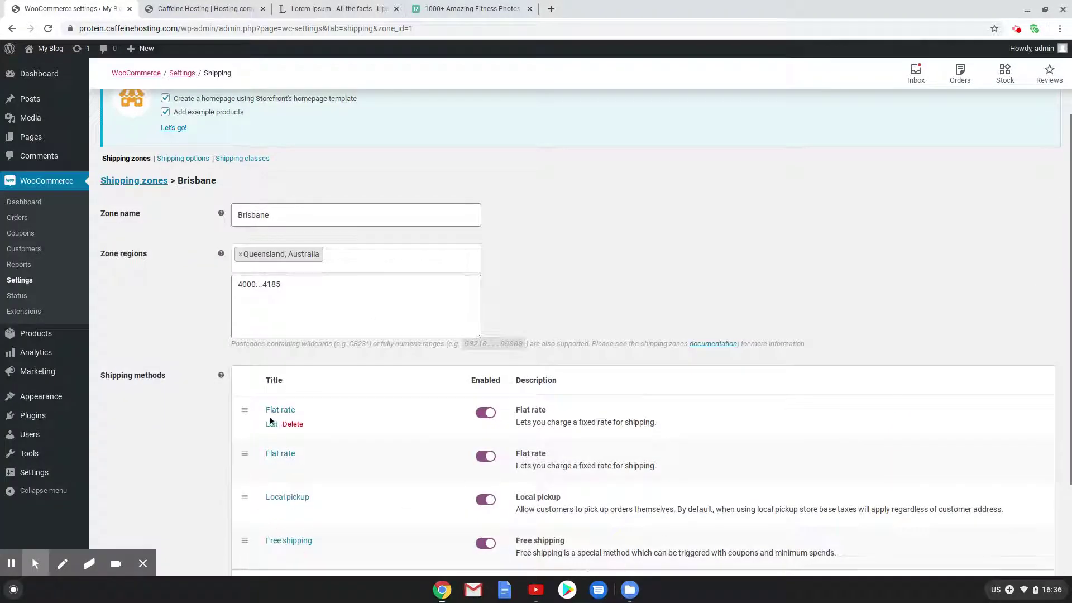
Title the first flat rate 'Standard Shipping (2 - 5 days)' with 1Kg cost 2 + ( 3 * [qty] )
click(271, 425)
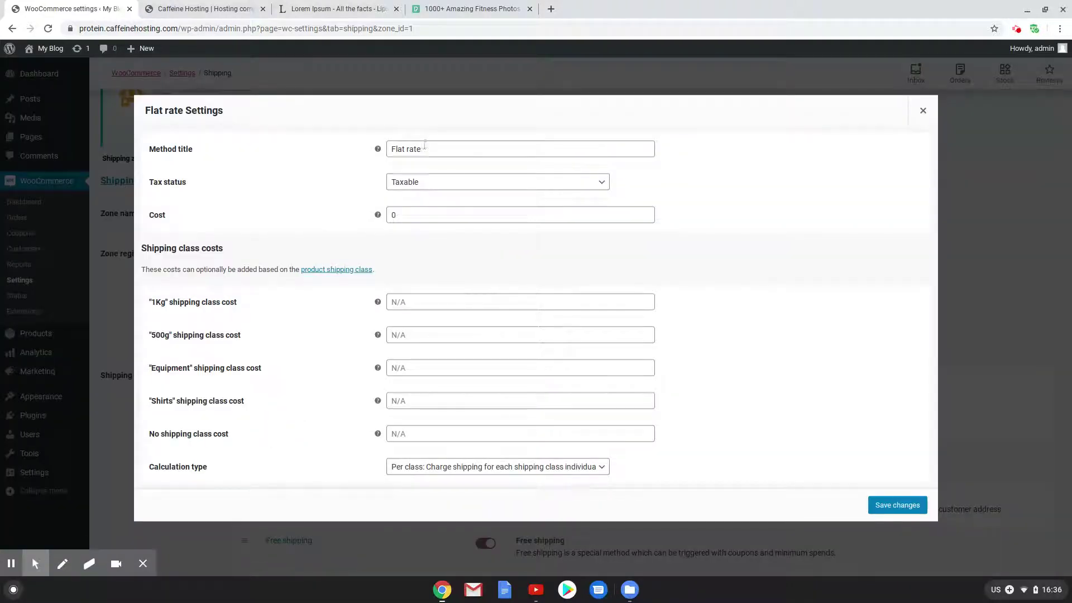
triple_click(425, 145)
text(Sta)
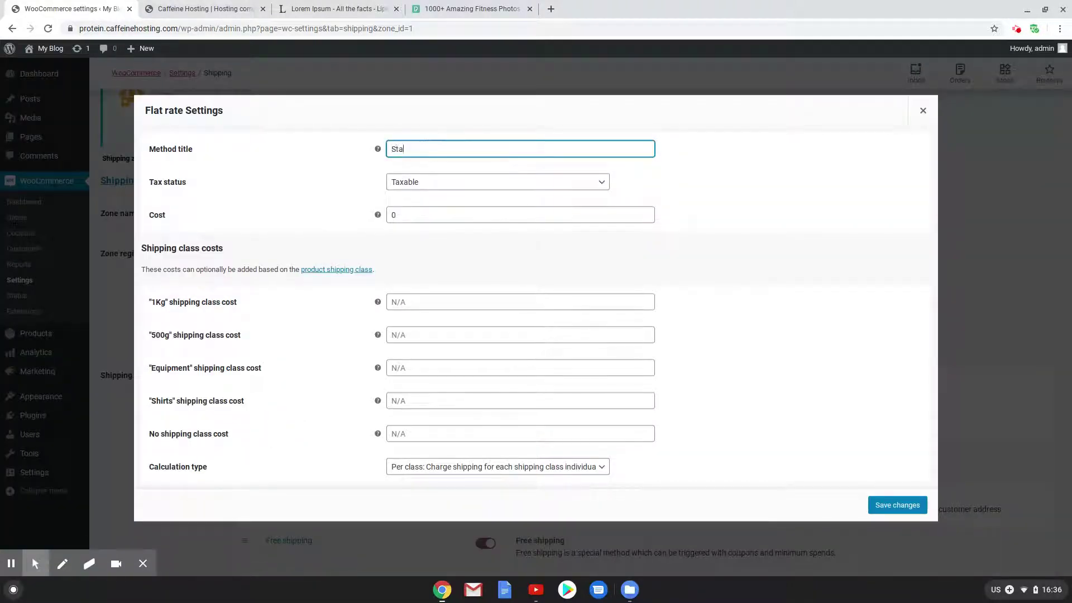
text(ndard Shipping (2)
key(BackSpace)
key(BackSpace)
text(- 5 days))
click(427, 301)
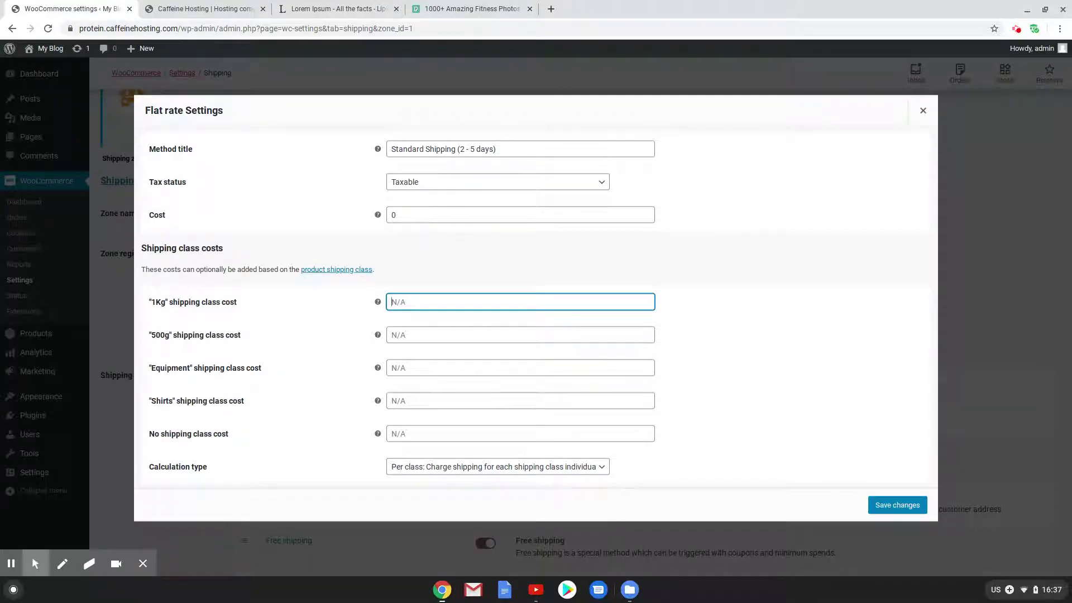
text(2 + ( 3 * [qty] ))
Walk through the parts of the 1Kg cost formula and select it whole
double_click(411, 302)
click(419, 303)
click(425, 302)
click(433, 302)
double_click(391, 302)
click(410, 305)
click(411, 302)
drag(446, 302, 389, 300)
key(ctrl+c)
Paste the 1Kg formula into the 500g cost and edit it to 1 + ( 2 * [qty] )
click(420, 336)
key(ctrl+v)
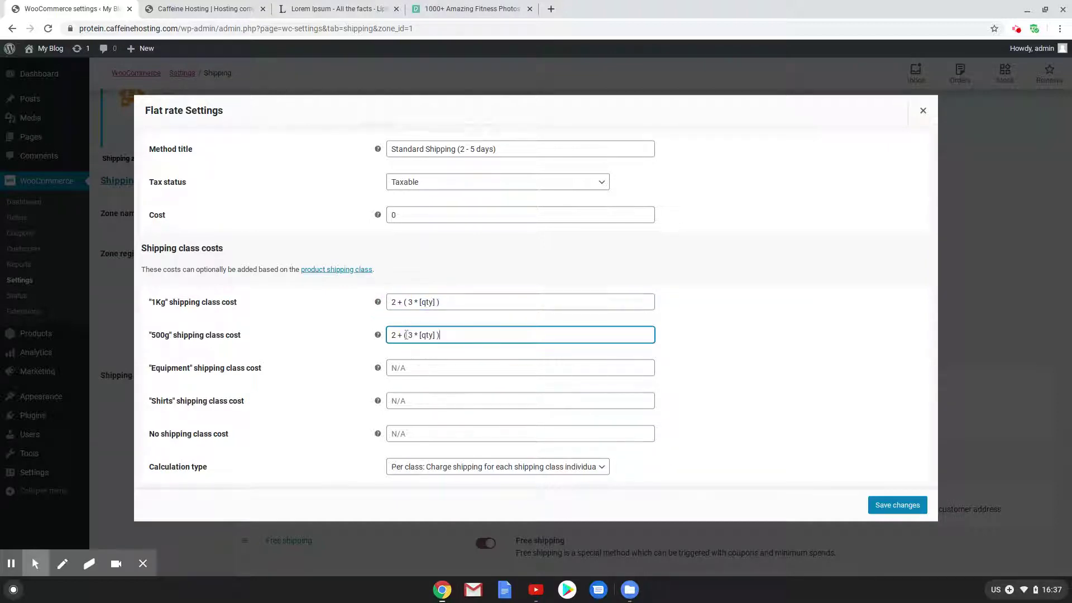
click(414, 335)
key(BackSpace)
text(2)
key(BackSpace)
key(Delete)
text(1)
triple_click(417, 345)
click(408, 337)
double_click(427, 336)
Copy the 500g formula 1 + ( 2 * [qty] ) into the Equipment and Shirts costs
click(428, 366)
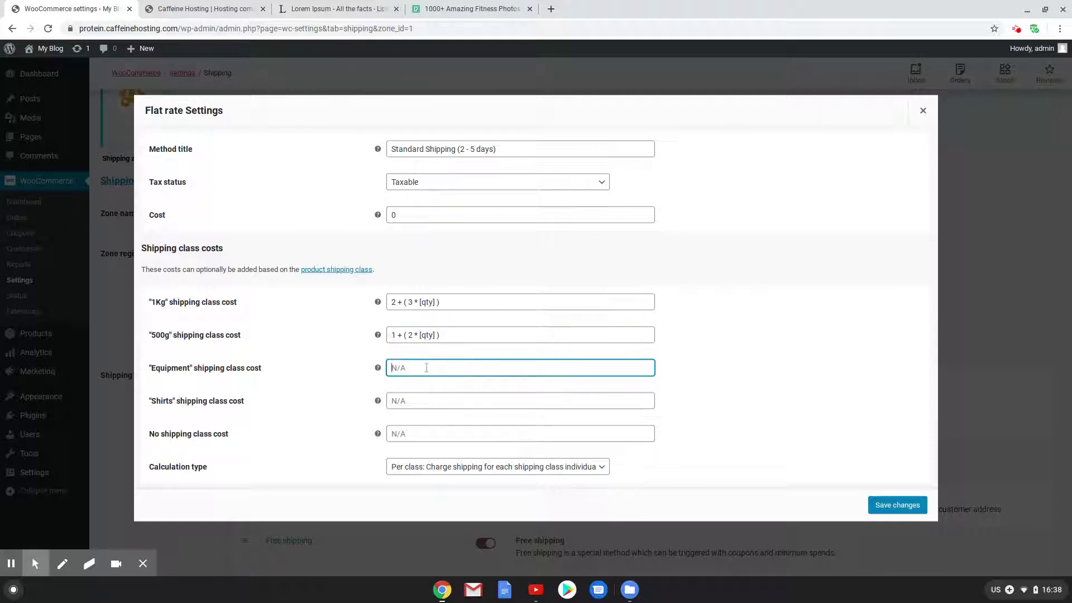
key(ctrl+v)
click(407, 401)
key(ctrl+v)
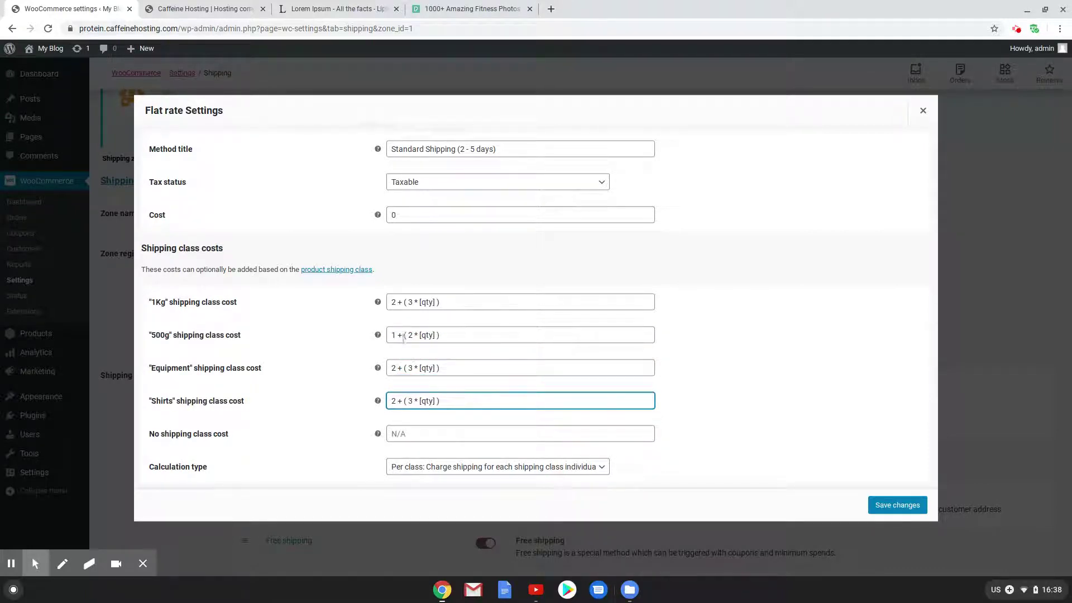
drag(447, 337, 388, 334)
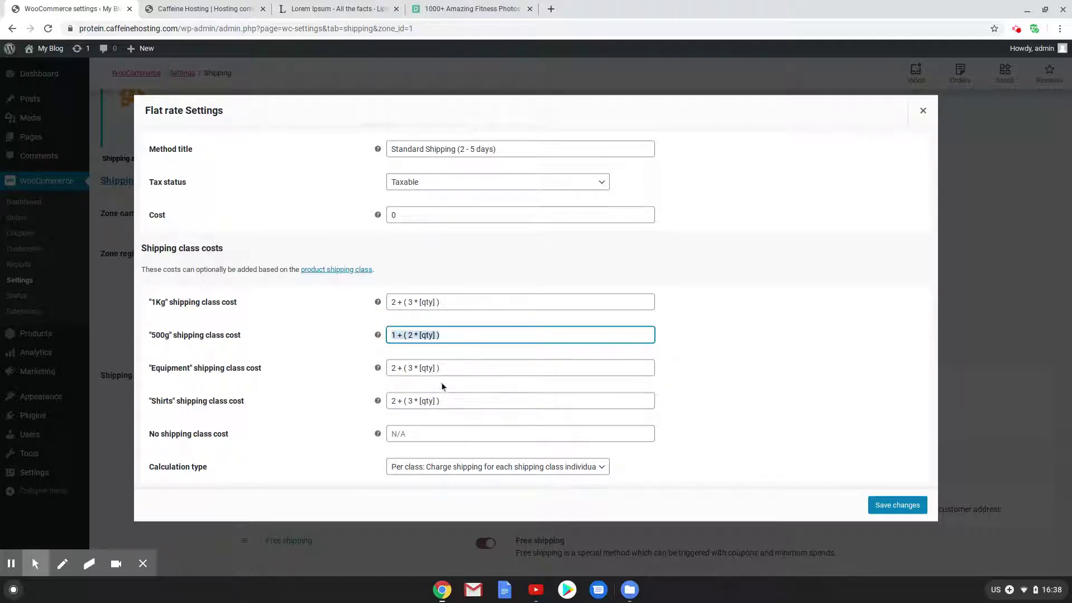
key(ctrl+c)
triple_click(407, 366)
key(ctrl+v)
click(411, 401)
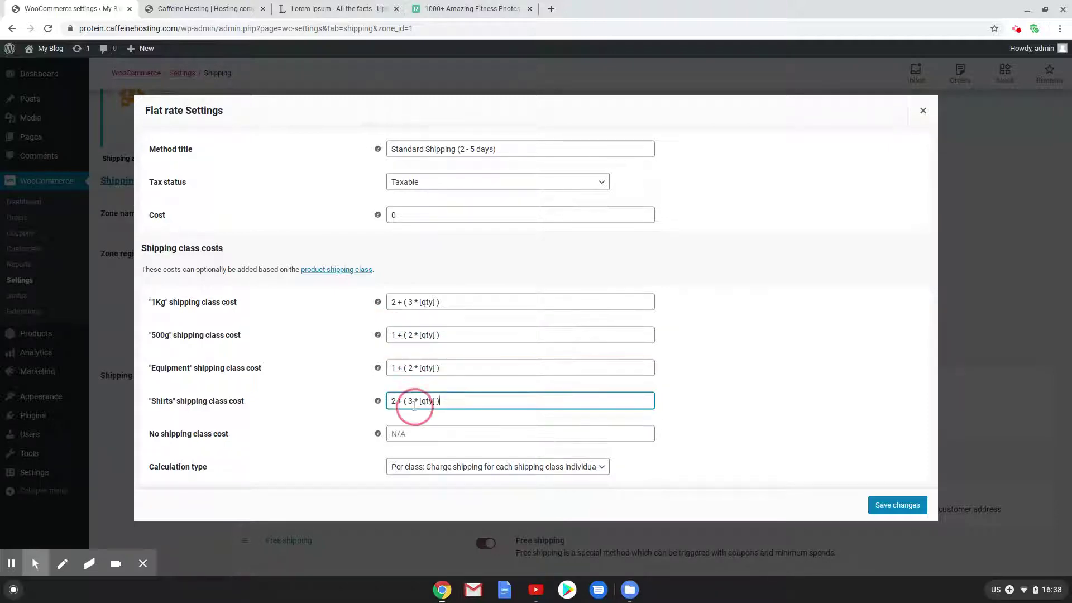
key(ctrl+v)
triple_click(460, 401)
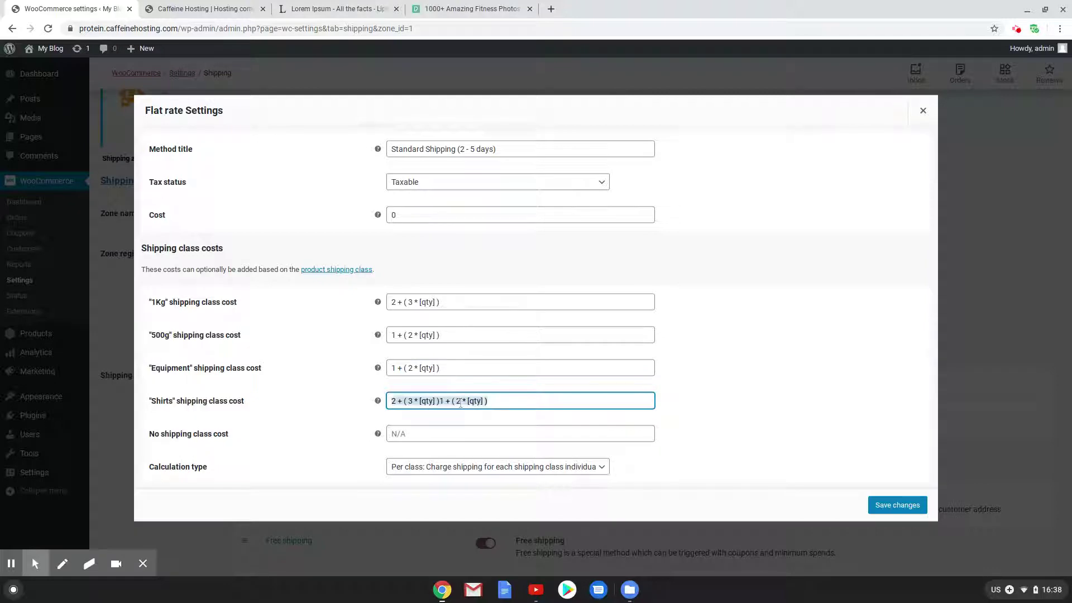
key(ctrl+v)
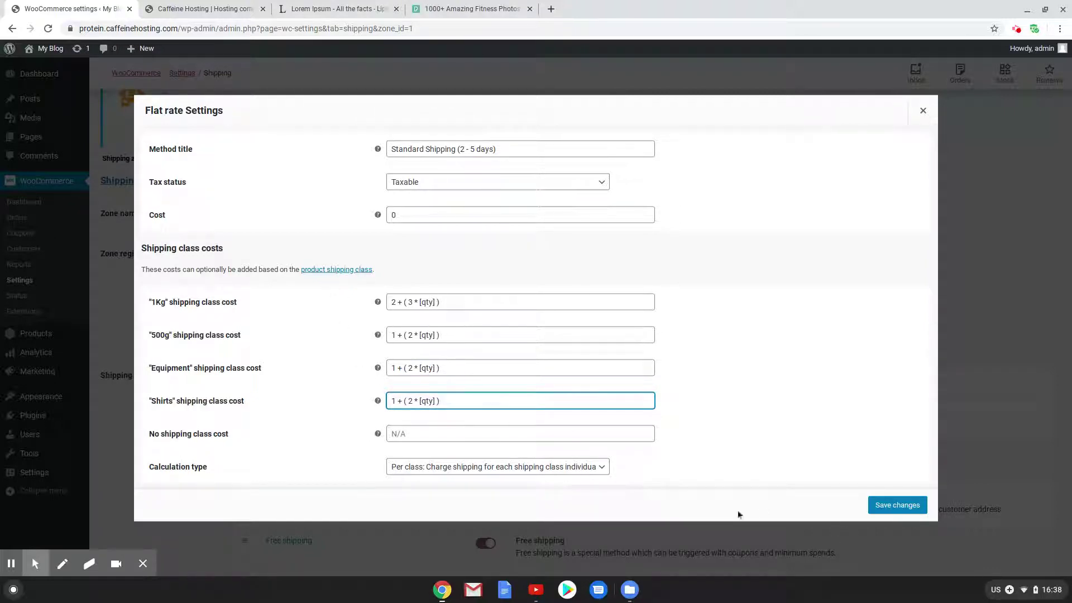
Set Calculation type to per order for the most expensive class and save Standard Shipping
click(535, 468)
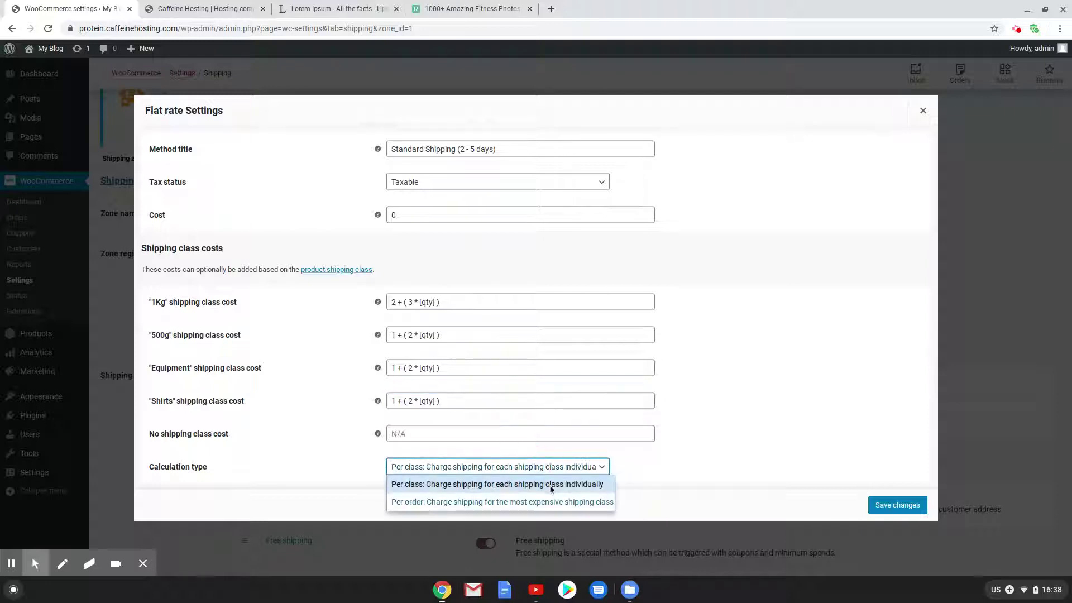
click(559, 502)
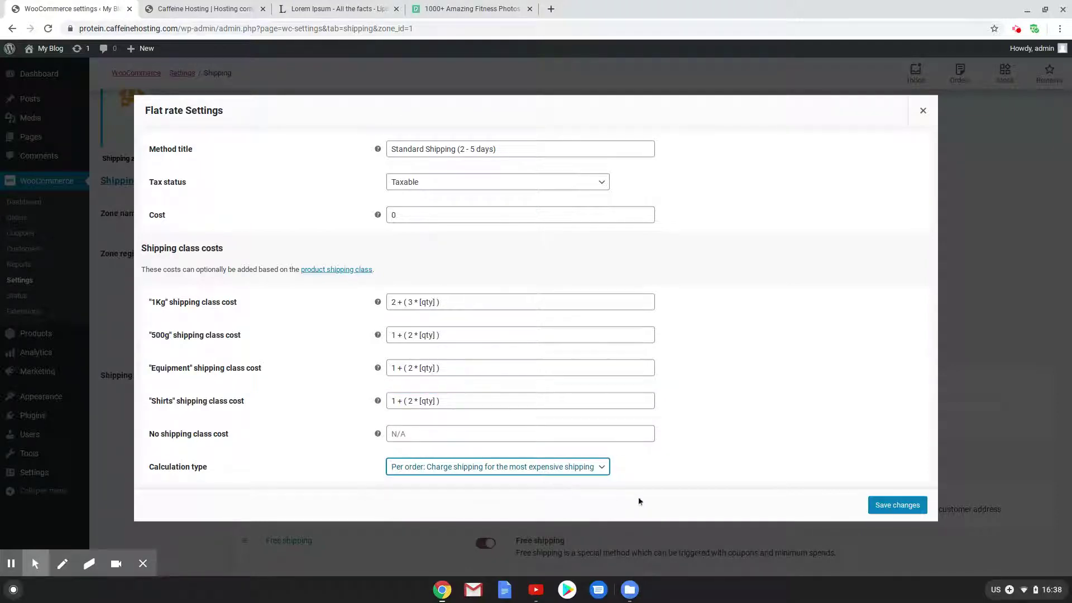
click(583, 468)
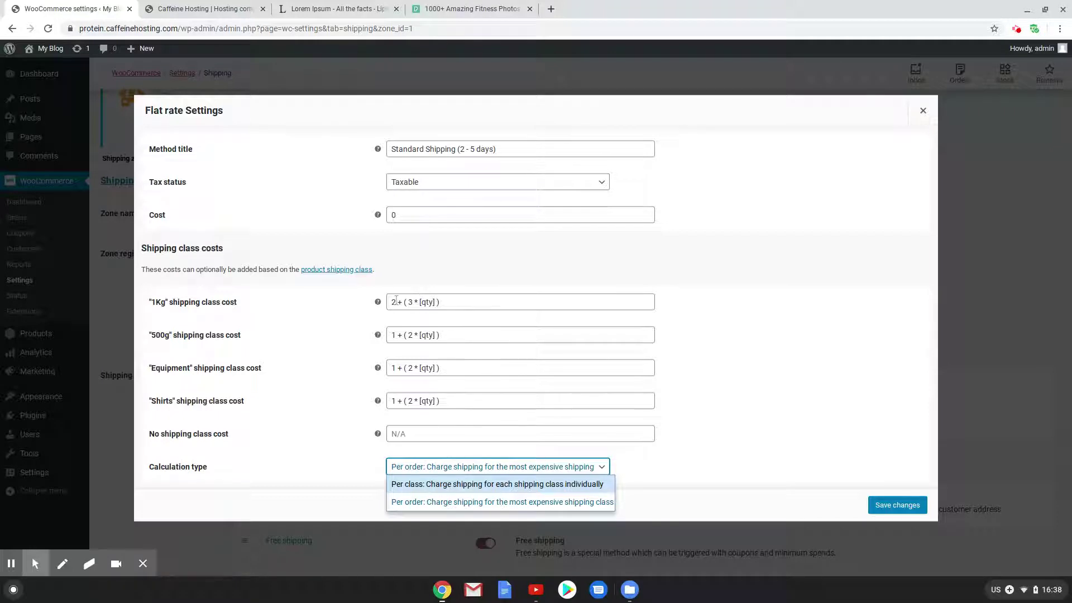
drag(394, 302, 374, 335)
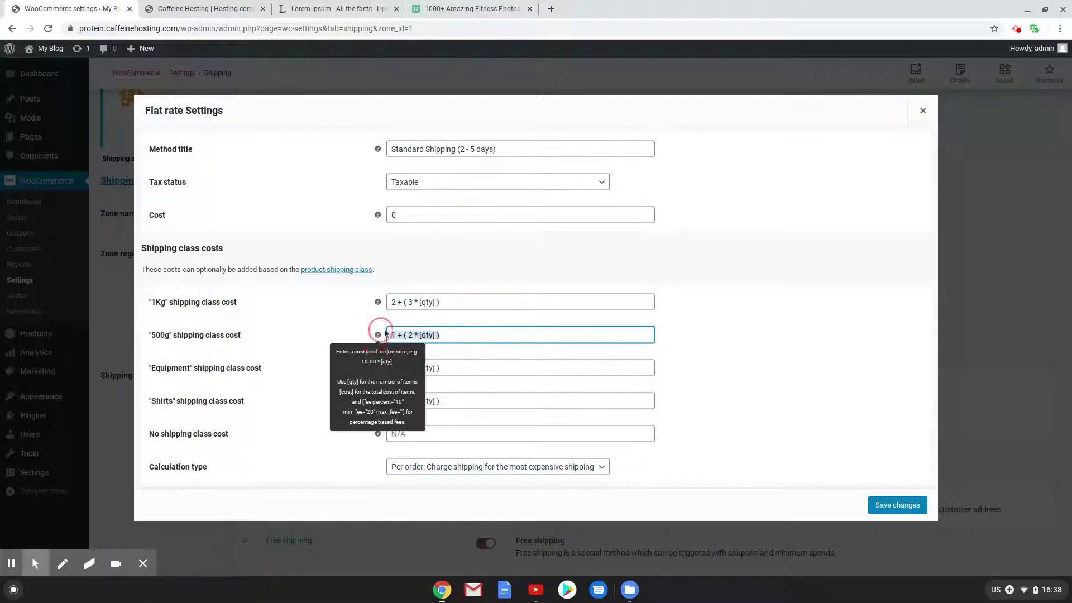
drag(486, 328, 333, 320)
click(333, 319)
click(480, 466)
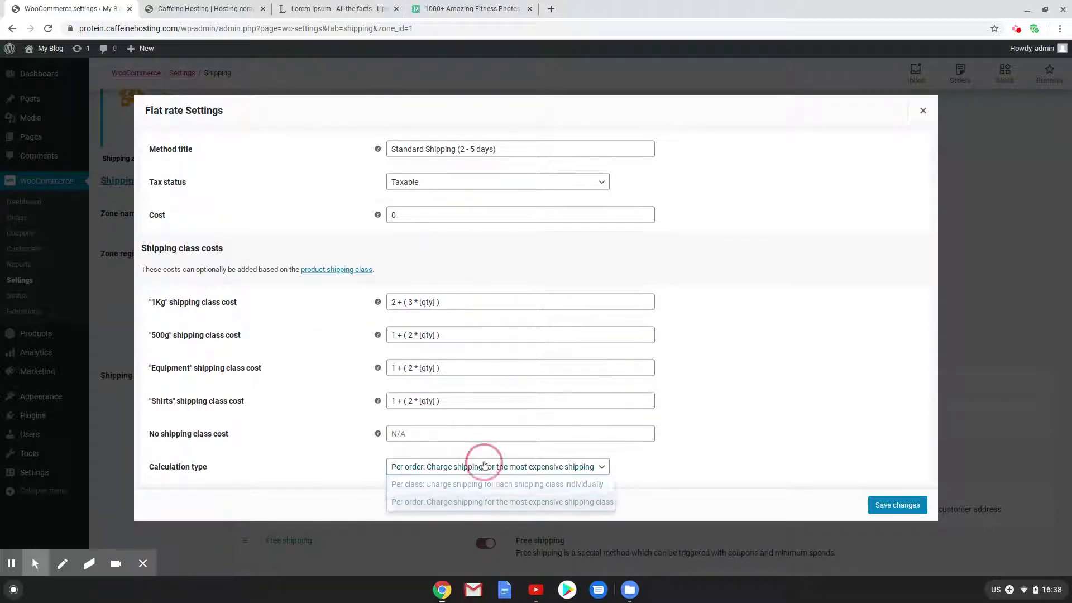
click(501, 503)
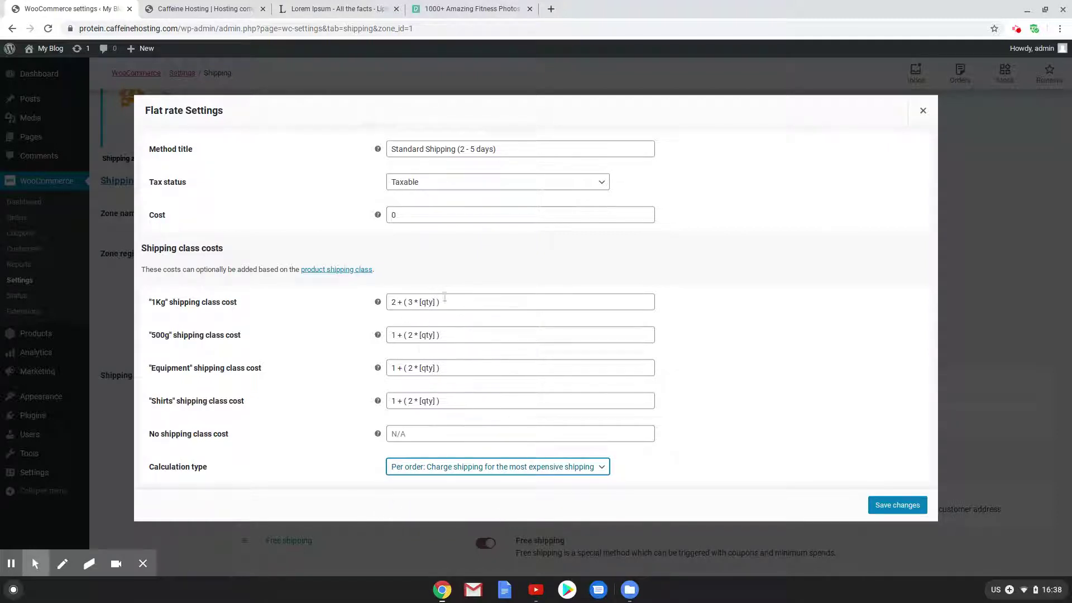
drag(444, 301, 392, 302)
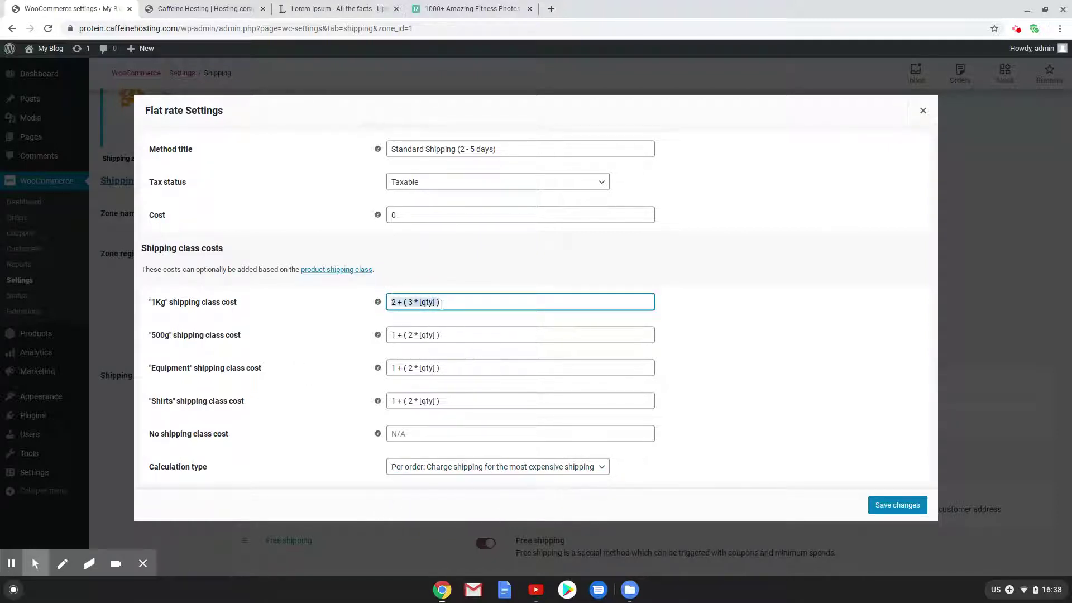
click(887, 512)
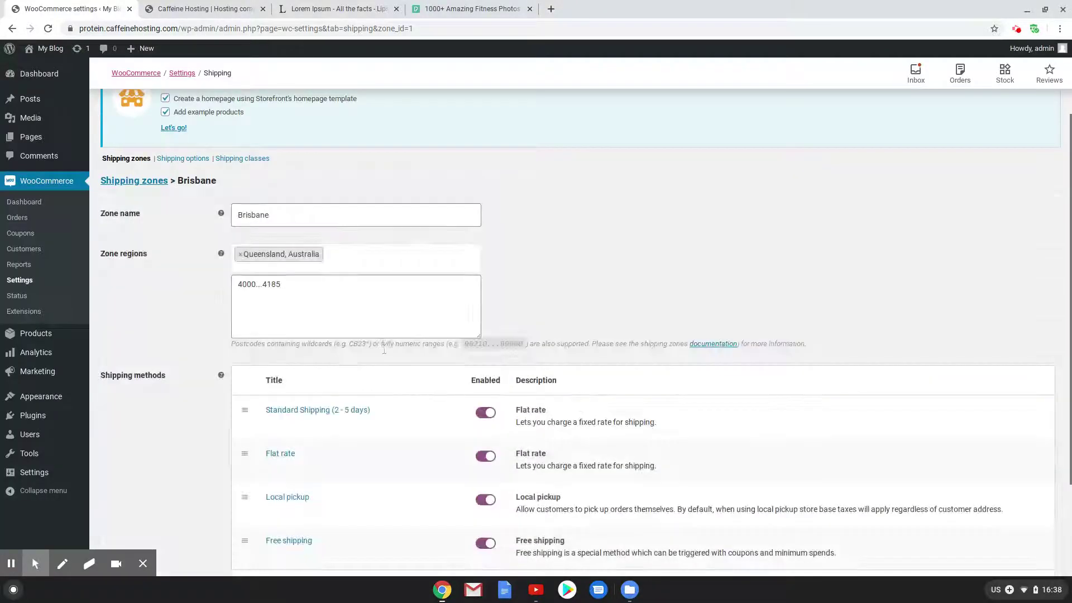
Retitle the second flat rate 'Express Shipping (1 - 2 days)'
click(280, 454)
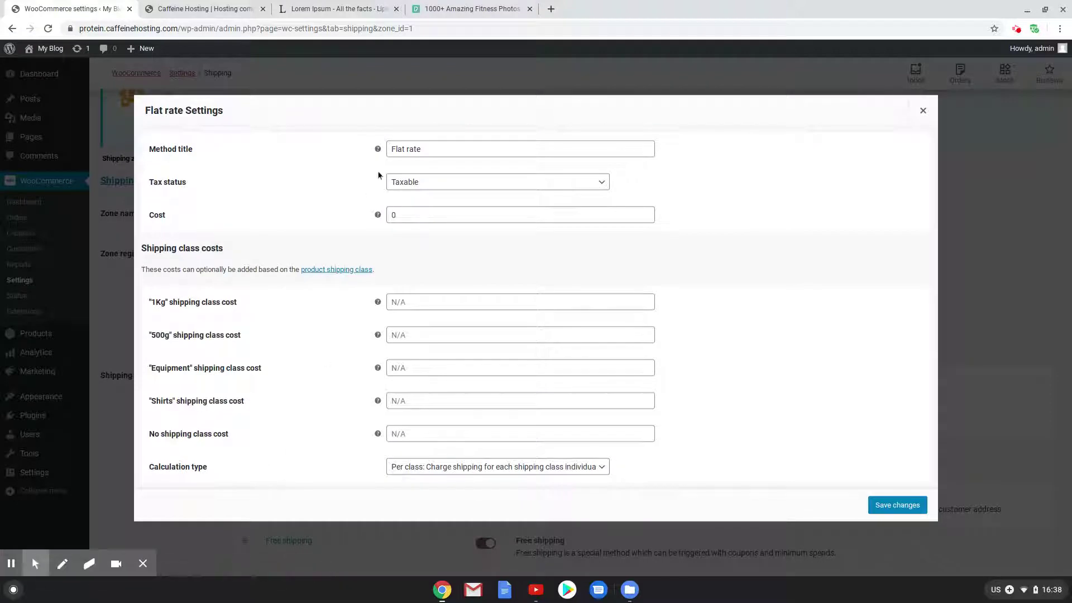
click(397, 146)
triple_click(432, 147)
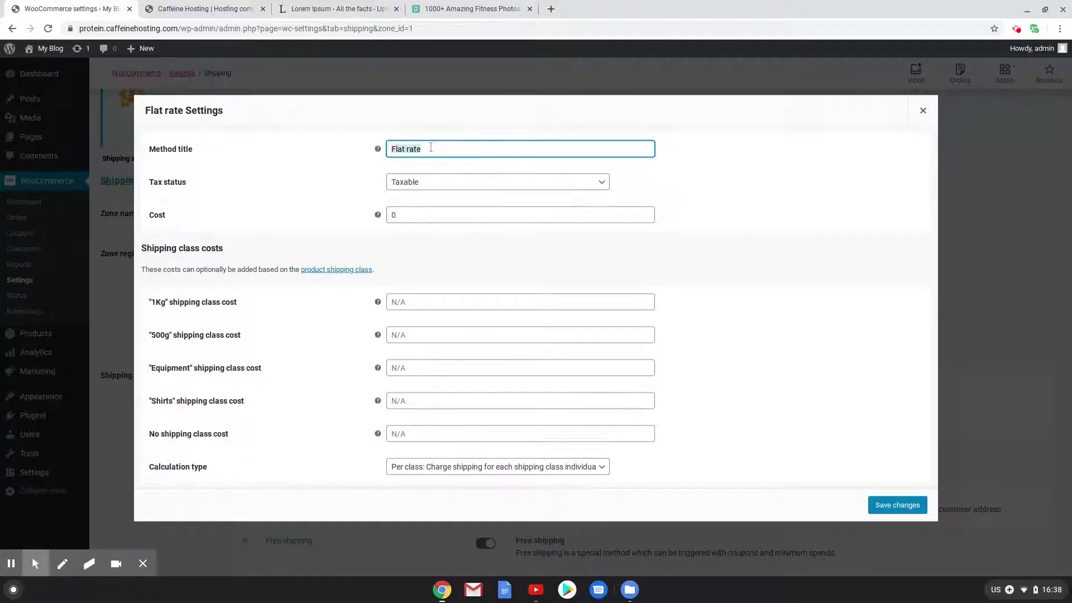
text(Express Shipping (1 - 2 days)
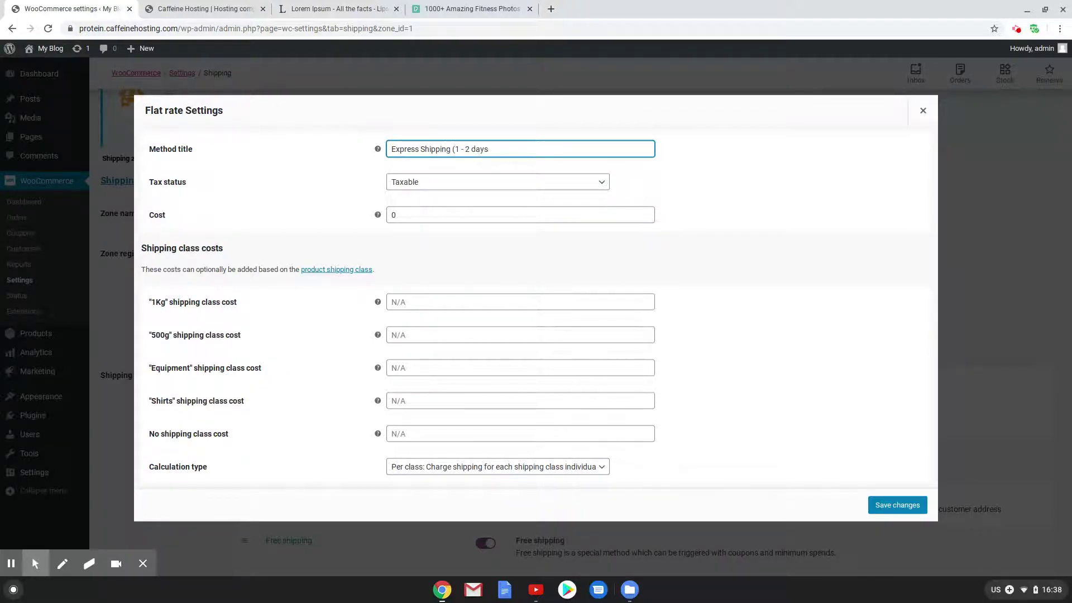
Paste 1 + ( 2 * [qty] ) into the 1Kg, Equipment and Shirts costs and charge per order for the most expensive class
click(406, 302)
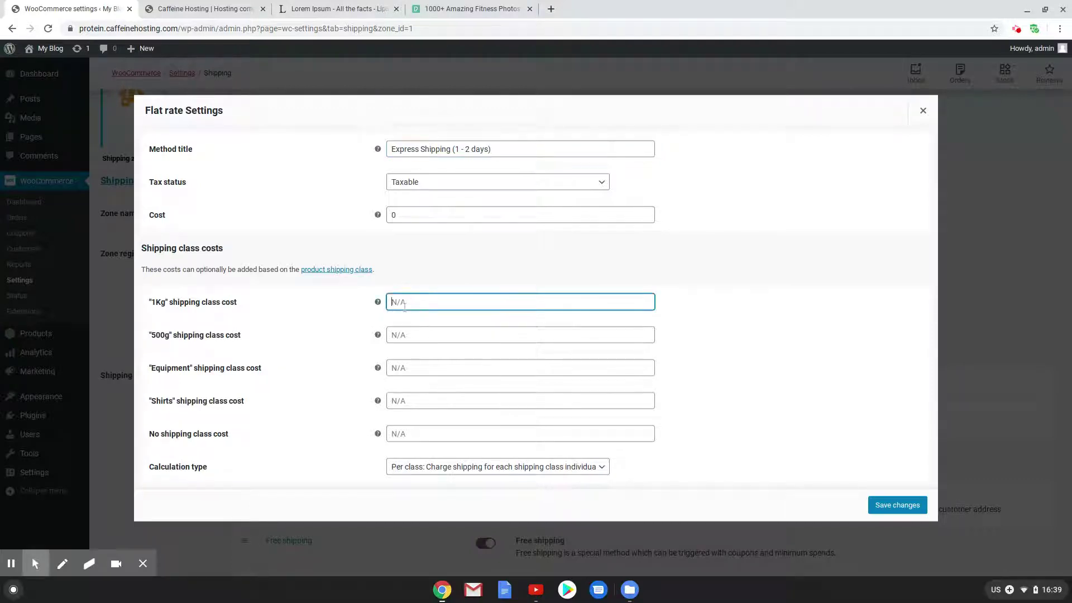
key(ctrl+v)
click(409, 329)
click(413, 366)
key(ctrl+v)
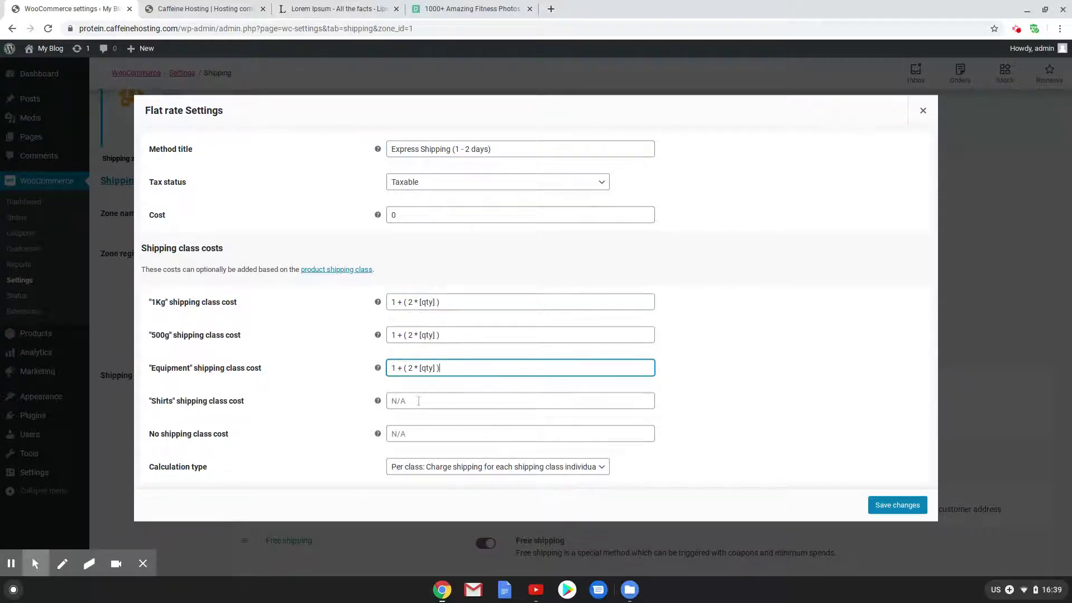
click(418, 401)
key(ctrl+v)
click(563, 462)
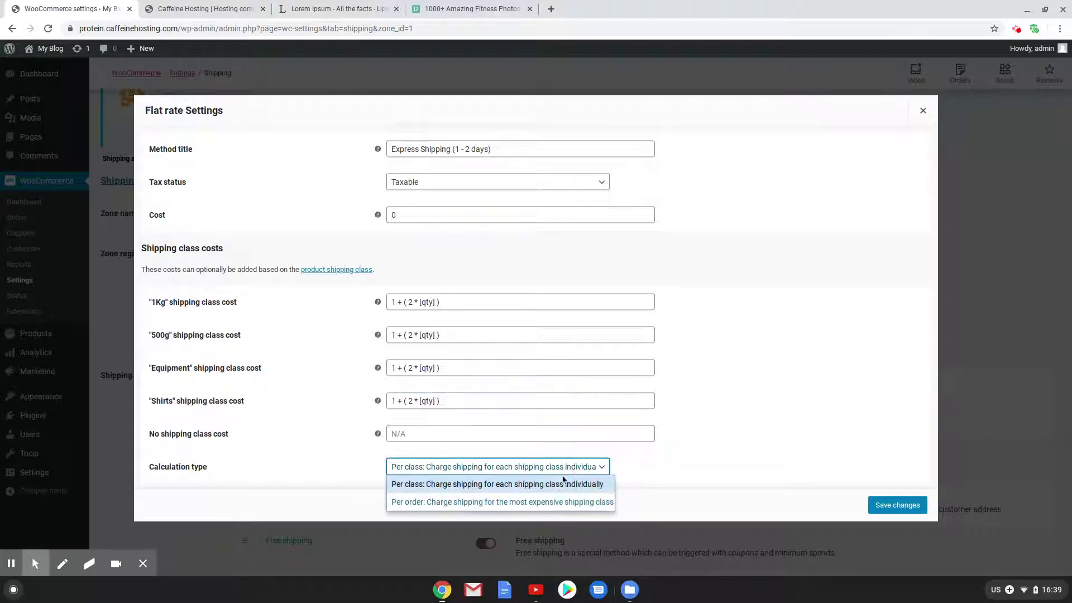
click(559, 500)
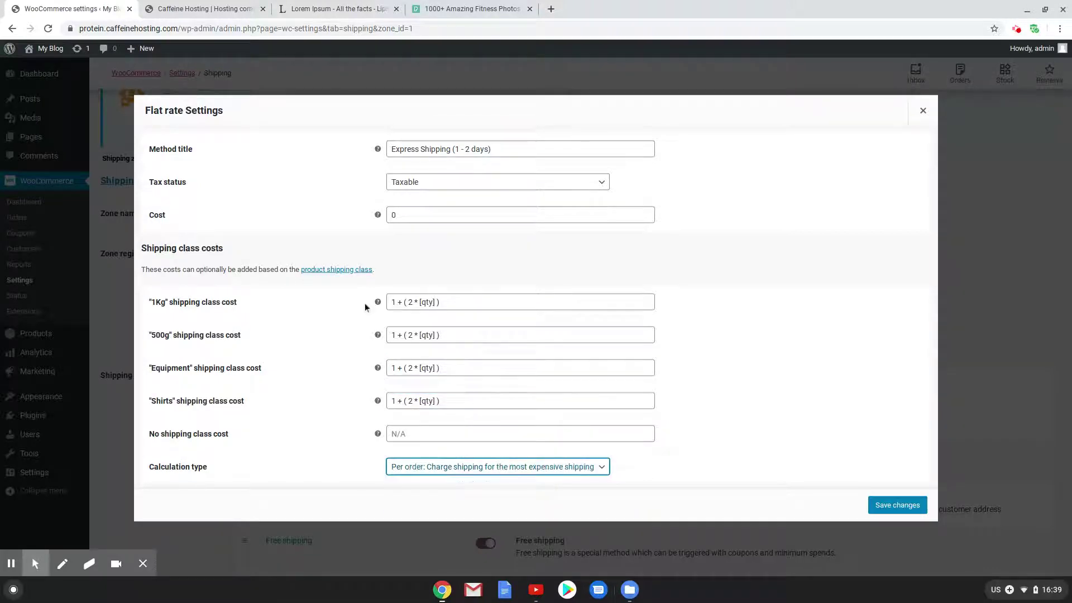
Change the 1Kg cost to 4 + ( 3 * [qty] ) and the 500g base cost to 2
click(394, 305)
double_click(394, 304)
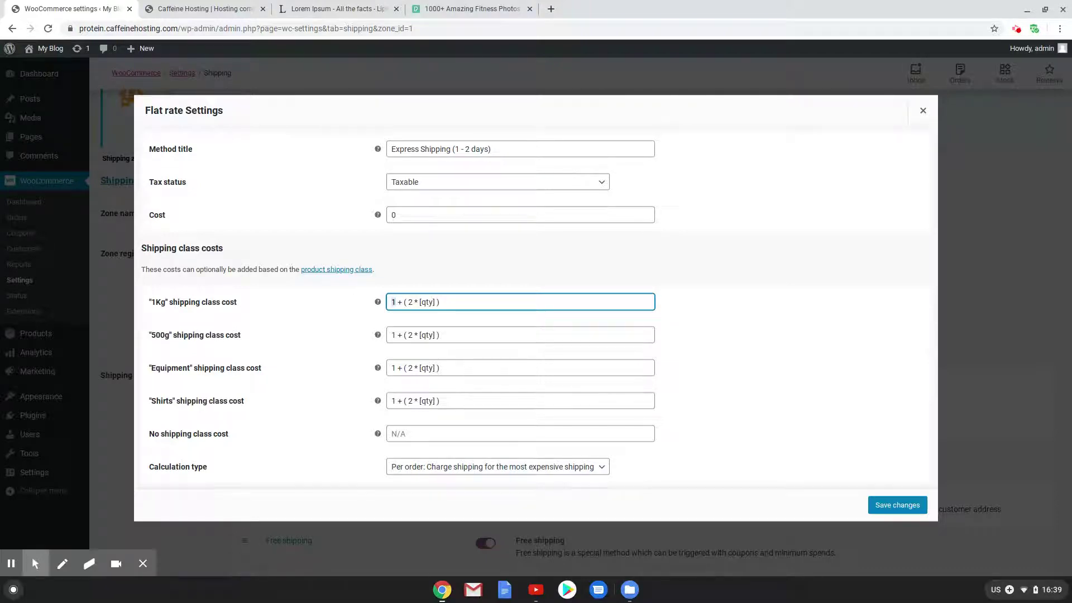
text(4)
click(413, 305)
key(BackSpace)
text(3)
click(394, 335)
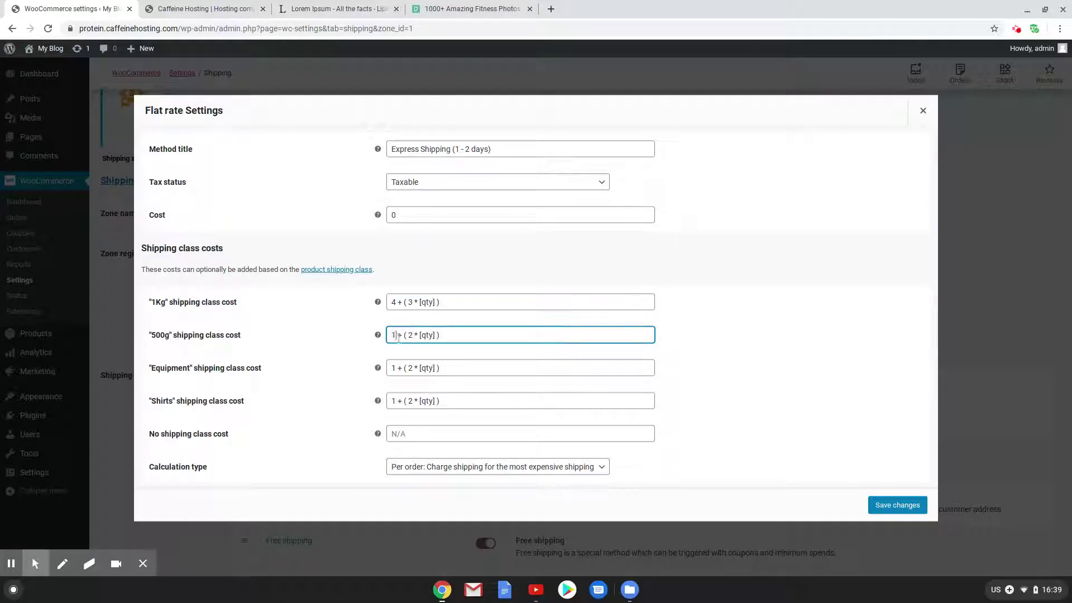
key(BackSpace)
text(2)
Set Equipment and Shirts costs to 2 + ( 2 * [qty] ), save, and return to Shipping zones
click(394, 368)
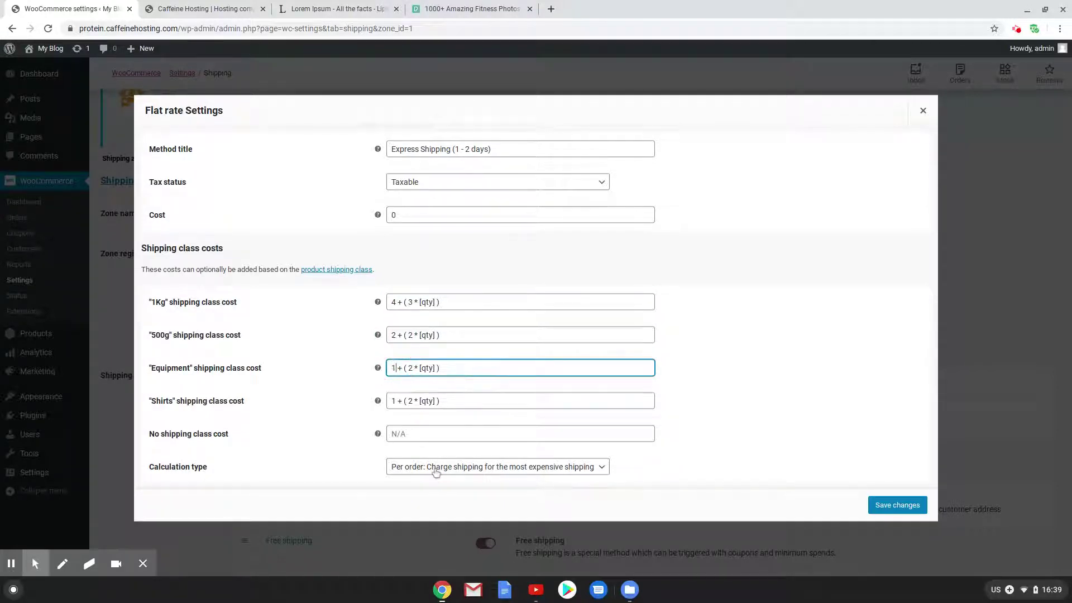
key(BackSpace)
text(2)
click(394, 402)
key(BackSpace)
text(2)
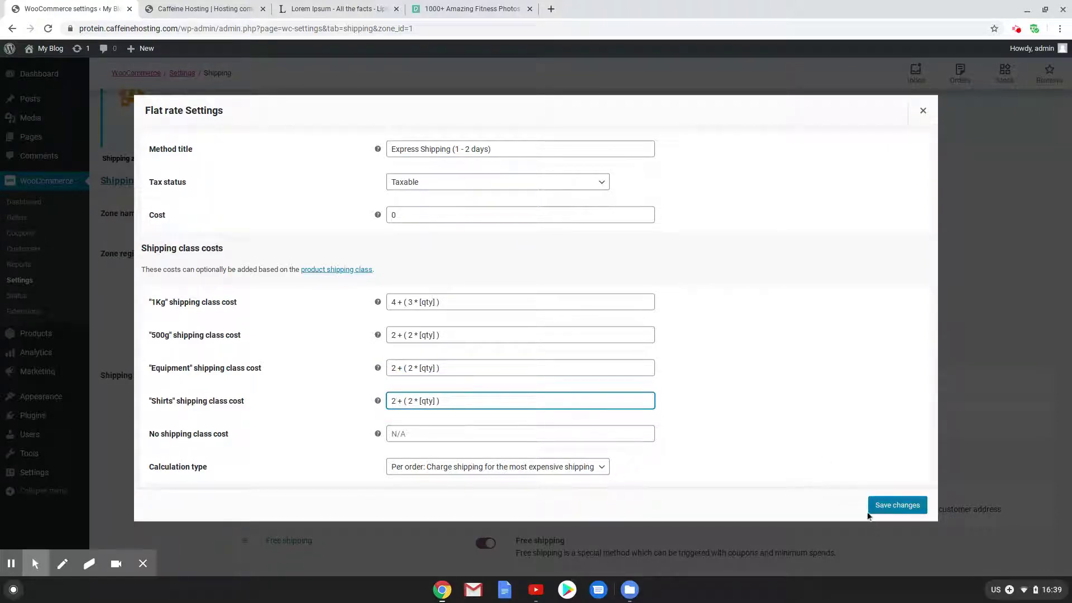
click(893, 505)
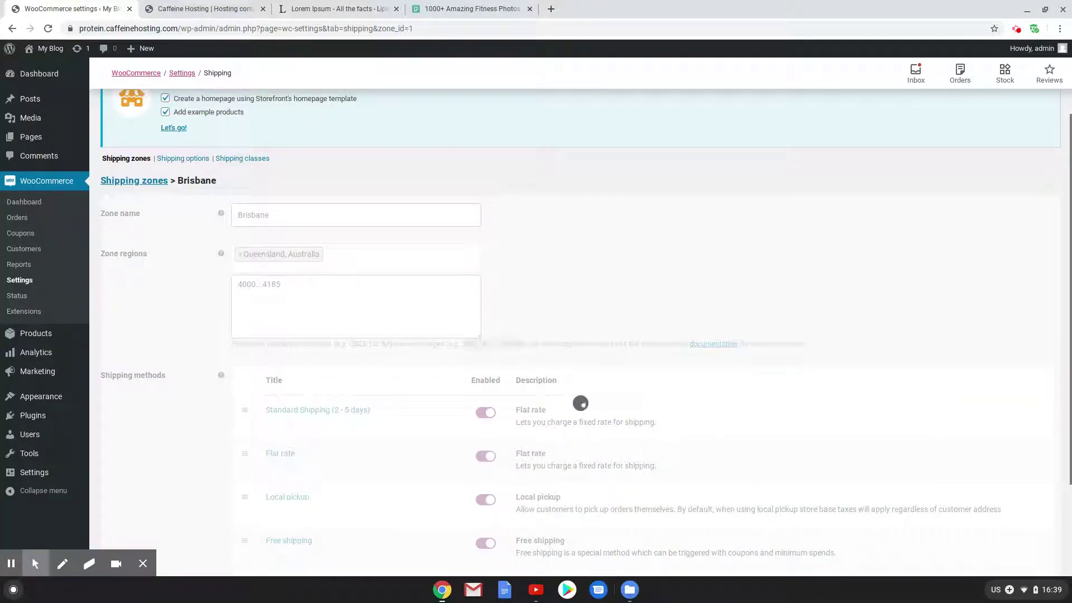
scroll(384, 423, down, 2)
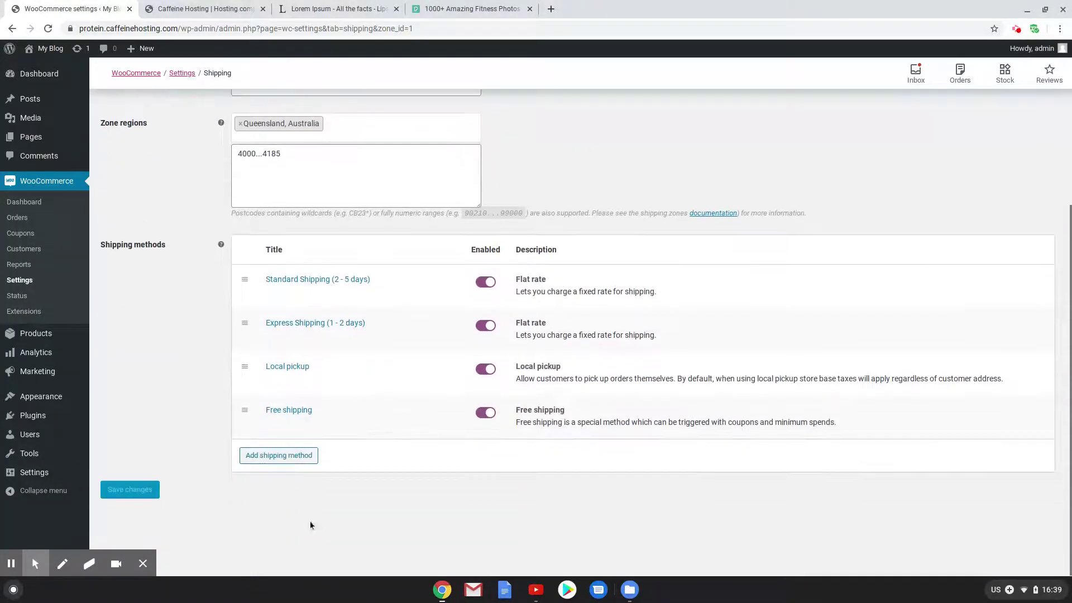
scroll(356, 421, up, 2)
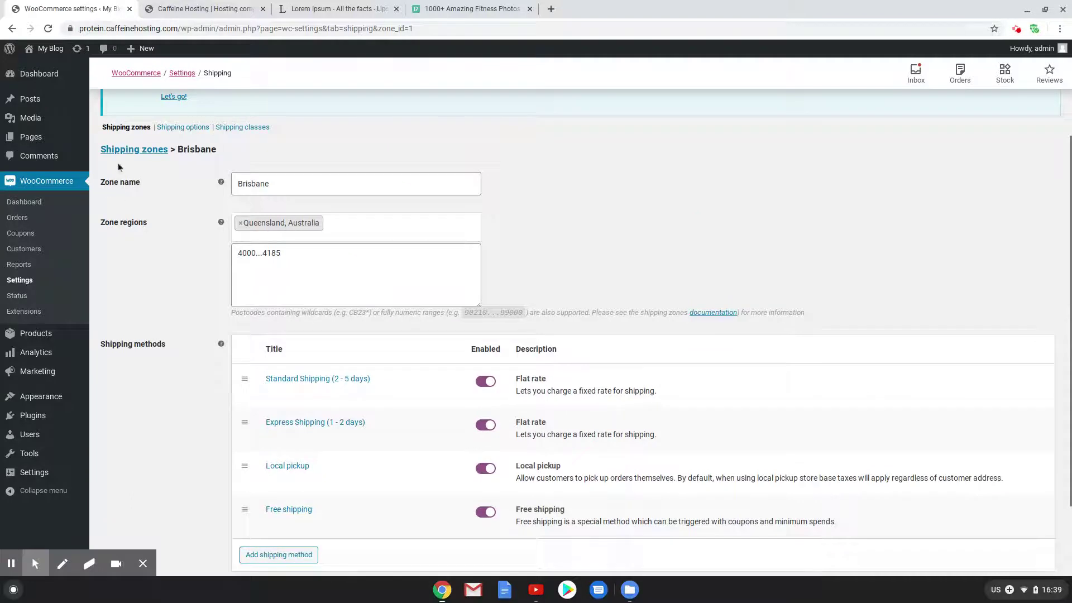
click(127, 151)
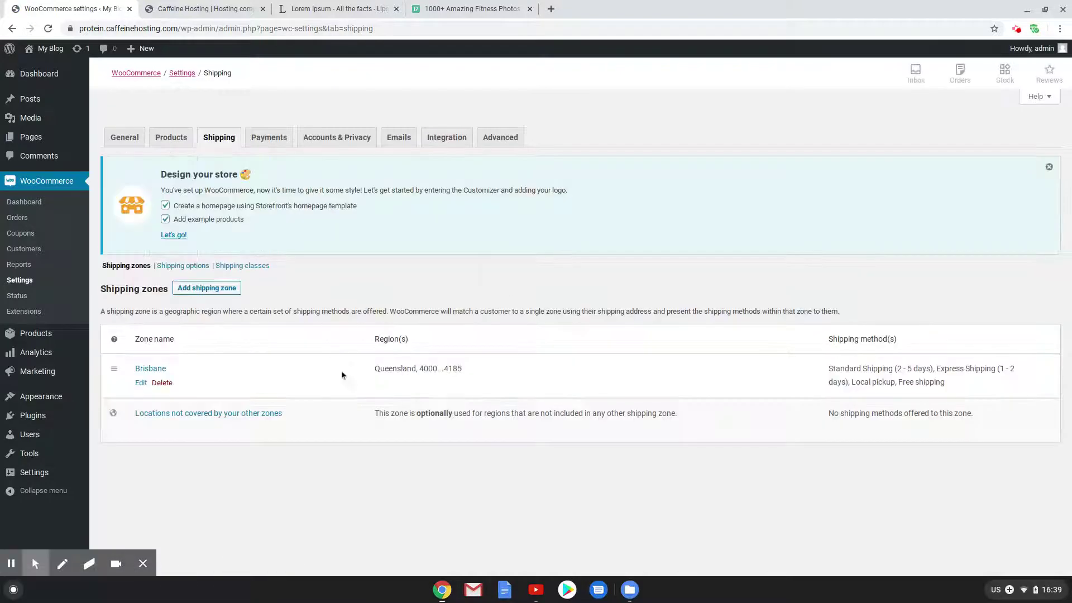
Open Brisbane's zone in a new tab, then add an 'Australia' zone for region Australia with a Flat rate method
right_click(140, 383)
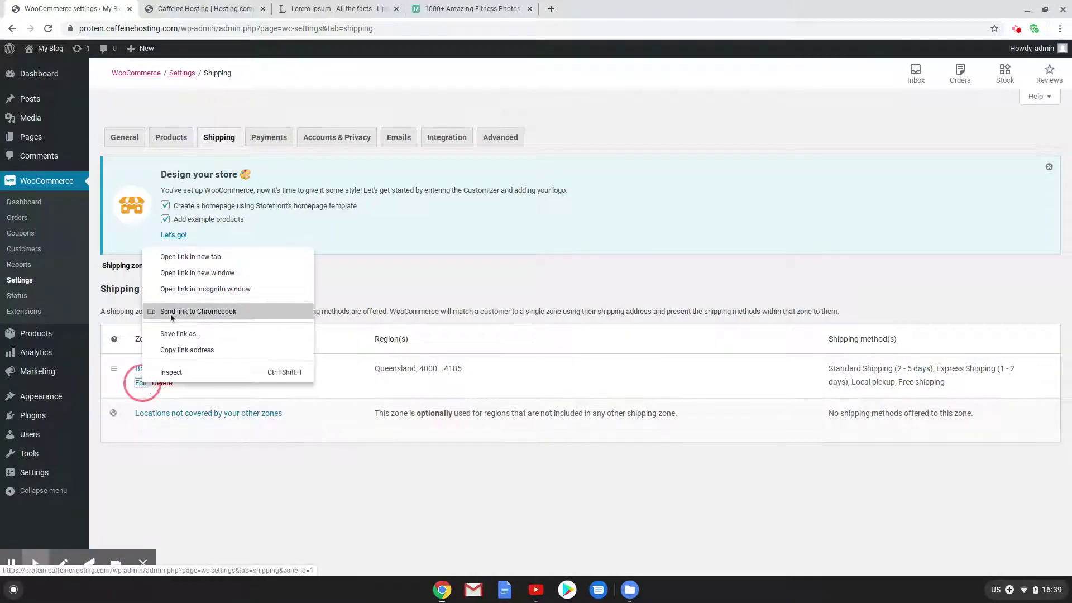
click(191, 257)
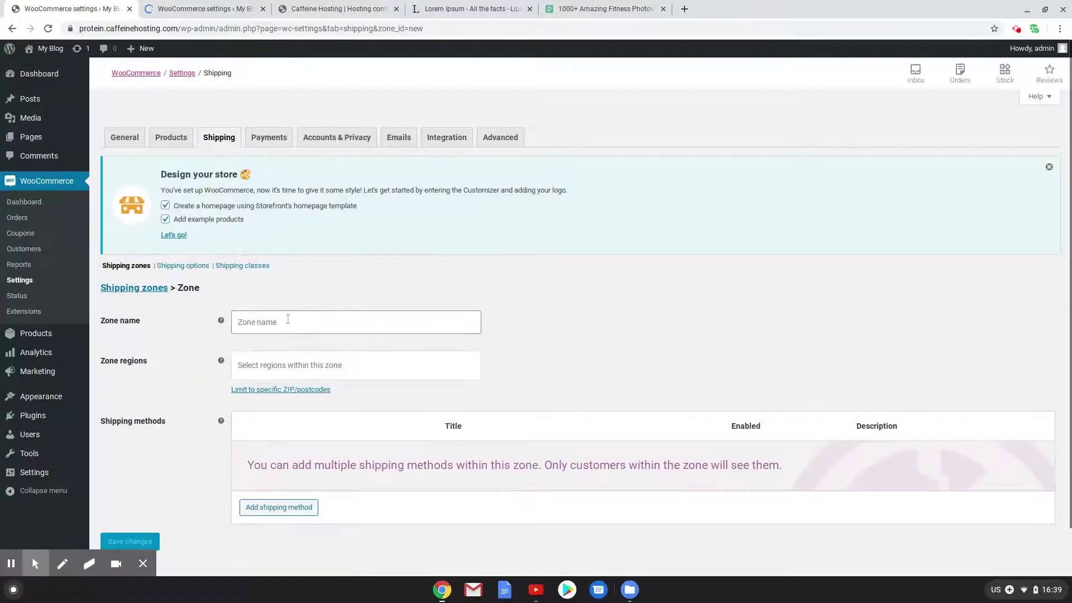
click(279, 323)
text(stralia)
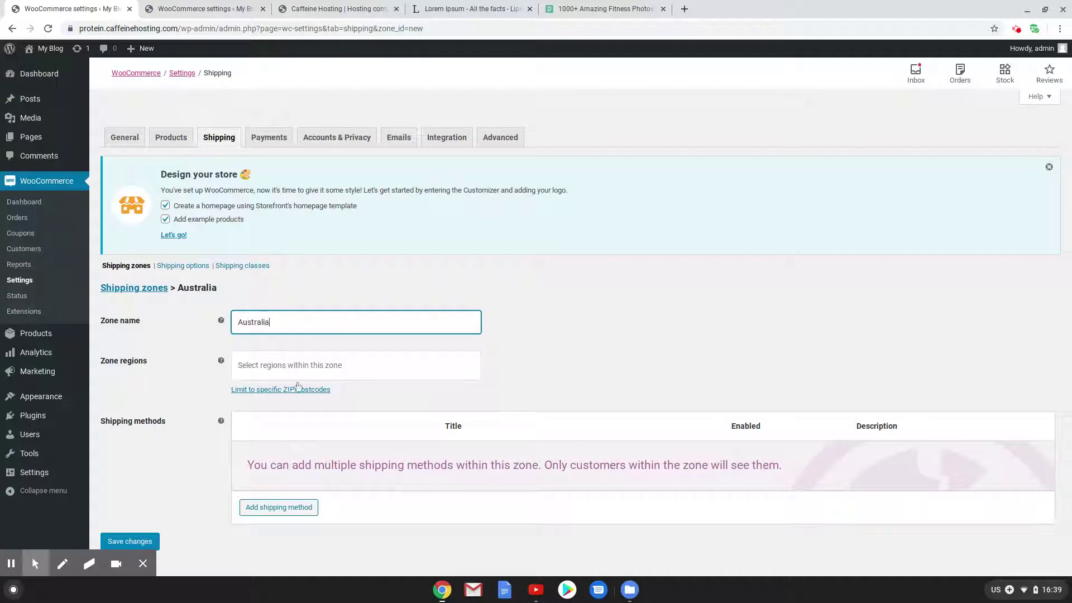
click(290, 357)
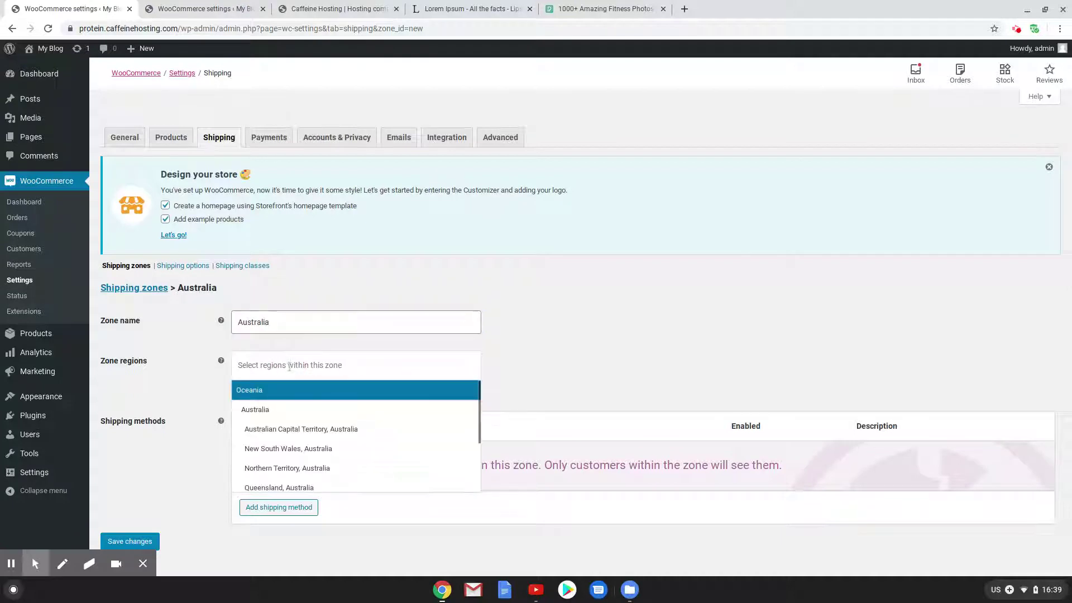
click(295, 412)
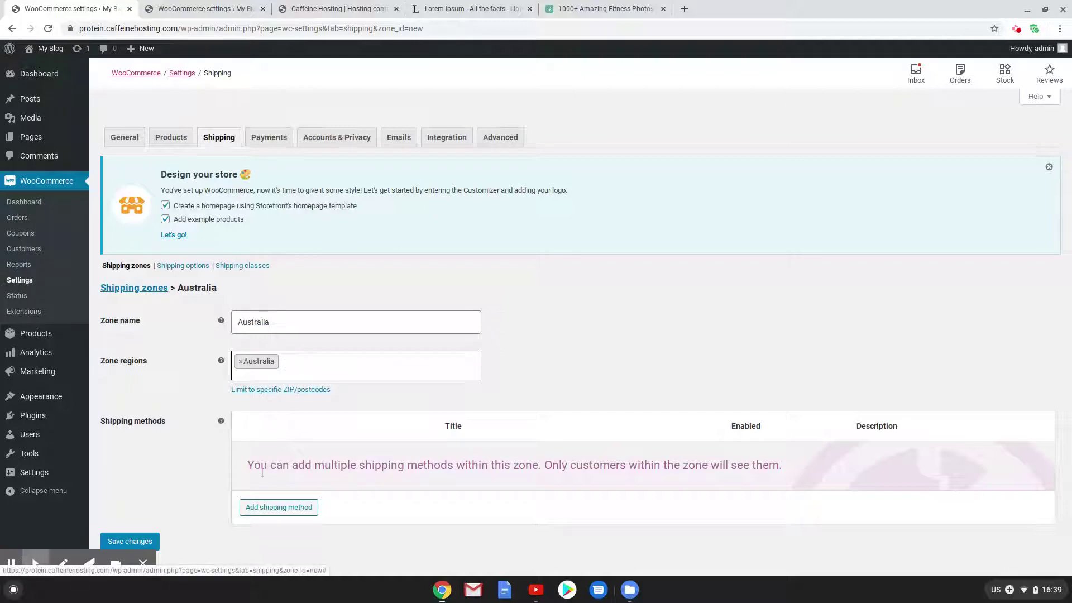
click(281, 507)
click(644, 364)
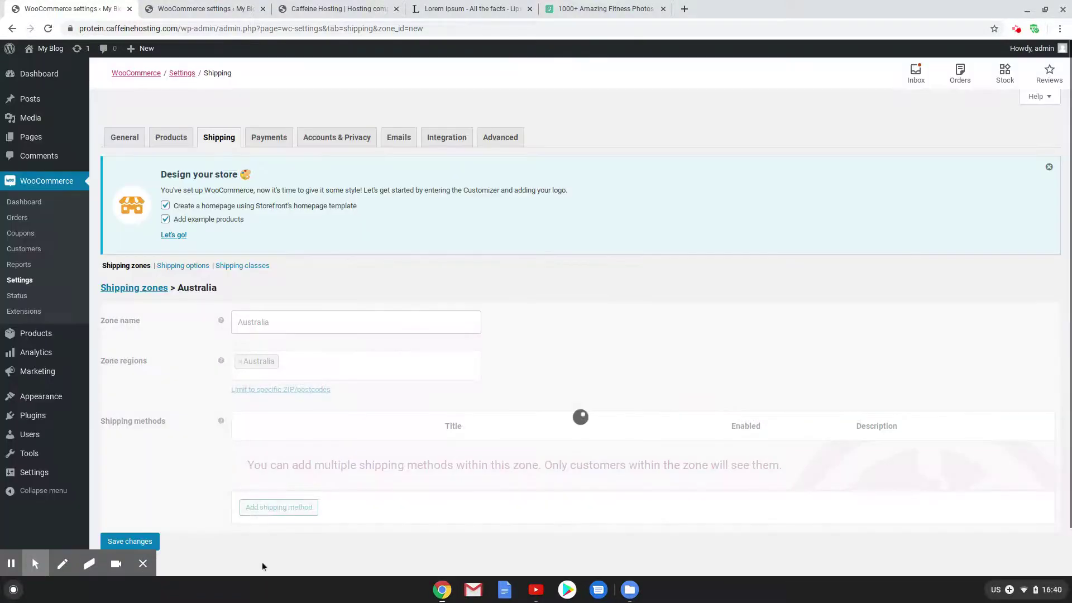
click(277, 507)
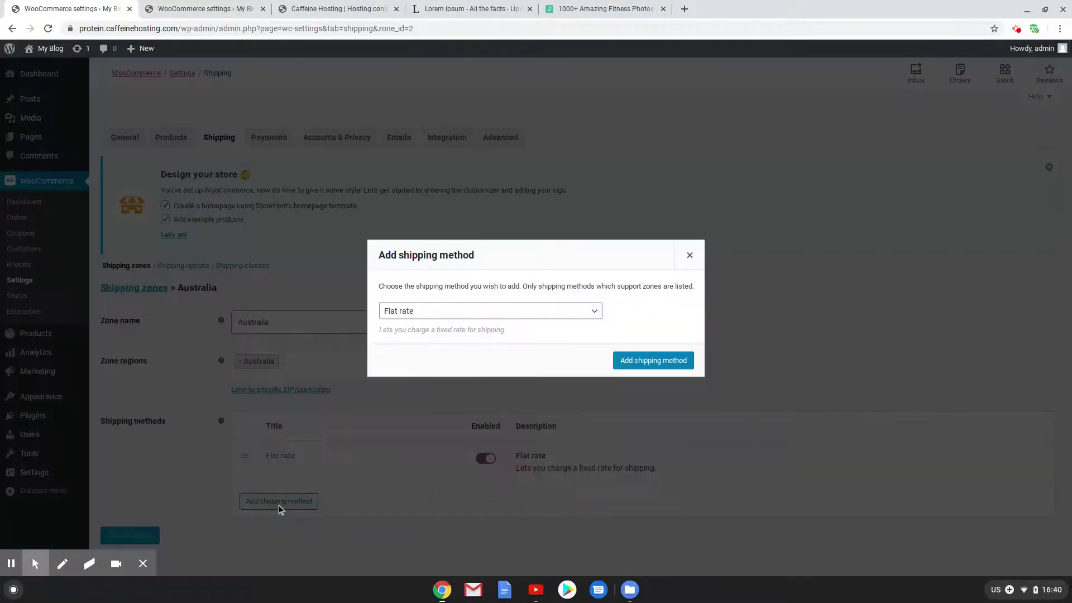
Add a second Flat rate and a Free shipping method to the Australia zone
click(652, 361)
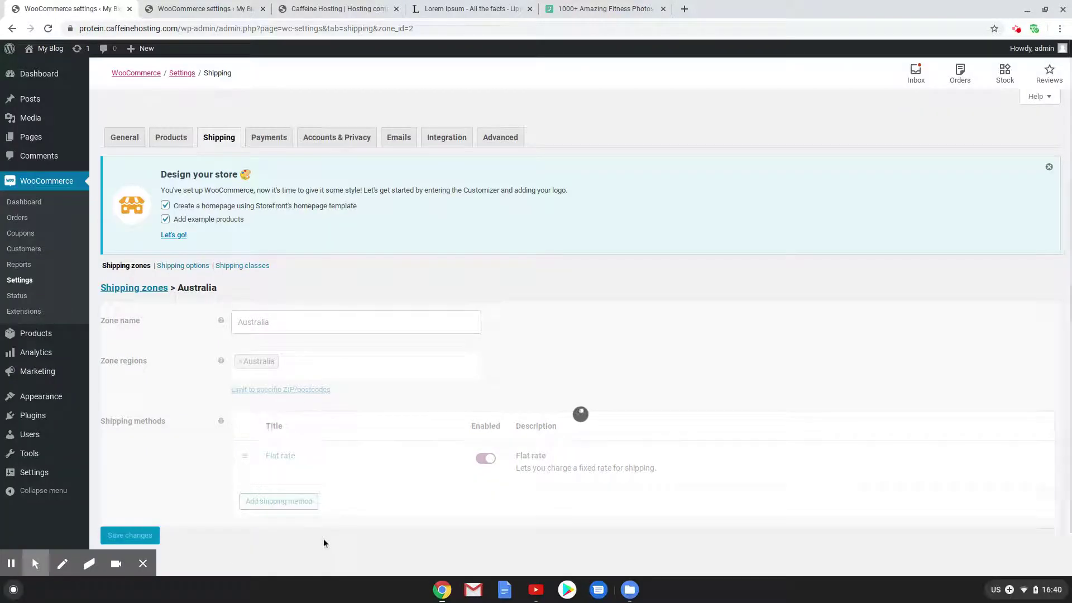
click(286, 551)
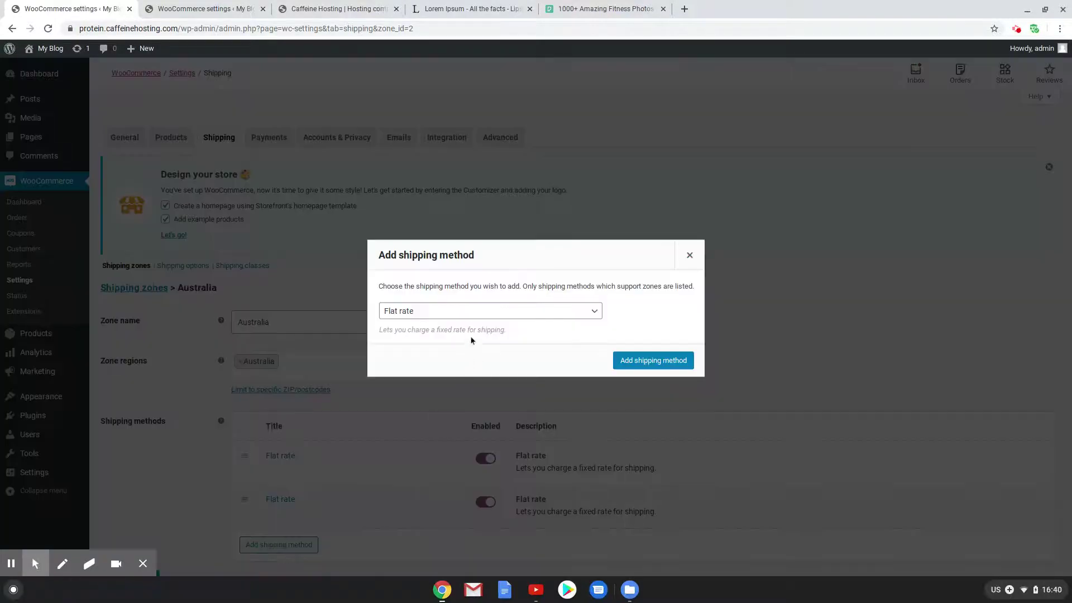
click(472, 319)
click(474, 344)
click(667, 366)
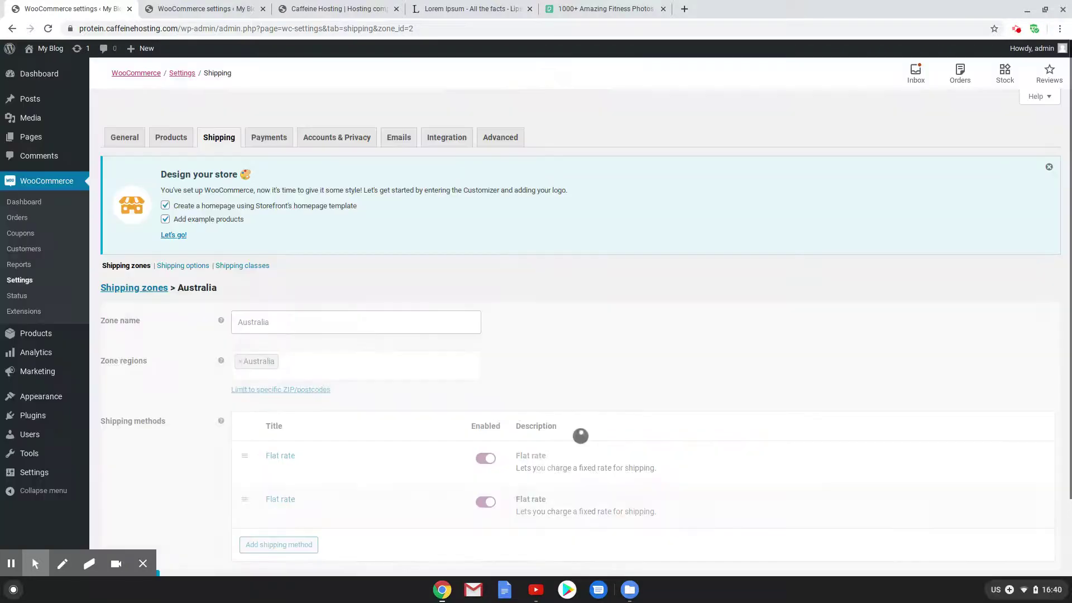
Make Free shipping require a minimum order amount of 1000 and save
scroll(395, 551, down, 3)
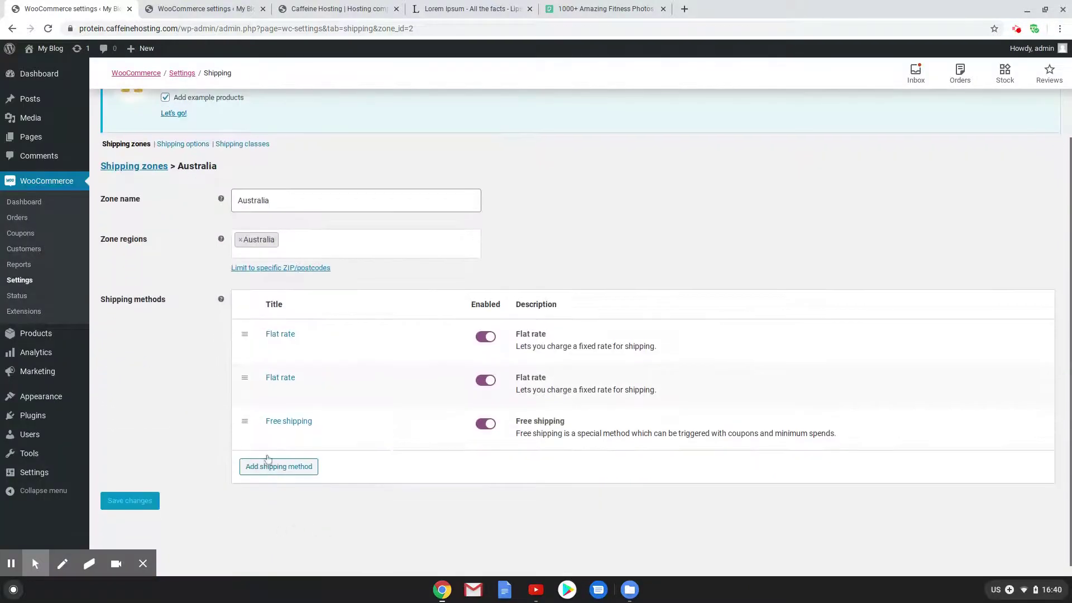
click(271, 431)
click(275, 435)
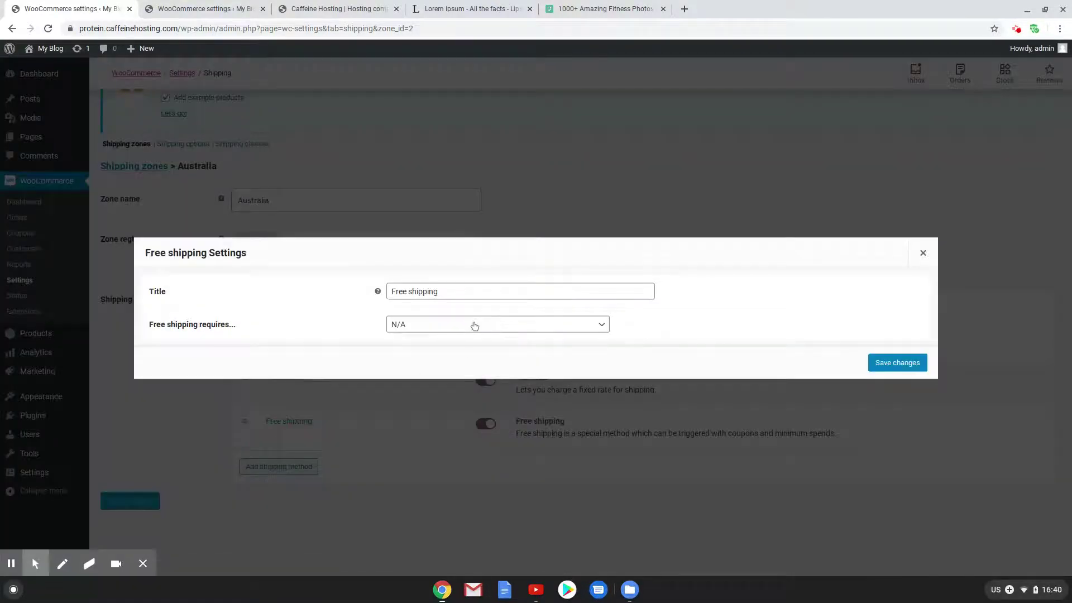
click(473, 325)
click(489, 378)
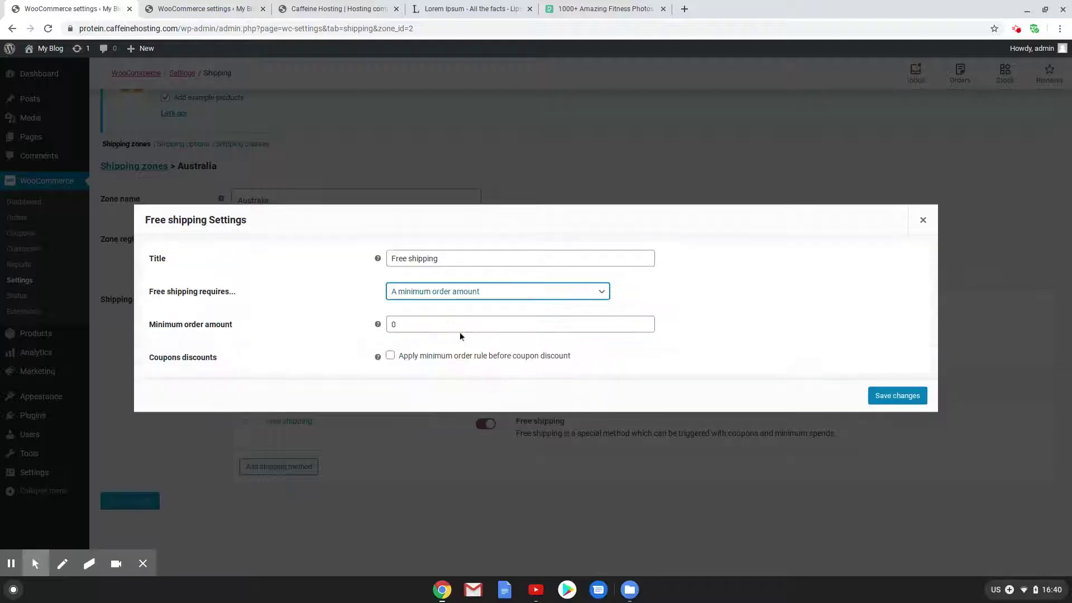
click(455, 327)
text(1000)
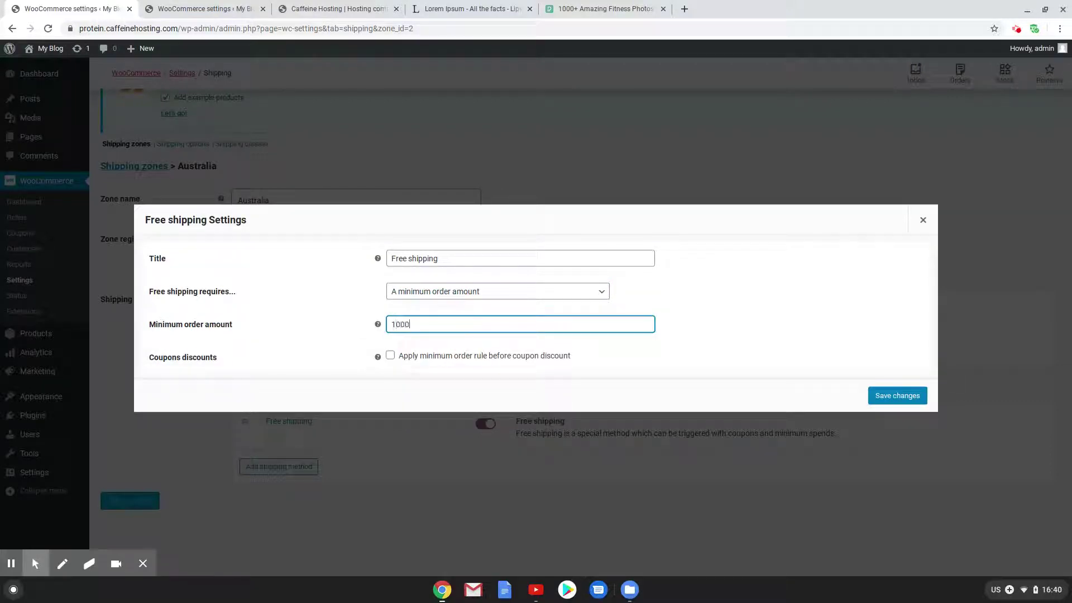
click(893, 394)
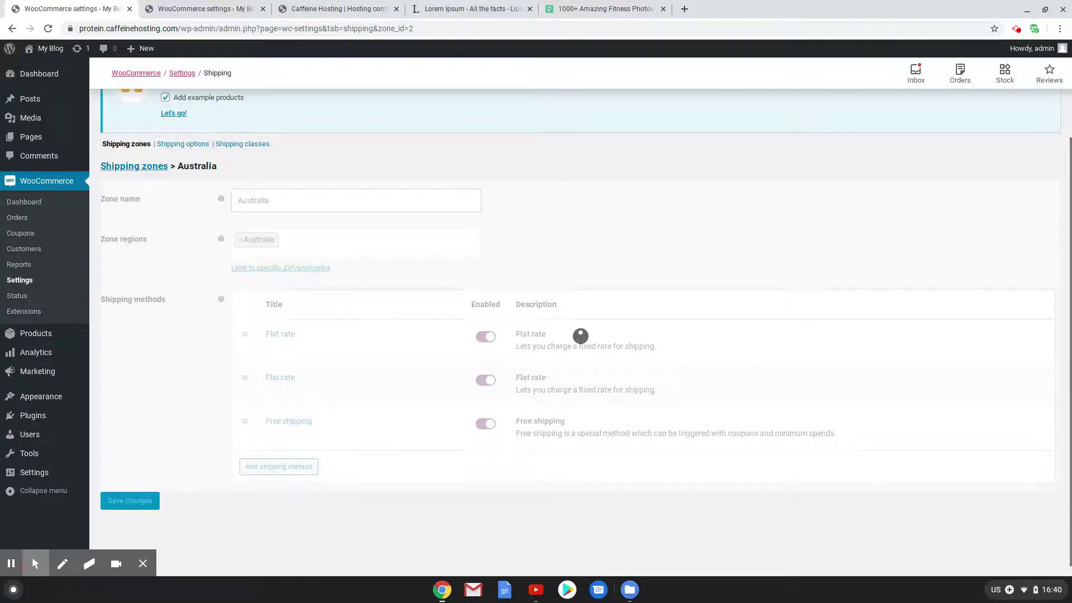
Retitle Australia's first Flat rate 'Standard Shipping (4 - 9 days)', using Brisbane's settings as reference
click(270, 350)
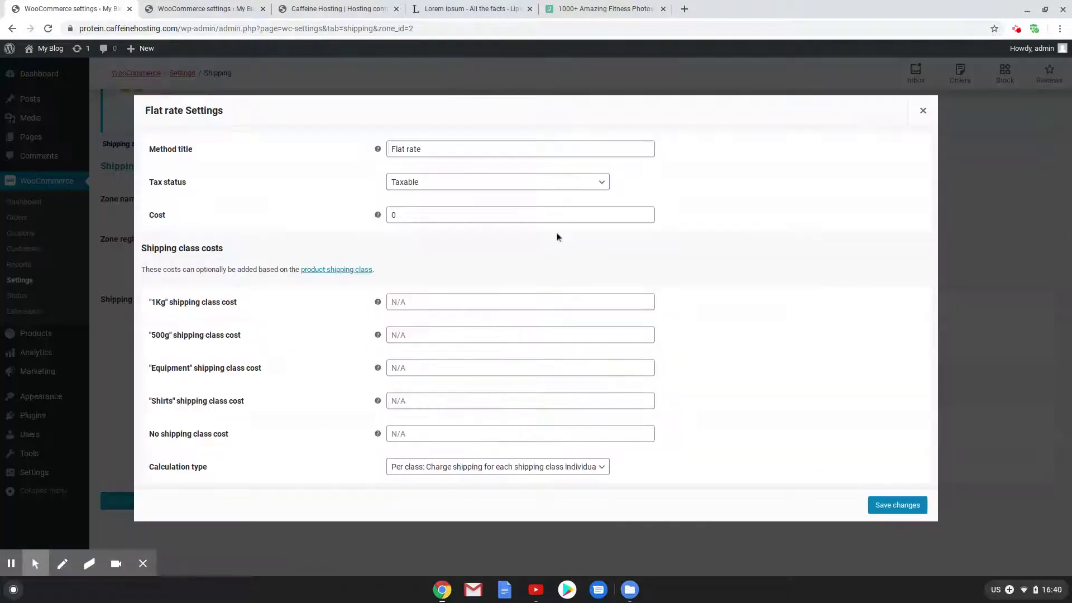
click(245, 8)
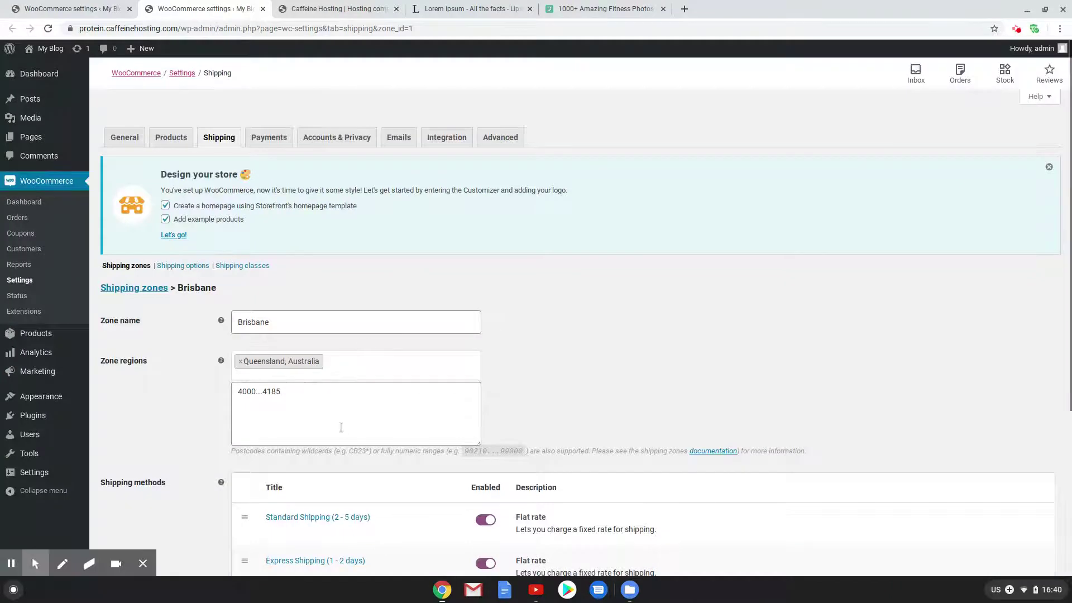
scroll(343, 428, down, 3)
mouse_move(343, 429)
click(272, 448)
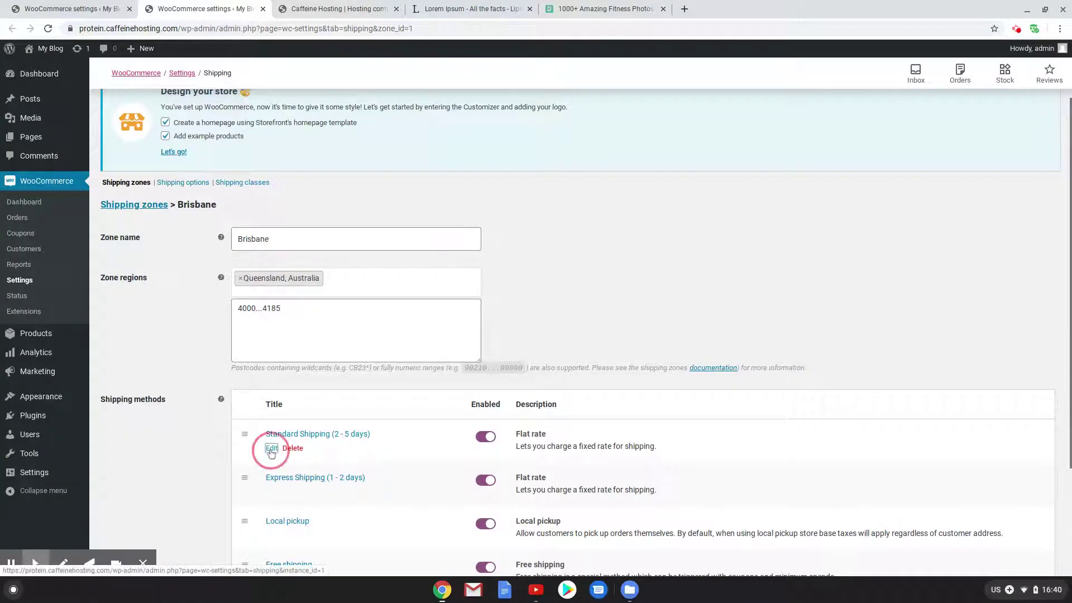
key(ctrl+shift+Tab)
double_click(412, 150)
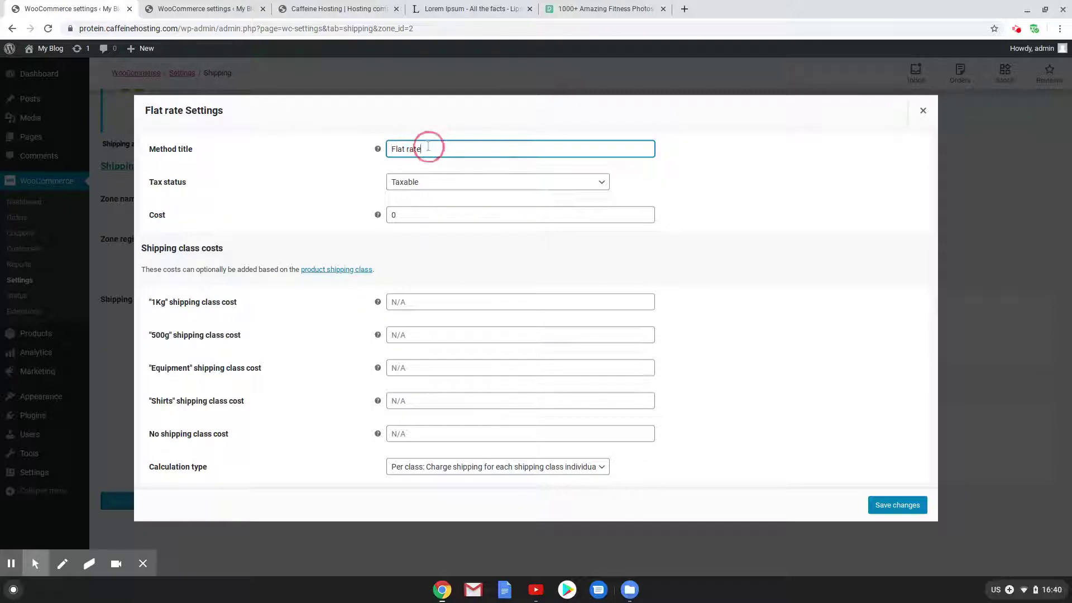
triple_click(424, 148)
text(Standard Shipping ()
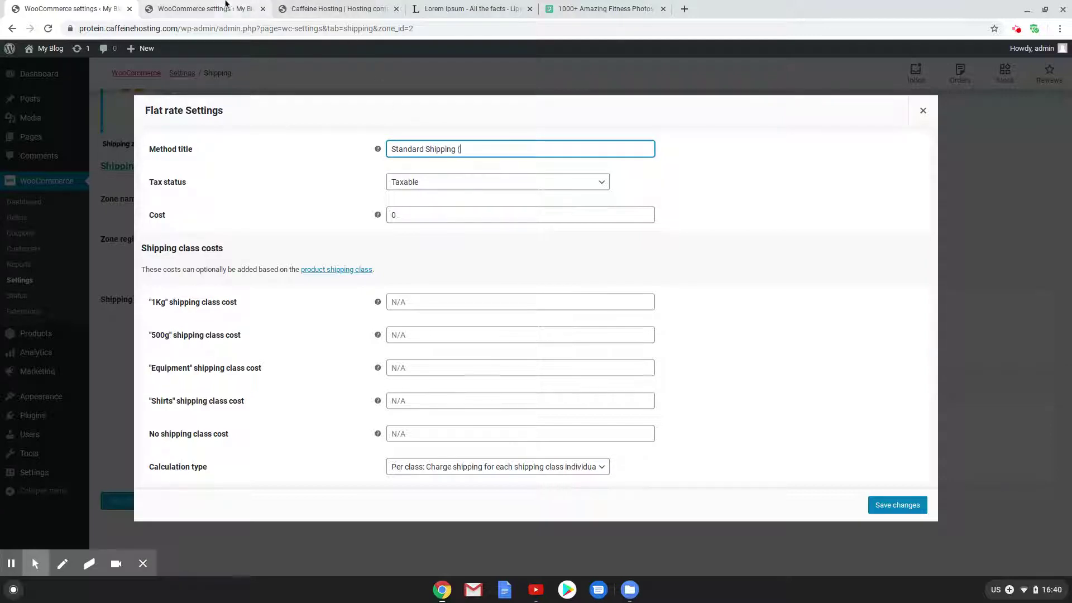
click(226, 7)
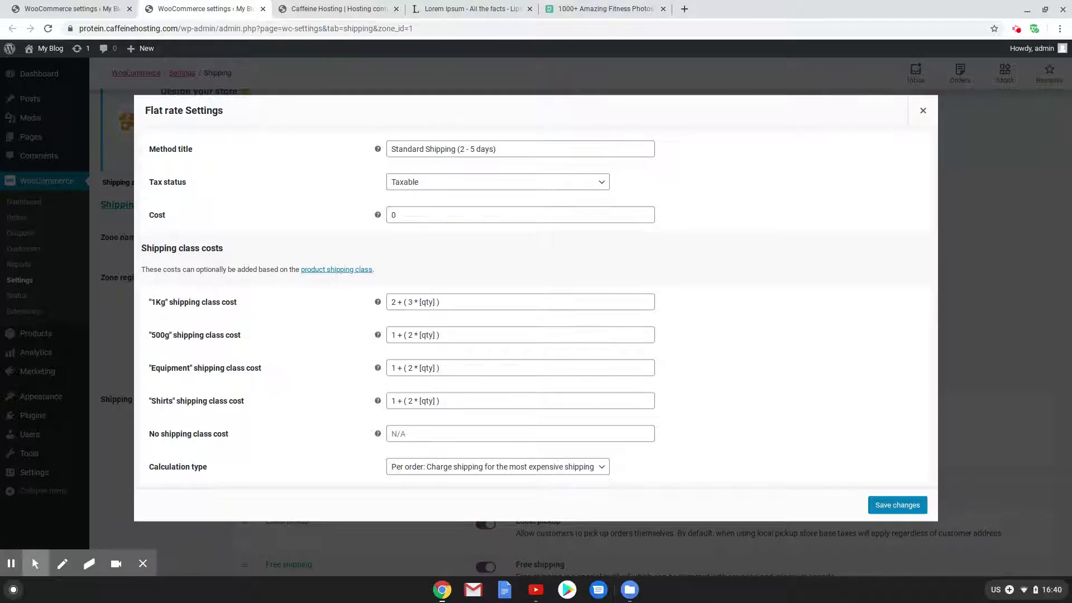
click(82, 7)
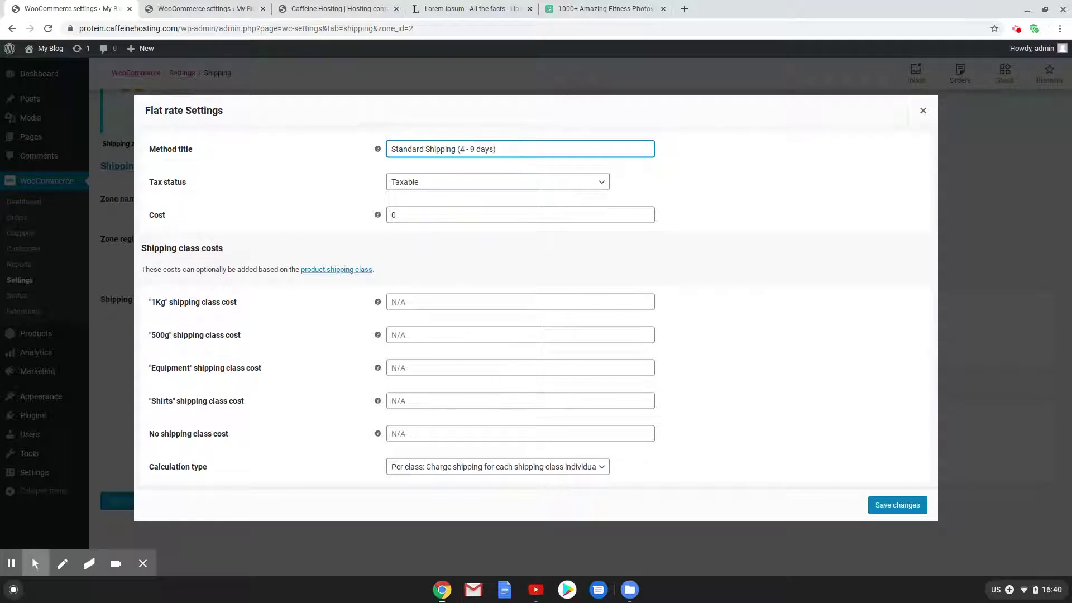
Copy Brisbane's Standard Shipping 1Kg and 500g cost formulas into Australia's class costs
click(195, 9)
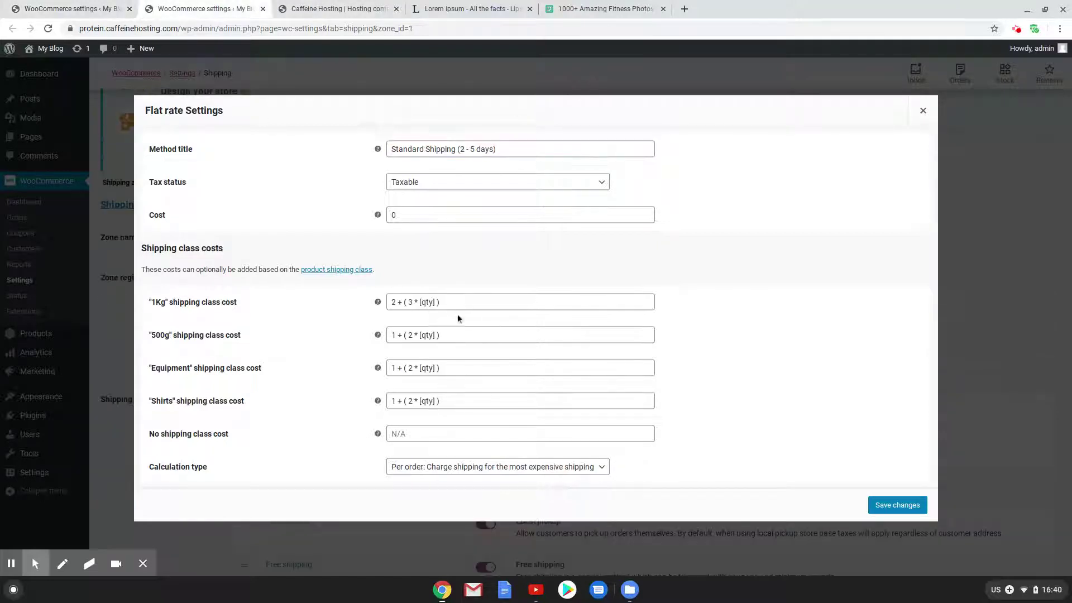
drag(447, 304, 378, 292)
key(ctrl+c)
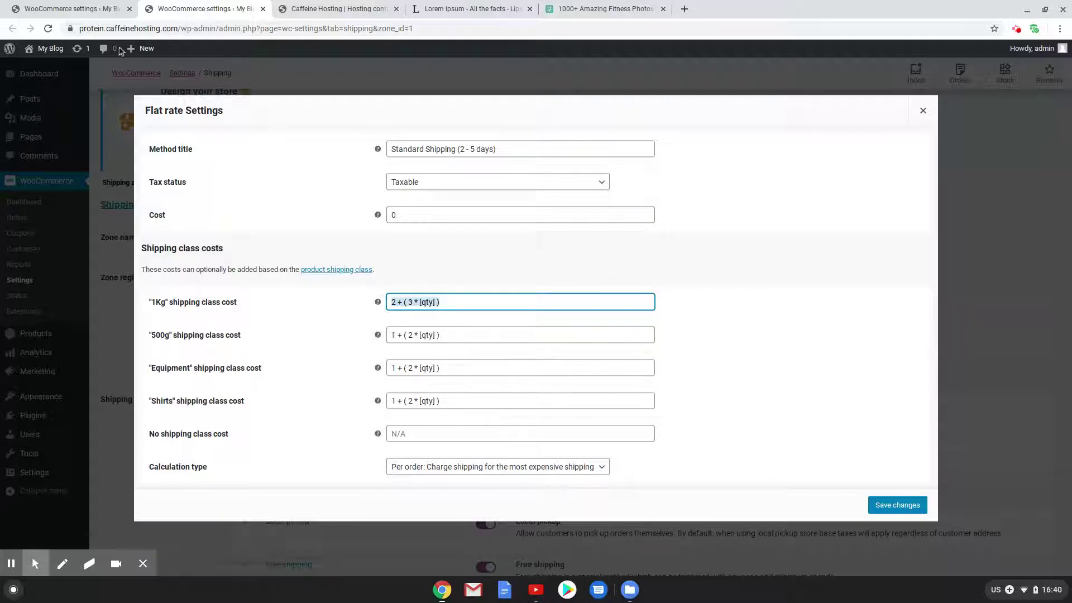
click(69, 9)
click(402, 309)
key(ctrl+v)
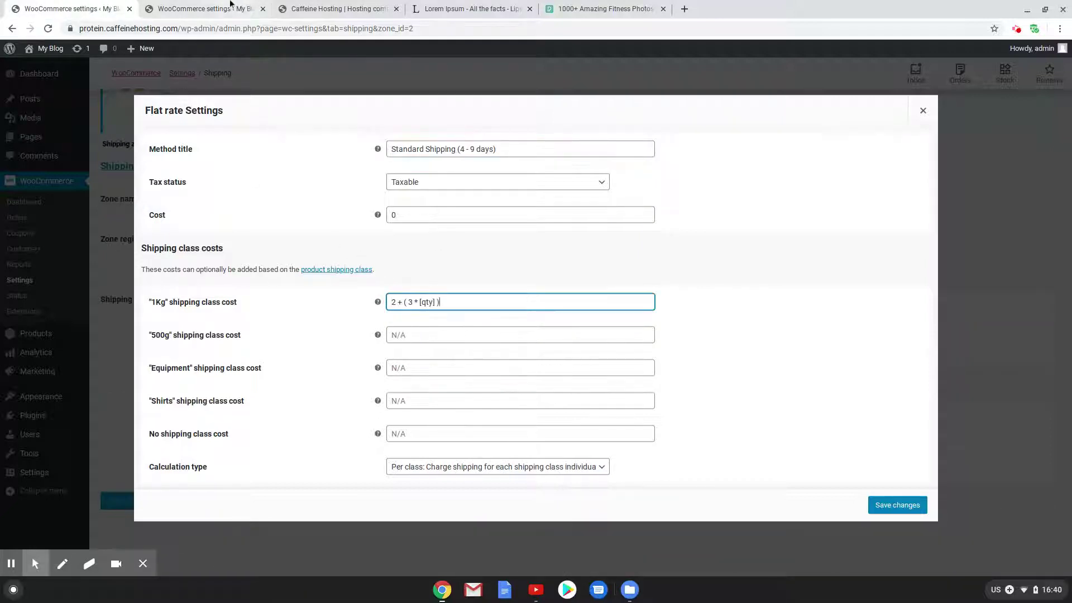
click(229, 8)
drag(444, 336, 383, 335)
key(ctrl+c)
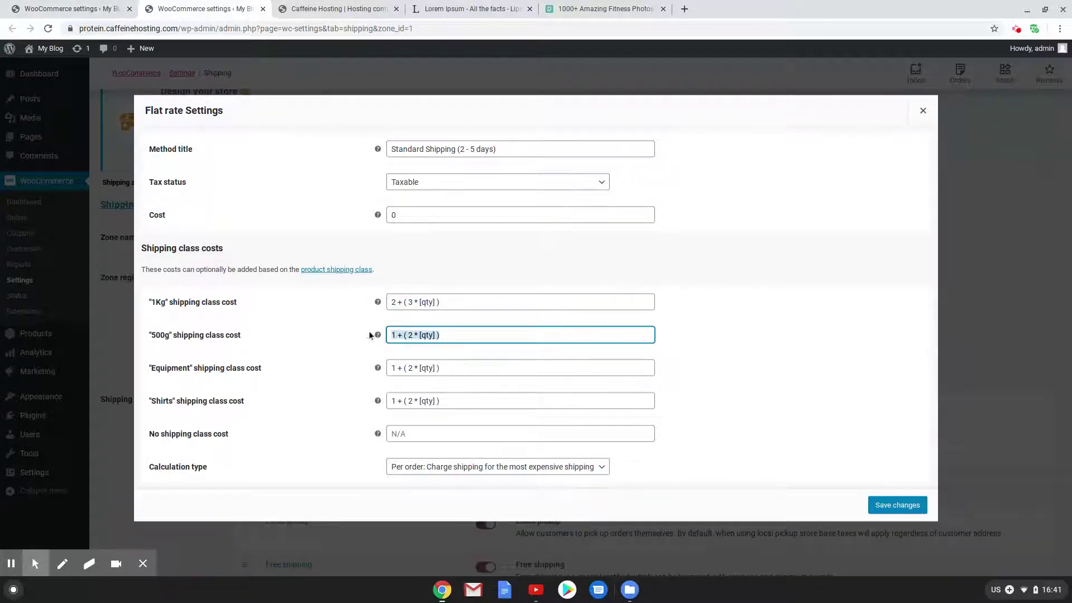
click(70, 9)
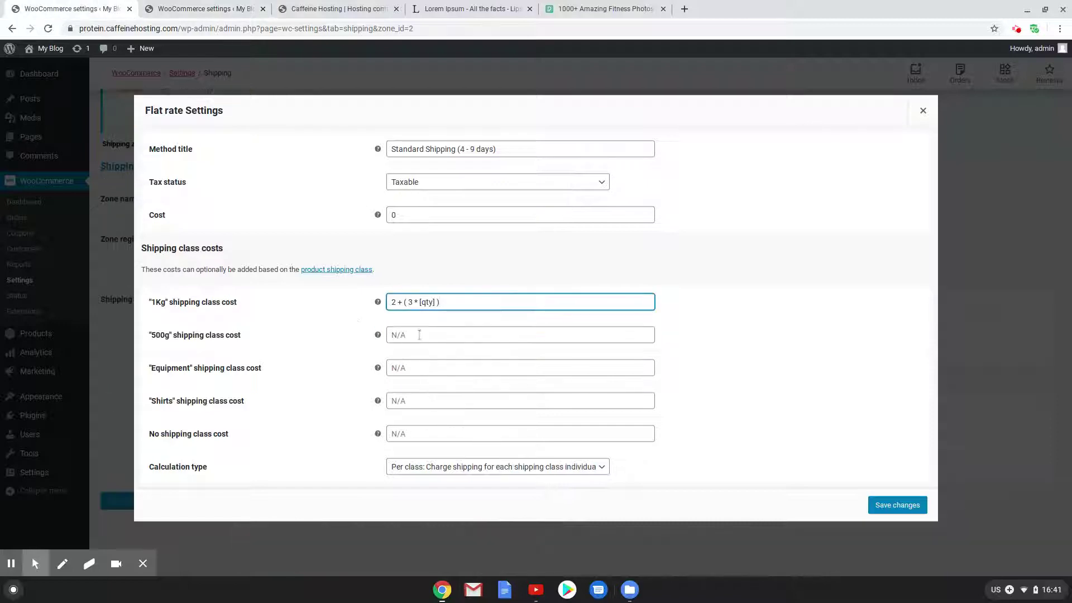
key(Tab)
key(ctrl+v)
Give the Equipment and Shirts costs 1 + ( 2 * [qty] ), choose Per order, and save
click(403, 370)
key(ctrl+v)
click(409, 402)
key(ctrl+v)
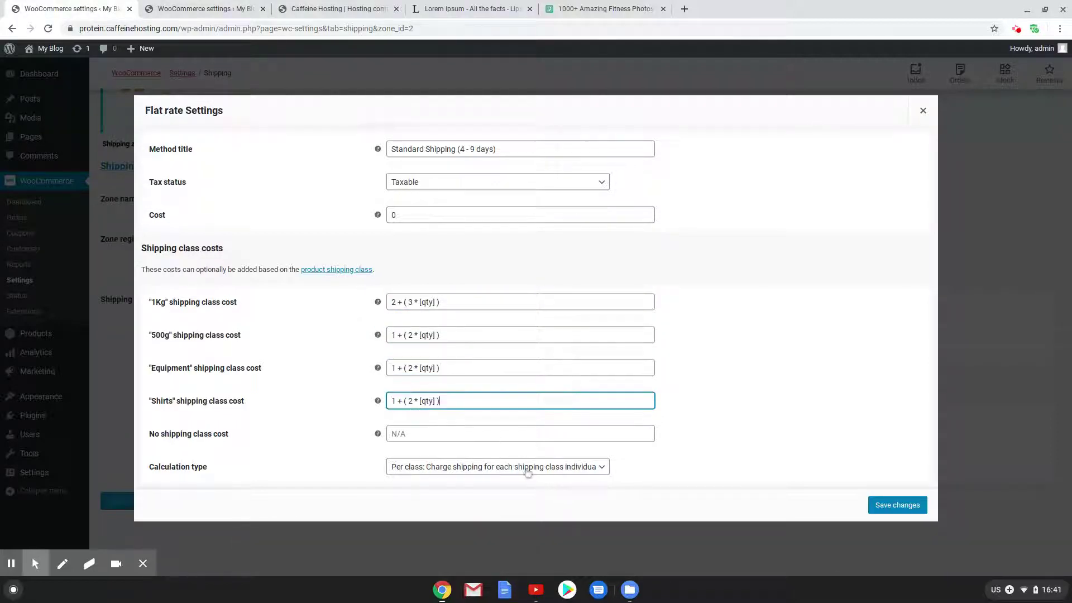
click(568, 472)
click(539, 502)
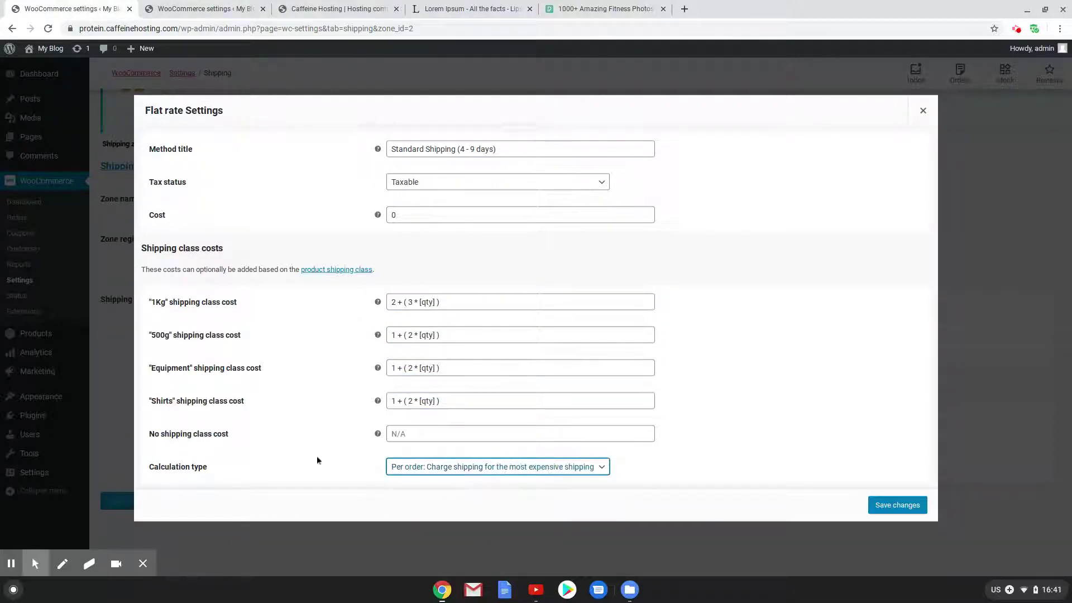
click(905, 509)
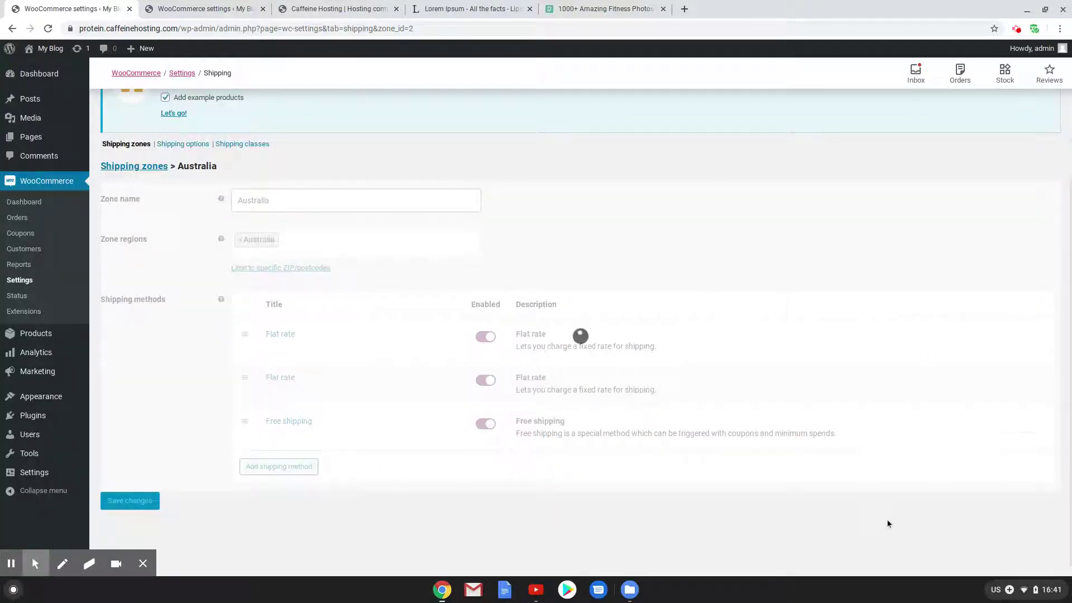
Retitle Australia's second Flat rate 'Express Shipping (2 - 3 days)', with Brisbane's Express settings open for reference
click(271, 390)
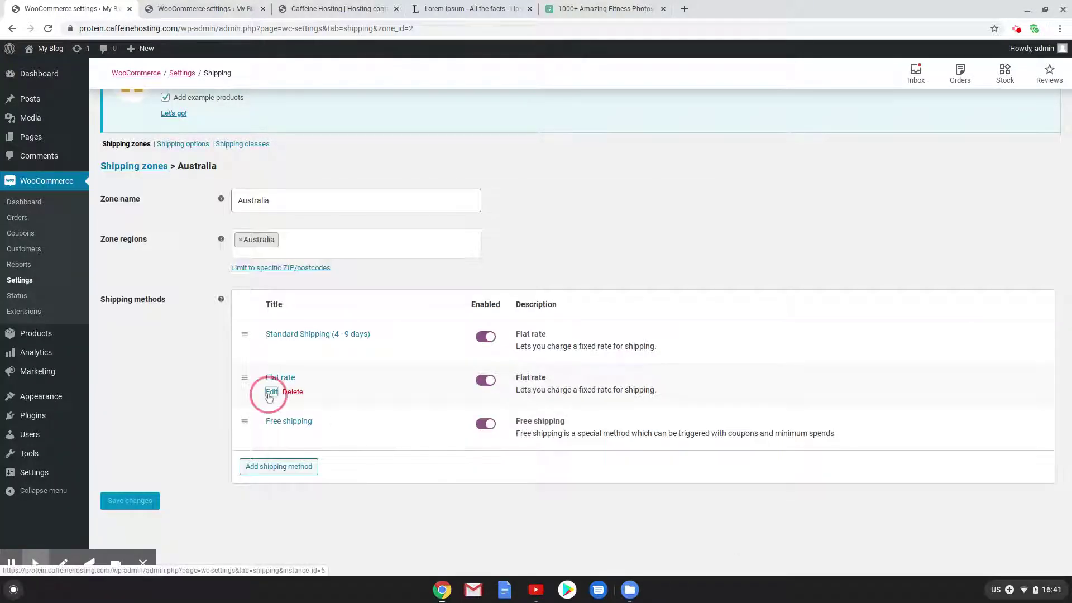
click(190, 17)
click(923, 111)
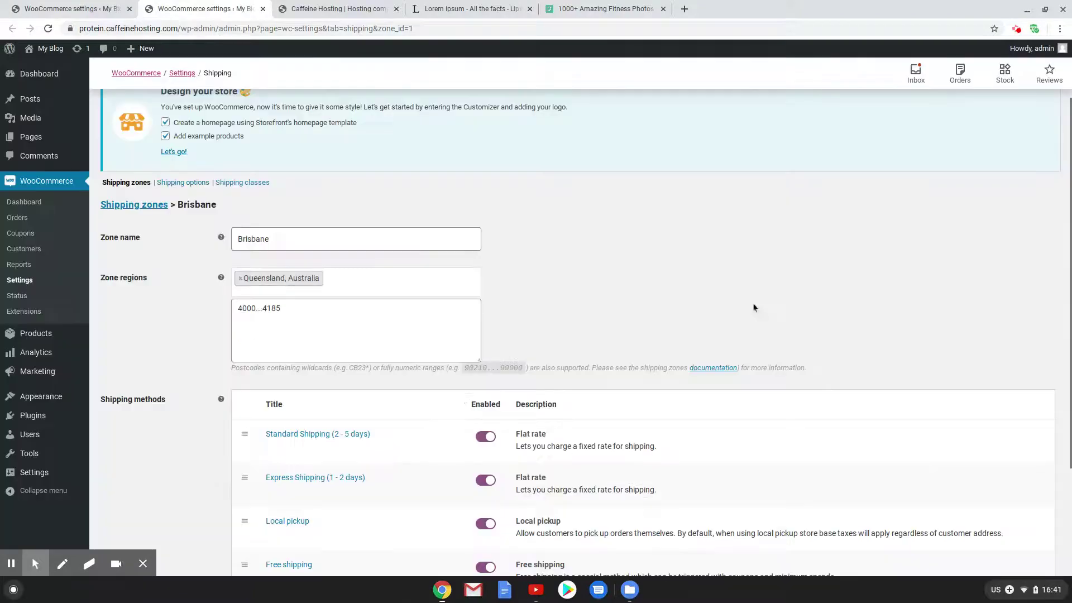
click(272, 493)
click(119, 6)
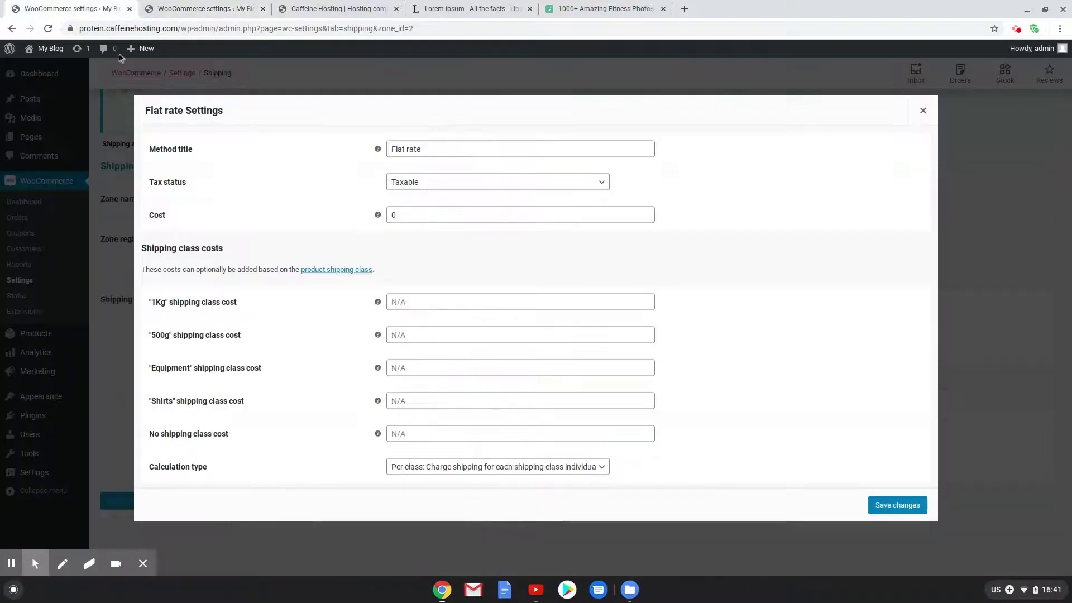
click(200, 5)
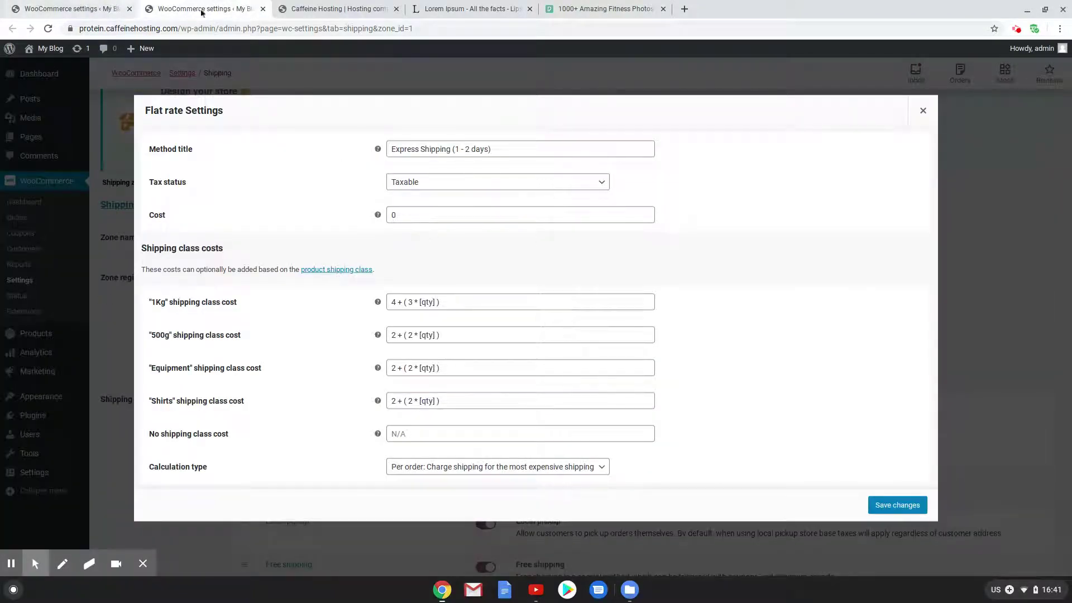
key(ctrl+shift+Tab)
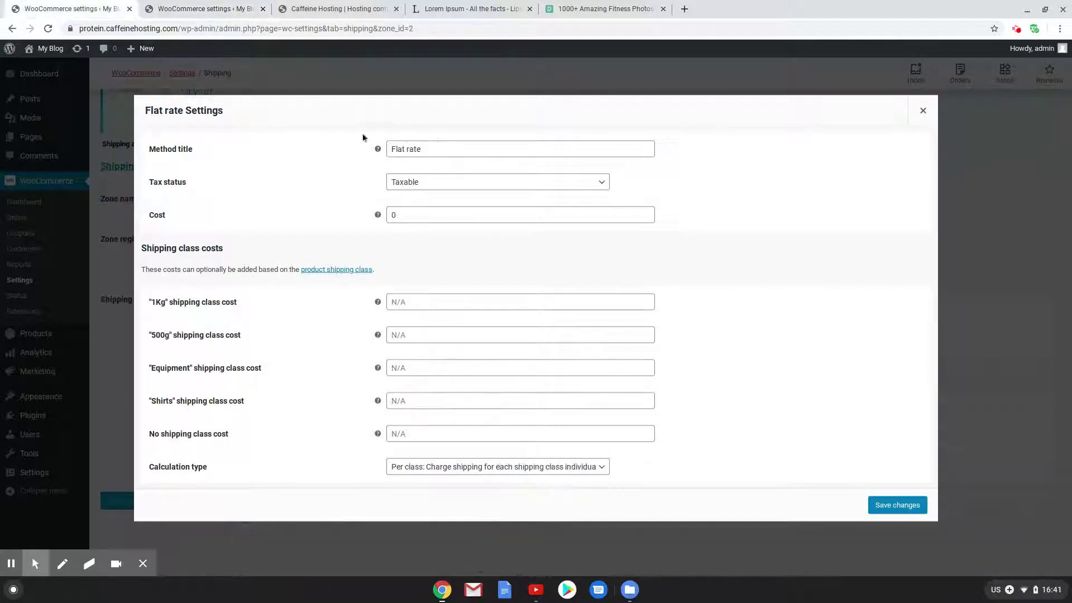
triple_click(424, 148)
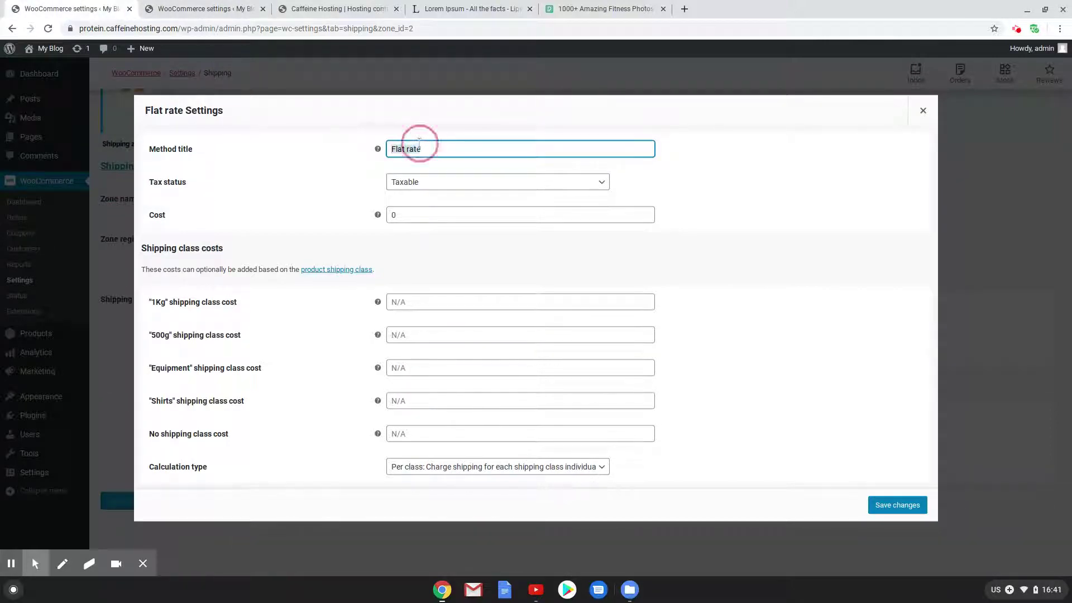
text(Shipping (2 - 3 days)
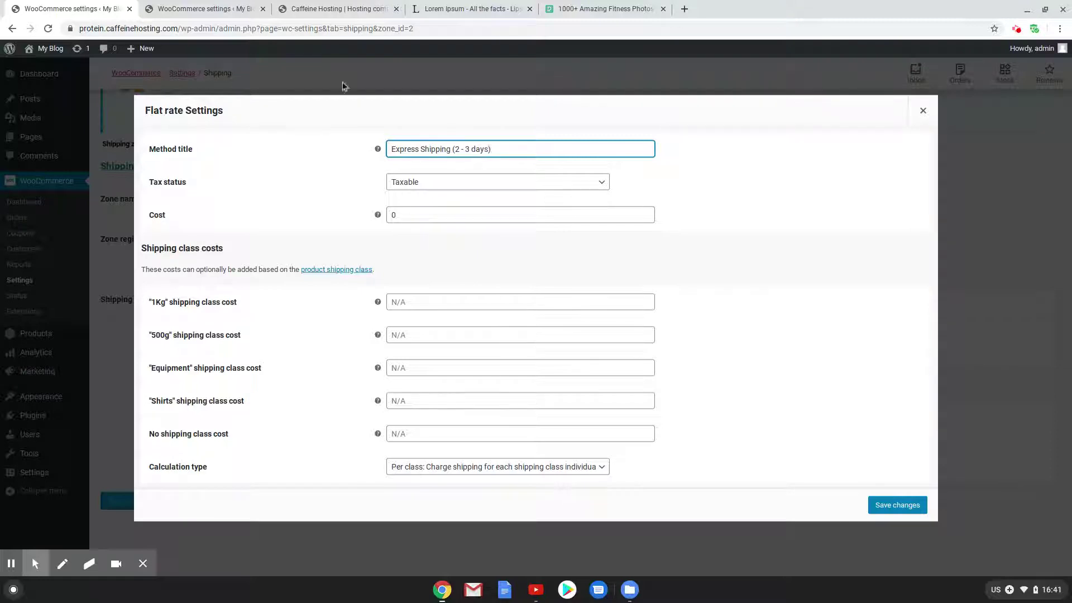
Copy Brisbane's Express 1Kg cost 4 + ( 3 * [qty] ) and 500g cost into Australia's method
click(204, 8)
double_click(423, 306)
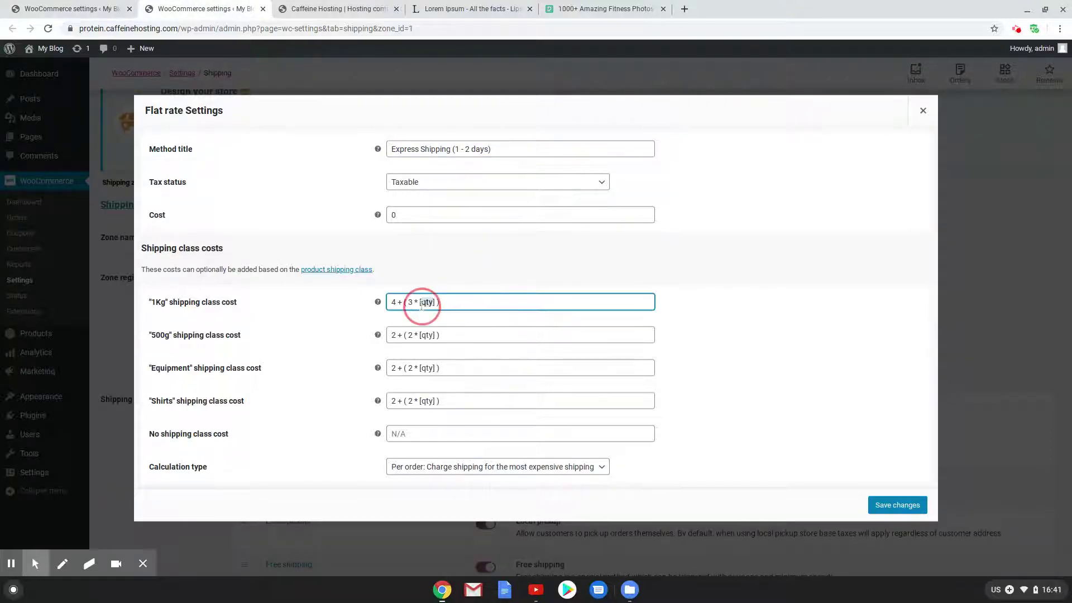
click(456, 292)
drag(454, 300, 388, 301)
key(ctrl+c)
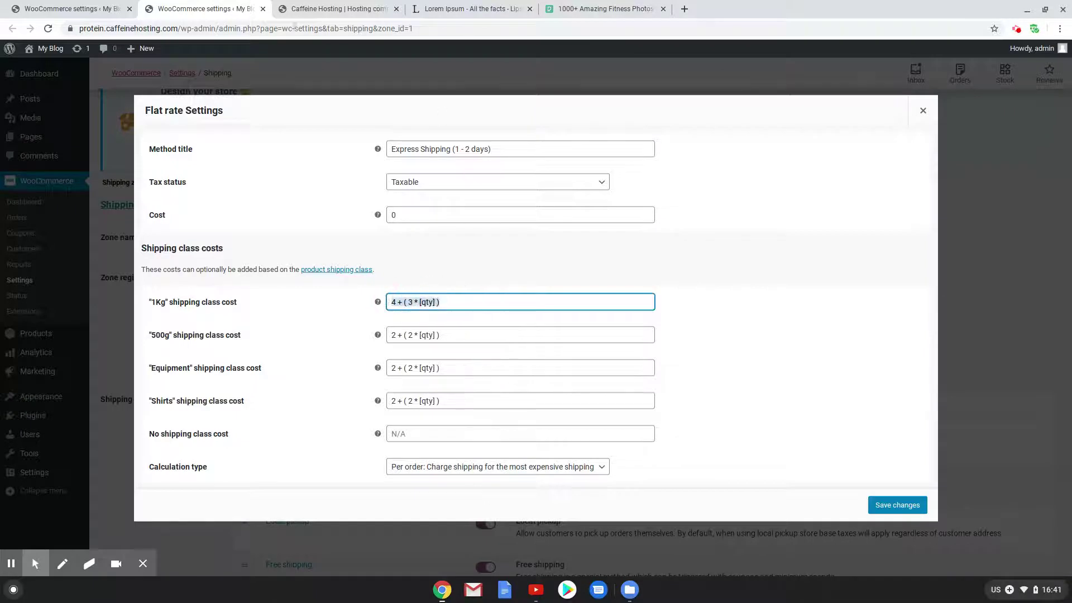
click(109, 7)
click(434, 299)
key(ctrl+v)
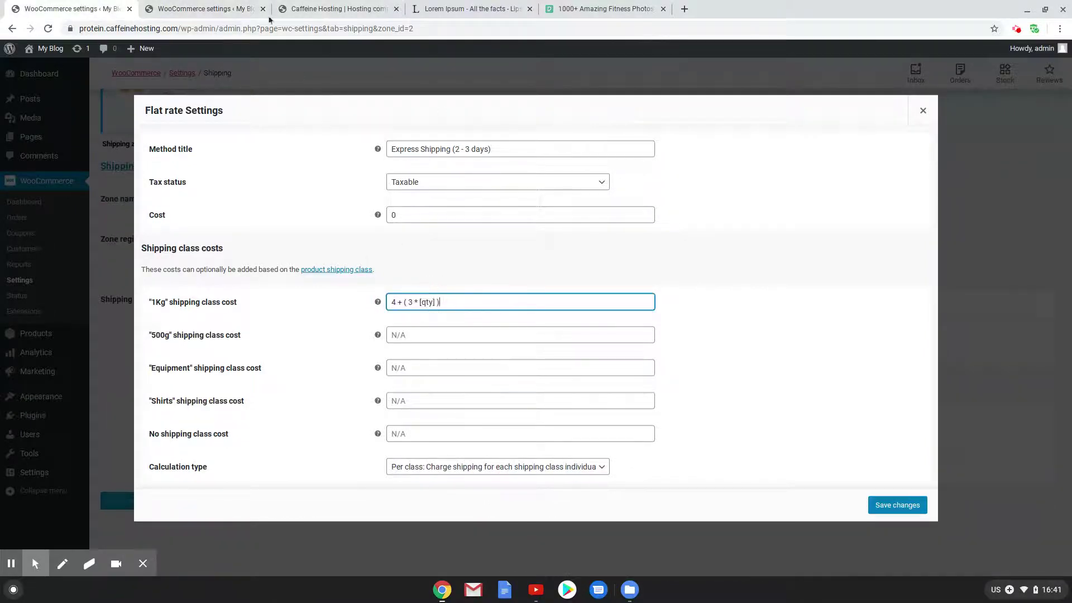
key(ctrl+Tab)
drag(452, 336, 395, 334)
key(ctrl+c)
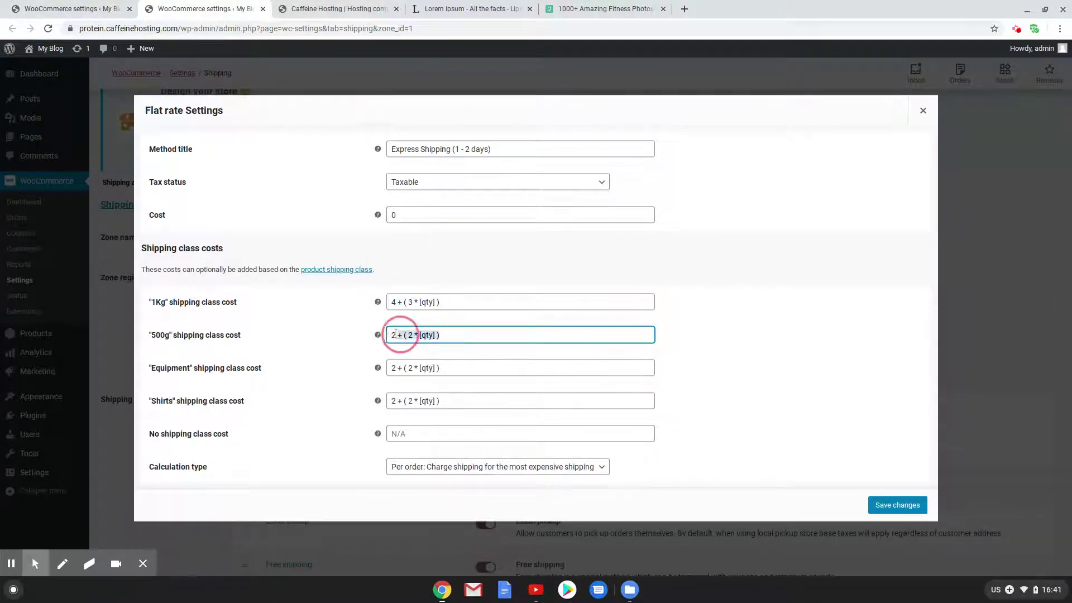
click(107, 11)
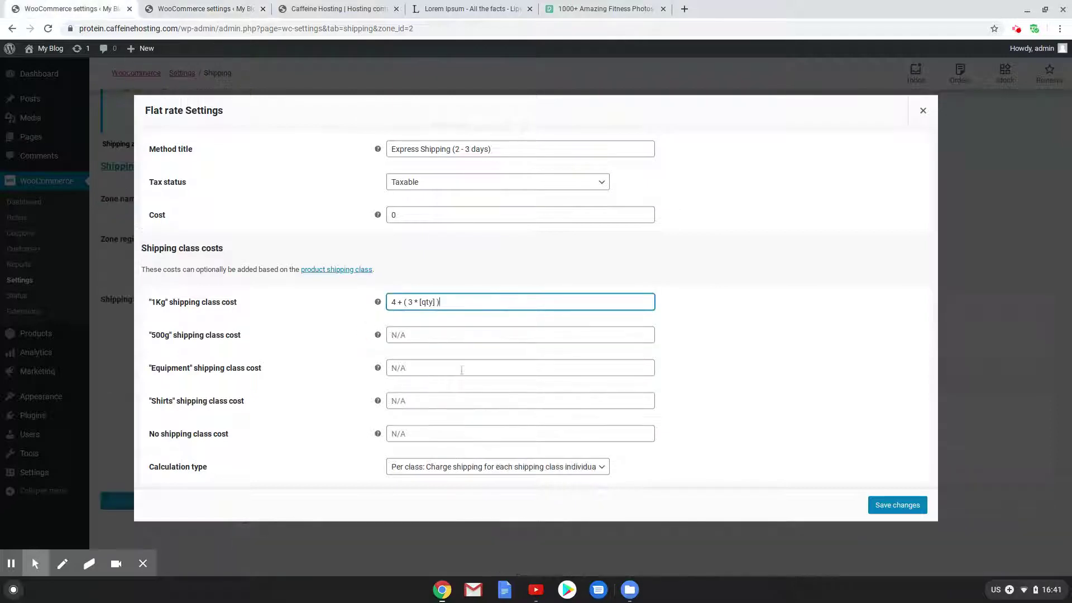
click(430, 335)
key(ctrl+v)
Paste the same formula into Equipment and Shirts, choose Per order, save, and return to Shipping zones
click(430, 368)
key(ctrl+v)
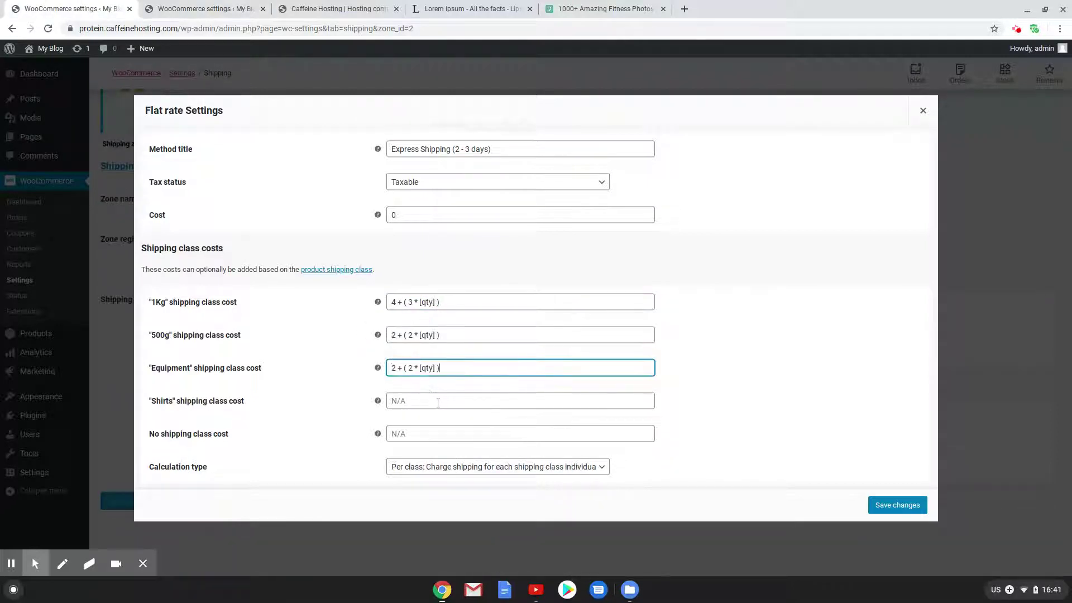
click(439, 400)
key(ctrl+v)
click(523, 469)
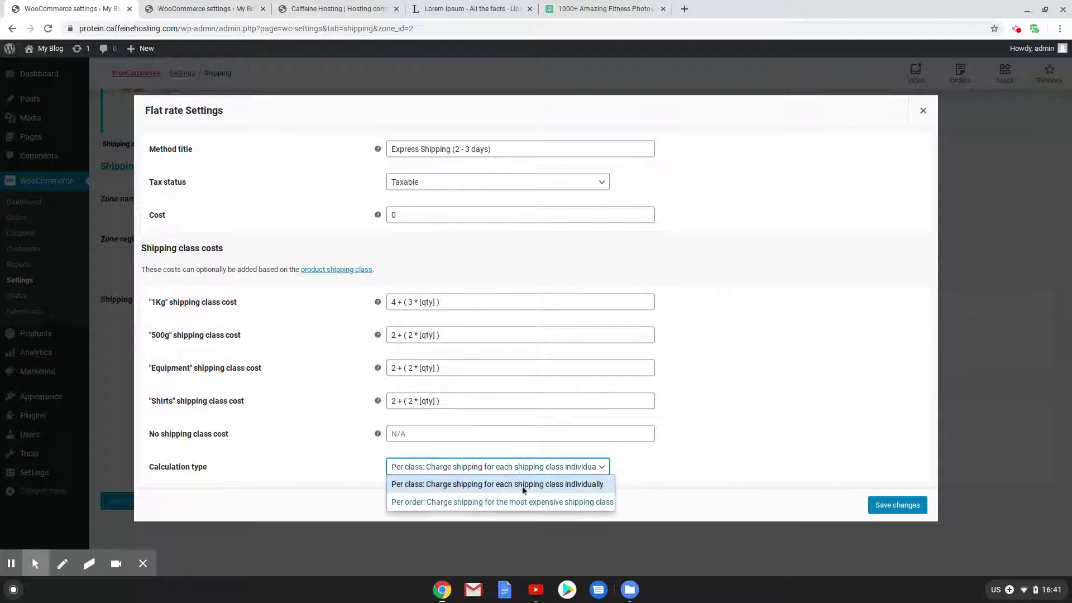
click(550, 509)
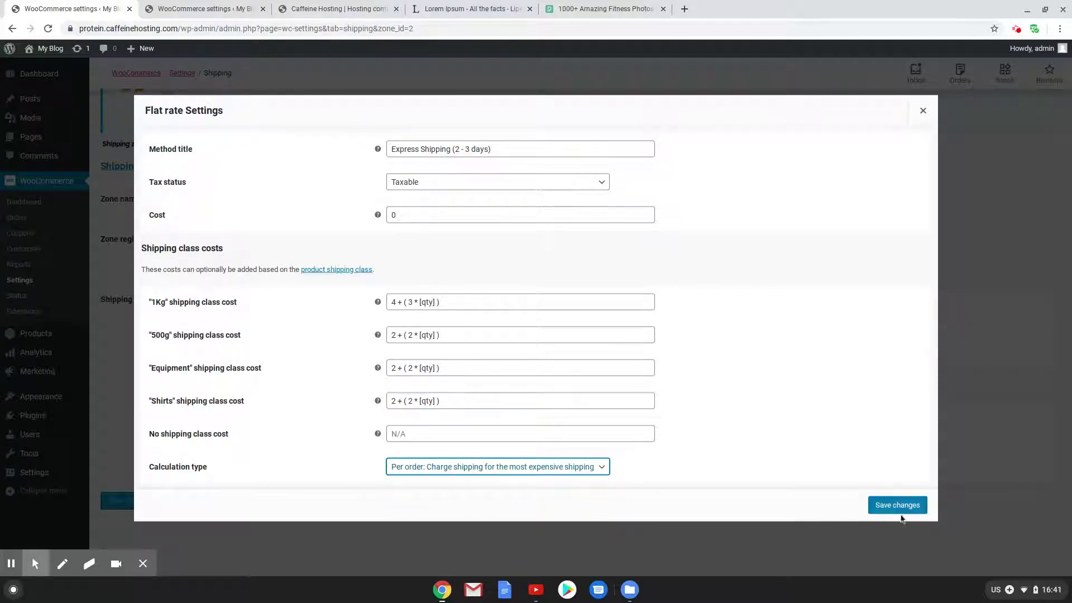
click(884, 506)
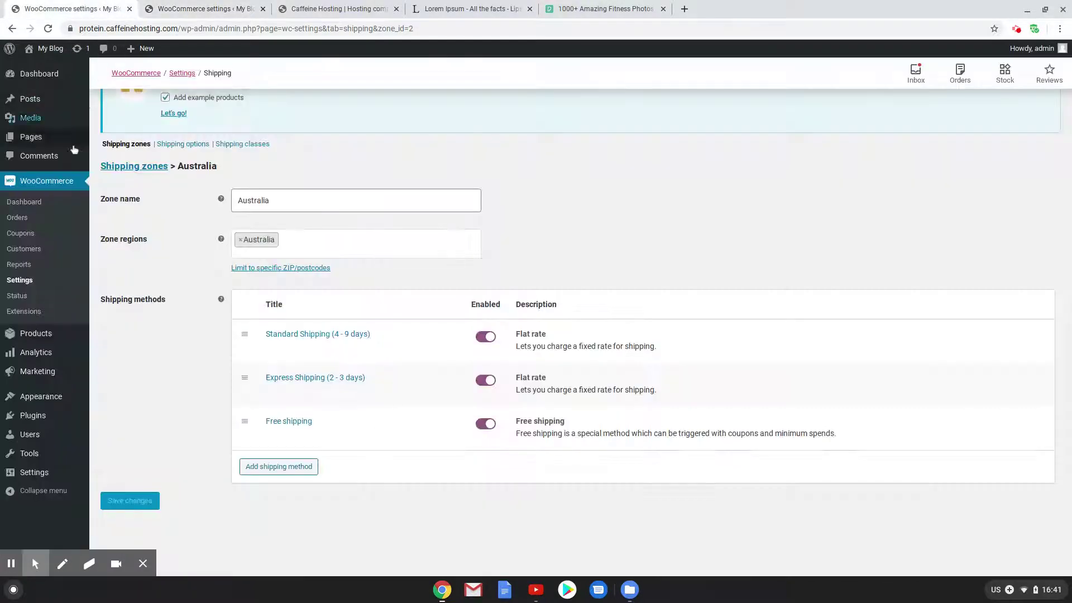
click(144, 170)
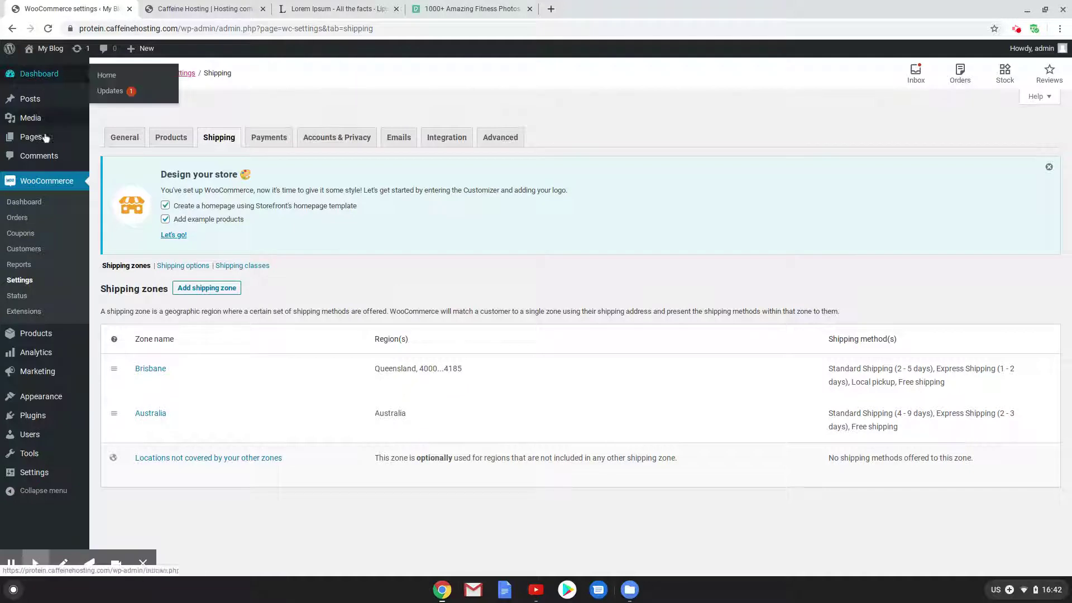
Start a new product from the admin bar's New > Product menu
mouse_move(144, 49)
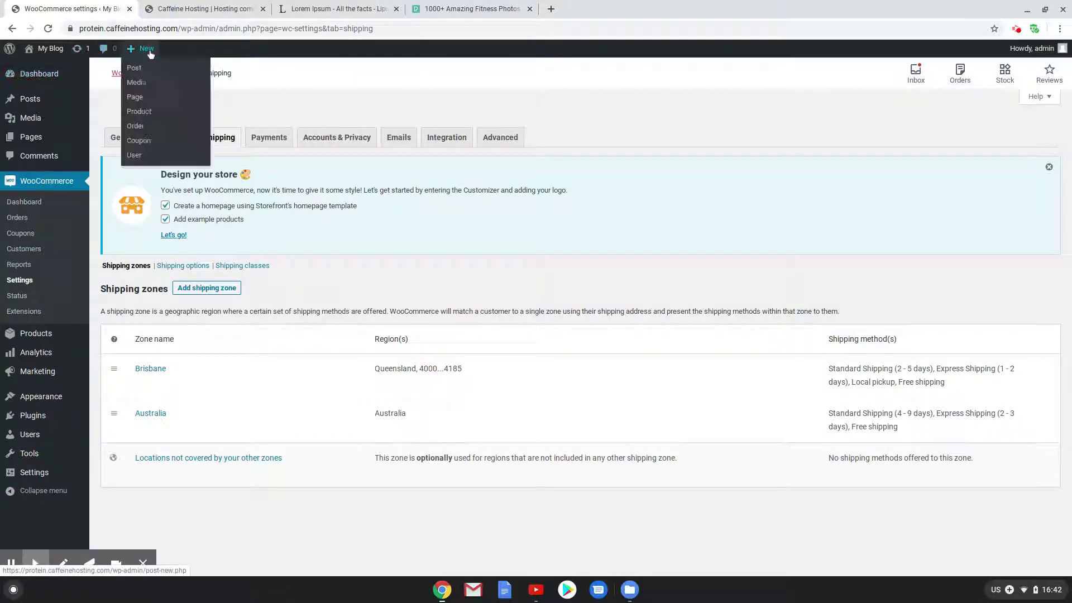
click(155, 113)
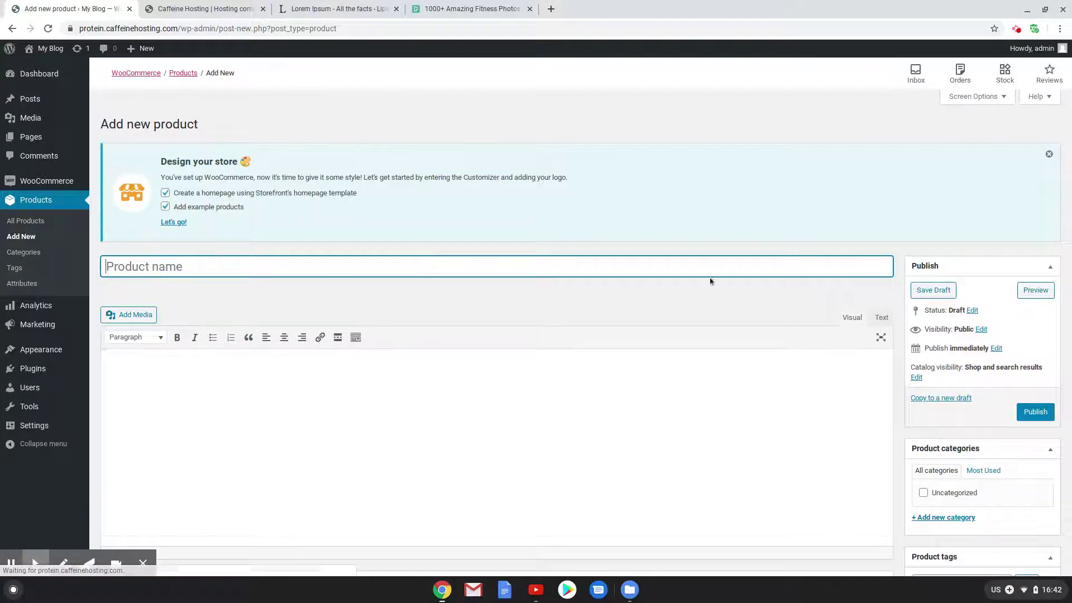
Upload the Huel bag-and-shaker photo from the computer and set it as the product image
scroll(757, 280, down, 8)
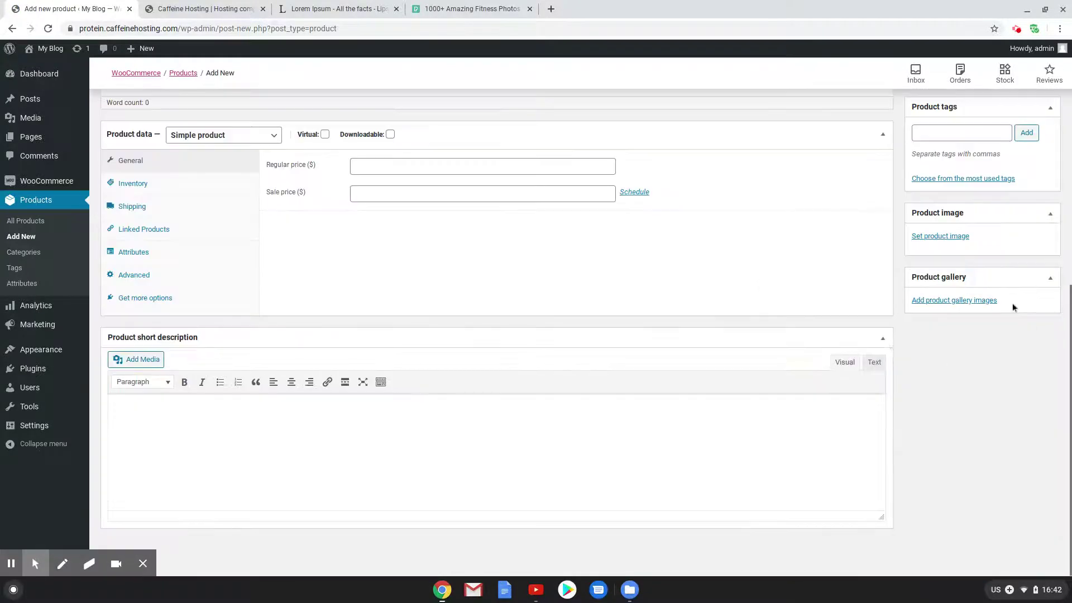
click(925, 237)
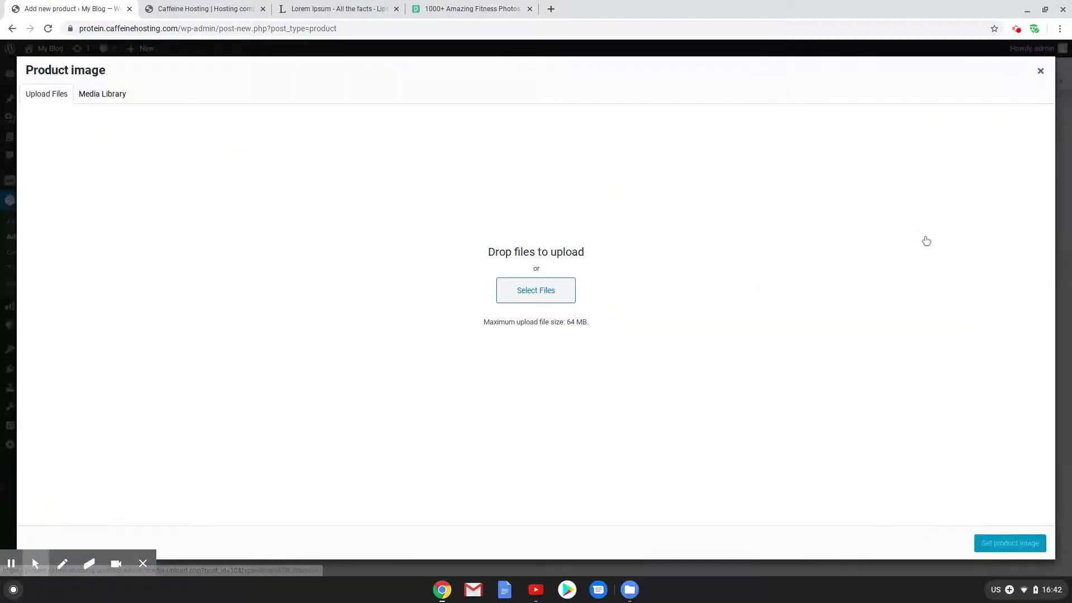
click(510, 291)
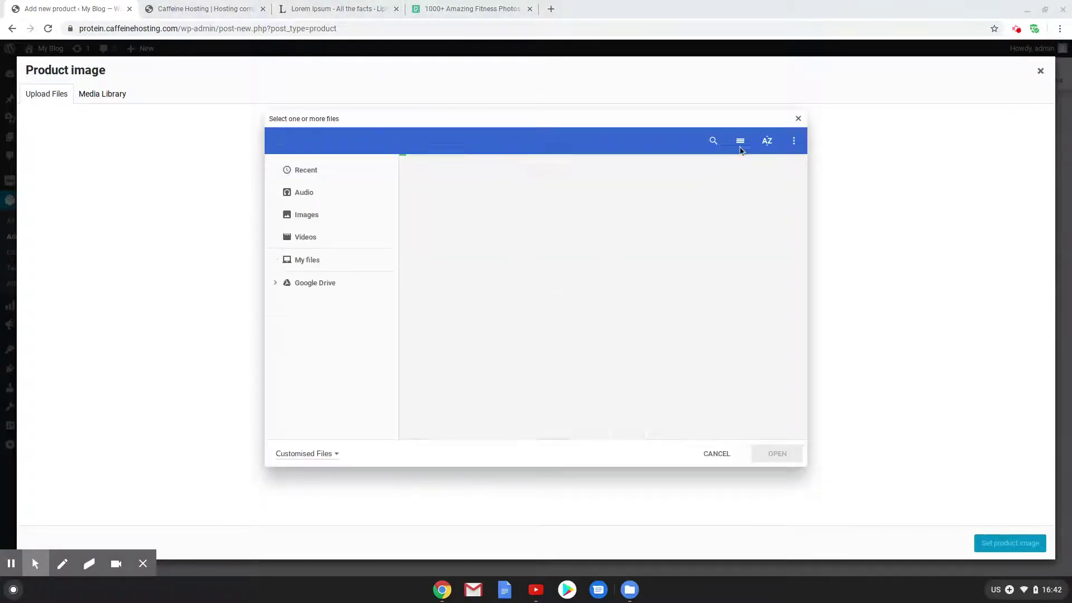
scroll(592, 309, down, 5)
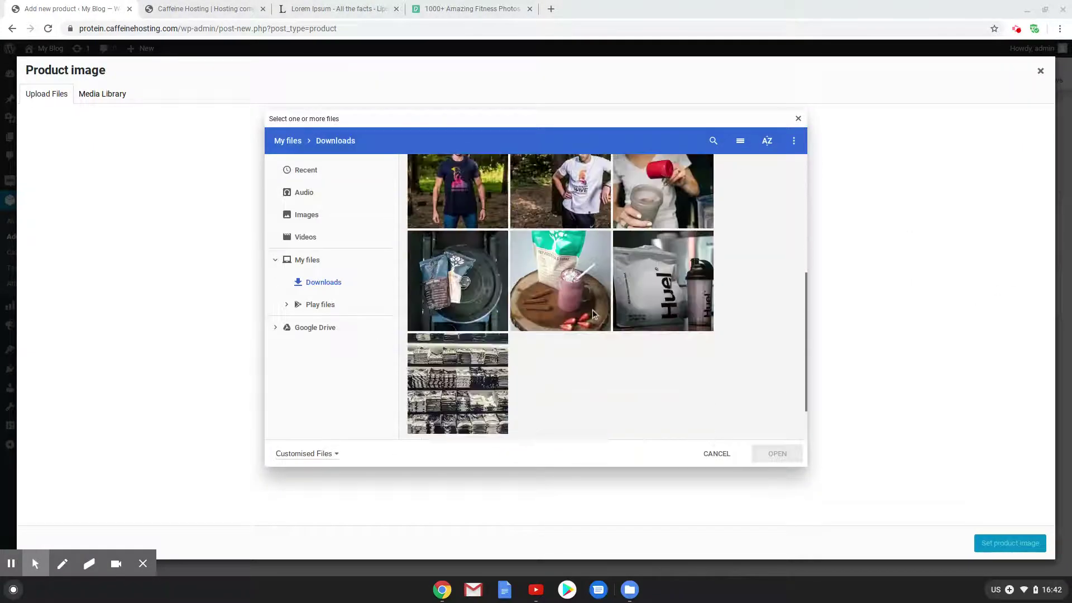
click(642, 239)
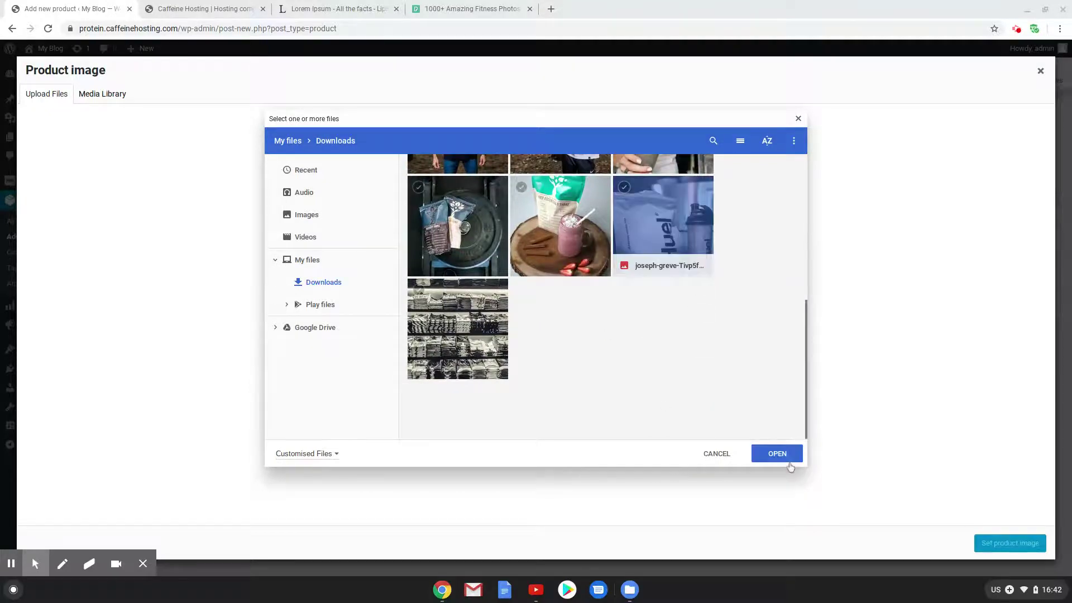
click(779, 455)
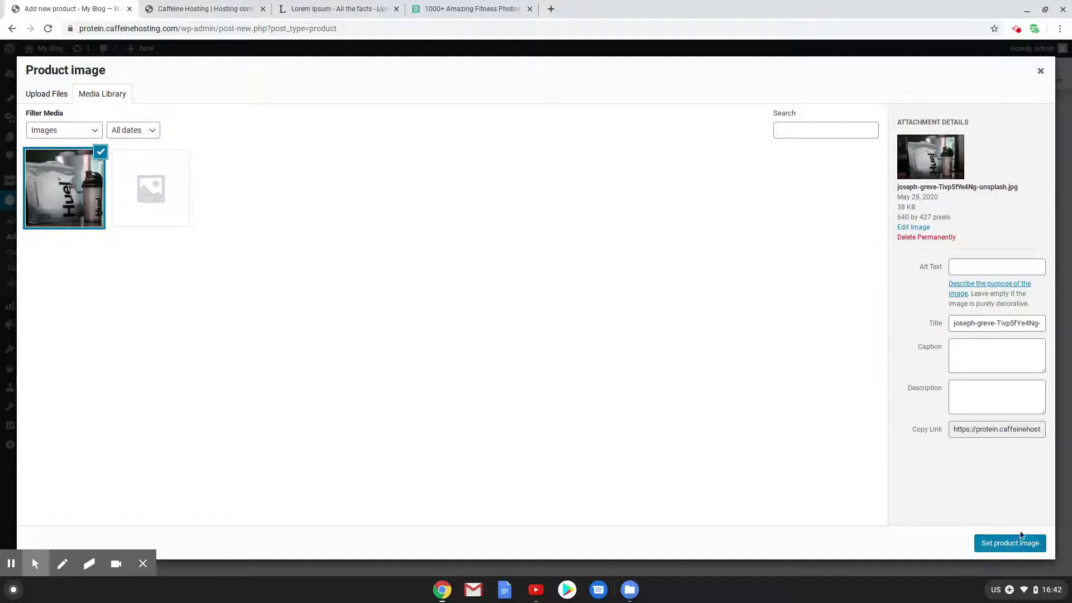
click(1017, 544)
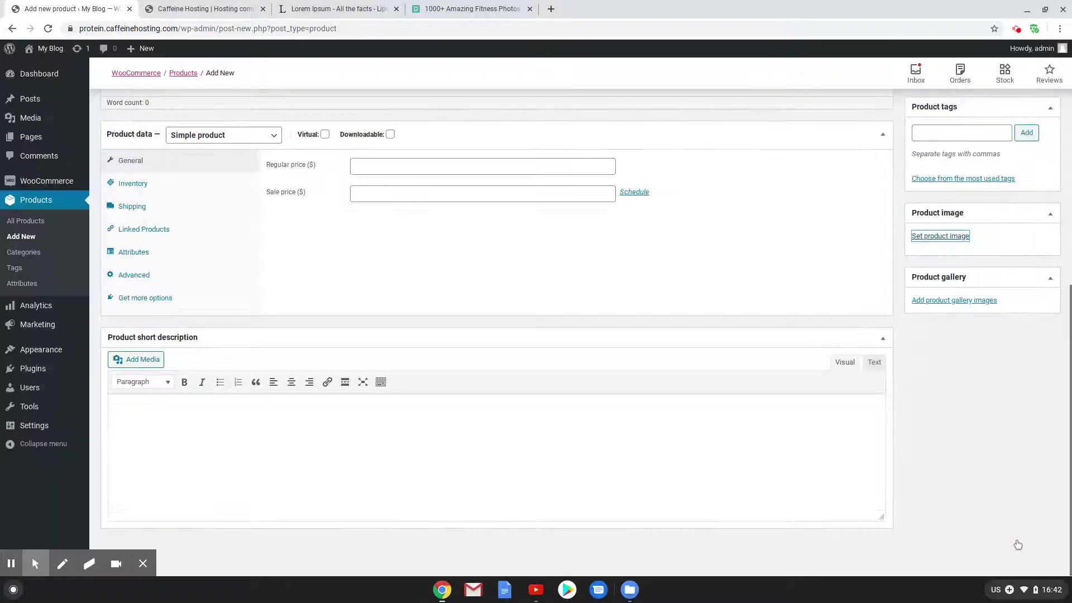
click(637, 590)
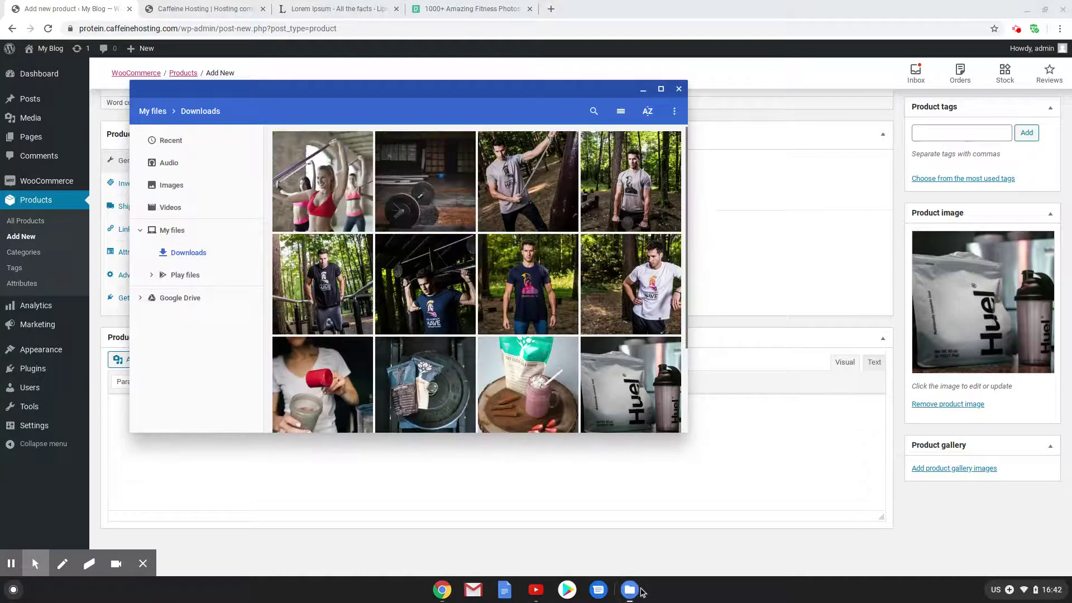
scroll(620, 325, down, 3)
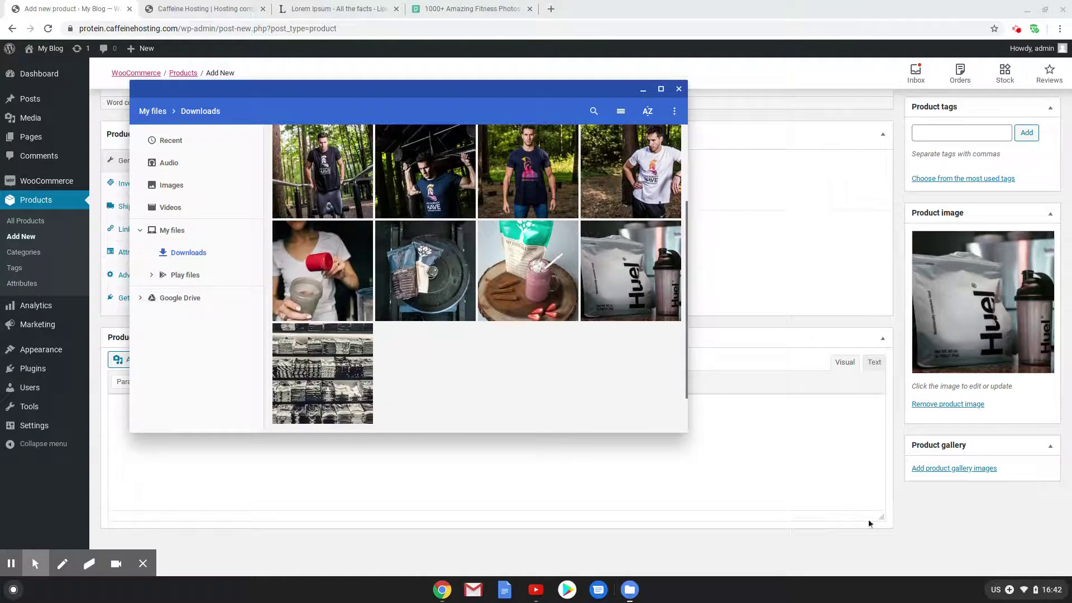
click(935, 534)
scroll(317, 138, up, 8)
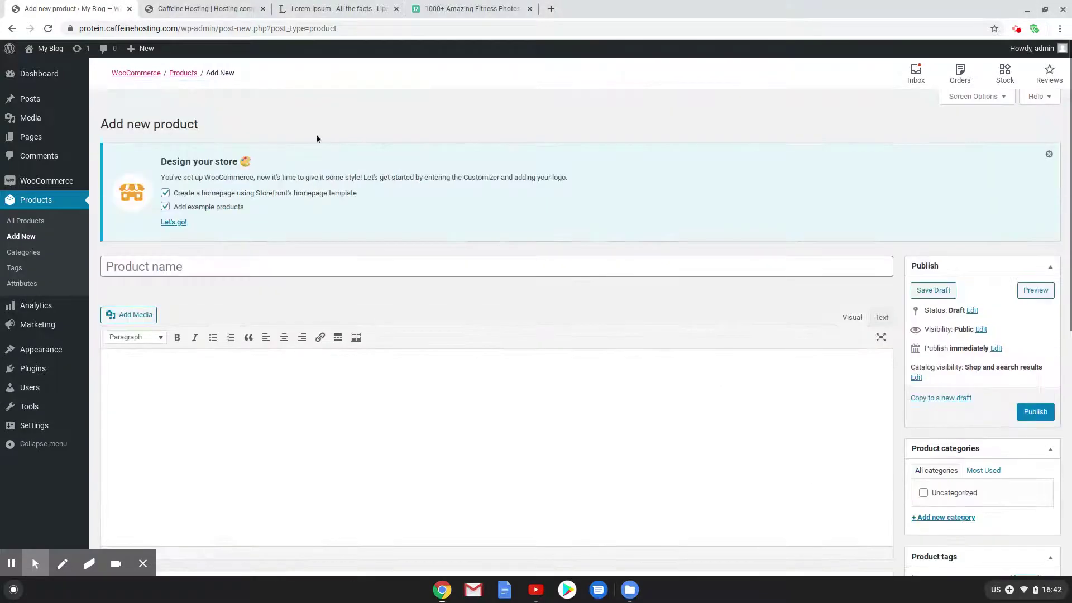
Name the product 'Huel Protein' and copy two Lorem Ipsum paragraphs from the lipsum tab
click(268, 274)
text(Huel )
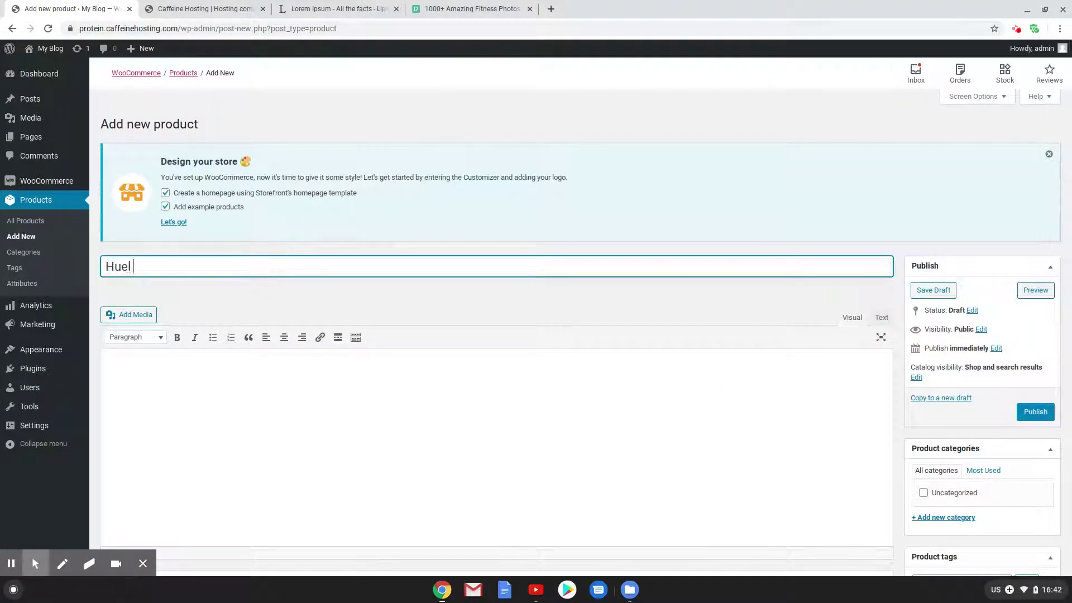
text(Protein)
key(ctrl+3)
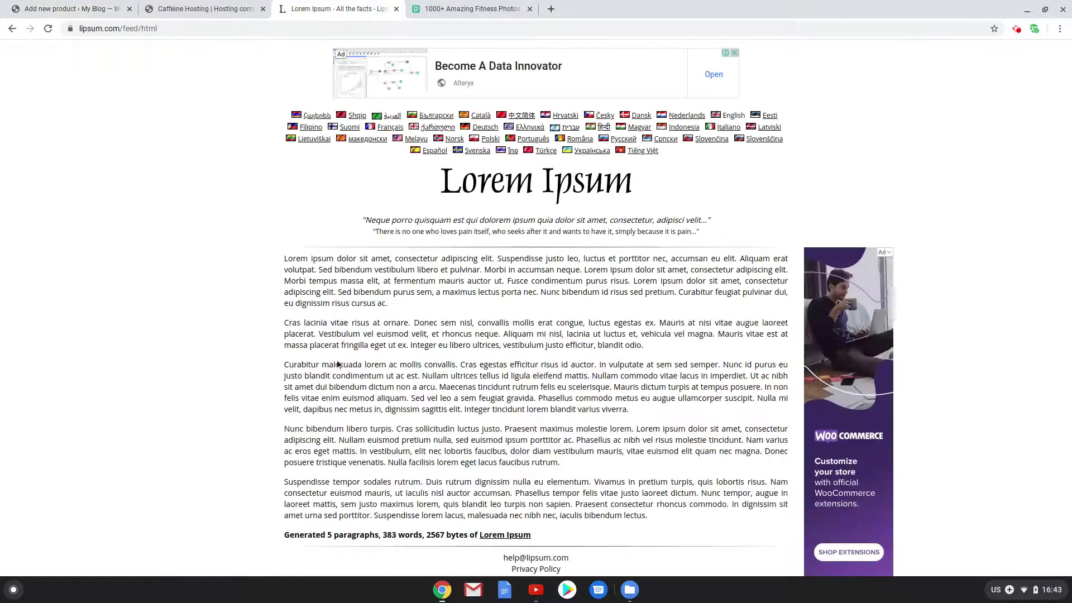
drag(657, 353, 283, 259)
key(ctrl+c)
key(ctrl+1)
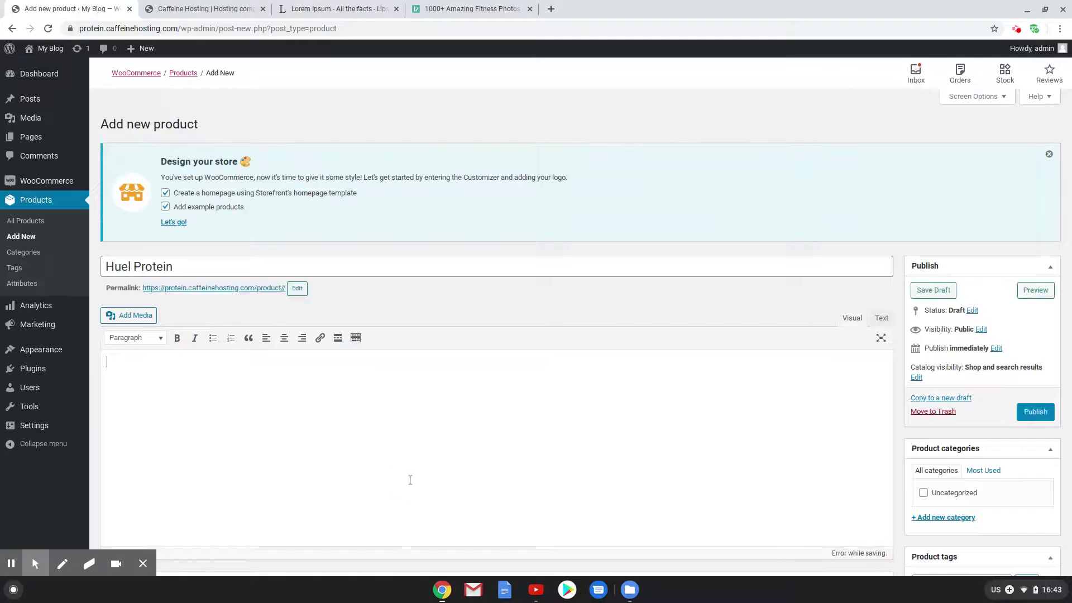
Paste the Lorem Ipsum paragraphs into both the product description and short description
click(408, 477)
key(ctrl+v)
scroll(408, 477, down, 8)
key(ctrl+v)
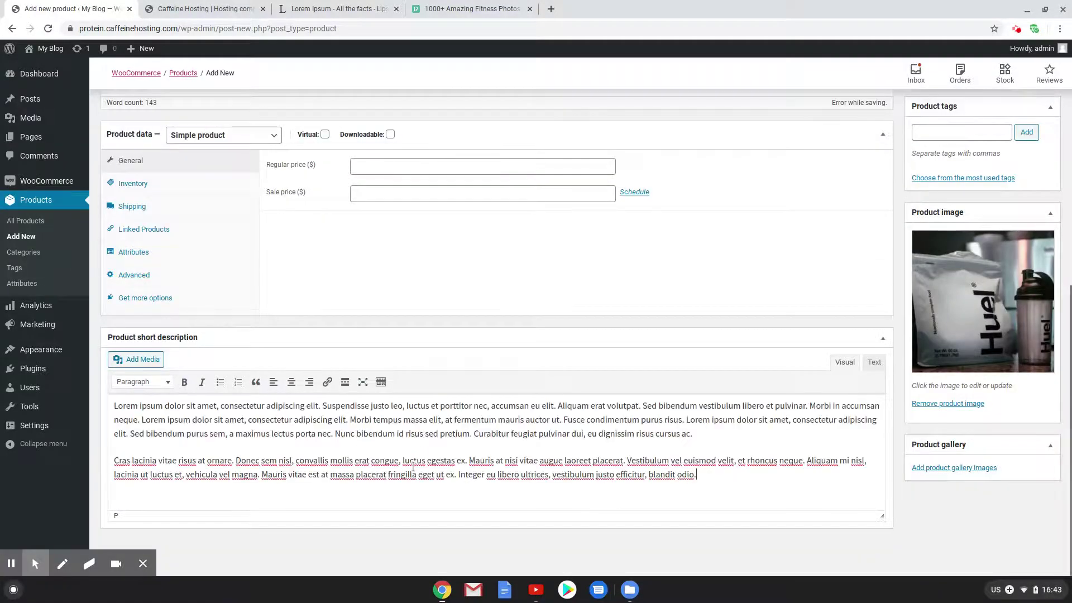
scroll(479, 419, up, 10)
click(352, 268)
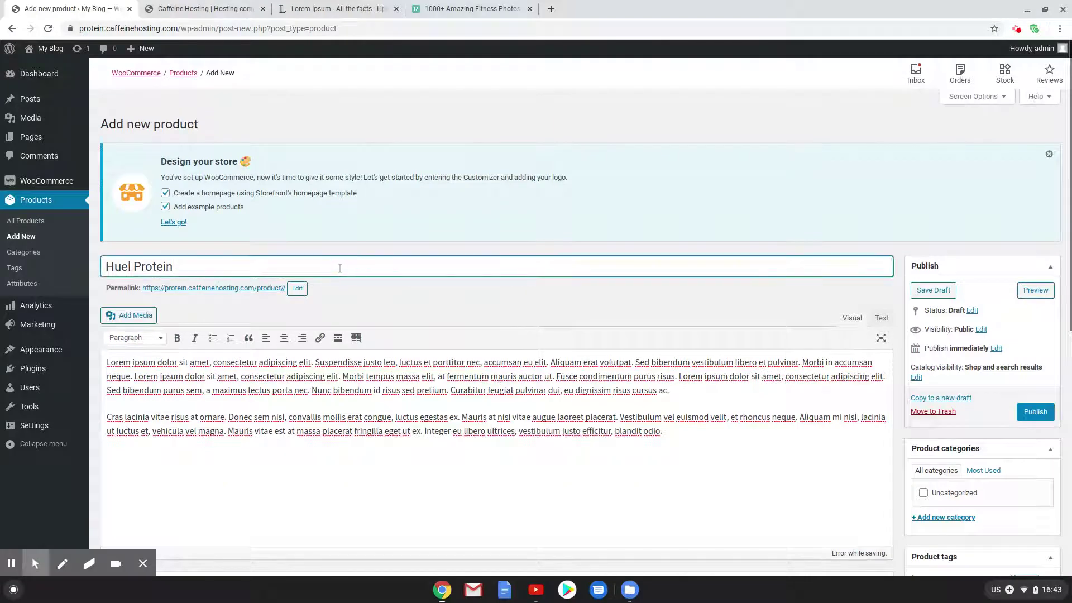
Complete the title as 'Huel Protein 500' and set the regular price to 20
text(00g)
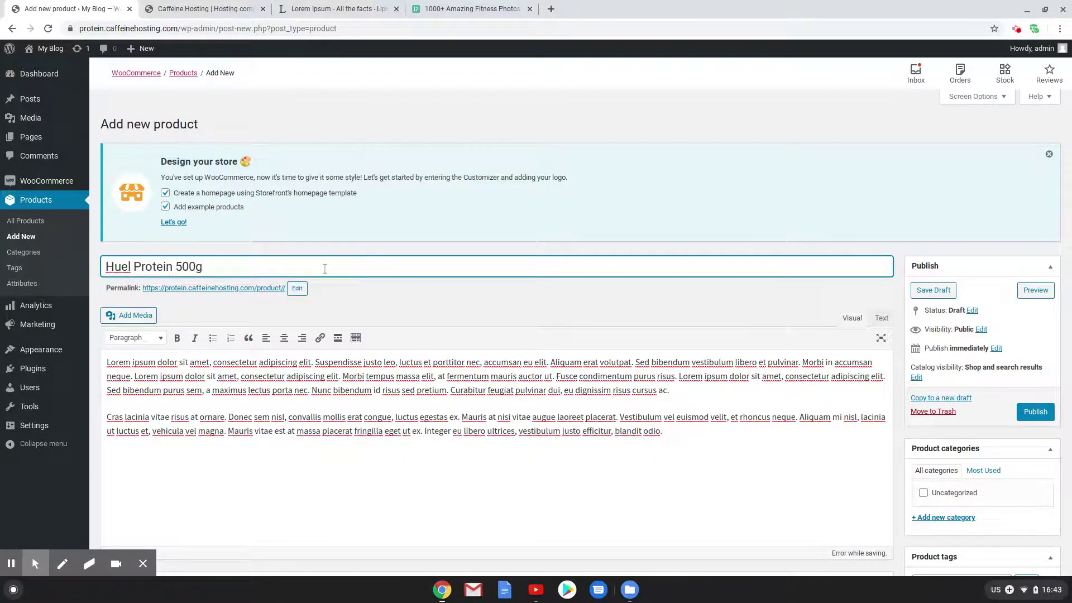
scroll(341, 418, down, 4)
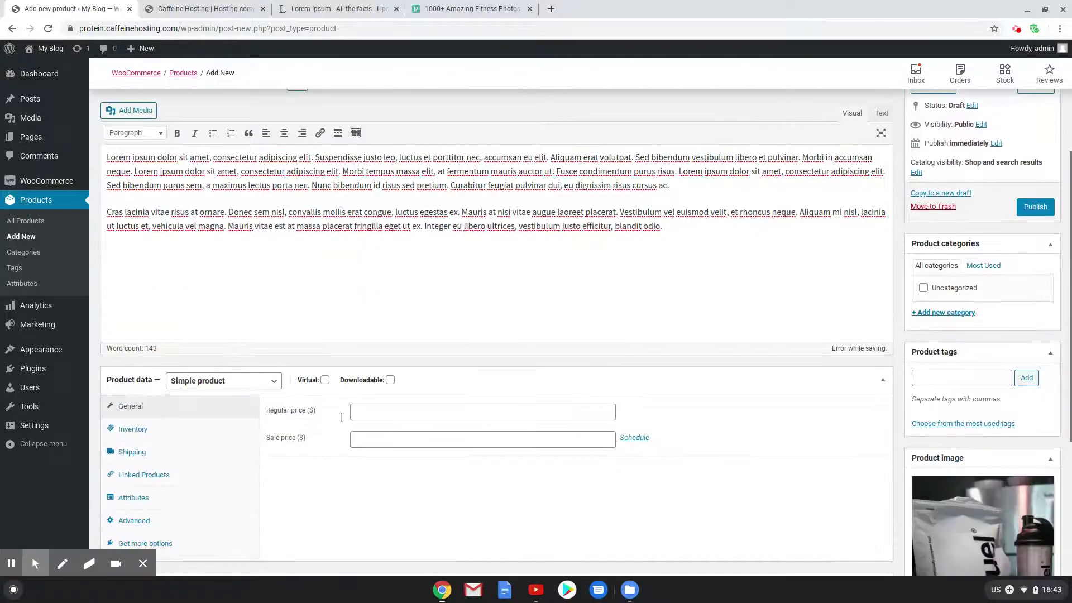
click(391, 415)
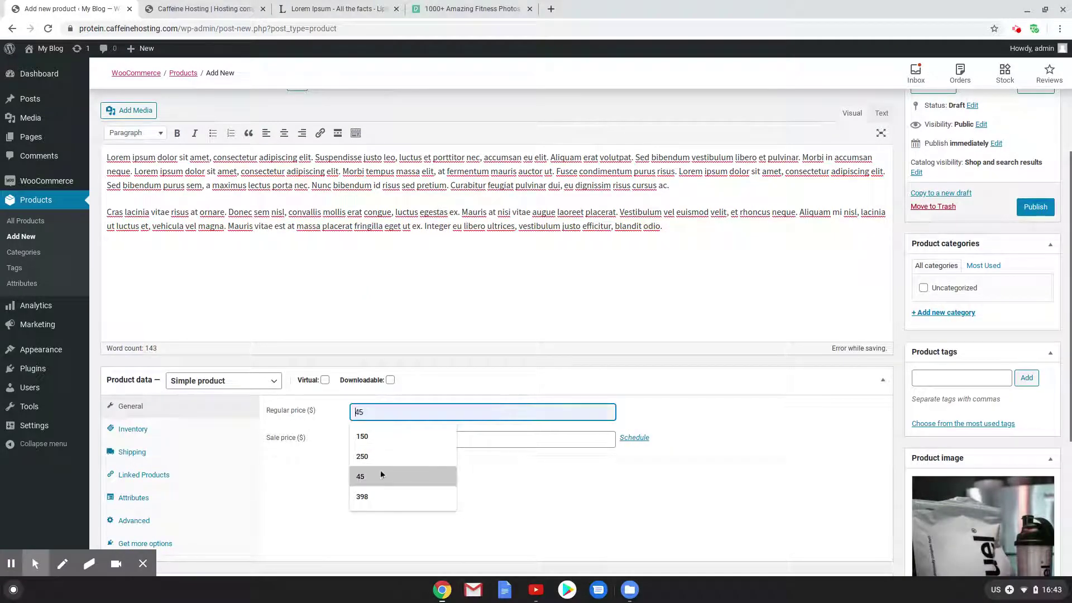
text(2)
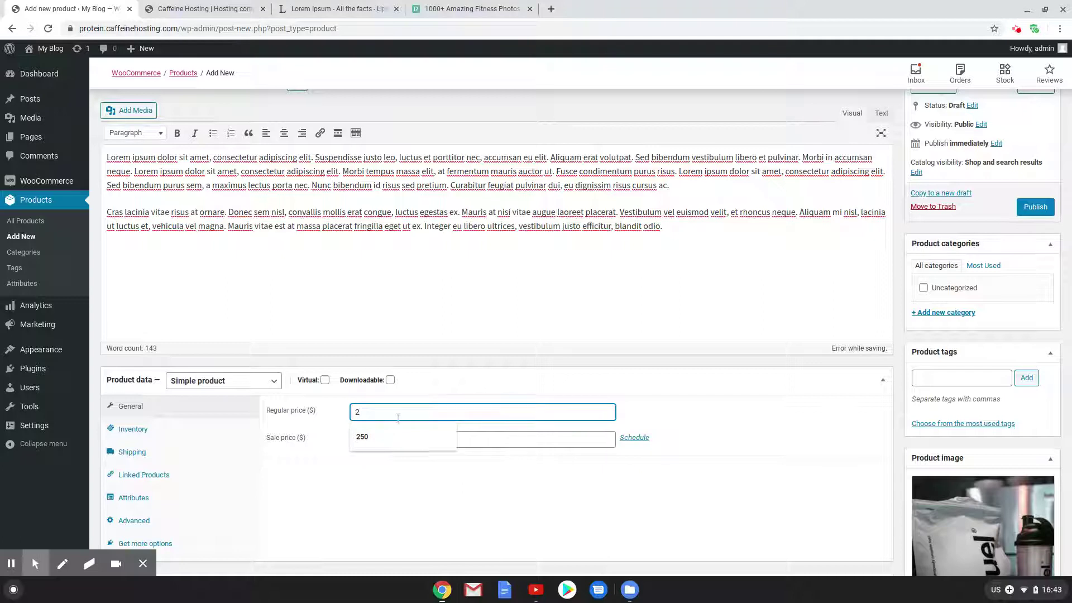
text(0)
Enable stock management with quantity 40 and a low-stock threshold of 11
scroll(292, 400, down, 1)
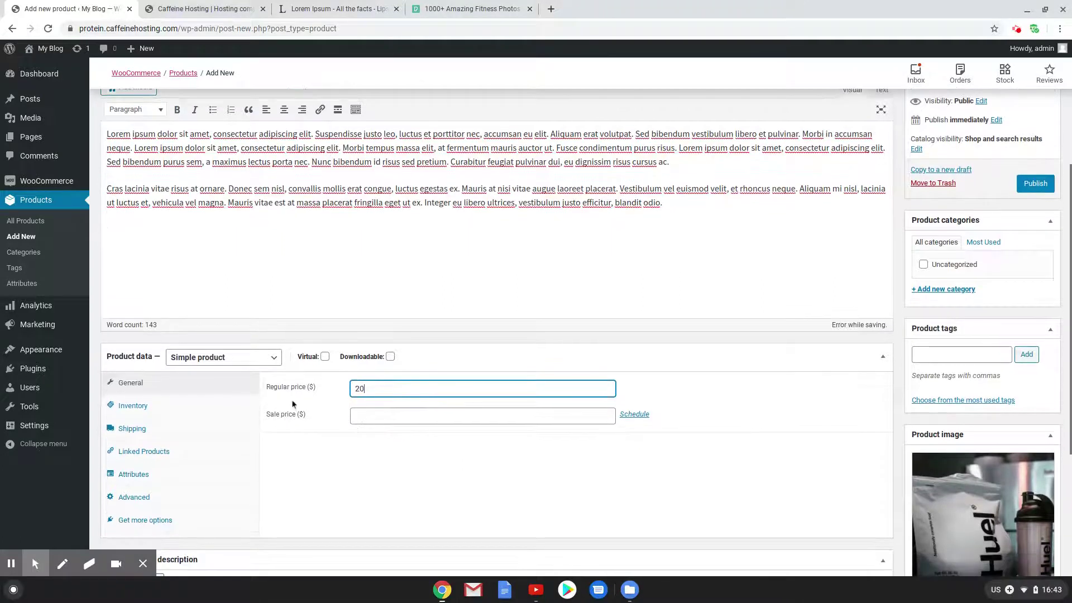
click(143, 408)
click(354, 415)
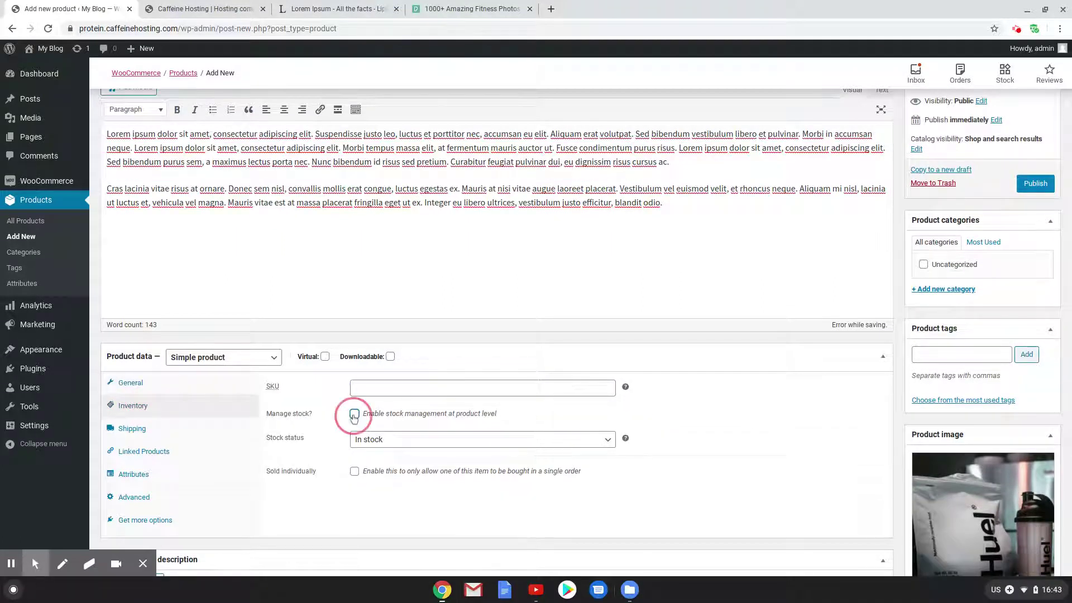
click(355, 439)
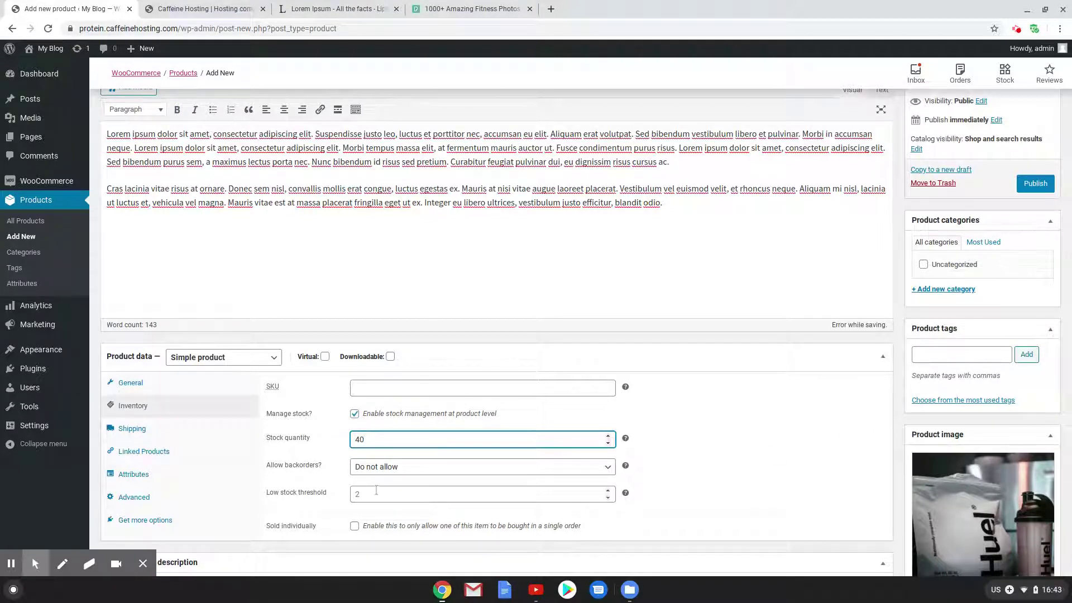
click(373, 491)
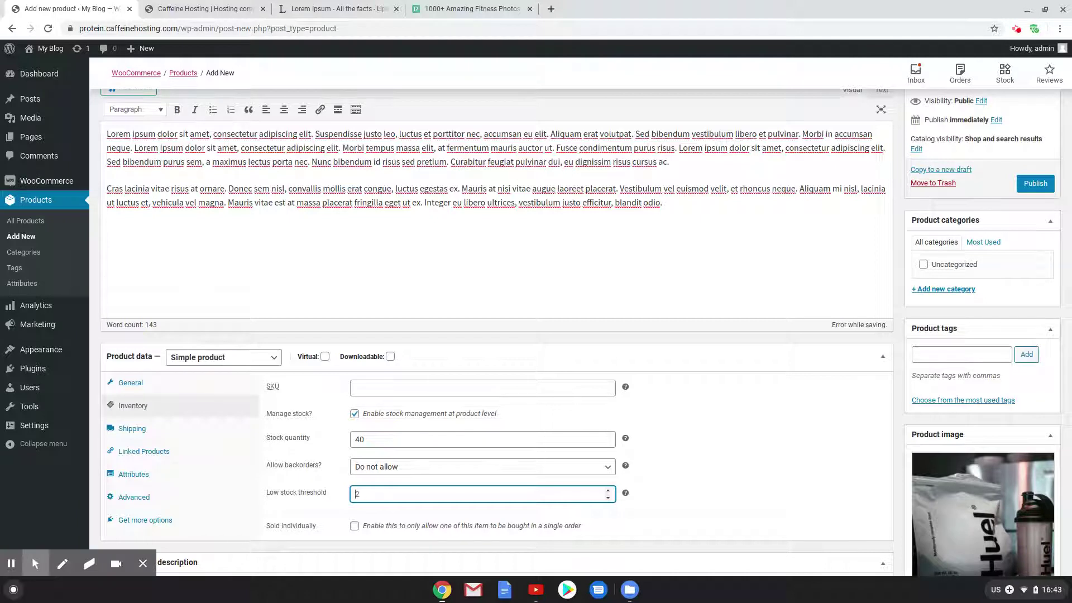
text(11)
double_click(372, 494)
Create a new 'Protein' product category and assign it to the product
click(956, 293)
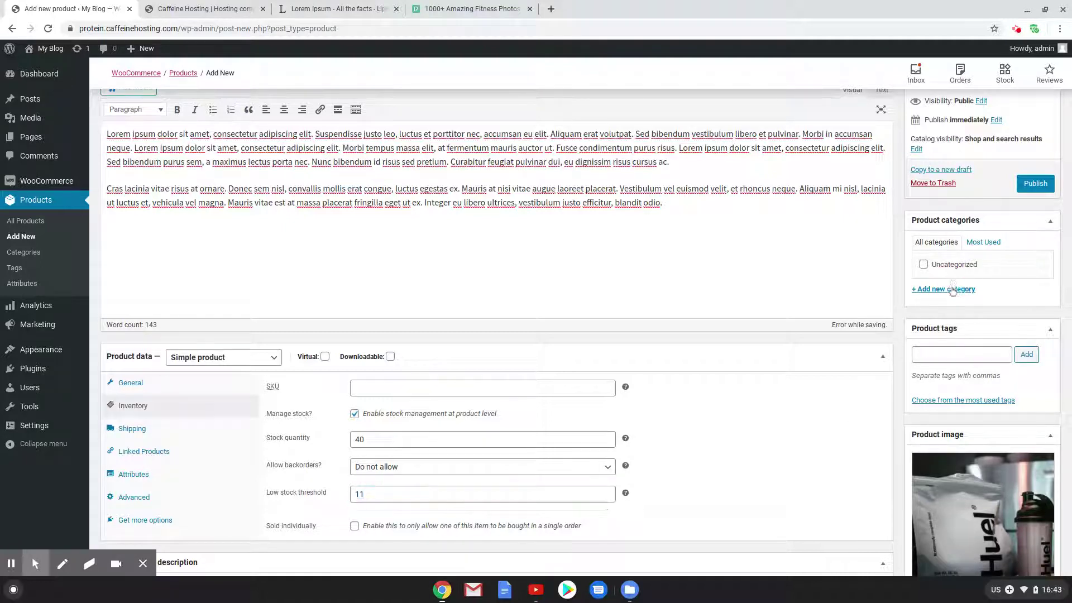
text(Pr)
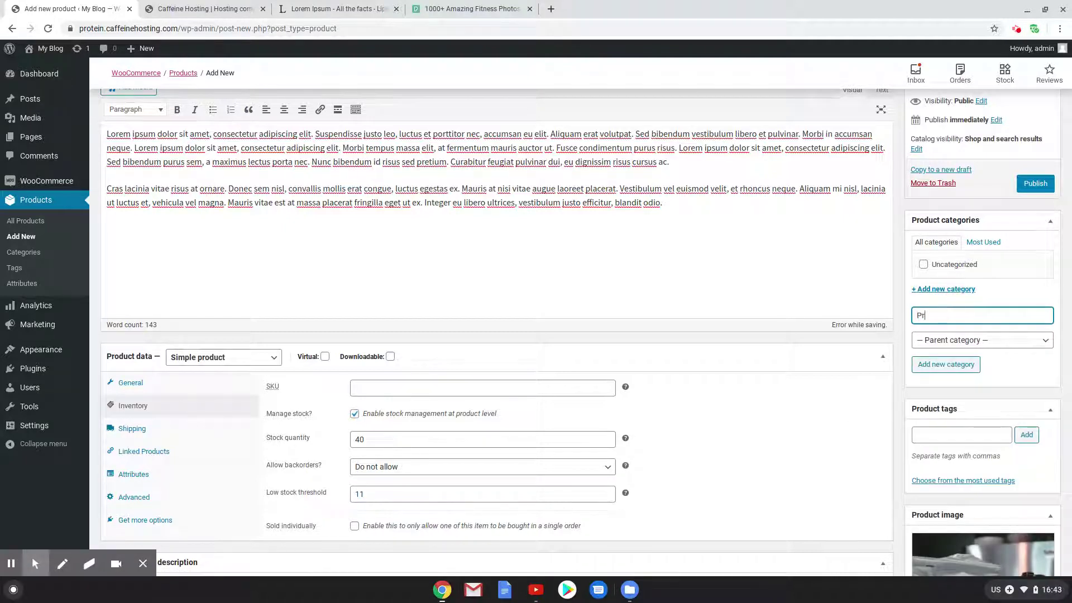
text(otein)
click(955, 365)
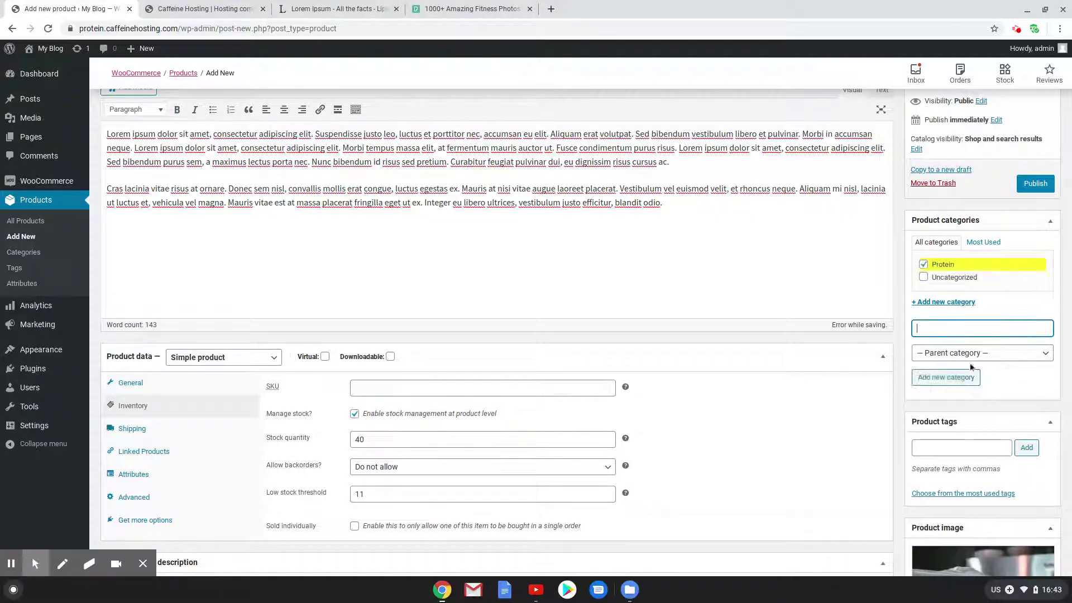
scroll(407, 364, down, 4)
scroll(392, 329, up, 3)
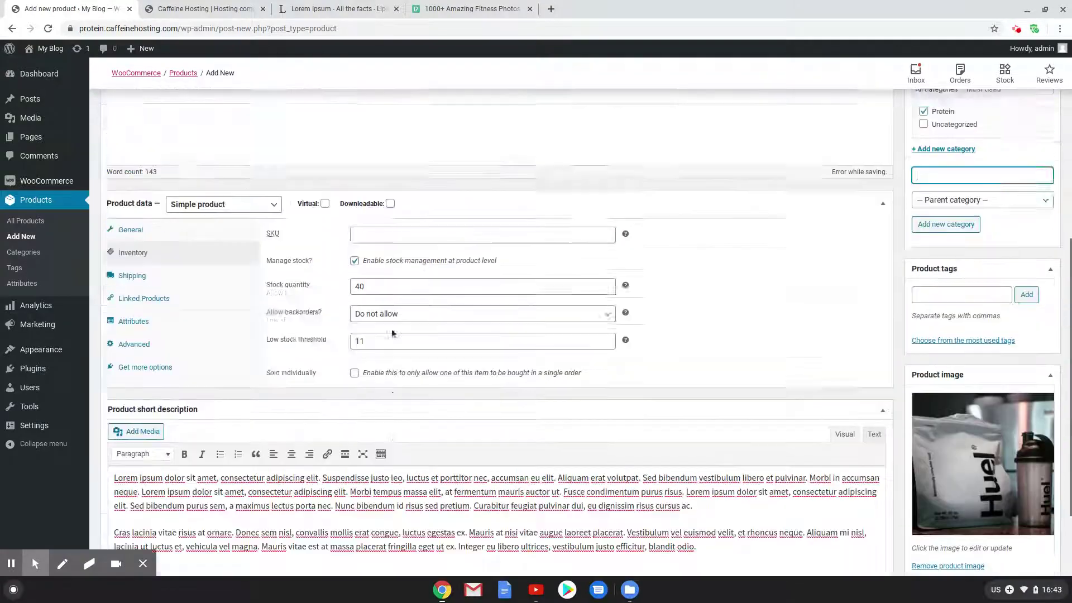
click(132, 383)
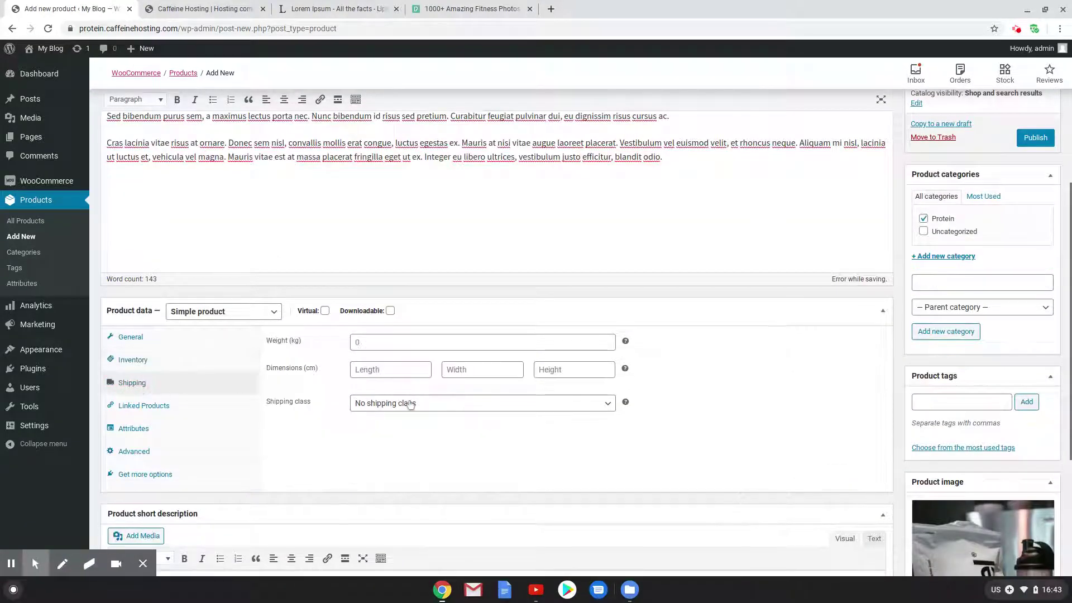
Assign the 500g shipping class and publish the product as Huel Protein 500g
click(398, 403)
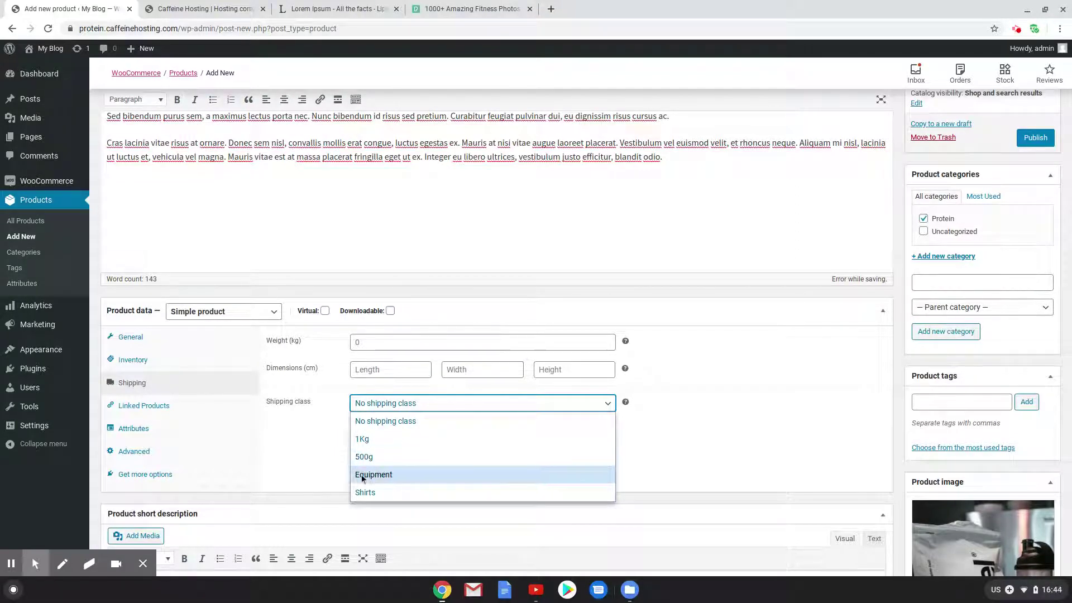
click(367, 461)
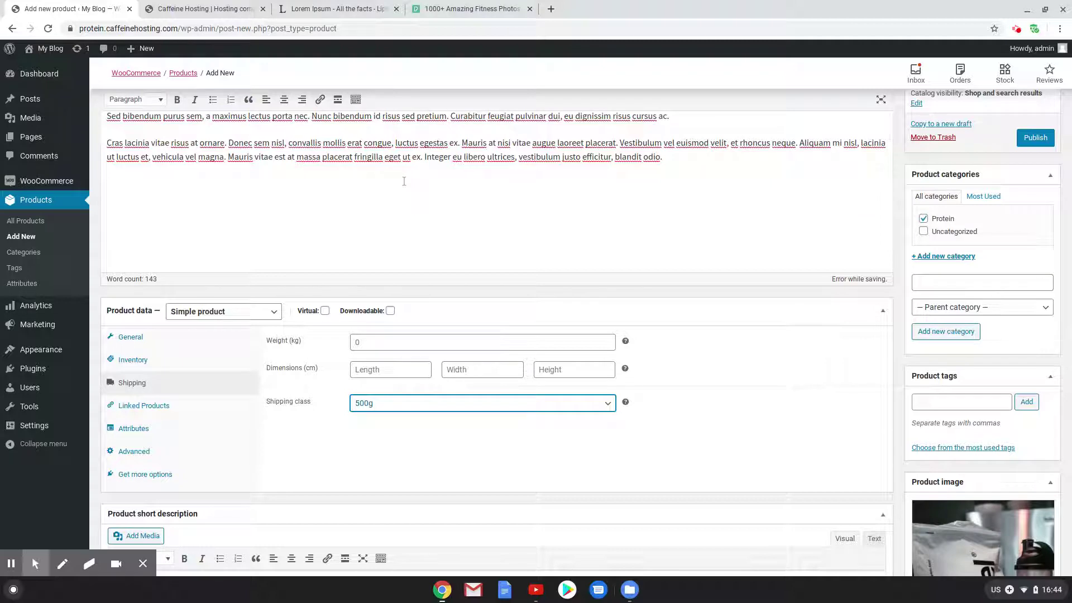
click(1037, 140)
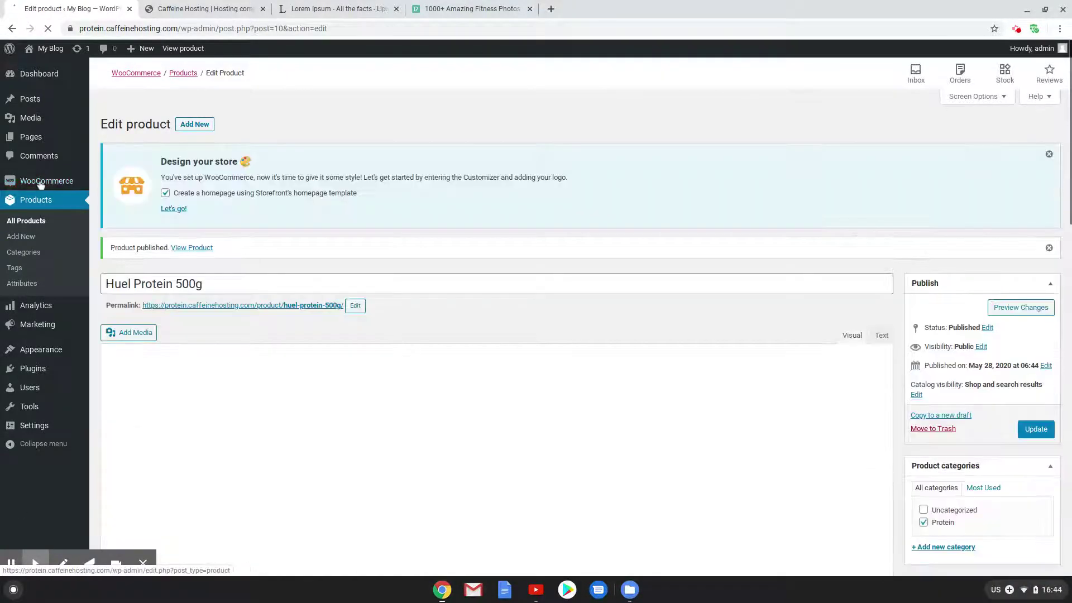
Open WooCommerce Settings > Shipping in a new tab and drag Brisbane below Australia
mouse_move(52, 182)
right_click(111, 261)
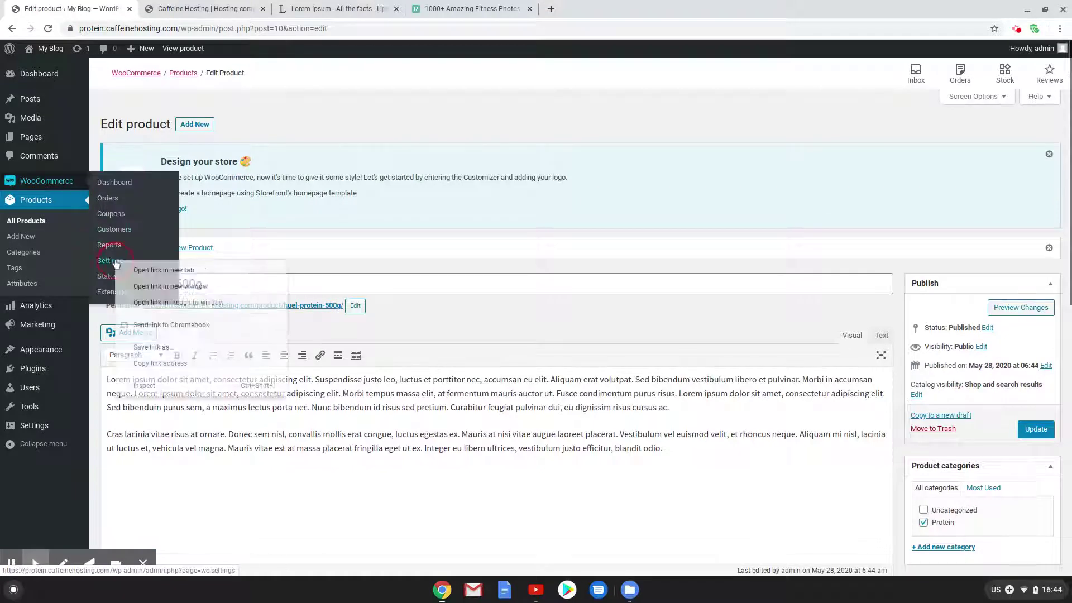
click(146, 271)
click(180, 9)
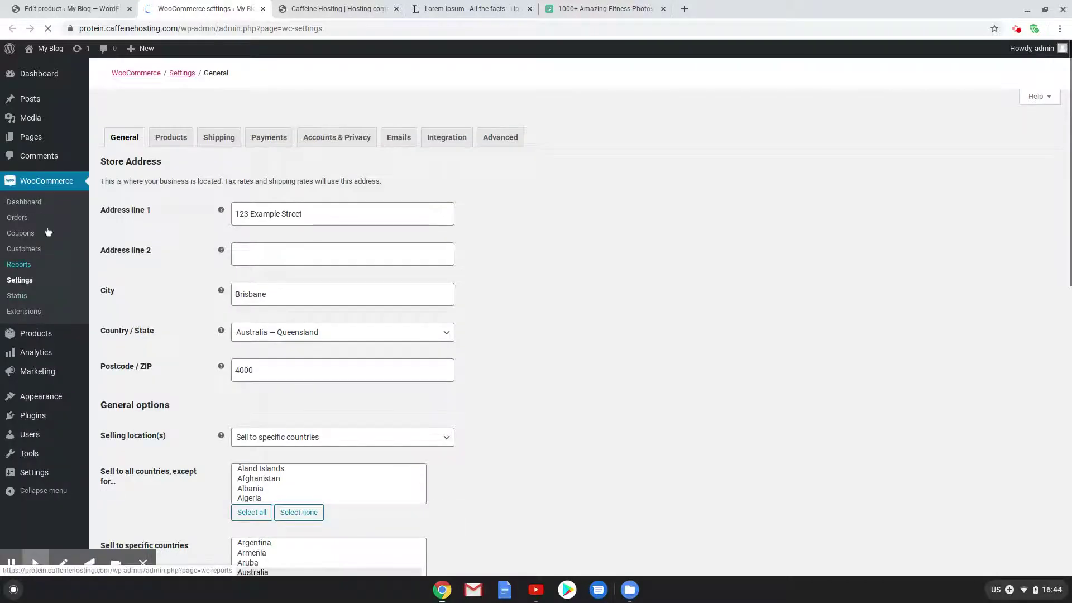
click(218, 140)
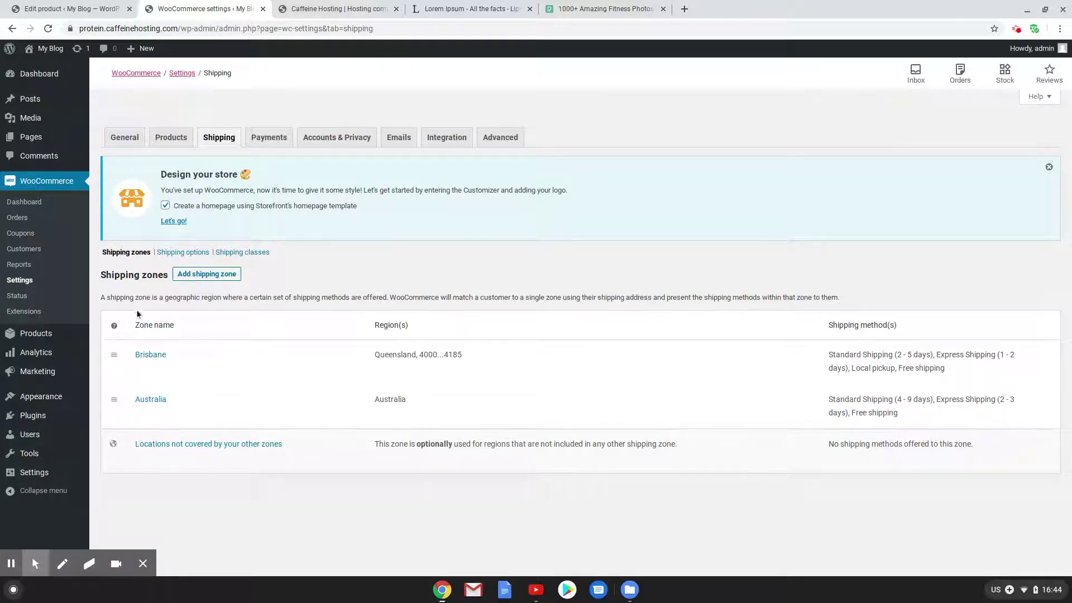
drag(114, 355, 123, 415)
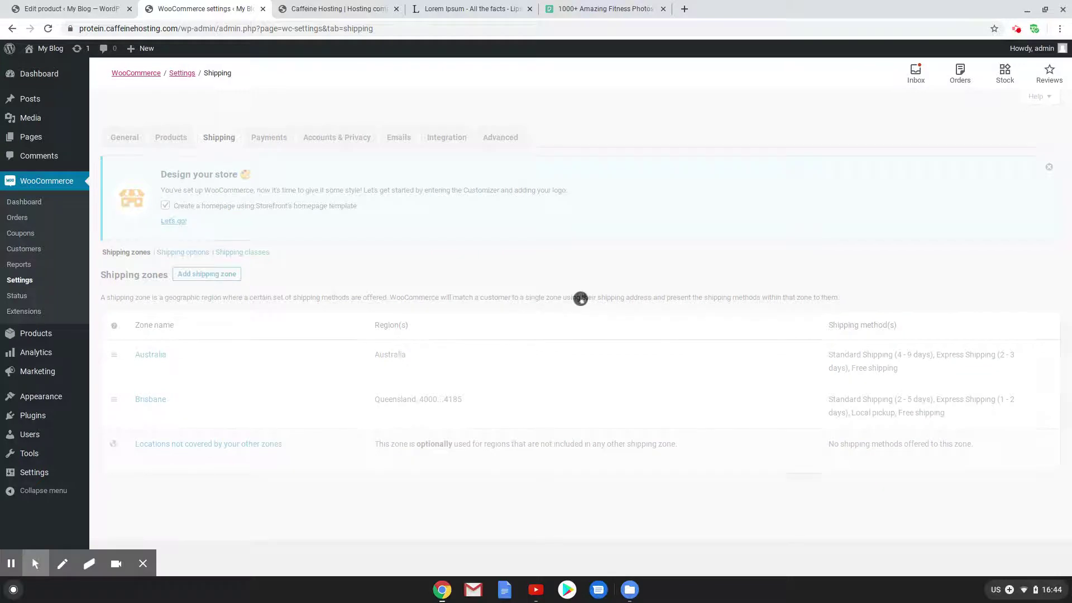
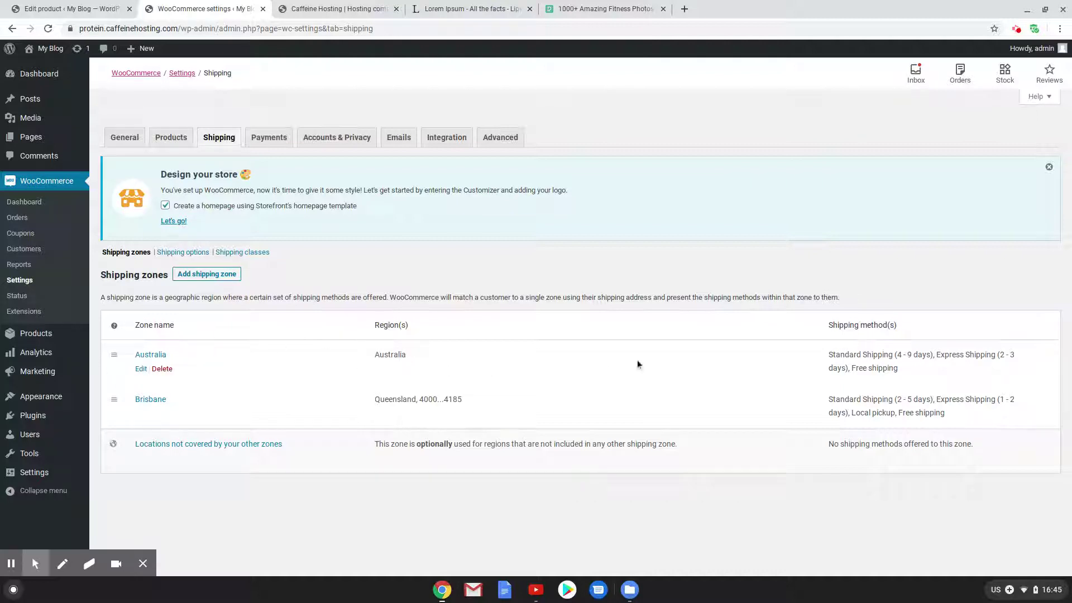
Drag Brisbane above Australia in Shipping zones, compare both zones' methods, and return to the product
drag(898, 370, 814, 354)
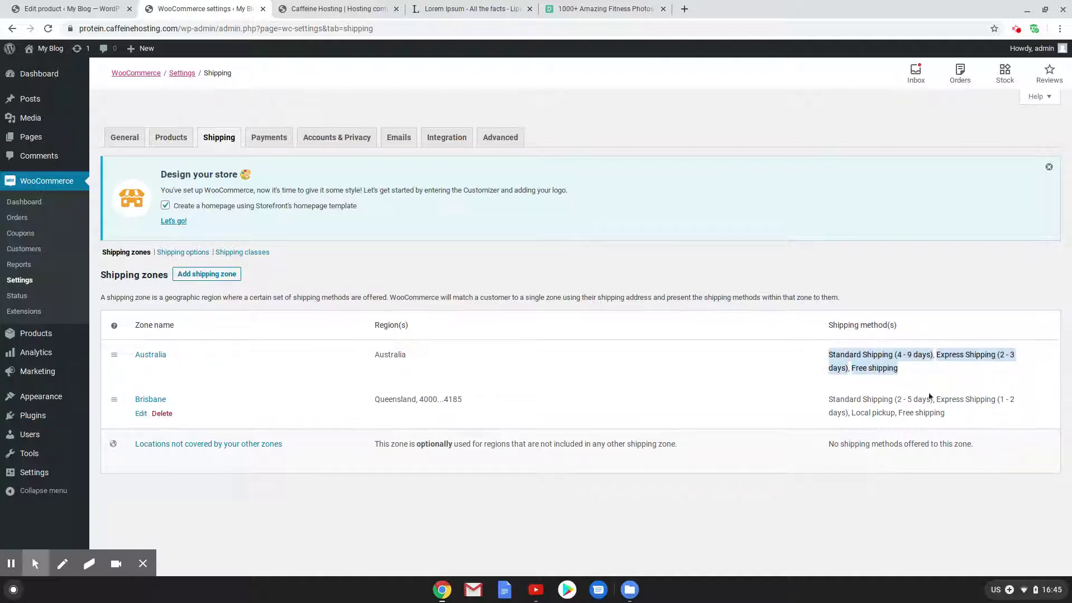
drag(857, 414, 891, 413)
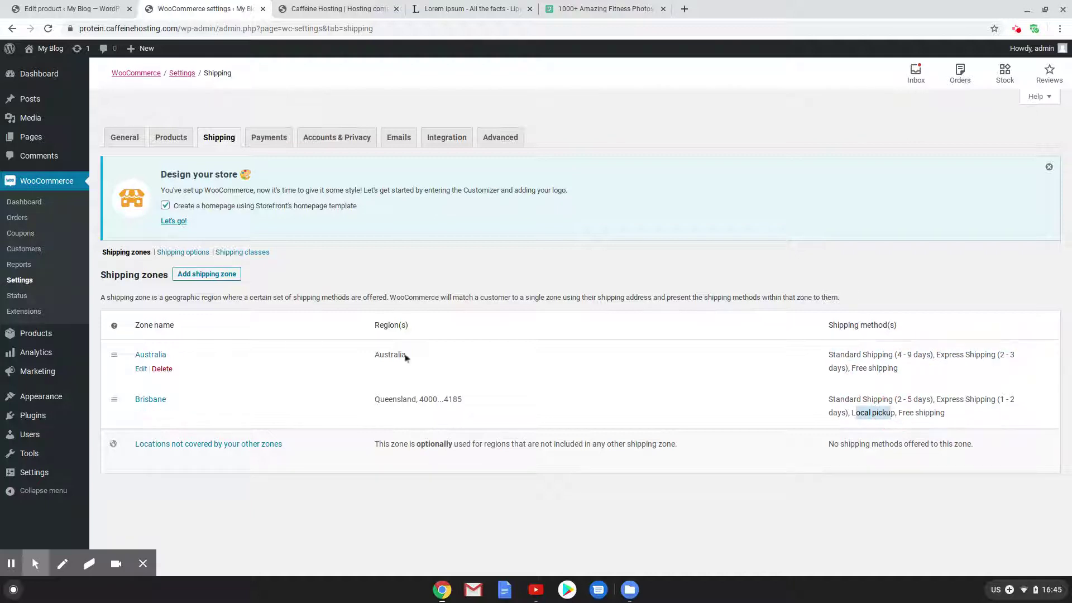
drag(113, 404, 112, 350)
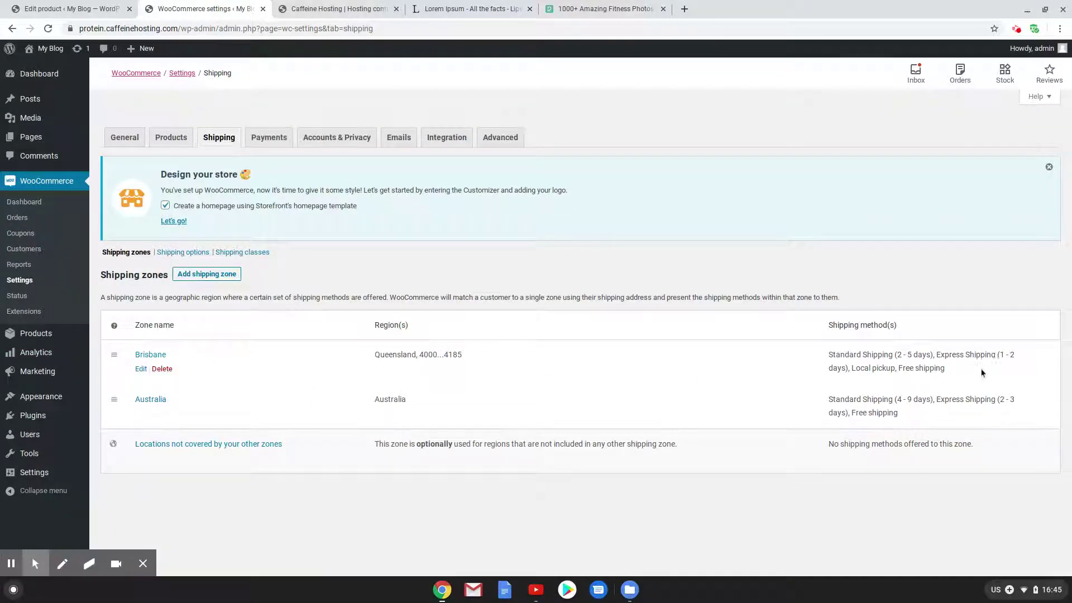
drag(948, 369, 770, 360)
click(307, 350)
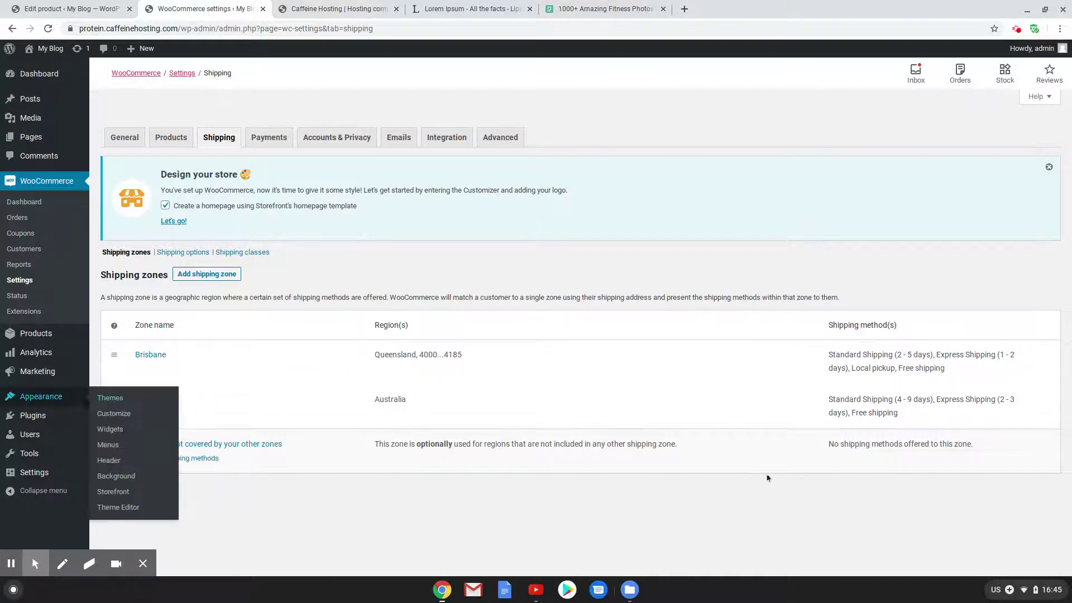
drag(918, 418, 777, 391)
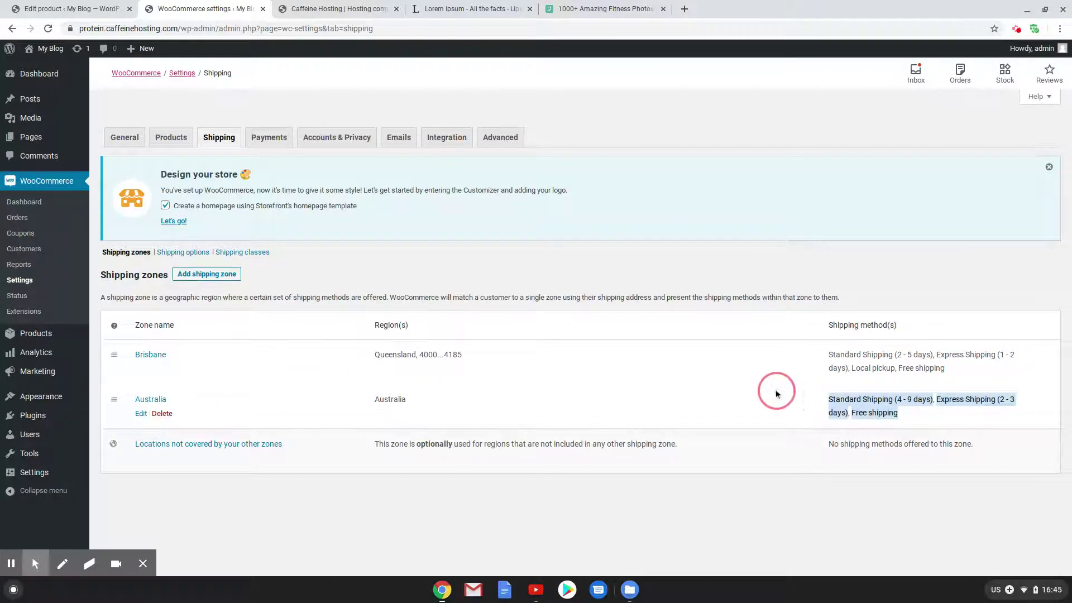
click(673, 518)
click(67, 8)
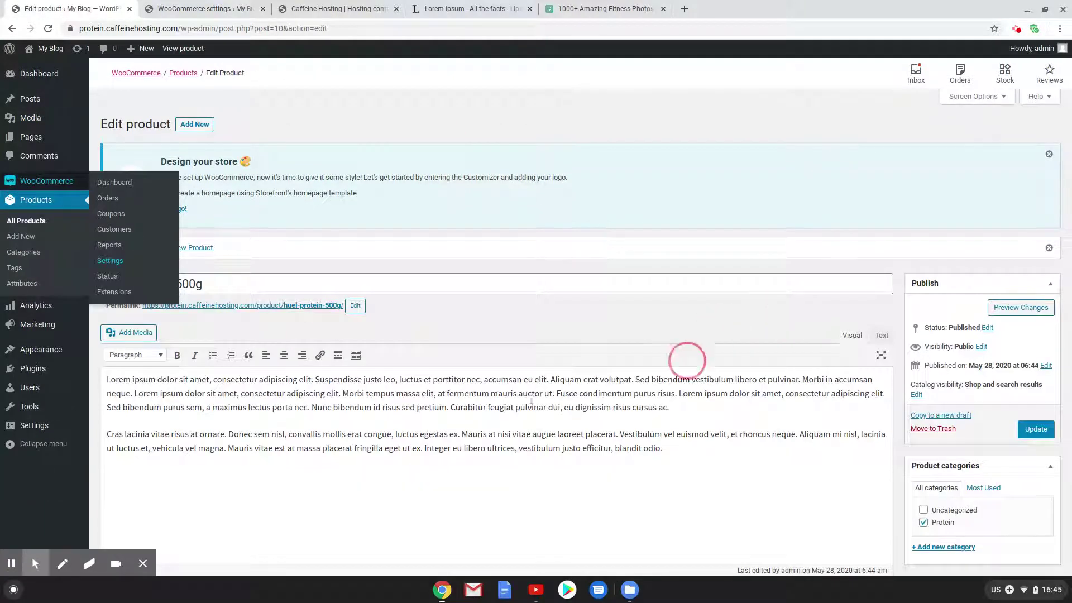
Update the Huel Protein 500g product and start a new product from + New > Product
click(165, 7)
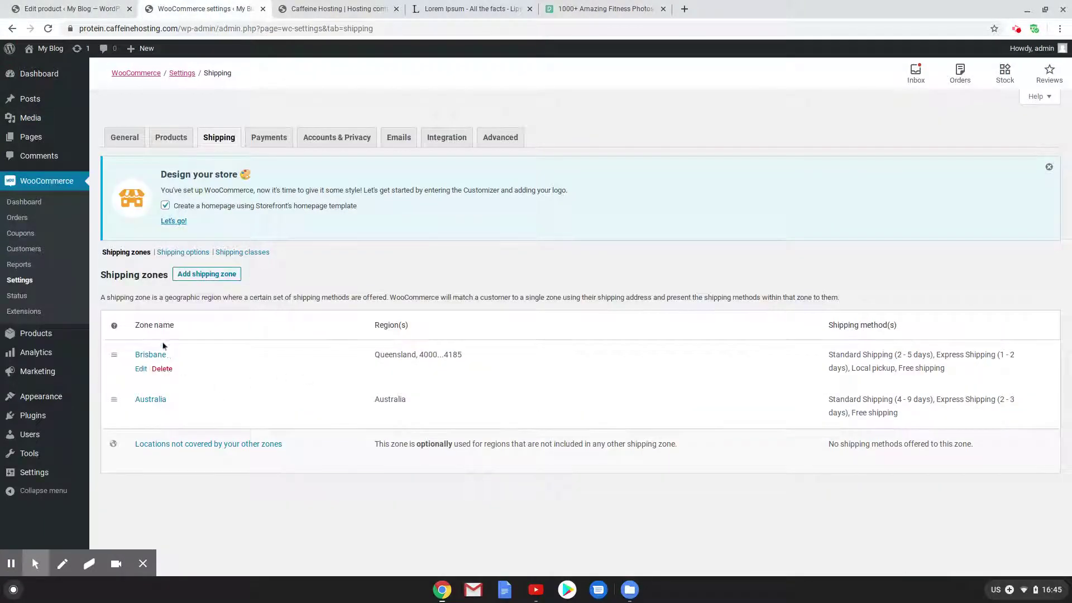
click(29, 4)
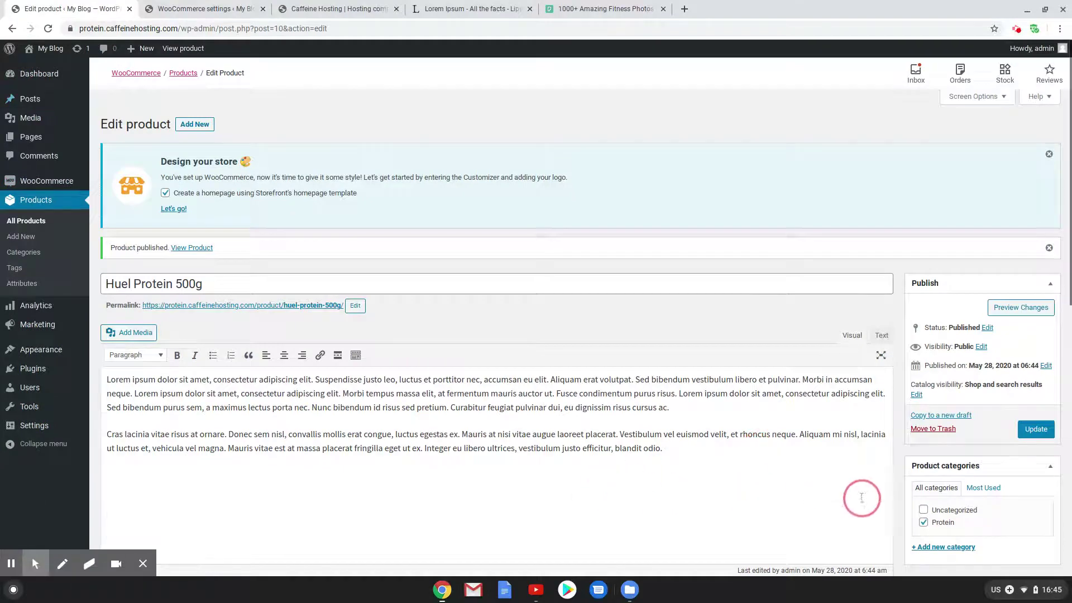
scroll(894, 425, down, 3)
click(1036, 224)
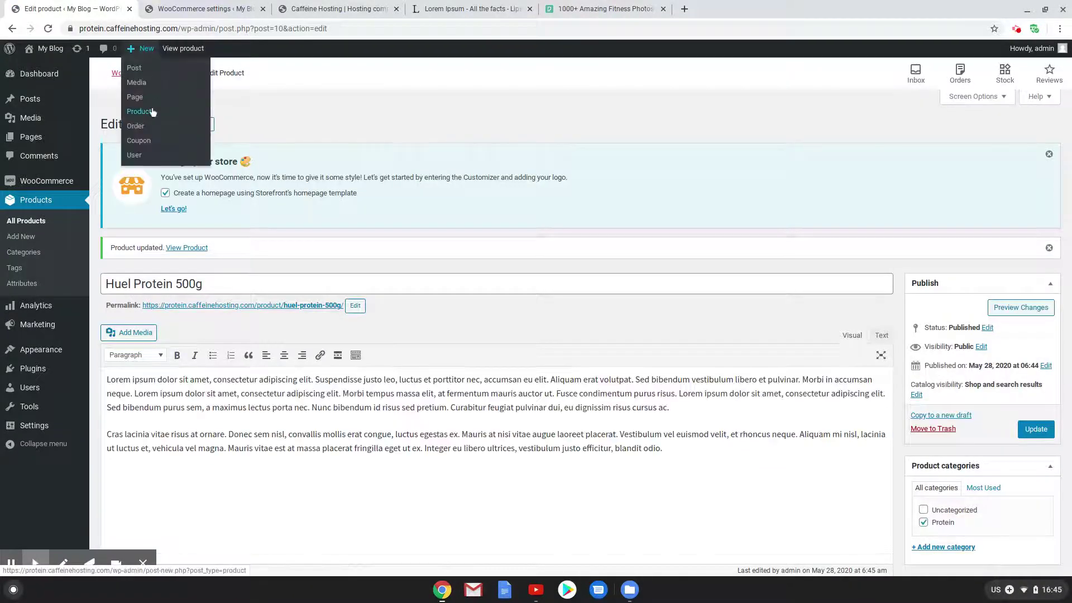
click(201, 125)
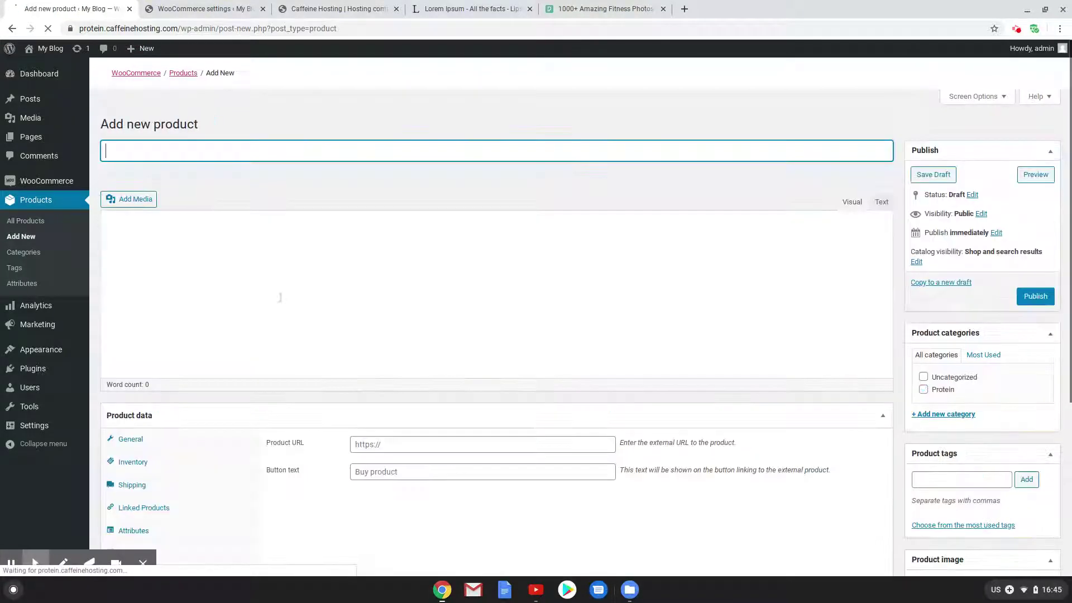
Title the product Huel 1 Kg and paste placeholder text into both descriptions
text(Huel 1 Kg)
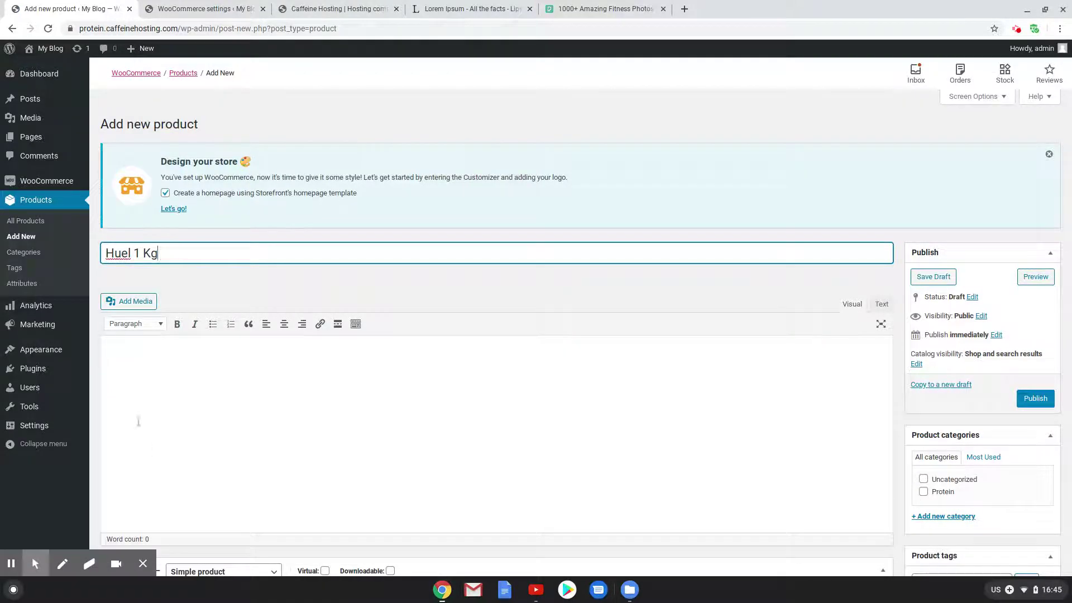
click(213, 432)
key(ctrl+v)
scroll(239, 467, down, 8)
click(255, 452)
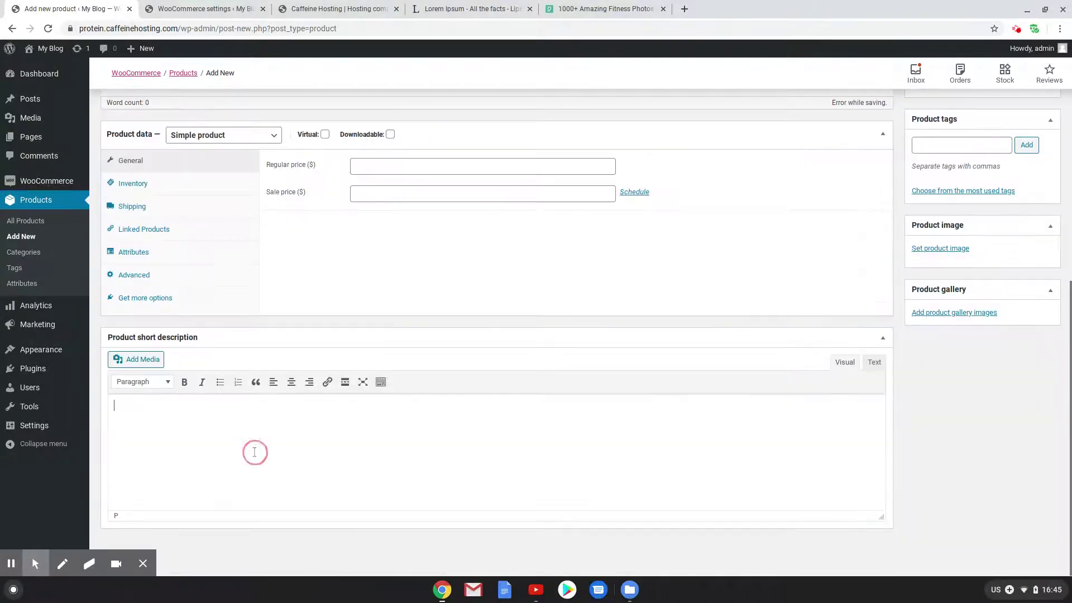
text(Lorem ipsum dolor sit amet, consectetur adipiscing elit. Suspendisse justo leo, luctus et porttitor nec, accumsan eu elit. Aliquam erat volutpat. Sed bibendum vestibulum libero et pulvinar. Morbi in accumsan neque. Lorem ipsum dolor sit amet, consectetur adipiscing elit. Morbi tempus massa elit, at fermentum mauris auctor ut. Fusce condimentum purus risus. Lorem ipsum dolor sit amet, consectetur adipiscing elit. Sed bibendum purus sem, a maximus lectus porta nec. Nunc bibendum id risus sed pretium. Curabitur feugiat pulvinar dui, eu dignissim risus cursus ac.  Cras lacinia vitae risus at ornare. Donec sem nisl, convallis mollis erat congue, luctus egestas ex. Mauris at nisi vitae augue laoreet placerat. Vestibulum vel euismod velit, et rhoncus neque. Aliquam mi nisl, lacinia ut luctus et, vehicula vel magna. Mauris vitae est at massa placerat fringilla eget ut ex. Integer eu libero ultrices, vestibulum justo efficitur, blandit odio.)
Set regular price 30 and manage stock with quantity 40 and low-stock threshold 13
click(396, 166)
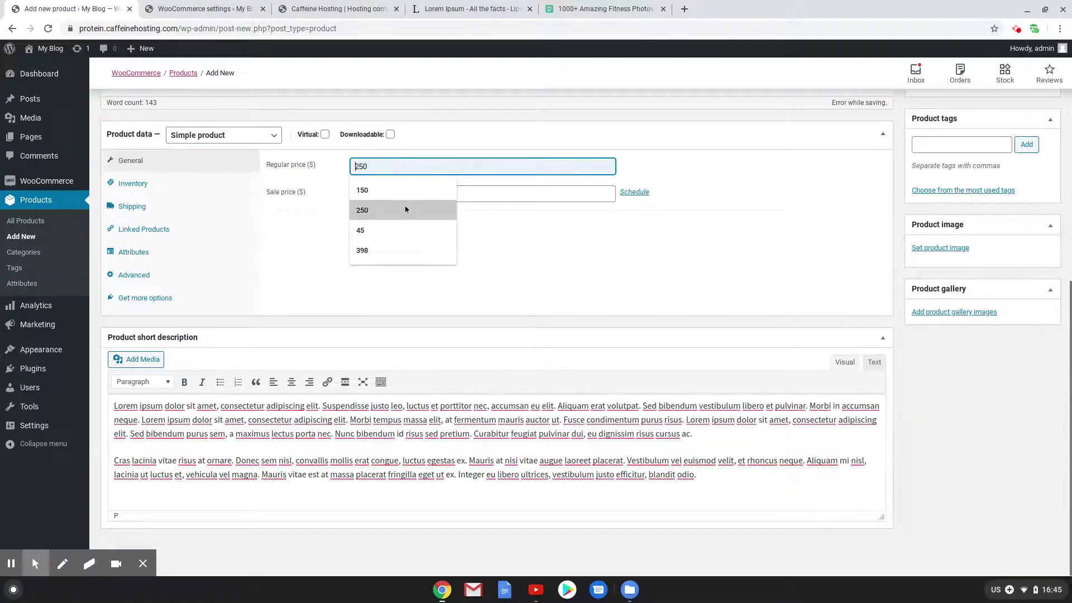
text(30)
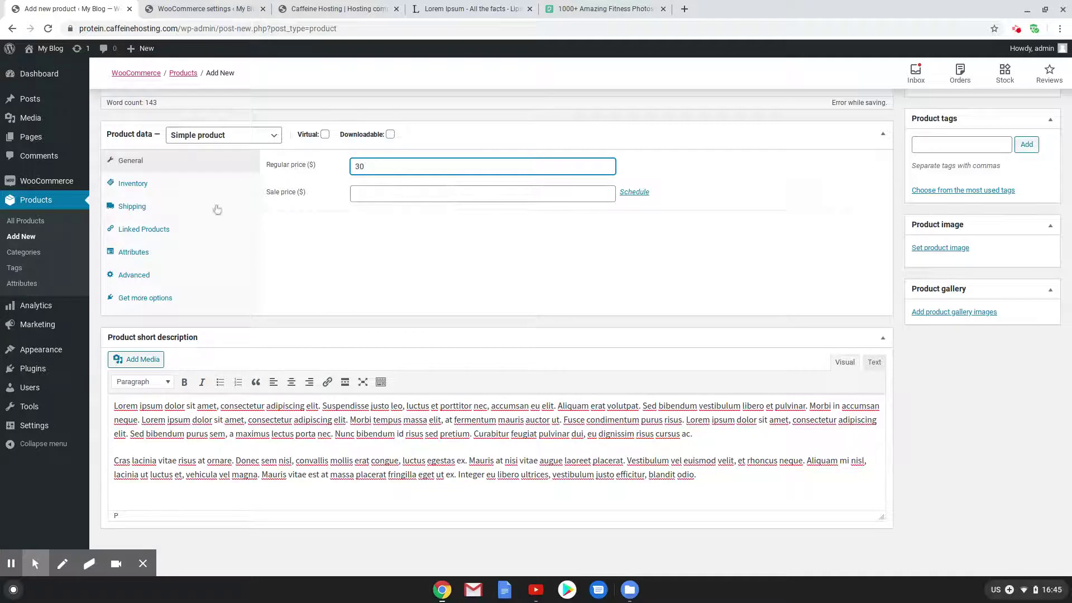
click(169, 183)
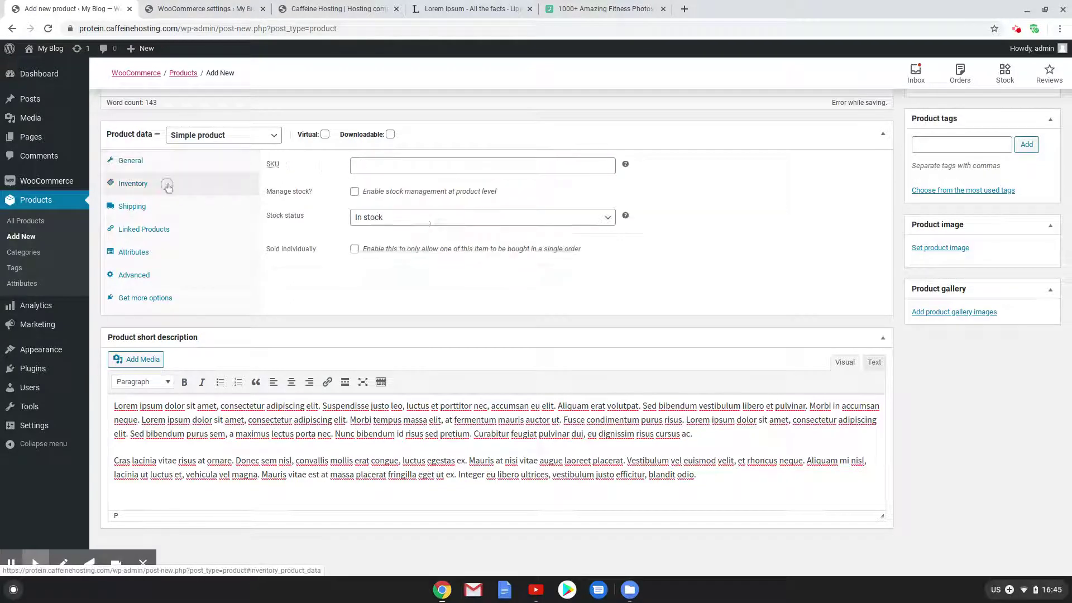
click(355, 192)
click(360, 217)
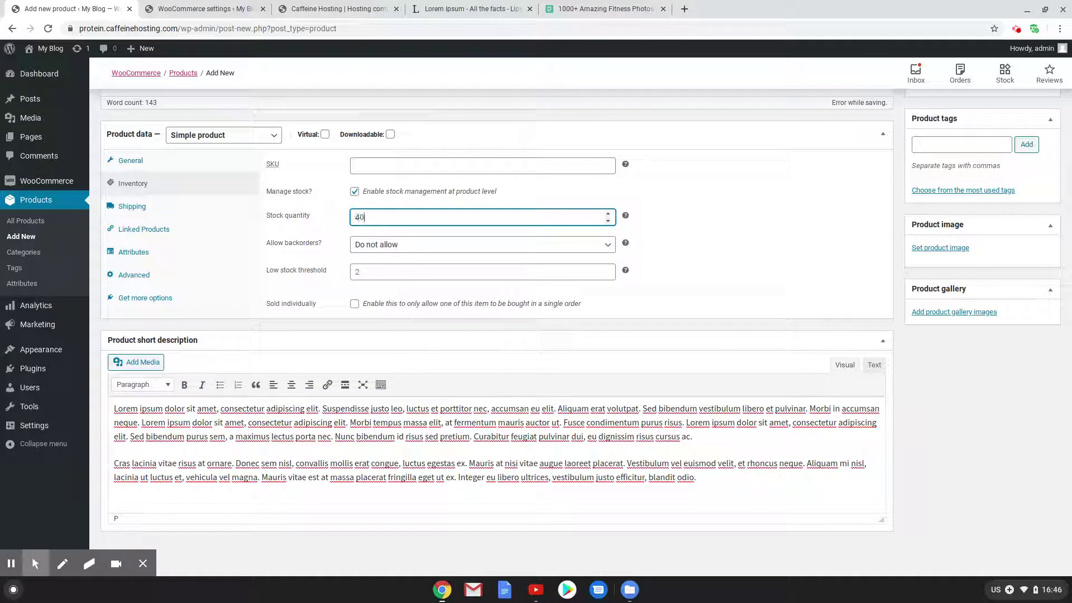
click(352, 270)
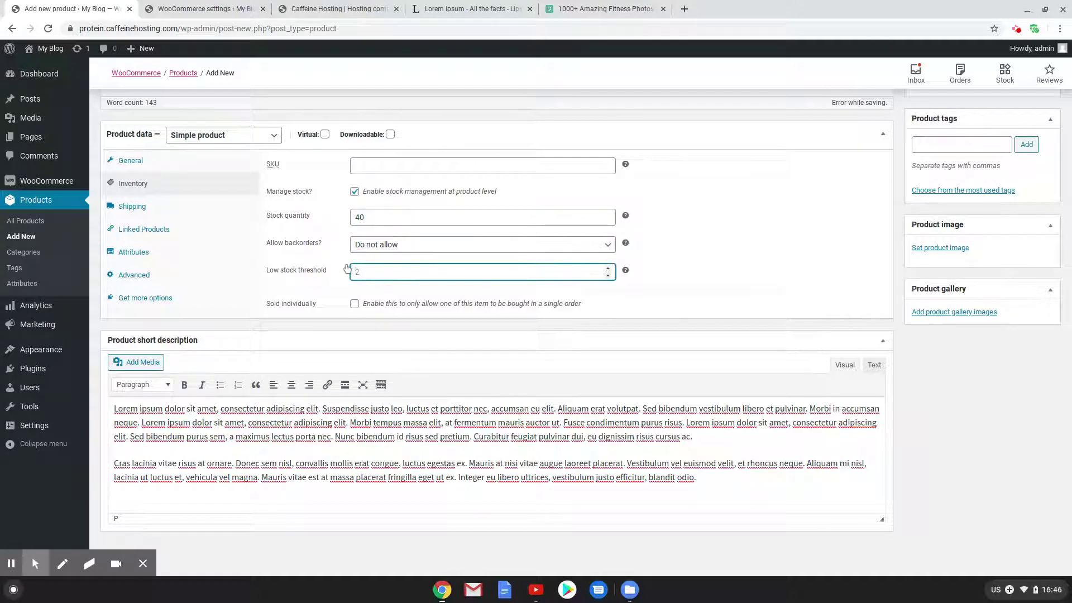
text(13)
Set the Huel photo from the media library as the product image
click(940, 248)
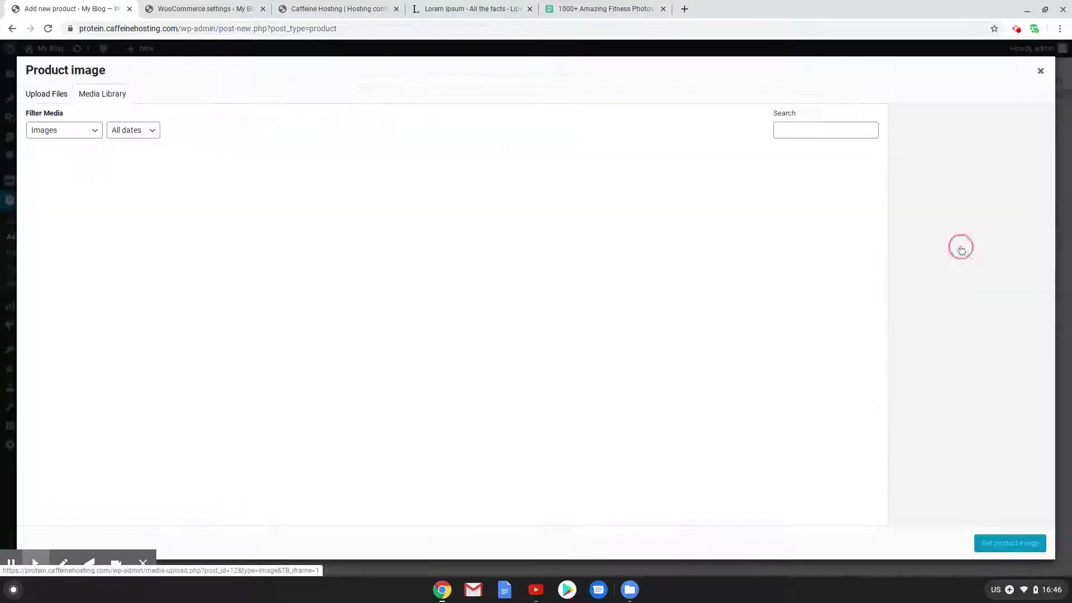
click(96, 193)
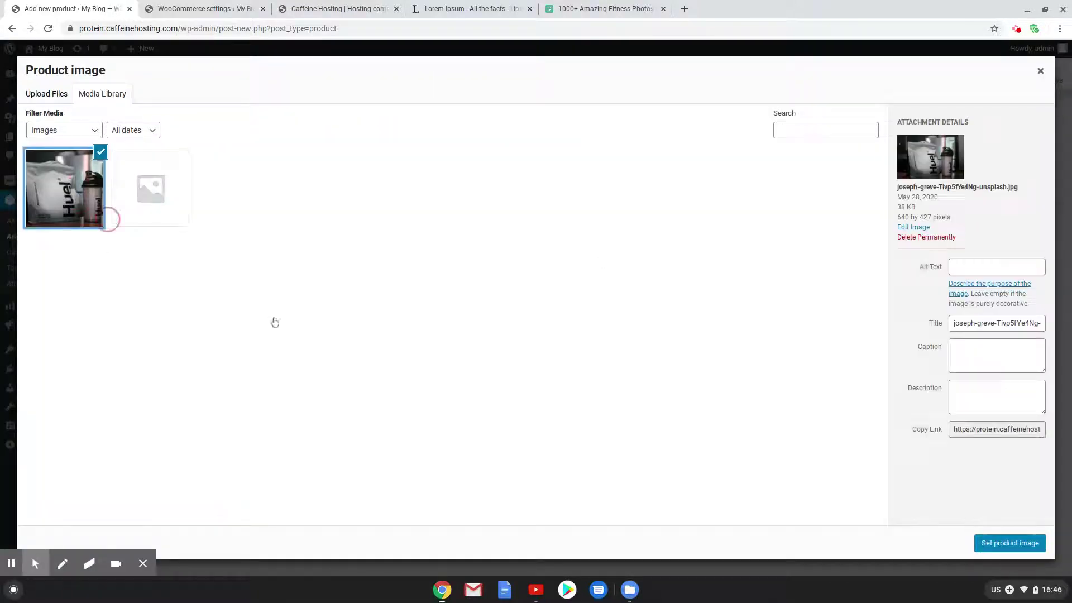
click(1010, 542)
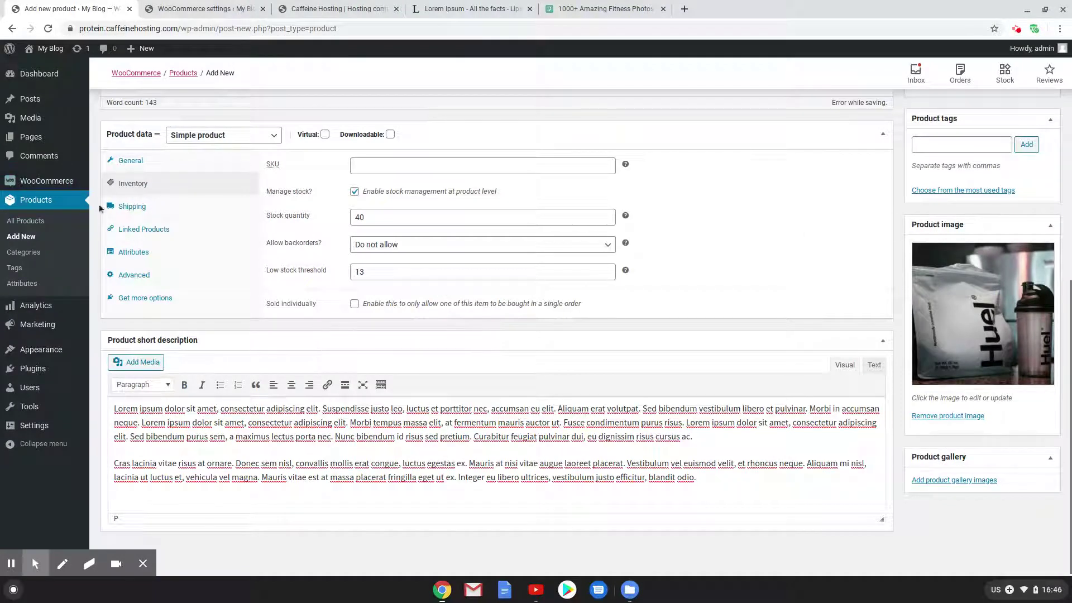
Assign the 1Kg shipping class and Protein category, then publish Huel 1 Kg
click(132, 207)
click(468, 226)
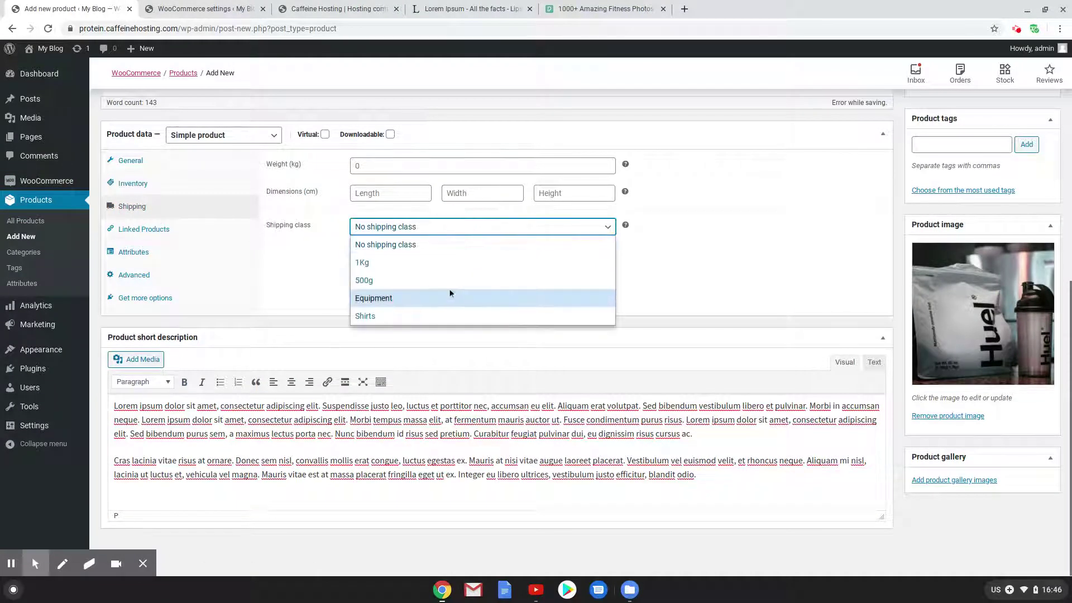
click(420, 265)
scroll(899, 410, up, 4)
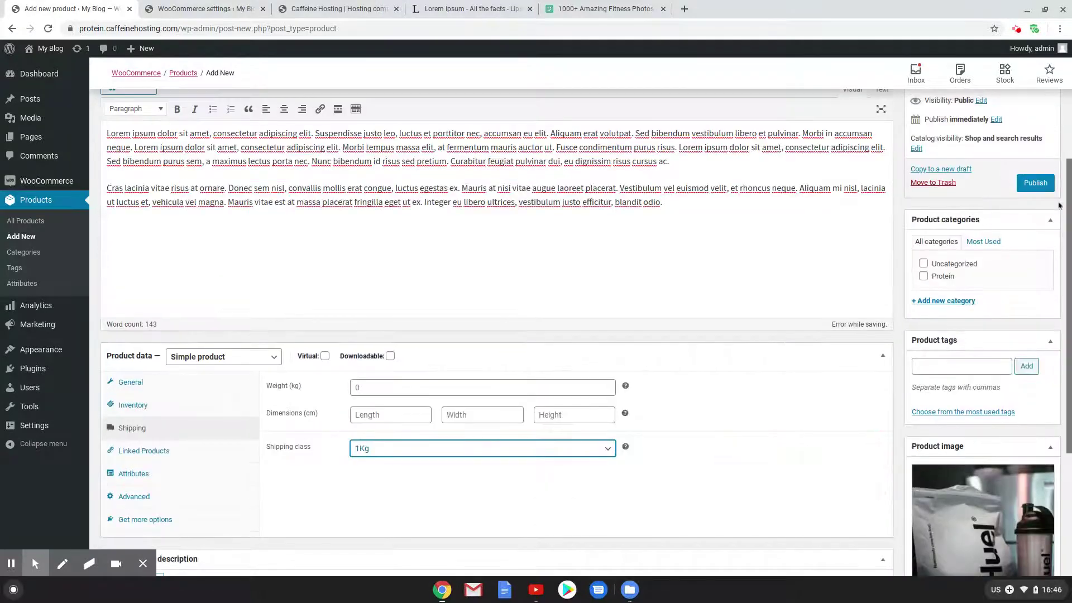
click(924, 278)
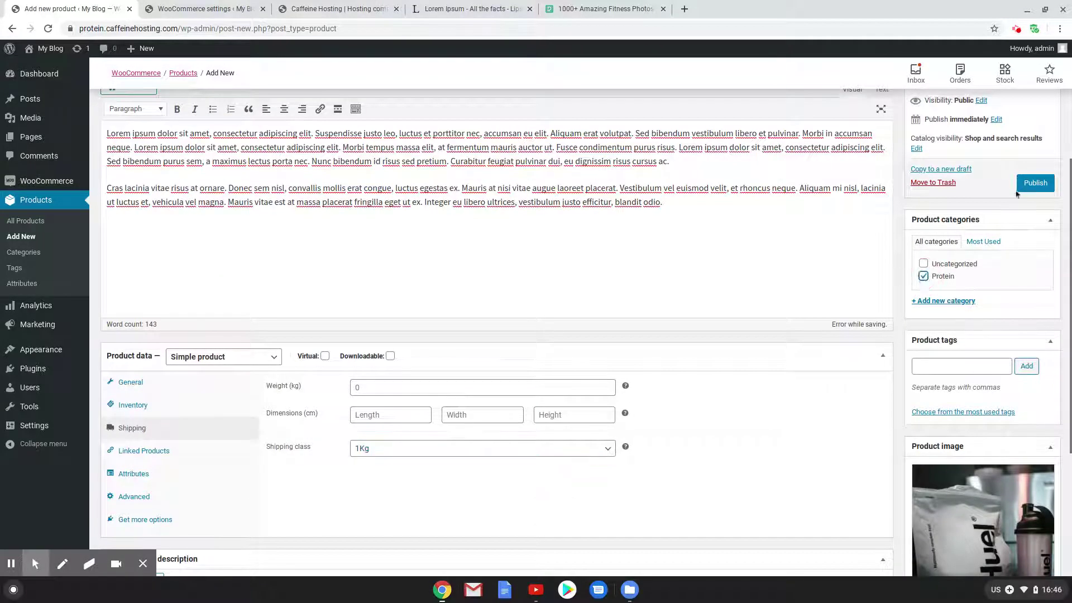
click(1033, 183)
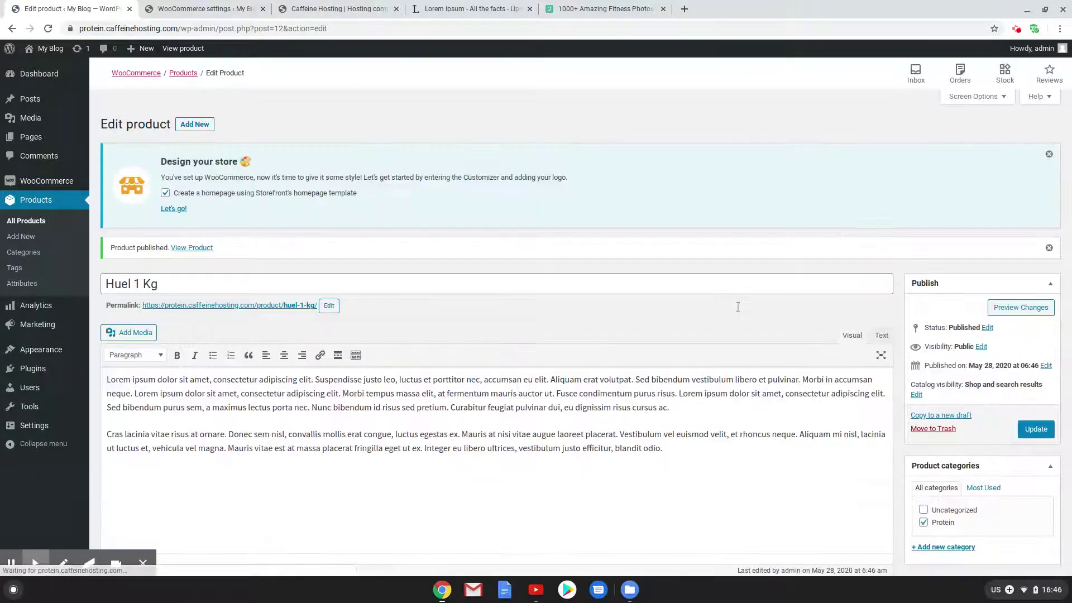
Open a fresh Add new product page with the Add New button
click(211, 123)
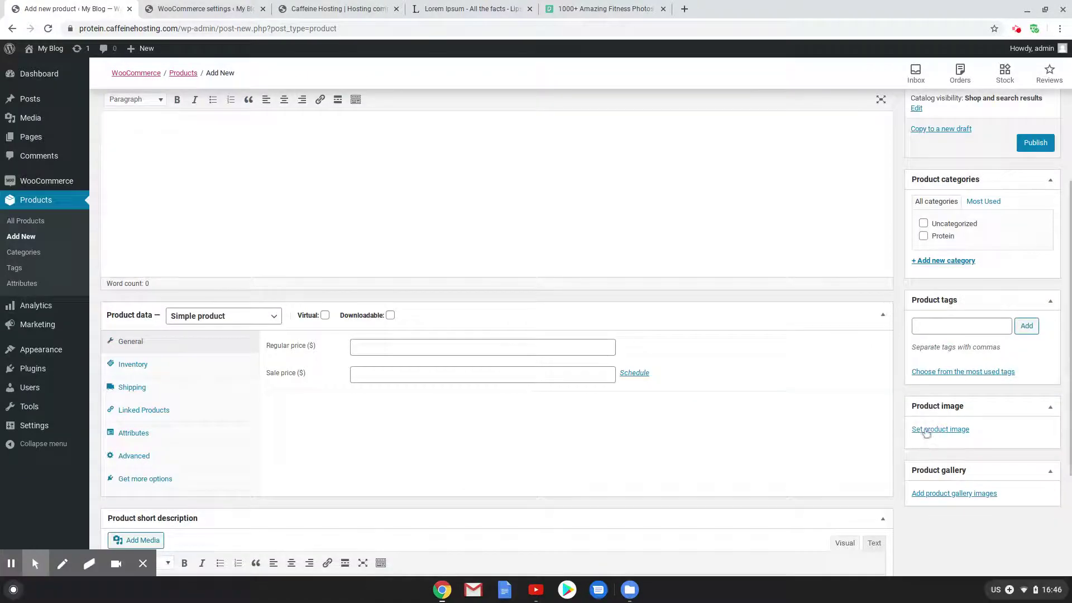
Upload lyfe-fuel-sLDEwEVySG4-unsplash.jpg and set it as the new product's image
click(926, 431)
click(33, 96)
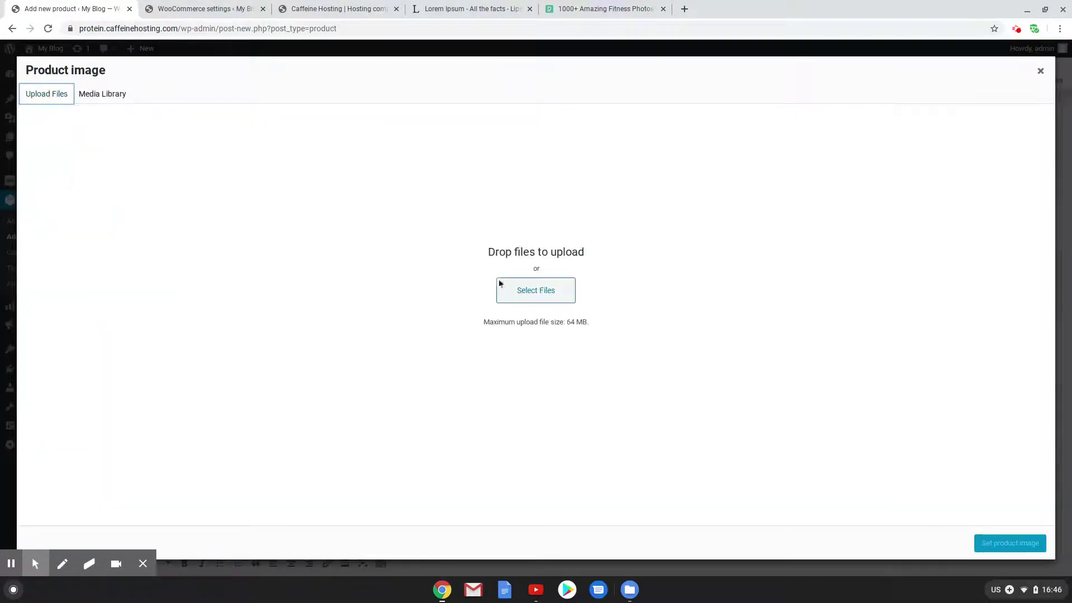
click(503, 285)
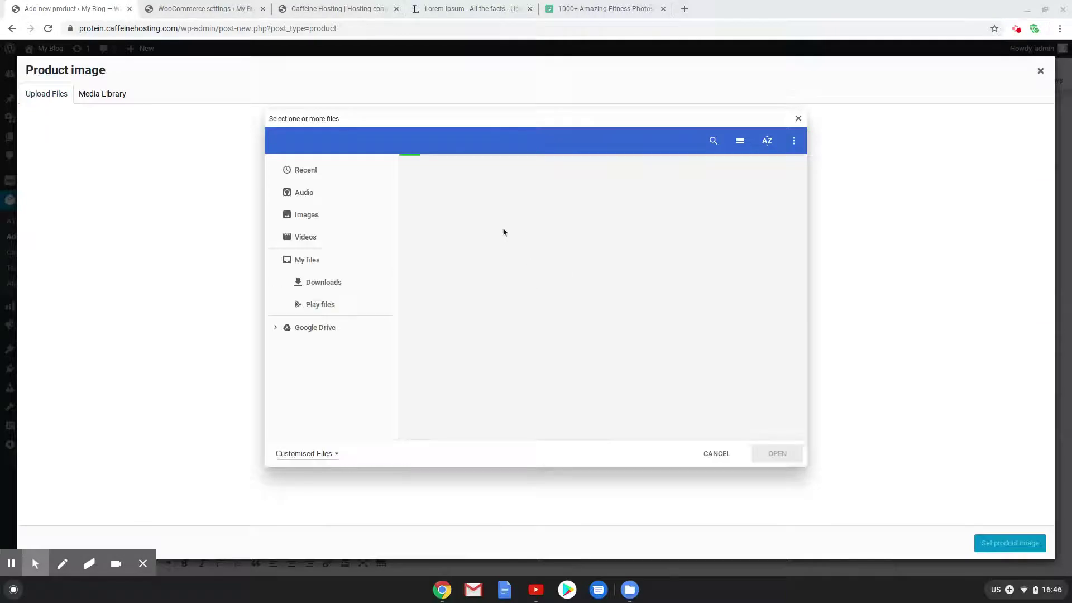
scroll(600, 311, down, 5)
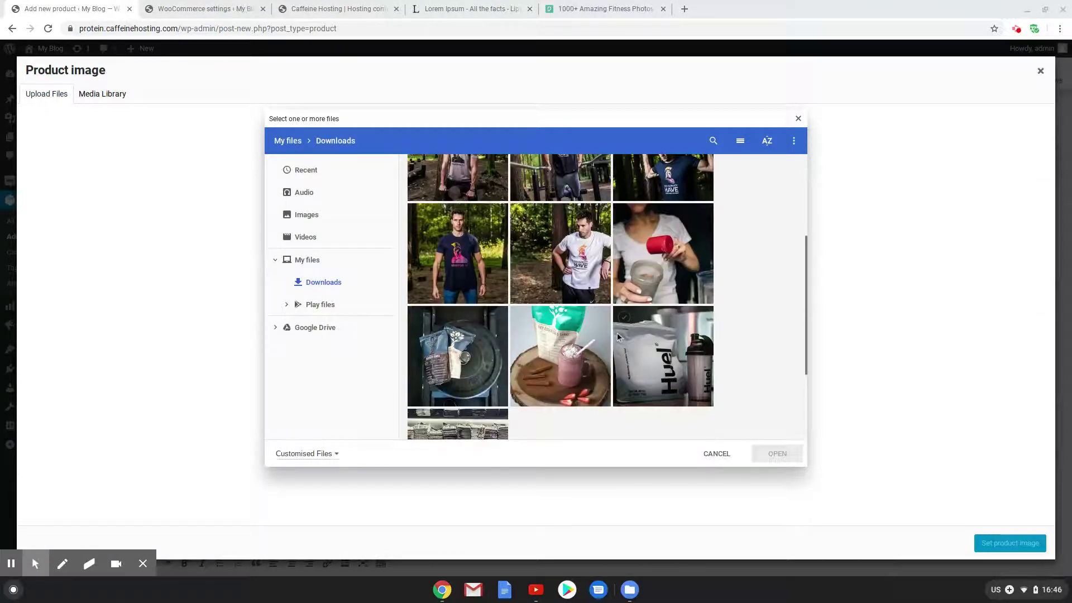
click(458, 231)
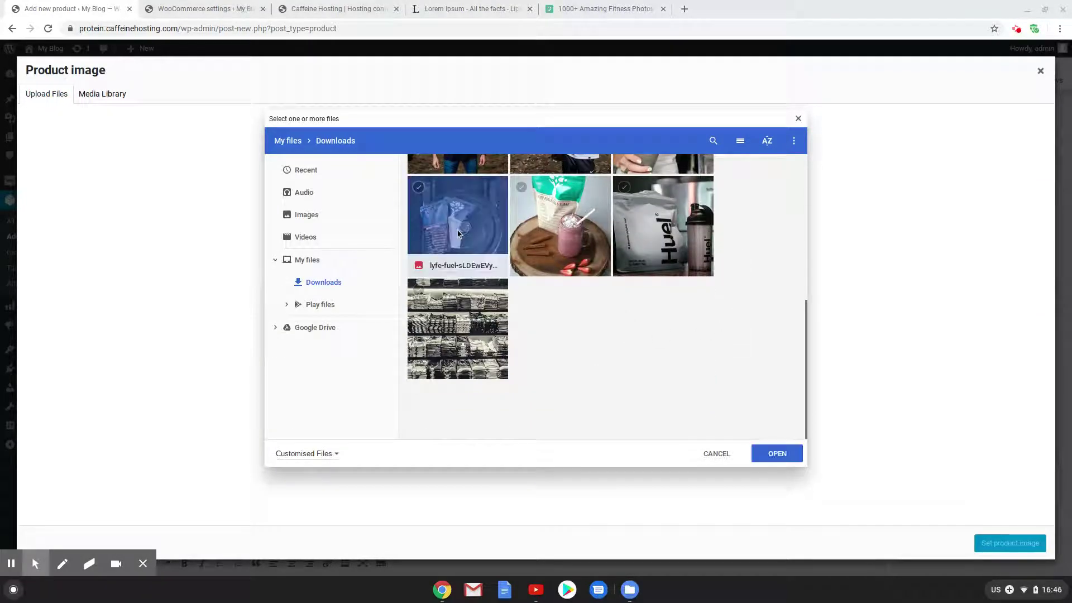
click(782, 455)
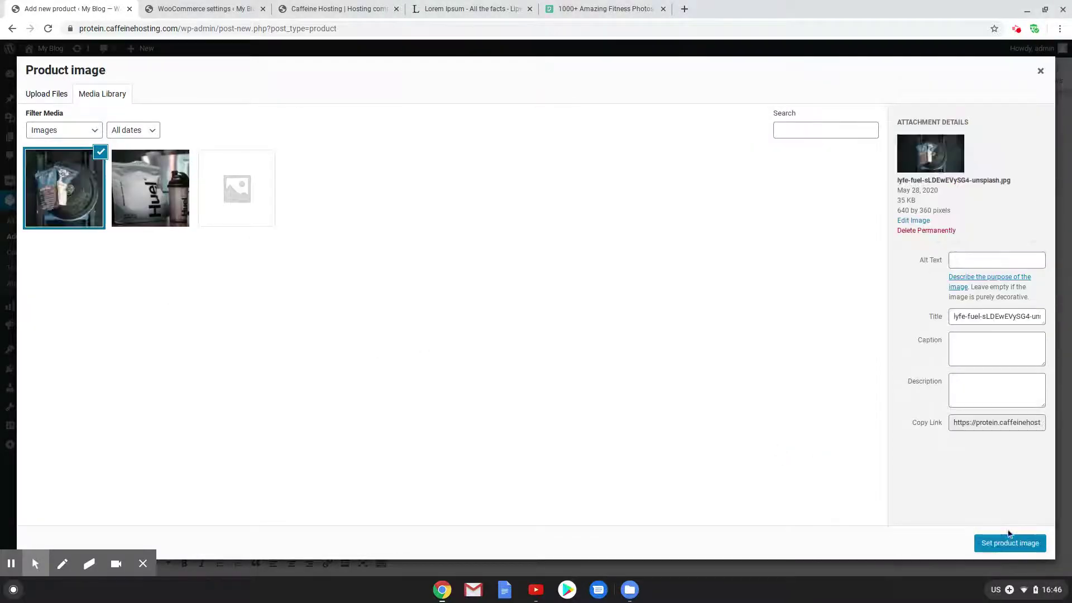
click(1010, 541)
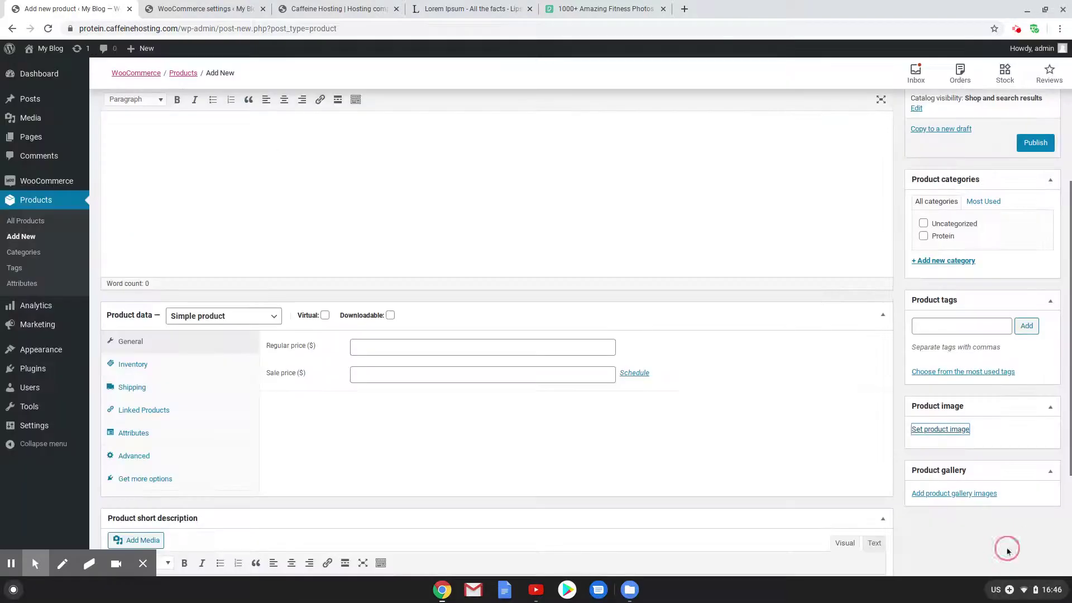
scroll(635, 396, up, 4)
Name the product Lyfe 500g and paste lorem ipsum into both descriptions
click(364, 243)
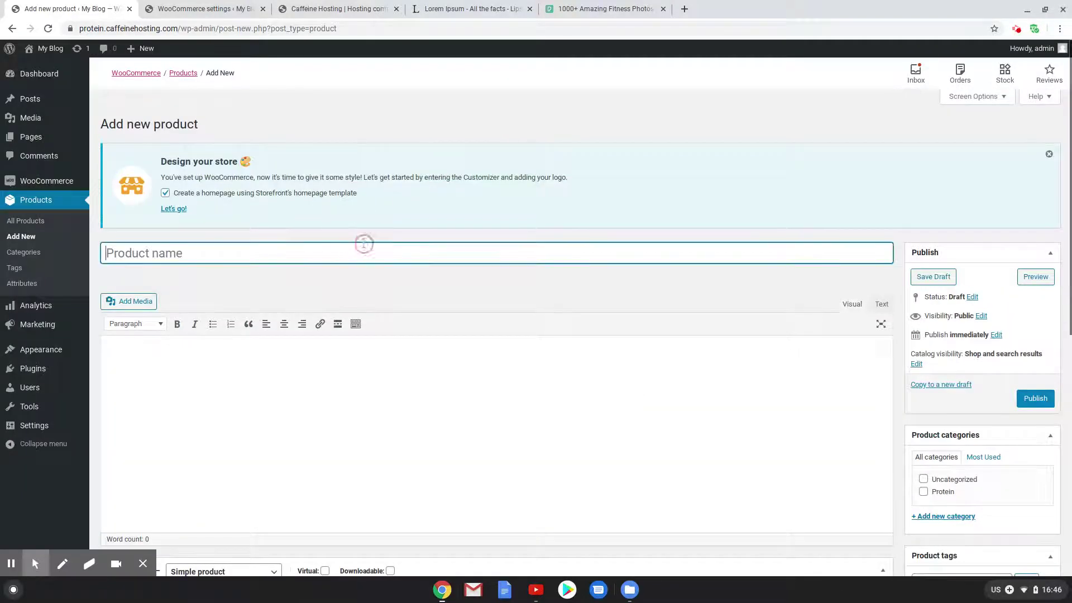
text(Lyfe)
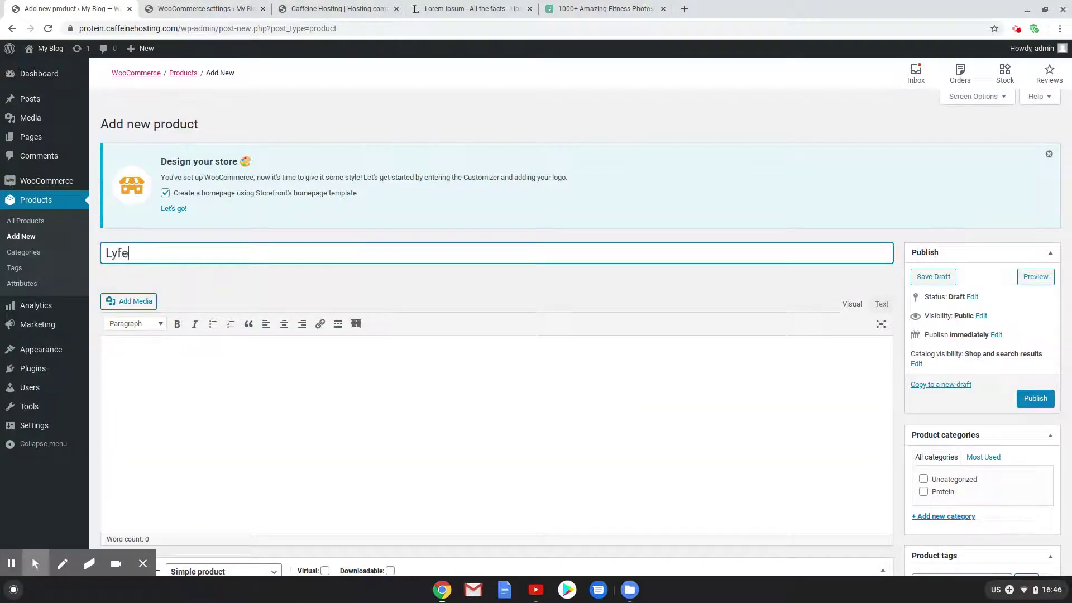
text( 500g)
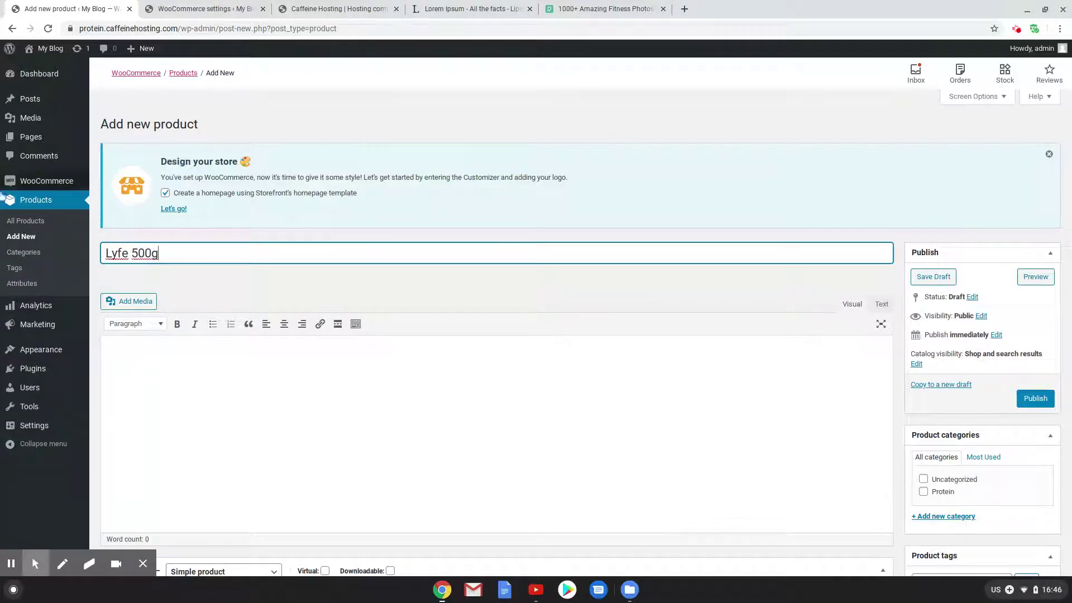
click(285, 417)
text(Lorem ipsum dolor sit amet, consectetur adipiscing elit. Suspendisse justo leo, luctus et porttitor nec, accumsan eu elit. Aliquam erat volutpat. Sed bibendum vestibulum libero et pulvinar. Morbi in accumsan neque. Lorem ipsum dolor sit amet, consectetur adipiscing elit. Morbi tempus massa elit, at fermentum mauris auctor ut. Fusce condimentum purus risus. Lorem ipsum dolor sit amet, consectetur adipiscing elit. Sed bibendum purus sem, a maximus lectus porta nec. Nunc bibendum id risus sed pretium. Curabitur feugiat pulvinar dui, eu dignissim risus cursus ac.\nCras lacinia vitae risus at ornare. Donec sem nisl, convallis mollis erat congue, luctus egestas ex. Mauris at nisi vitae augue laoreet placerat. Vestibulum vel euismod velit, et rhoncus neque. Aliquam mi nisl, lacinia ut luctus et, vehicula vel magna. Mauris vitae est at massa placerat fringilla eget ut ex. Integer eu libero ultrices, vestibulum justo efficitur, blandit odio.)
scroll(240, 403, down, 8)
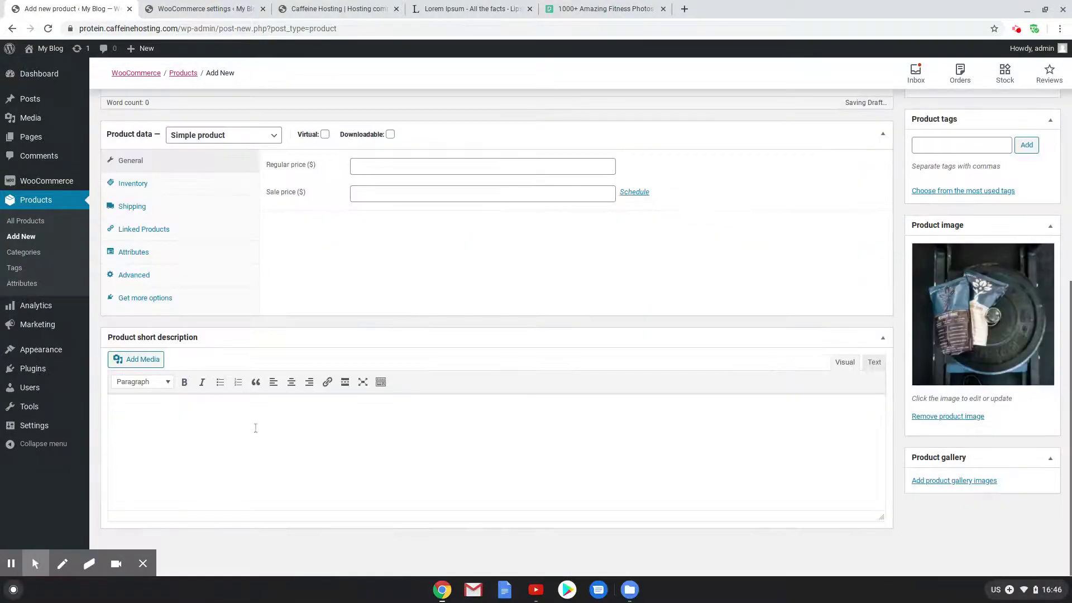
click(258, 428)
text(Lorem ipsum dolor sit amet, consectetur adipiscing elit. Suspendisse justo leo, luctus et porttitor nec, accumsan eu elit. Aliquam erat volutpat. Sed bibendum vestibulum libero et pulvinar. Morbi in accumsan neque. Lorem ipsum dolor sit amet, consectetur adipiscing elit. Morbi tempus massa elit, at fermentum mauris auctor ut. Fusce condimentum purus risus. Lorem ipsum dolor sit amet, consectetur adipiscing elit. Sed bibendum purus sem, a maximus lectus porta nec. Nunc bibendum id risus sed pretium. Curabitur feugiat pulvinar dui, eu dignissim risus cursus ac. Cras lacinia vitae risus at ornare. Donec sem nisl, convallis mollis erat congue, luctus egestas ex. Mauris at nisi vitae augue laoreet placerat. Vestibulum vel euismod velit, et rhoncus neque. Aliquam mi nisl, lacinia ut luctus et, vehicula vel magna. Mauris vitae est at massa placerat fringilla eget ut ex. Integer eu libero ultrices, vestibulum justo efficitur, blandit odio.)
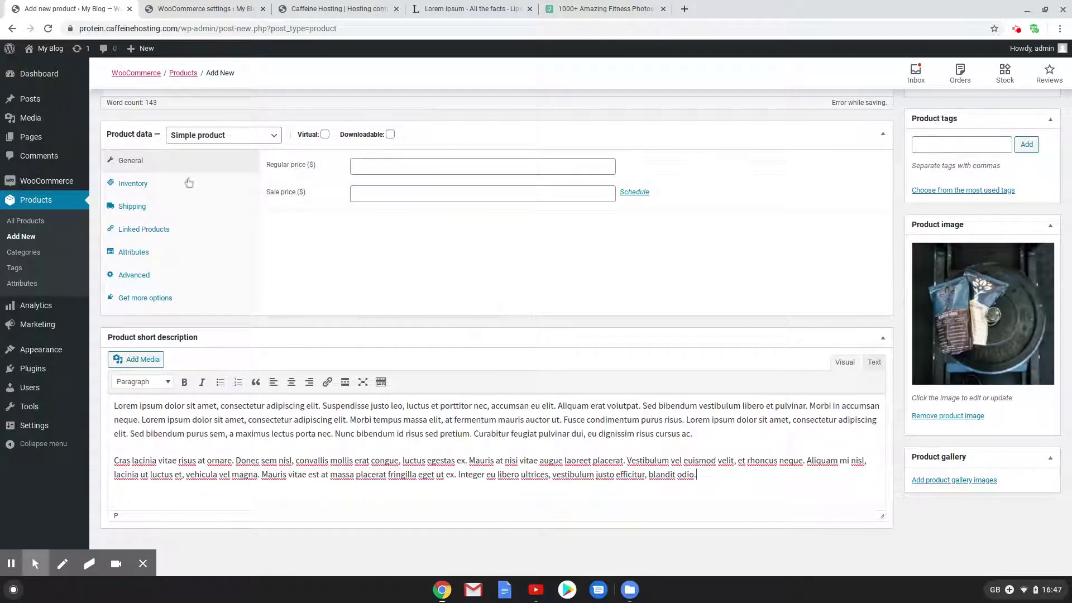
Set regular price 22 and sale price 20
click(377, 168)
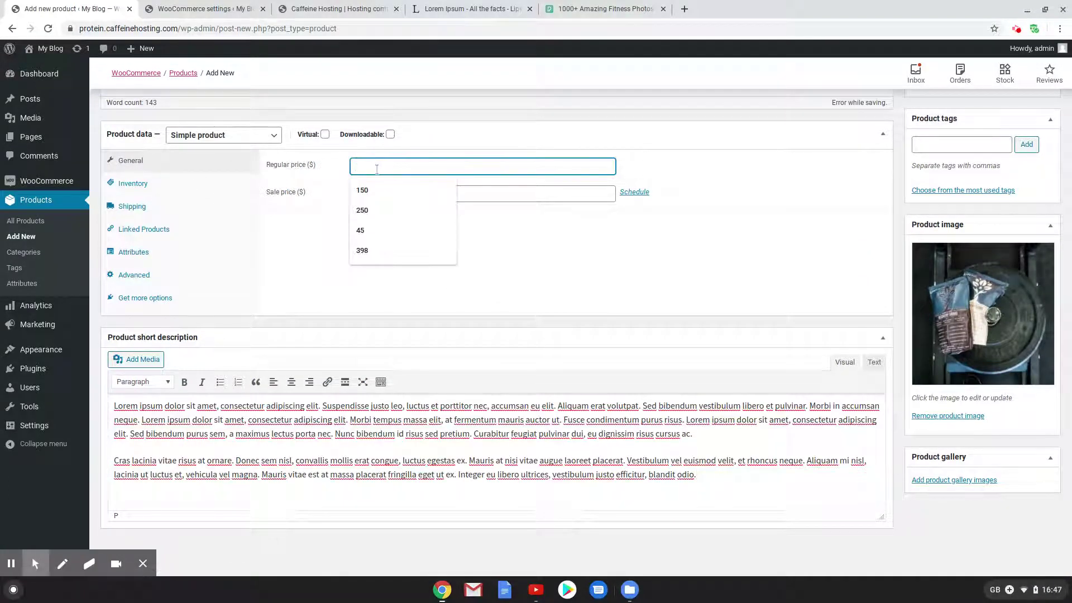
text(22)
click(455, 193)
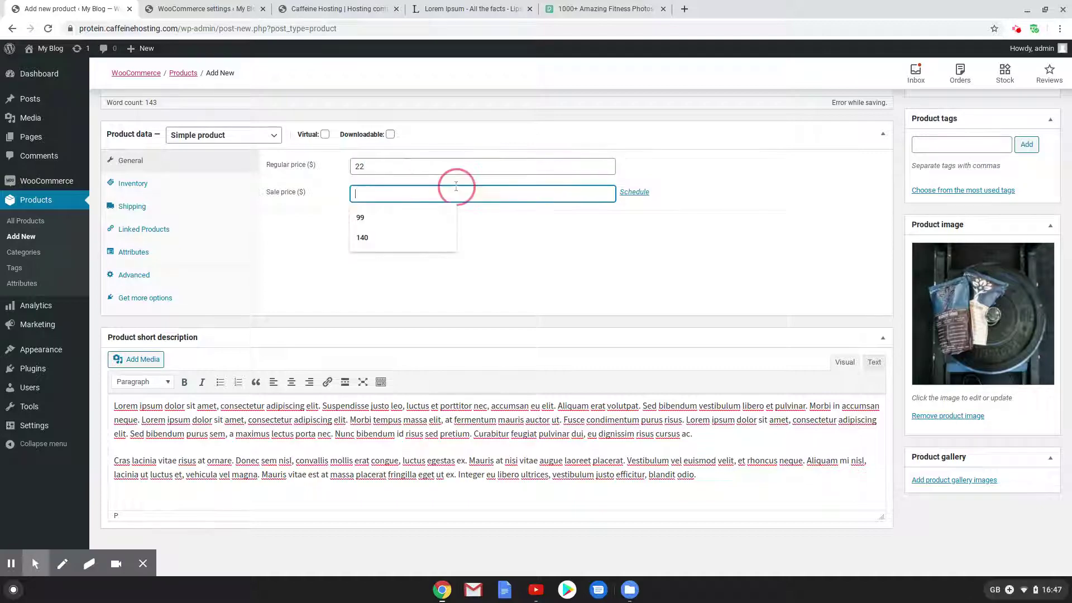
text(20)
scroll(457, 181, up, 7)
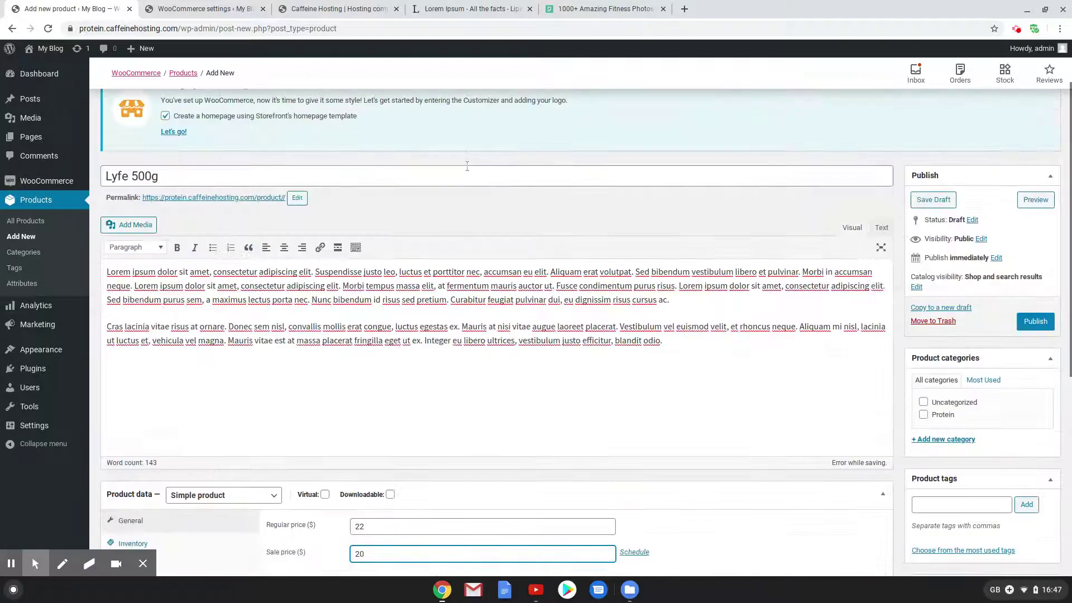
scroll(494, 237, down, 7)
Assign the 500g shipping class and Protein category, then publish Lyfe 500g
click(126, 210)
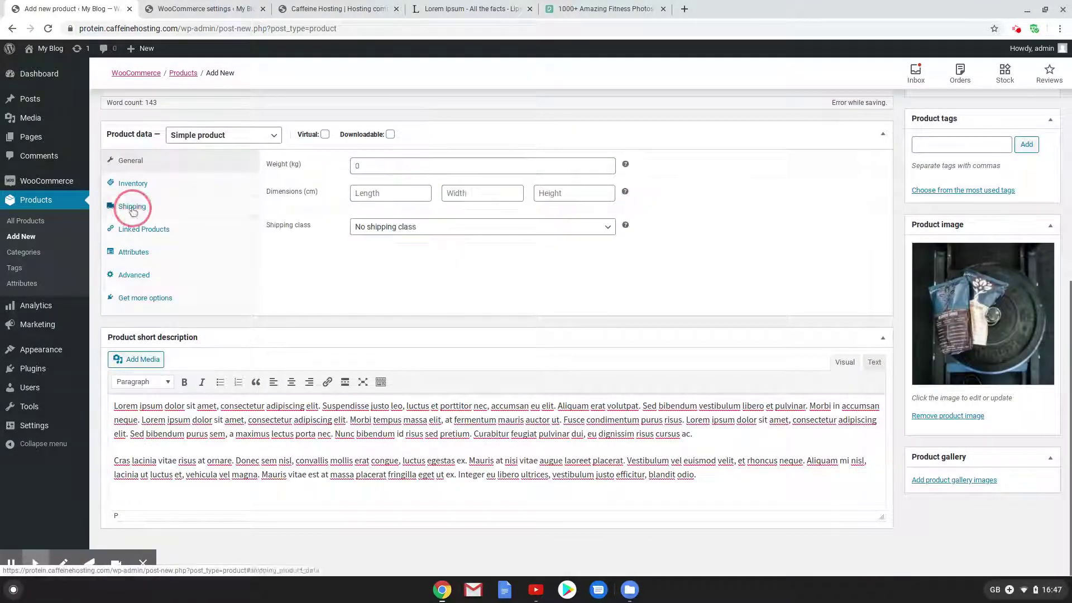
click(395, 240)
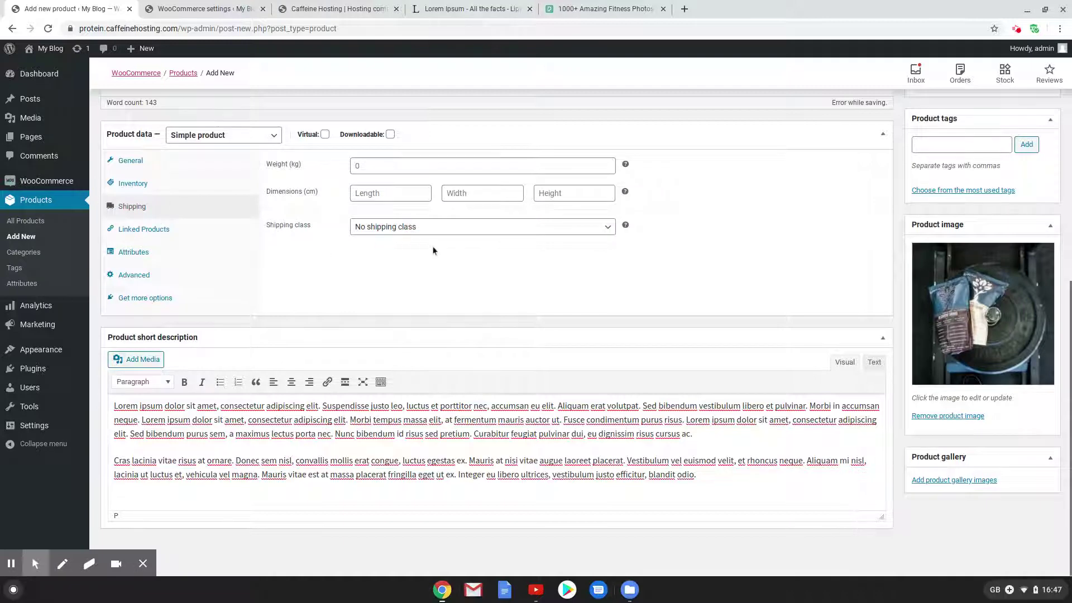
click(414, 229)
click(395, 277)
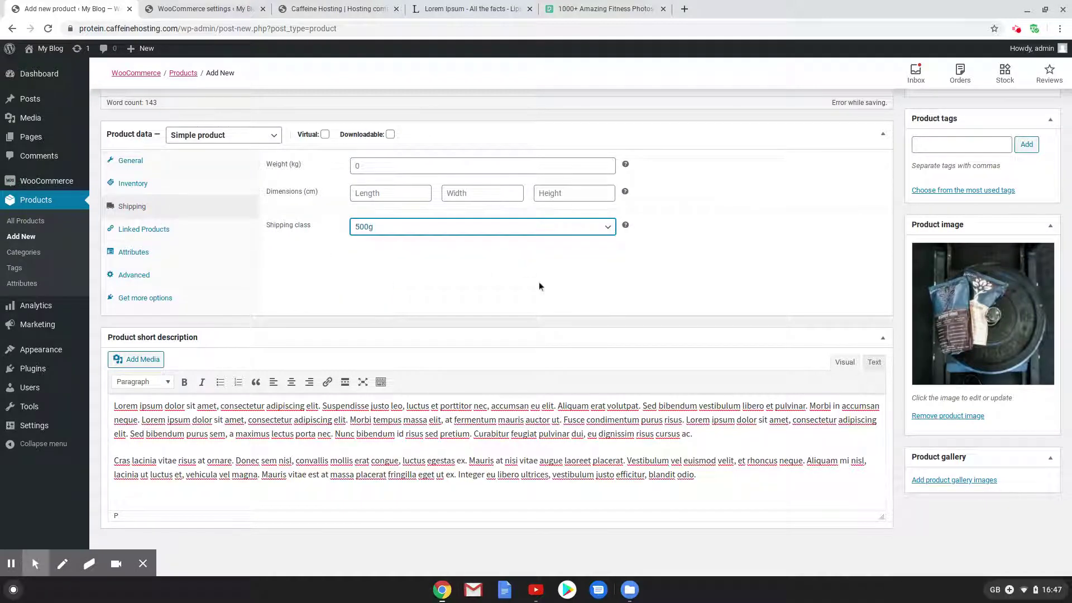
scroll(708, 314, up, 5)
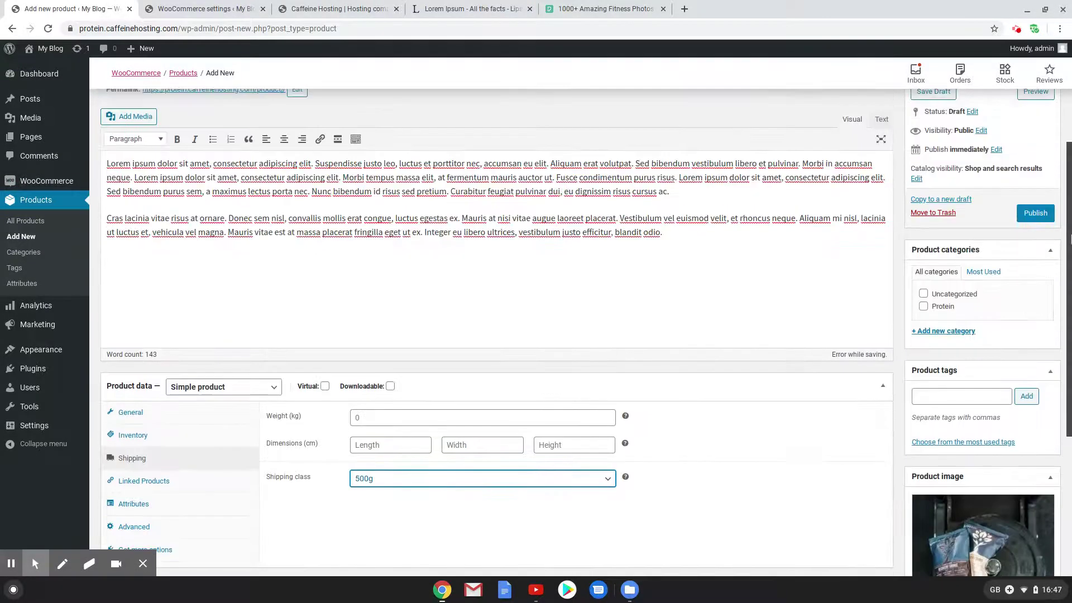
click(923, 306)
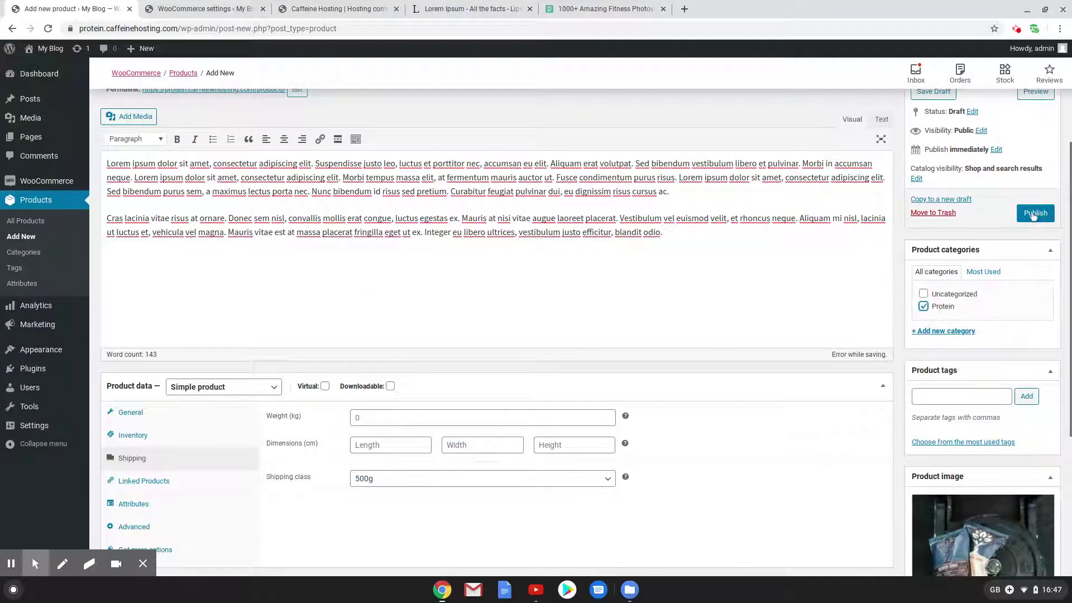
click(1034, 213)
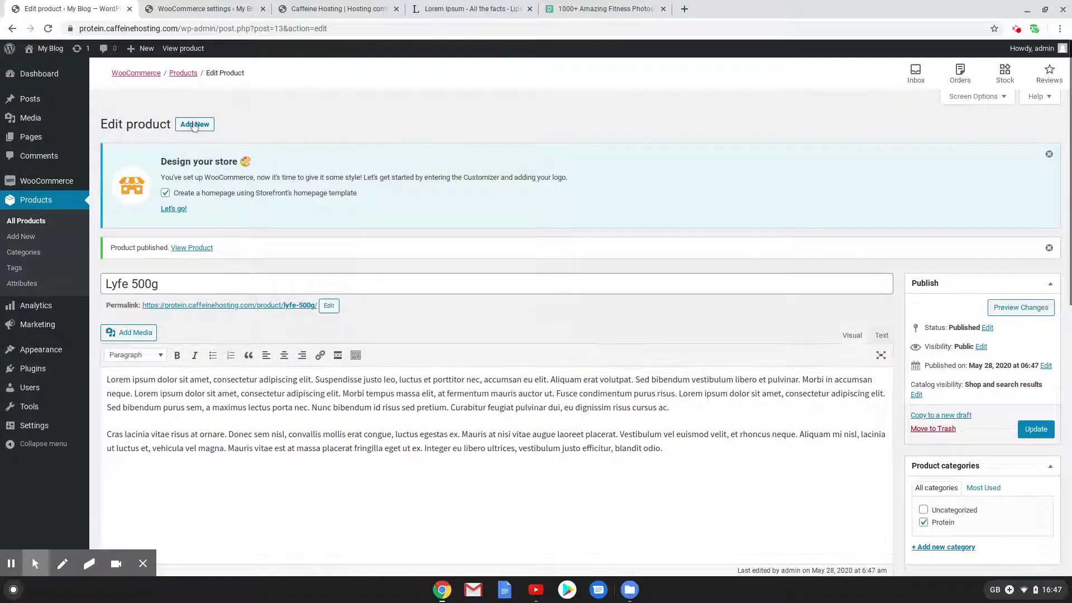
Start a new product titled Lyfe 1Kg and paste lorem ipsum into the short description
click(194, 125)
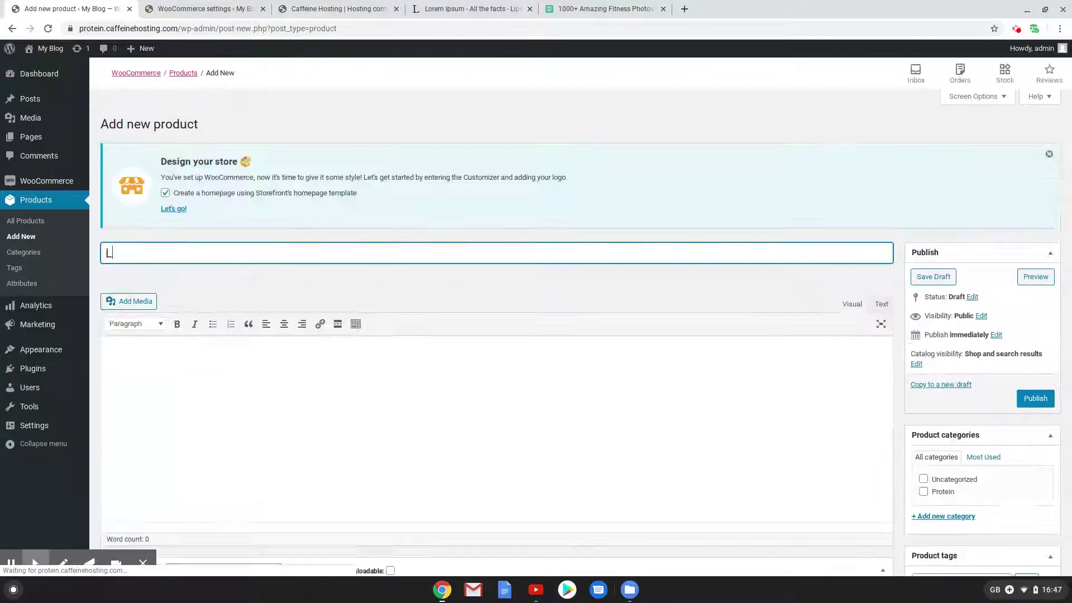
text(Lyfe 1Kg)
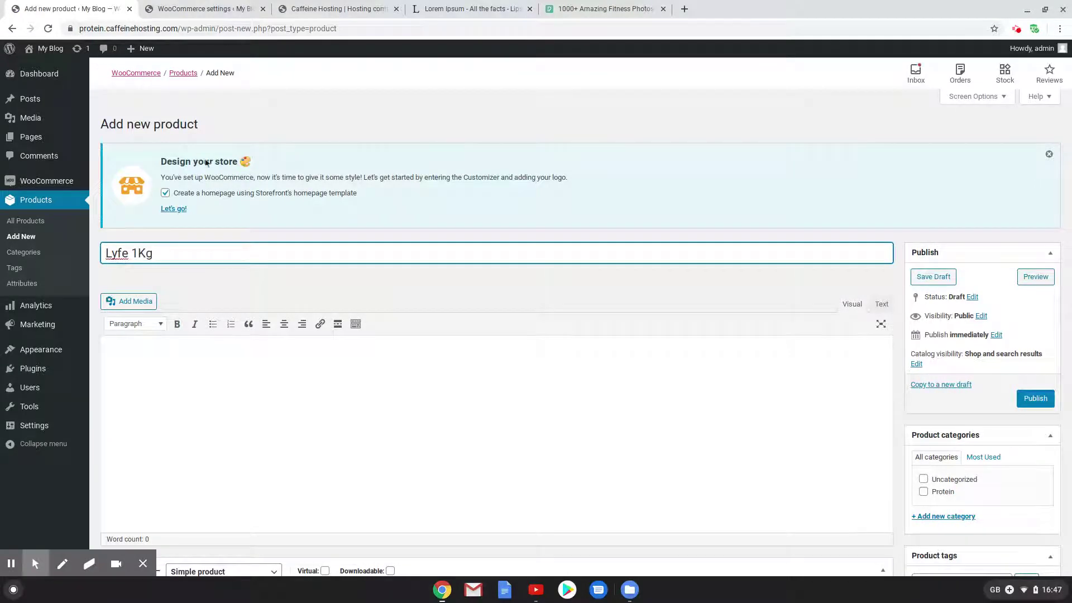
click(235, 355)
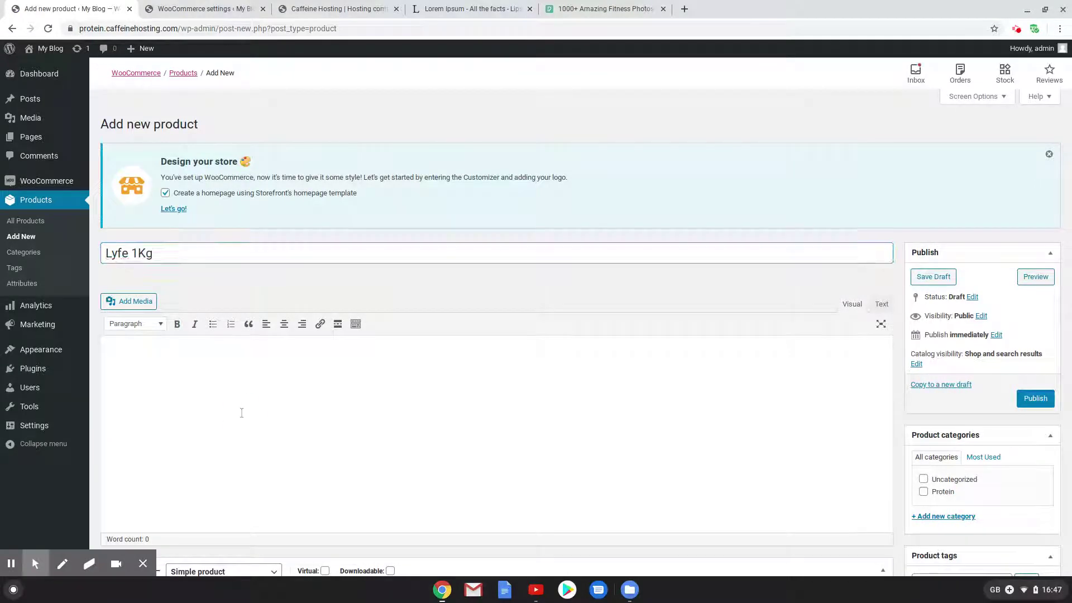
scroll(239, 412, down, 8)
click(249, 438)
text(Lorem ipsum dolor sit amet, consectetur adipiscing elit. Suspendisse justo leo, luctus et porttitor nec, accumsan eu elit. Aliquam erat volutpat. Sed bibendum vestibulum libero et pulvinar. Morbi in accumsan neque. Lorem ipsum dolor sit amet, consectetur adipiscing elit. Morbi tempus massa elit, at fermentum mauris auctor ut. Fusce condimentum purus risus. Lorem ipsum dolor sit amet, consectetur adipiscing elit. Sed bibendum purus sem, a maximus lectus porta nec. Nunc bibendum id risus sed pretium. Curabitur feugiat pulvinar dui, eu dignissim risus cursus ac. Cras lacinia vitae risus at ornare. Donec sem nisl, convallis mollis erat congue, luctus egestas ex. Mauris at nisi vitae augue laoreet placerat. Vestibulum vel euismod velit, et rhoncus neque. Aliquam mi nisl, lacinia ut luctus et, vehicula vel magna. Mauris vitae est at massa placerat fringilla eget ut ex. Integer eu libero ultrices, vestibulum justo efficitur, blandit odio.)
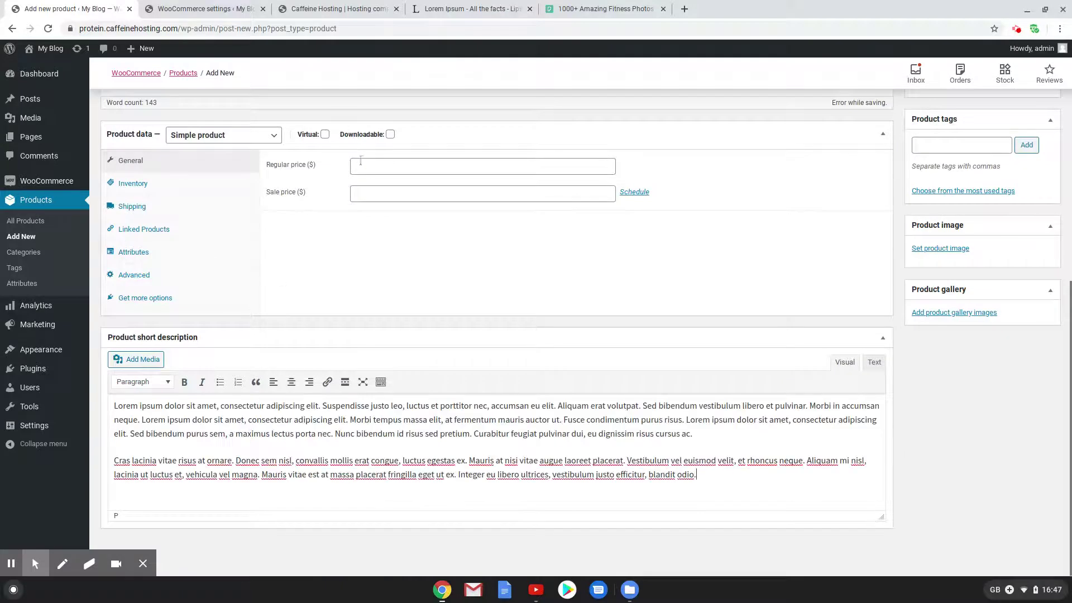
Set regular price 40, sale price 37, and the 1Kg shipping class
click(370, 167)
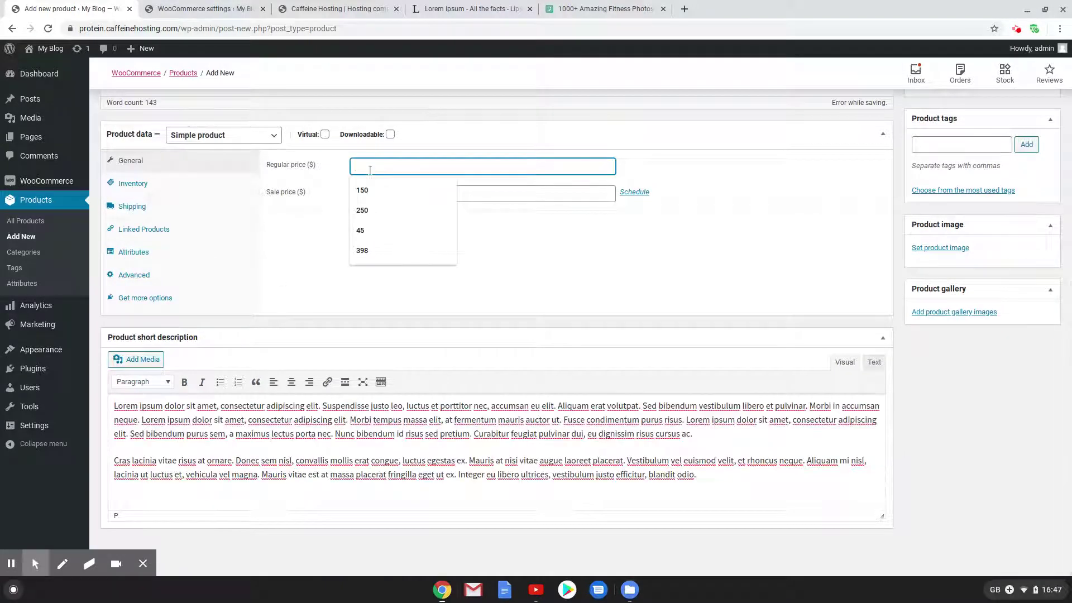
text(40)
click(408, 196)
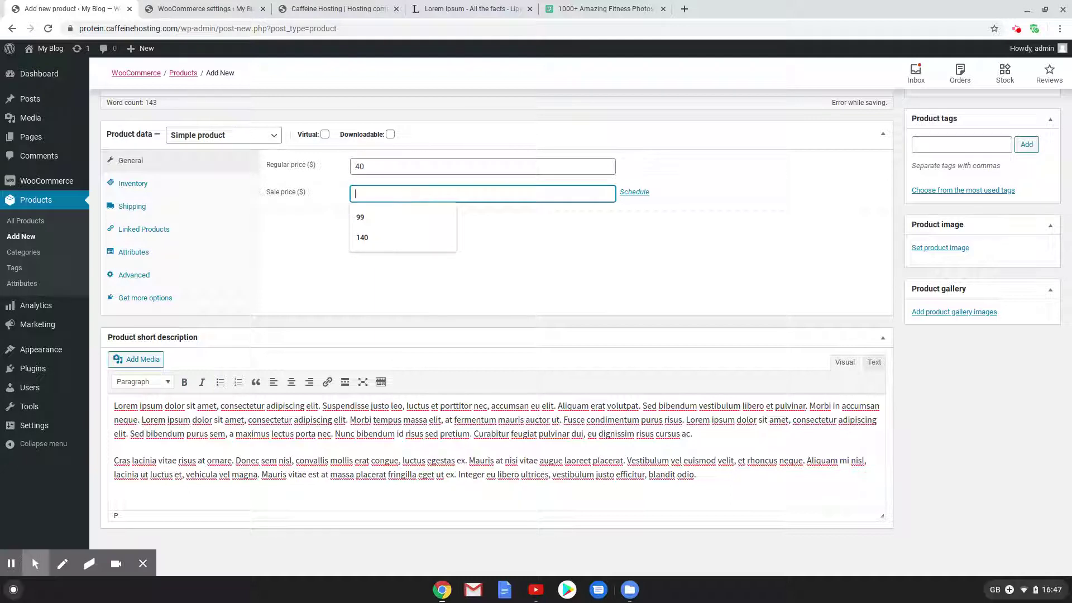
text(37)
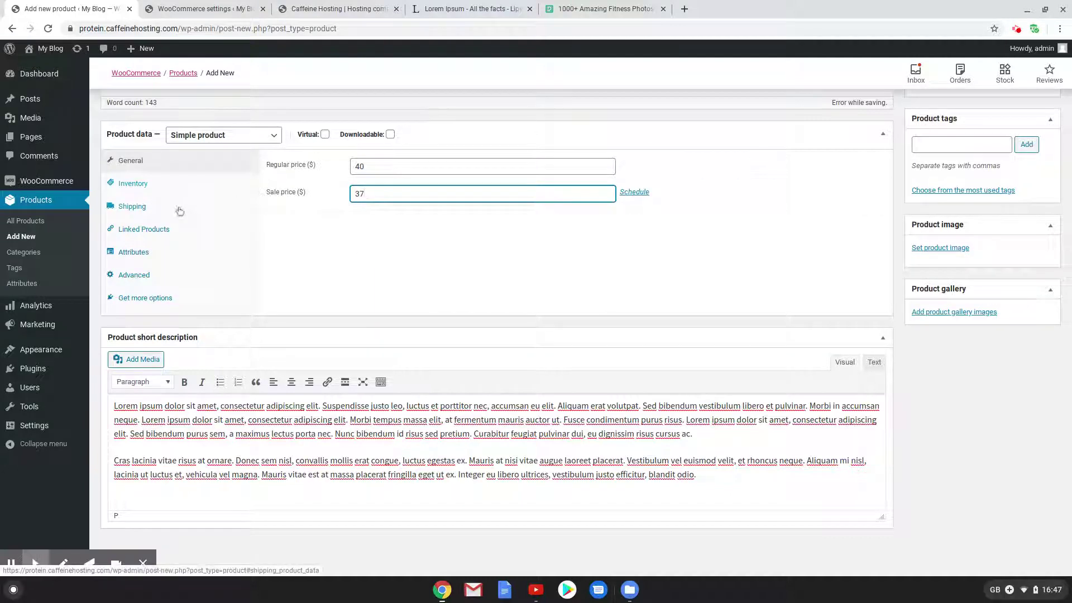
click(178, 211)
click(379, 227)
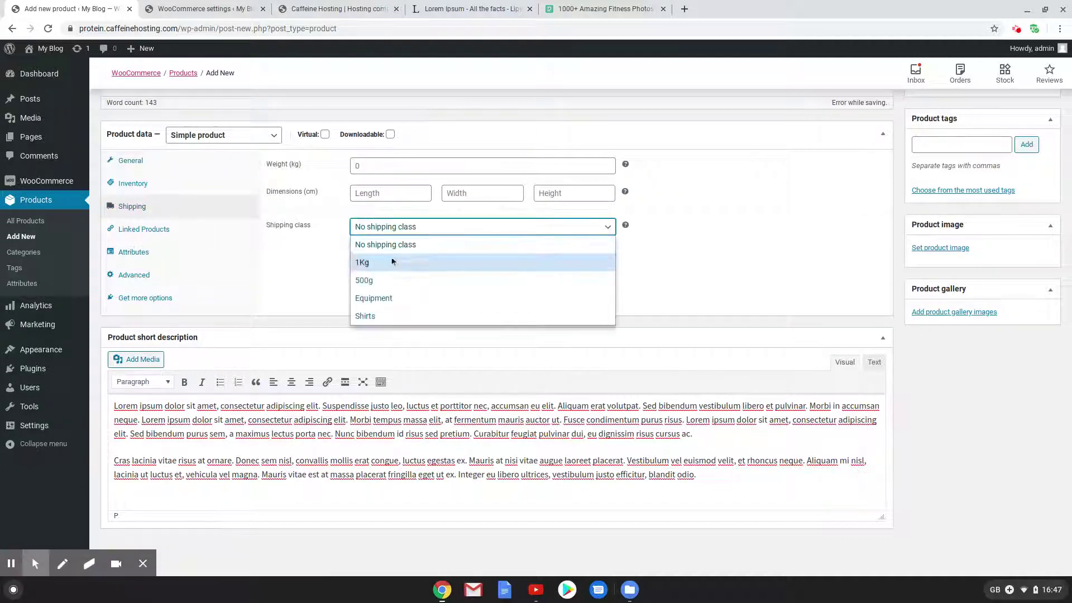
click(391, 264)
Set the first library photo as product image, tick Protein, and publish Lyfe 1Kg
click(940, 247)
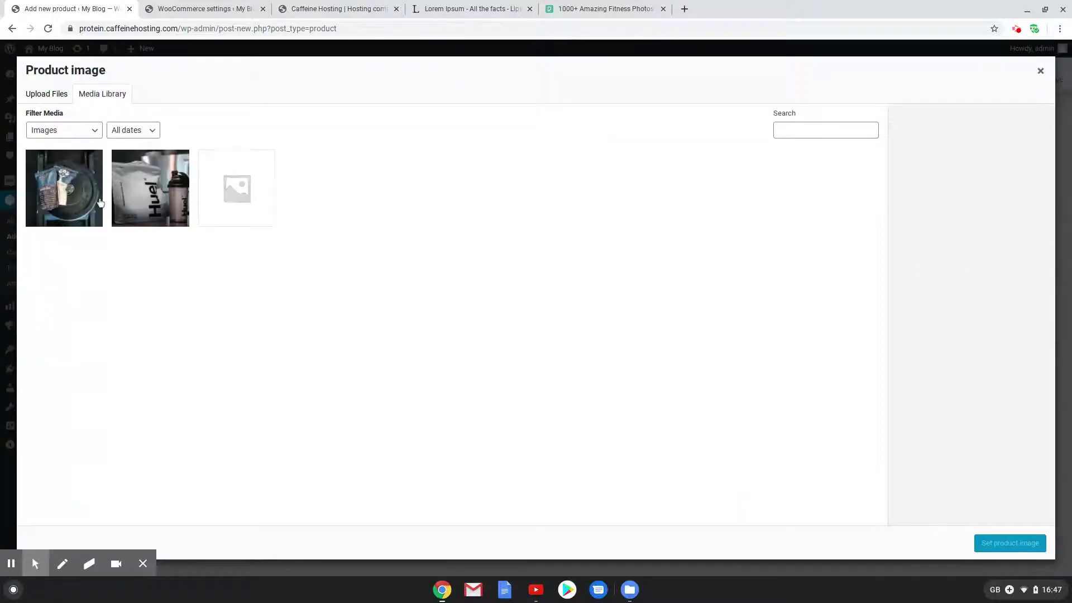
click(100, 202)
click(1010, 543)
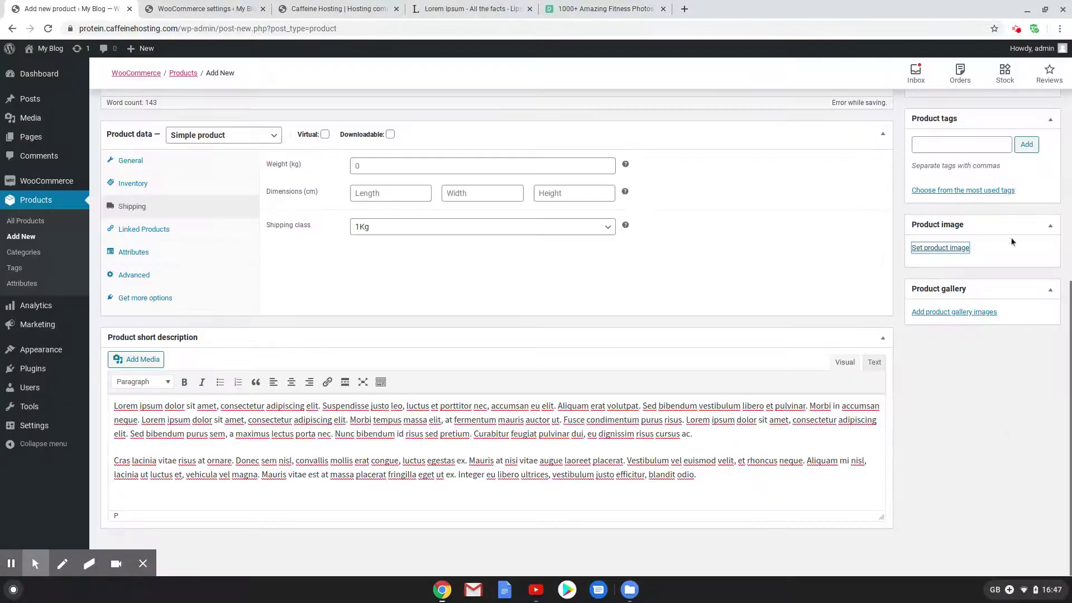
scroll(1013, 241, up, 5)
click(924, 319)
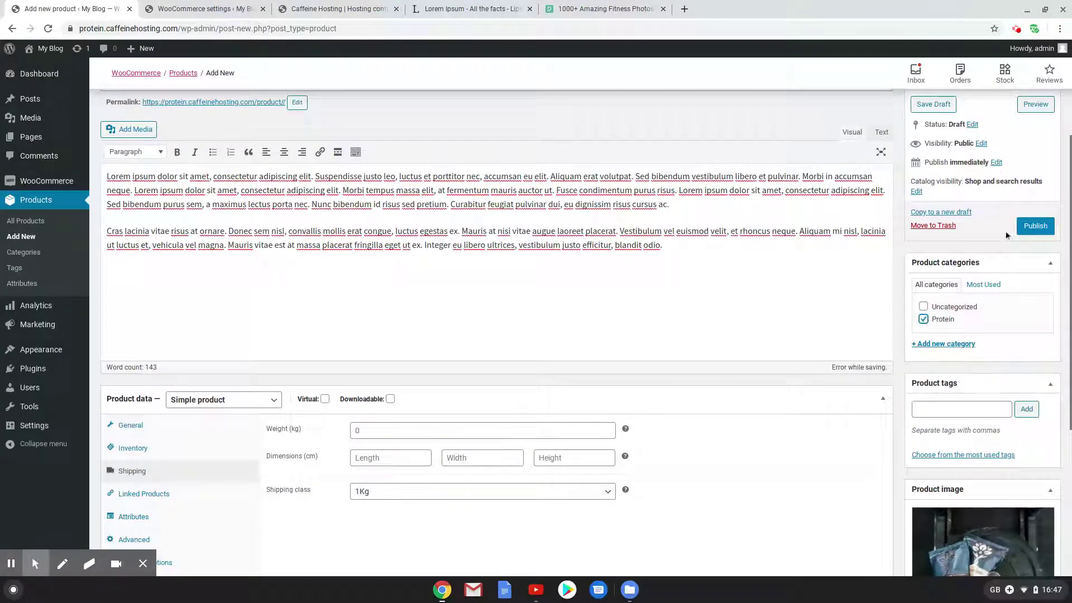
click(1033, 226)
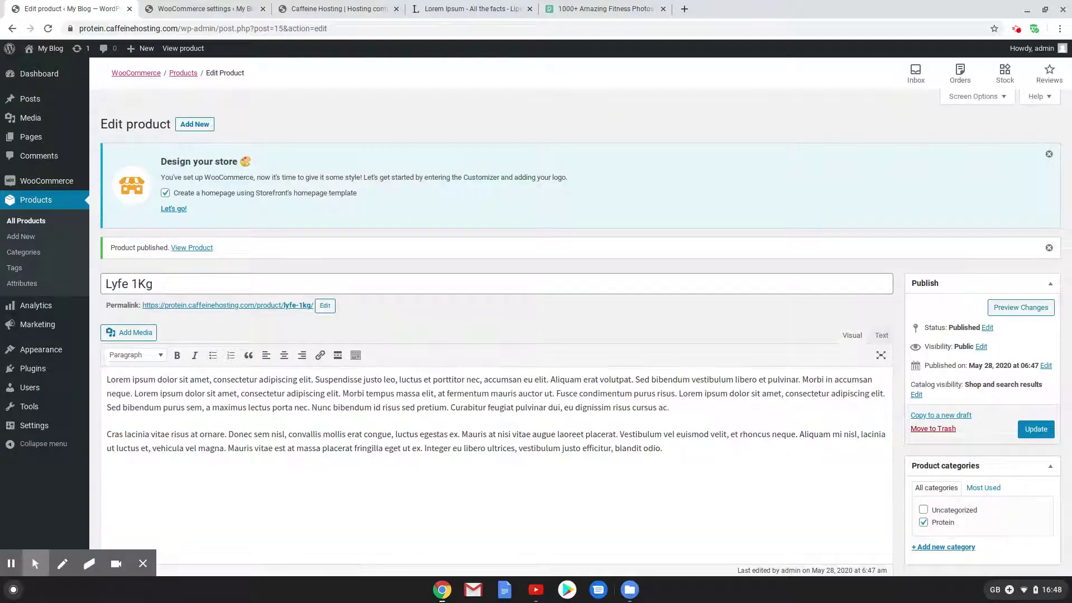
Start a new product and upload frame-kings-pHykyRrprOw-unsplash.jpg as its product image
click(186, 123)
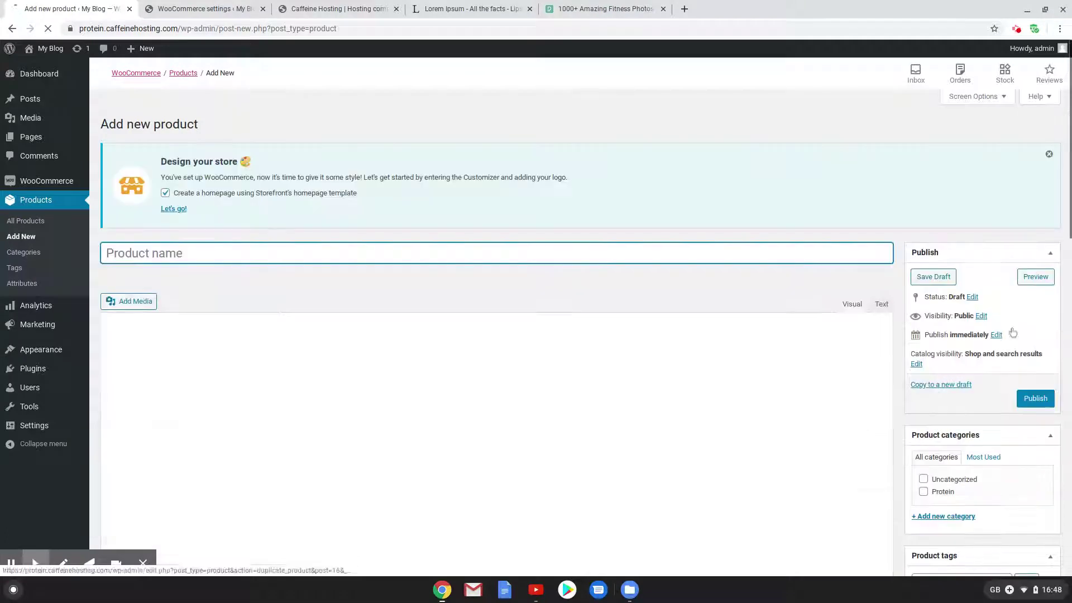
scroll(791, 513, down, 8)
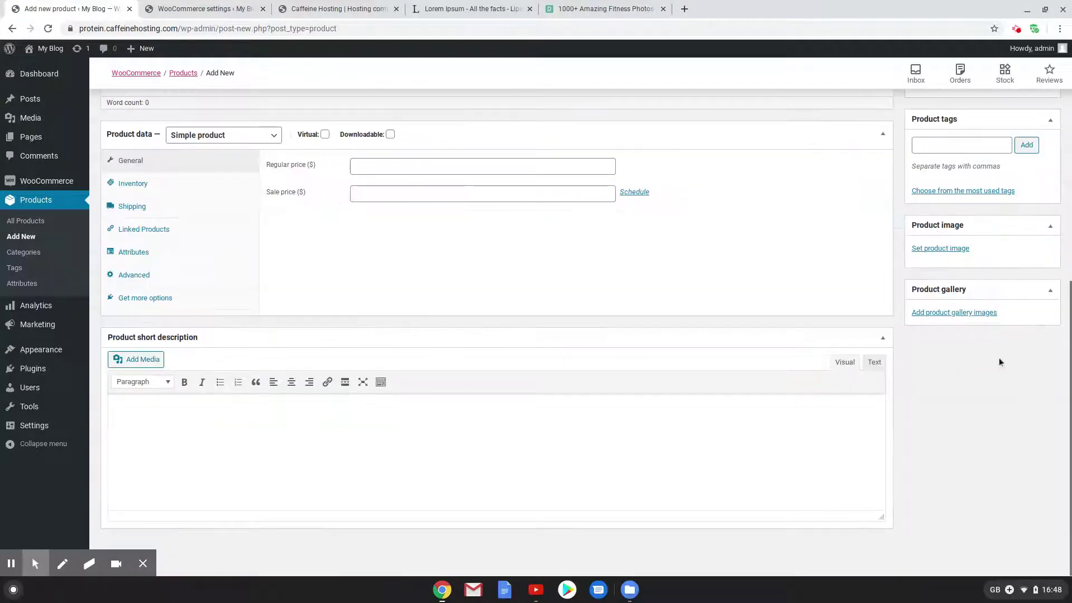
click(933, 248)
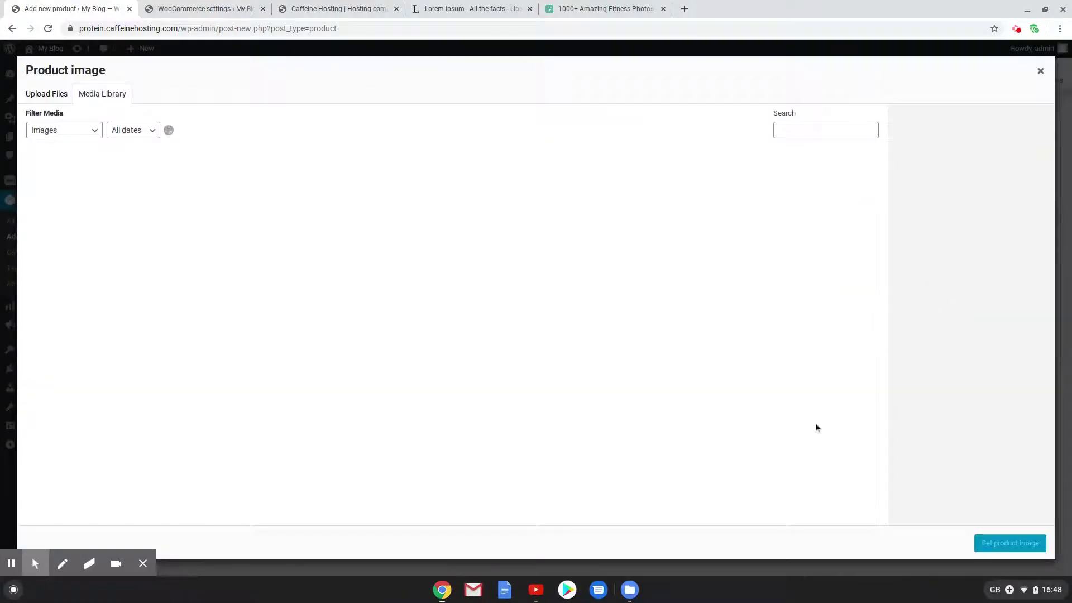
click(73, 94)
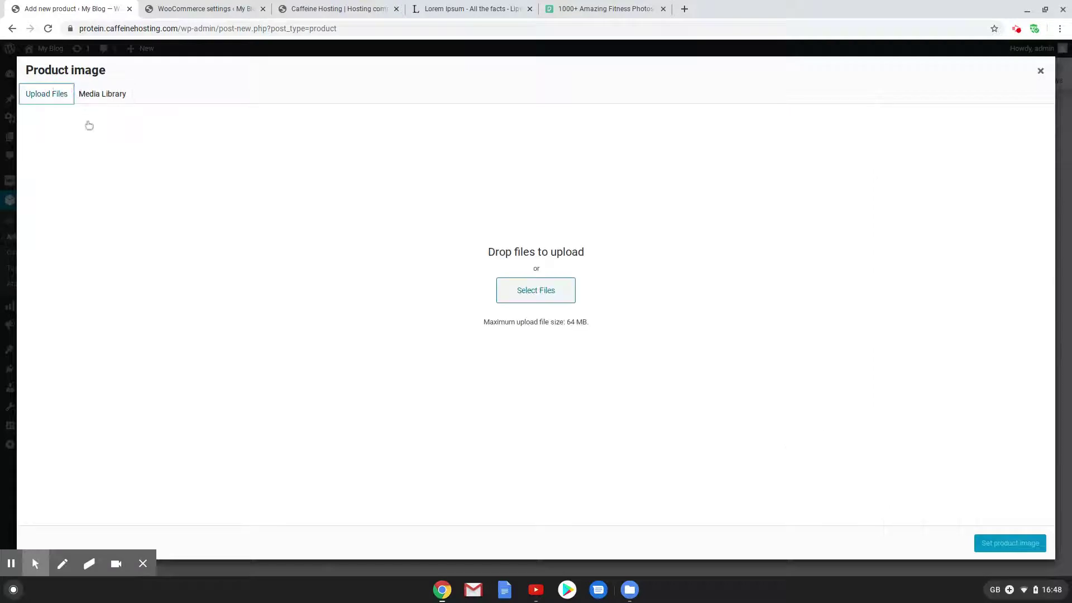
click(549, 291)
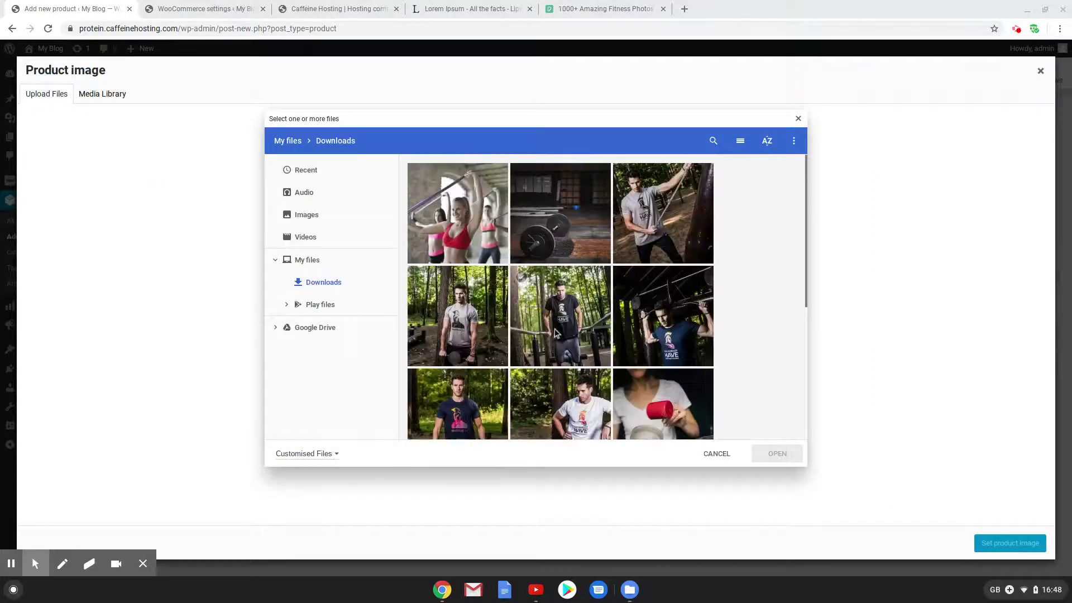
click(673, 226)
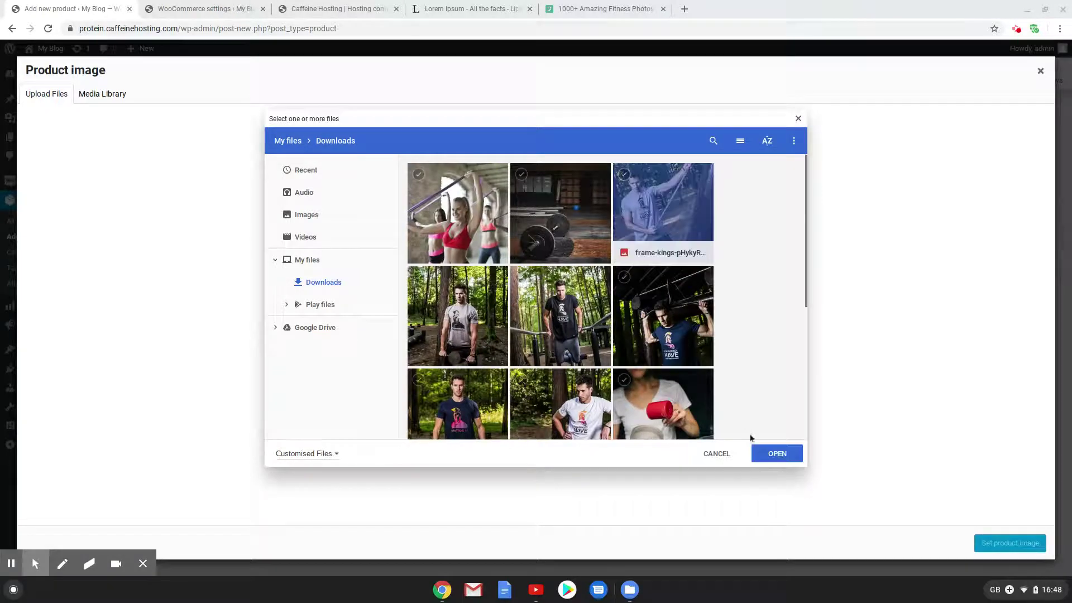
click(777, 453)
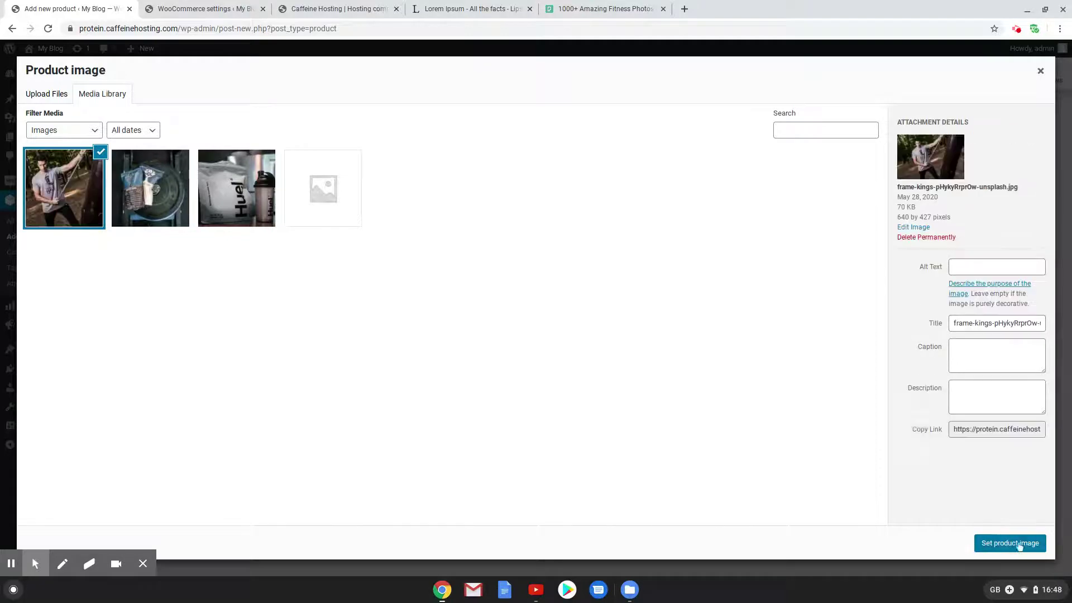
click(1024, 546)
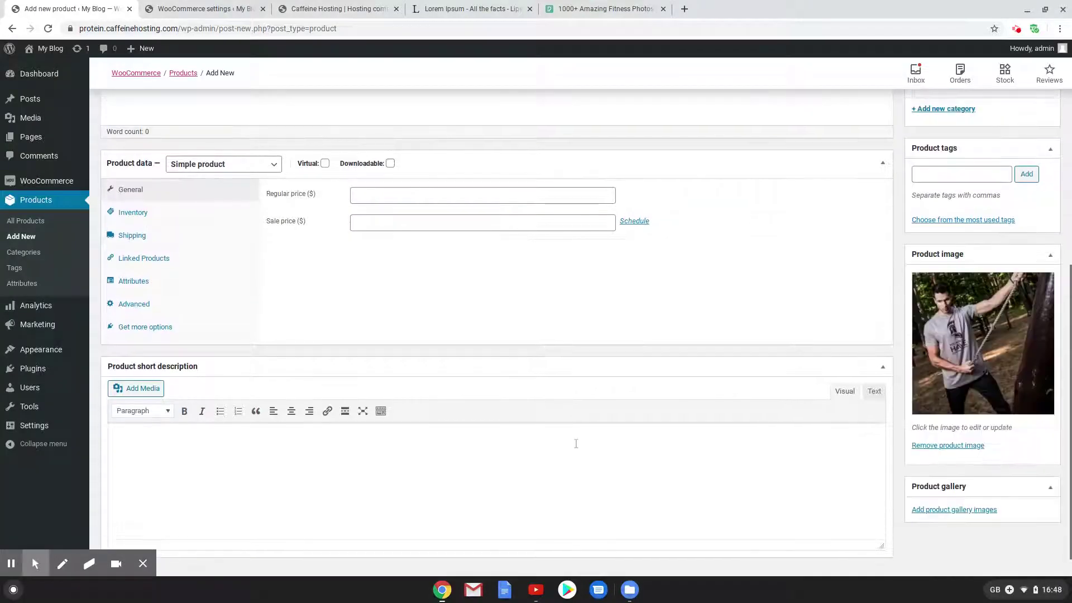
scroll(852, 477, up, 8)
click(174, 260)
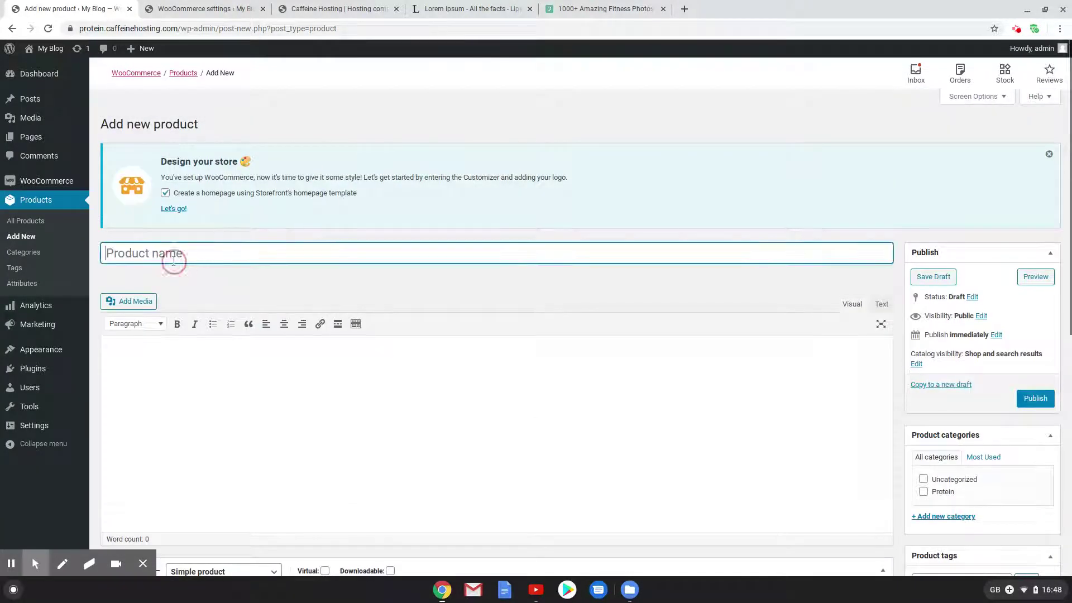
Title the product Grey Shirt, paste lorem description, and create and tick a Shirt category
text(Gr)
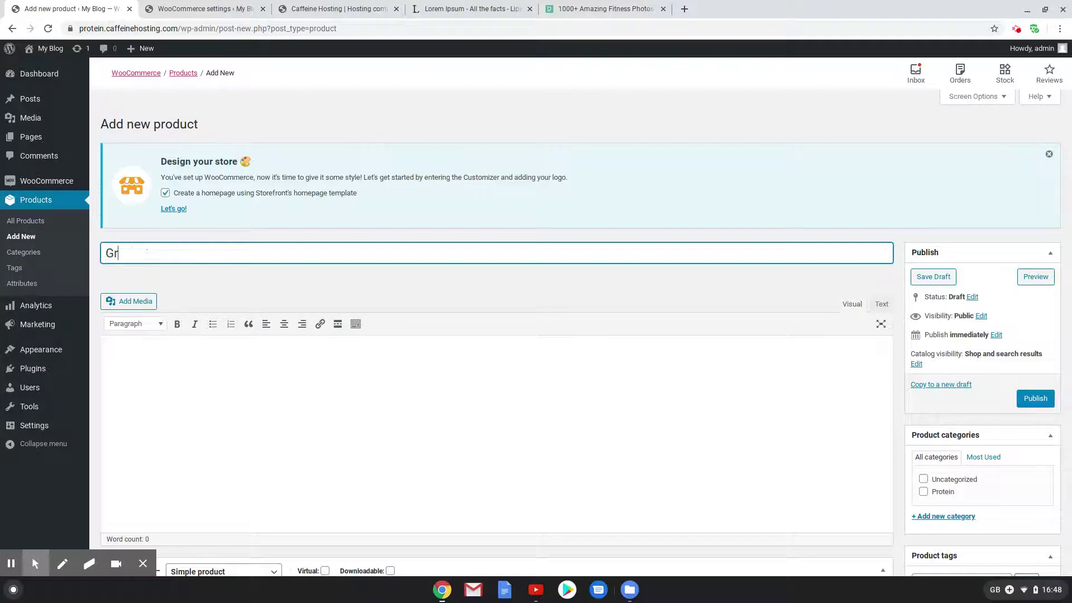
text(ey SH)
click(512, 445)
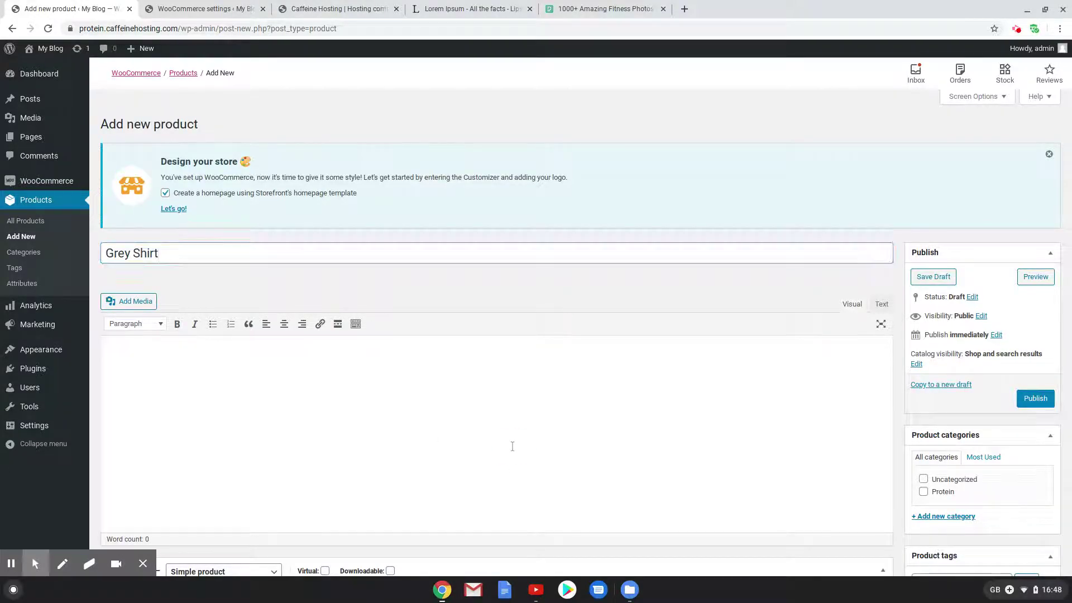
text(Lorem ipsum dolor sit amet, consectetur adipiscing elit. Suspendisse justo leo, luctus et porttitor nec, accumsan eu elit. Aliquam erat volutpat. Sed bibendum vestibulum libero et pulvinar. Morbi in accumsan neque. Lorem ipsum dolor sit amet, consectetur adipiscing elit. Morbi tempus massa elit, at fermentum mauris auctor ut. Fusce condimentum purus risus. Lorem ipsum dolor sit amet, consectetur adipiscing elit. Sed bibendum purus sem, a maximus lectus porta nec. Nunc bibendum id risus sed pretium. Curabitur feugiat pulvinar dui, eu dignissim risus cursus ac. Cras lacinia vitae risus at ornare. Donec sem nisl, convallis mollis erat congue, luctus egestas ex. Mauris at nisi vitae augue laoreet placerat. Vestibulum vel euismod velit, et rhoncus neque. Aliquam mi nisl, lacinia ut luctus et, vehicula vel magna. Mauris vitae est at massa placerat fringilla eget ut ex. Integer eu libero ultrices, vestibulum justo efficitur, blandit odio.)
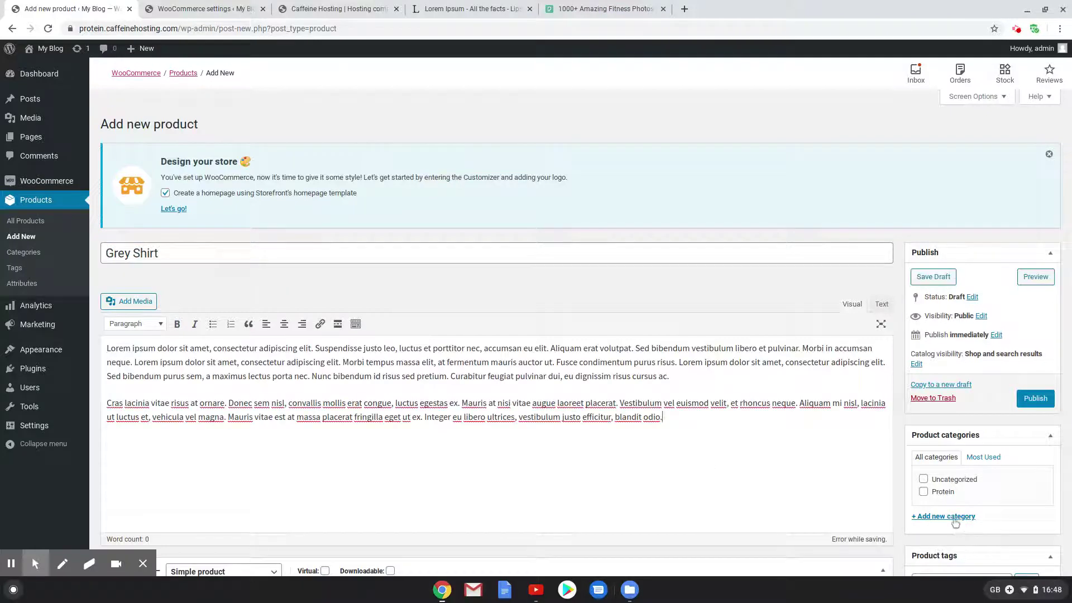
click(955, 520)
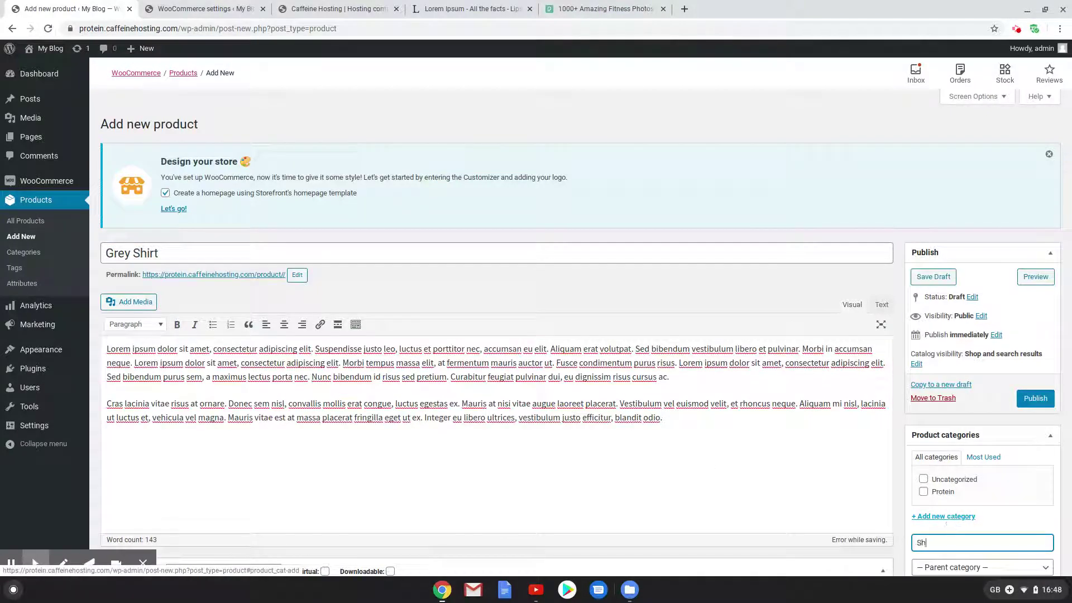
key(BackSpace)
key(BackSpace)
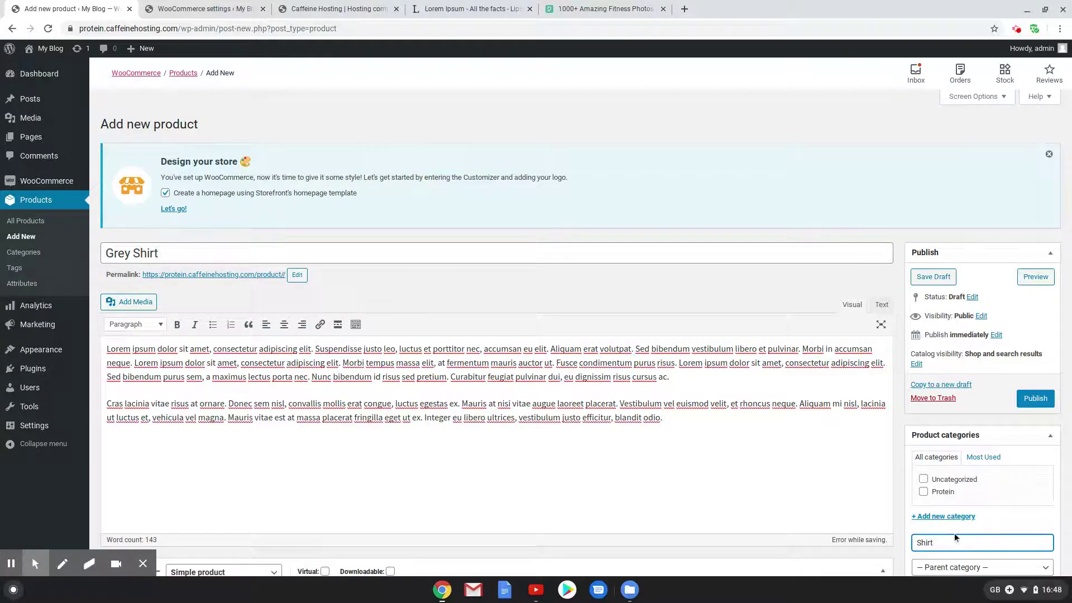
scroll(954, 533, down, 2)
click(943, 470)
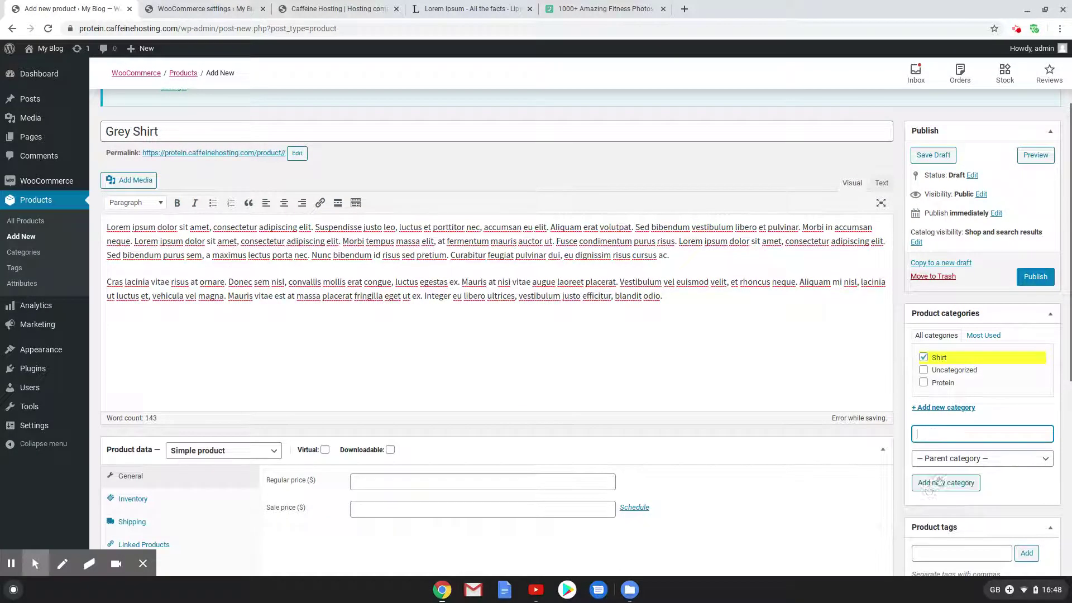
Set regular price 30, the Shirts shipping class, and a pasted lorem short description
click(525, 481)
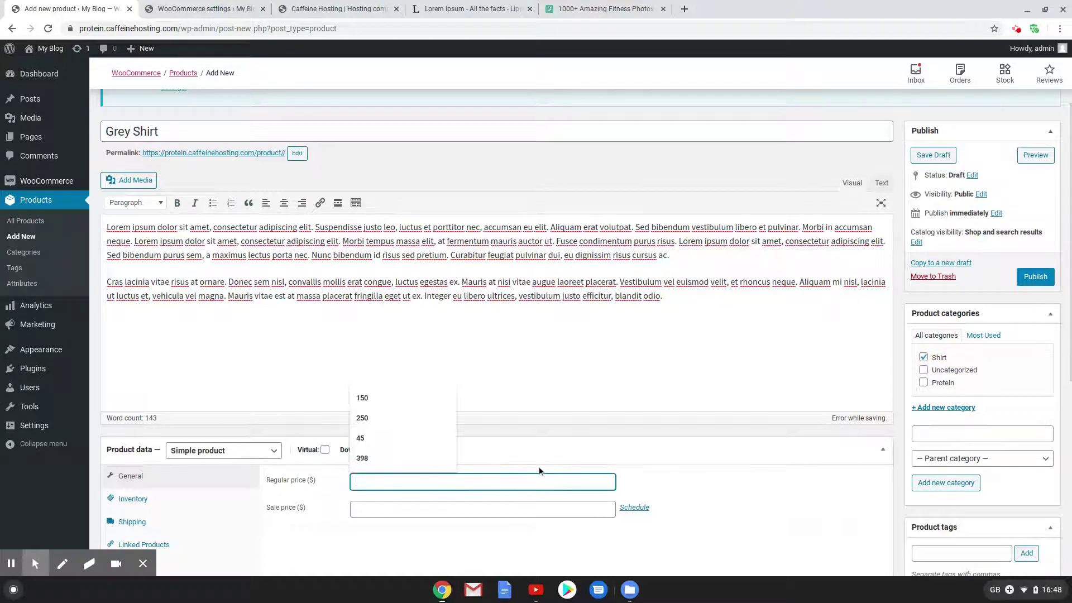
text(30)
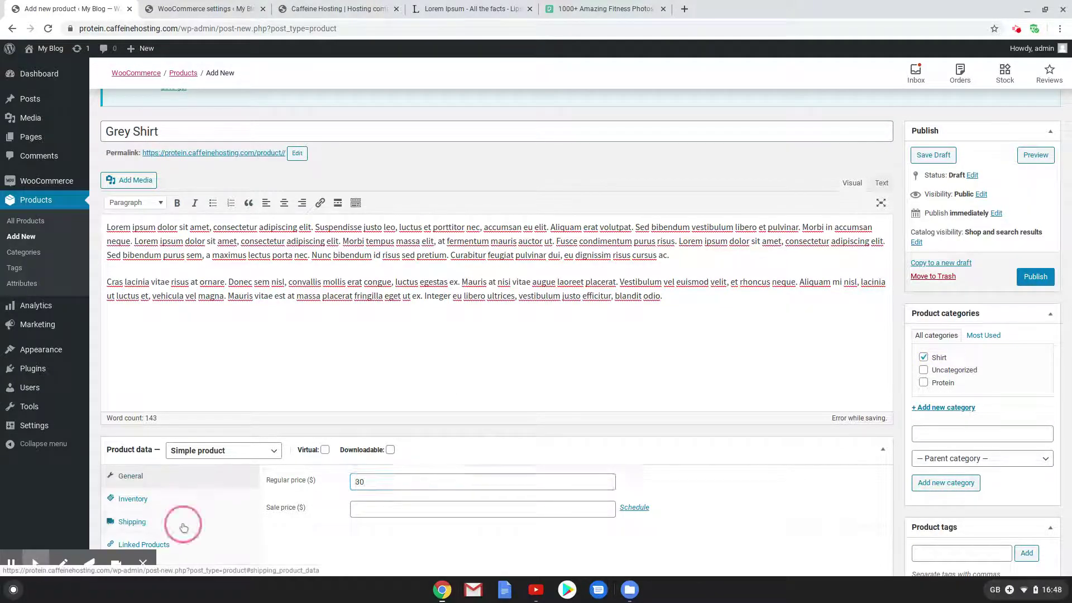
click(173, 520)
scroll(453, 438, down, 2)
click(447, 451)
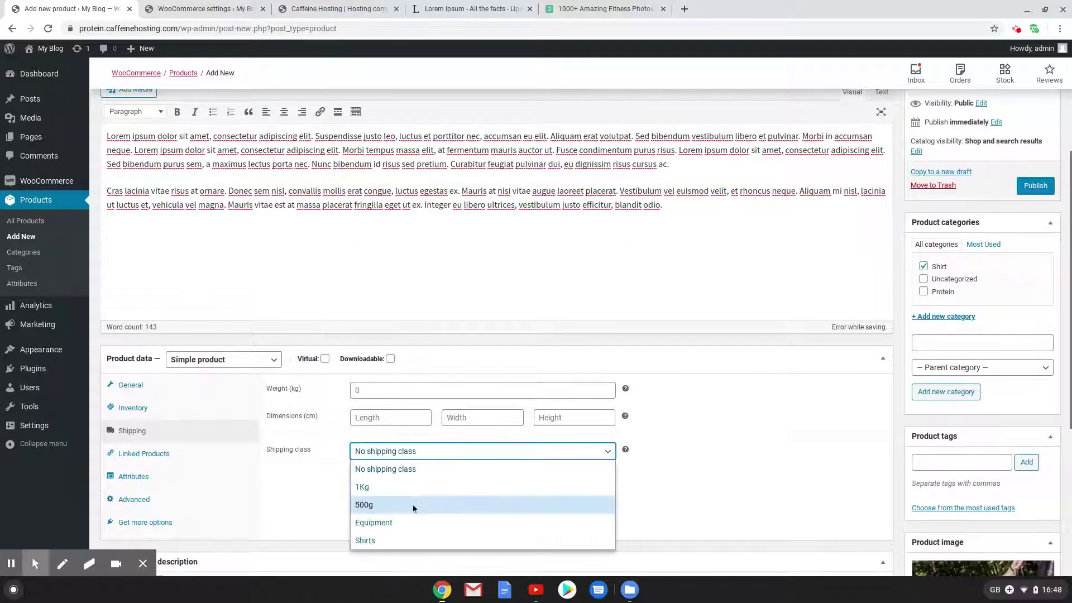
click(418, 541)
scroll(687, 496, down, 5)
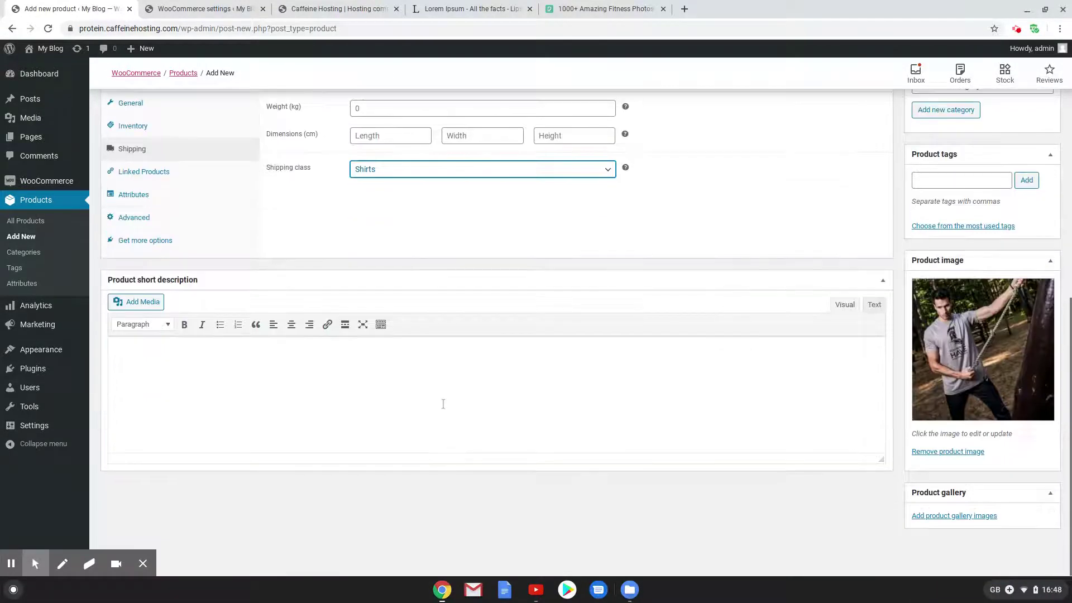
click(441, 402)
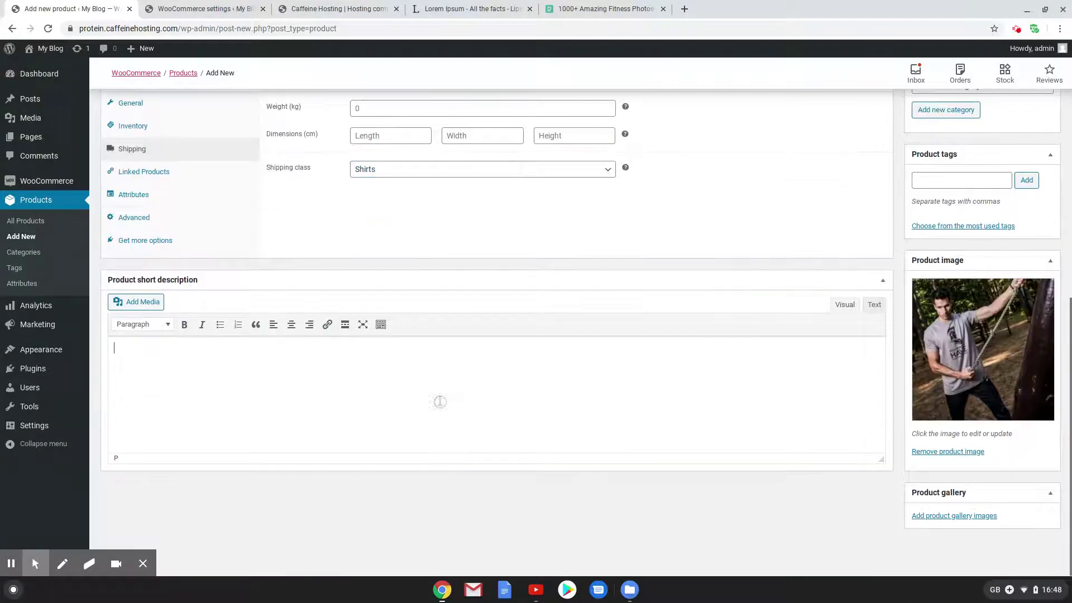
key(ctrl+v)
scroll(335, 391, up, 3)
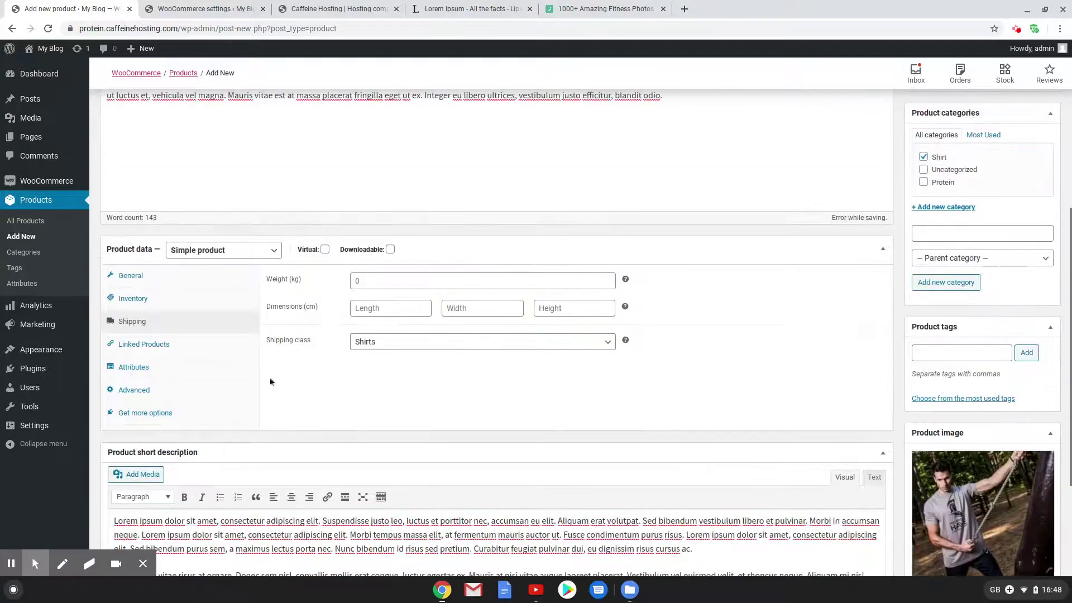
Change Grey Shirt's product type to Variable product, after briefly reverting to Simple
click(215, 250)
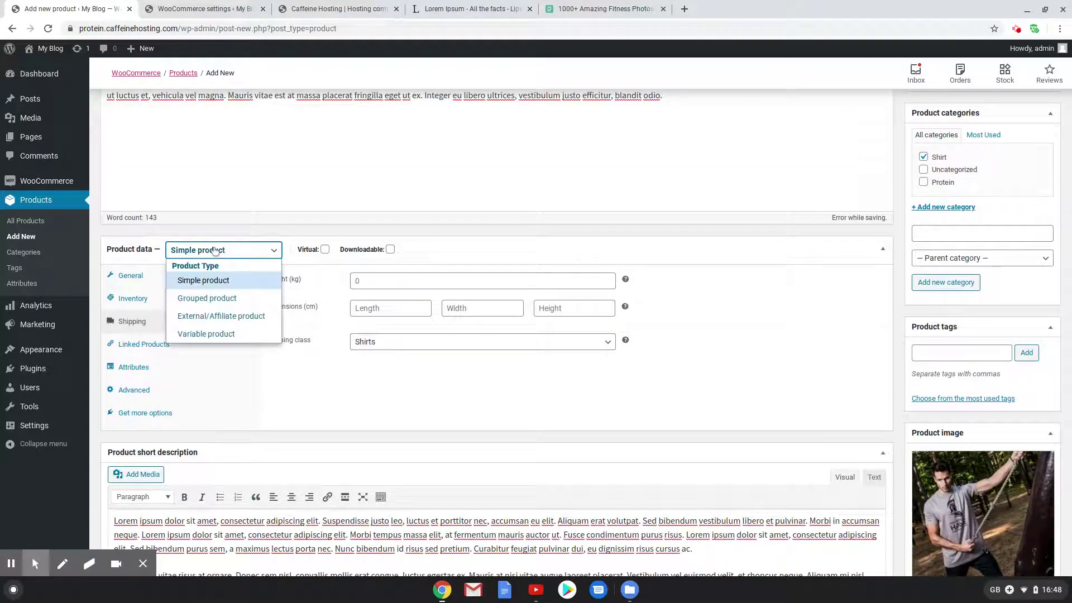
click(229, 333)
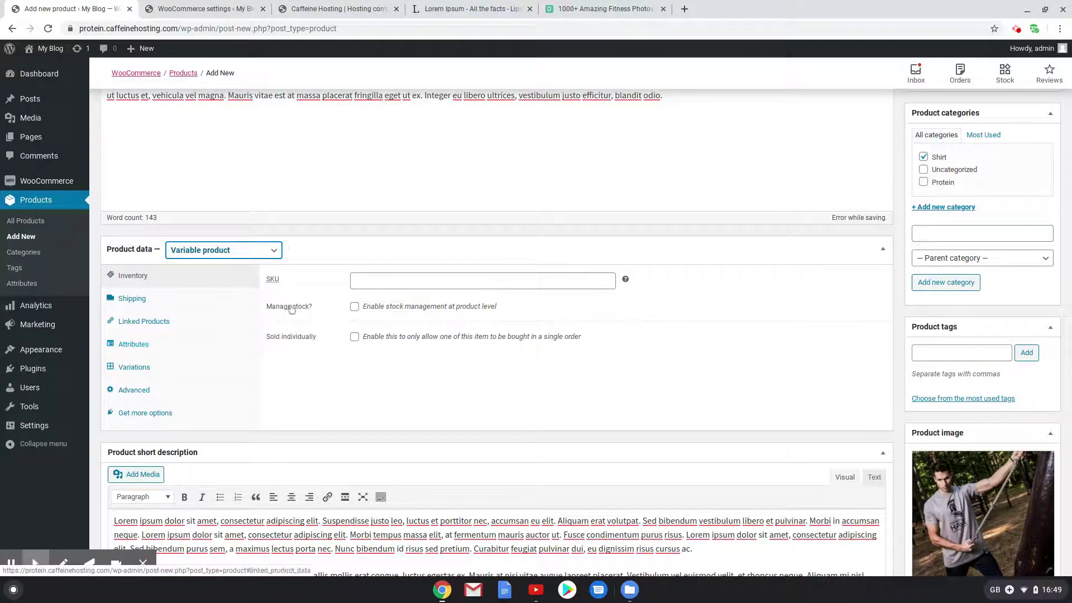
click(238, 260)
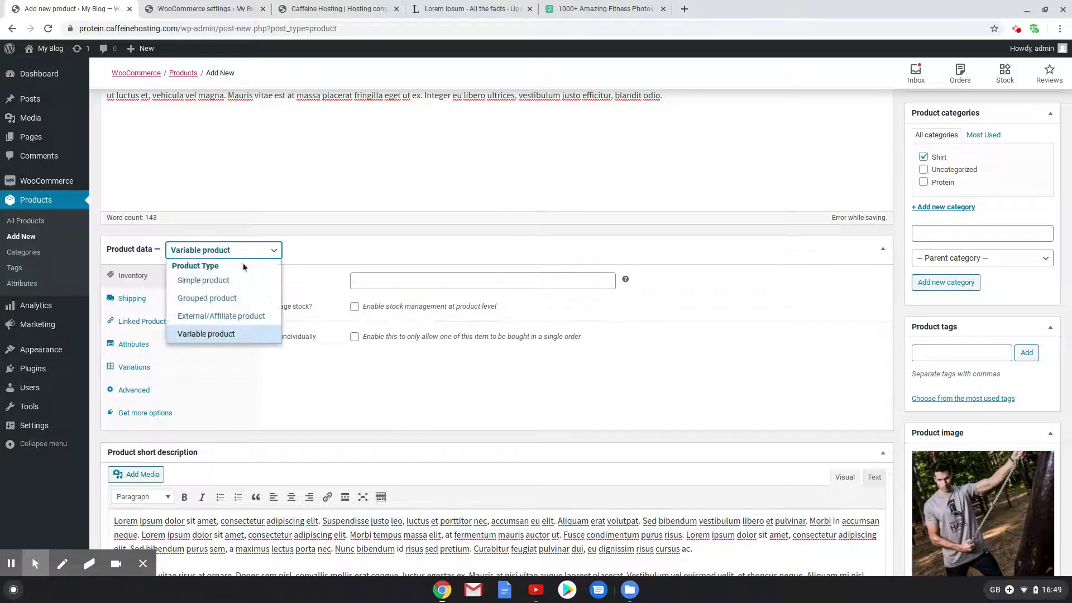
click(251, 281)
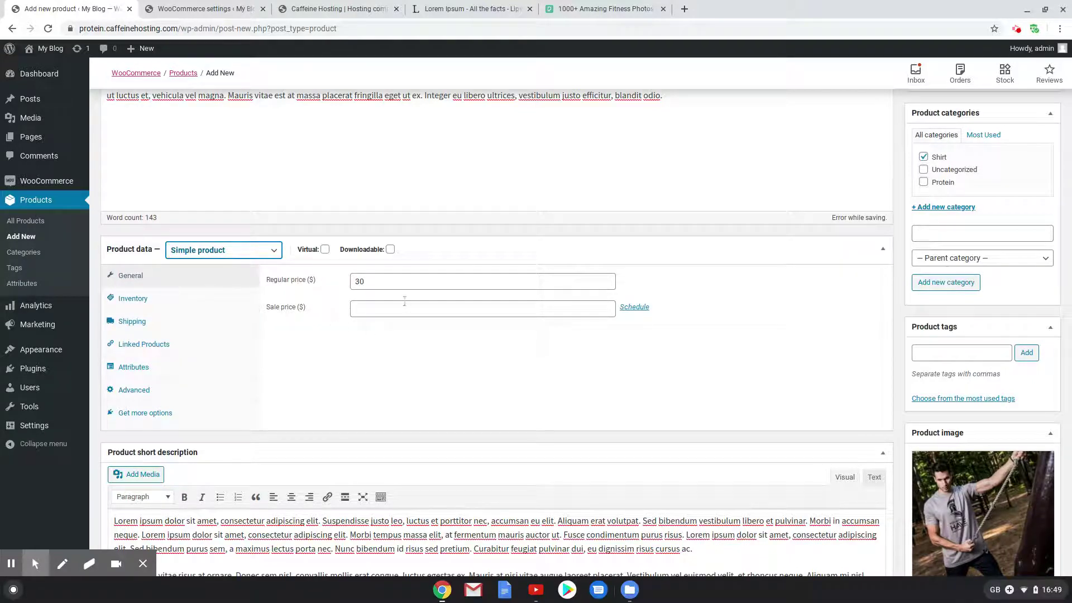
click(229, 254)
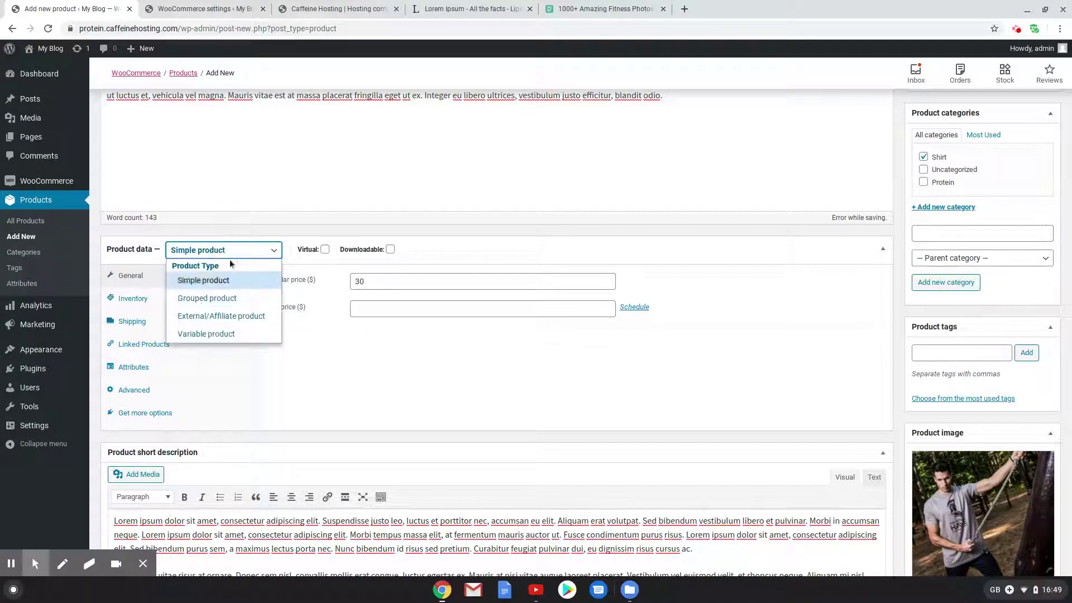
click(202, 334)
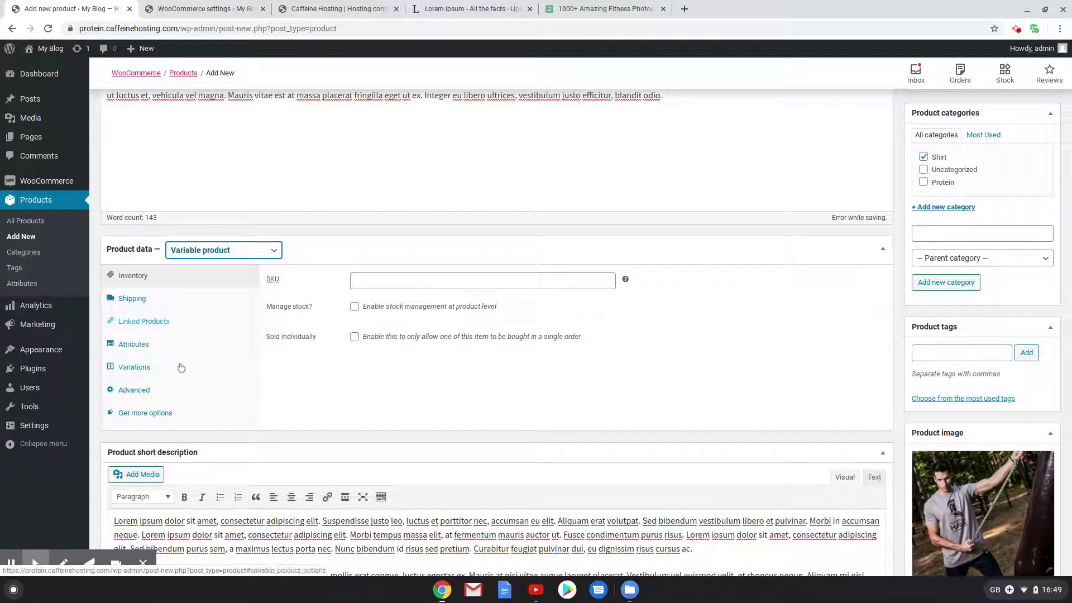
Add a custom Size attribute with values Small|Medium|Large, used for variations, and save it
click(186, 345)
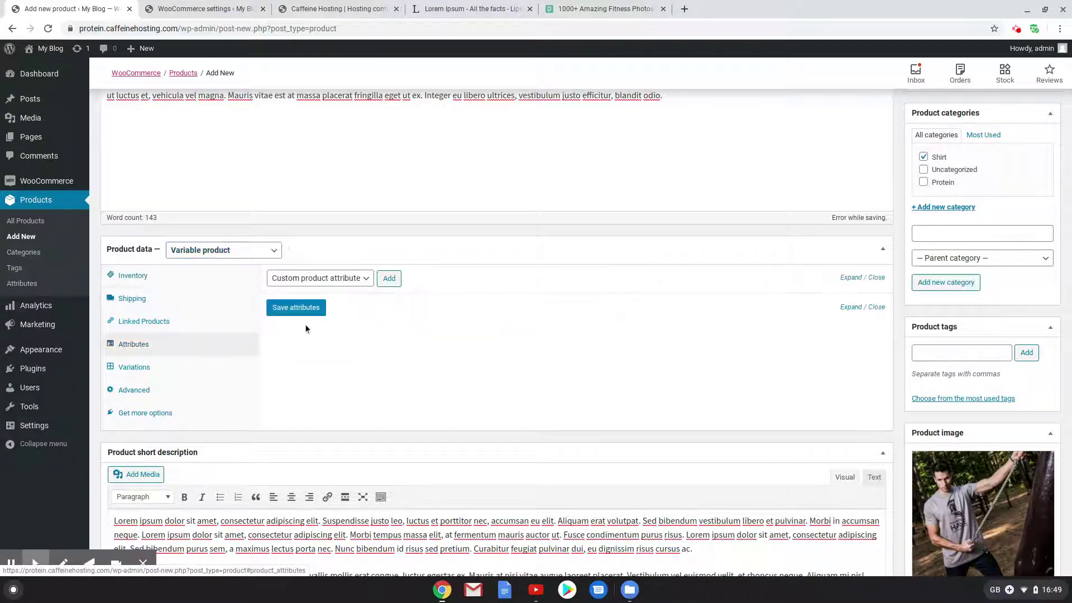
click(352, 282)
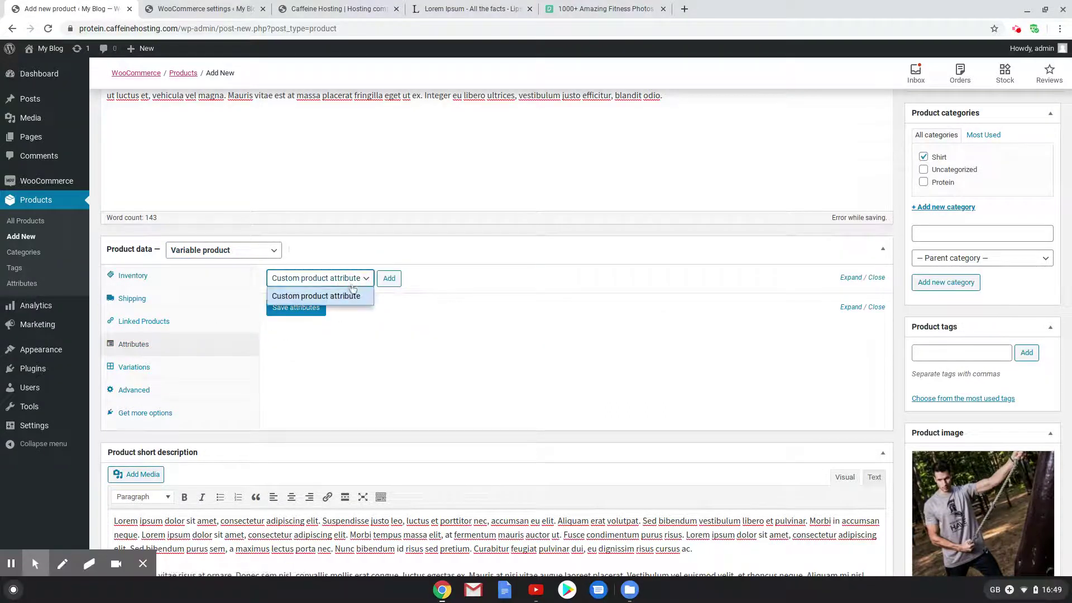
click(321, 297)
click(389, 278)
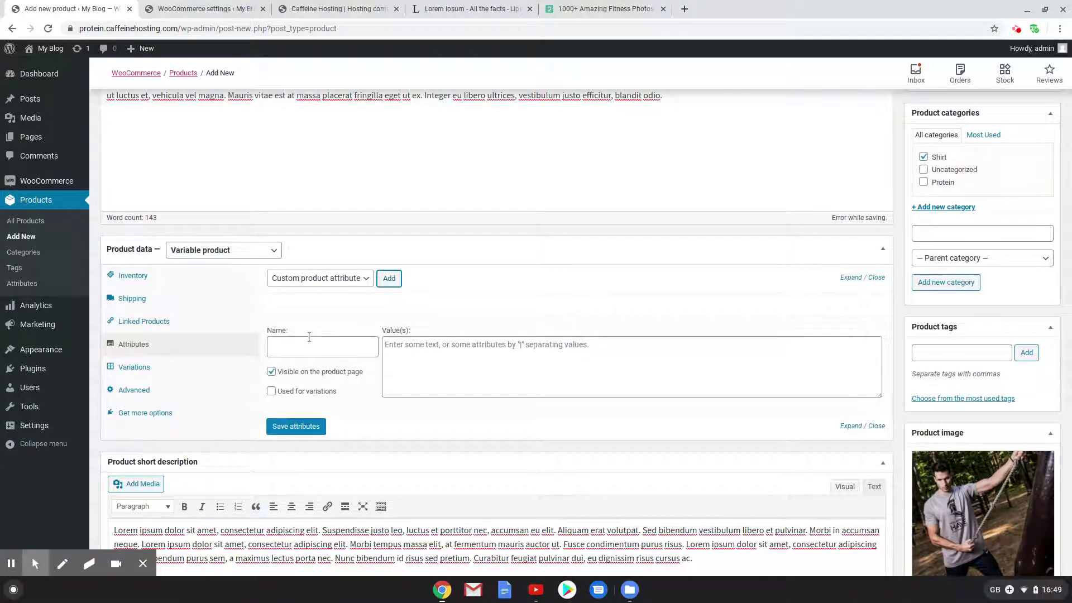
click(314, 351)
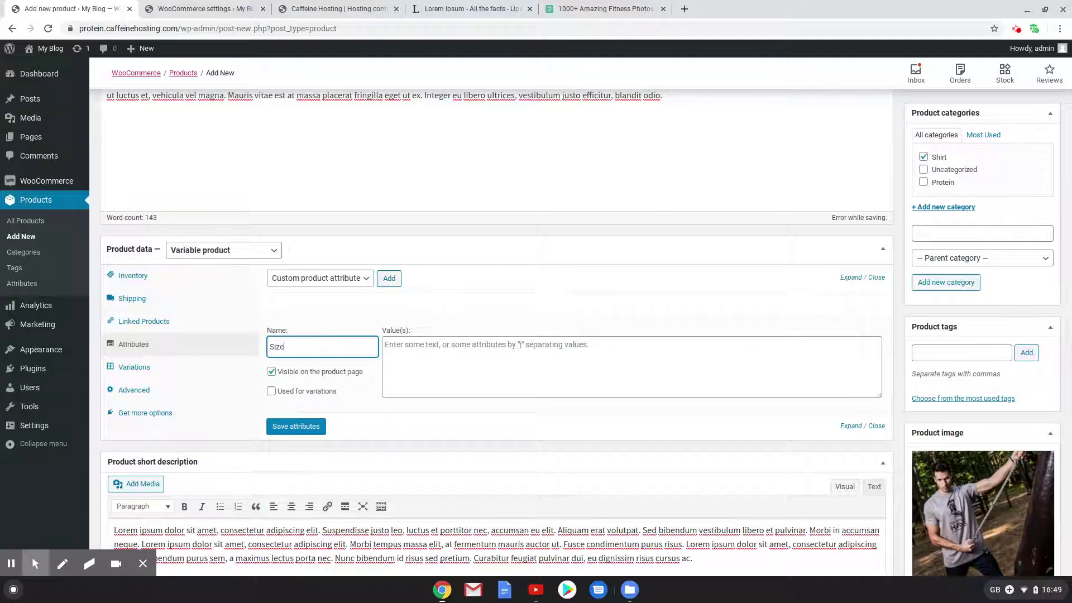
click(270, 391)
click(423, 361)
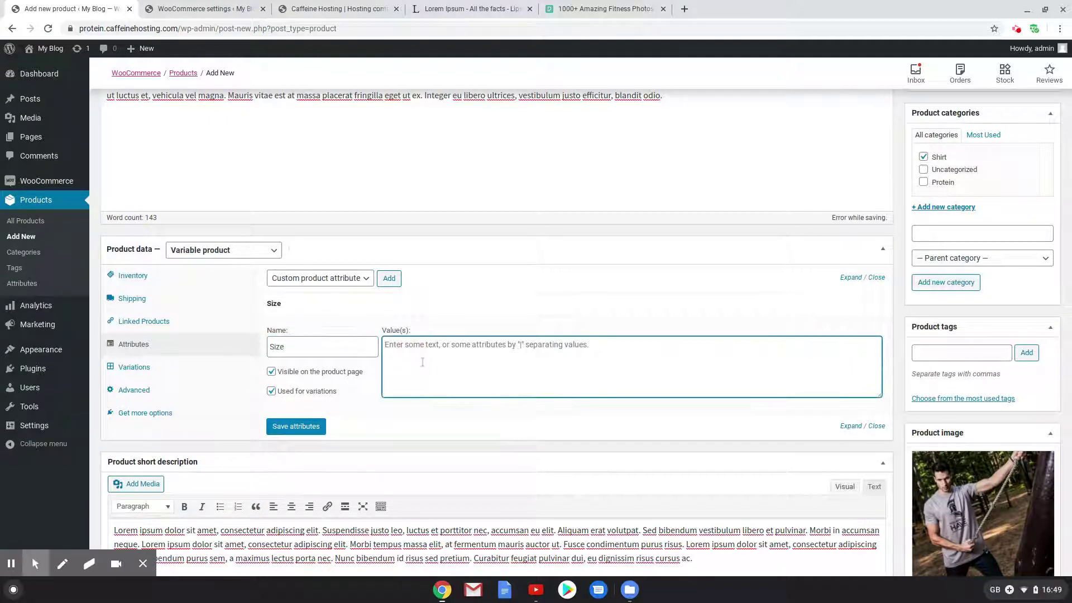
text(Small|Medi)
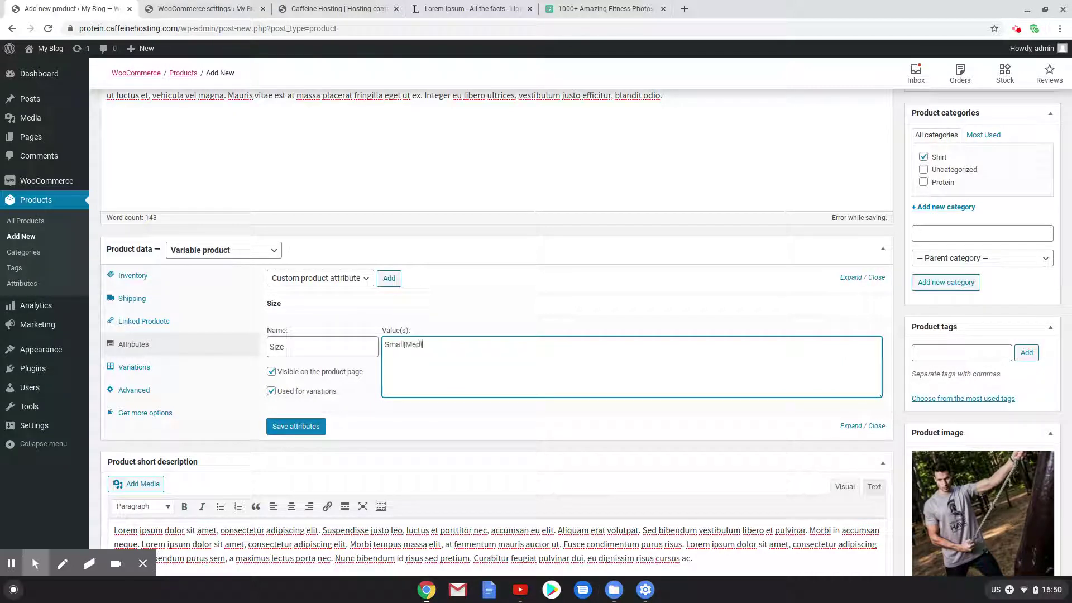
text(um|Large)
click(300, 428)
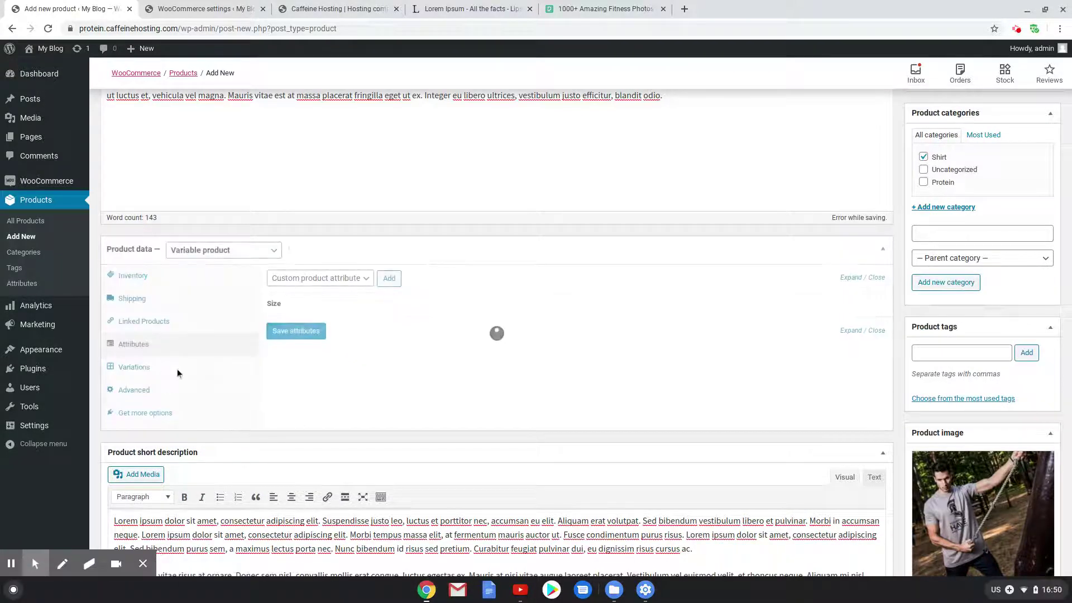
Create variations from all attributes to generate Small, Medium and Large variations
click(136, 368)
click(412, 279)
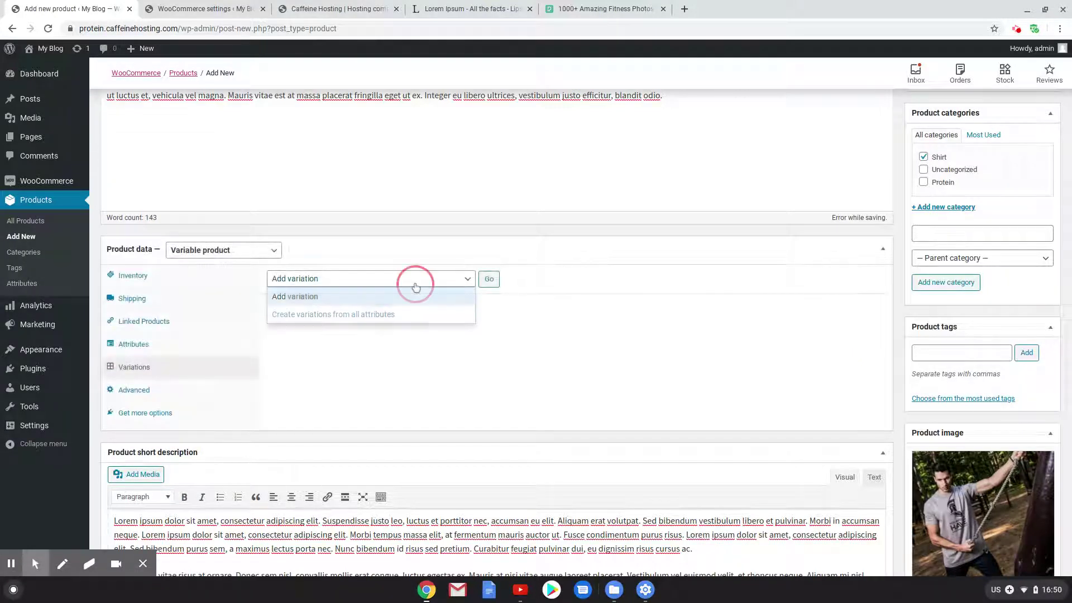
click(399, 316)
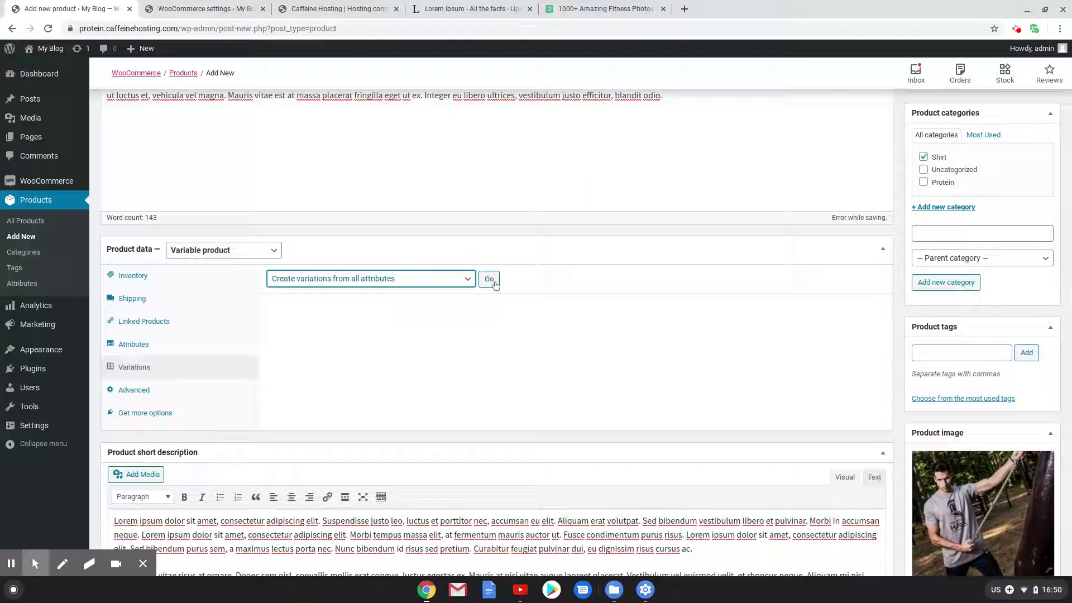
click(495, 283)
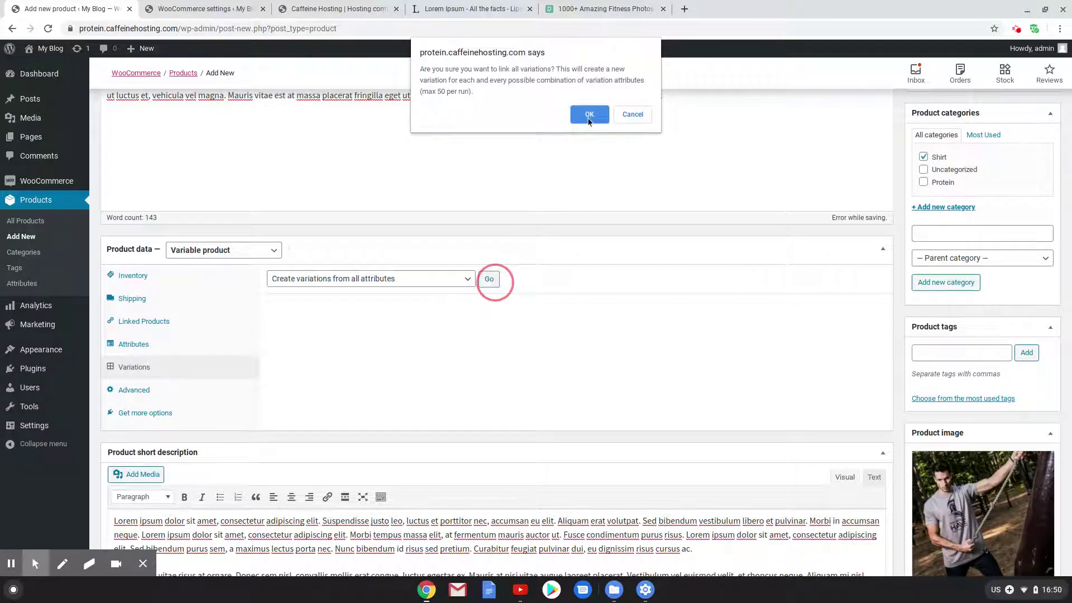
click(589, 115)
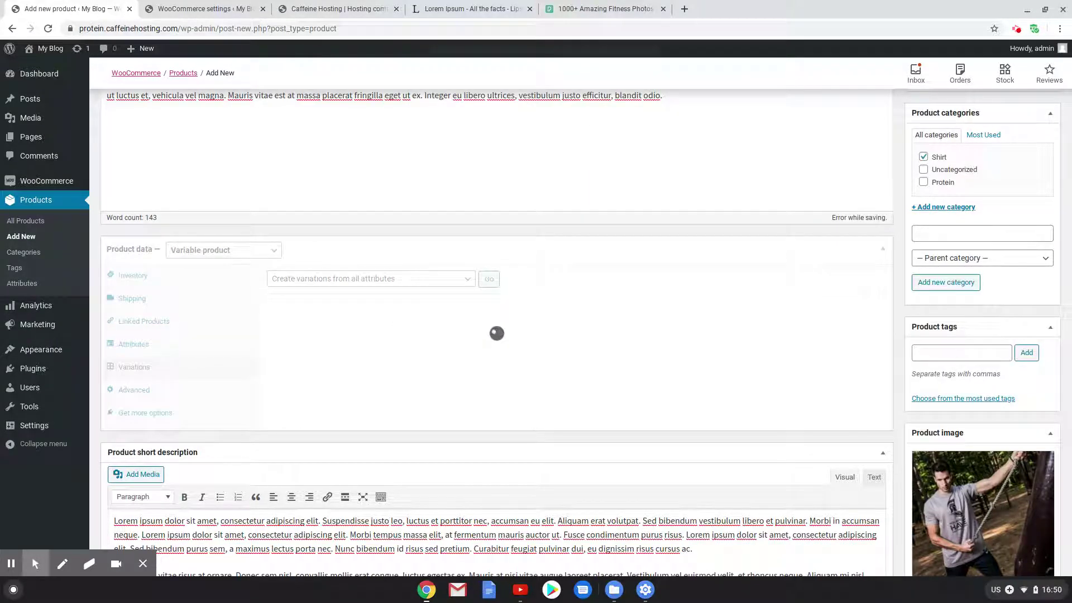
click(635, 98)
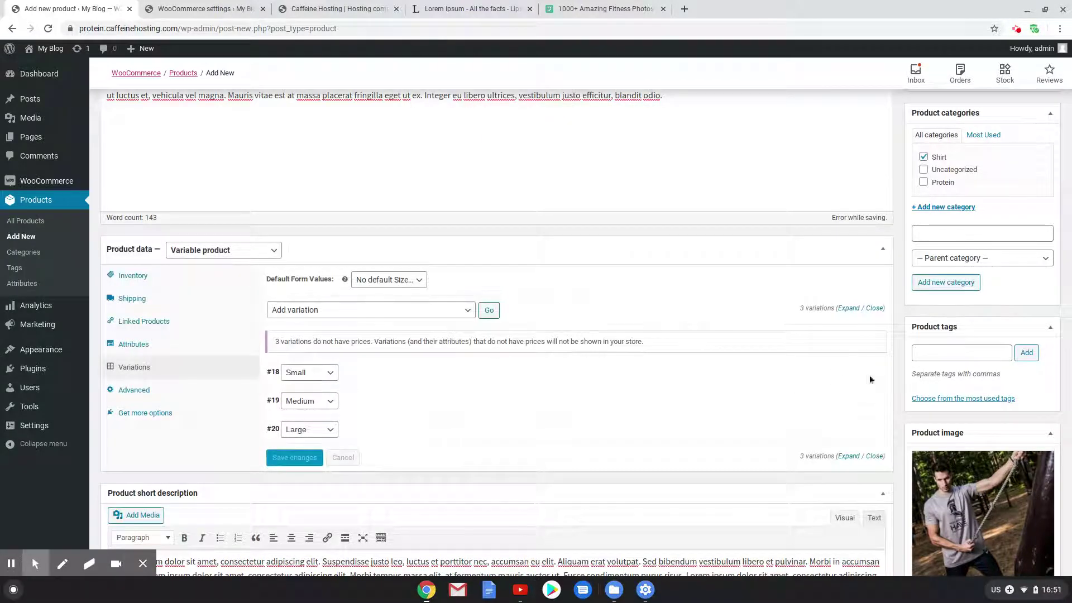
Set Medium as the default form value and expand the Small variation
click(416, 280)
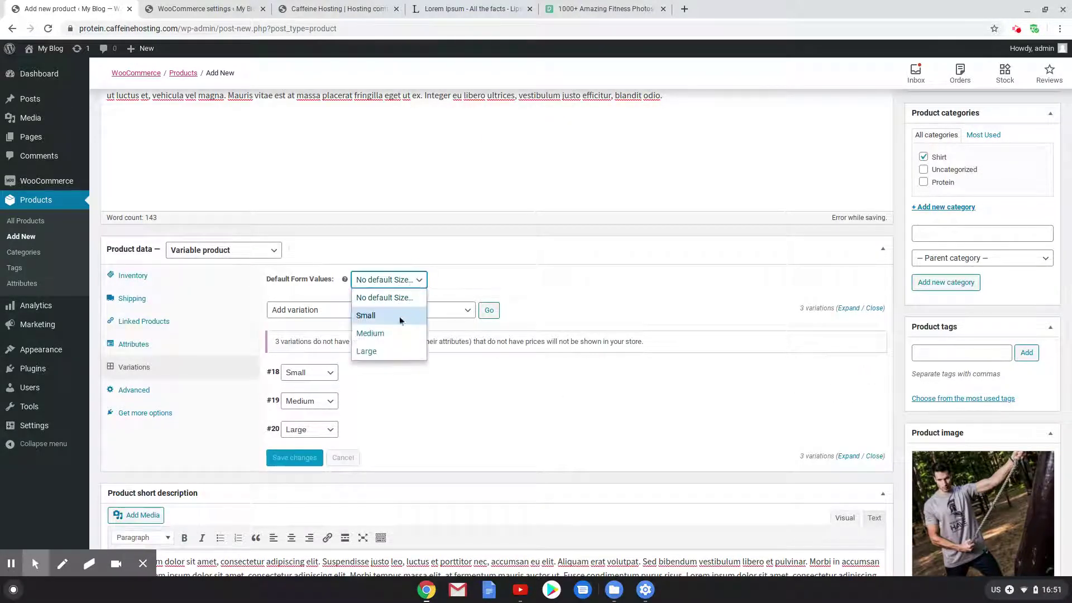
click(392, 334)
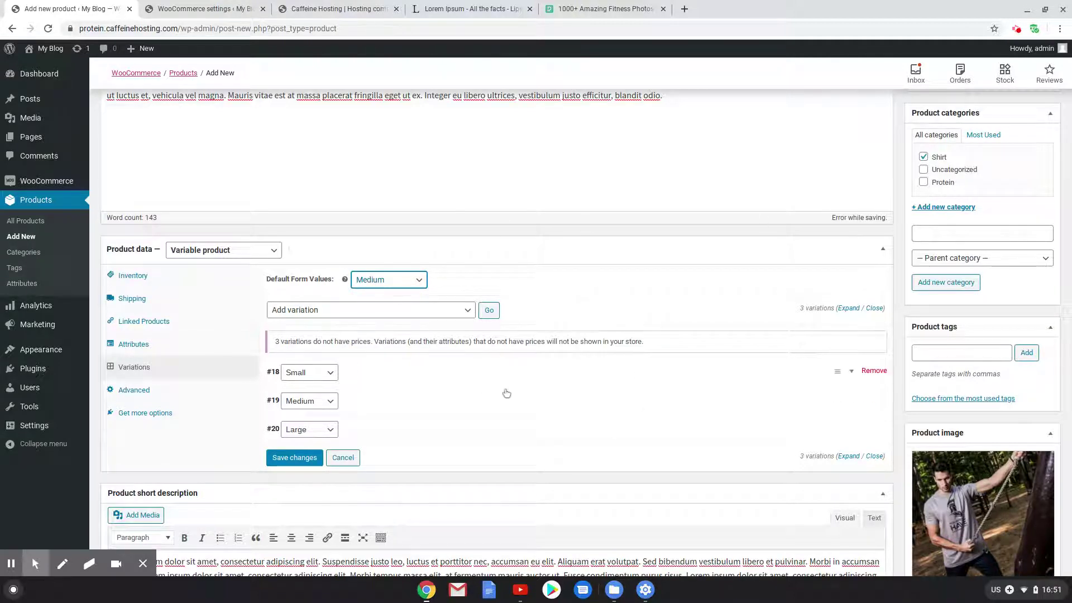
click(390, 378)
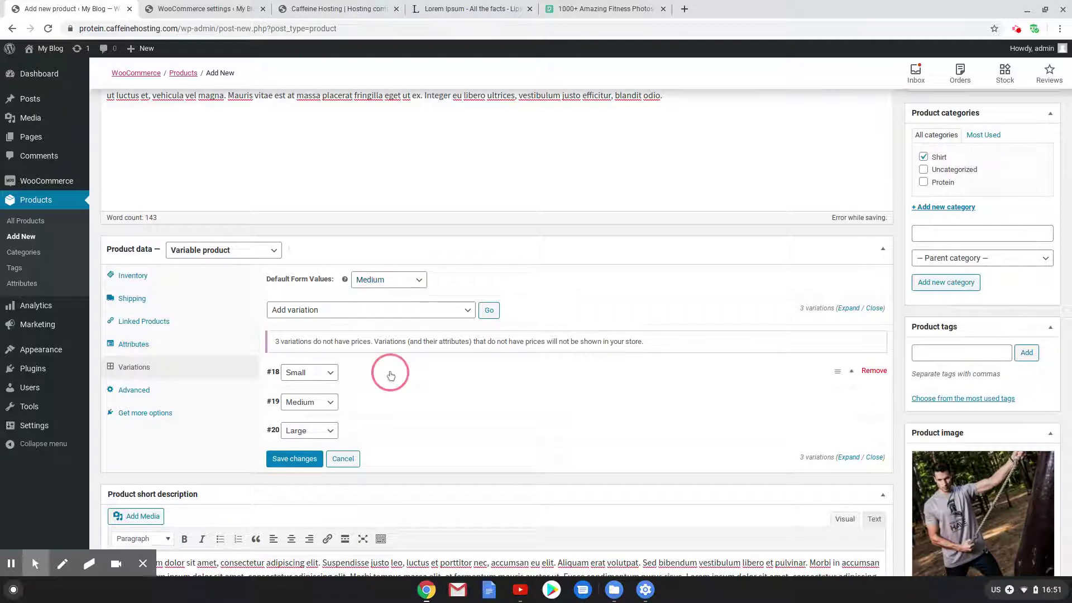
scroll(397, 372, down, 3)
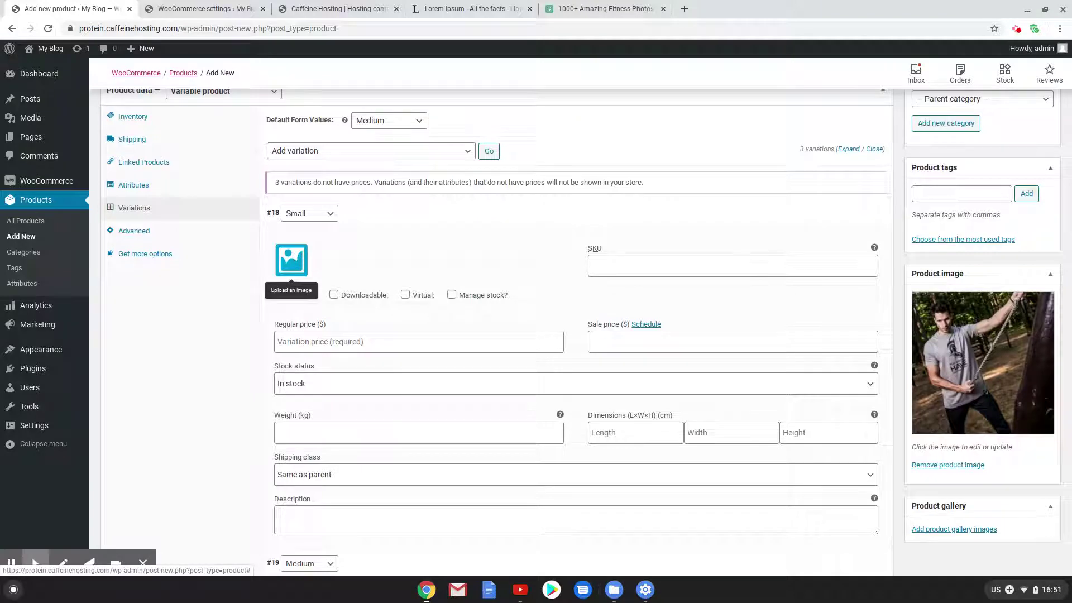
Give the Small variation price 30, Shirts shipping class and stock management
click(433, 338)
text(30)
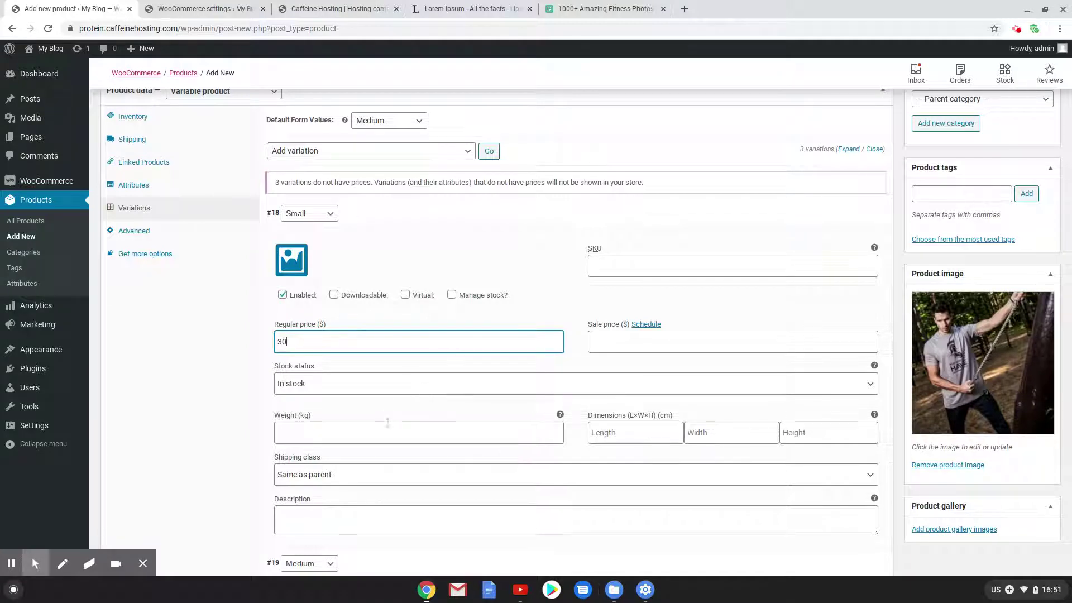
scroll(367, 454, down, 1)
click(343, 429)
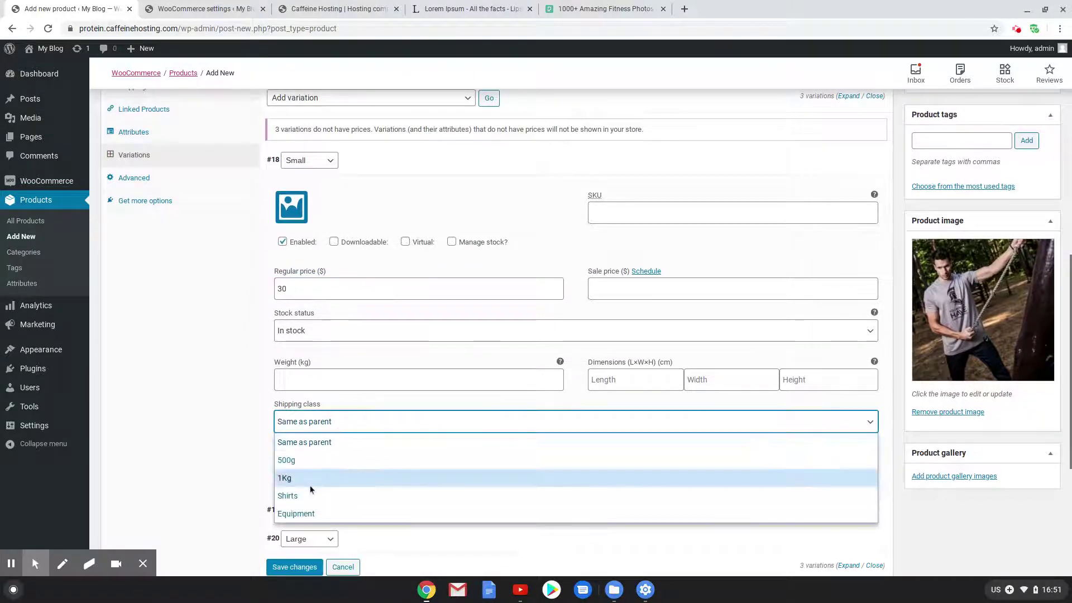
click(287, 496)
scroll(337, 457, down, 1)
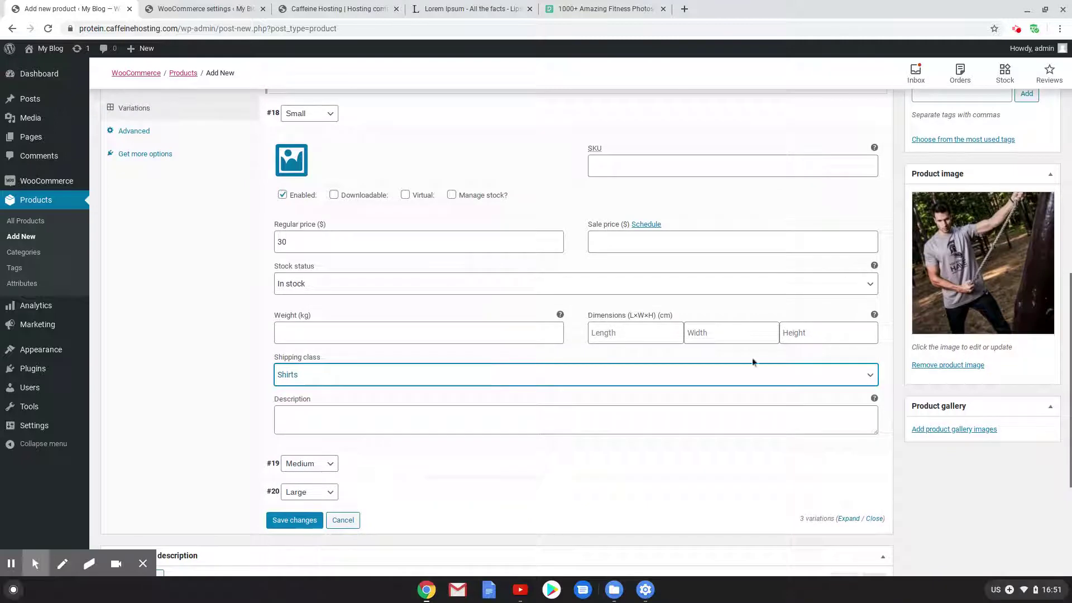
scroll(370, 443, down, 1)
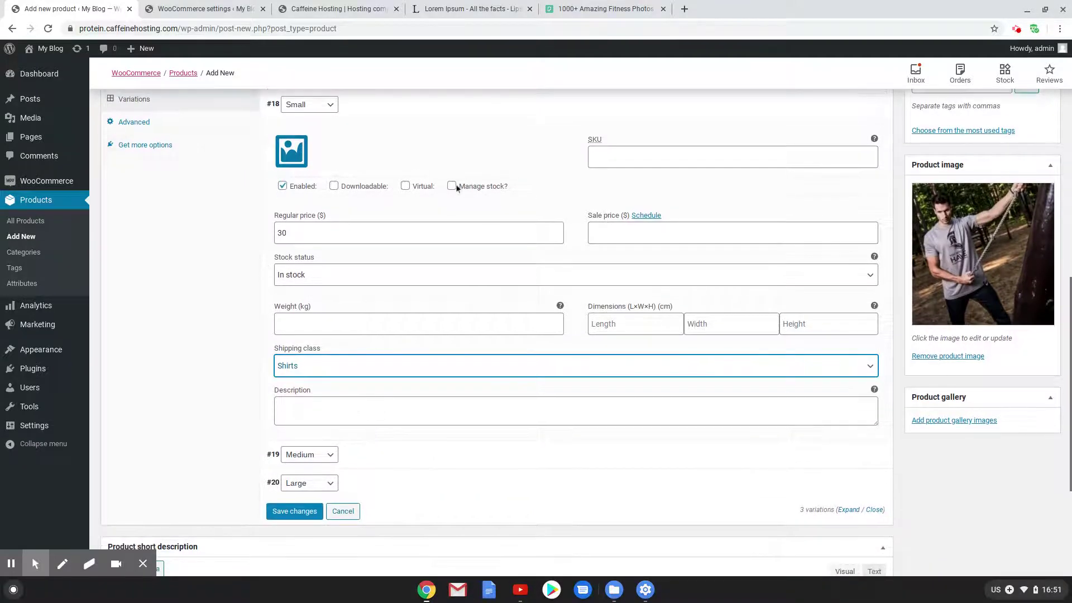
click(454, 187)
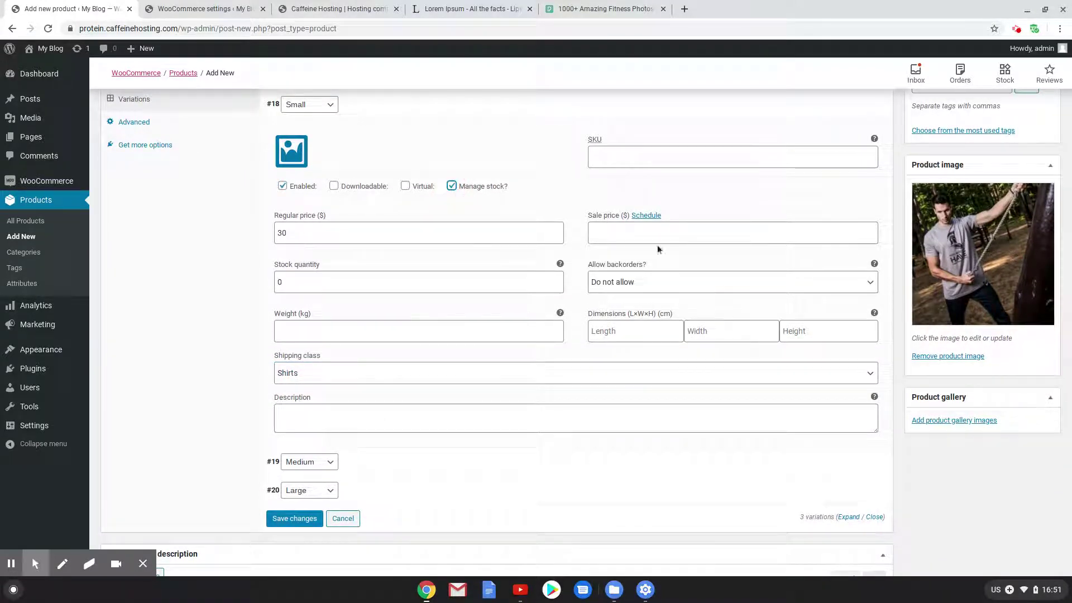
click(305, 281)
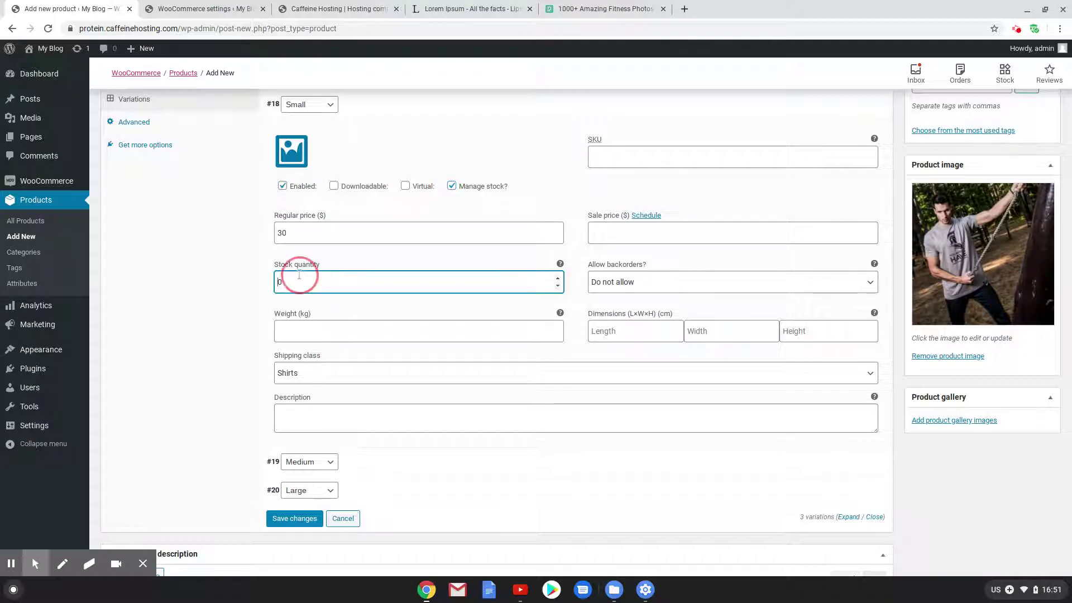
Give the Medium variation price 30, managed stock of 4 and Shirts shipping class
click(447, 462)
scroll(444, 480, down, 2)
click(451, 474)
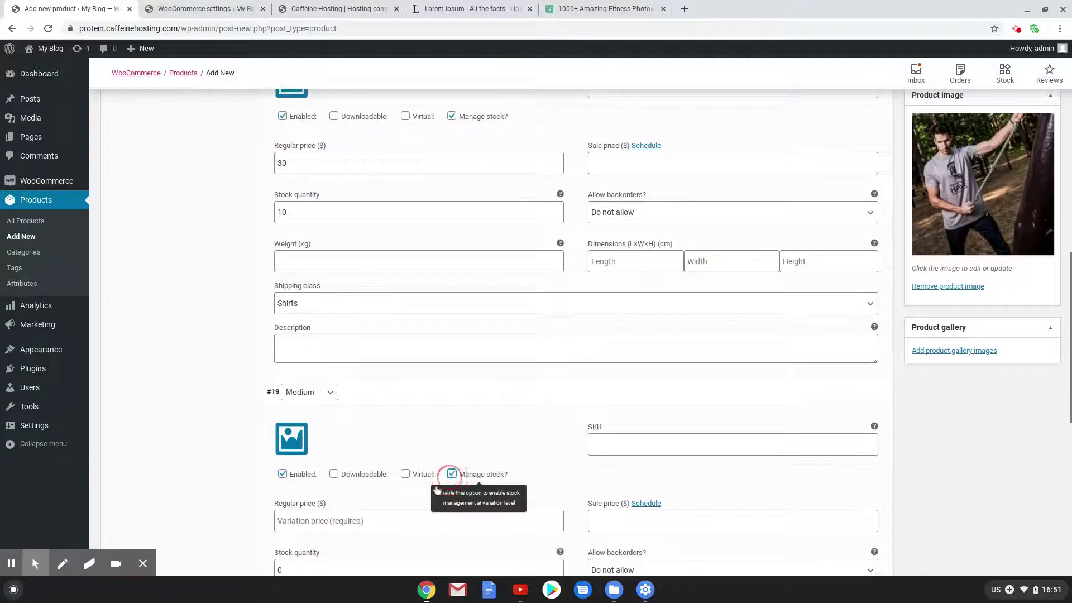
click(341, 521)
text(30)
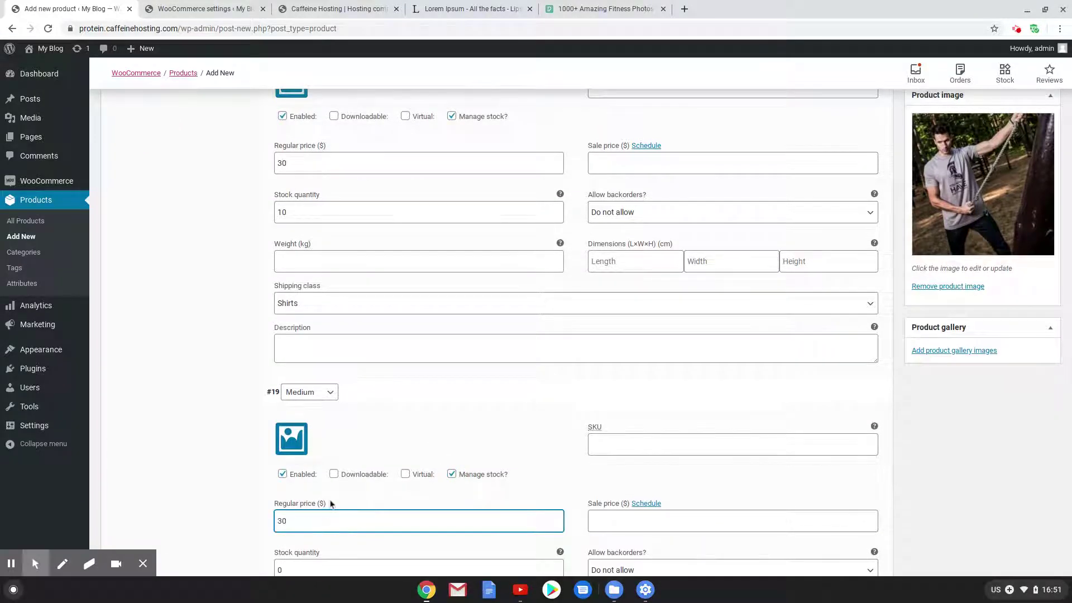
scroll(331, 504, down, 2)
click(290, 433)
key(BackSpace)
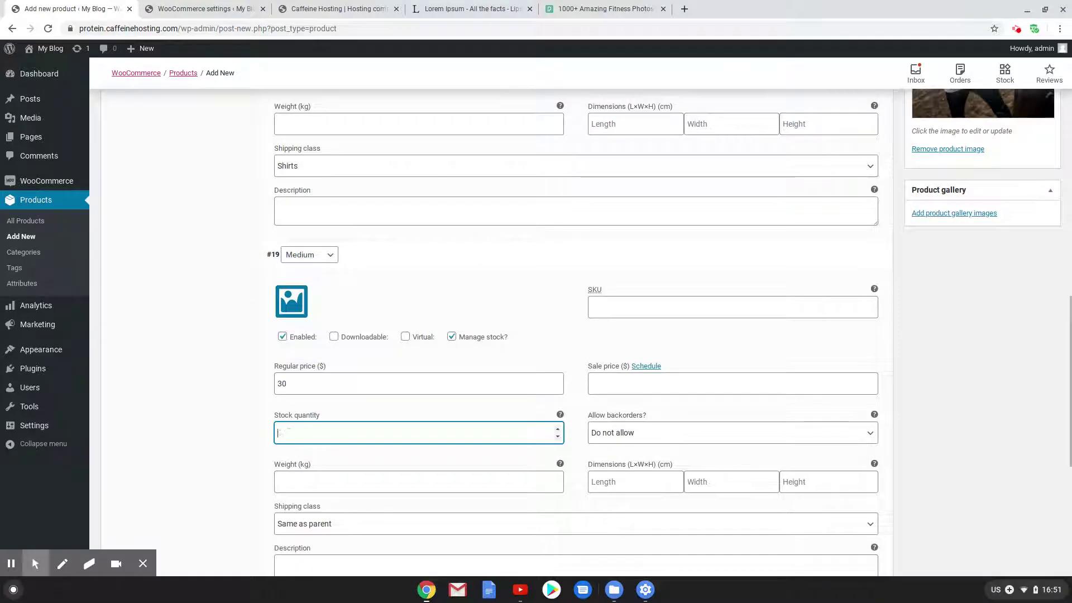
text(4)
scroll(307, 473, down, 2)
click(315, 404)
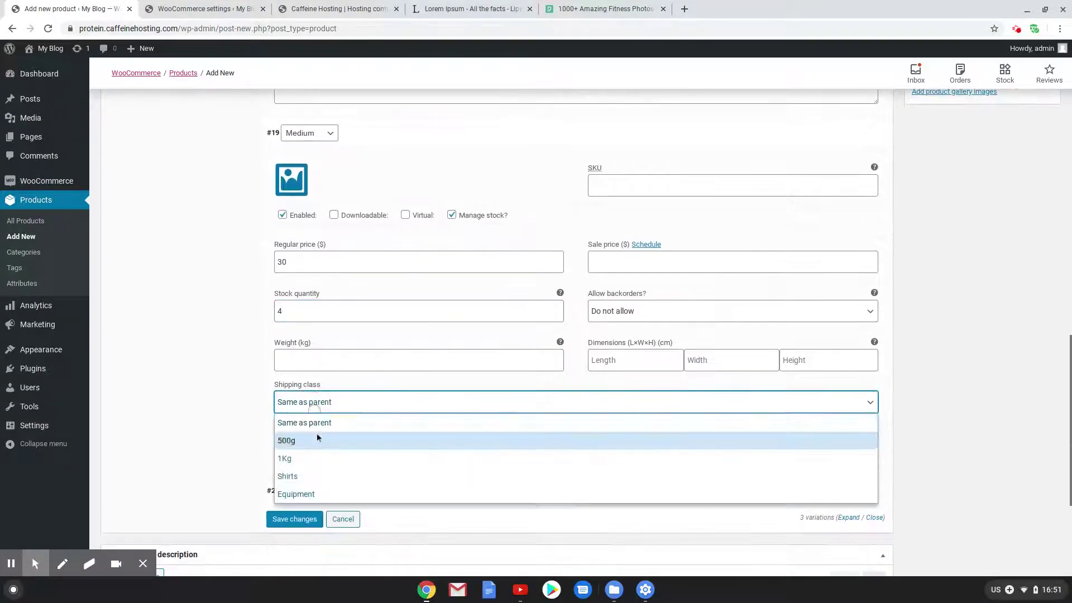
click(328, 479)
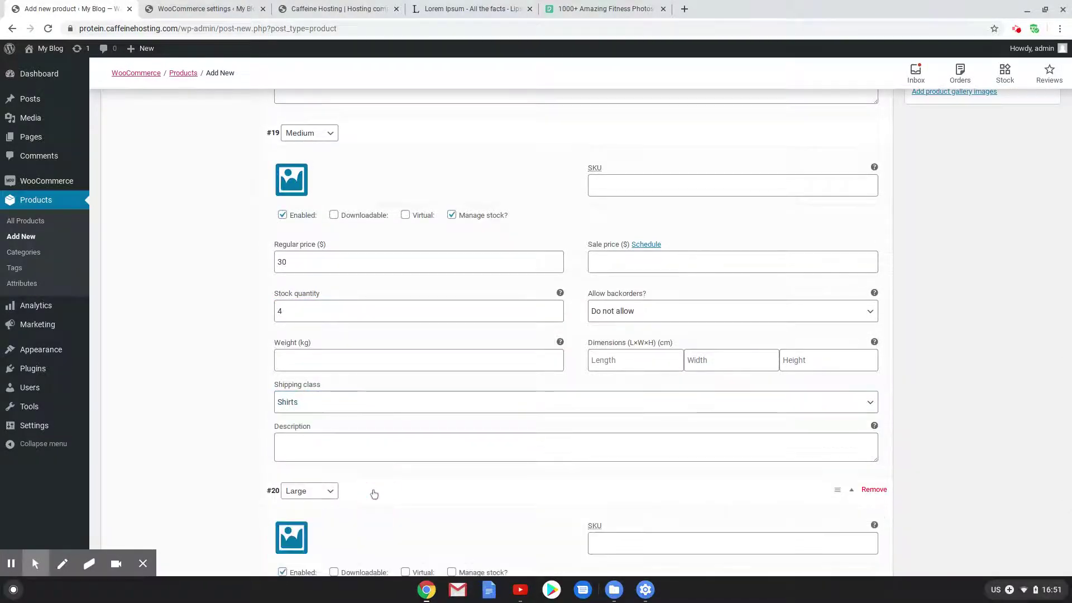
Give the Large variation stock 15, price 30 and Shirts shipping class, then save all variations
scroll(374, 494, down, 5)
click(452, 271)
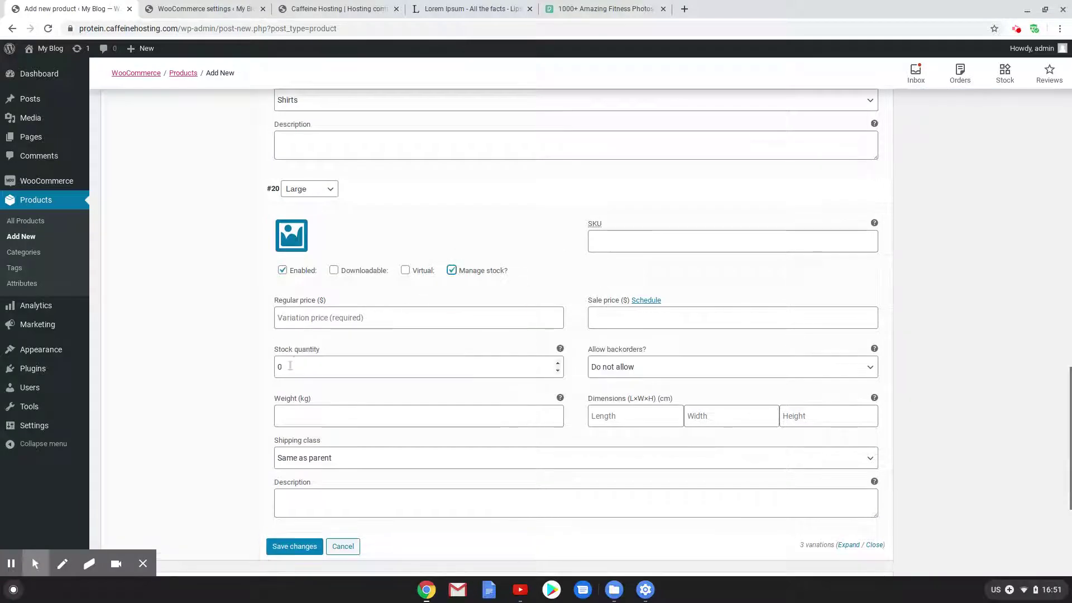
double_click(291, 366)
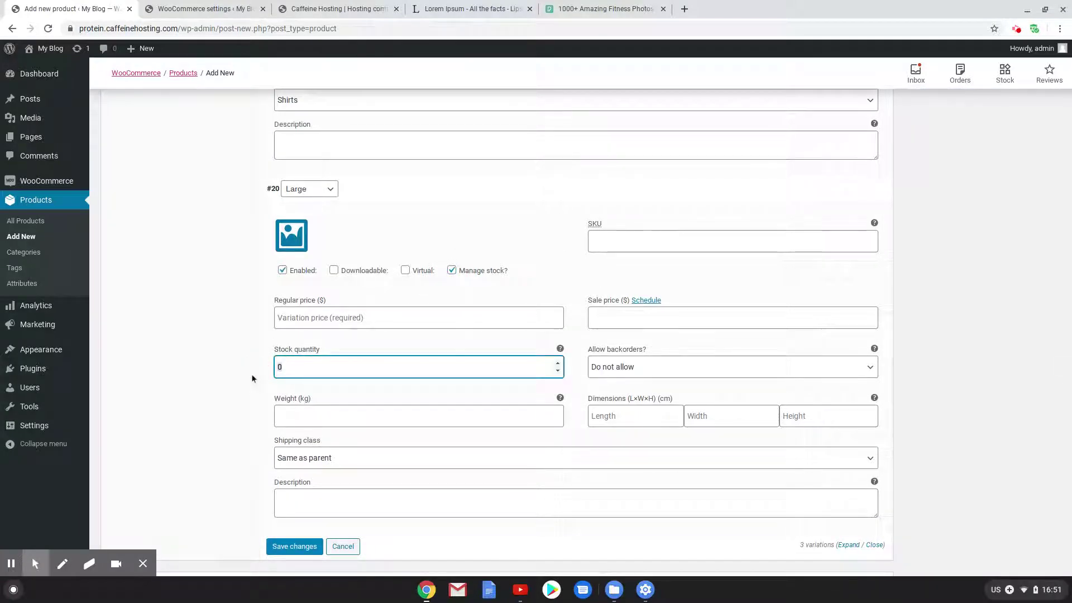
text(15)
click(306, 313)
text(30)
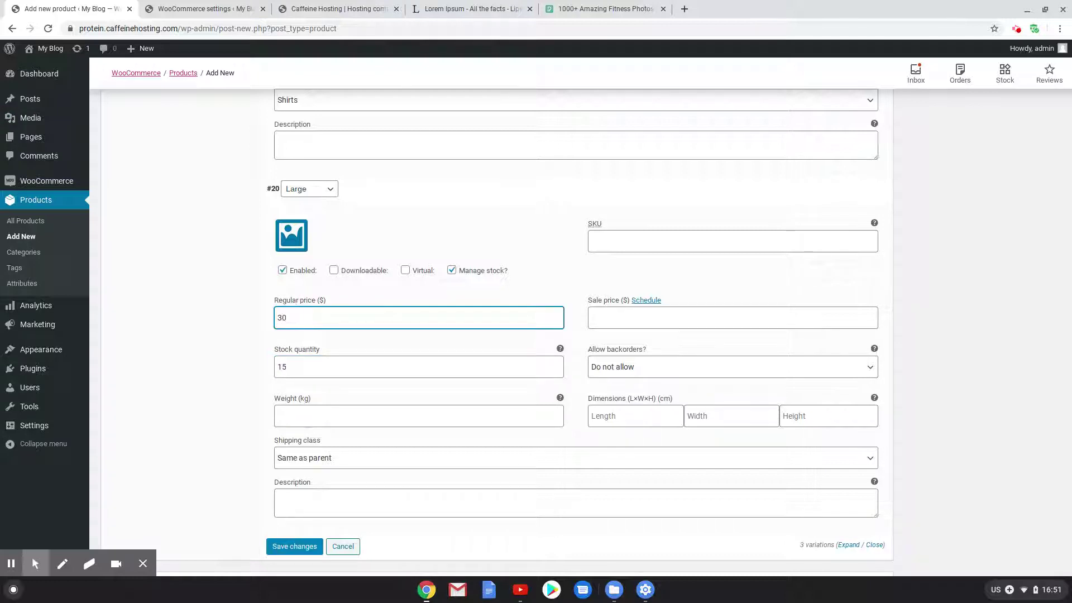
click(381, 458)
click(304, 528)
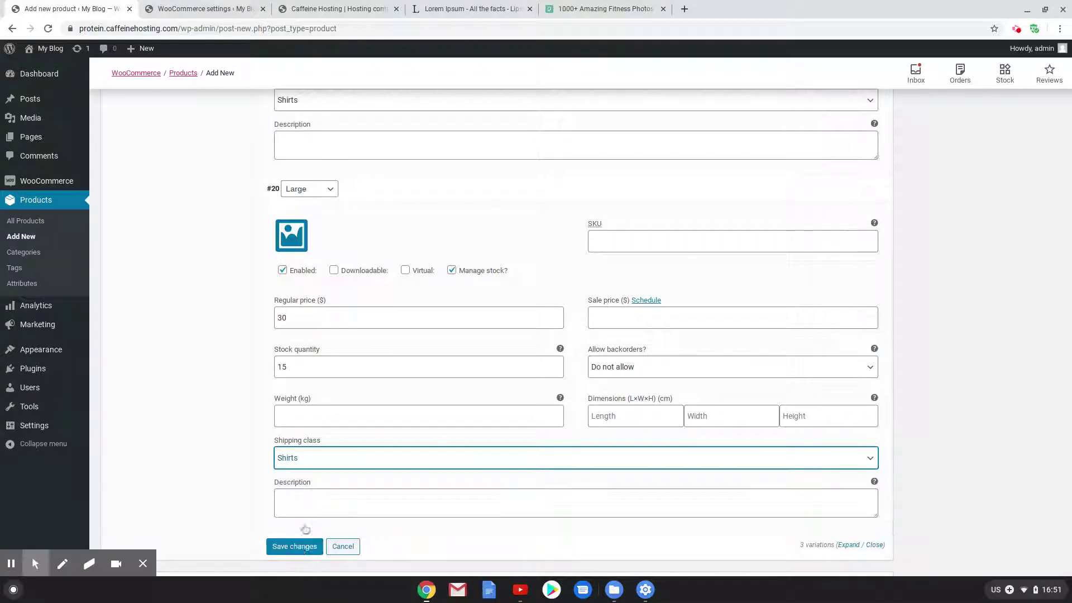
click(301, 547)
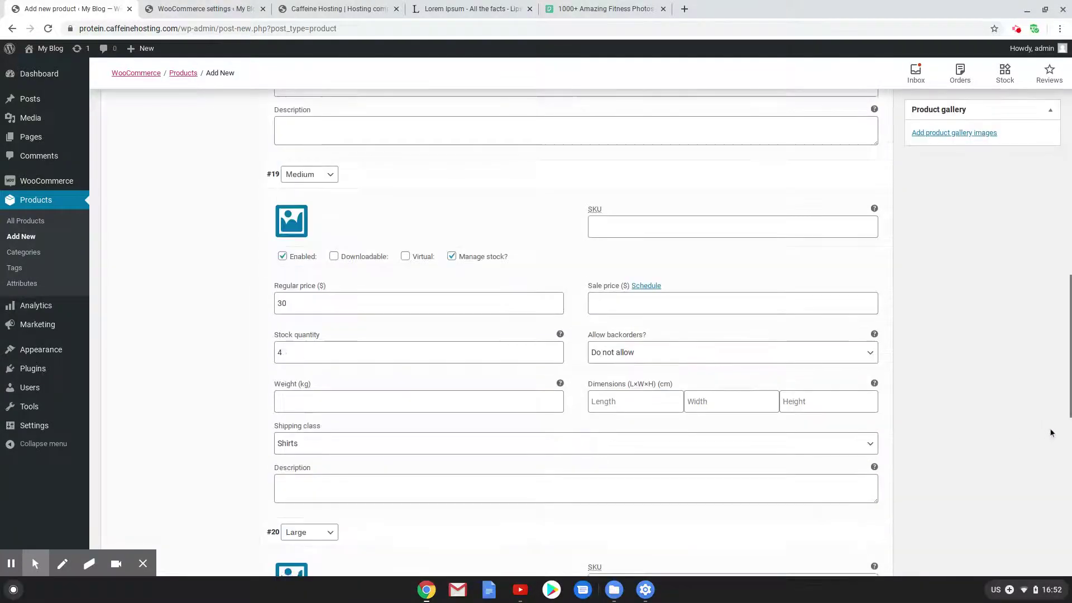
scroll(1051, 431, up, 6)
scroll(979, 413, down, 4)
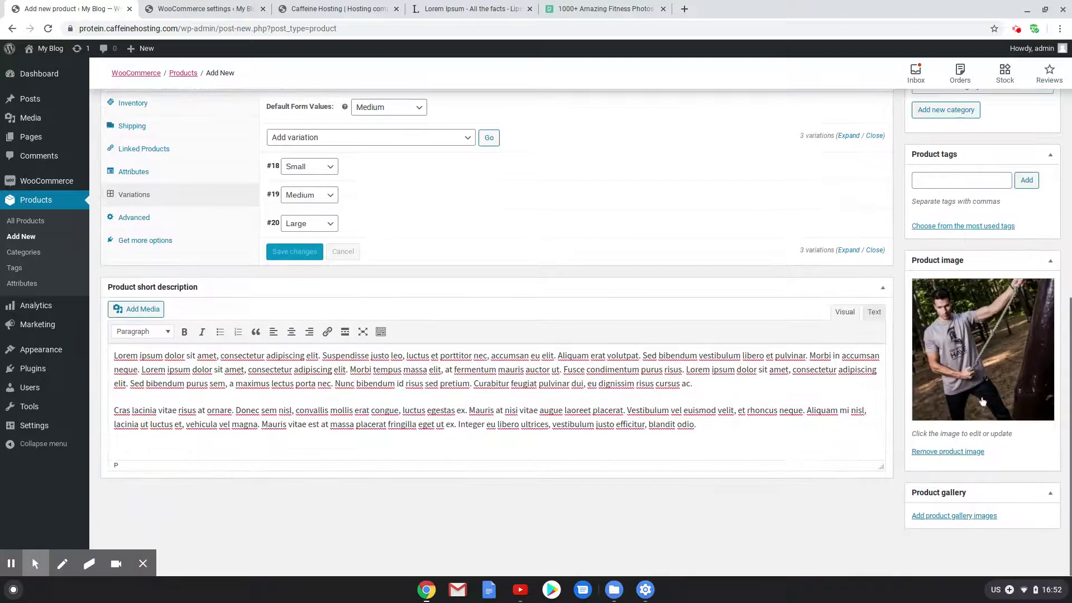
Upload frame-kings-4pCsgbtDhoI-unsplash.jpg and add it to Grey Shirt's product gallery
click(957, 517)
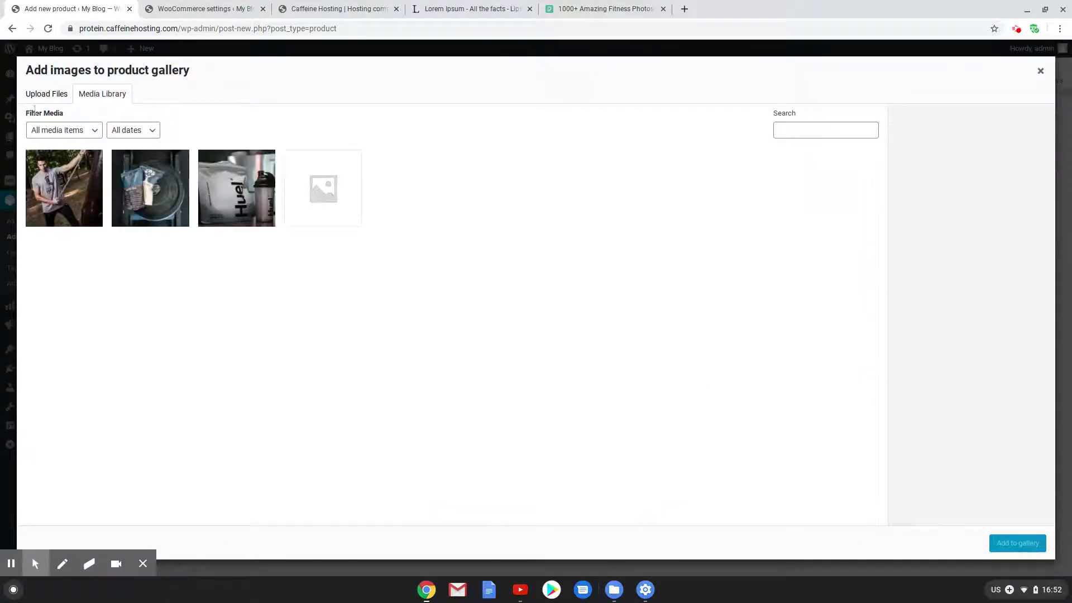
click(42, 95)
click(538, 286)
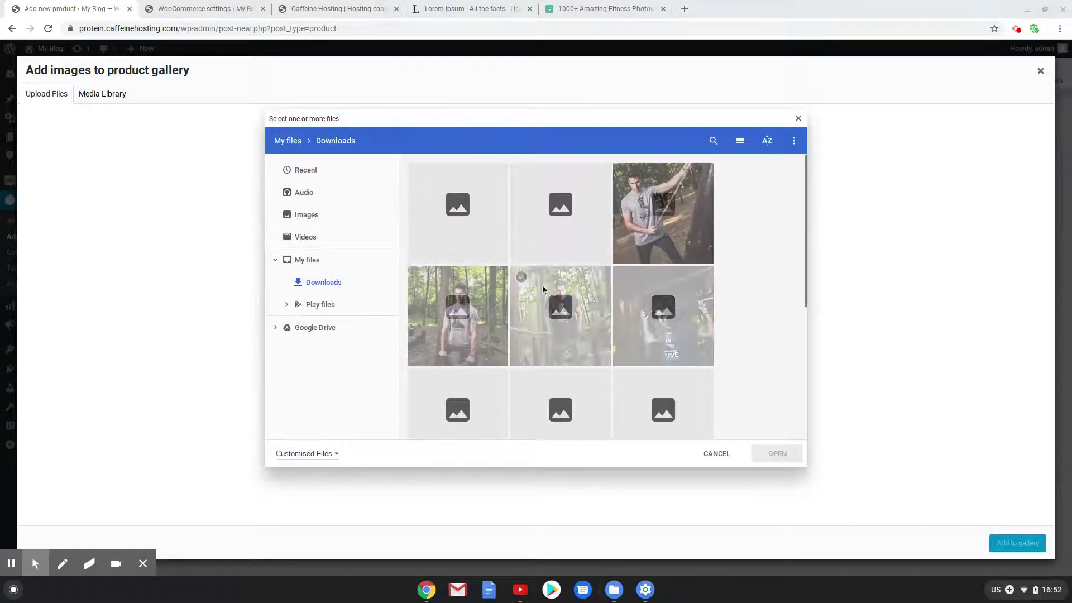
click(449, 302)
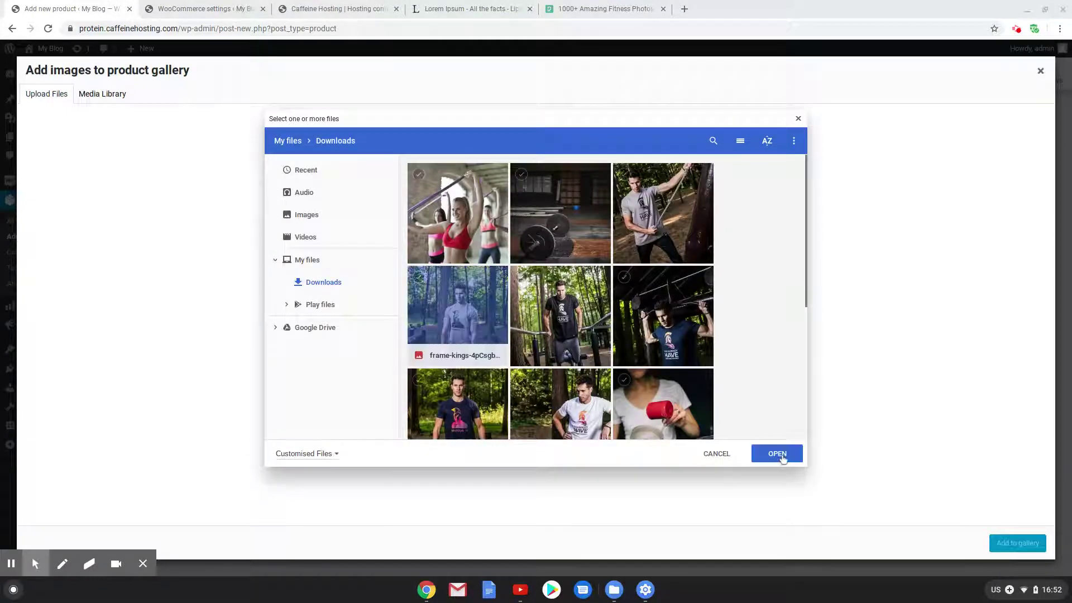
click(778, 454)
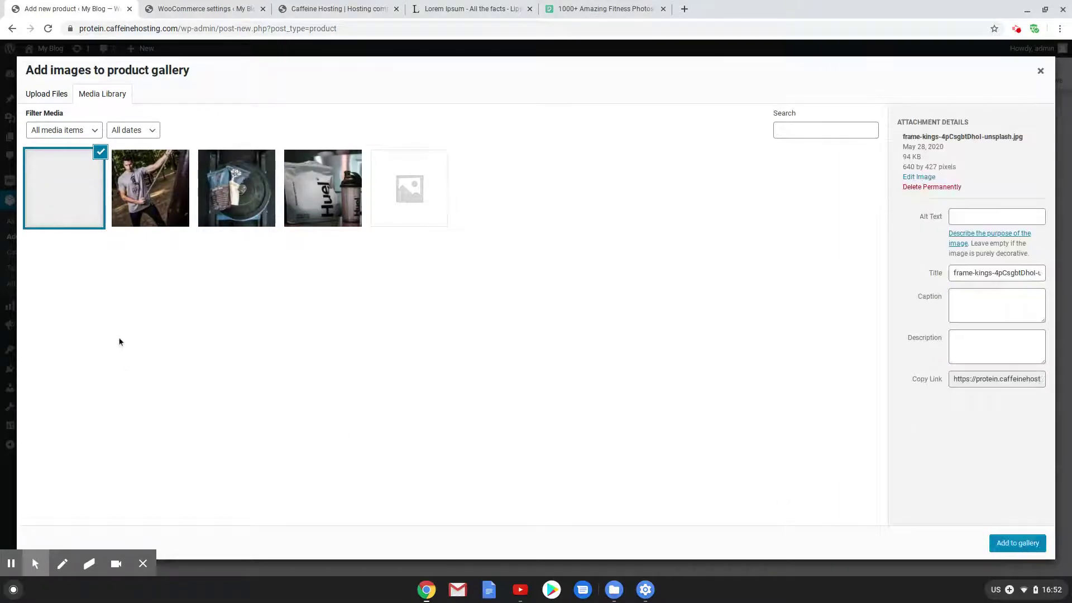
click(1026, 544)
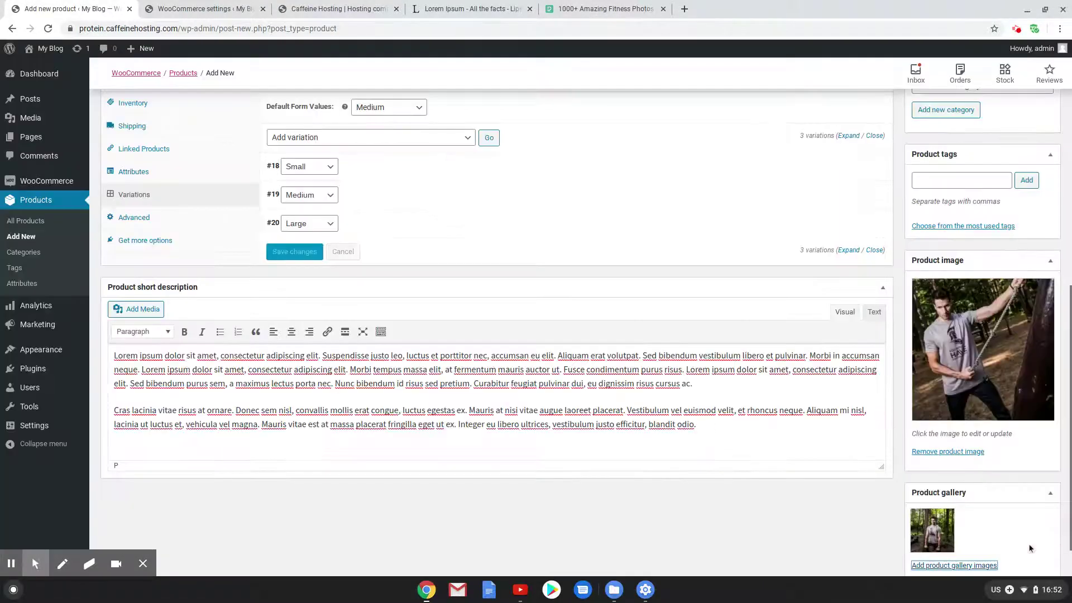
scroll(982, 410, up, 7)
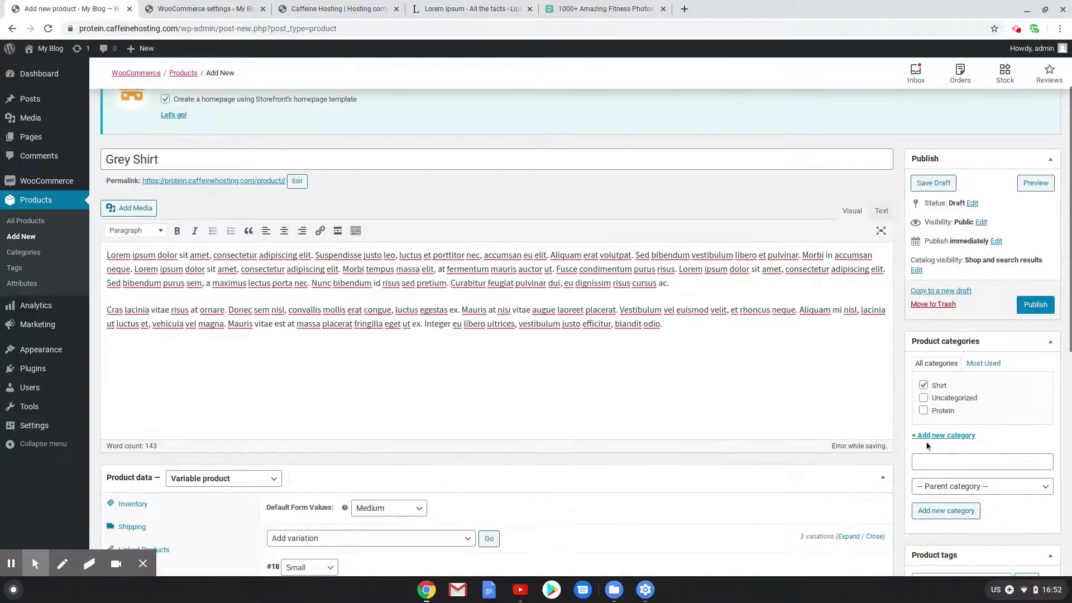
click(1035, 305)
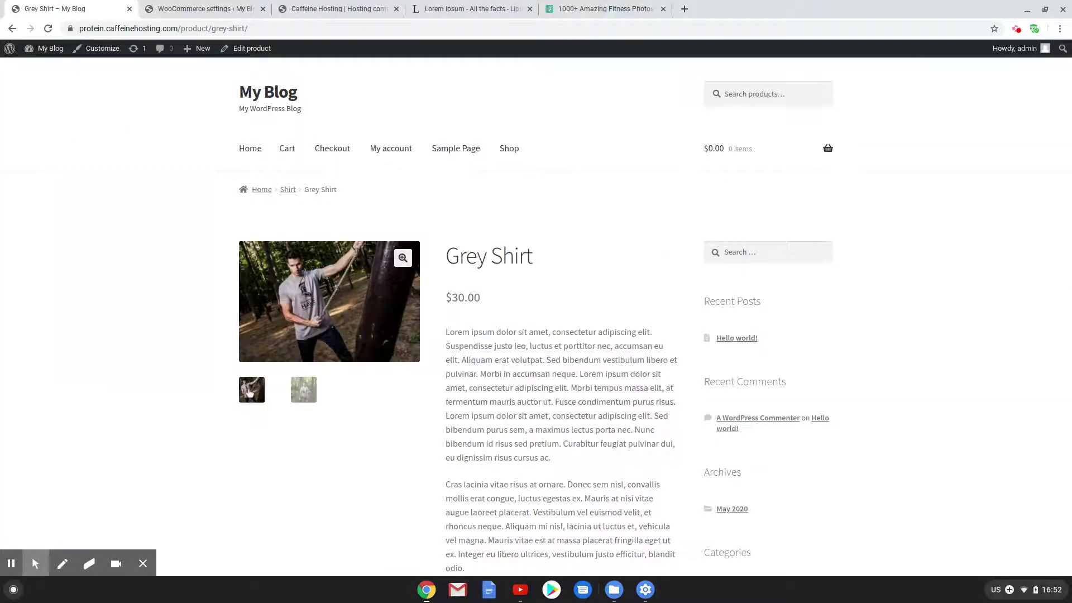
click(304, 390)
click(252, 389)
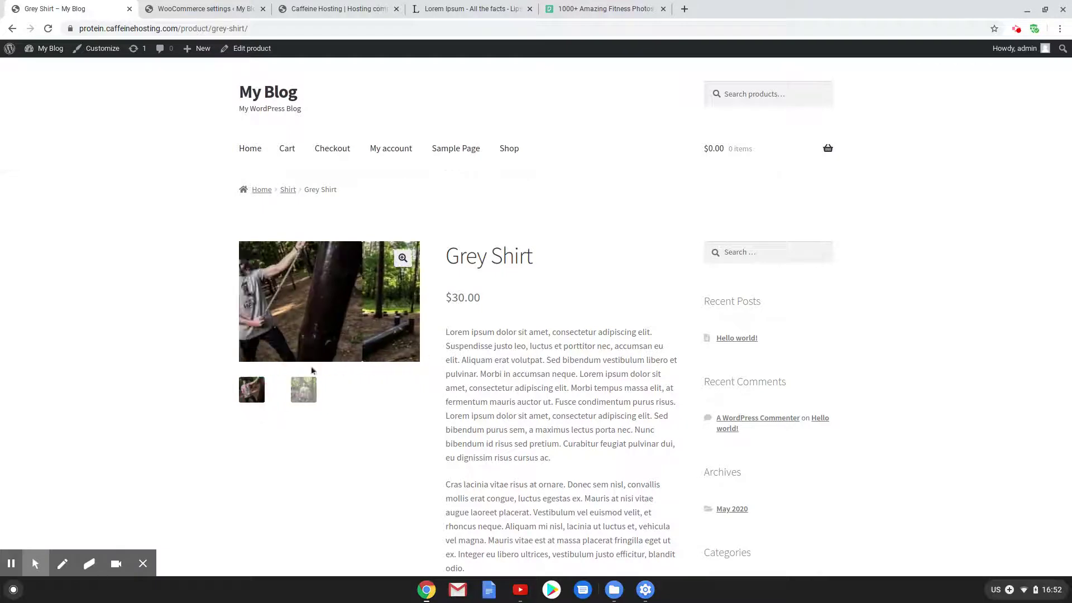
scroll(540, 313, down, 1)
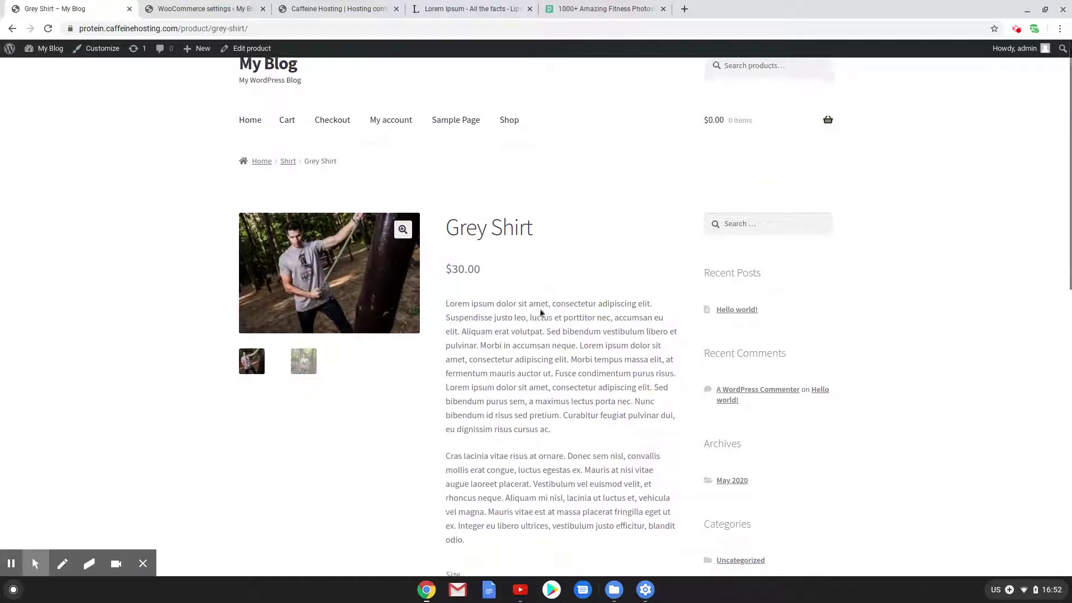
scroll(540, 313, down, 3)
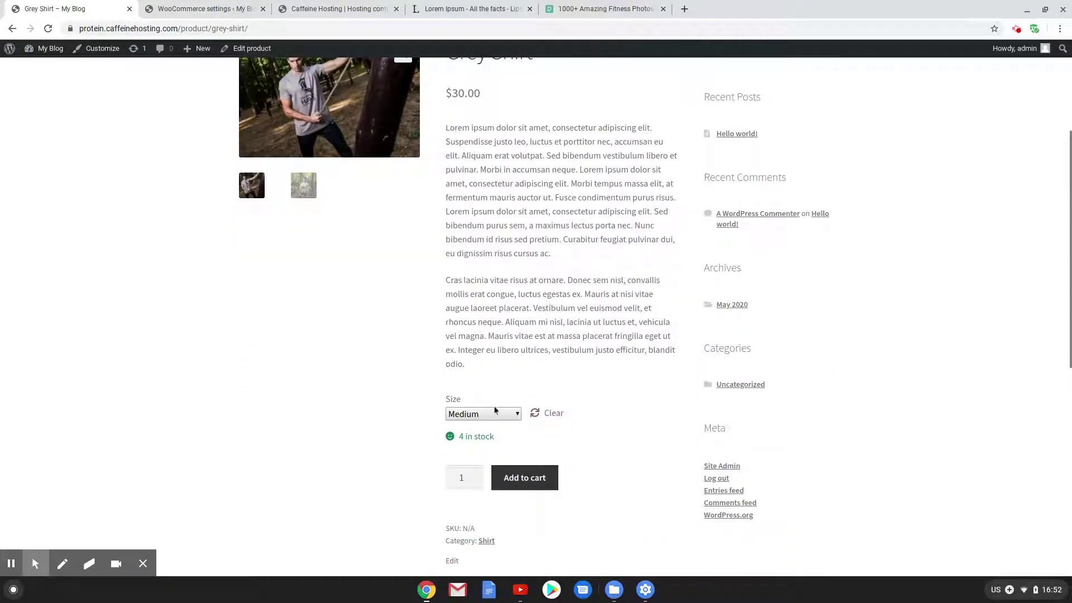
click(494, 413)
click(487, 448)
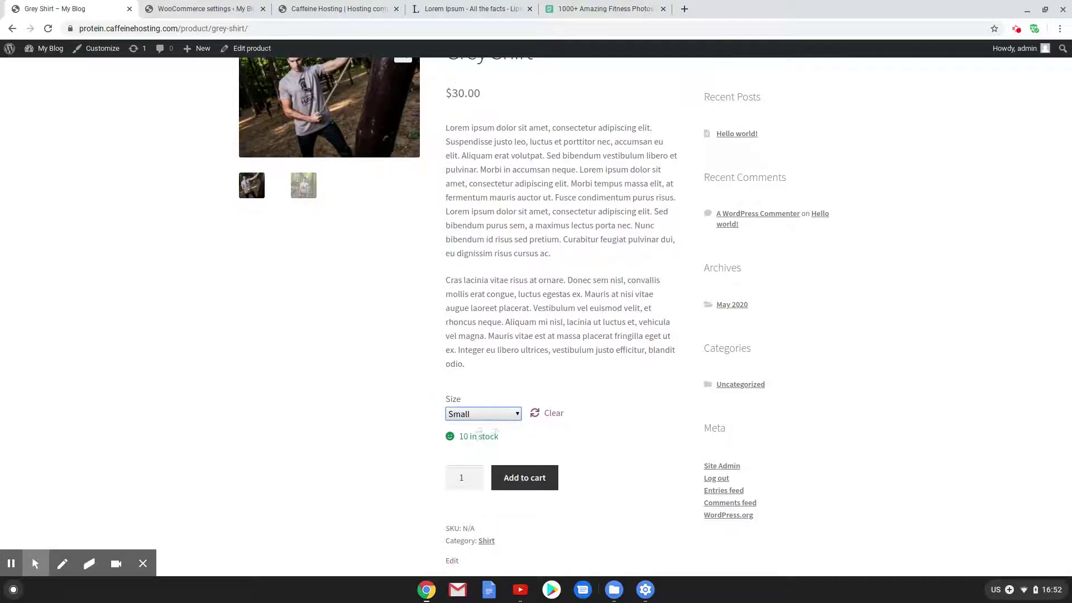
click(479, 437)
drag(480, 438, 448, 439)
click(475, 416)
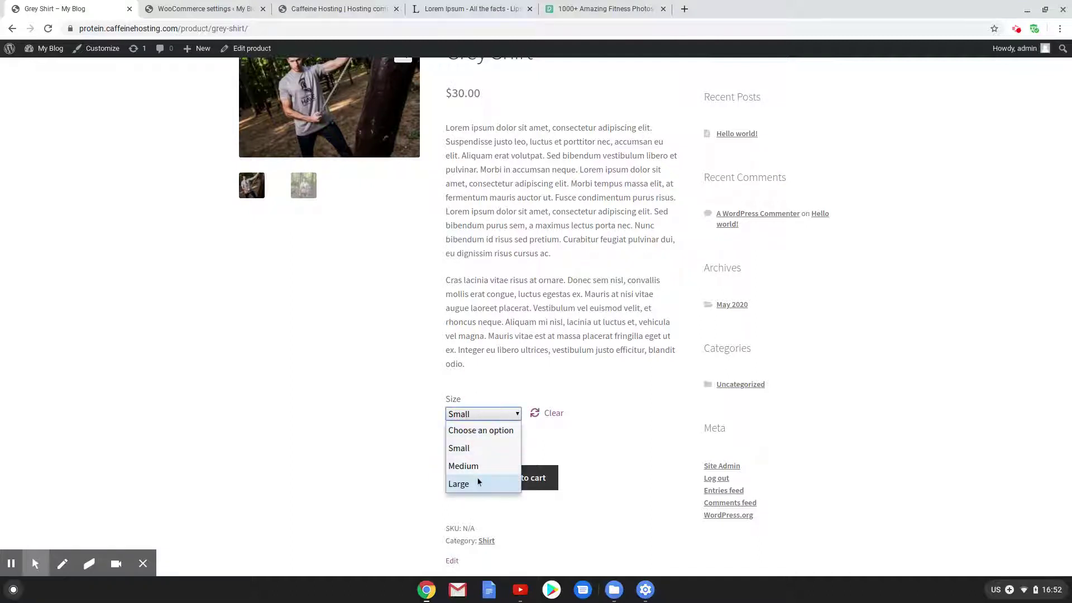
click(477, 482)
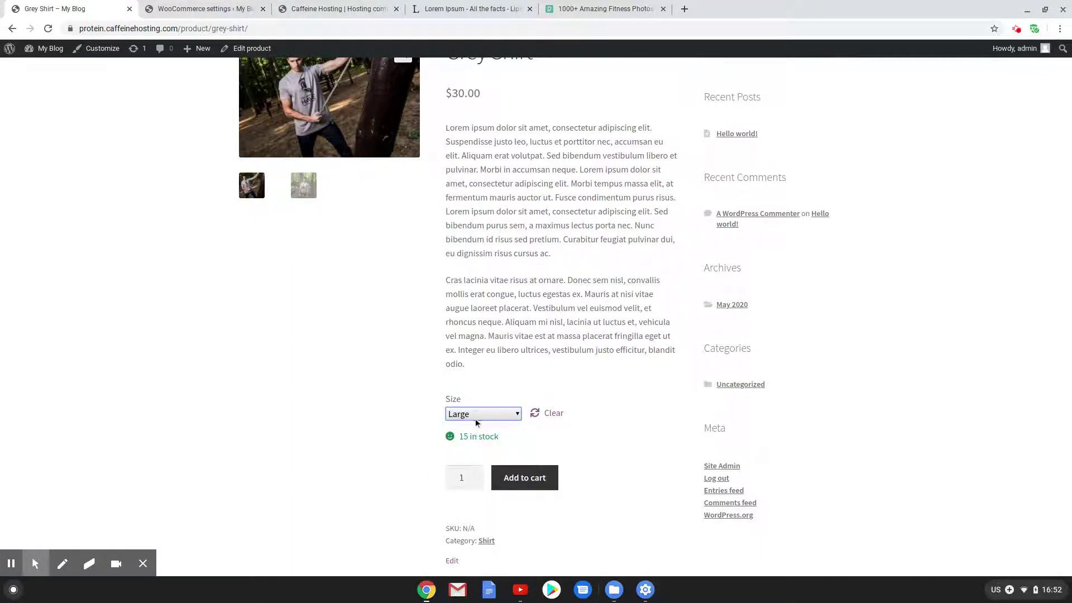
click(474, 416)
click(480, 464)
scroll(531, 447, up, 4)
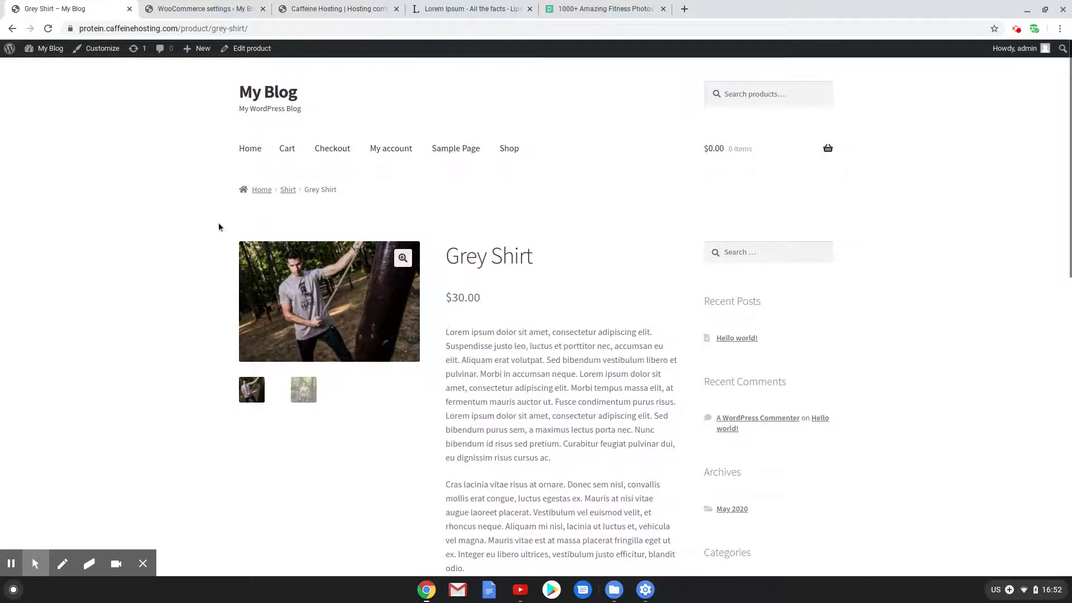
mouse_move(206, 49)
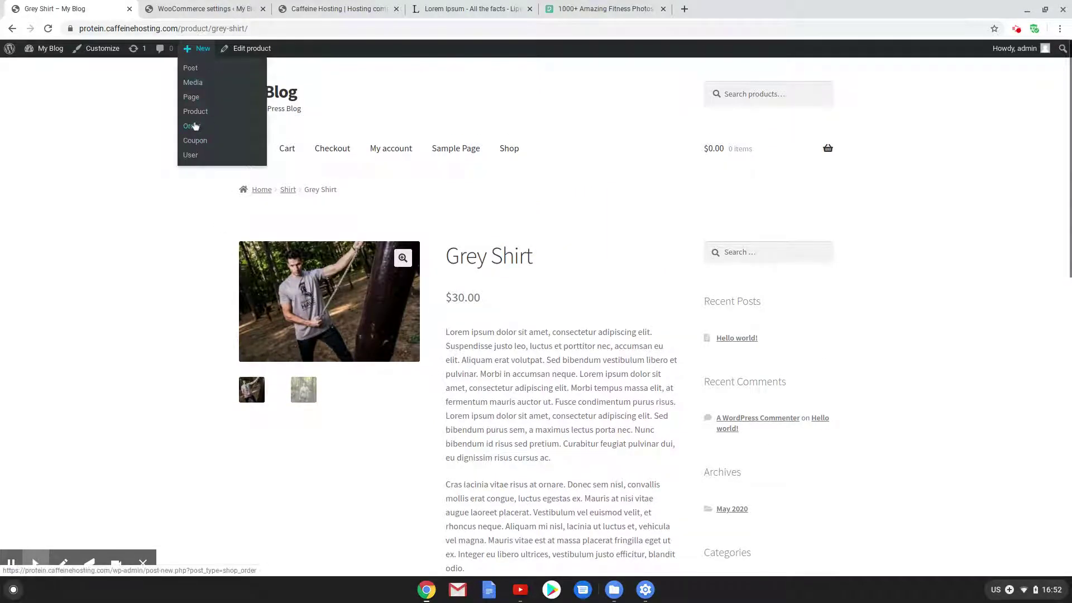
Create a new product and name it Easy Band
click(202, 113)
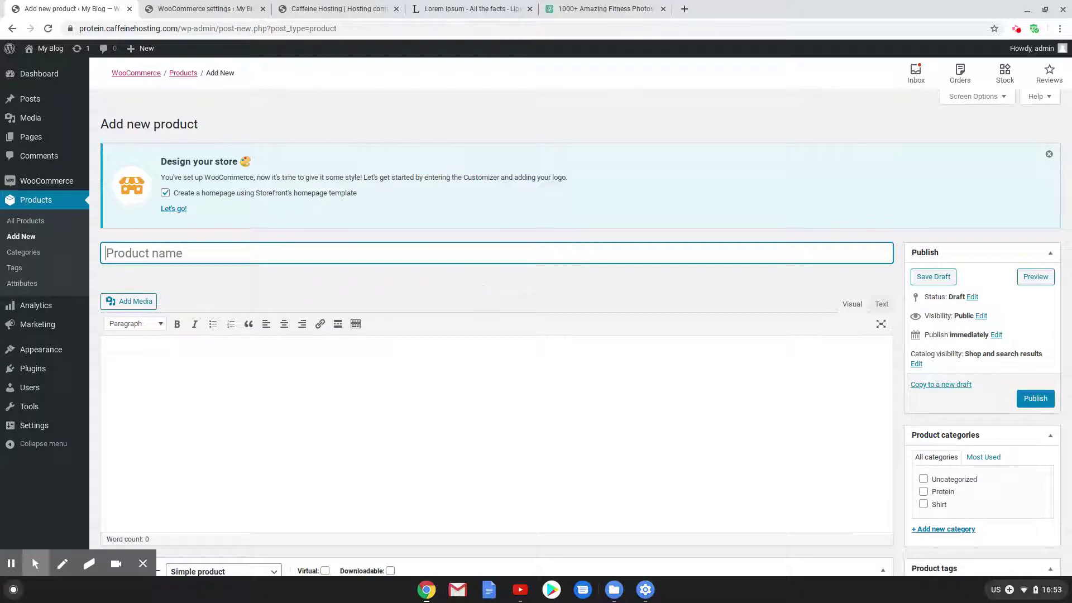
text(Band -)
key(BackSpace)
key(BackSpace)
key(BackSpace)
key(BackSpace)
key(BackSpace)
key(BackSpace)
text(Easy)
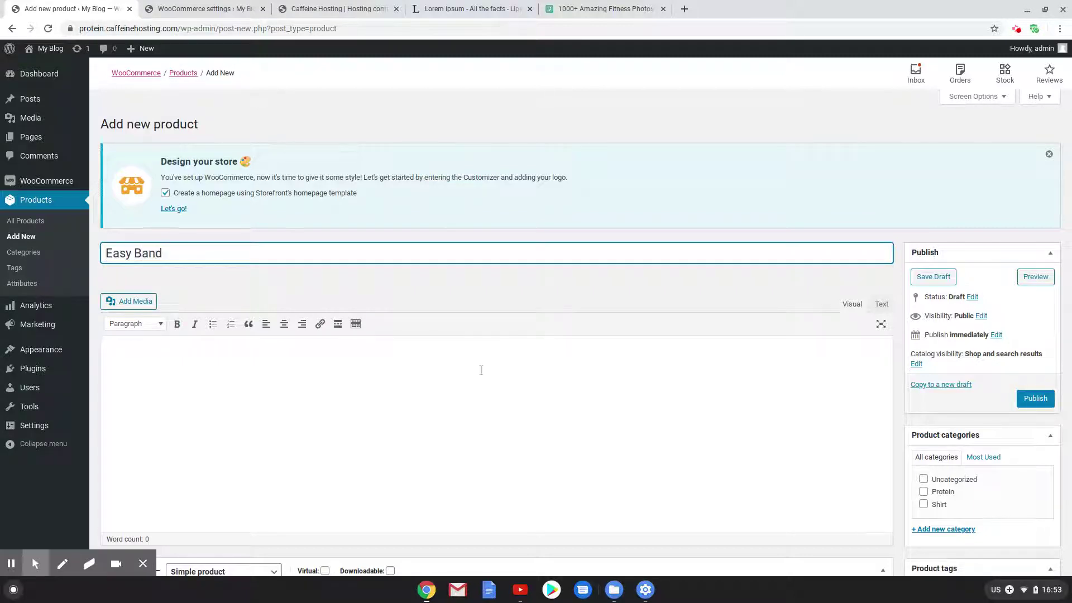
scroll(811, 410, down, 3)
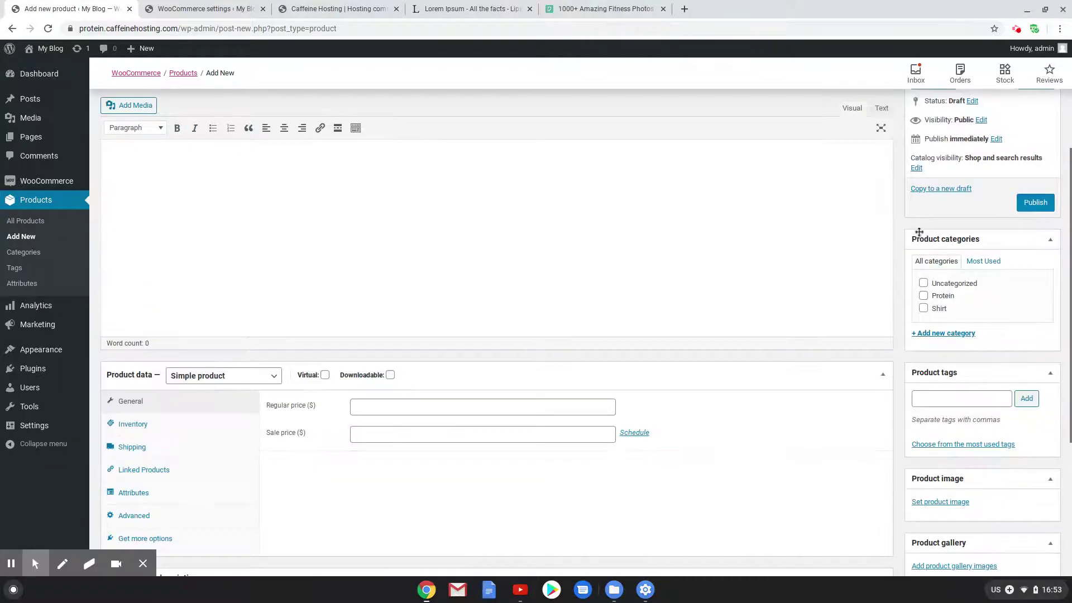
Set catalog visibility to Hidden, keeping the product's visibility Public
click(916, 167)
click(981, 120)
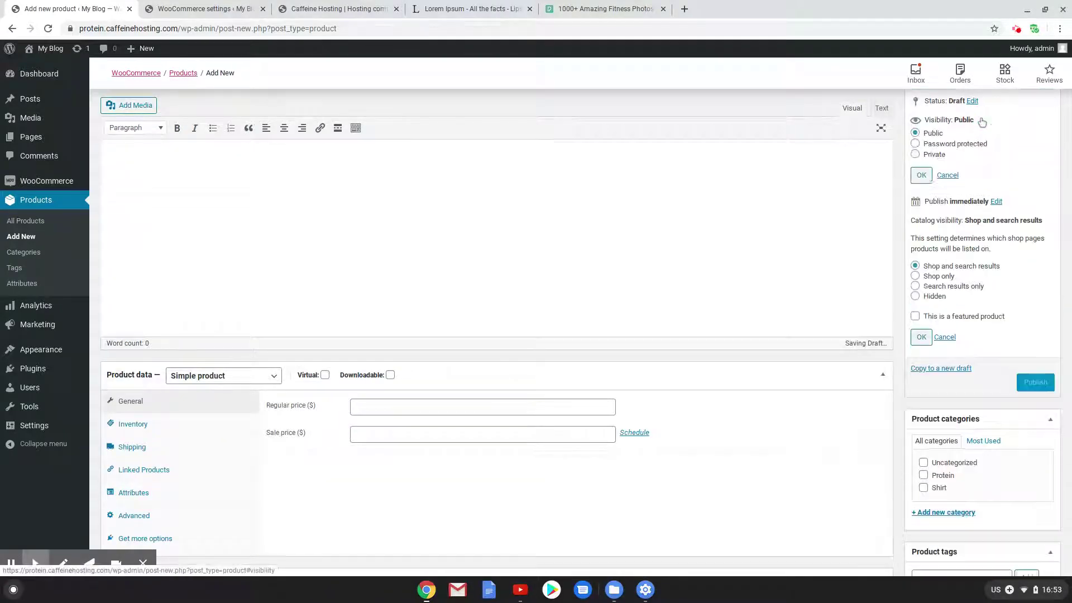
click(914, 155)
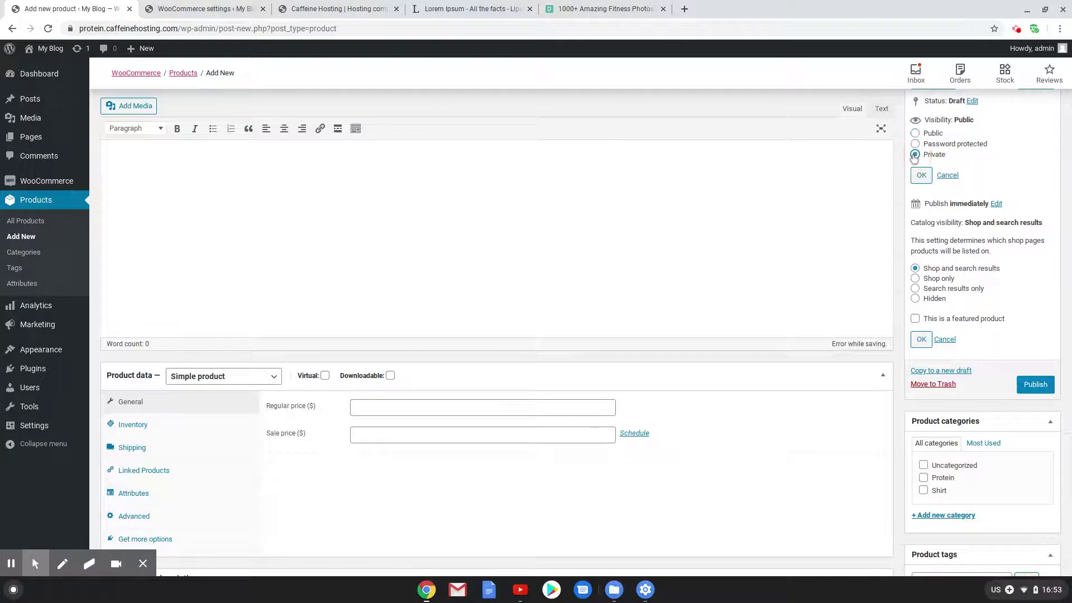
click(921, 176)
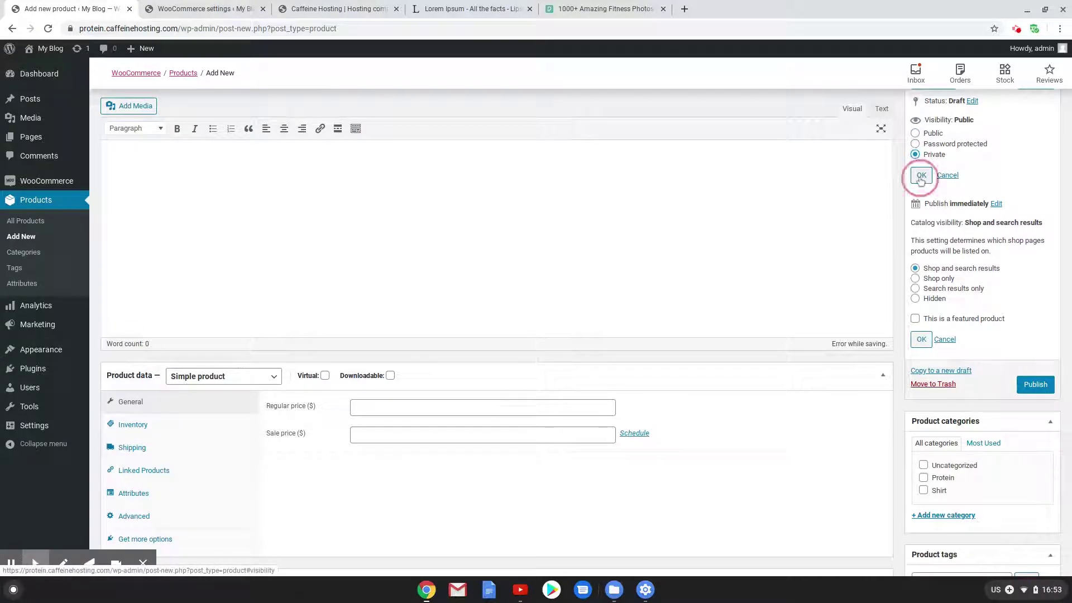
click(915, 134)
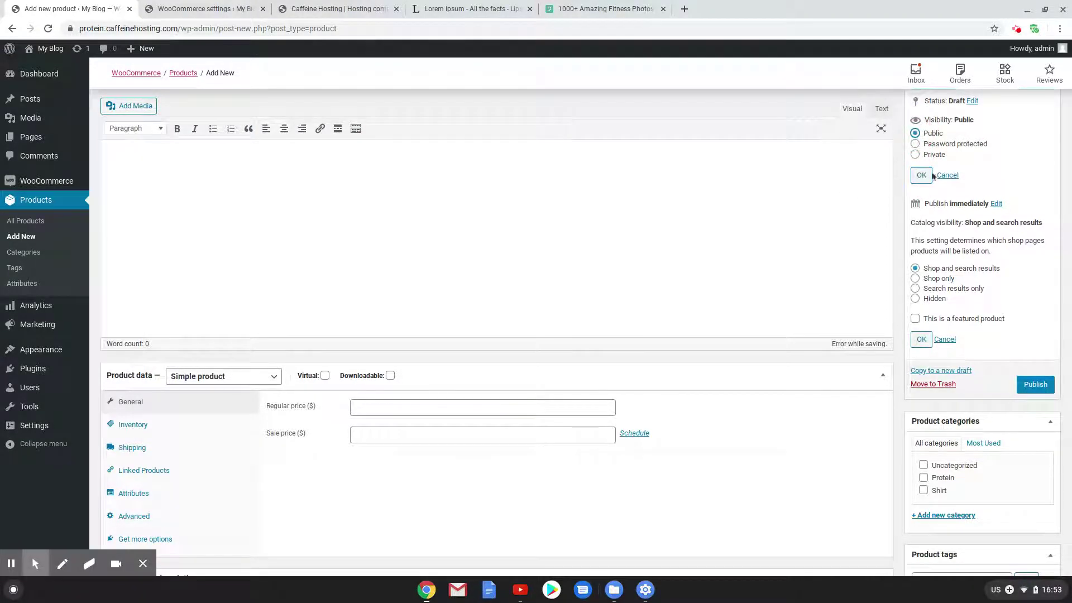
click(917, 297)
click(921, 341)
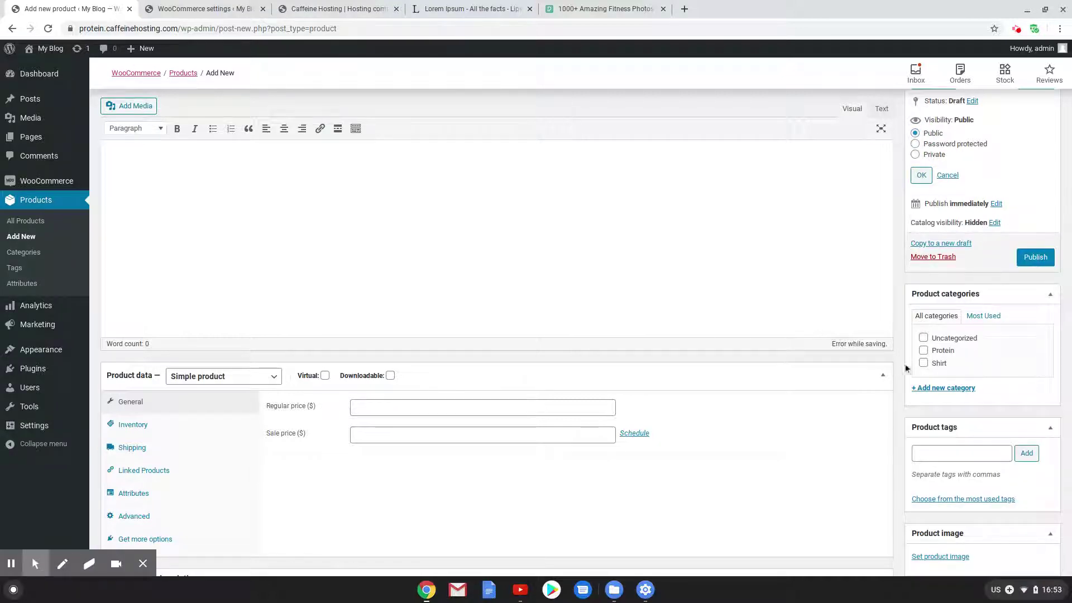
Create a new Equipment product category for Easy Band
click(938, 387)
text(Eq)
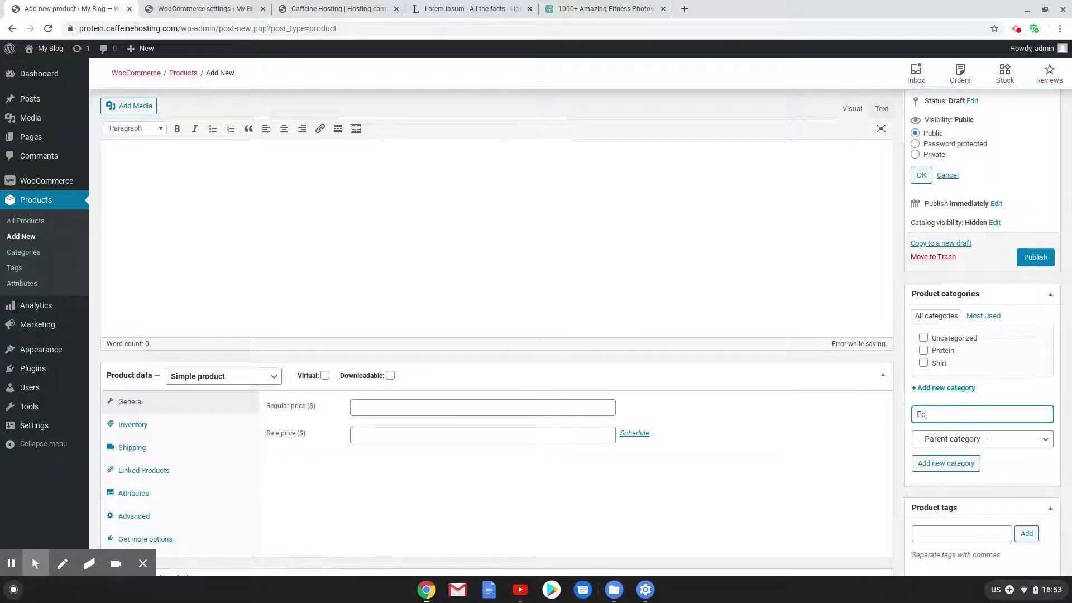
text(uipment)
click(937, 467)
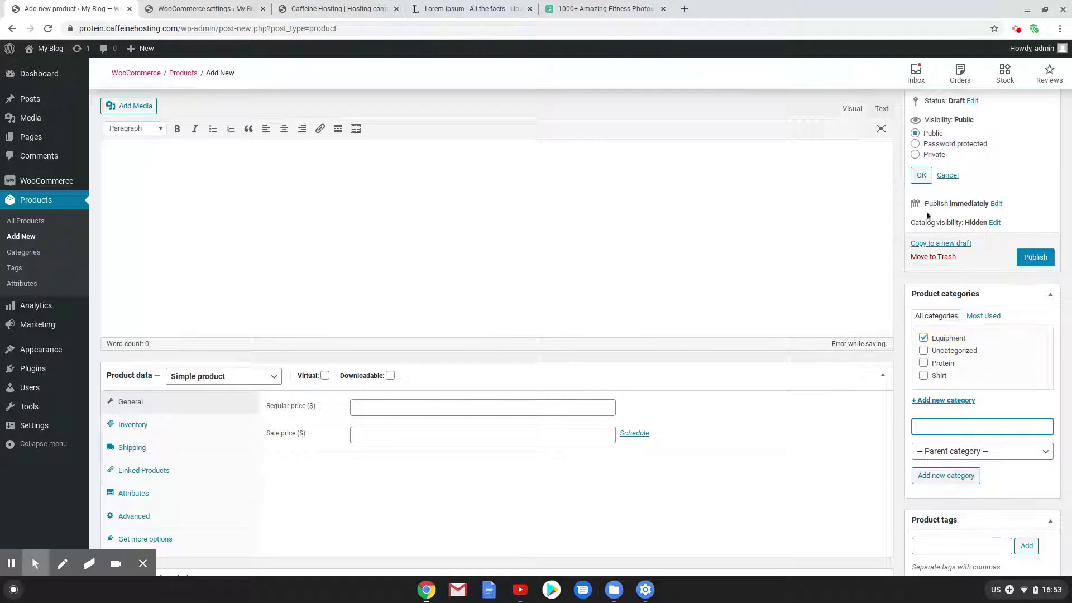
Set Easy Band's regular price to 30
click(429, 405)
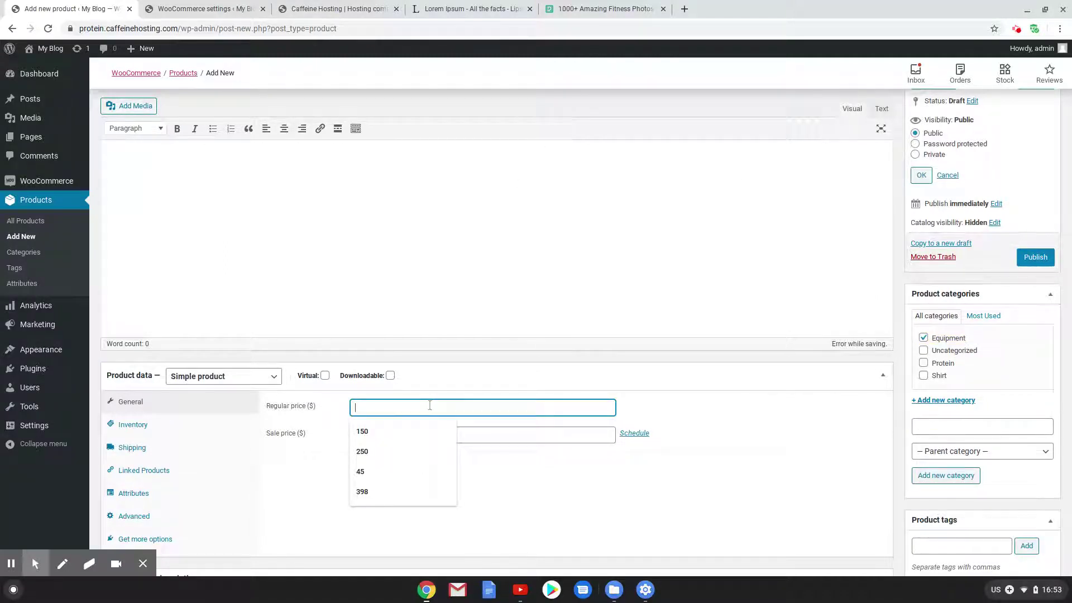
text(30)
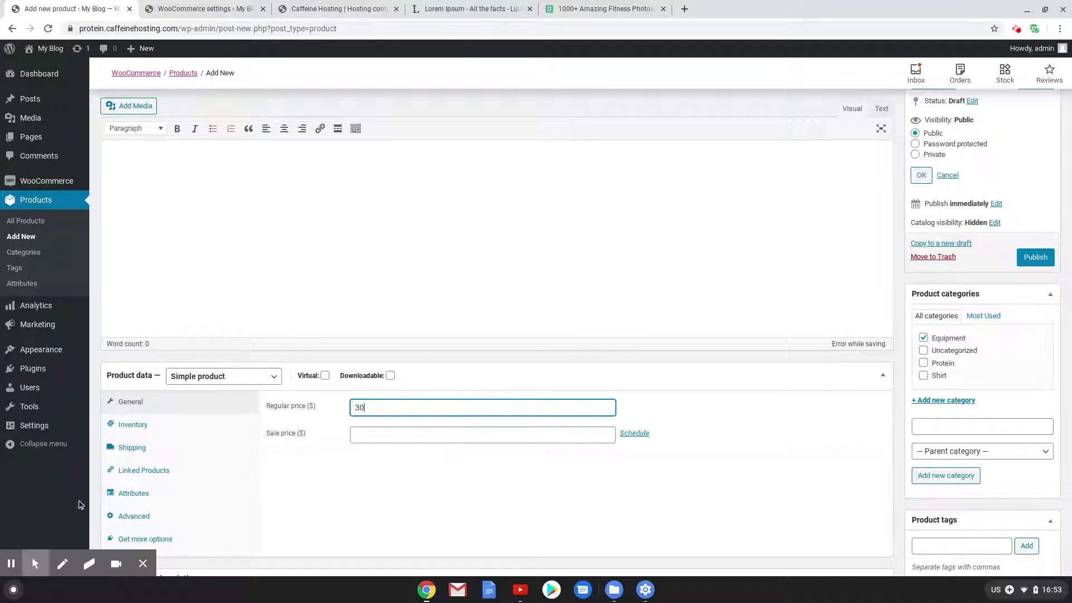
scroll(629, 447, down, 3)
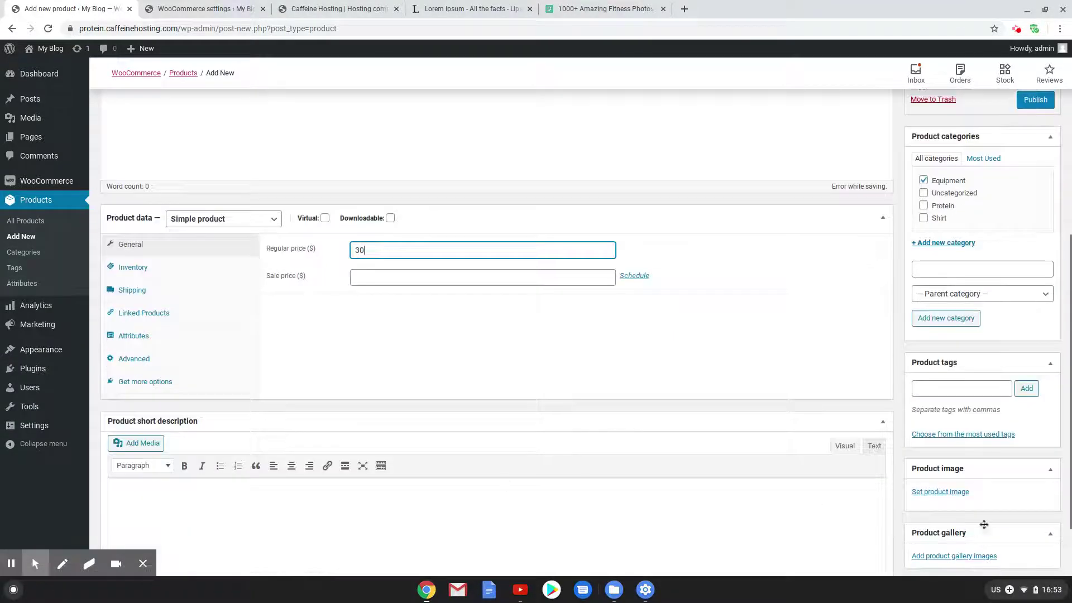
Upload three-women-s-doing-exercises-863977.jpg and set it as the Easy Band product image
click(942, 491)
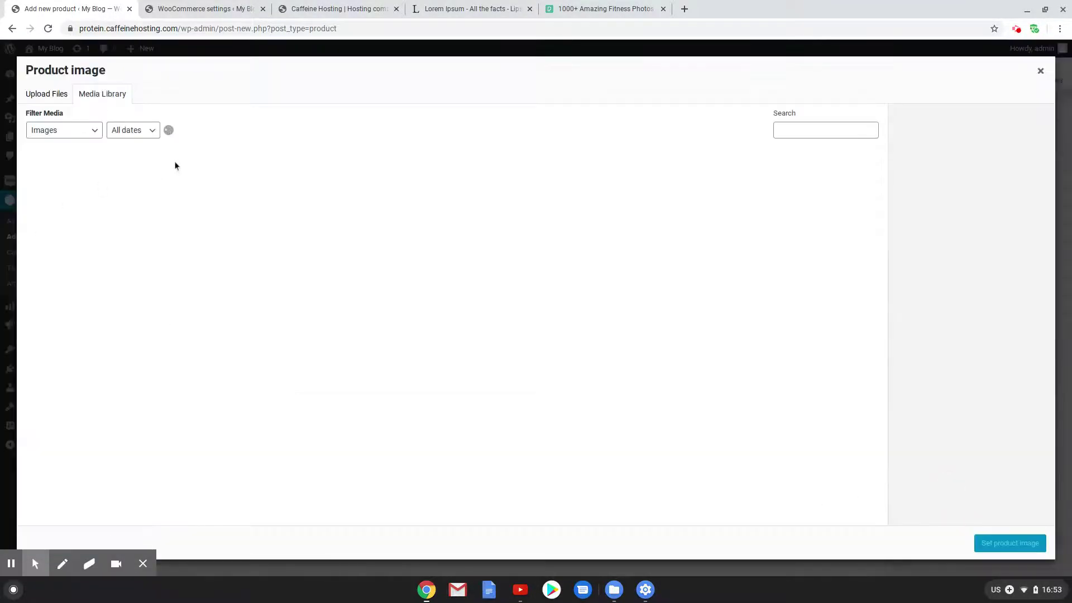
click(54, 94)
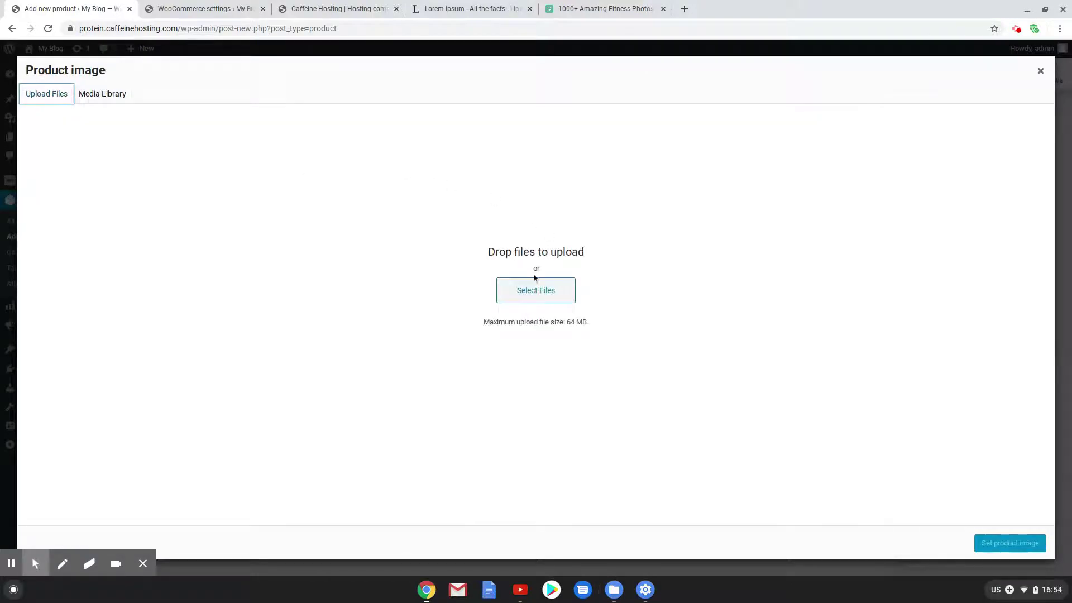
click(535, 290)
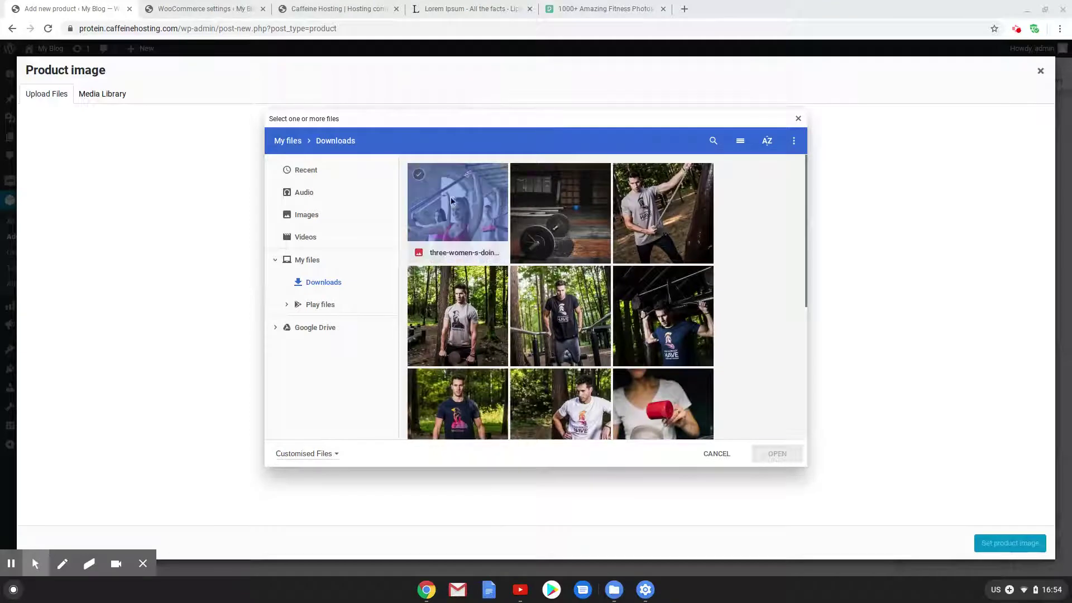
click(452, 201)
click(777, 454)
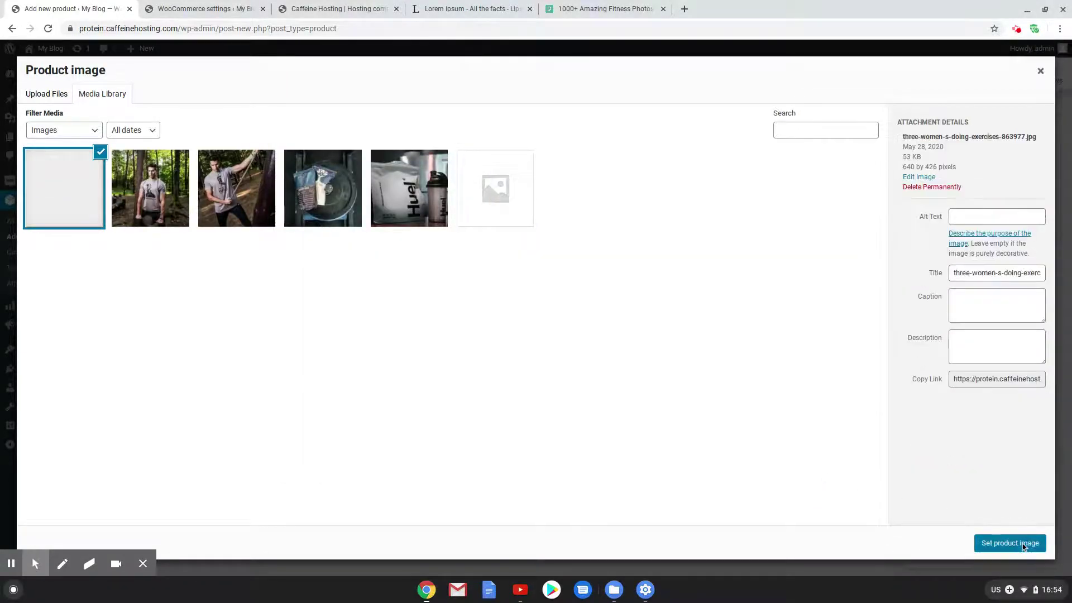
click(1023, 544)
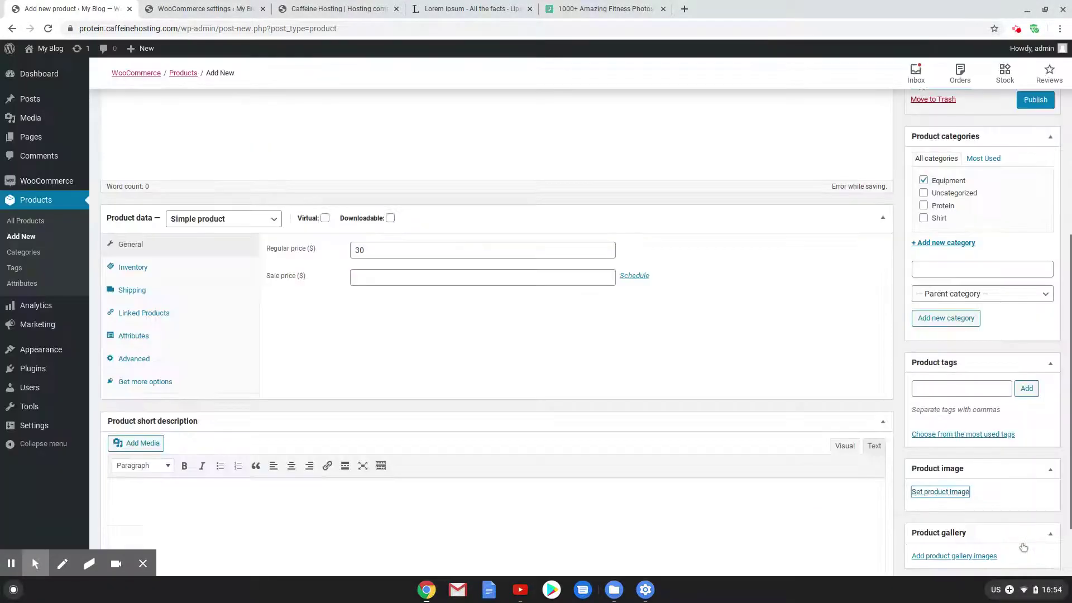
Assign Easy Band the Equipment shipping class
click(139, 273)
click(140, 289)
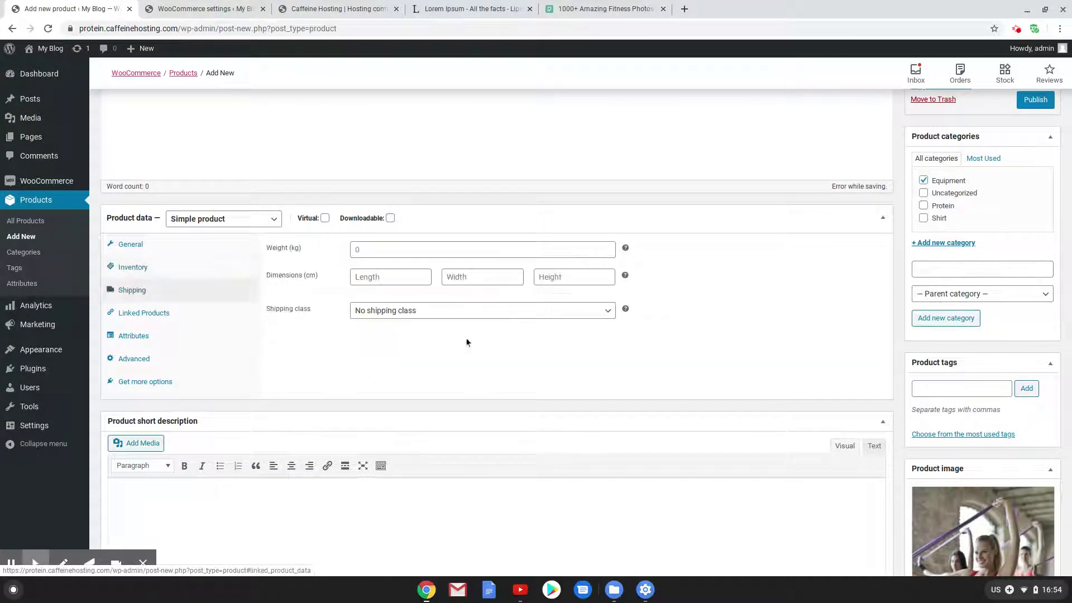
click(454, 311)
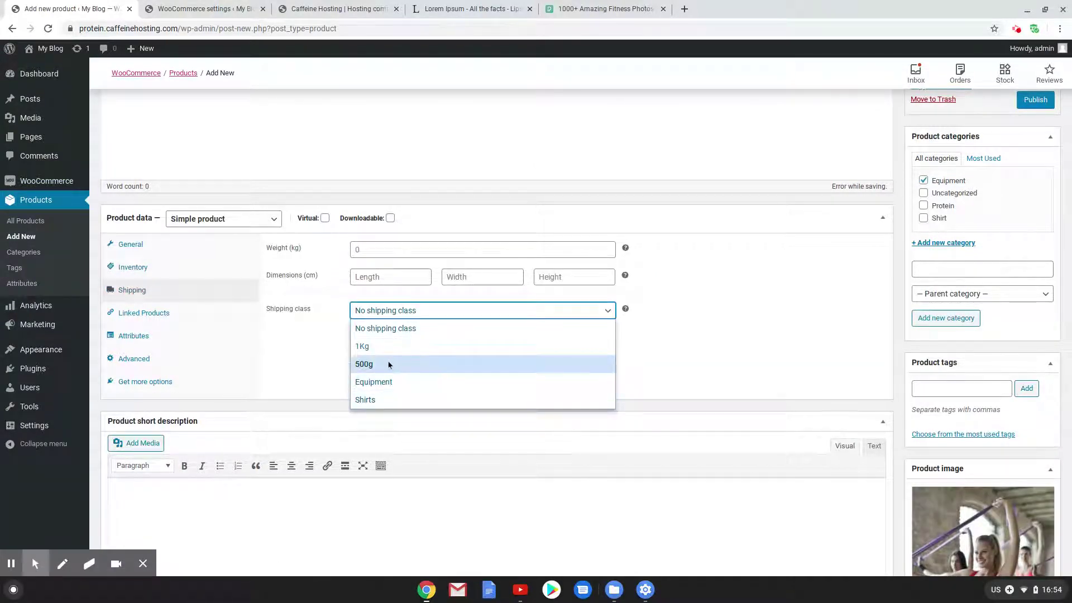
click(387, 382)
Enable stock management with quantity 10 and publish Easy Band
click(197, 270)
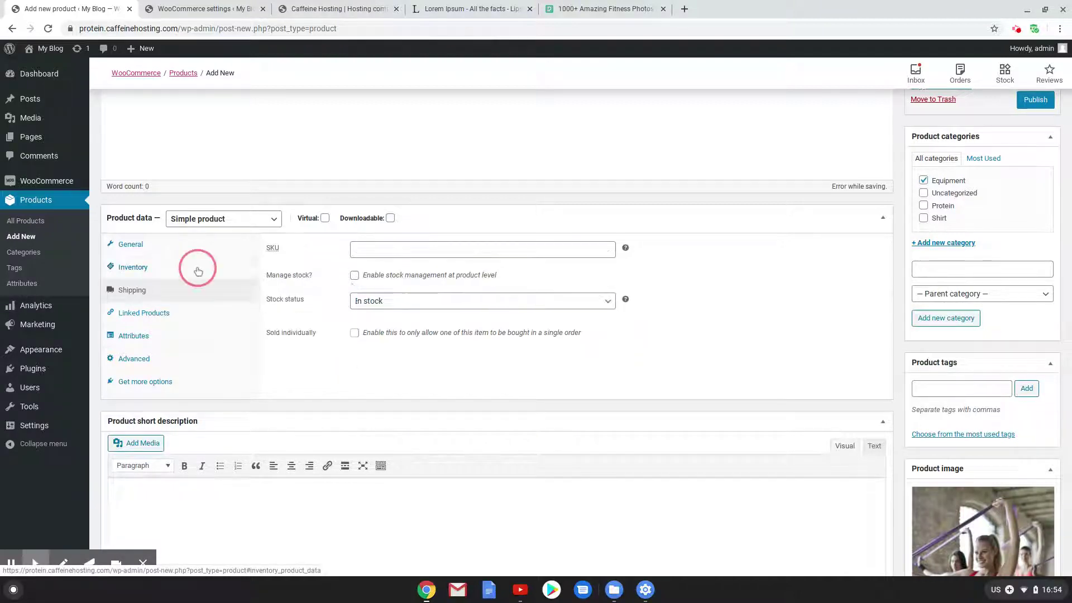
click(355, 275)
click(317, 302)
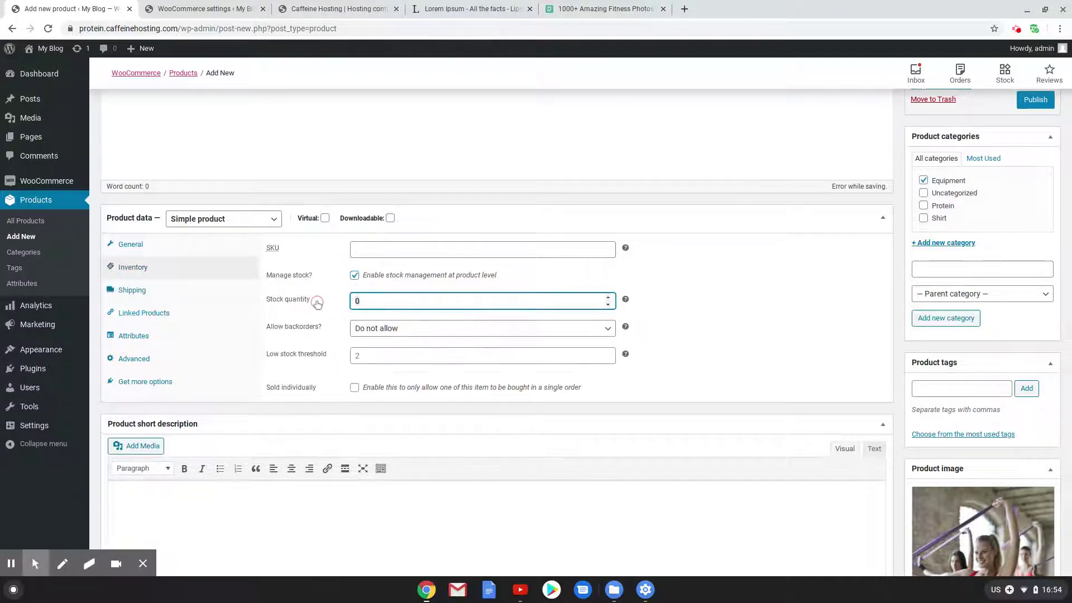
text(10)
scroll(603, 366, down, 2)
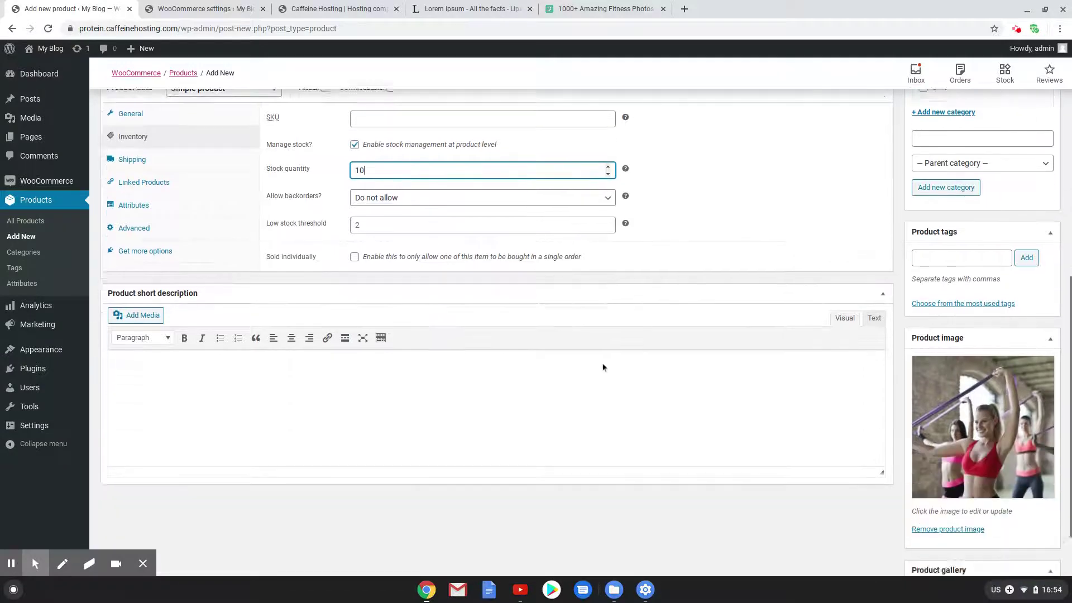
scroll(866, 409, up, 8)
scroll(944, 405, down, 1)
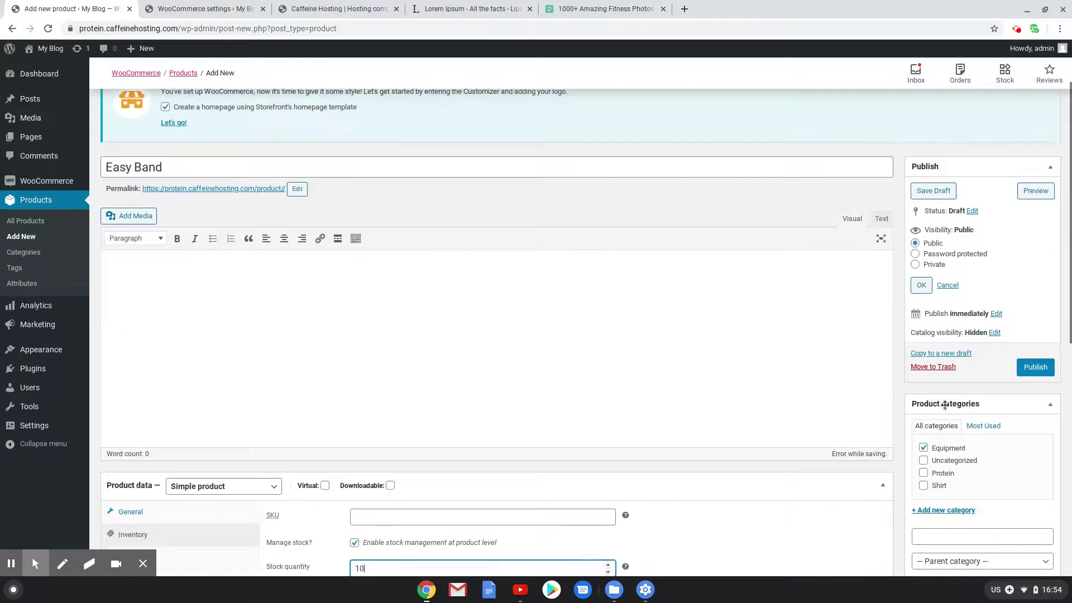
click(1036, 367)
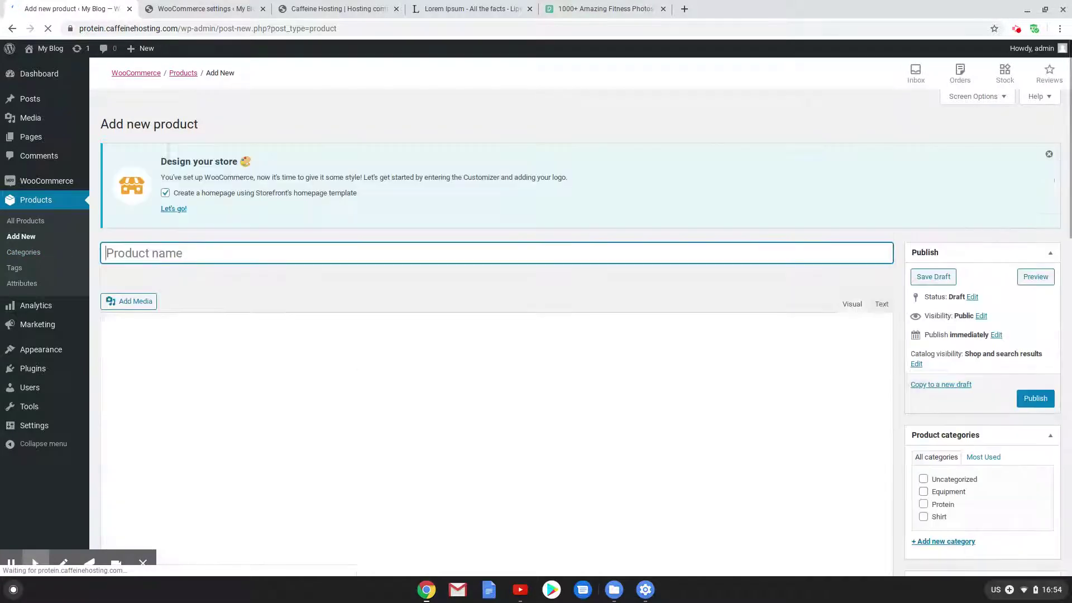
Title the product Medium Band and paste lorem ipsum into both descriptions
text(Medium Ba)
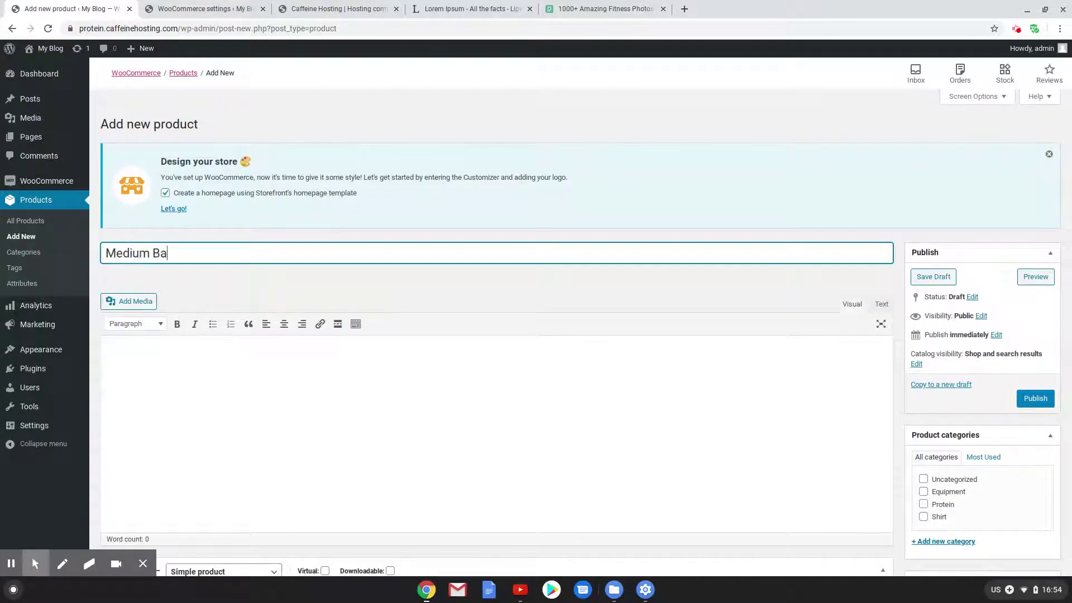
text(nd)
click(212, 354)
text(Lorem ipsum dolor sit amet, consectetur adipiscing elit. Suspendisse justo leo, luctus et porttitor nec, accumsan eu elit. Aliquam erat volutpat. Sed bibendum vestibulum libero et pulvinar. Morbi in accumsan neque. Lorem ipsum dolor sit amet, consectetur adipiscing elit. Morbi tempus massa elit, at fermentum mauris auctor ut. Fusce condimentum purus risus. Lorem ipsum dolor sit amet, consectetur adipiscing elit. Sed bibendum purus sem, a maximus lectus porta nec. Nunc bibendum id risus sed pretium. Curabitur feugiat pulvinar dui, eu dignissim risus cursus ac.  Cras lacinia vitae risus at ornare. Donec sem nisl, convallis mollis erat congue, luctus egestas ex. Mauris at nisi vitae augue laoreet placerat. Vestibulum vel euismod velit, et rhoncus neque. Aliquam mi nisl, lacinia ut luctus et, vehicula vel magna. Mauris vitae est at massa placerat fringilla eget ut ex. Integer eu libero ultrices, vestibulum justo efficitur, blandit odio.)
scroll(225, 369, down, 8)
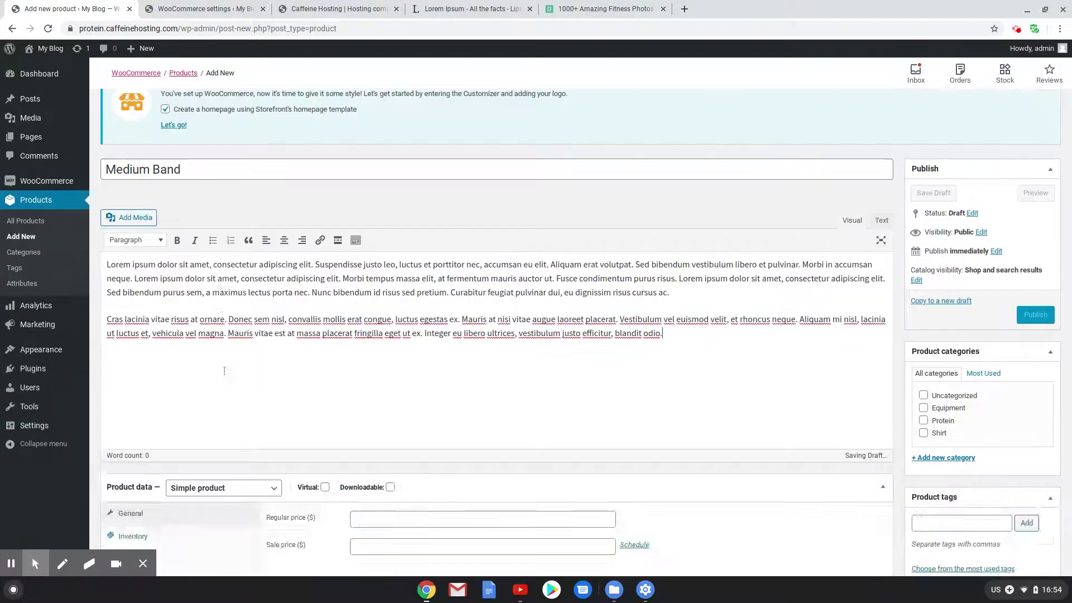
click(254, 438)
text(Lorem ipsum dolor sit amet, consectetur adipiscing elit. Suspendisse justo leo, luctus et porttitor nec, accumsan eu elit. Aliquam erat volutpat. Sed bibendum vestibulum libero et pulvinar. Morbi in accumsan neque. Lorem ipsum dolor sit amet, consectetur adipiscing elit. Morbi tempus massa elit, at fermentum mauris auctor ut. Fusce condimentum purus risus. Lorem ipsum dolor sit amet, consectetur adipiscing elit. Sed bibendum purus sem, a maximus lectus porta nec. Nunc bibendum id risus sed pretium. Curabitur feugiat pulvinar dui, eu dignissim risus cursus ac.  Cras lacinia vitae risus at ornare. Donec sem nisl, convallis mollis erat congue, luctus egestas ex. Mauris at nisi vitae augue laoreet placerat. Vestibulum vel euismod velit, et rhoncus neque. Aliquam mi nisl, lacinia ut luctus et, vehicula vel magna. Mauris vitae est at massa placerat fringilla eget ut ex. Integer eu libero ultrices, vestibulum justo efficitur, blandit odio.)
scroll(741, 334, up, 3)
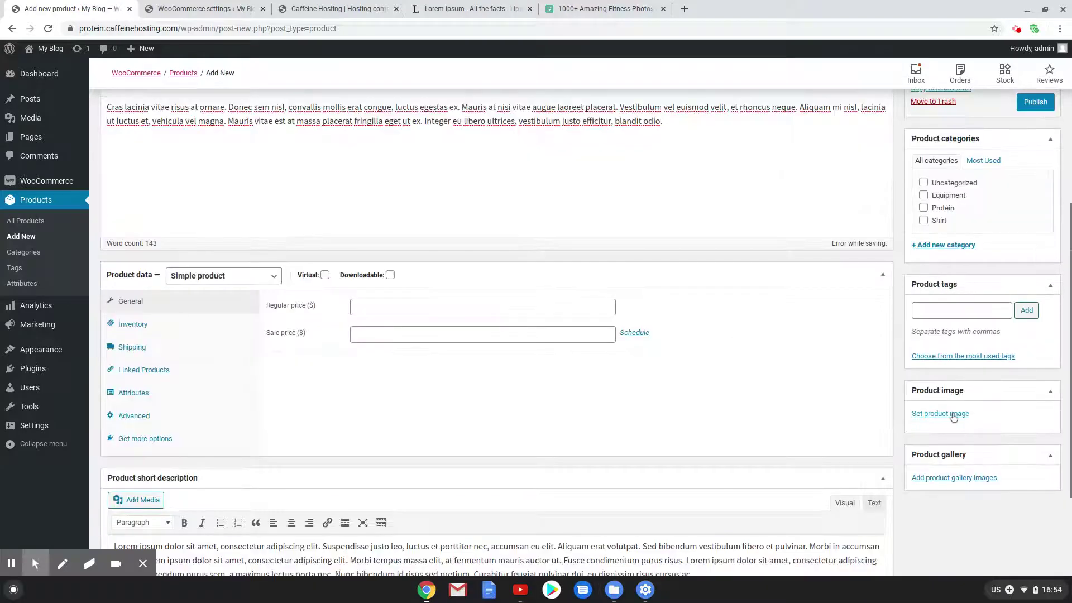
Set the women-exercising photo as image, tick Equipment category, and price it 30
click(940, 416)
click(66, 186)
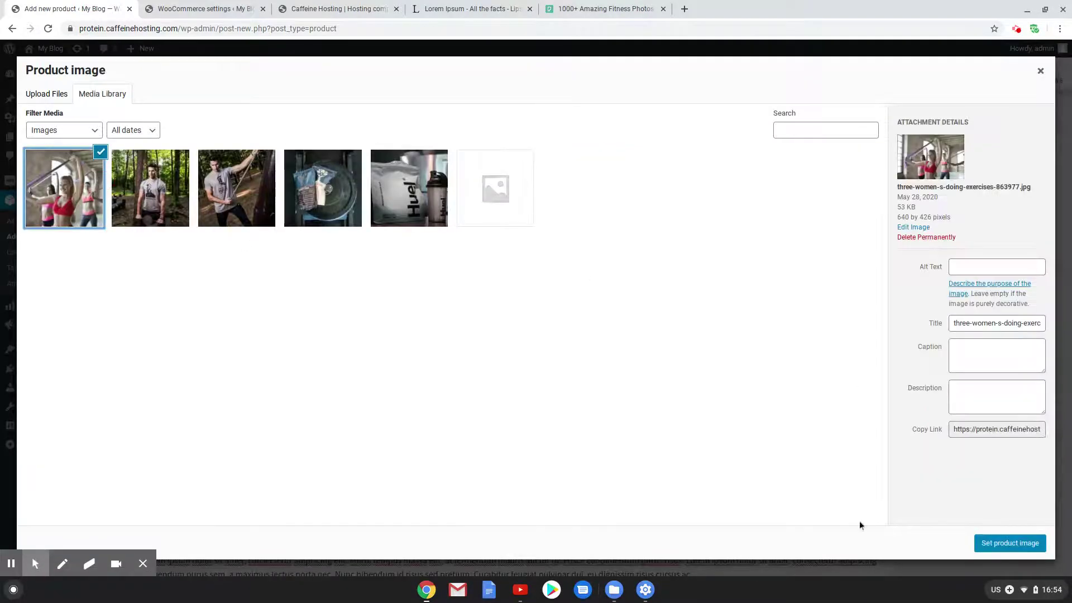
click(1010, 543)
scroll(939, 319, up, 1)
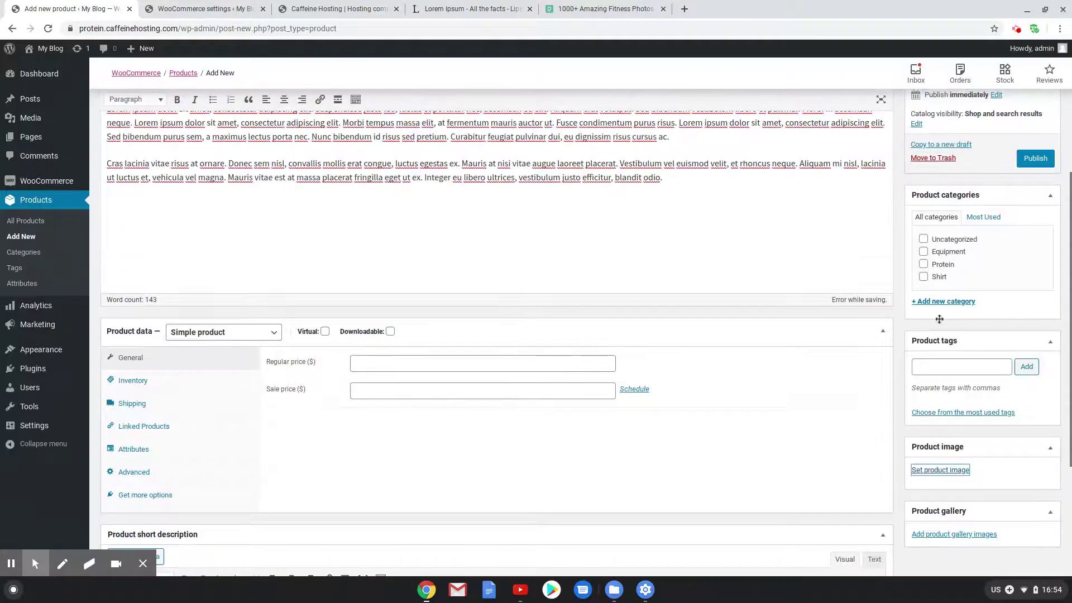
click(923, 251)
click(374, 360)
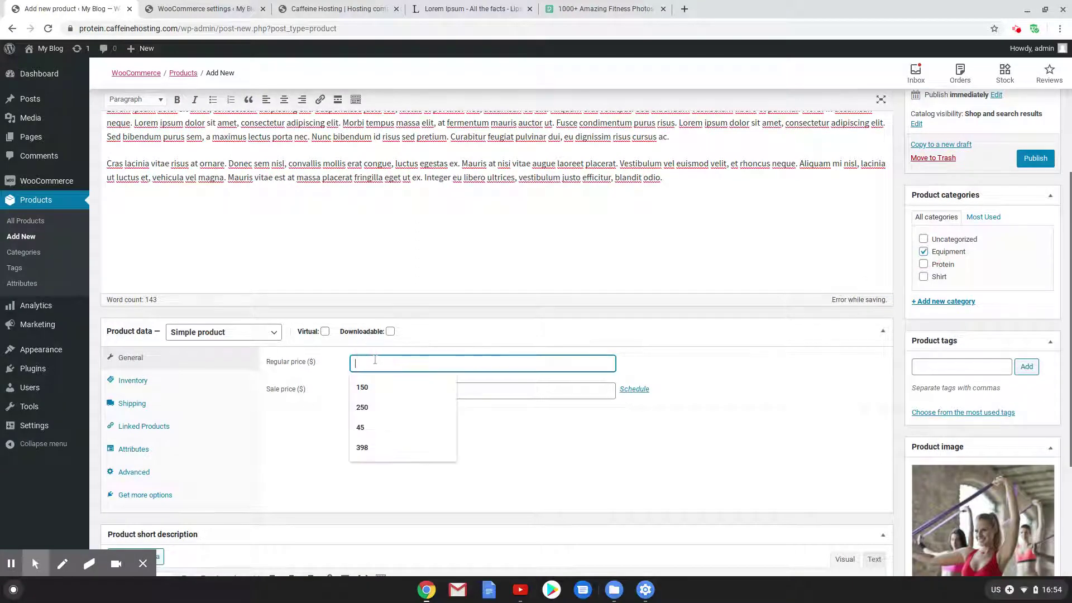
text(30)
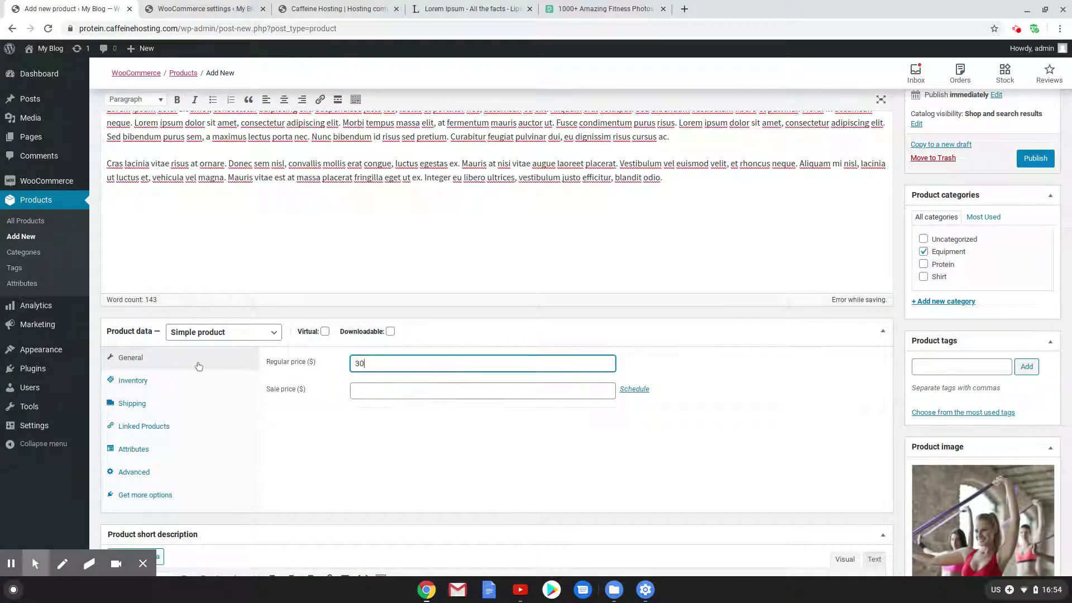
Keep stock status In stock, set Equipment shipping class, and publish Medium Band
click(178, 378)
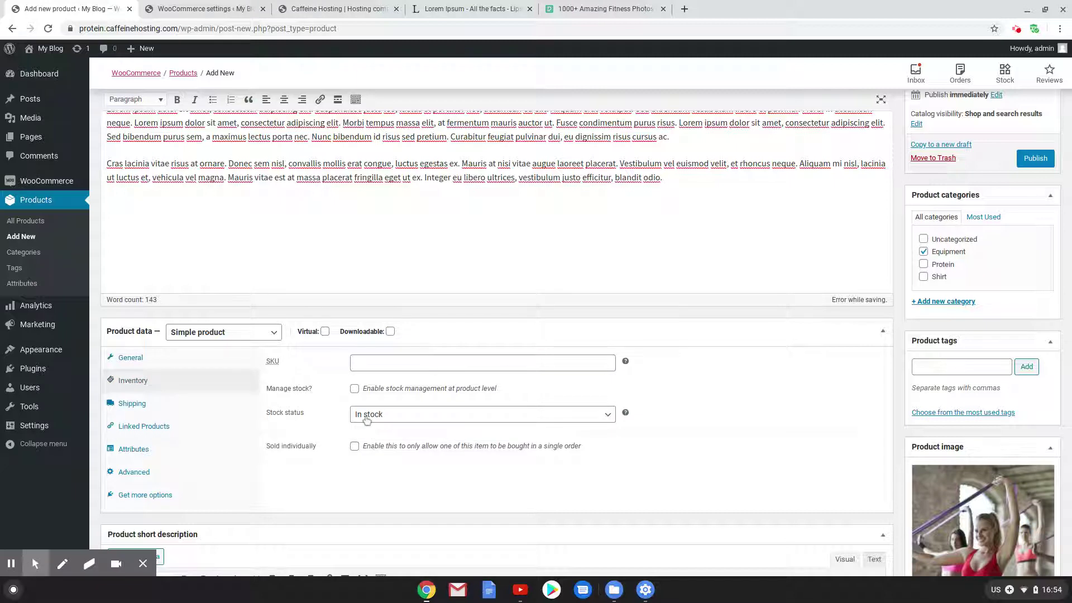
click(366, 420)
click(369, 431)
click(167, 403)
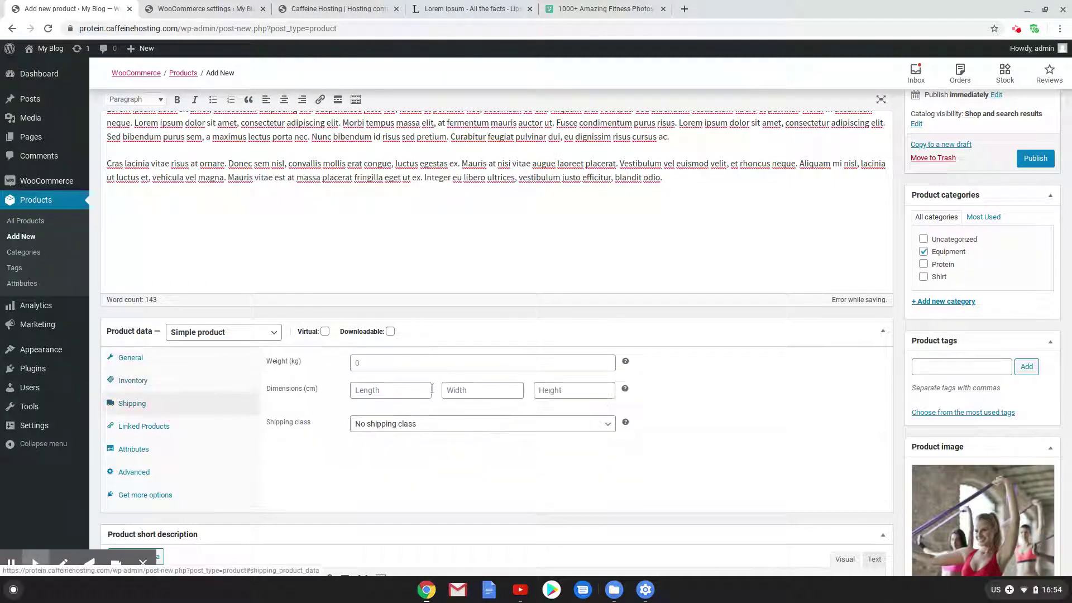
click(404, 425)
click(383, 493)
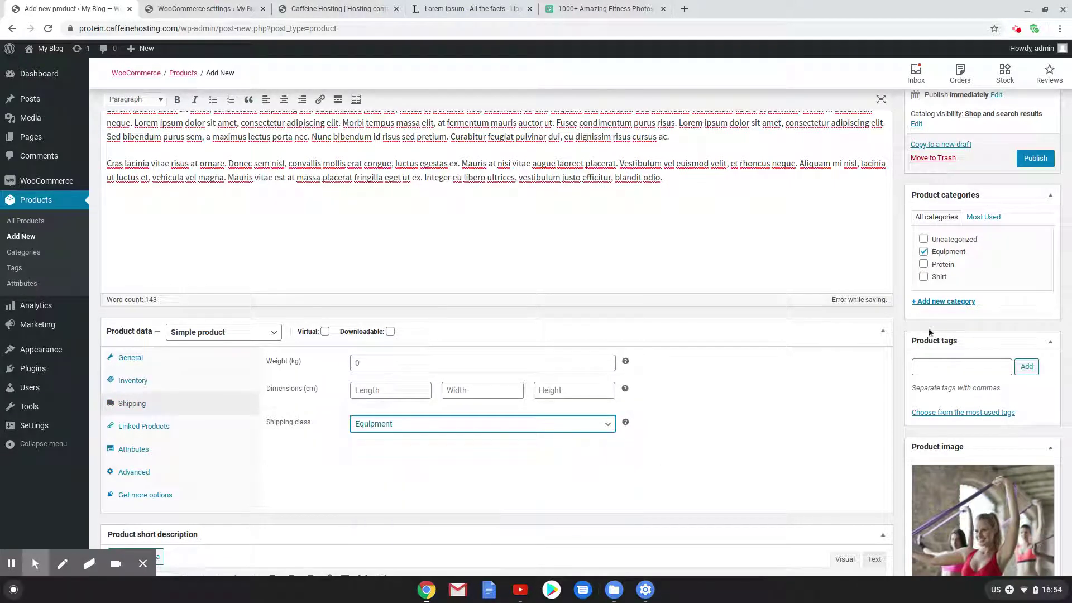
click(1039, 158)
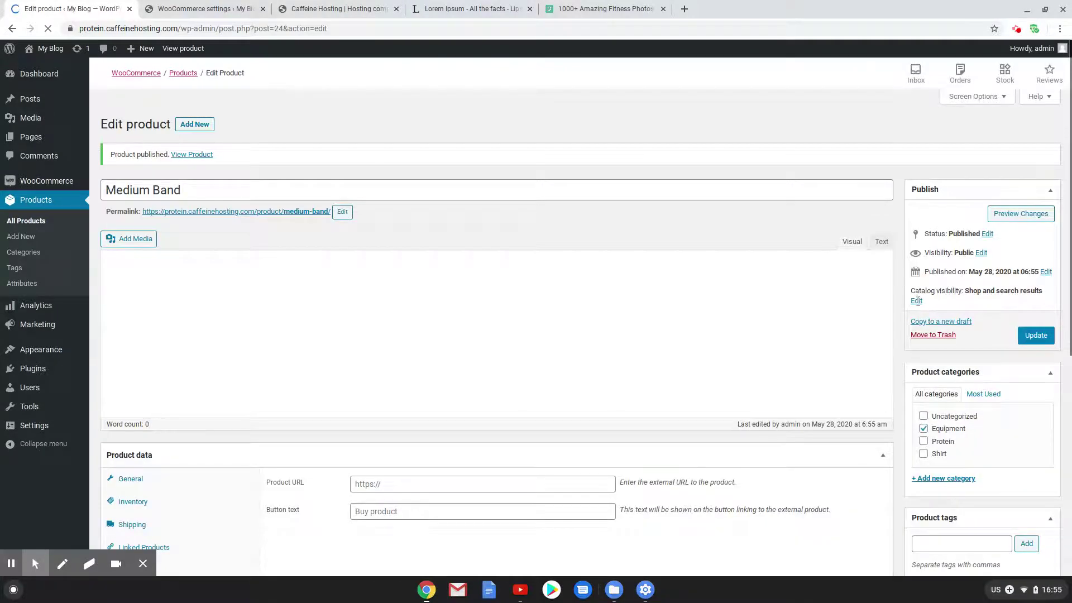
Change Medium Band's catalog visibility to Hidden and update the product
click(917, 394)
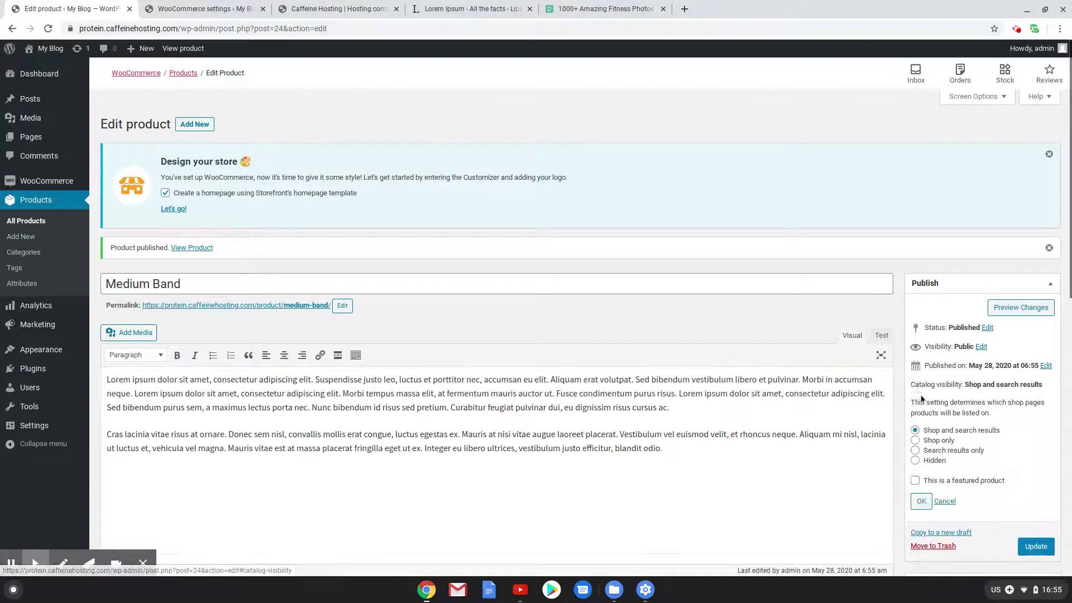
click(915, 460)
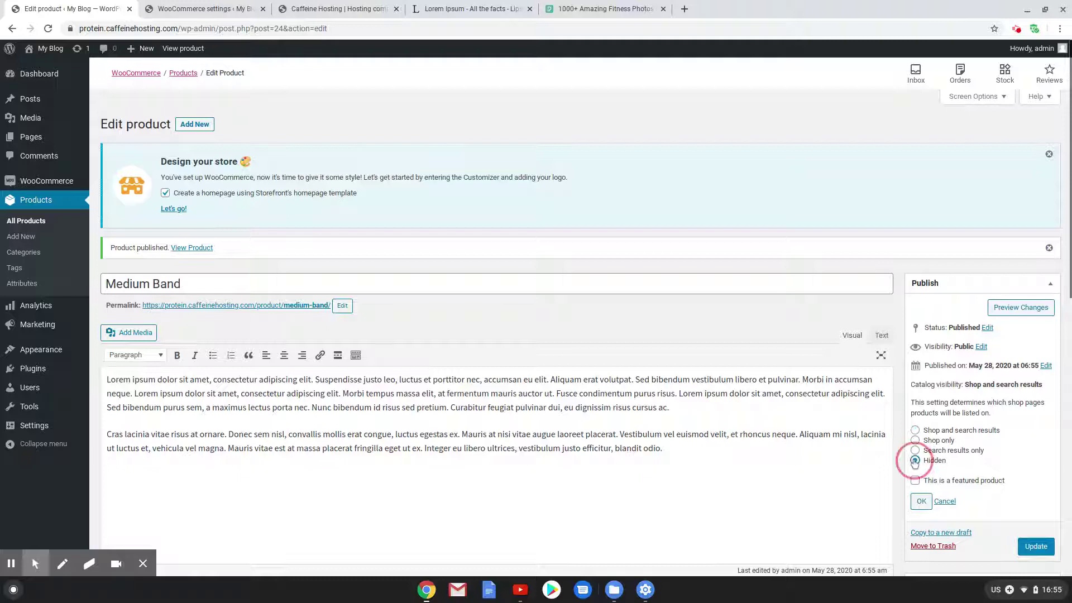
click(921, 500)
click(1039, 419)
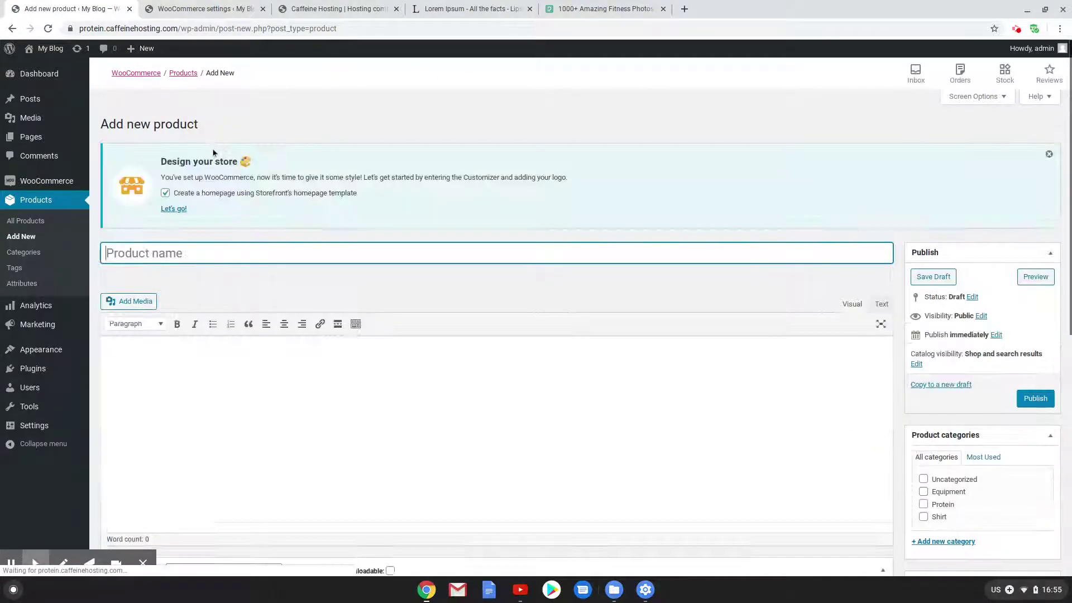
Title the product Hard Band, put it in Equipment, and price it 30
text(Hard)
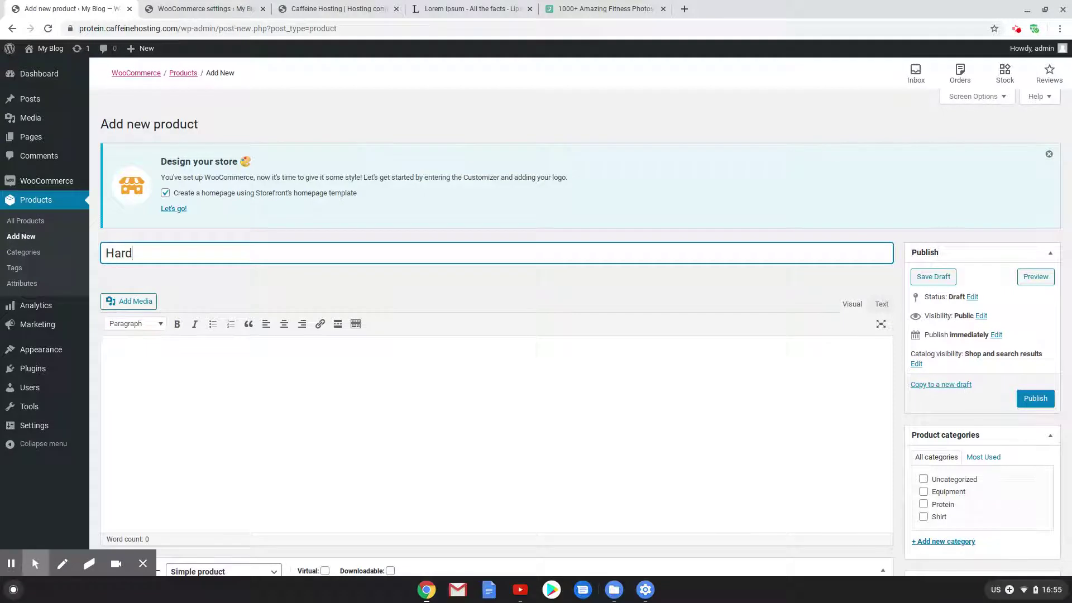
text( Band)
click(924, 491)
scroll(915, 496, down, 3)
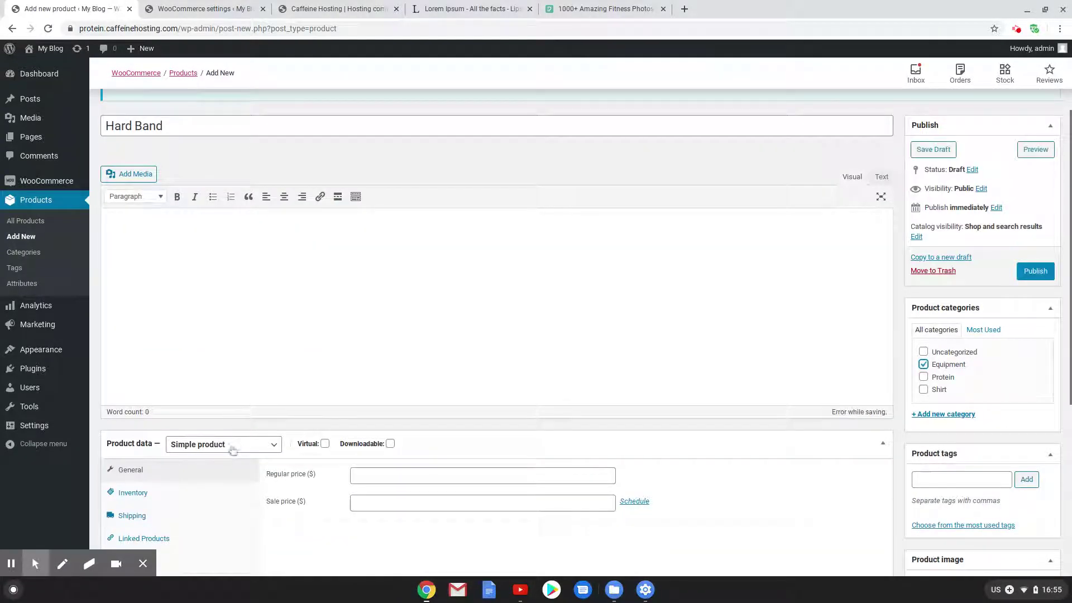
click(380, 477)
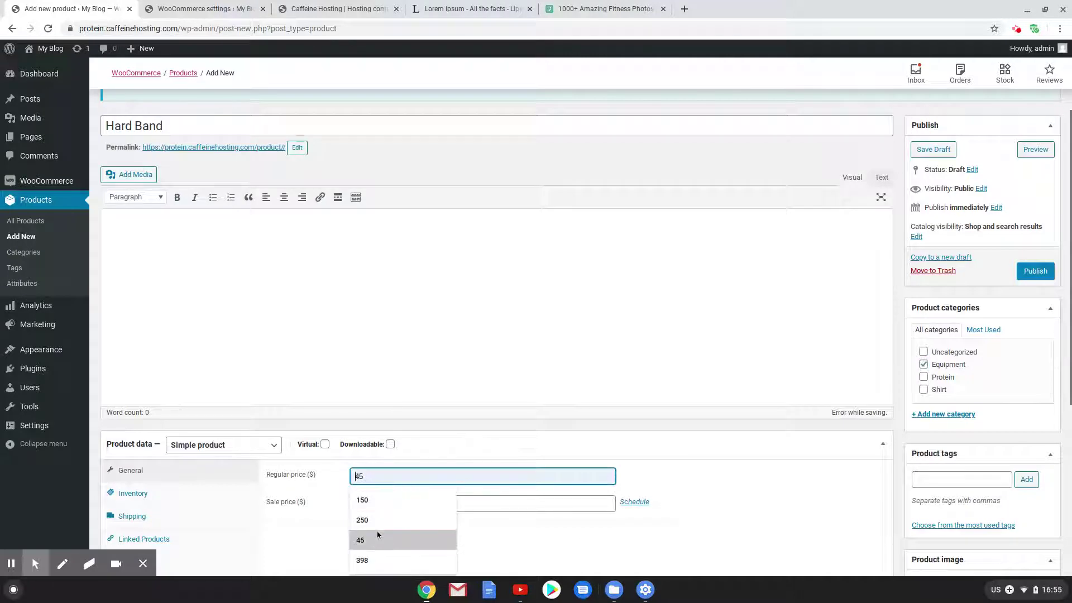
text(30)
Give Hard Band the Equipment shipping class and the women-exercising product image
scroll(408, 518, down, 1)
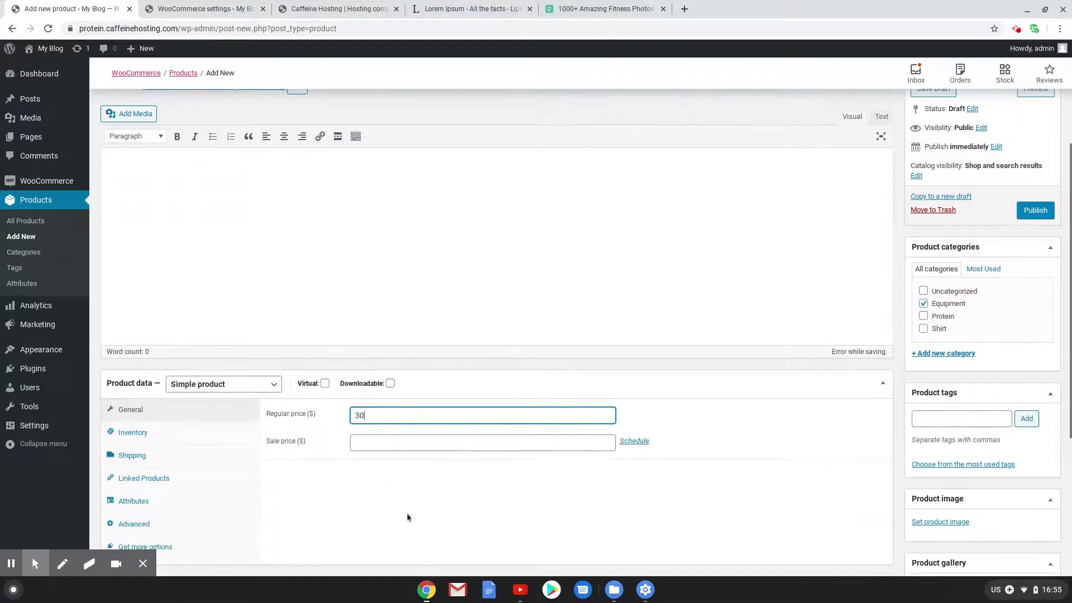
click(150, 455)
click(385, 475)
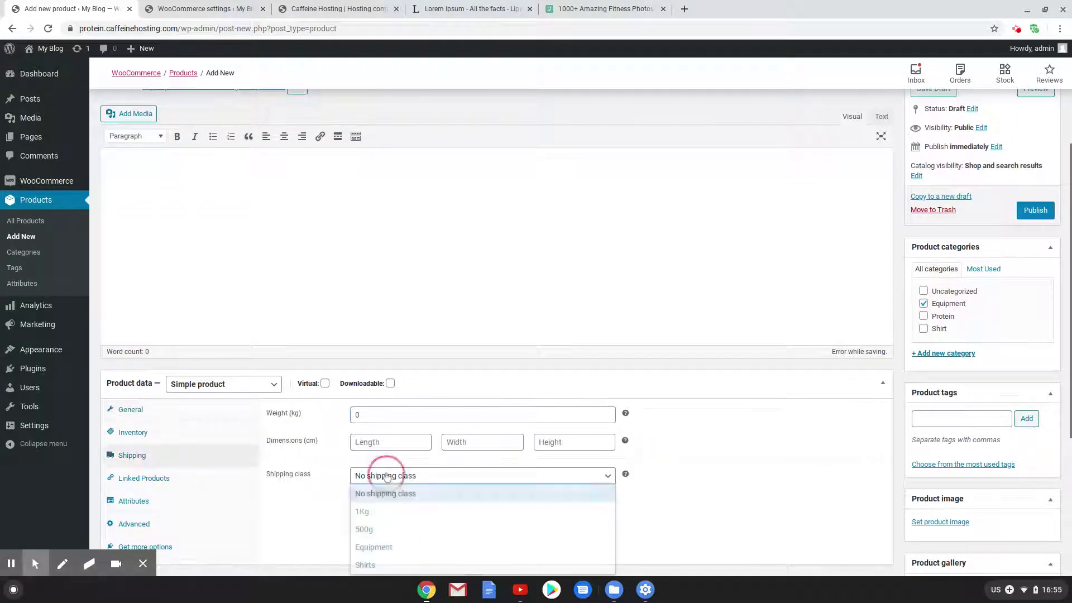
click(373, 547)
scroll(958, 453, down, 4)
click(932, 273)
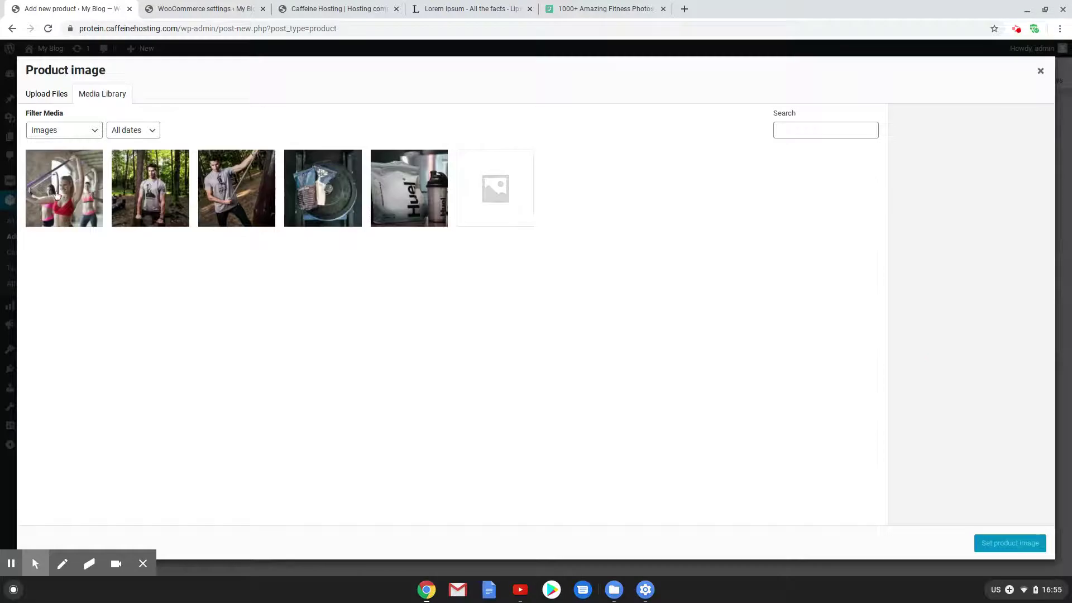
click(50, 194)
click(1027, 542)
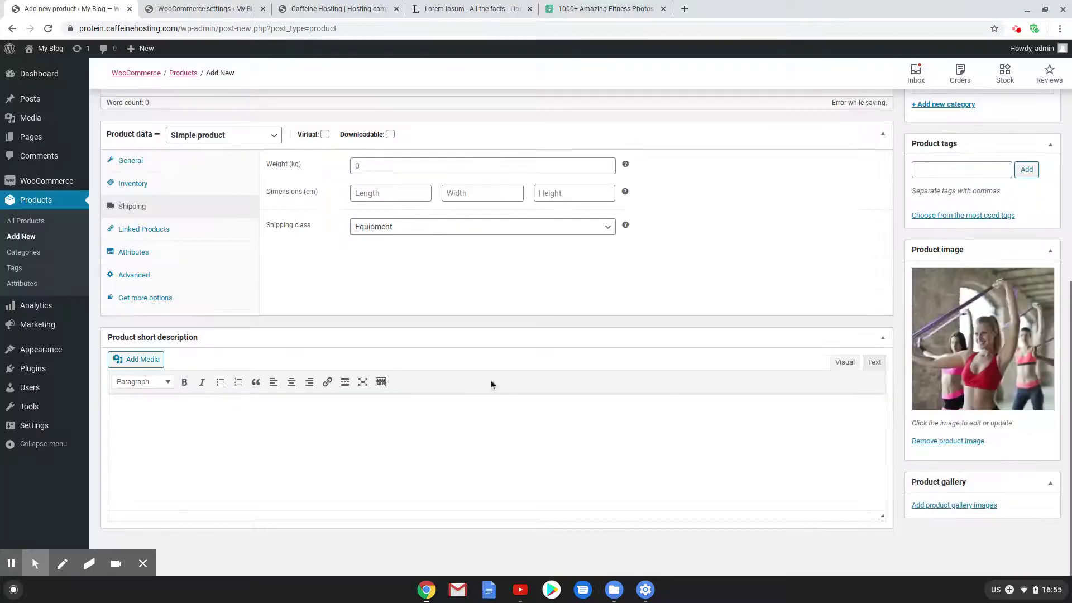
Set Hard Band's catalog visibility to Hidden and publish it
scroll(519, 301, up, 5)
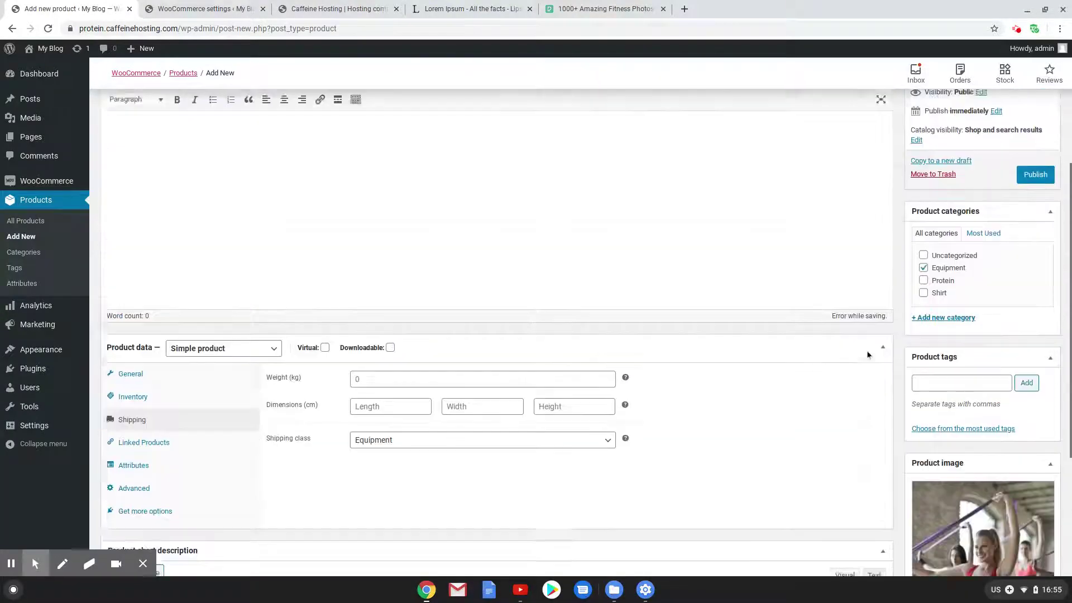
click(916, 191)
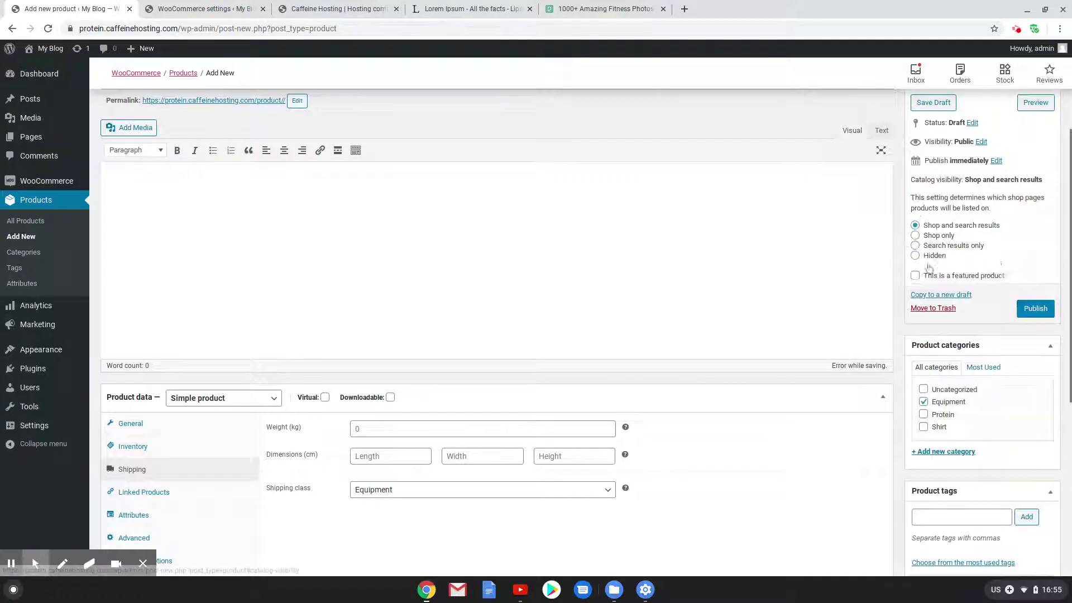
click(913, 257)
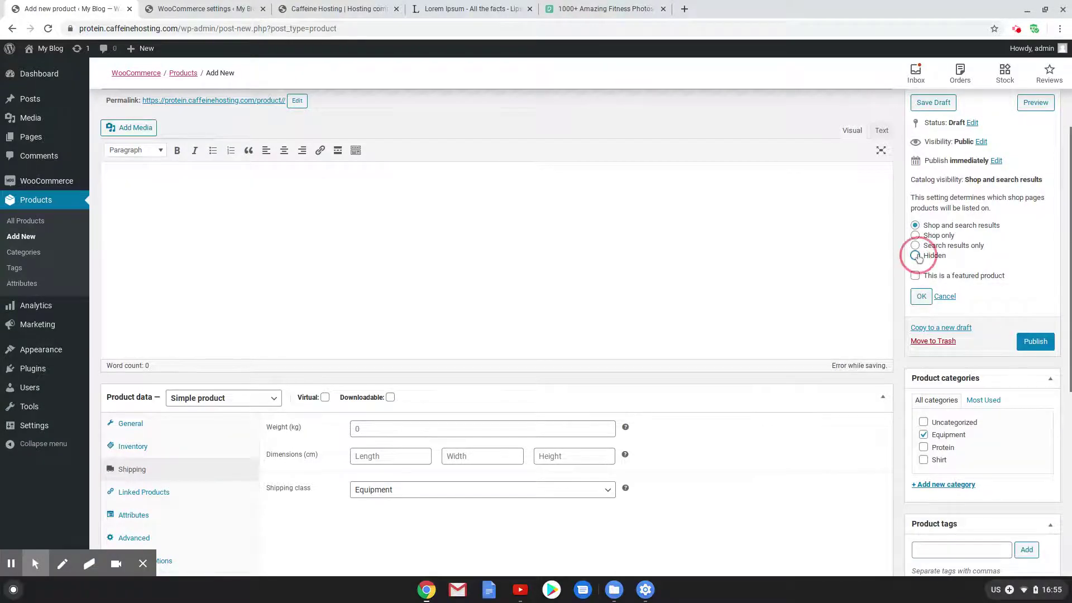
click(921, 295)
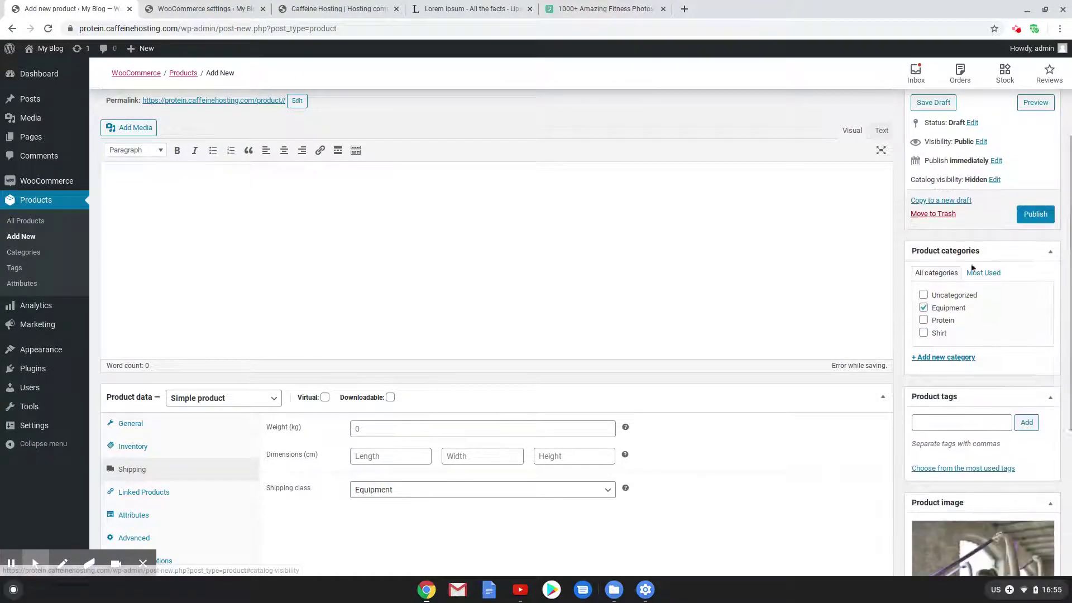
click(1033, 216)
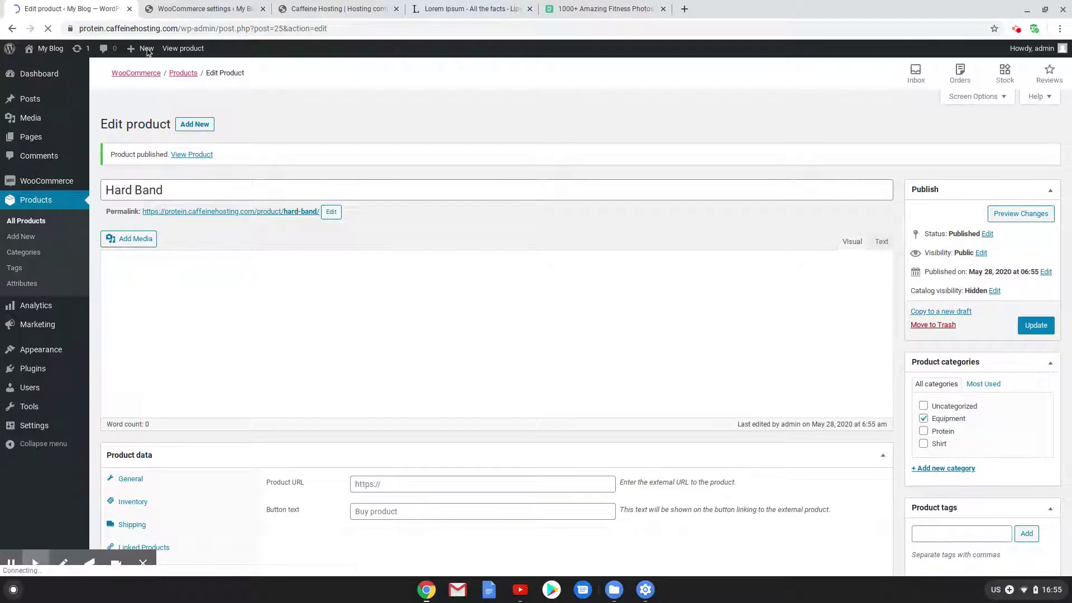
Create a product titled 'Resistance Ba' with a pasted Lorem ipsum short description, set as Grouped product
mouse_move(146, 54)
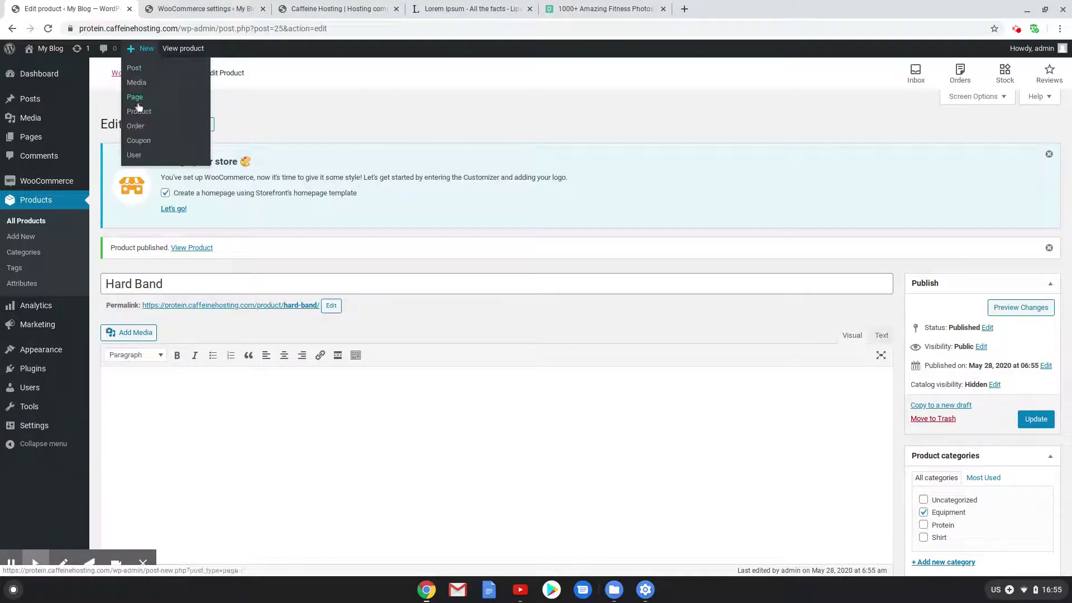
click(206, 125)
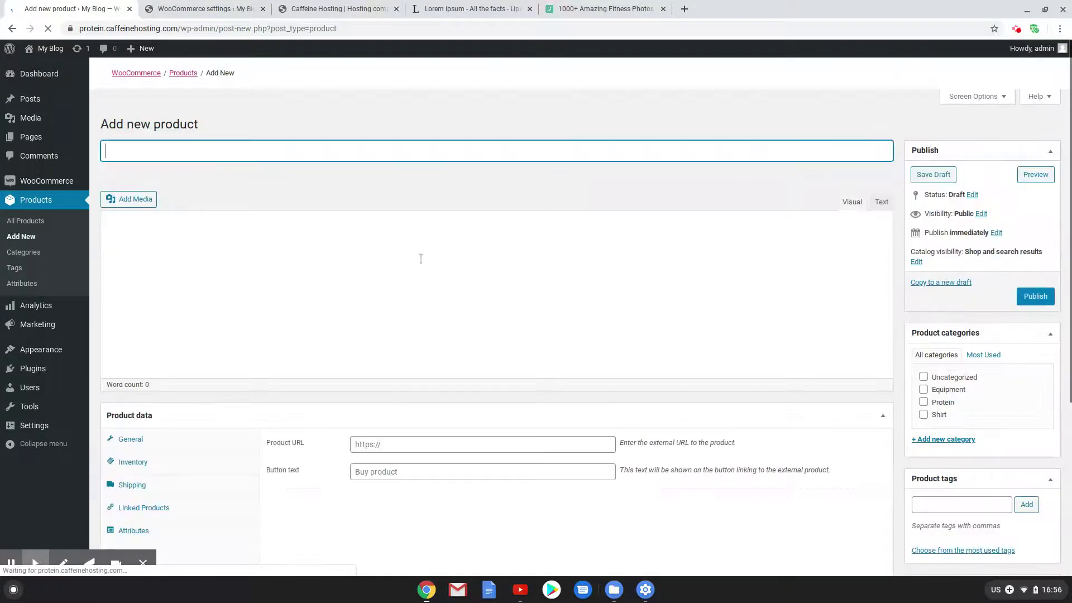
text(R)
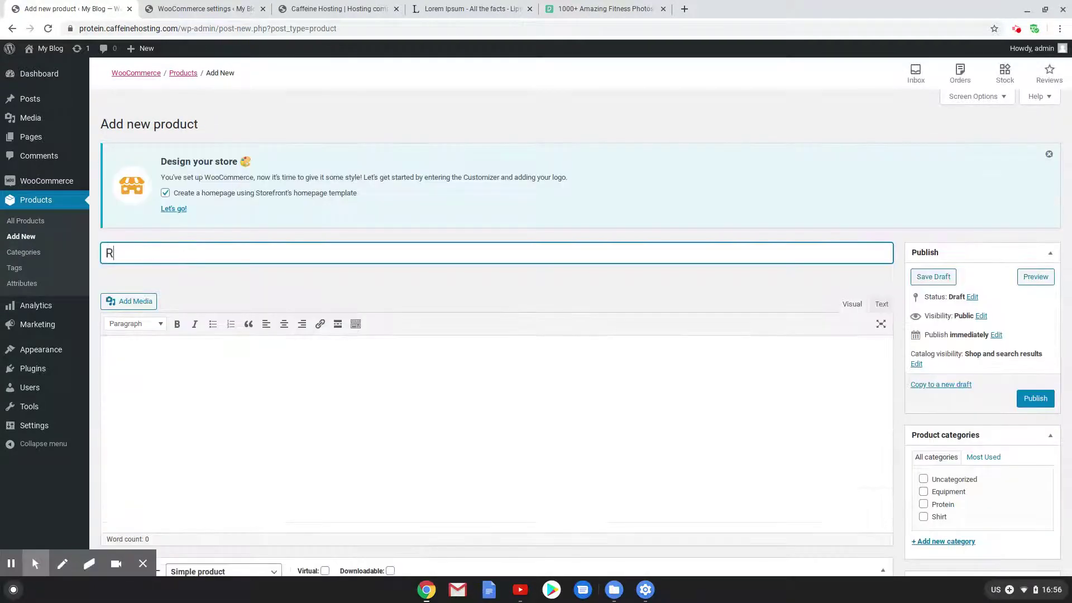
text(esistance Bands)
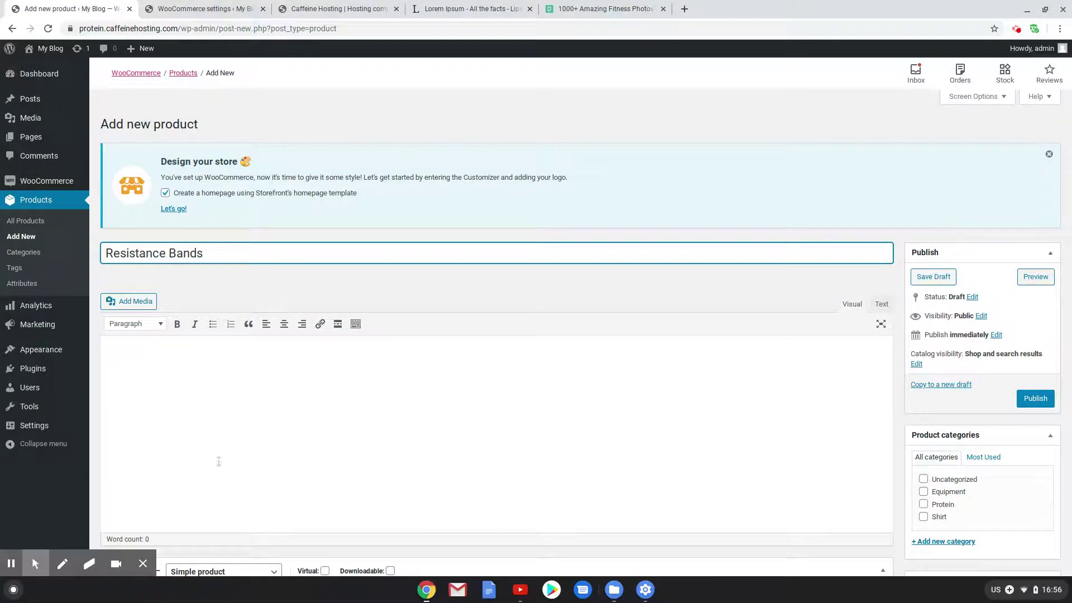
click(217, 446)
scroll(262, 465, down, 8)
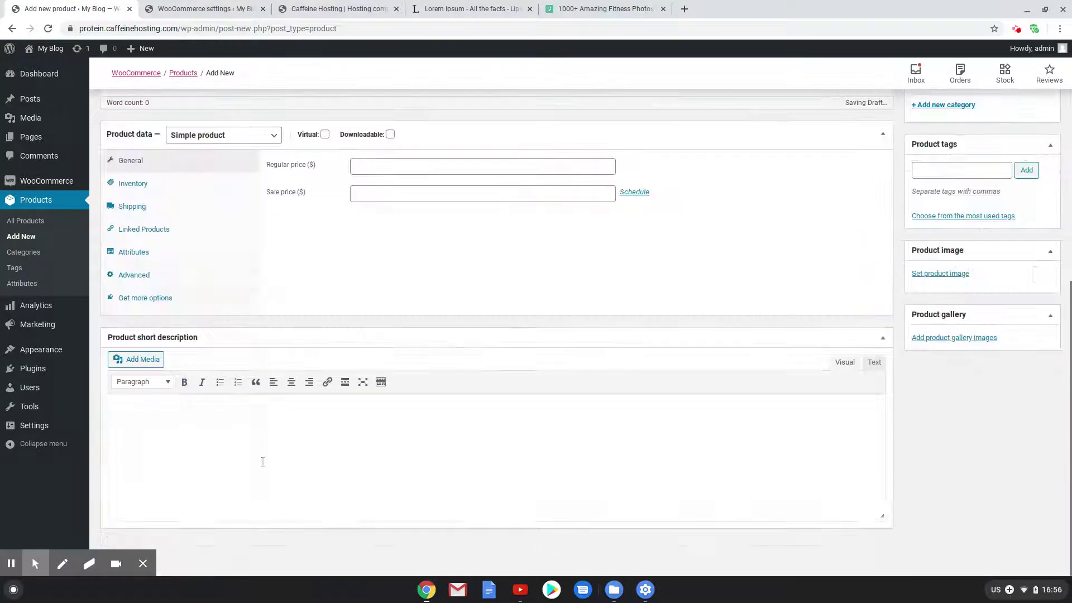
text(Lorem ipsum dolor sit amet, consectetur adipiscing elit. Suspendisse justo leo, luctus et porttitor nec, accumsan eu elit. Aliquam erat volutpat. Sed bibendum vestibulum libero et pulvinar. Morbi in accumsan neque. Lorem ipsum dolor sit amet, consectetur adipiscing elit. Morbi tempus massa elit, at fermentum mauris auctor ut. Fusce condimentum purus risus. Lorem ipsum dolor sit amet, consectetur adipiscing elit. Sed bibendum purus sem, a maximus lectus porta nec. Nunc bibendum id risus sed pretium. Curabitur feugiat pulvinar dui, eu dignissim risus cursus ac.\nCras lacinia vitae risus at ornare. Donec sem nisl, convallis mollis erat congue, luctus egestas ex. Mauris at nisi vitae augue laoreet placerat. Vestibulum vel euismod velit, et rhoncus neque. Aliquam mi nisl, lacinia ut luctus et, vehicula vel magna. Mauris vitae est at massa placerat fringilla eget ut ex. Integer eu libero ultrices, vestibulum justo efficitur, blandit odio.)
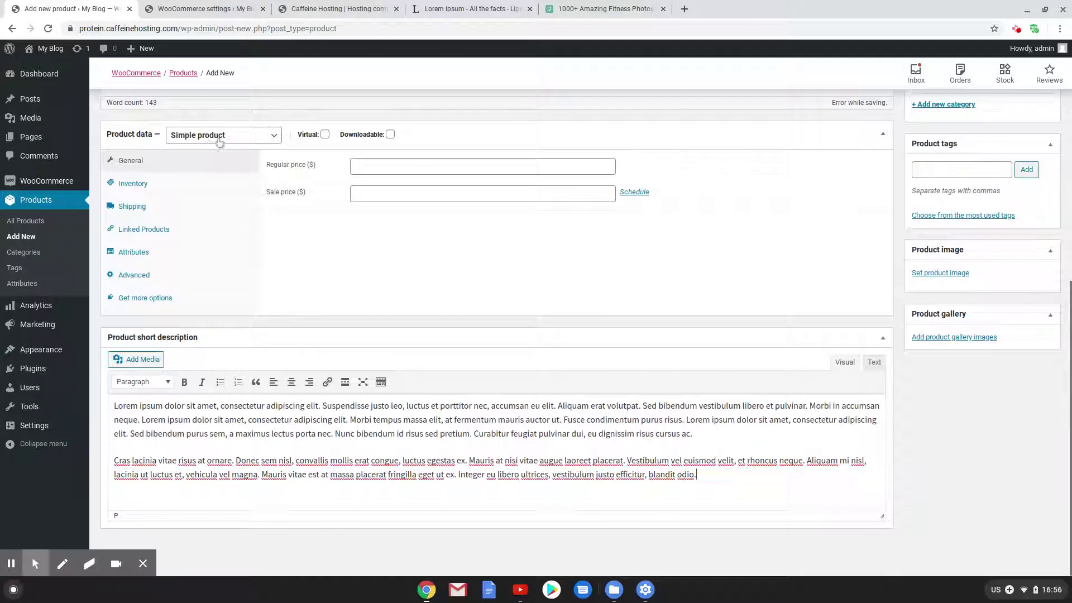
click(223, 136)
click(233, 184)
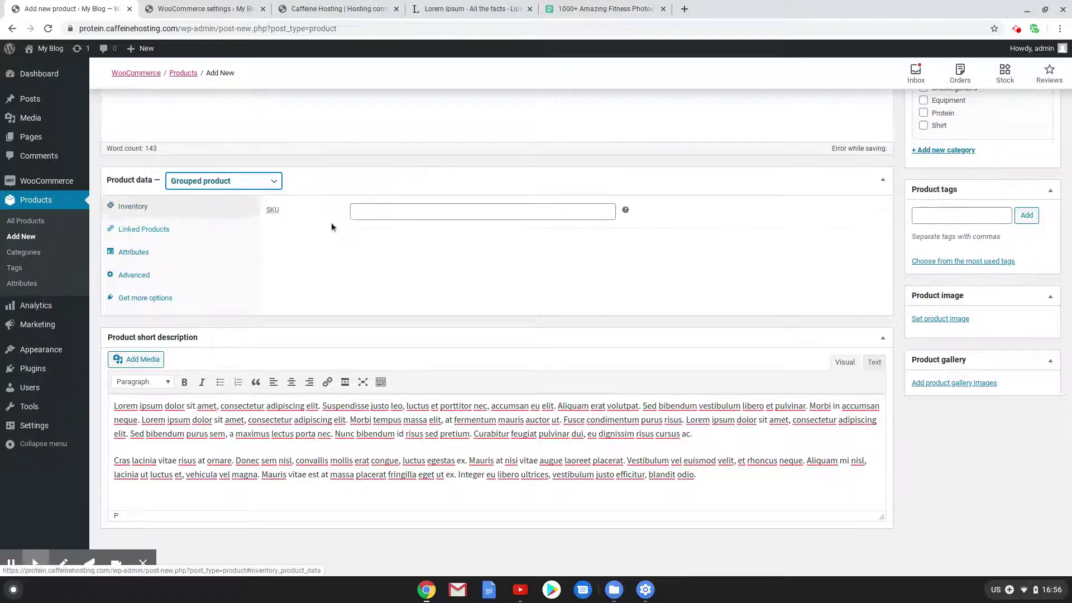
Add Easy Band, Medium Band and Hard Band as grouped products by searching 'band'
click(363, 212)
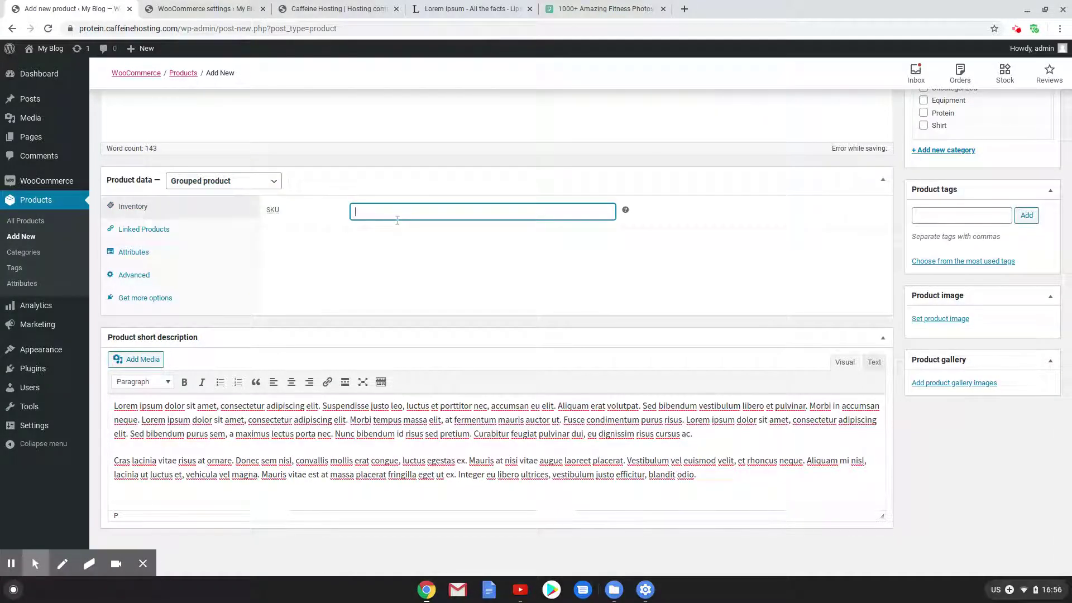
click(187, 231)
click(412, 214)
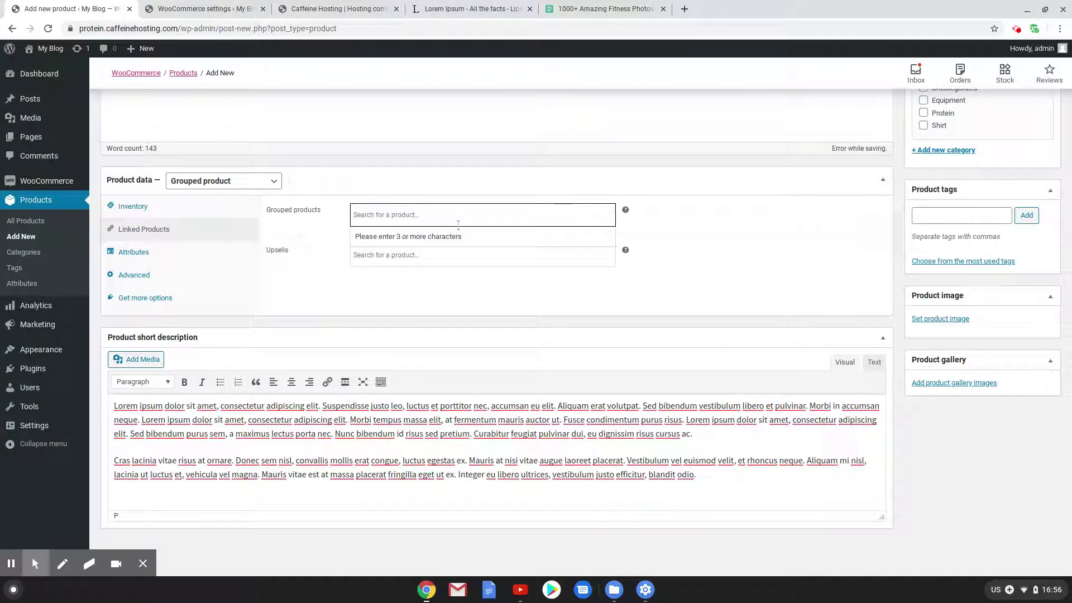
text(band)
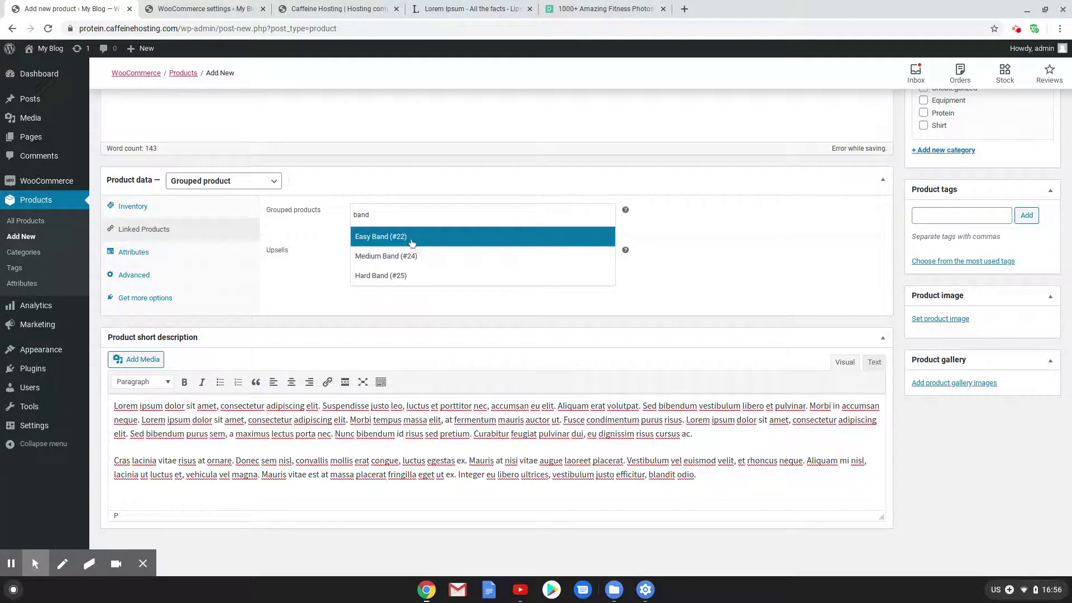
click(415, 233)
text(ban)
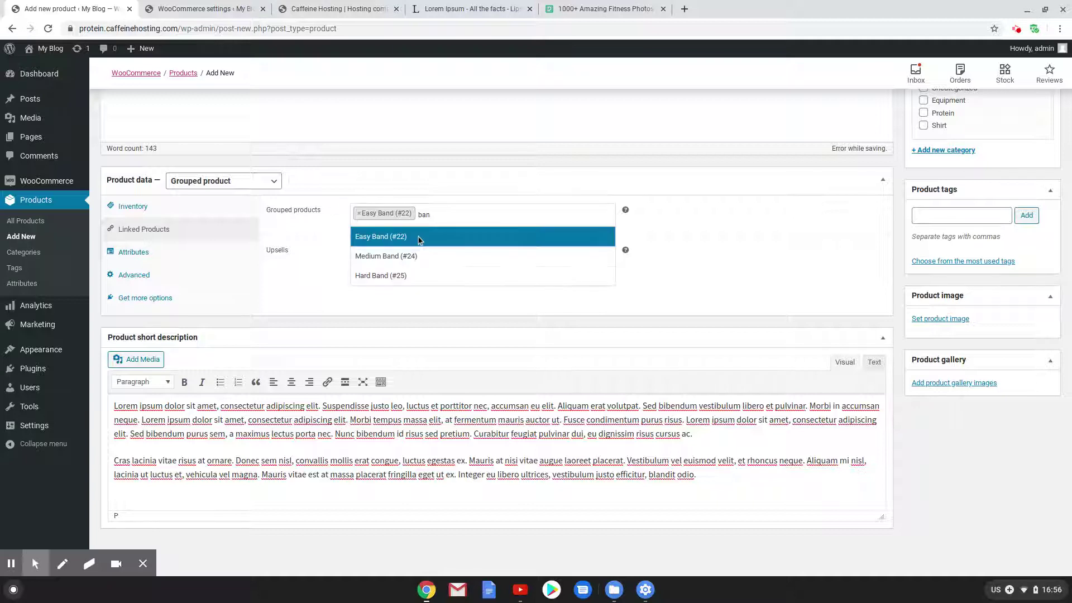
click(420, 252)
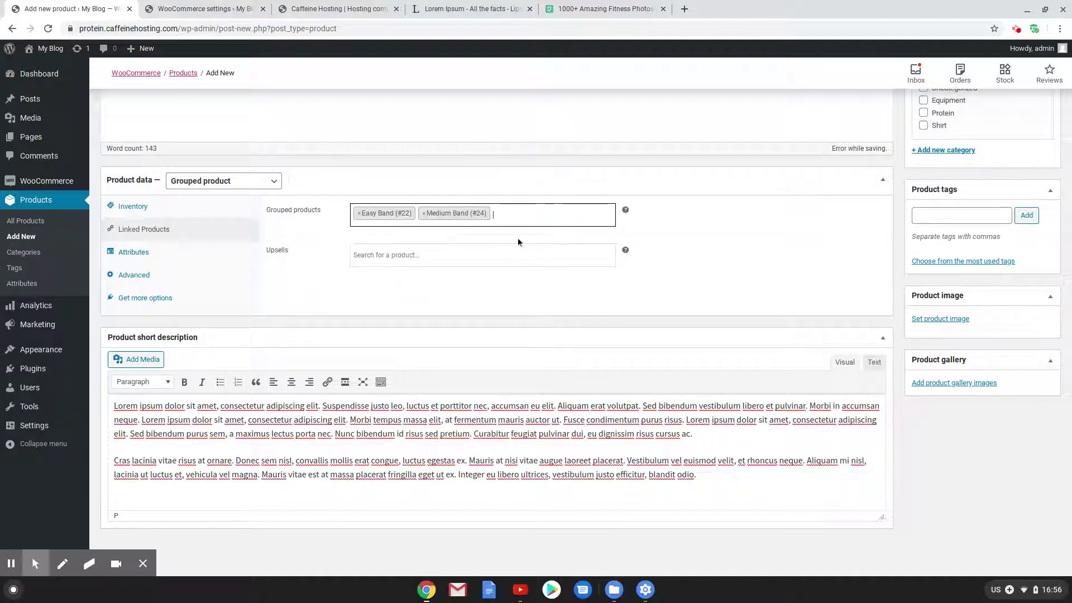
text(ba)
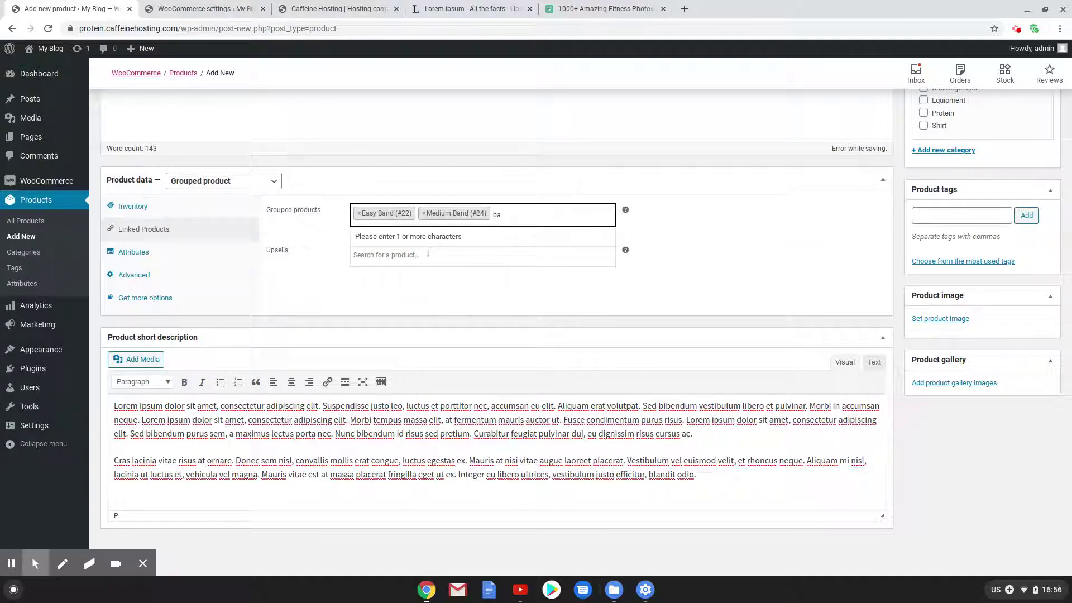
text(nd)
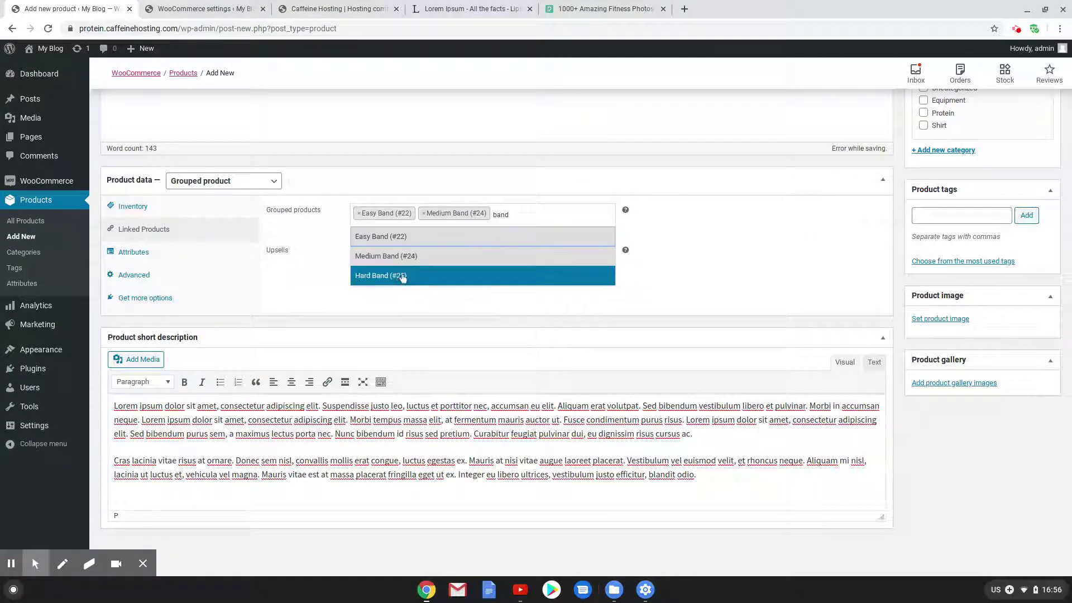
click(399, 276)
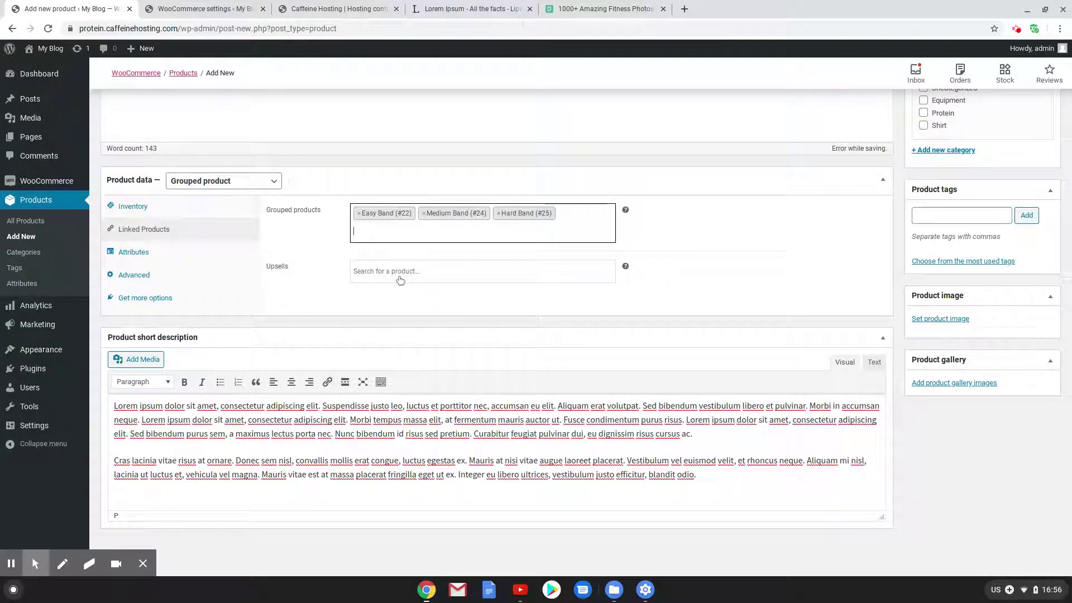
Check the Inventory and Linked Products panels, then move to Attributes
click(162, 206)
click(171, 230)
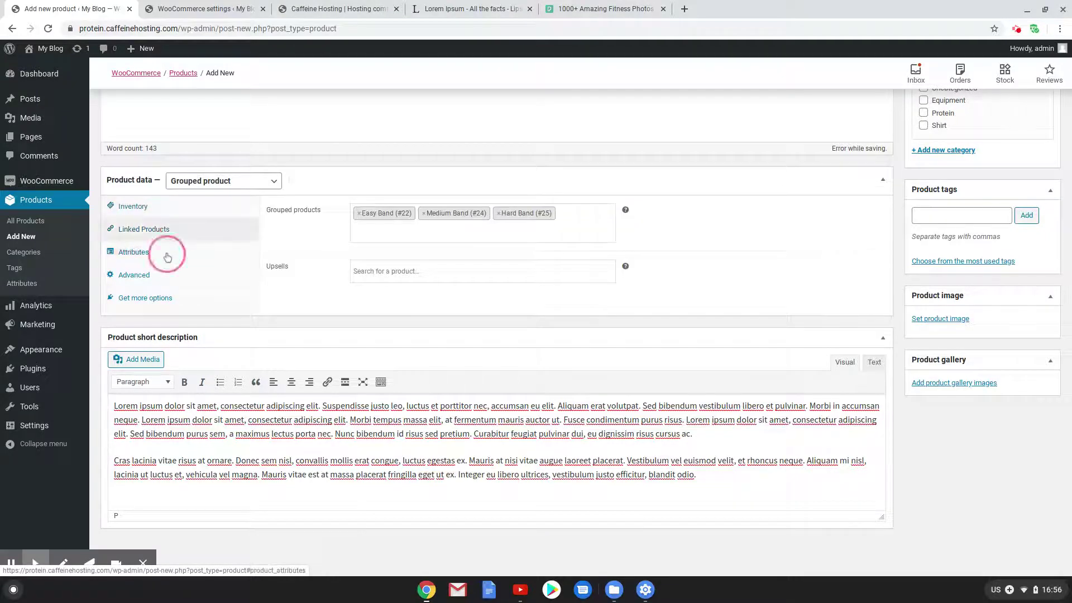
click(168, 257)
scroll(782, 374, up, 1)
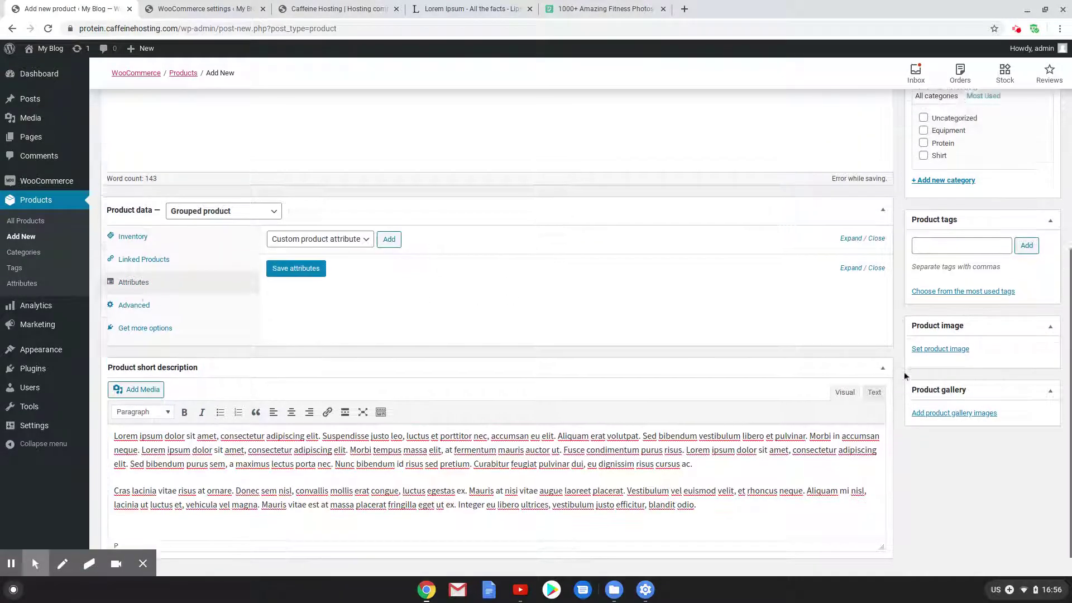
Set the fitness class photo as the product image
click(933, 364)
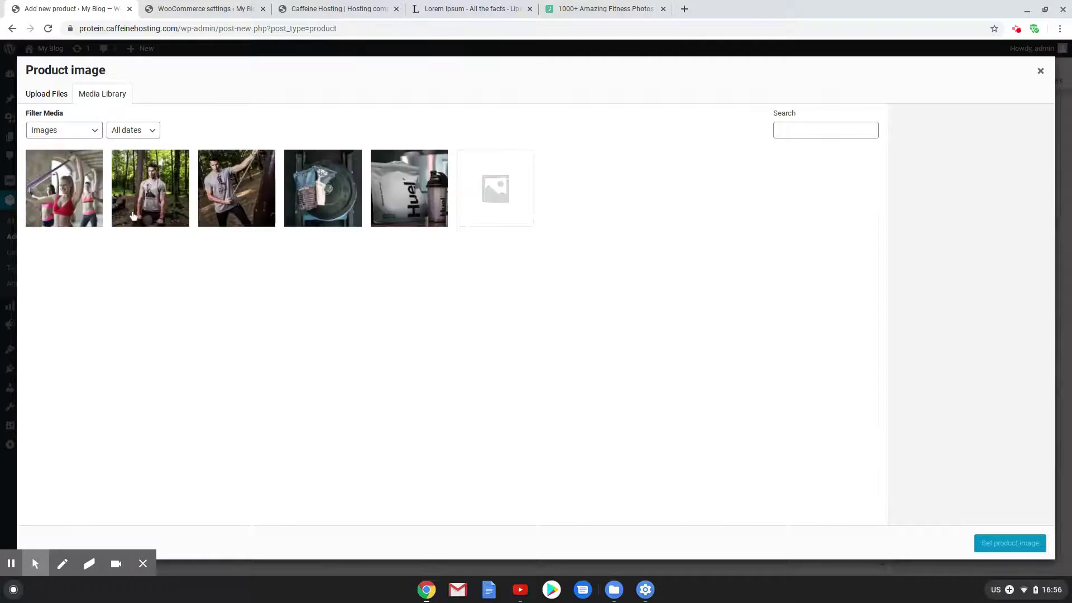
click(68, 196)
click(1008, 543)
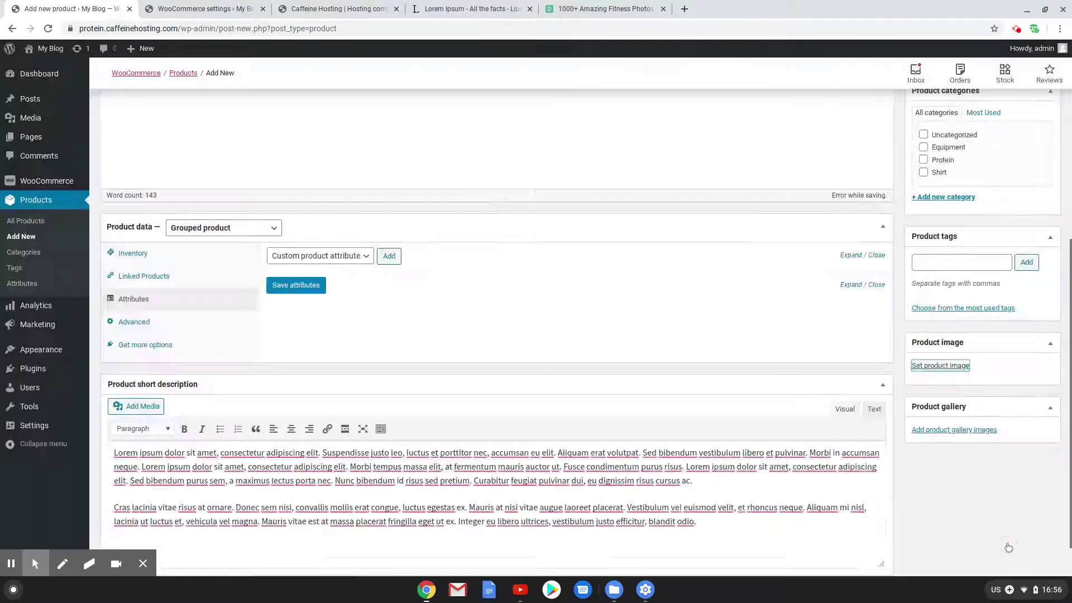
File Resistance Bands under Equipment, publish it, and view the live product page
scroll(849, 468, up, 1)
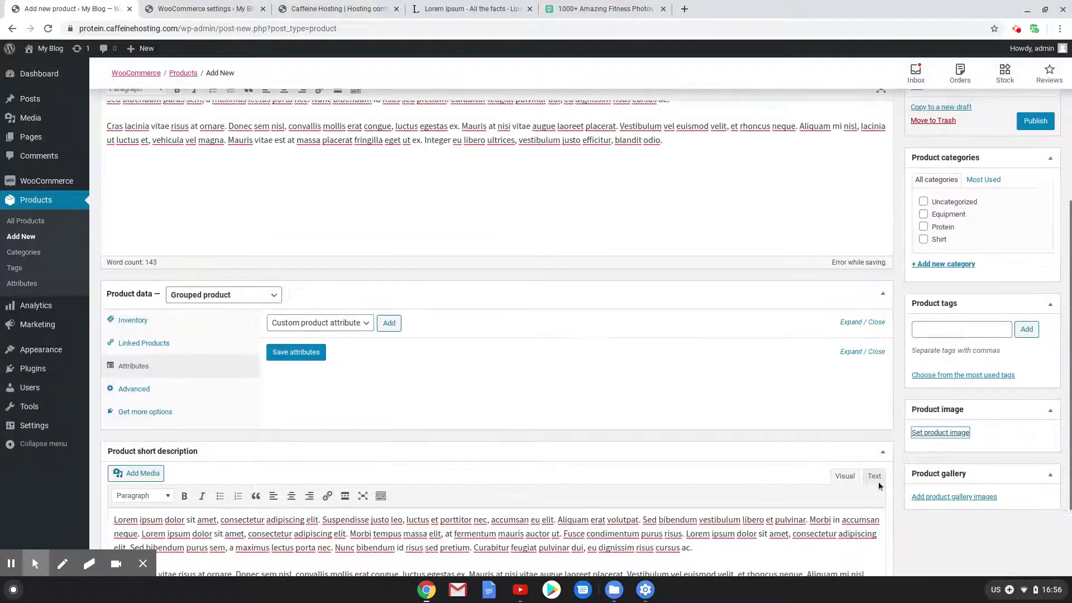
click(922, 215)
scroll(763, 349, up, 4)
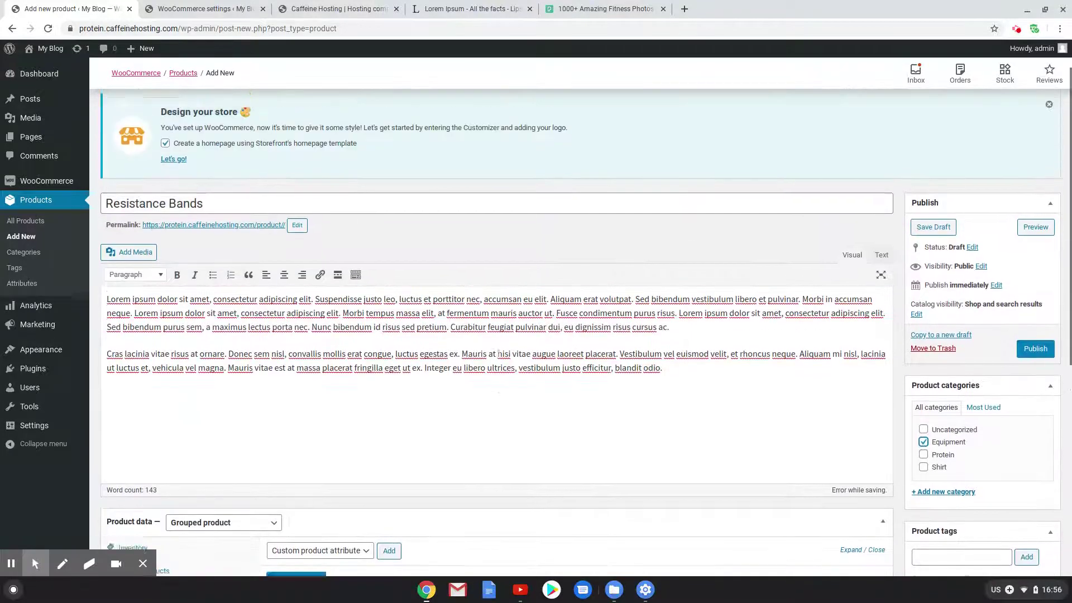
scroll(552, 398, down, 7)
scroll(980, 241, up, 8)
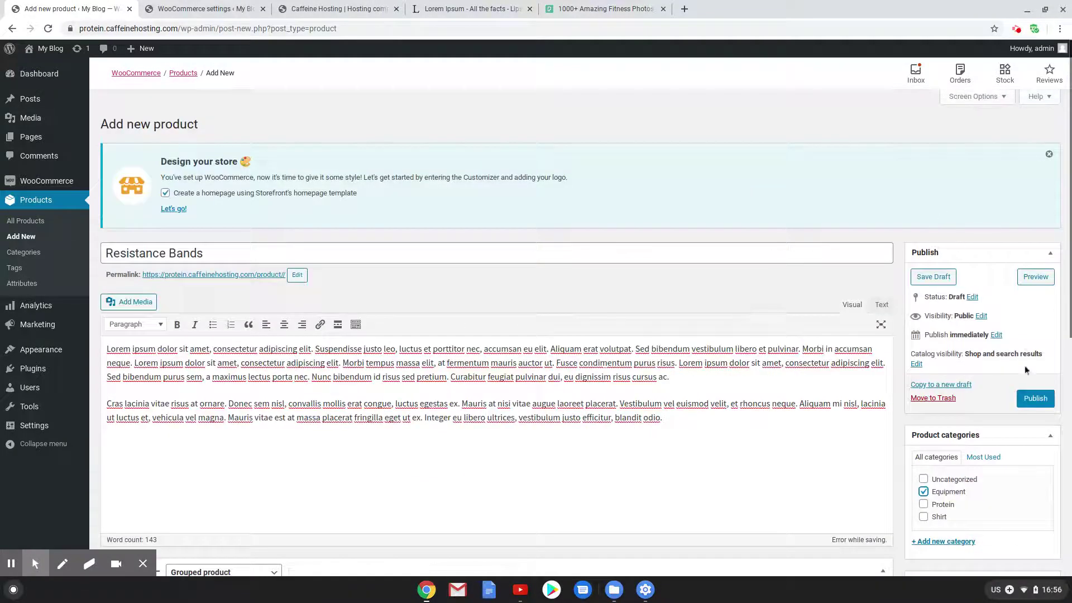
click(1027, 398)
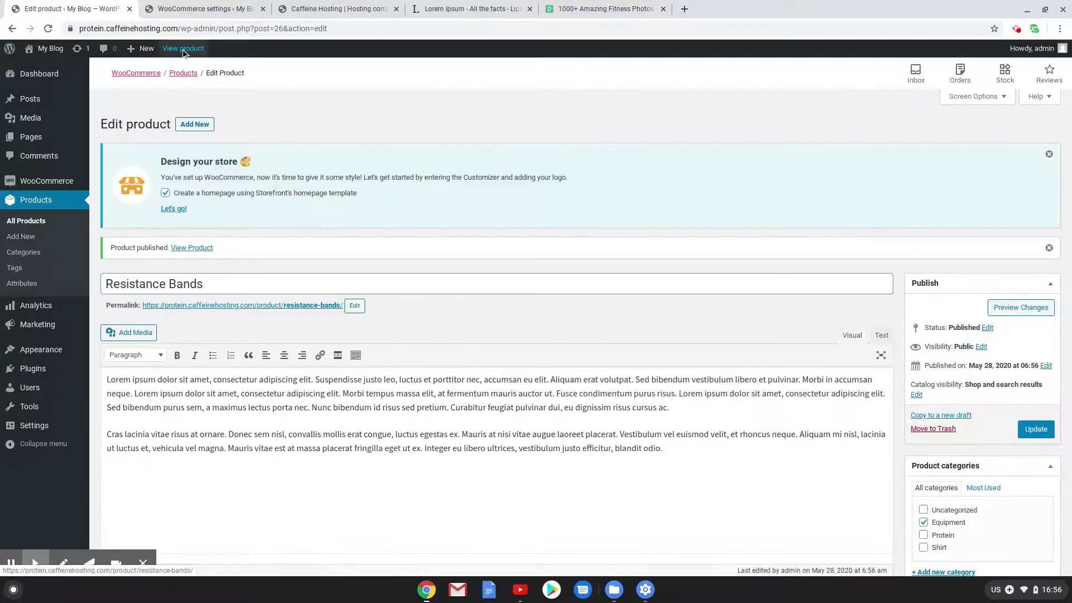
click(184, 53)
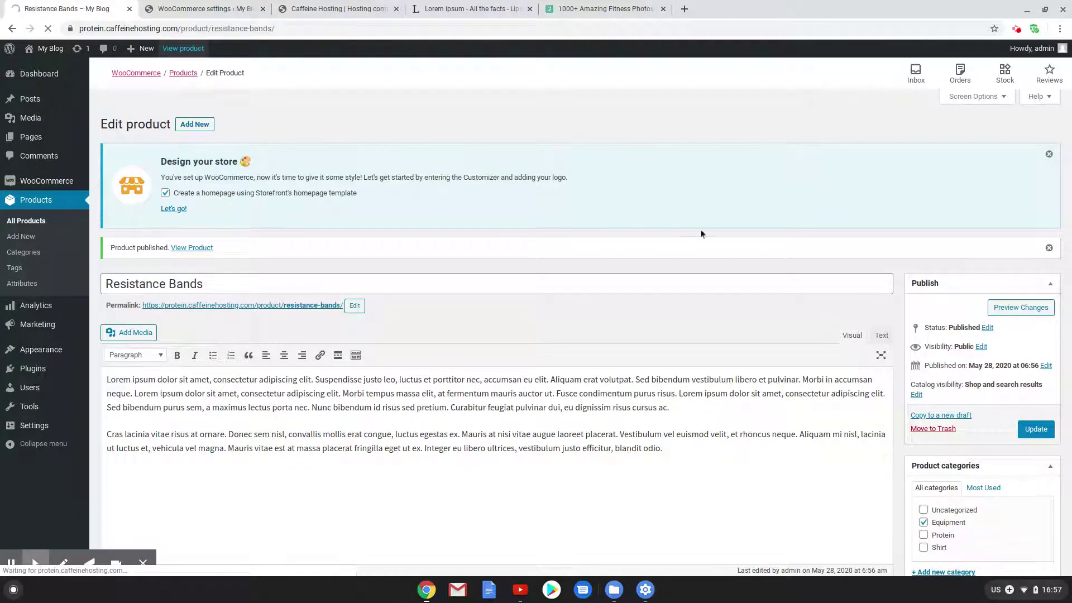
On the live page, set Easy, Medium and Hard Band quantities to 1
scroll(618, 316, down, 4)
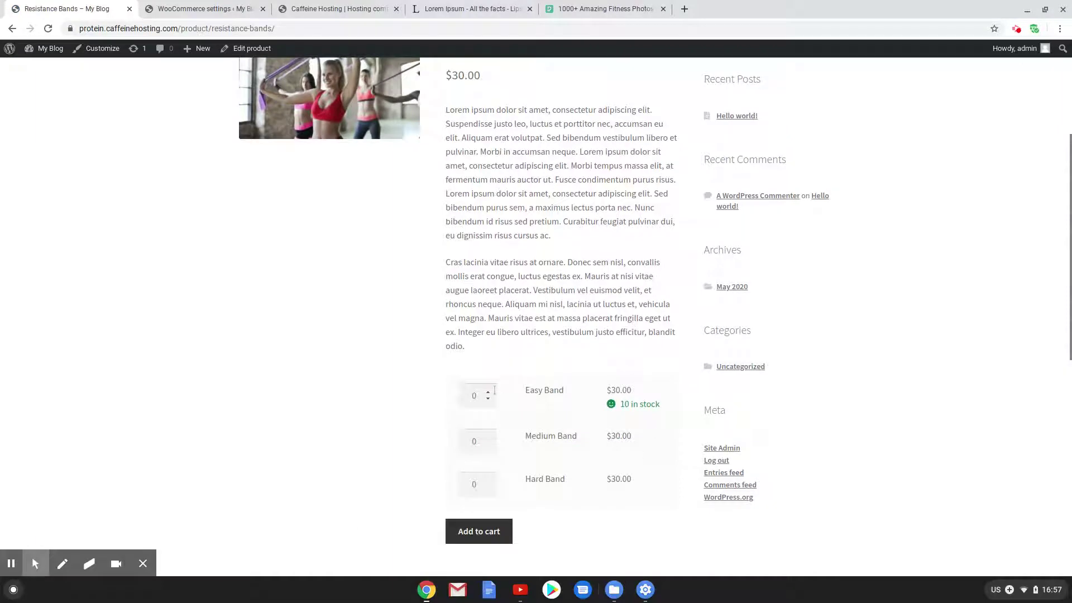
scroll(380, 295, up, 3)
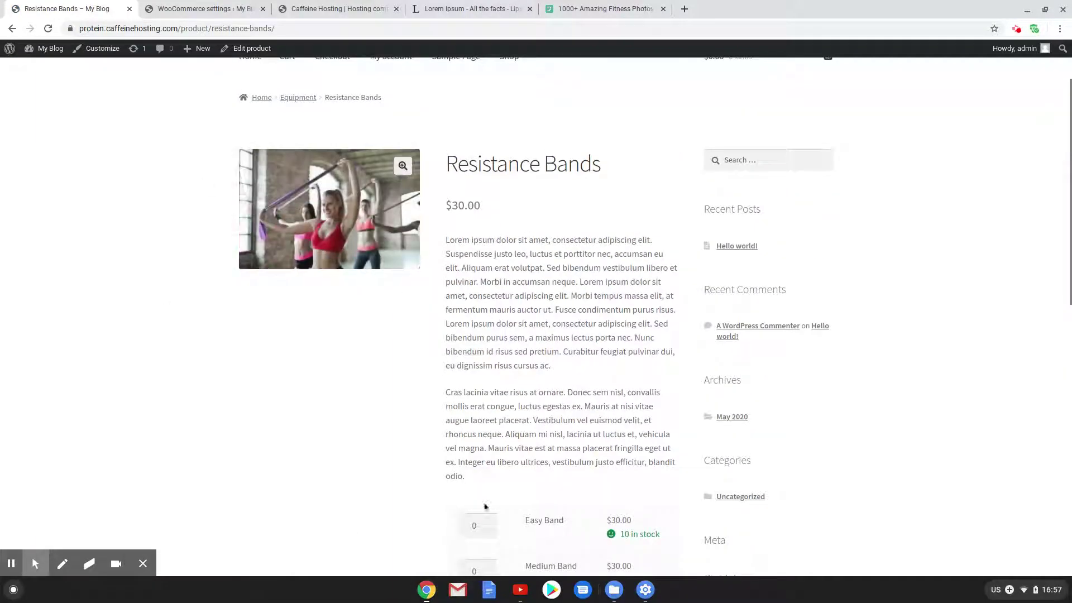
scroll(485, 506, down, 2)
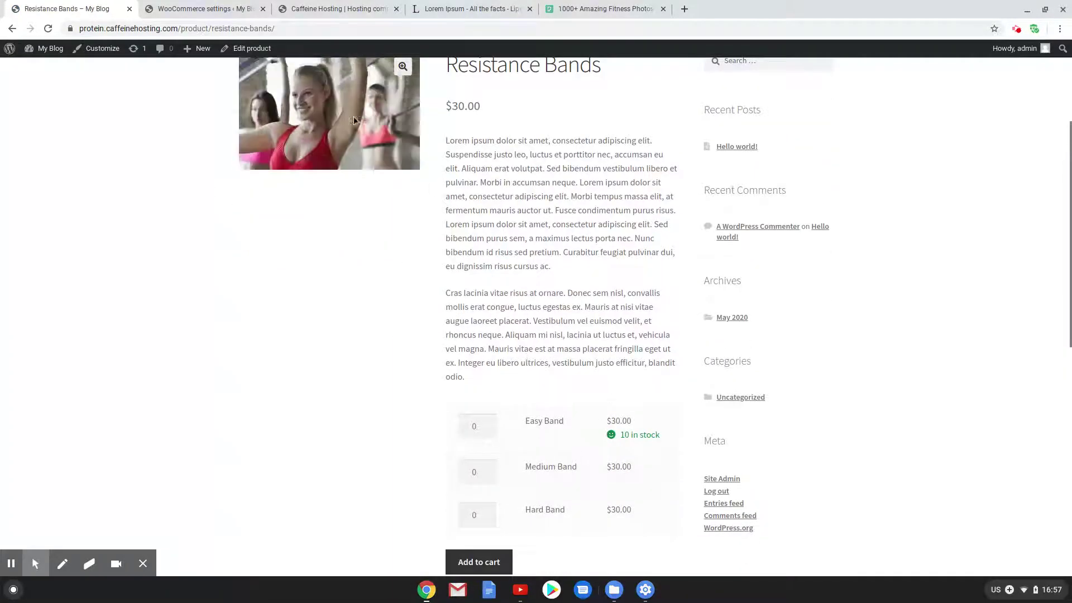
scroll(469, 206, down, 3)
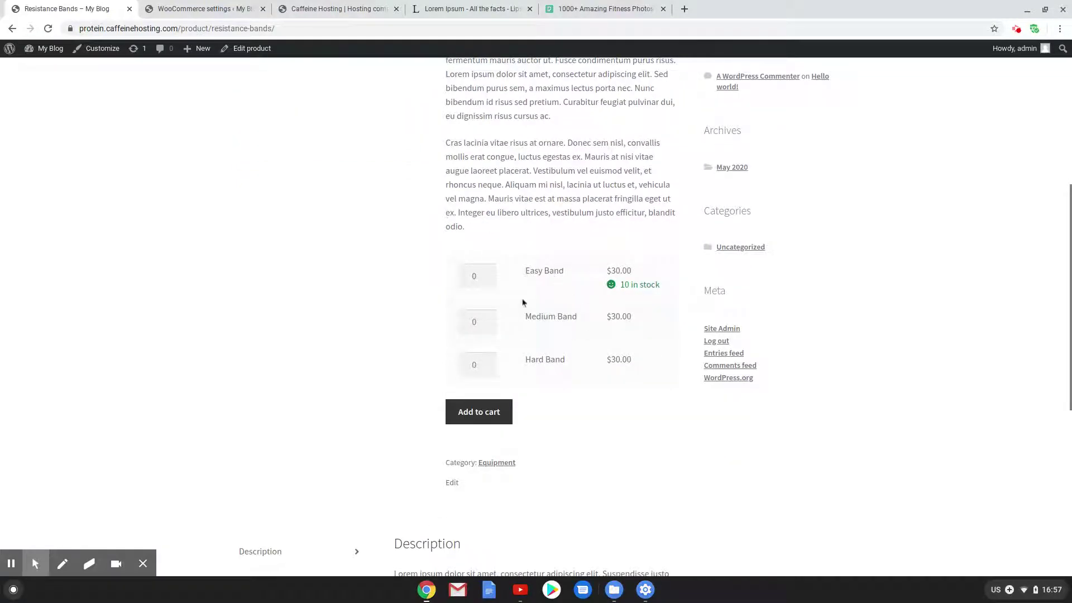
scroll(551, 296, up, 5)
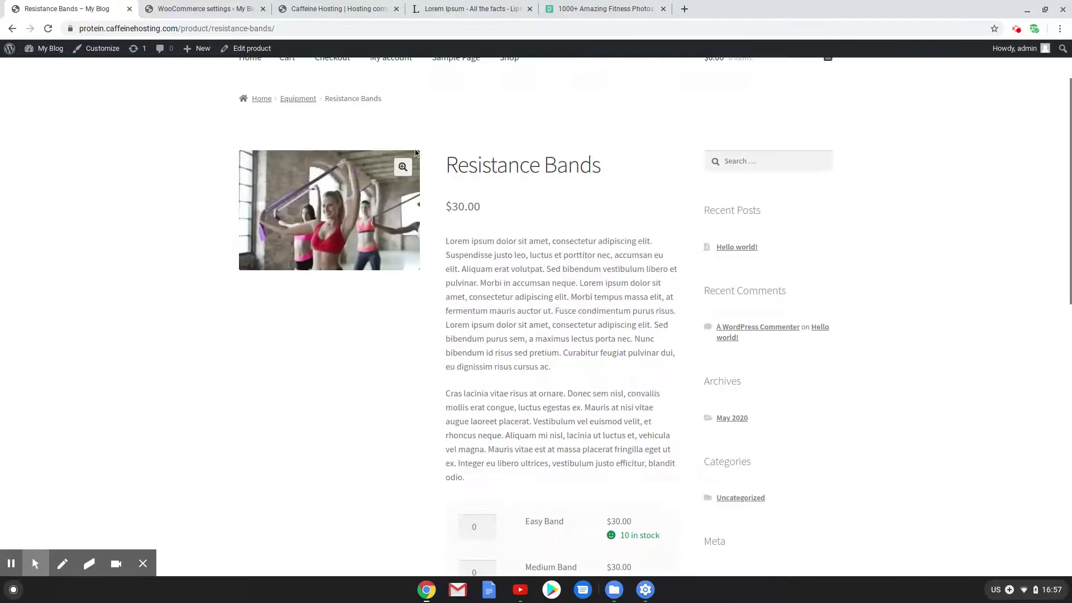
scroll(510, 372, down, 3)
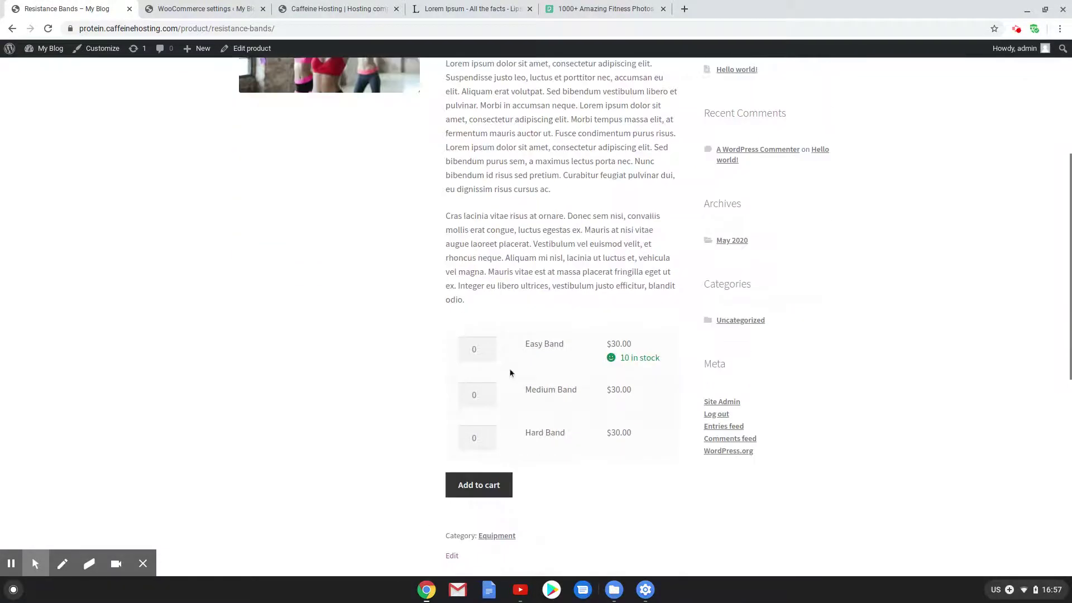
click(488, 347)
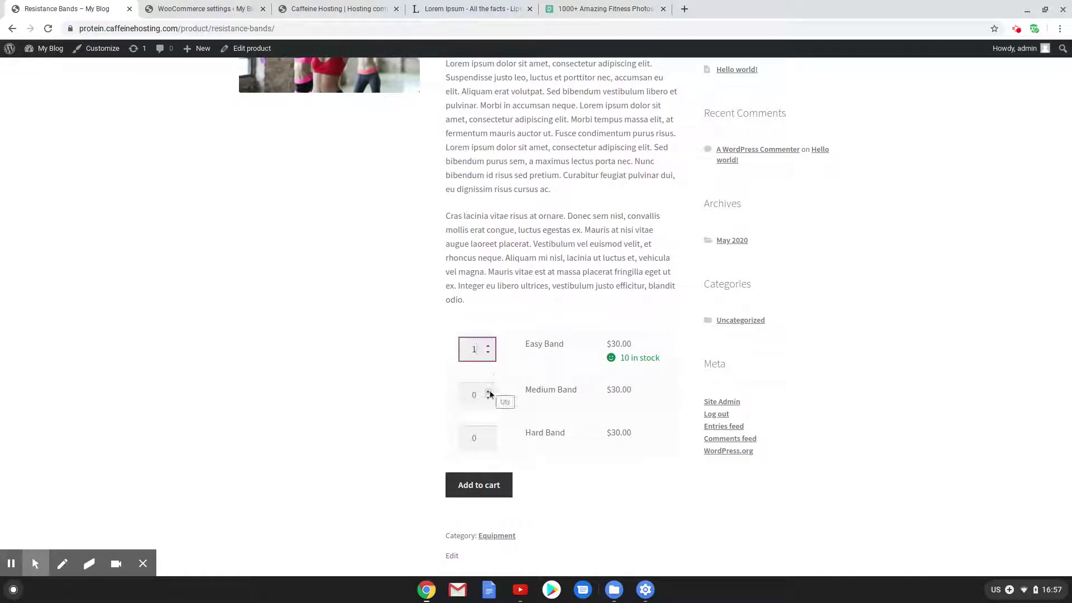
click(488, 392)
click(488, 435)
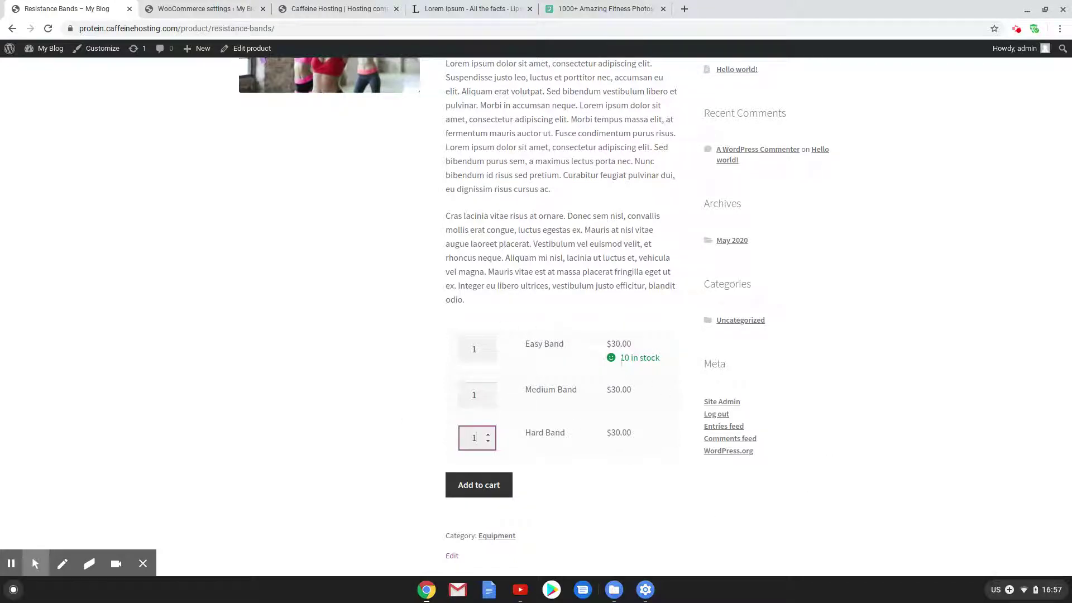
Inspect the '10 in stock' line and the $30.00 Medium Band price, then clear the selection
click(641, 358)
double_click(639, 358)
triple_click(640, 358)
drag(642, 395, 576, 390)
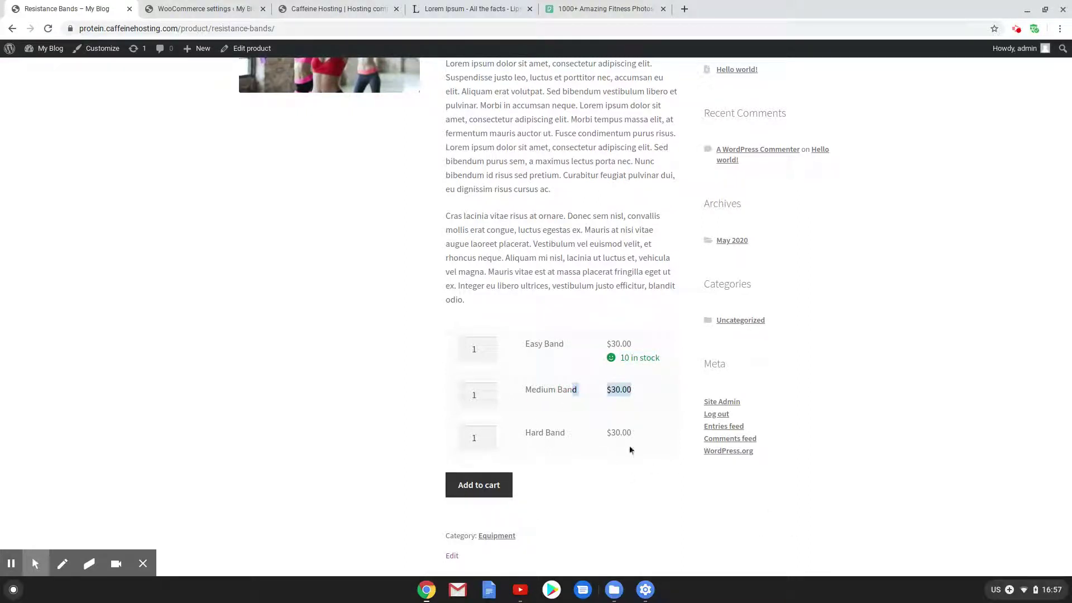
scroll(628, 449, up, 5)
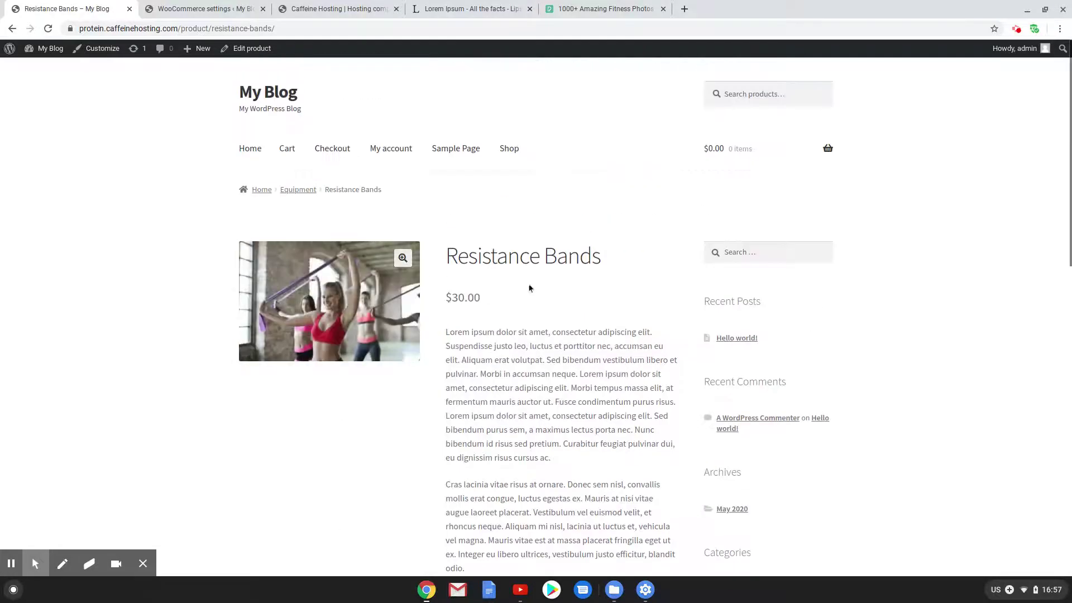
scroll(530, 268, down, 2)
scroll(527, 259, up, 9)
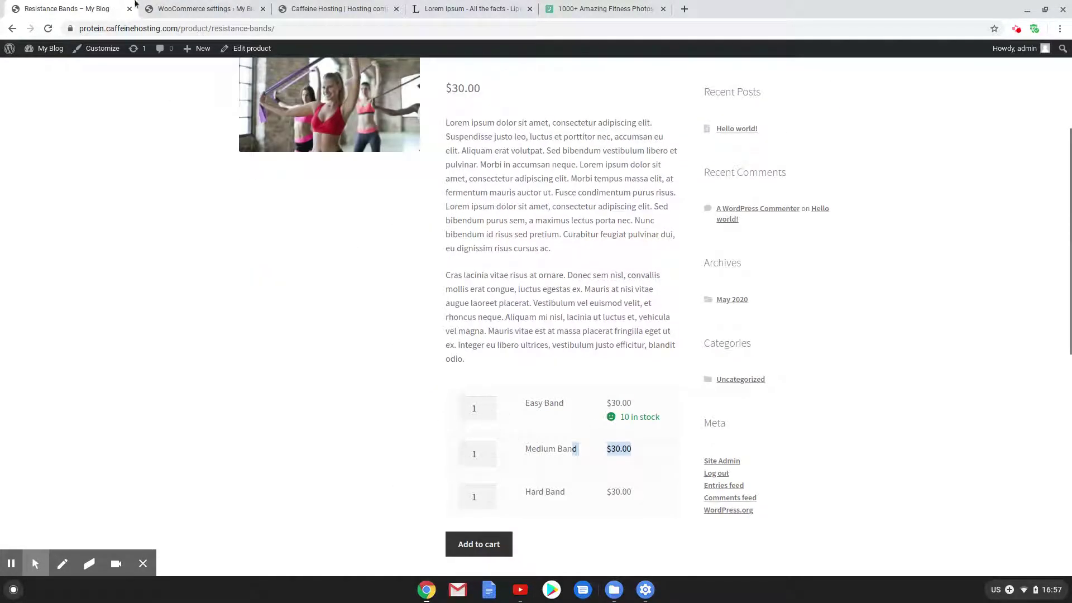
click(543, 411)
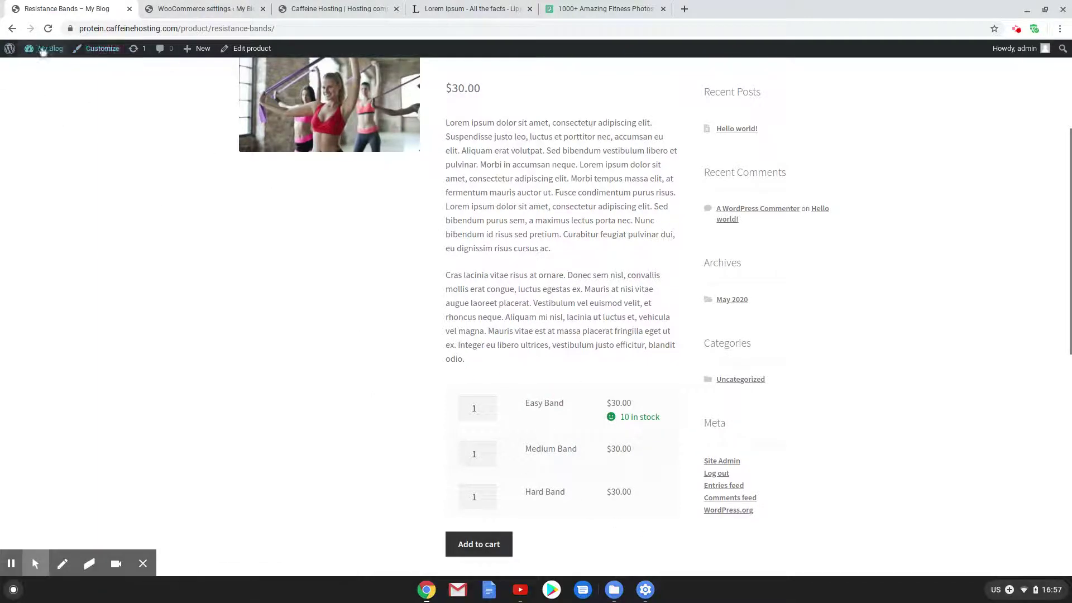
Open the admin Dashboard in a new browser tab from the My Blog menu
click(193, 5)
click(80, 5)
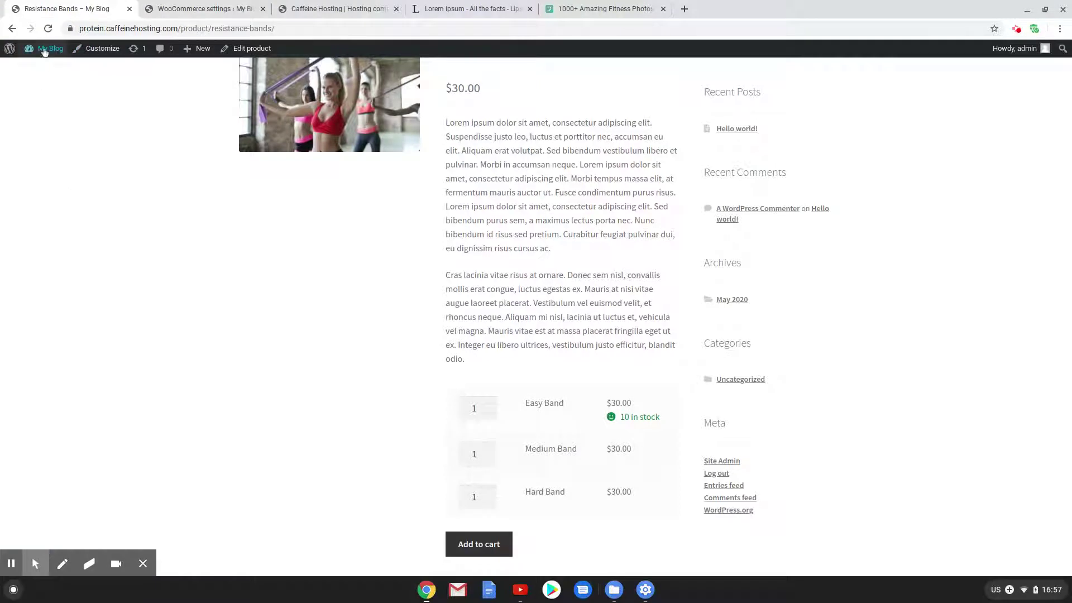
mouse_move(44, 50)
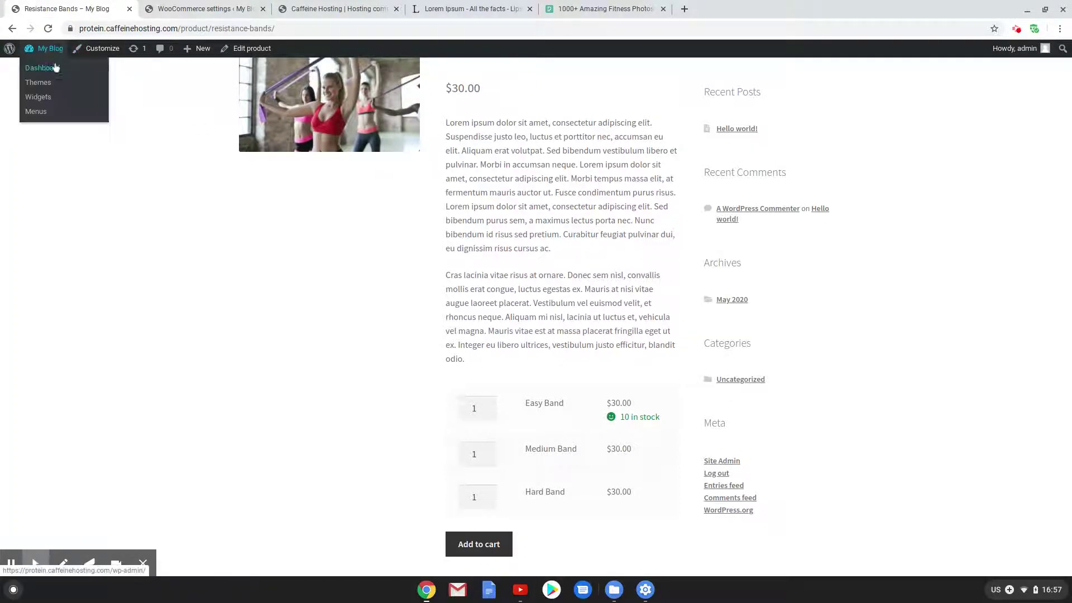
right_click(55, 70)
click(103, 79)
Open Easy Band for editing from All Products in the new dashboard tab
click(201, 8)
click(324, 9)
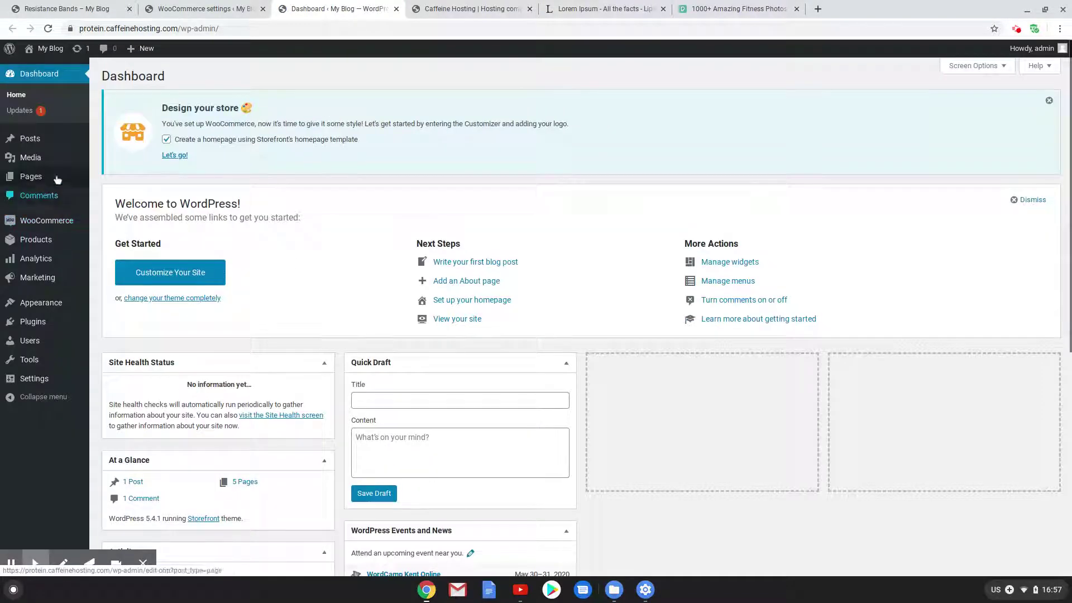
mouse_move(32, 156)
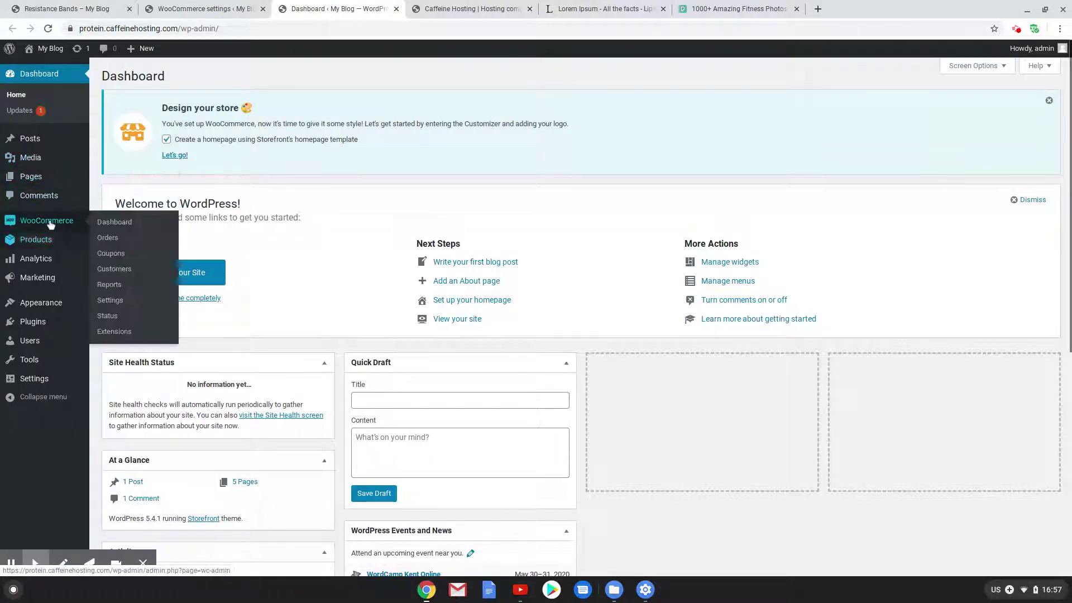
mouse_move(53, 235)
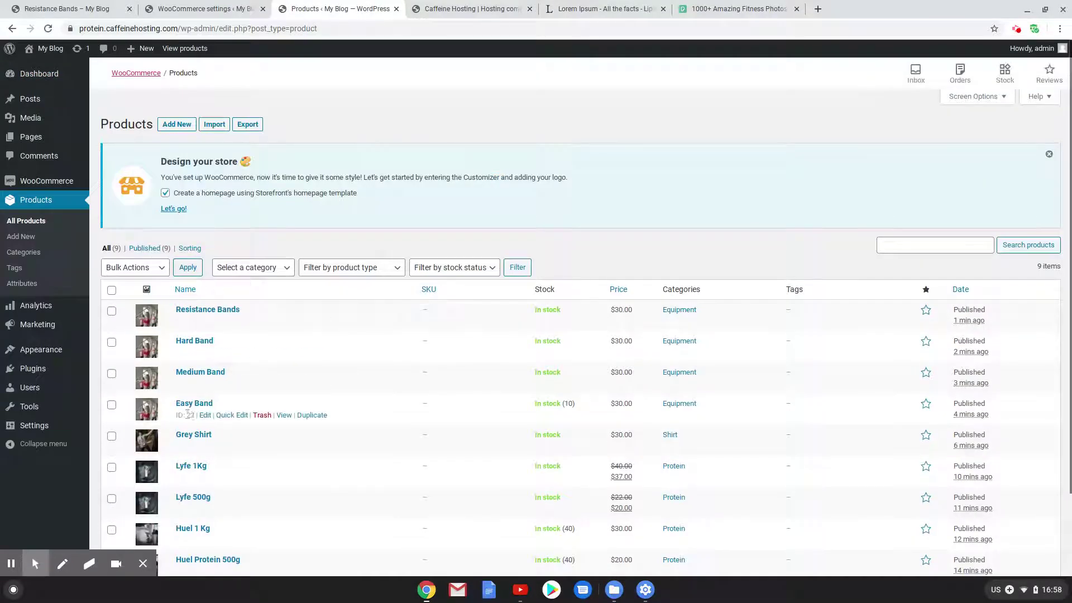
click(205, 417)
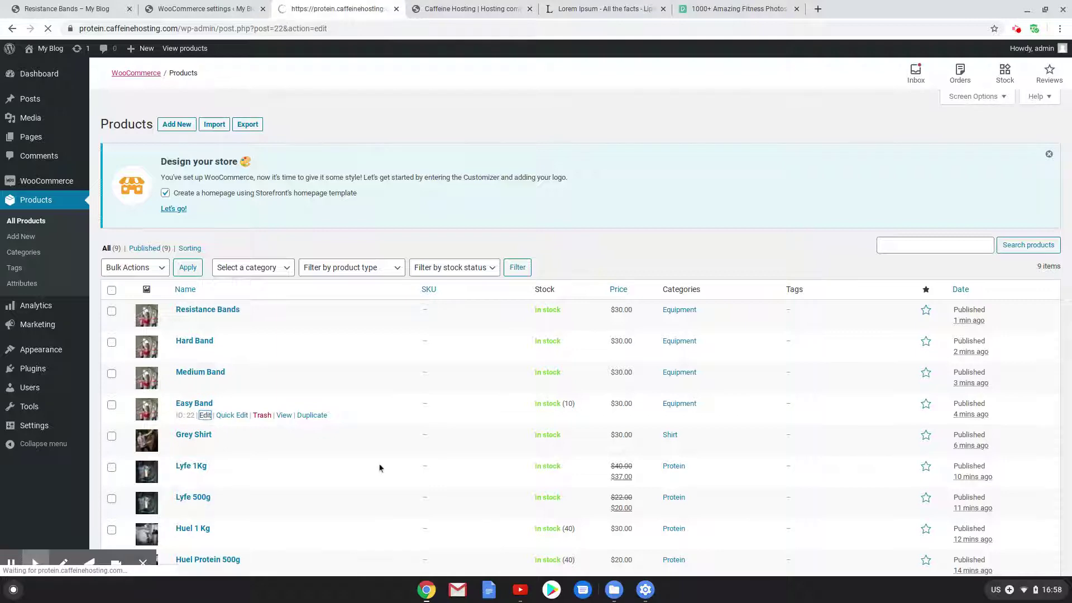
Tick Sold individually in Easy Band's inventory settings and update the product
scroll(358, 458, down, 2)
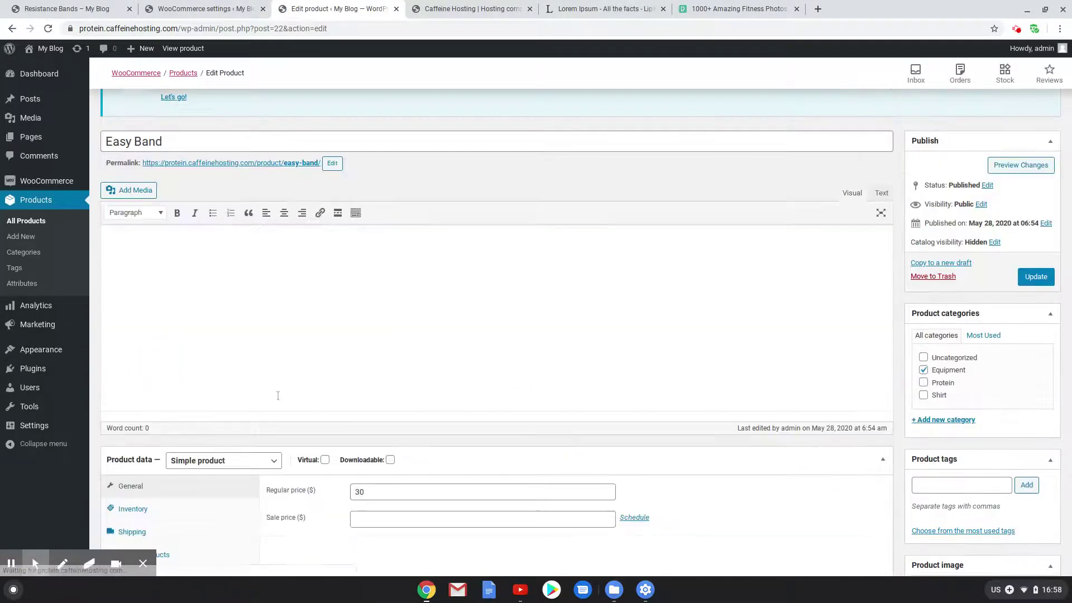
scroll(349, 389, down, 2)
click(132, 417)
click(354, 537)
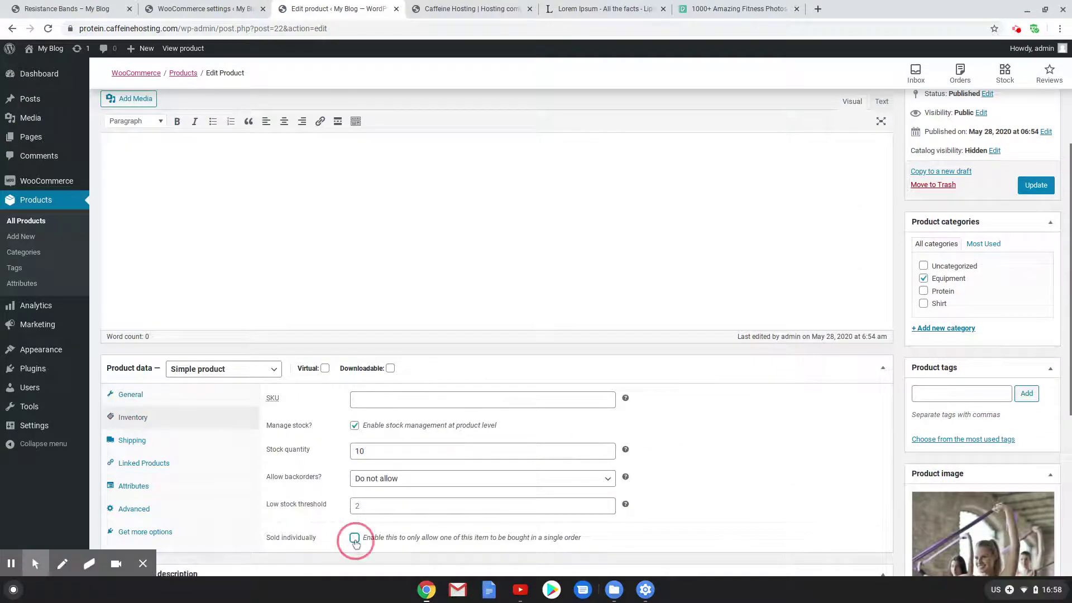
click(1024, 192)
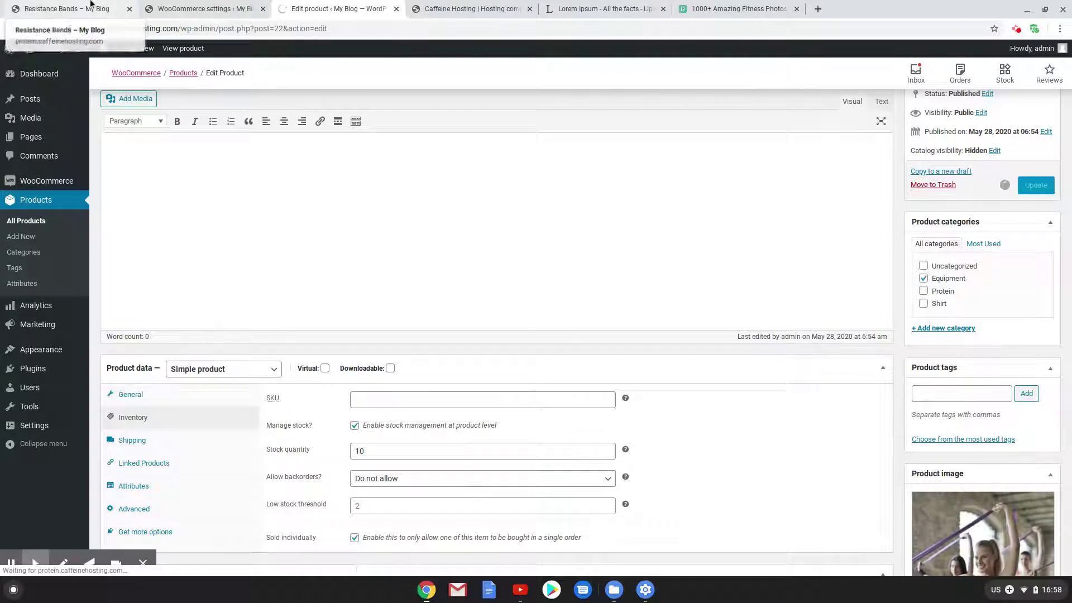
click(67, 8)
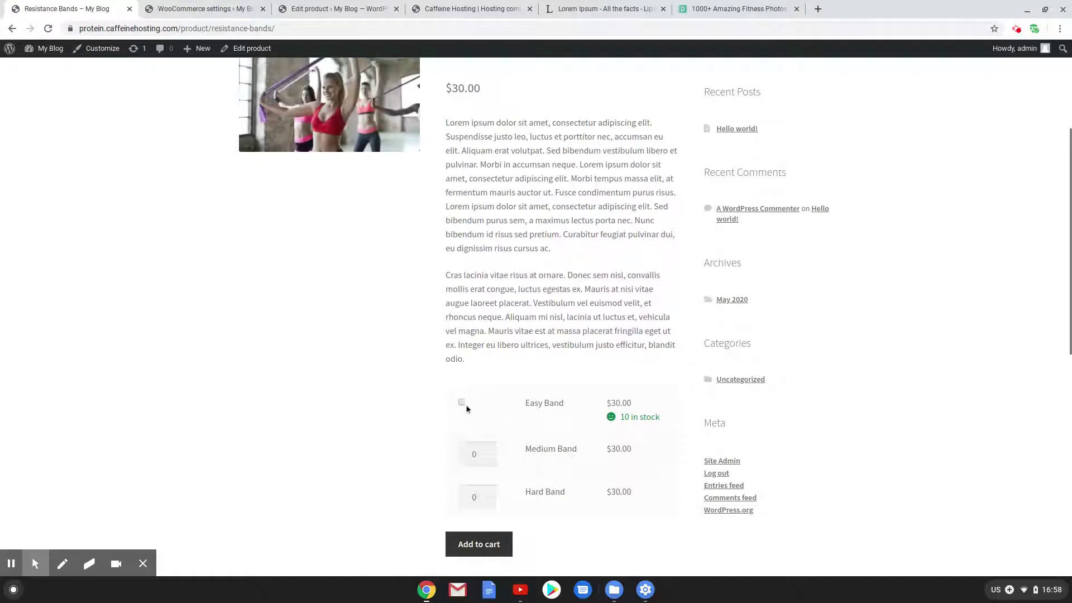
On the reloaded Resistance Bands page, tick Easy Band's single-item checkbox
click(463, 403)
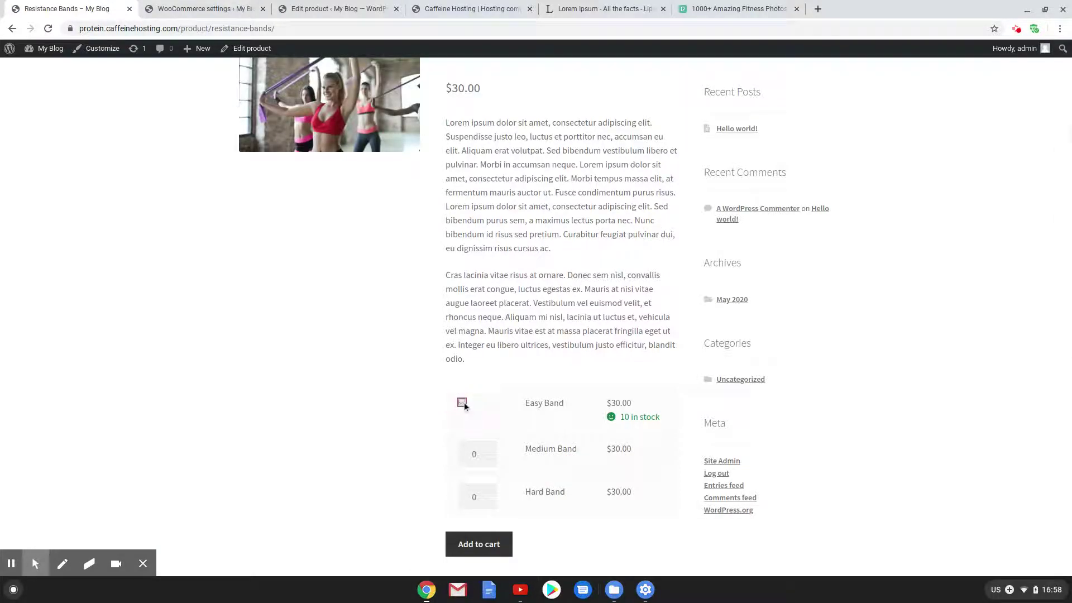
click(461, 497)
scroll(410, 268, up, 3)
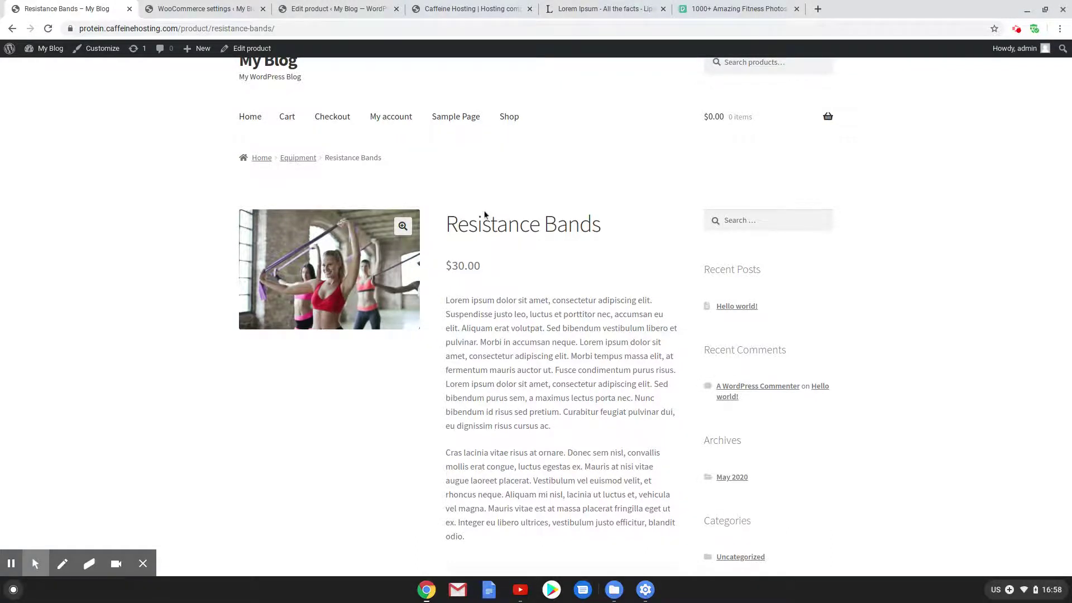
scroll(472, 213, up, 1)
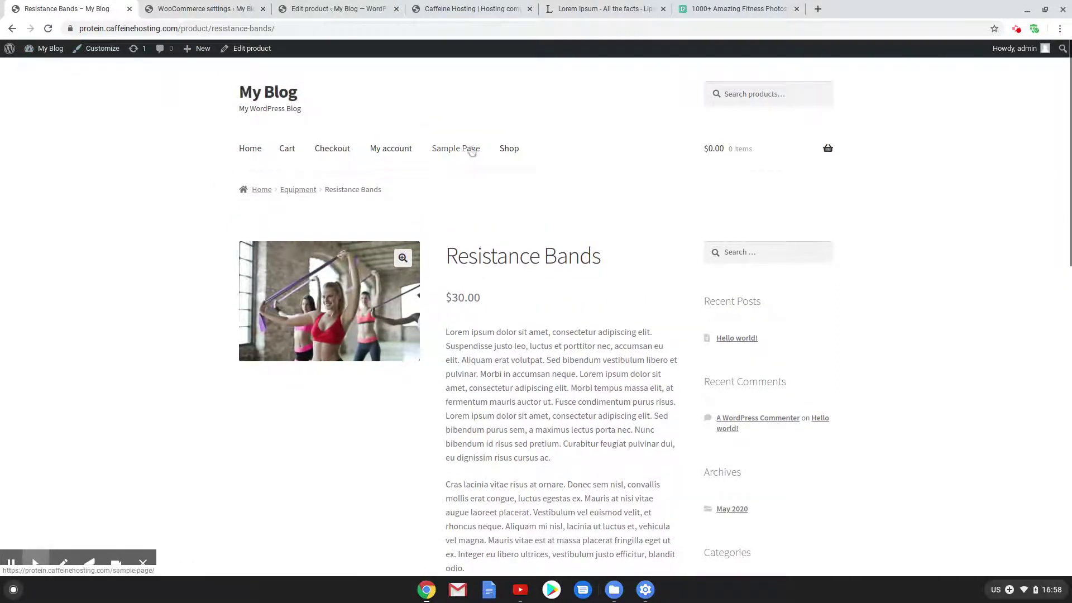
Open the Shop page and scroll through its six products
click(512, 152)
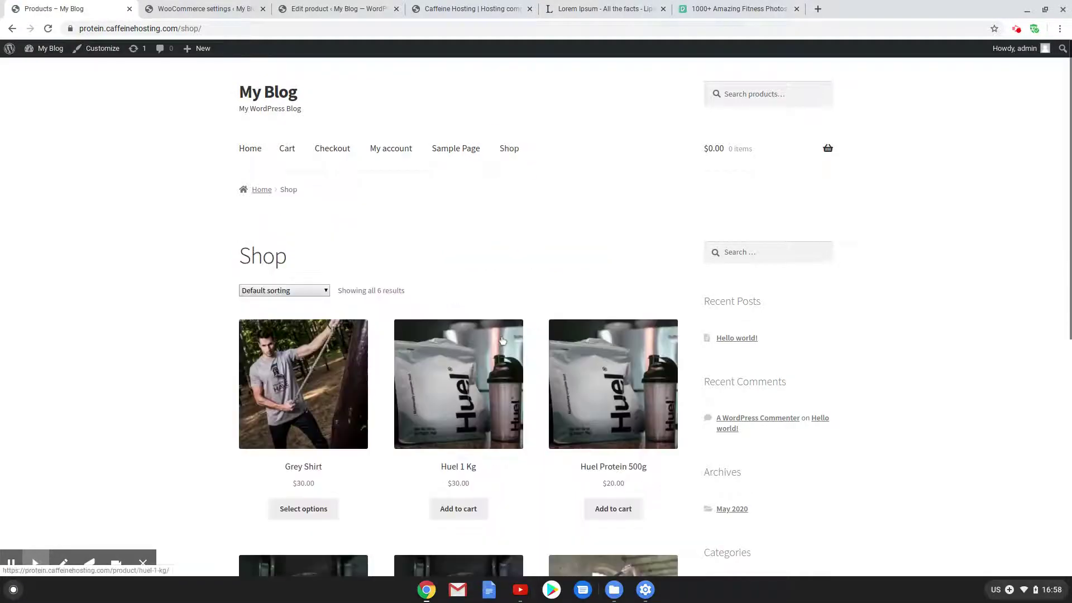
scroll(194, 258, down, 3)
scroll(406, 359, down, 3)
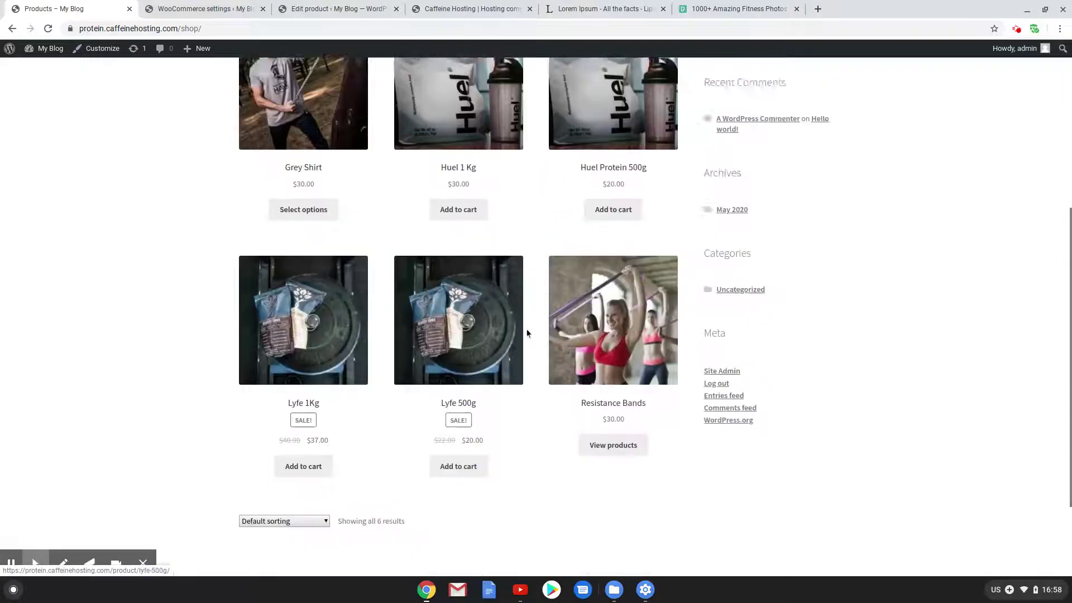
scroll(407, 288, up, 5)
scroll(247, 129, up, 2)
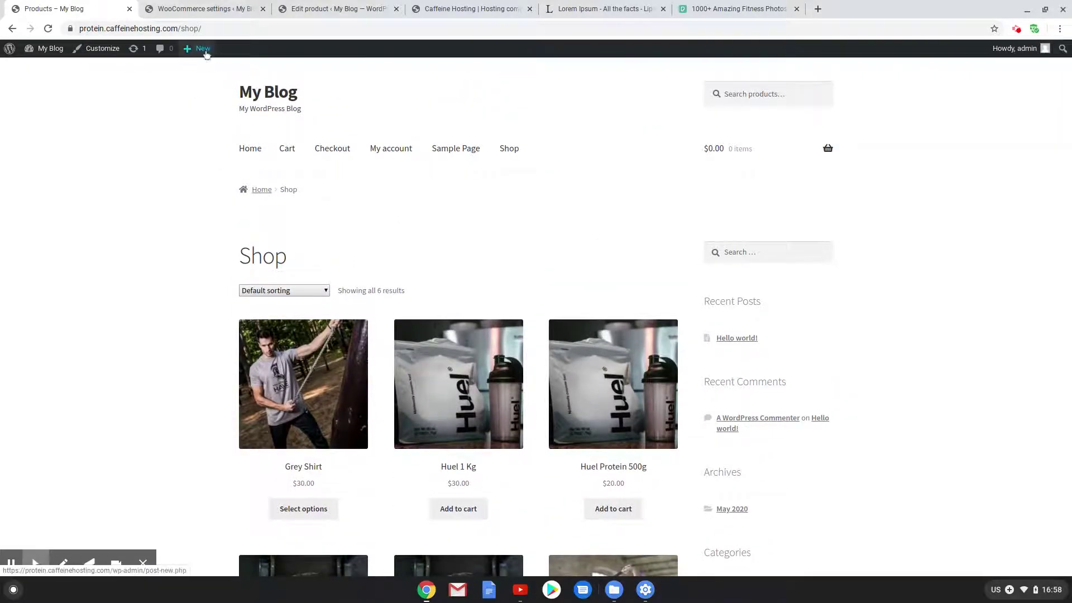
Start a new page, dismiss the editor welcome, and title it 'Home'
mouse_move(200, 49)
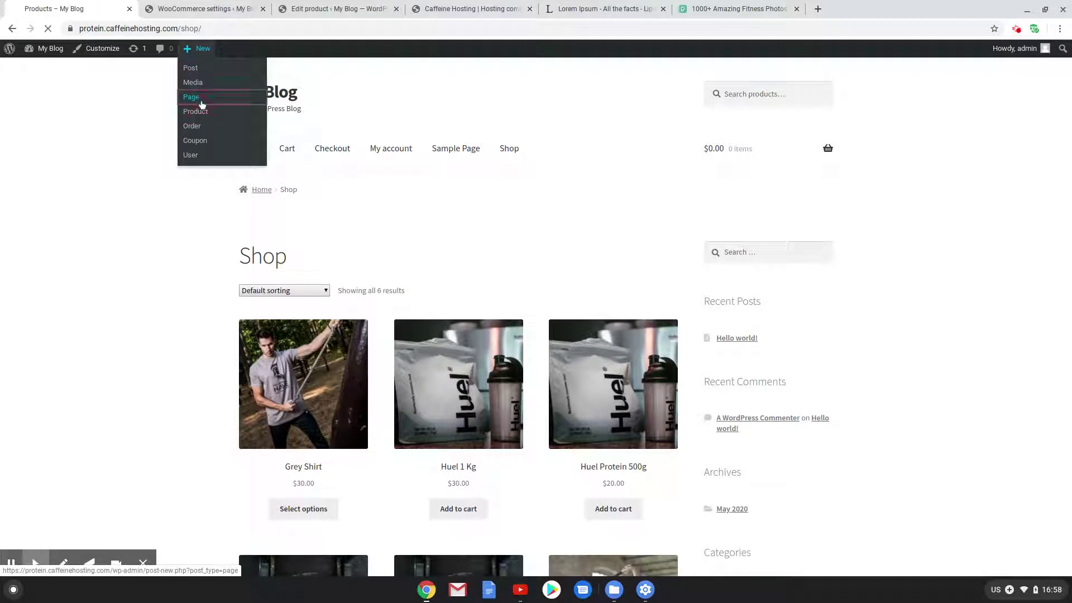
click(284, 148)
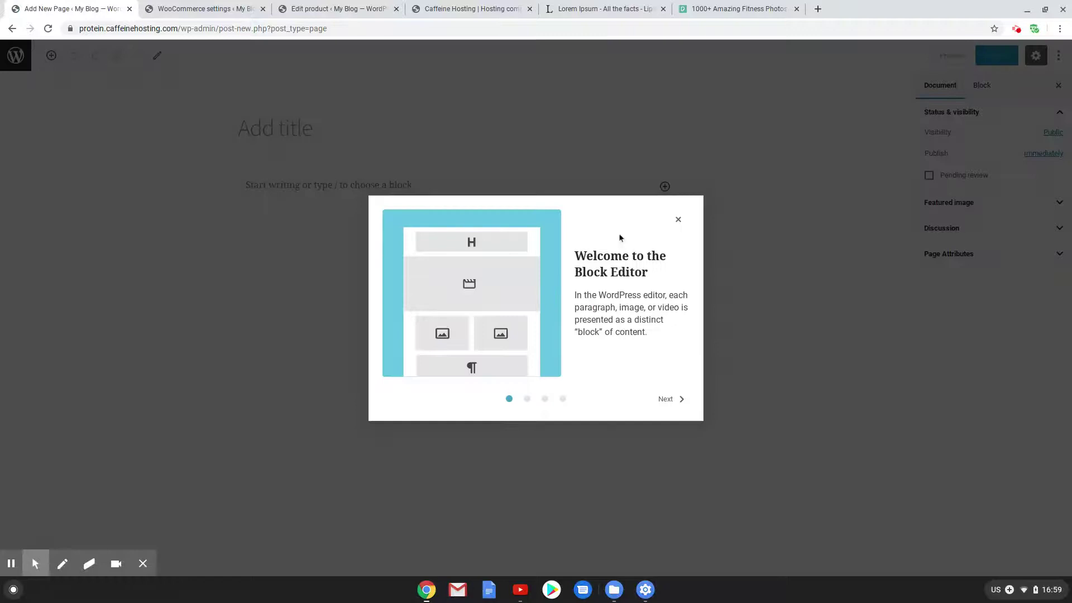
click(679, 218)
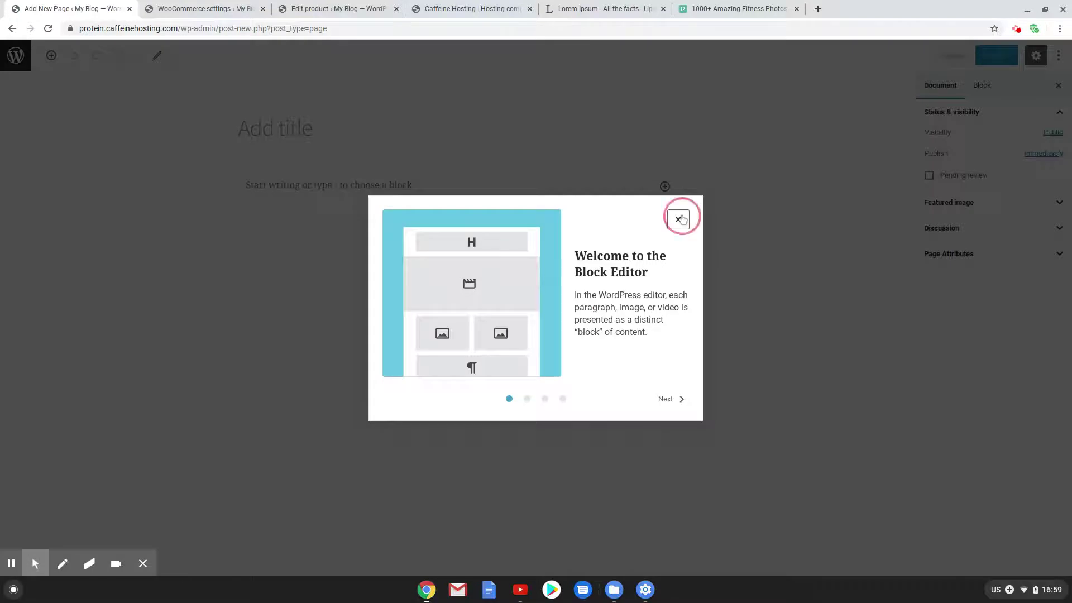
click(316, 132)
text(Home)
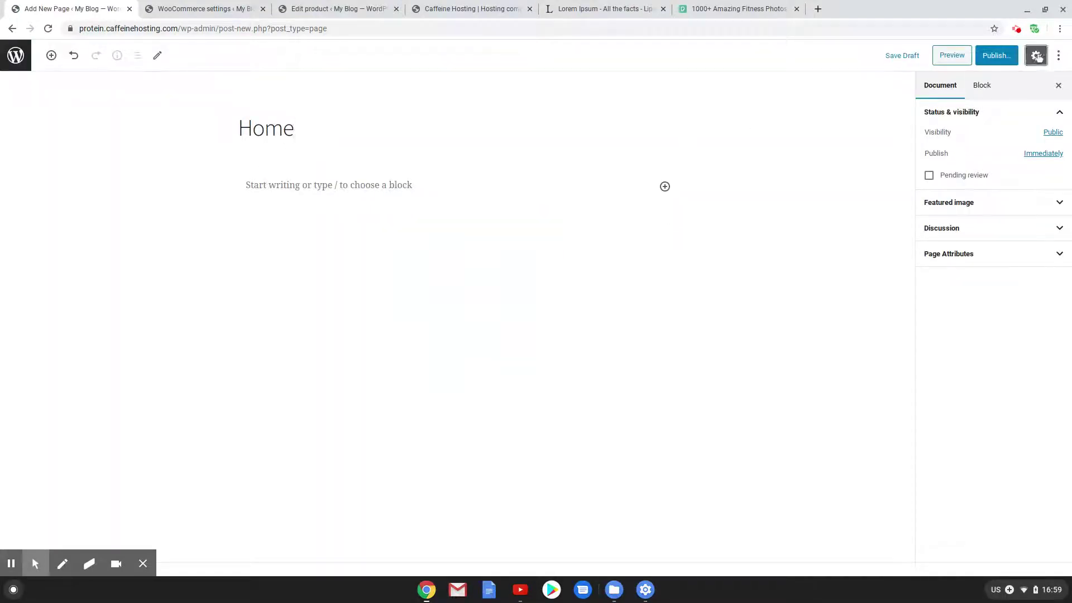
Apply the Homepage template under Page Attributes and publish the Home page
click(997, 56)
click(955, 255)
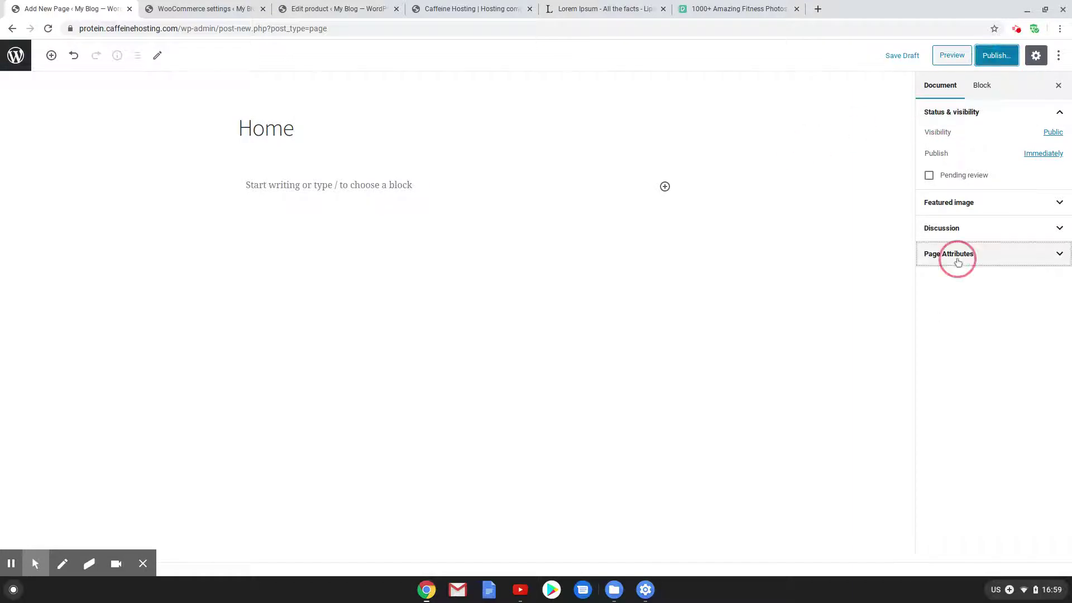
click(969, 294)
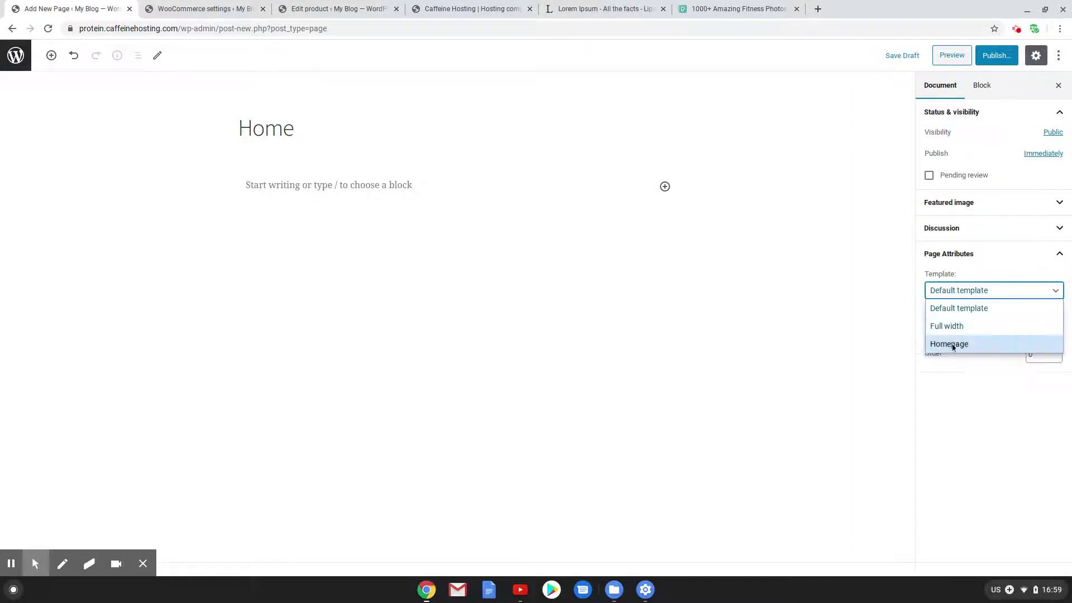
click(950, 326)
click(1001, 55)
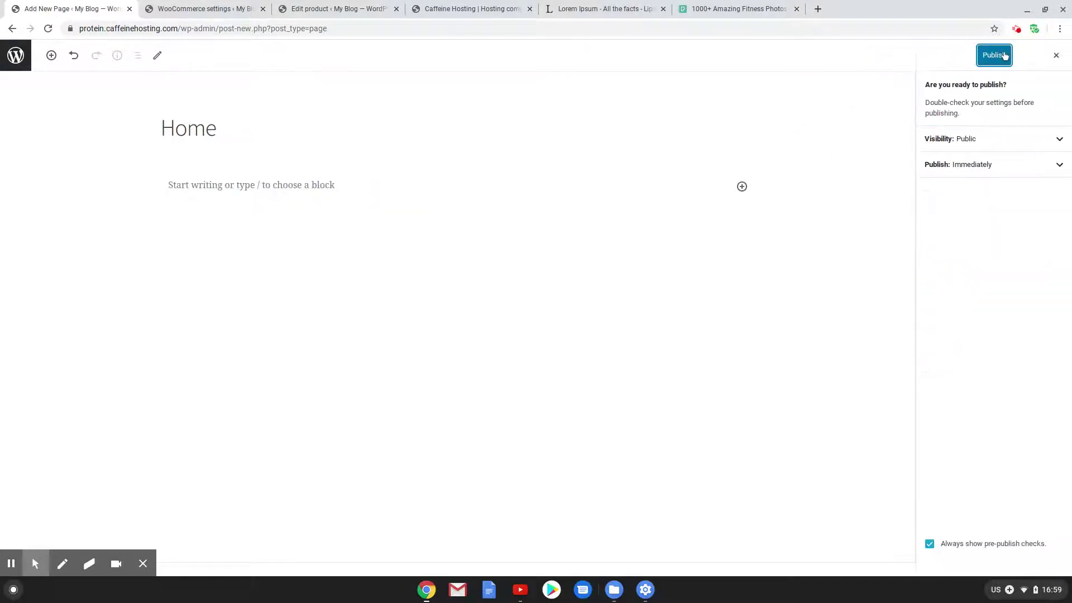
click(998, 54)
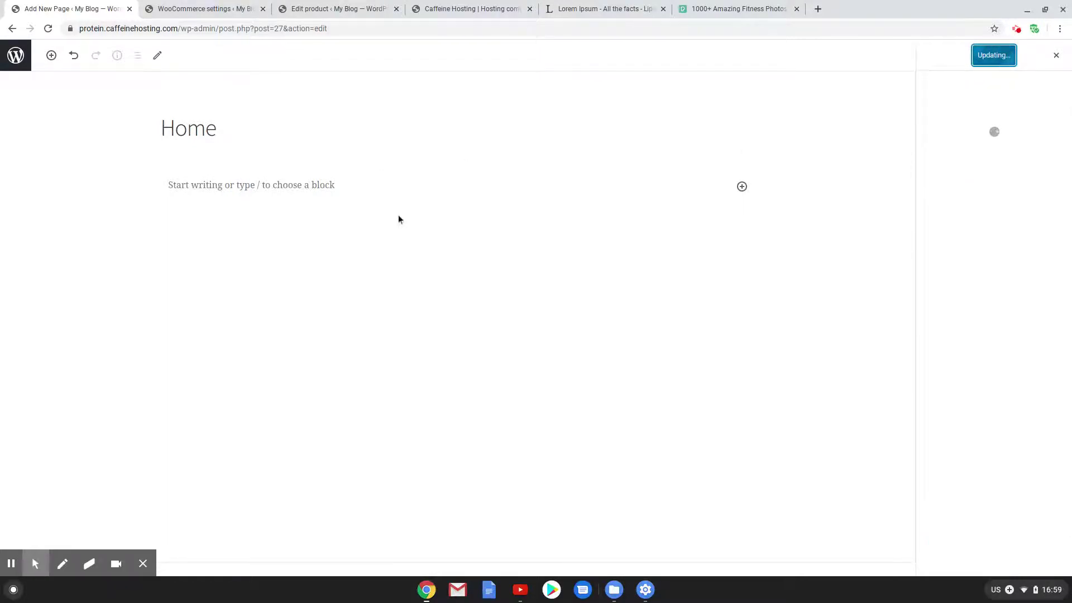
click(242, 4)
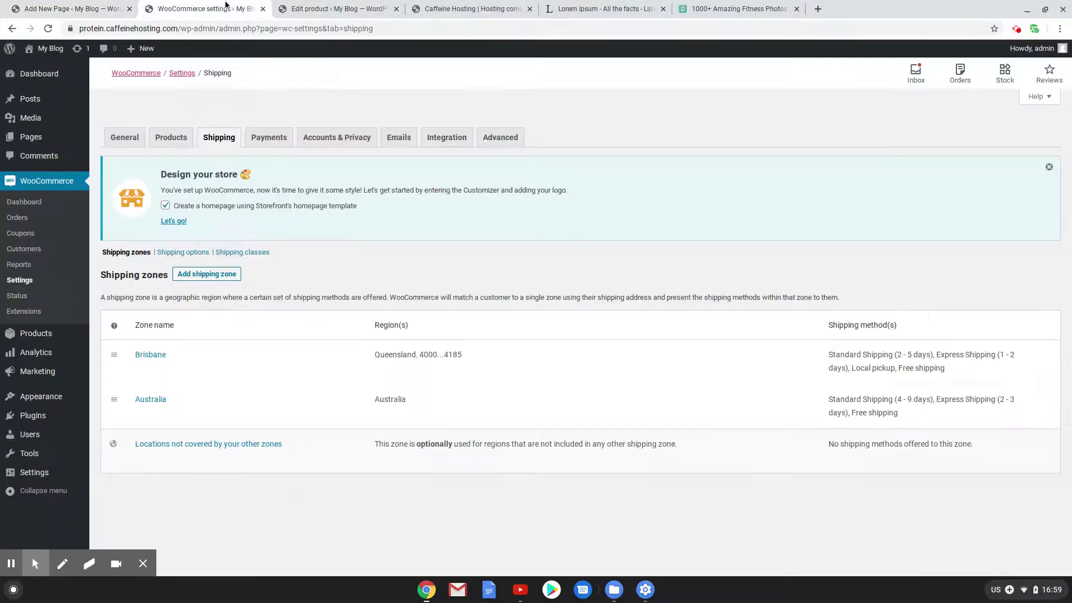
Visit the live My Blog site and launch Customize from the admin bar
mouse_move(48, 49)
click(40, 70)
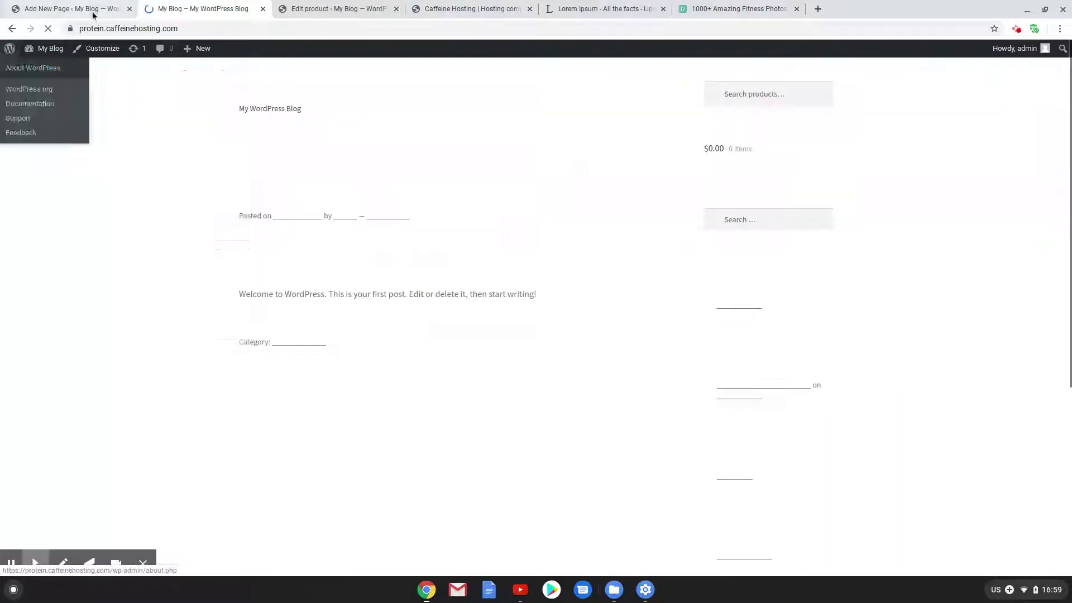
click(90, 58)
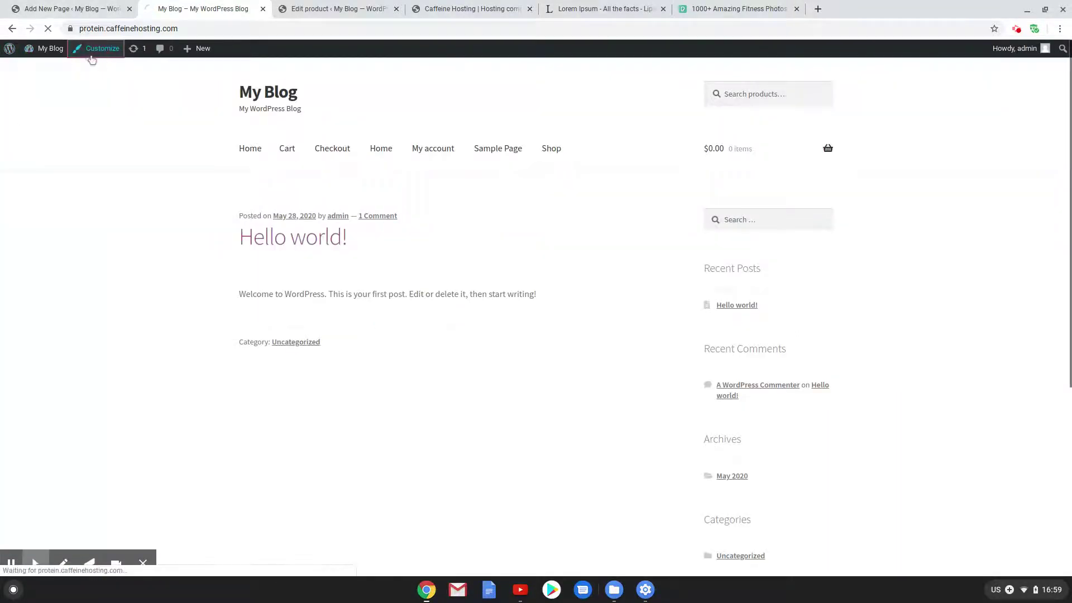
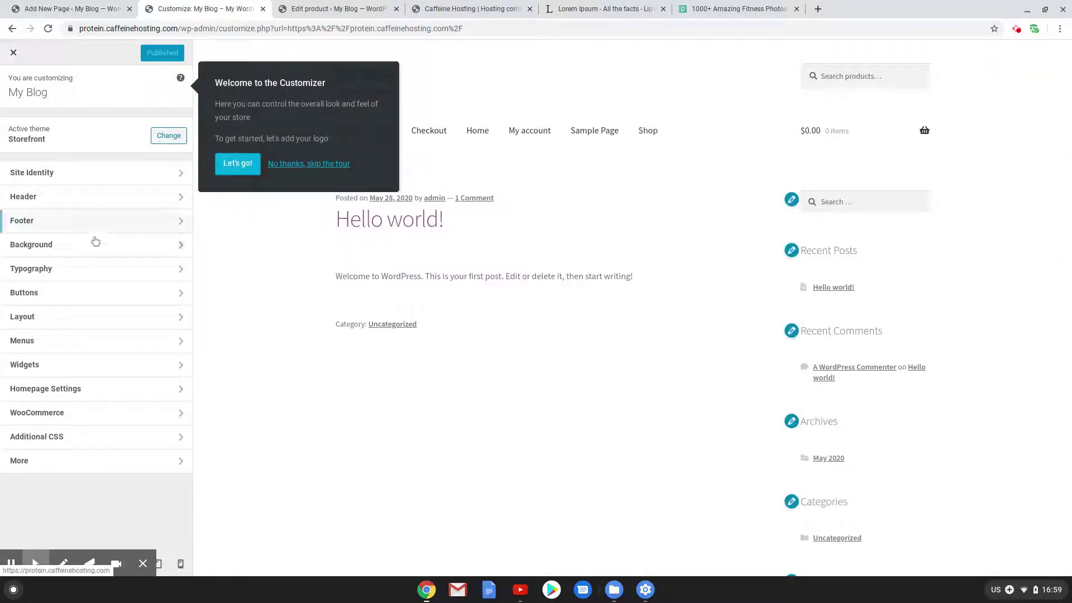
Set 'Home' as the static homepage in the Customizer, publish, and return to the Home page editor
click(65, 388)
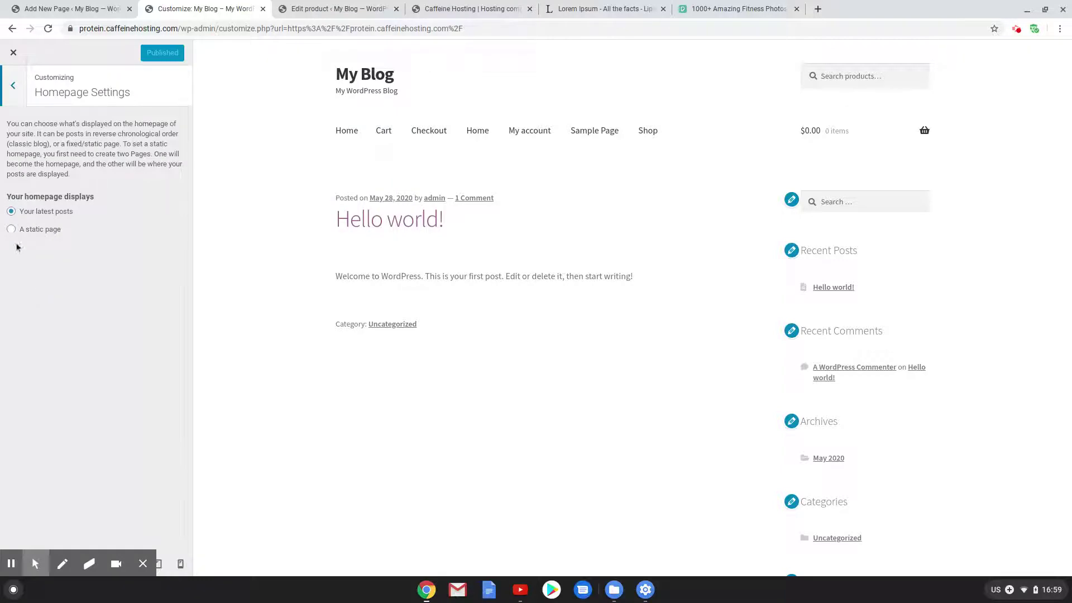
click(11, 230)
click(44, 275)
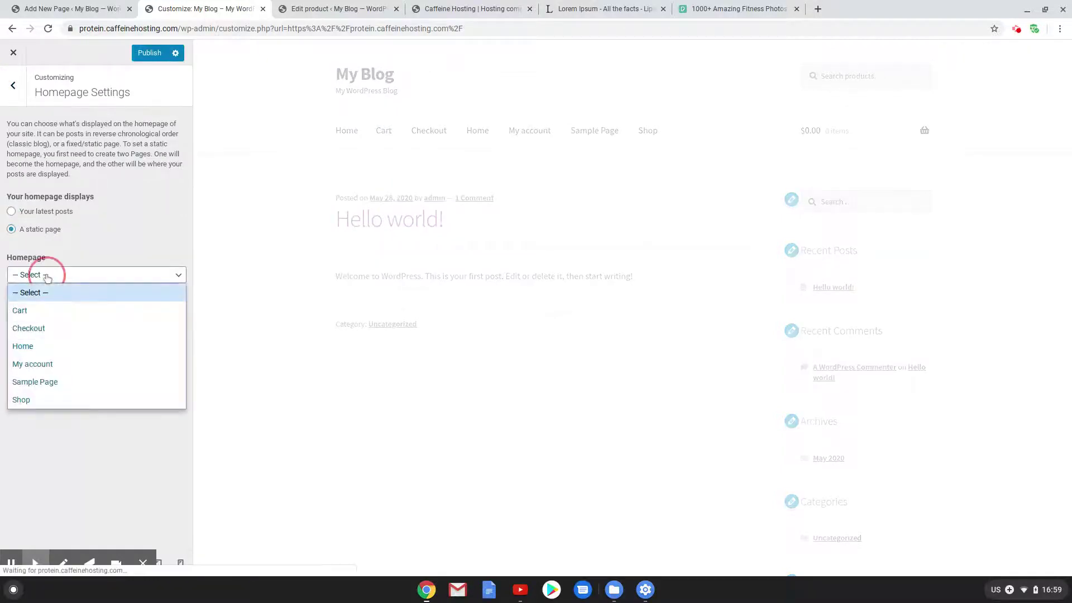
click(62, 347)
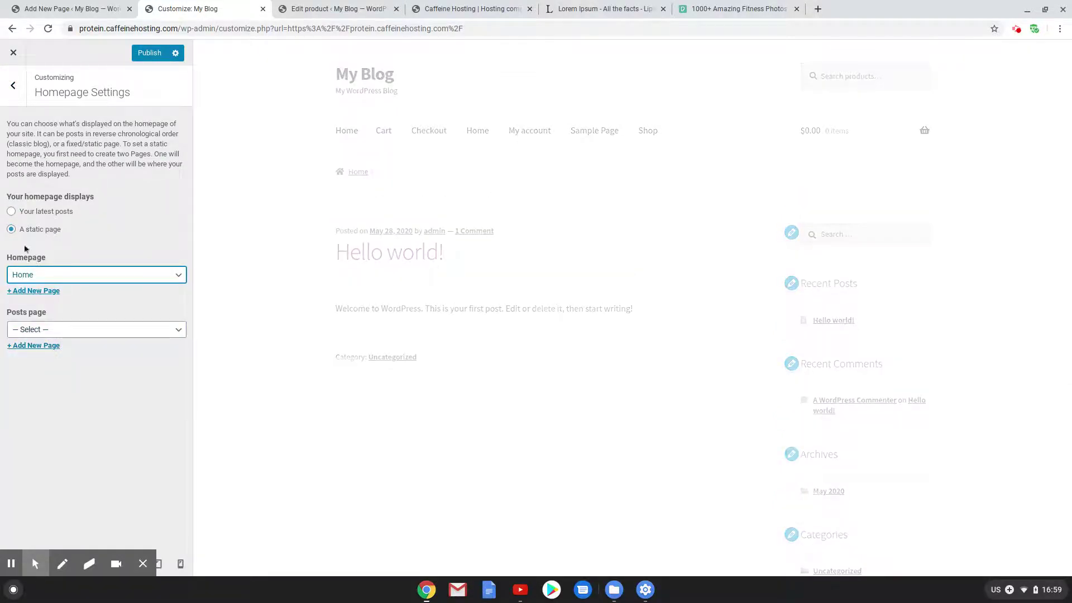
click(141, 51)
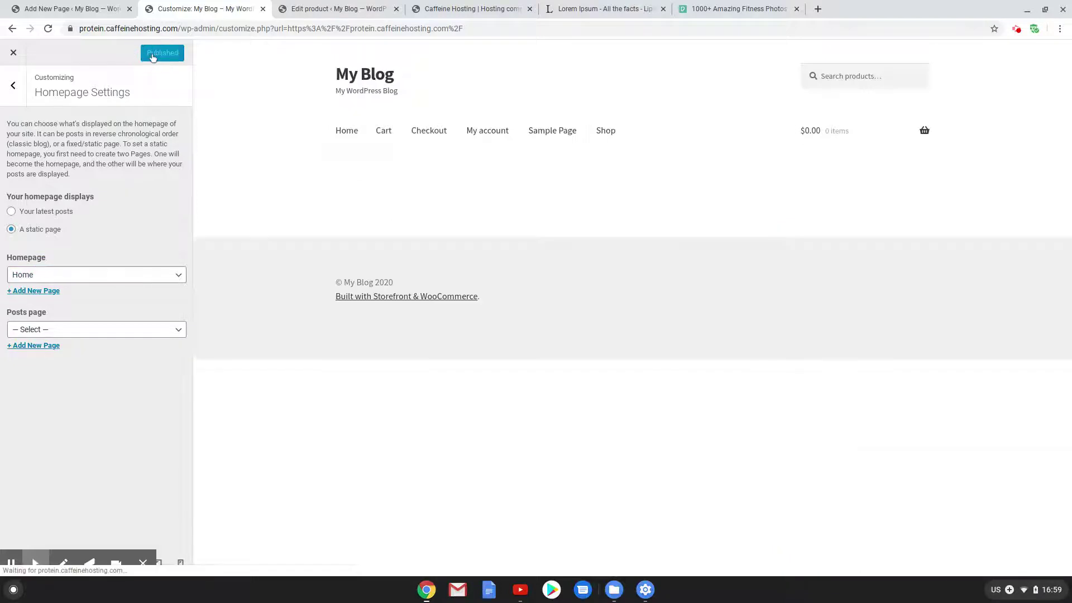
click(12, 56)
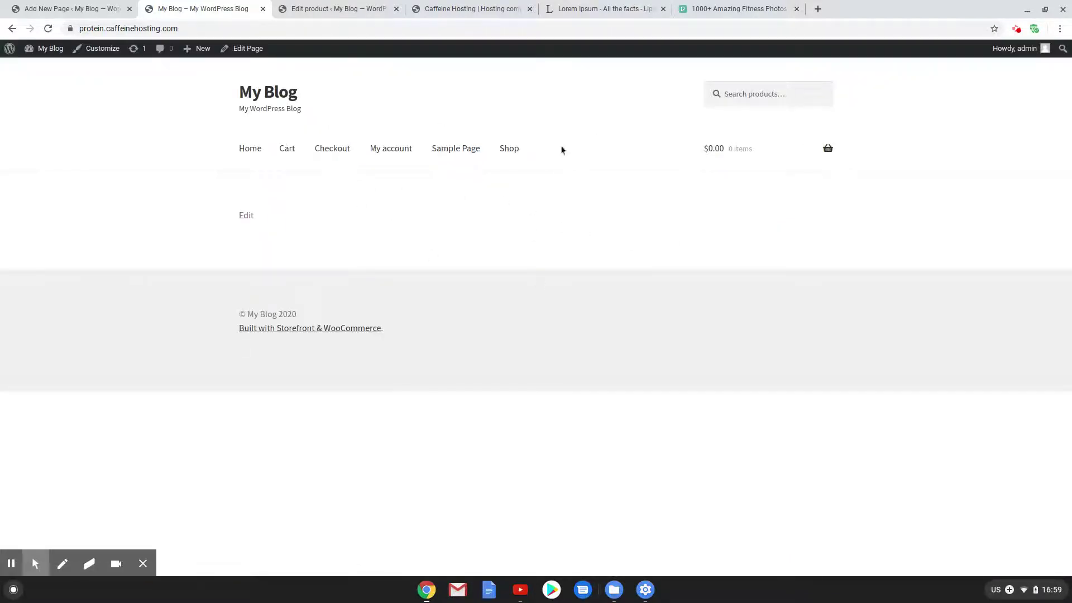
click(109, 5)
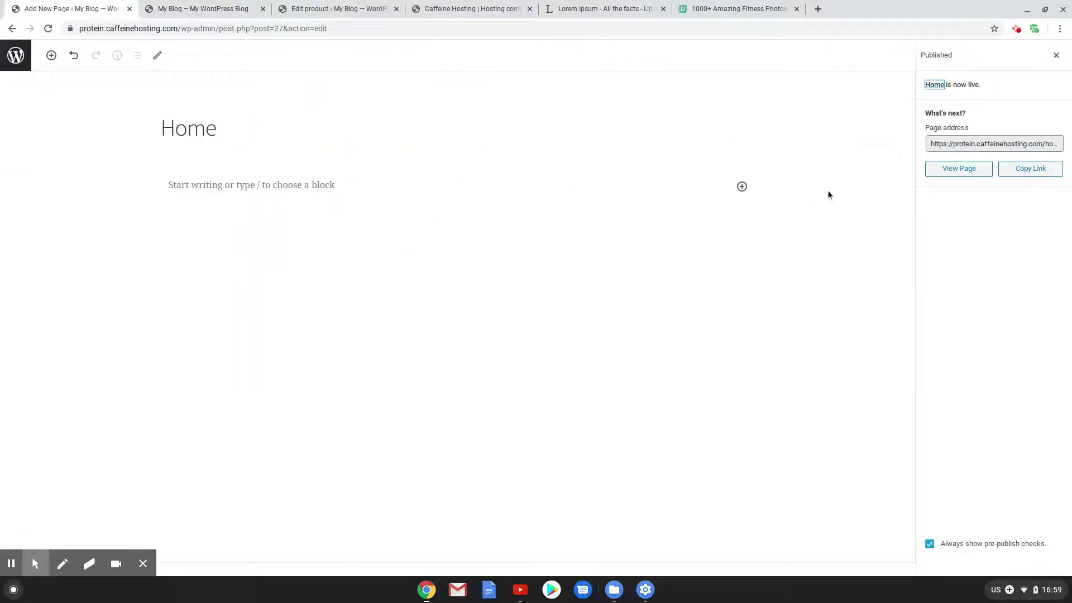
Insert a Cover block below the Home title
click(742, 186)
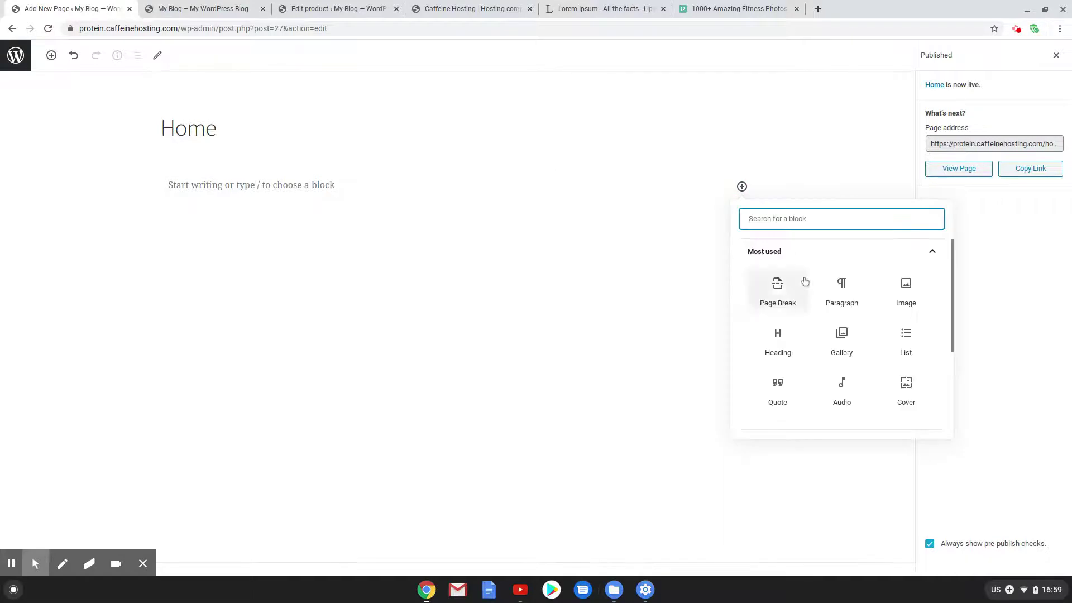
text(cover)
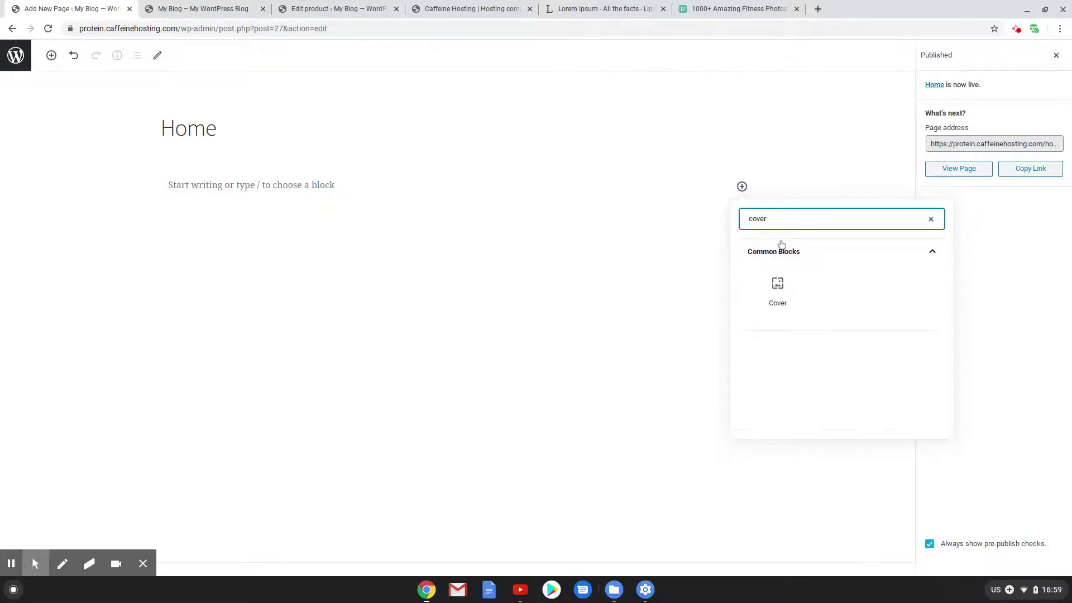
click(778, 283)
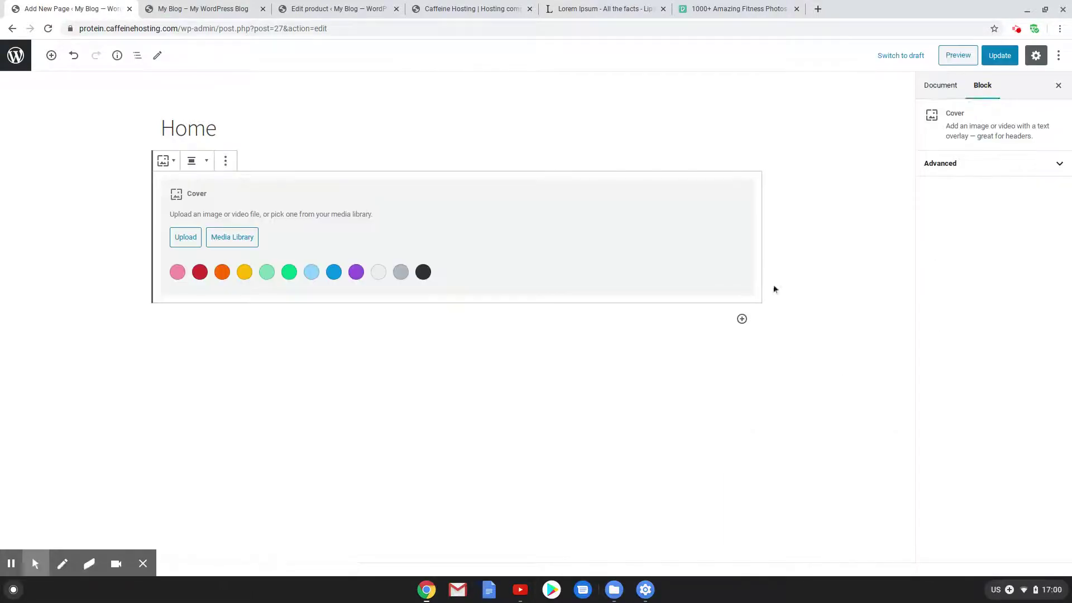
Upload the barbell-on-the-floor photo and use it as the cover background
click(218, 238)
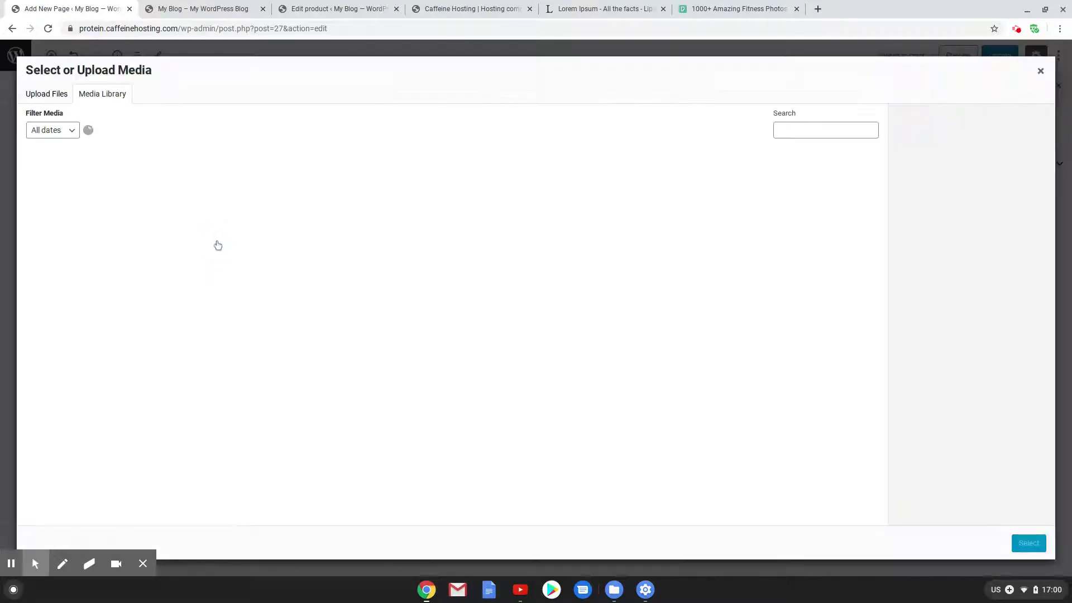
click(44, 93)
click(527, 287)
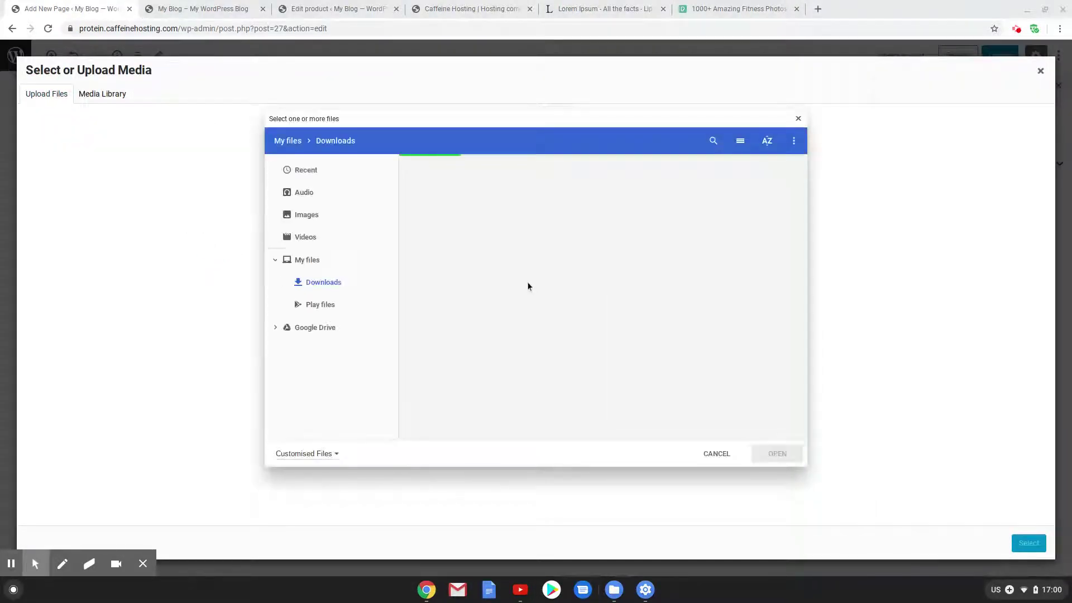
scroll(558, 290, down, 5)
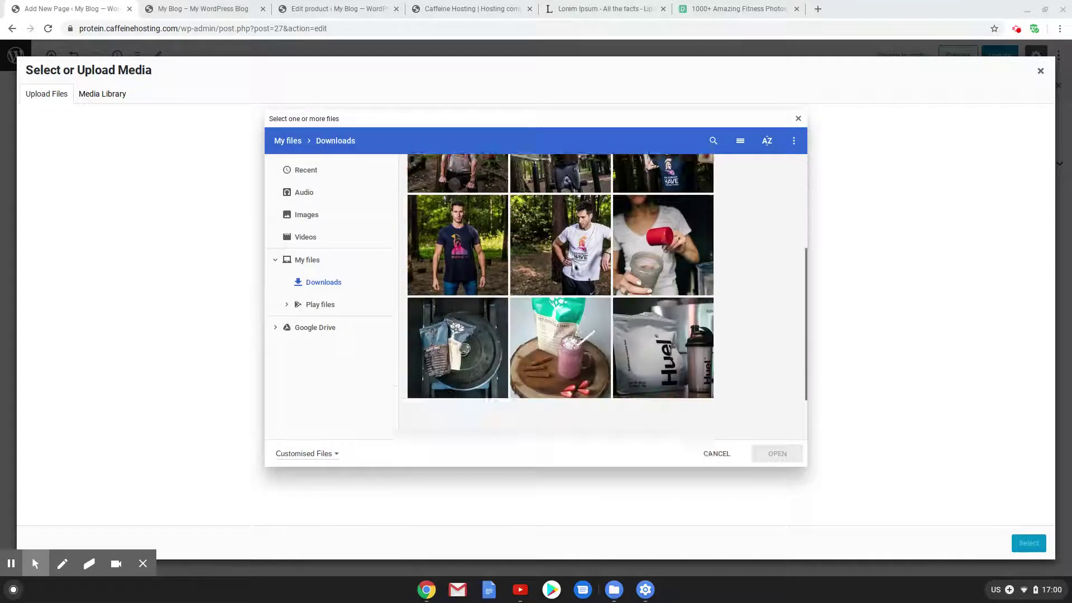
scroll(527, 292, up, 8)
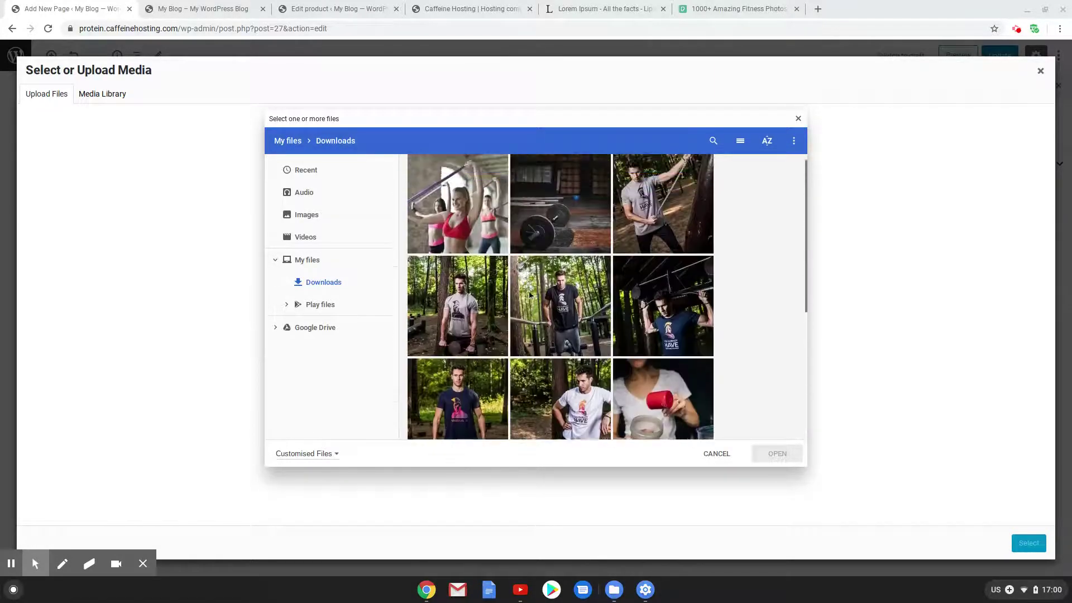
click(560, 207)
click(773, 455)
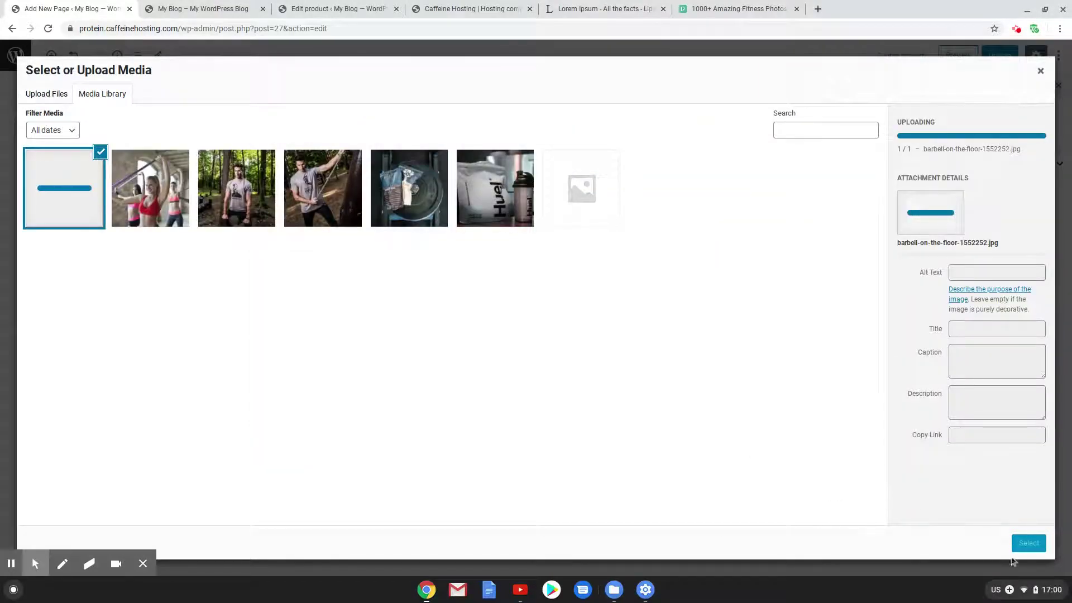
click(1029, 542)
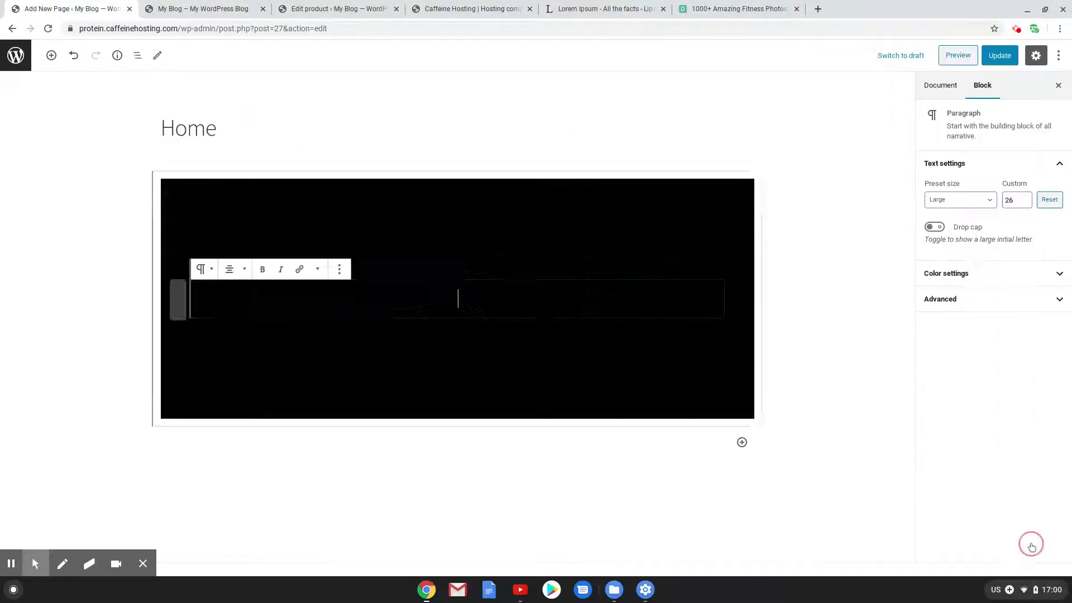
Make the cover block span the full width
click(172, 217)
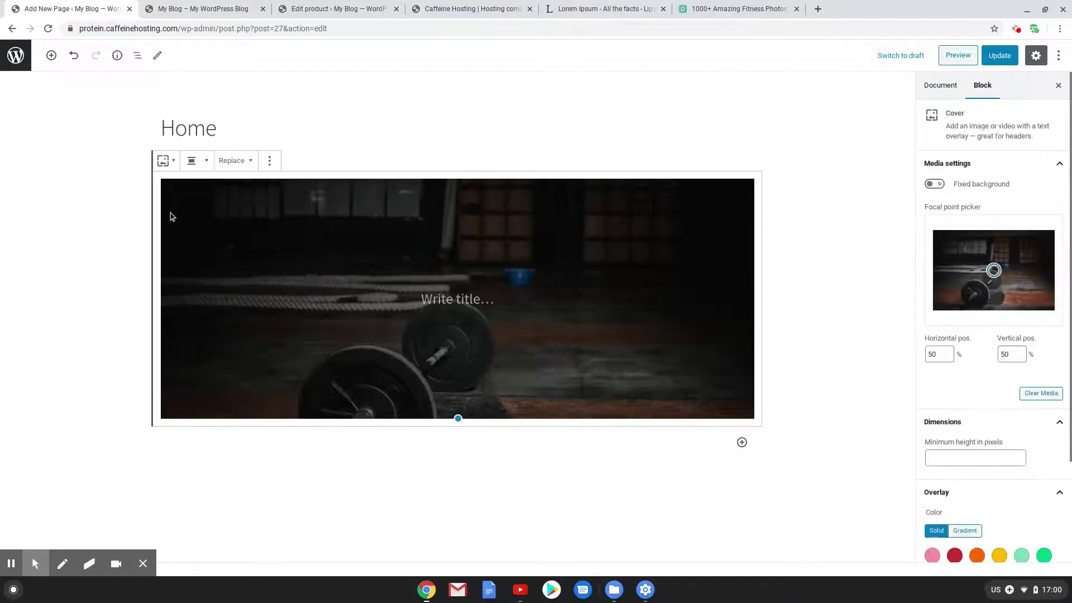
click(198, 165)
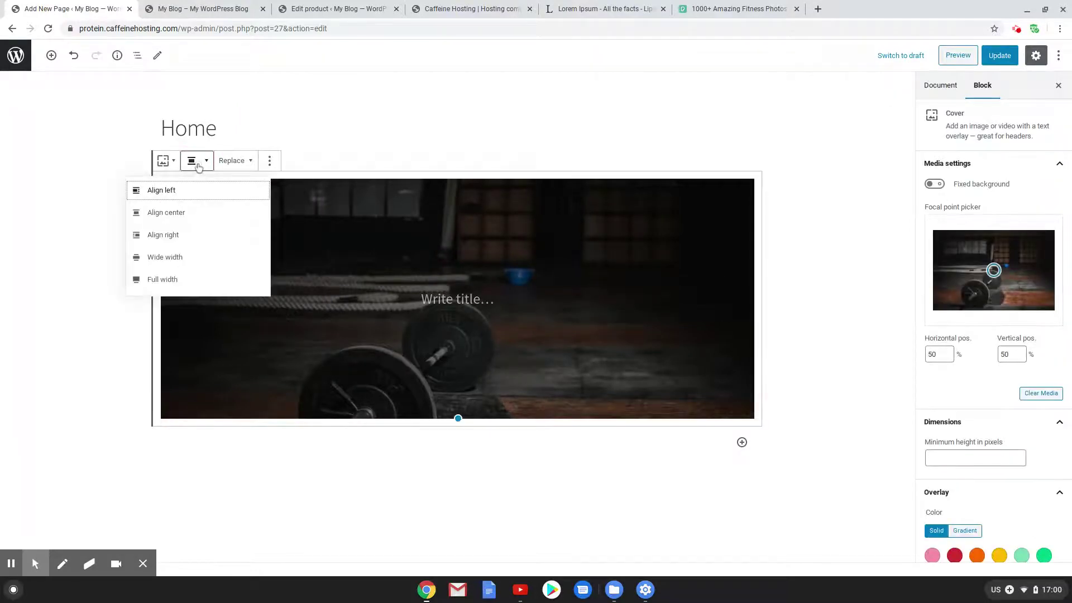
click(191, 280)
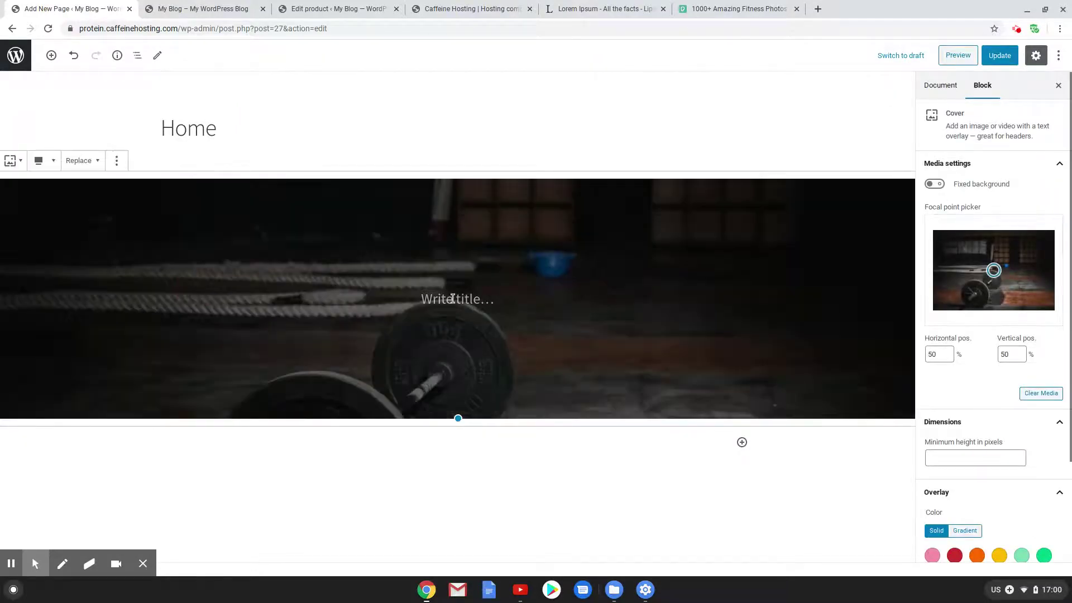
Turn the cover title into a white, centred 'Ryan's Protein' heading with a new line below
click(452, 299)
click(203, 269)
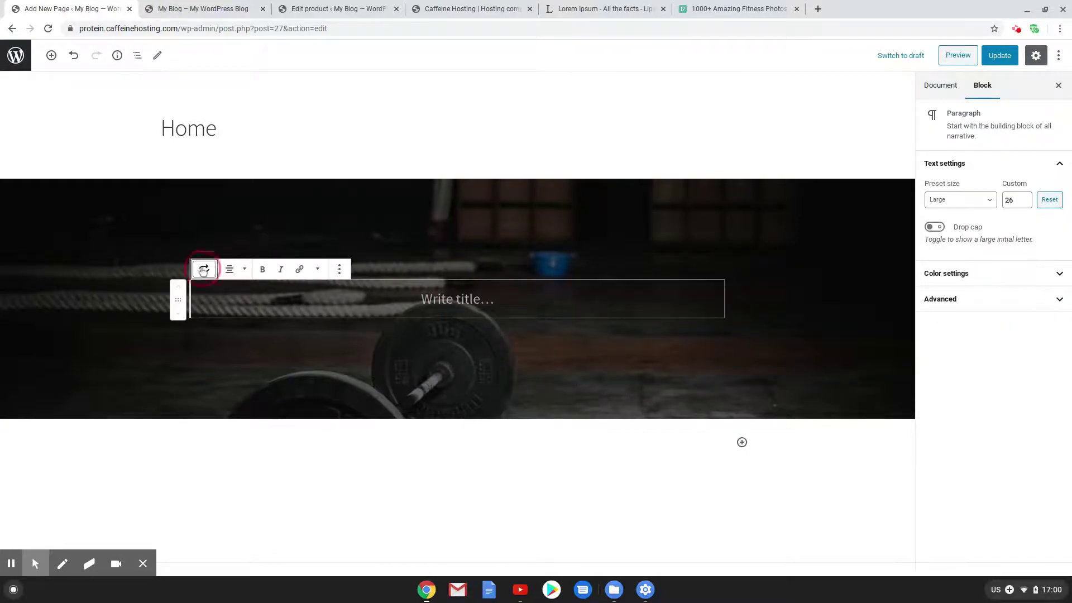
click(233, 341)
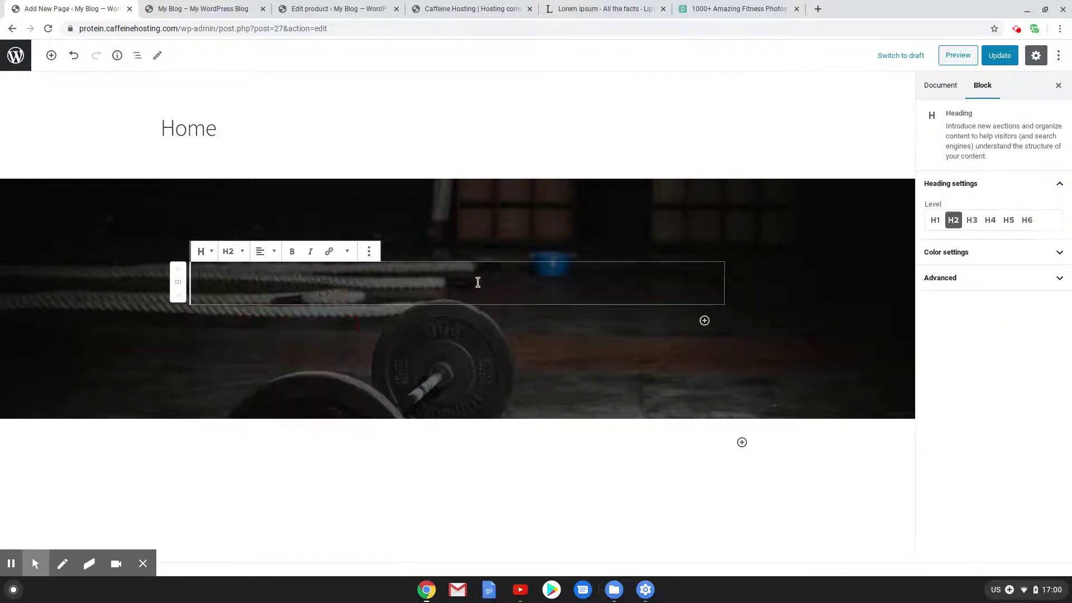
text(Ryans')
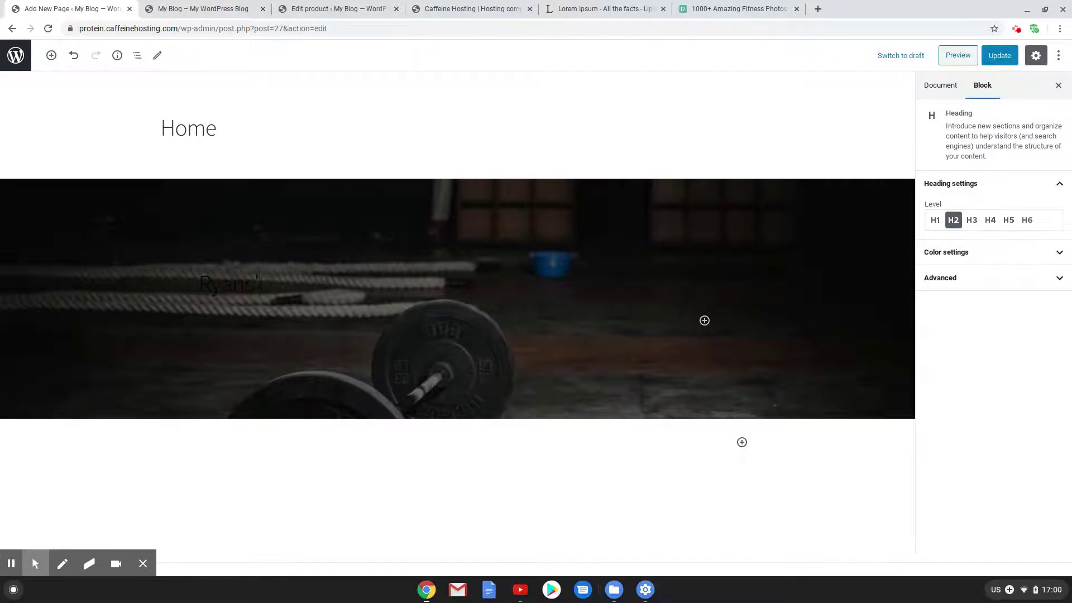
click(1010, 251)
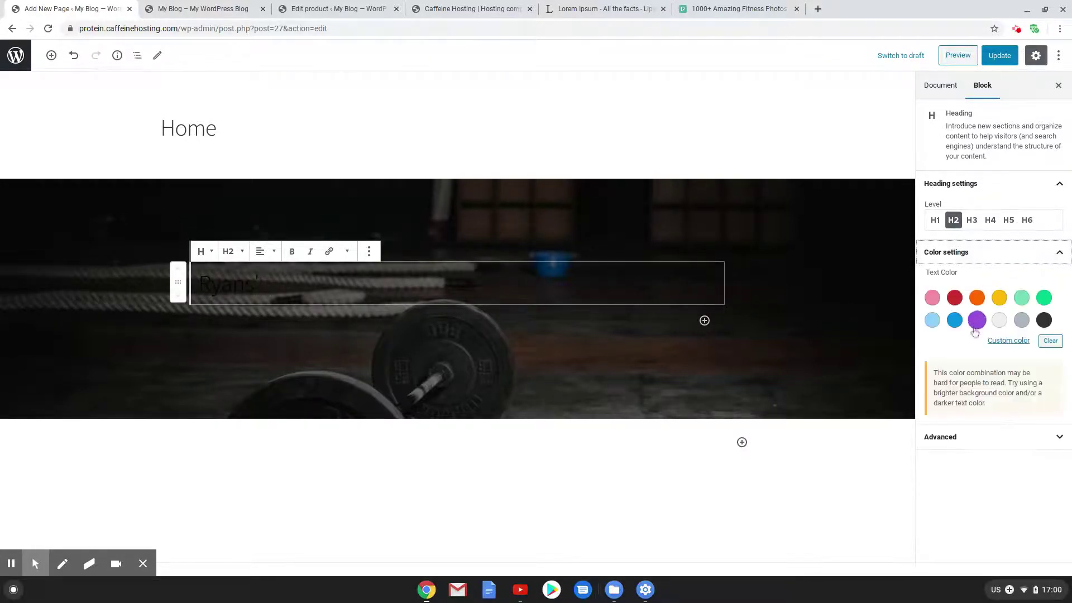
click(1007, 342)
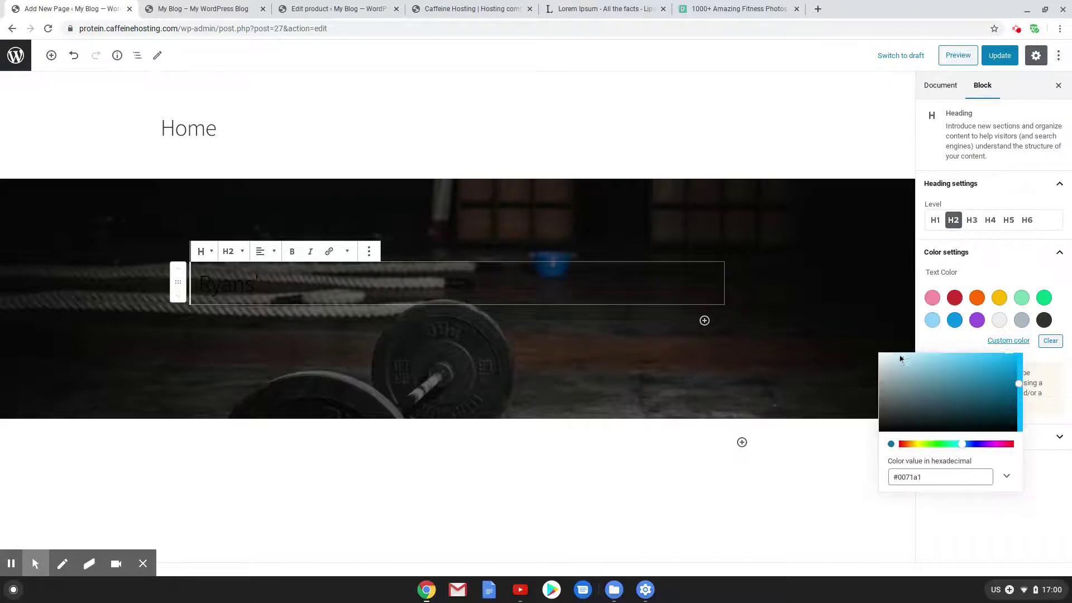
click(882, 355)
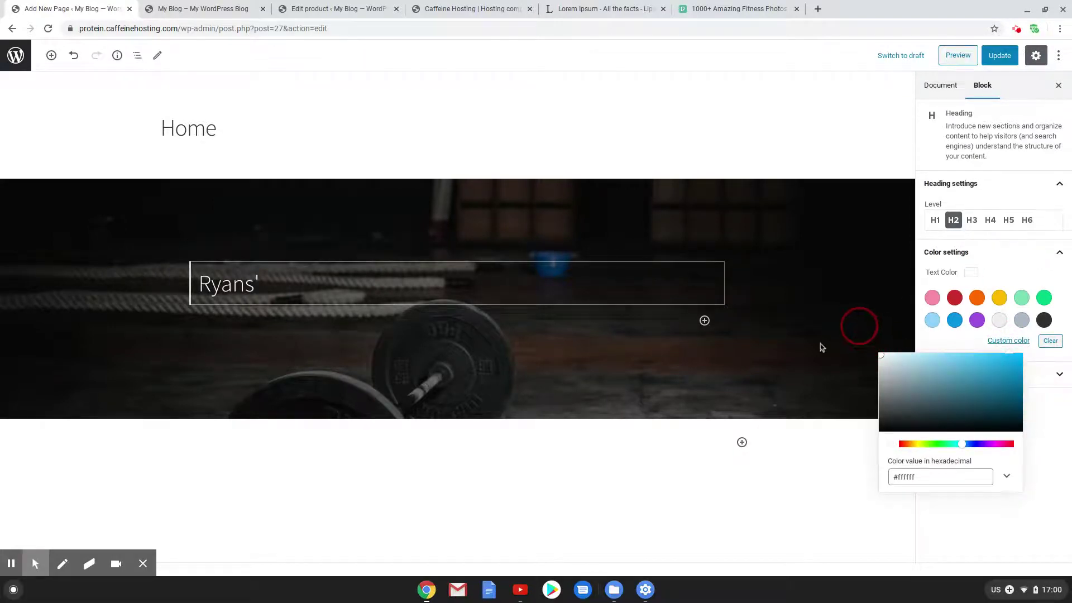
click(270, 286)
key(BackSpace)
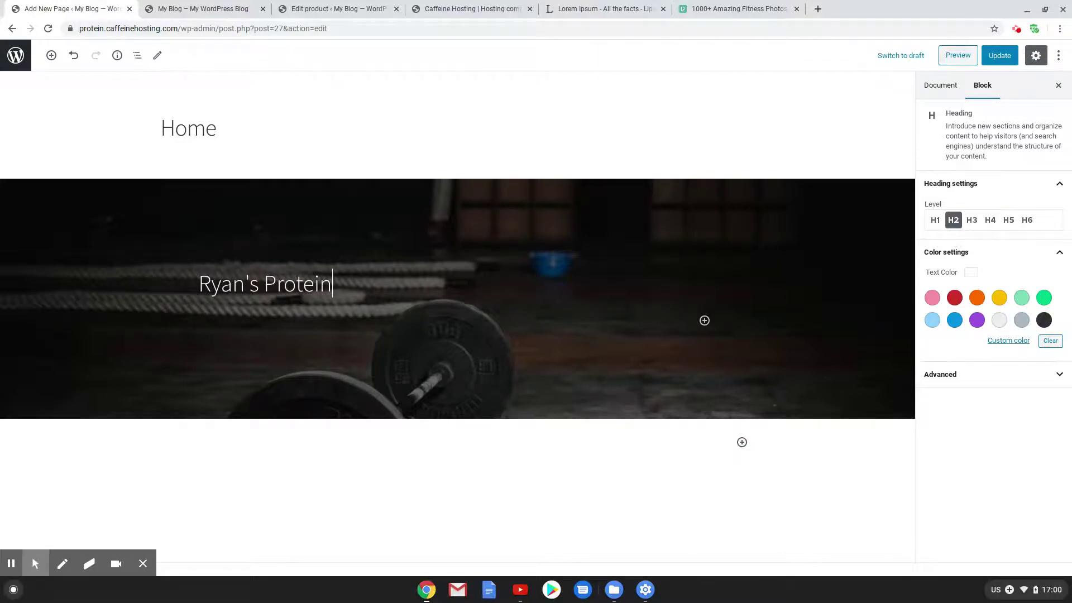
click(269, 250)
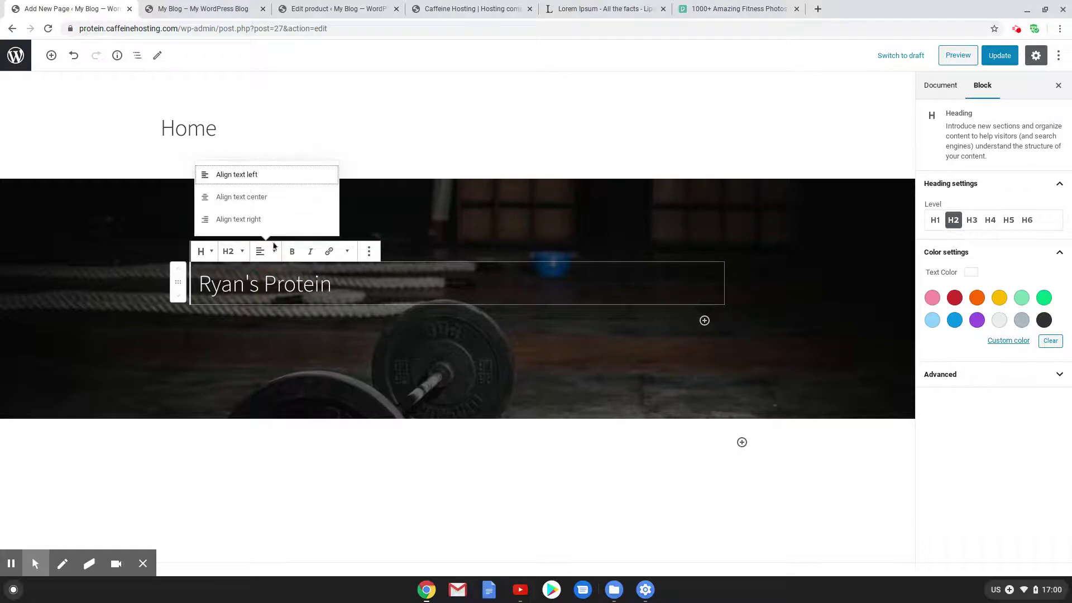
click(257, 197)
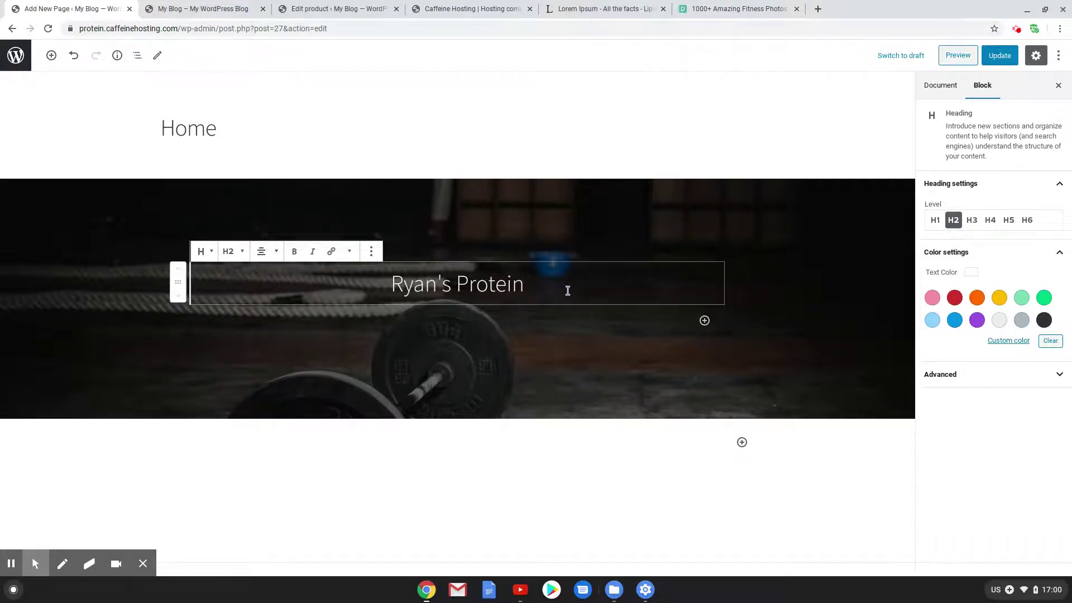
key(Return)
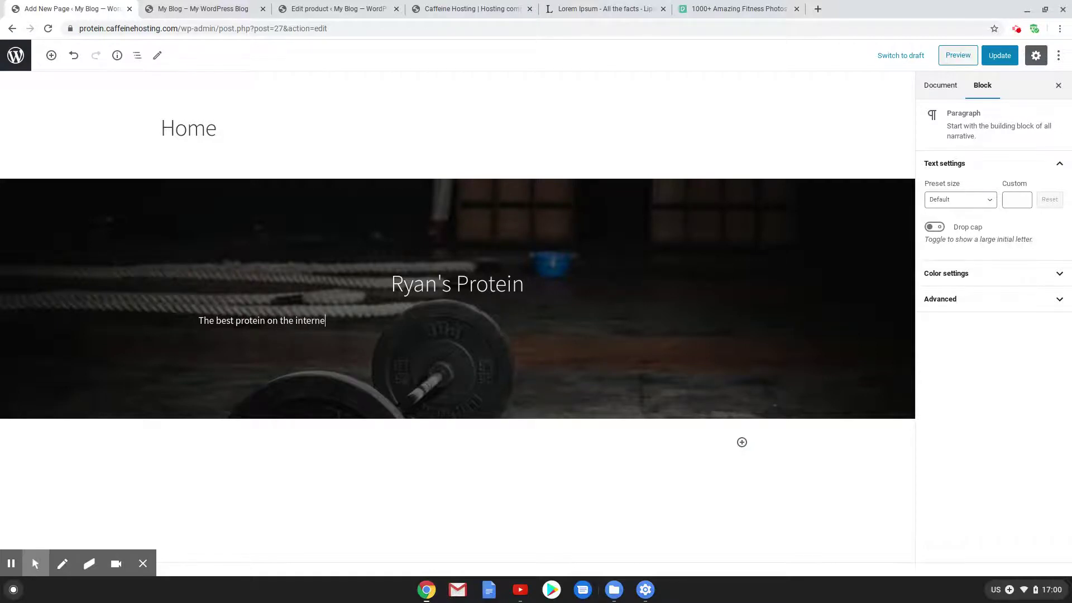
Add the centred tagline 'The best protein on the internet' and start a new line below
text(t)
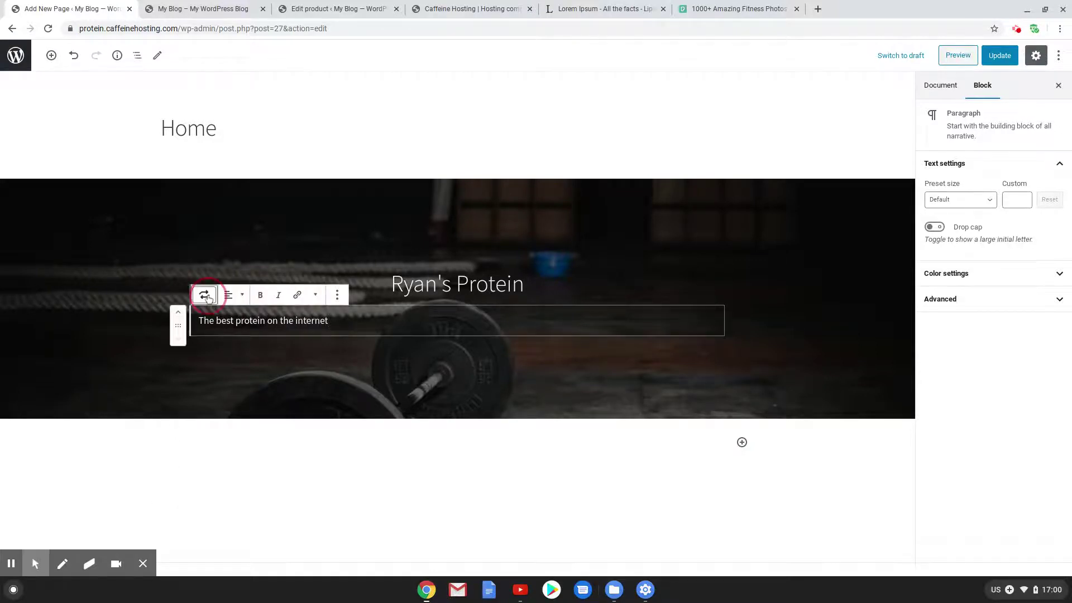
click(204, 295)
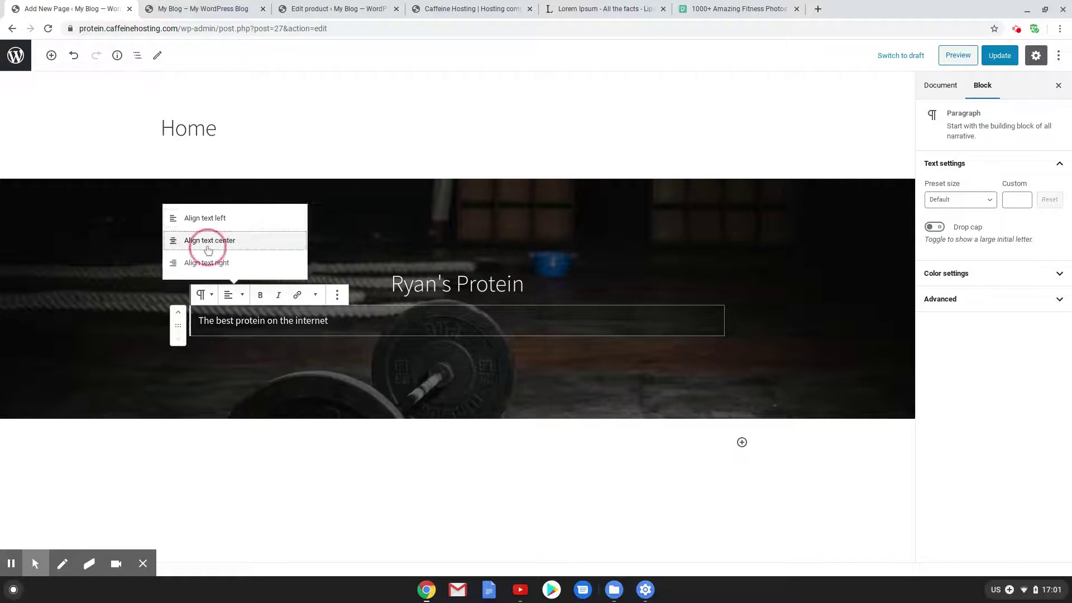
click(190, 240)
click(630, 341)
click(554, 320)
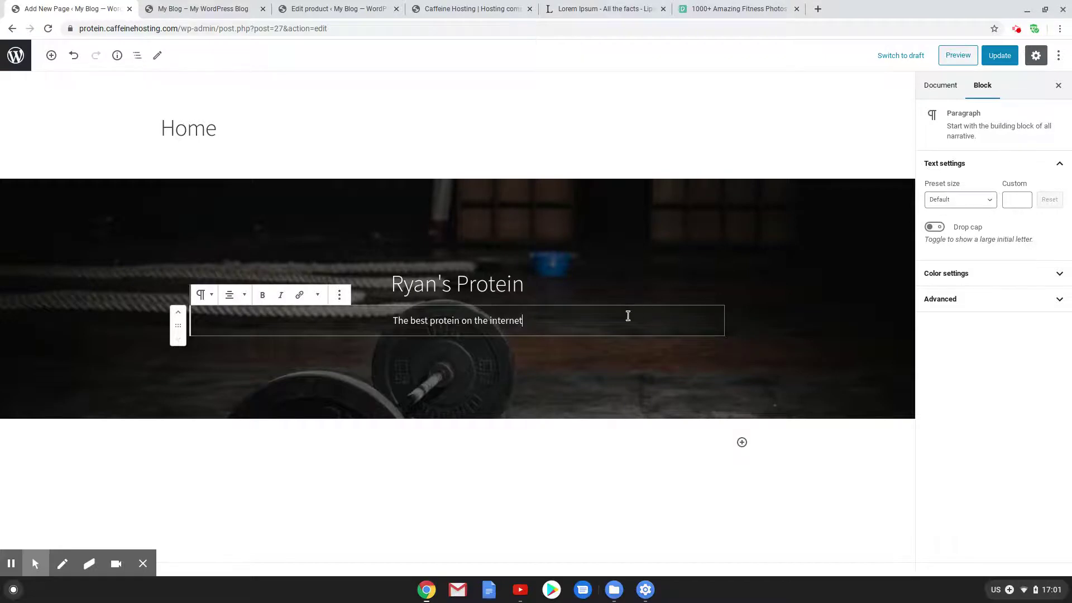
key(Return)
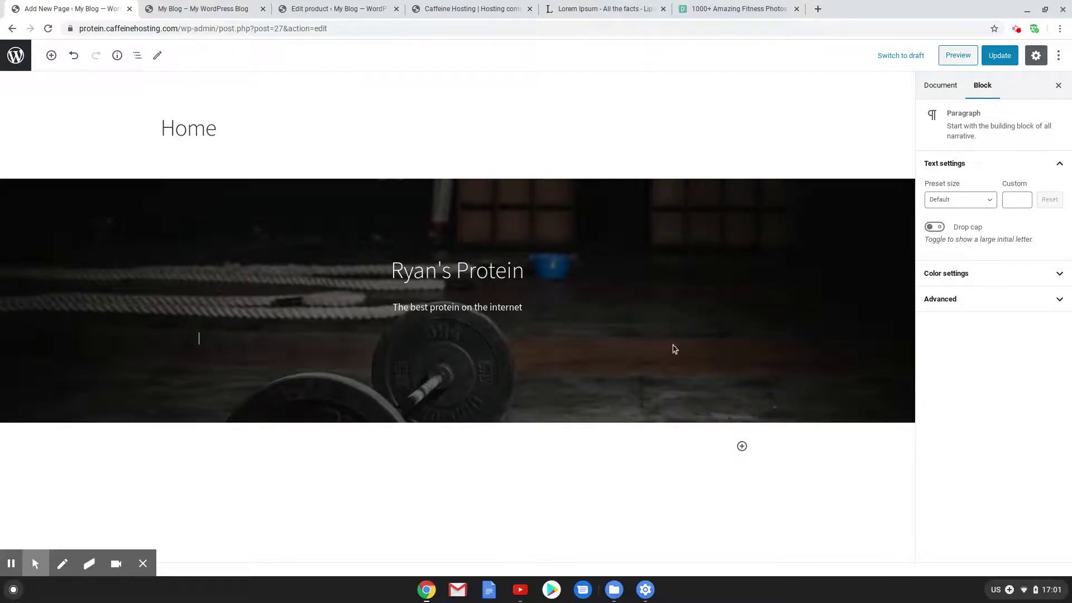
Add a 'Shop now' button in the cover linked to the Shop page
click(705, 338)
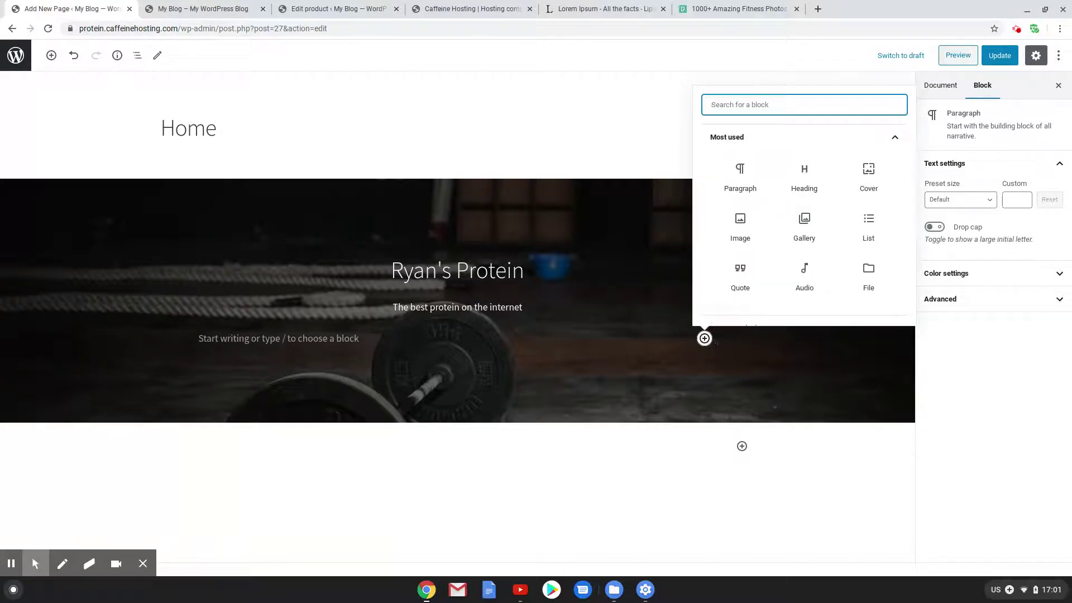
text(button)
click(743, 178)
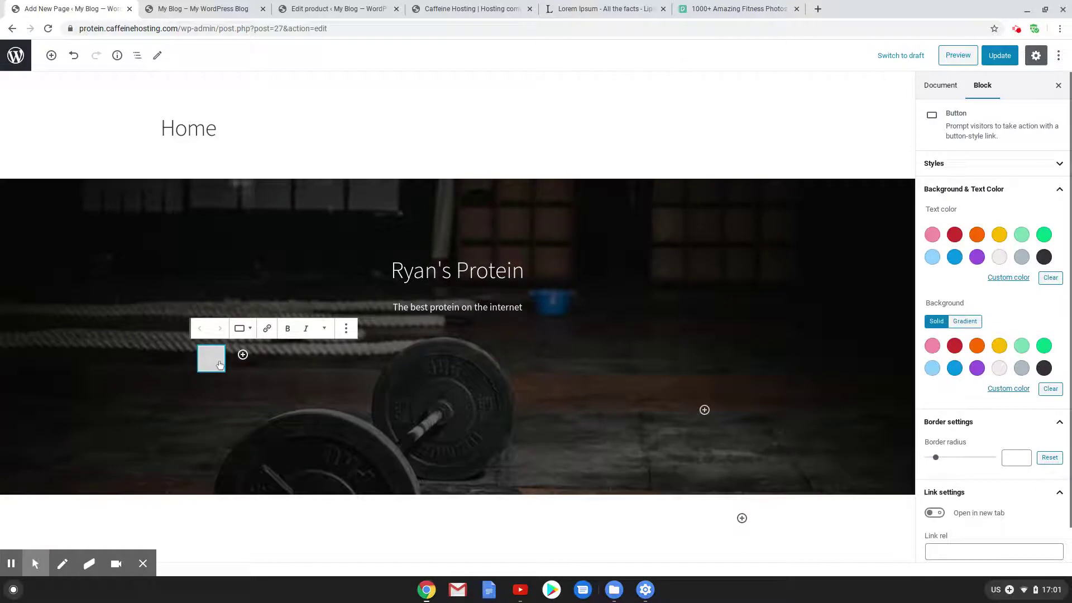
text(Shop now)
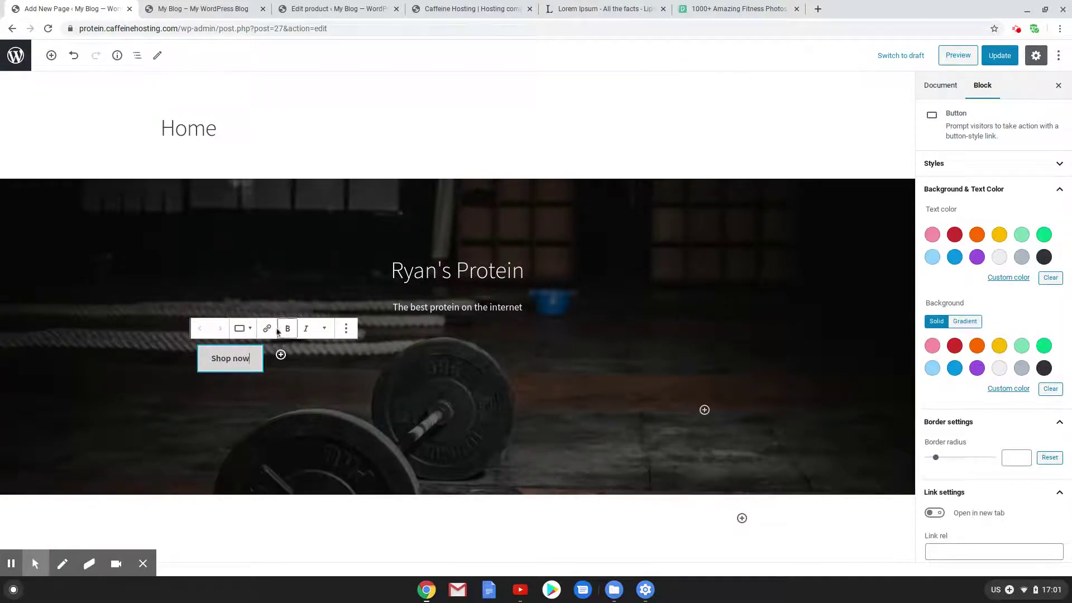
click(267, 328)
text(sho)
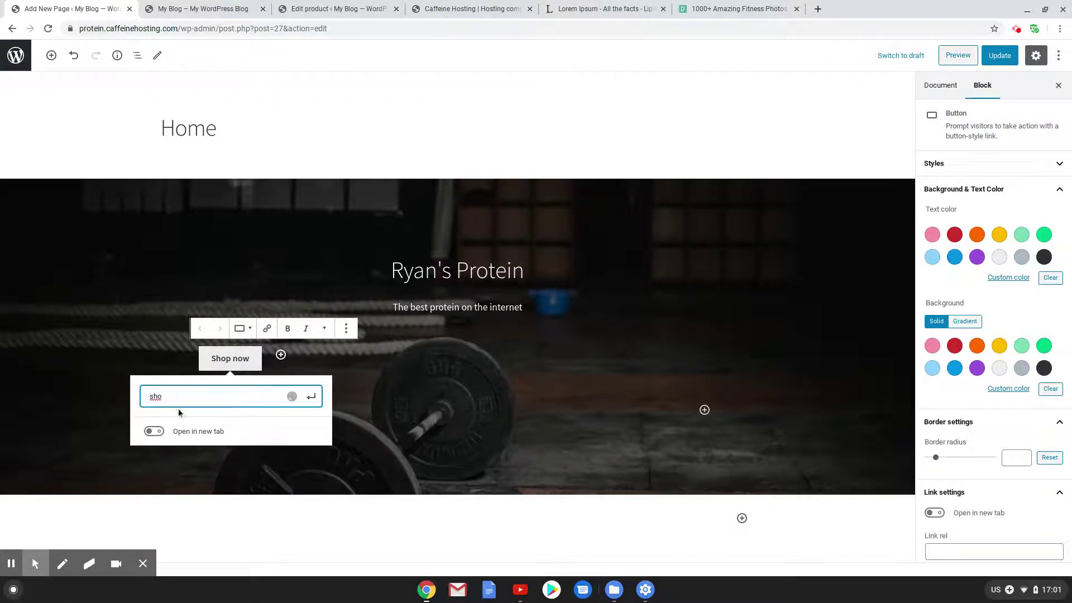
click(185, 427)
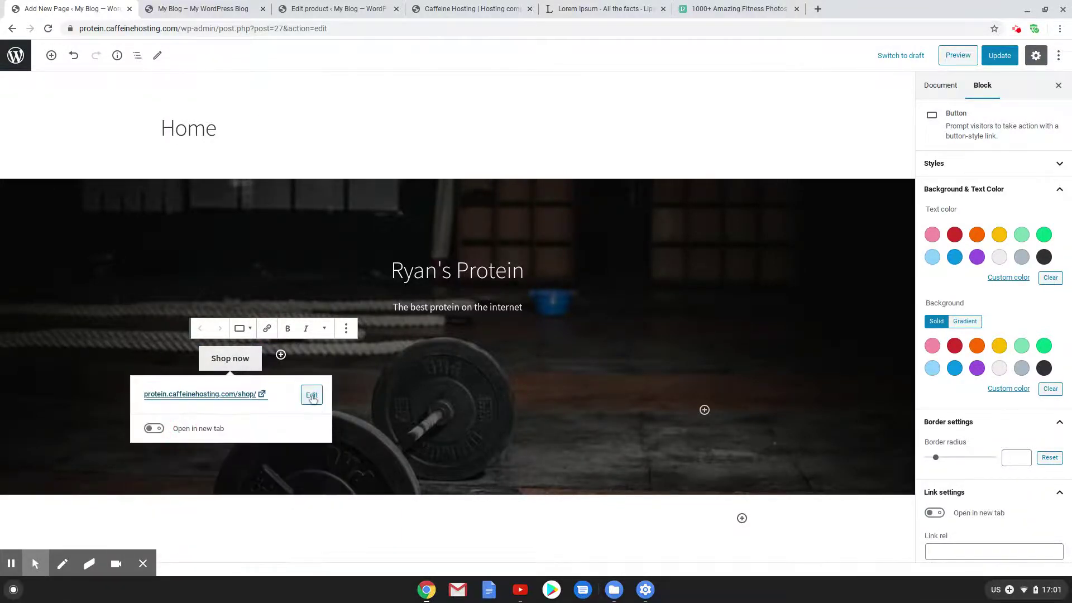
click(431, 481)
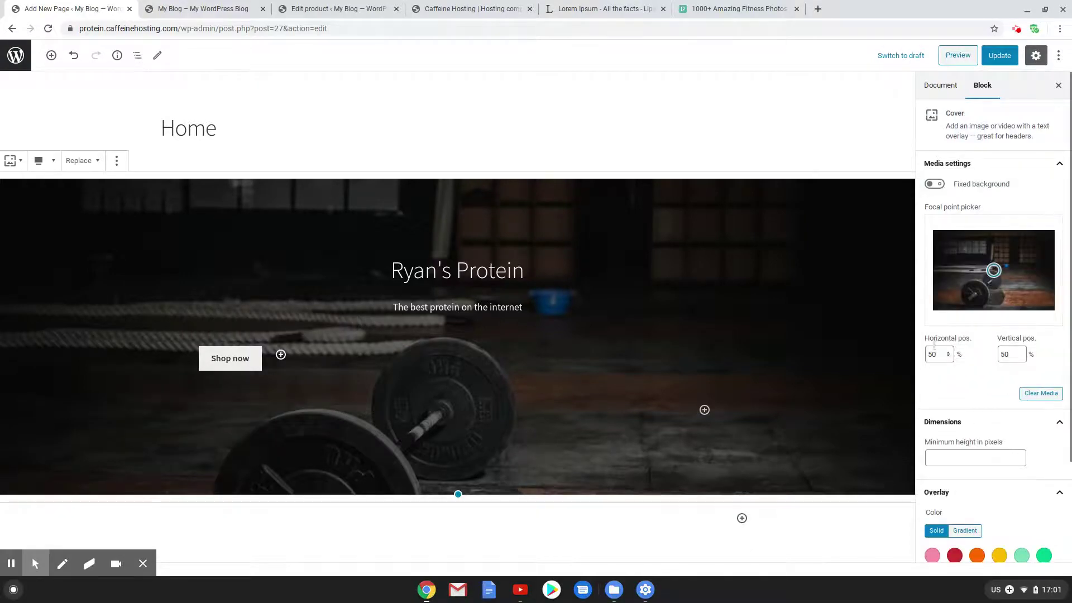
Centre the Shop now button group within the cover
click(541, 277)
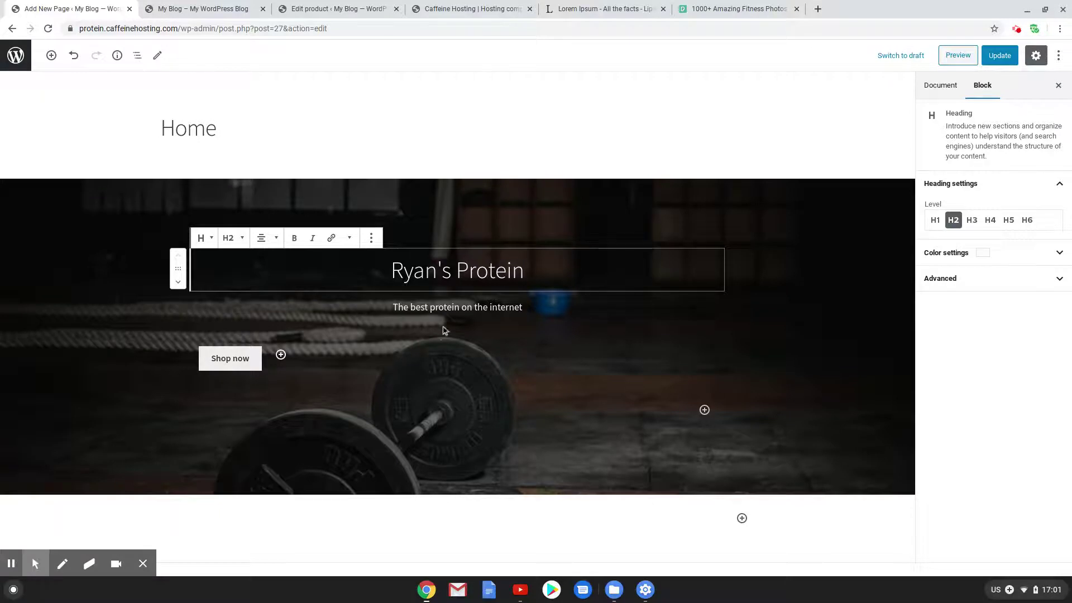
click(502, 419)
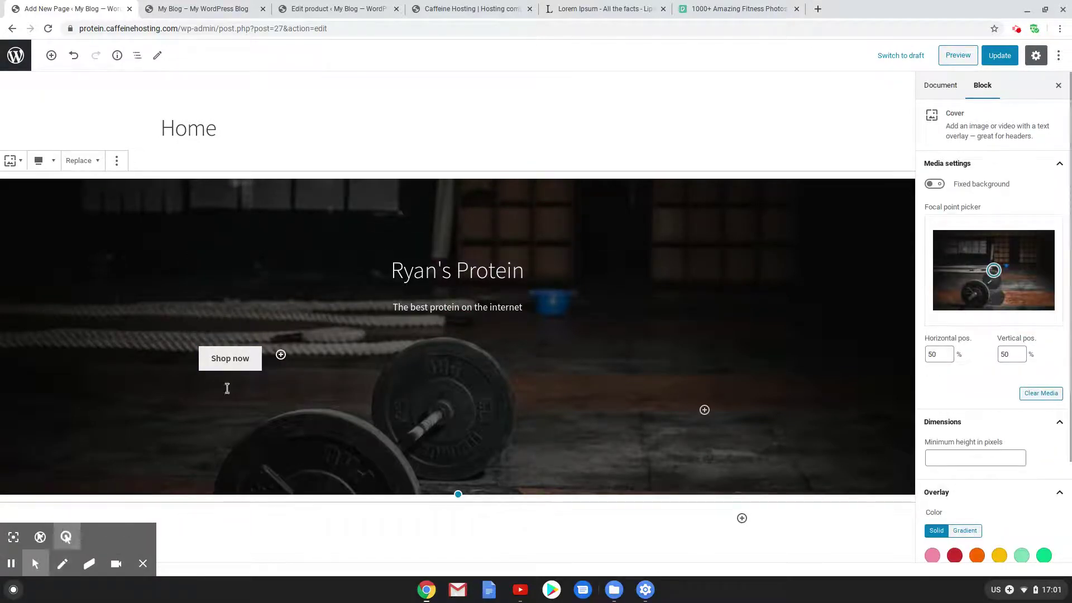
click(651, 411)
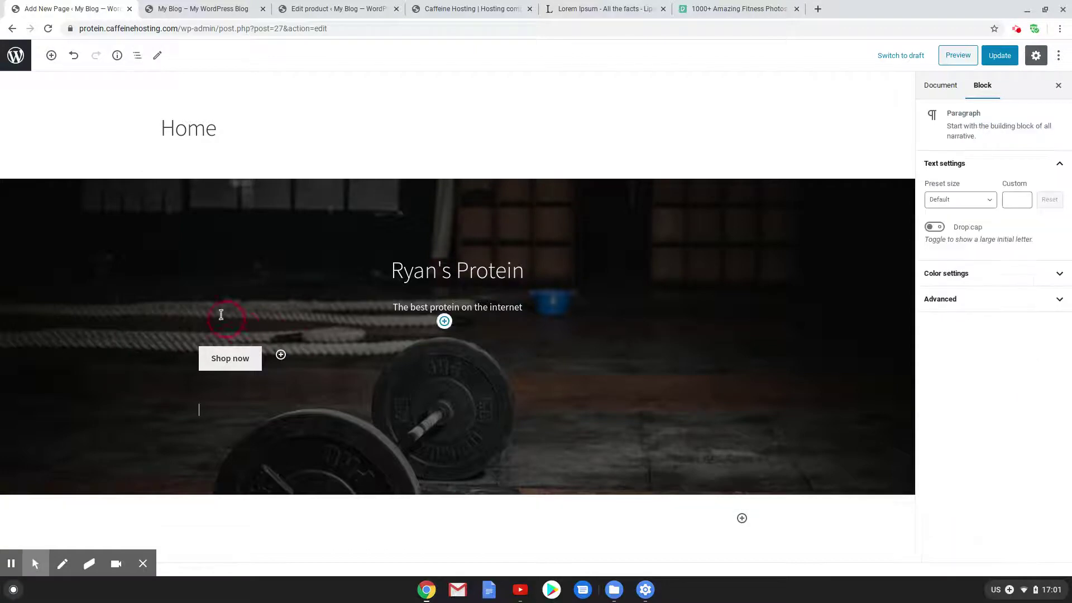
click(376, 363)
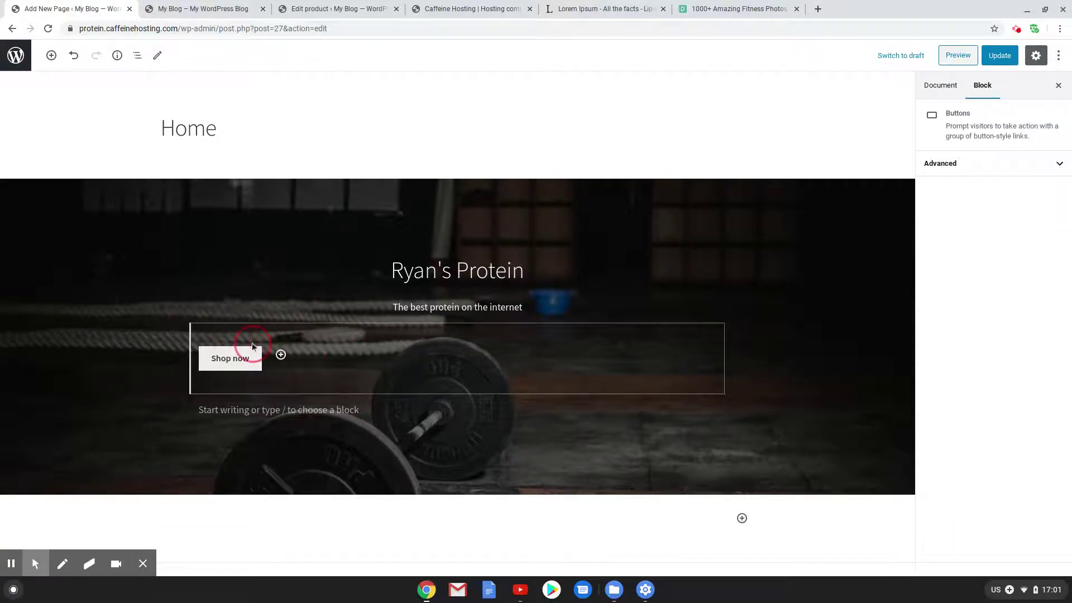
click(244, 311)
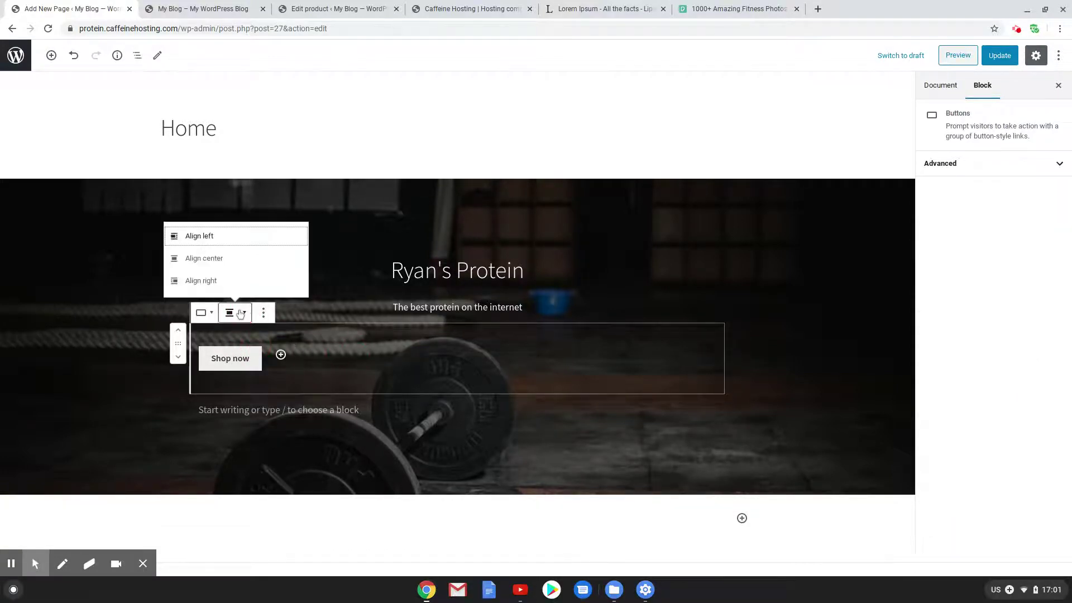
click(216, 268)
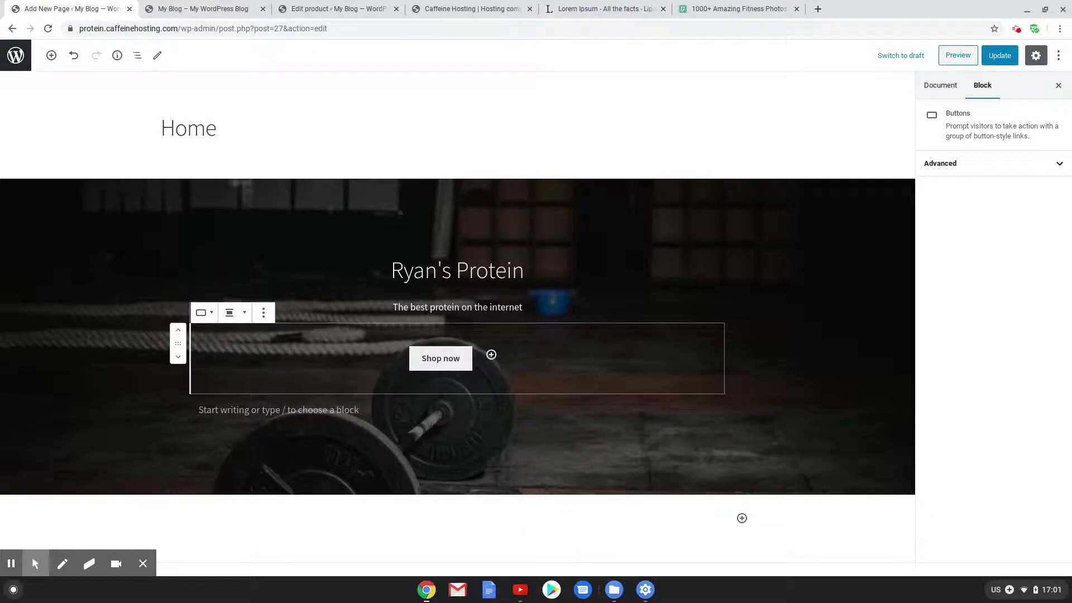
Update the Home page and reload the live front page to check it
click(999, 55)
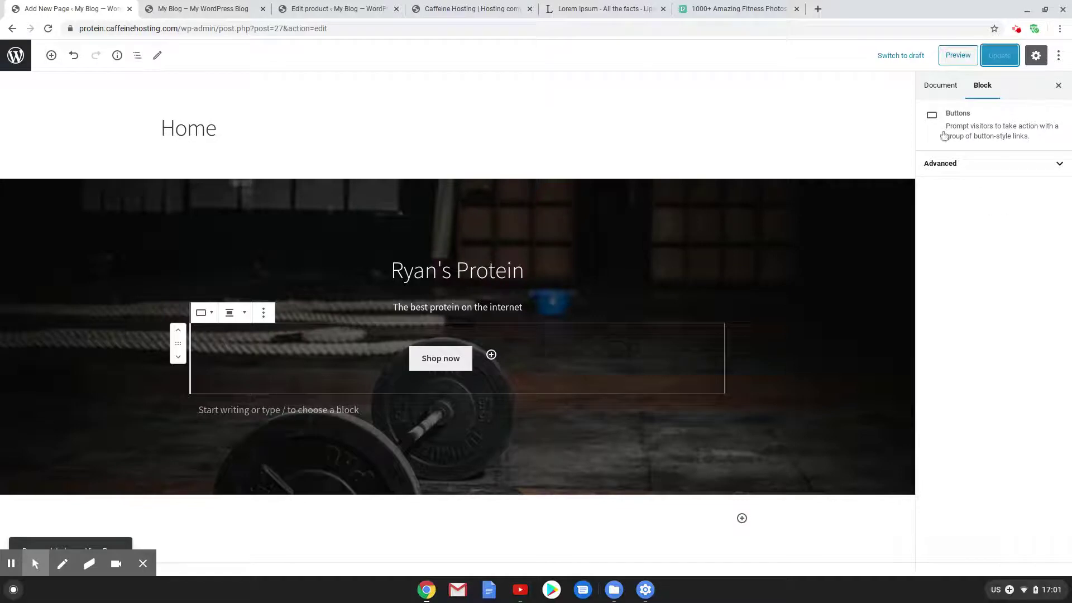
click(212, 9)
click(45, 56)
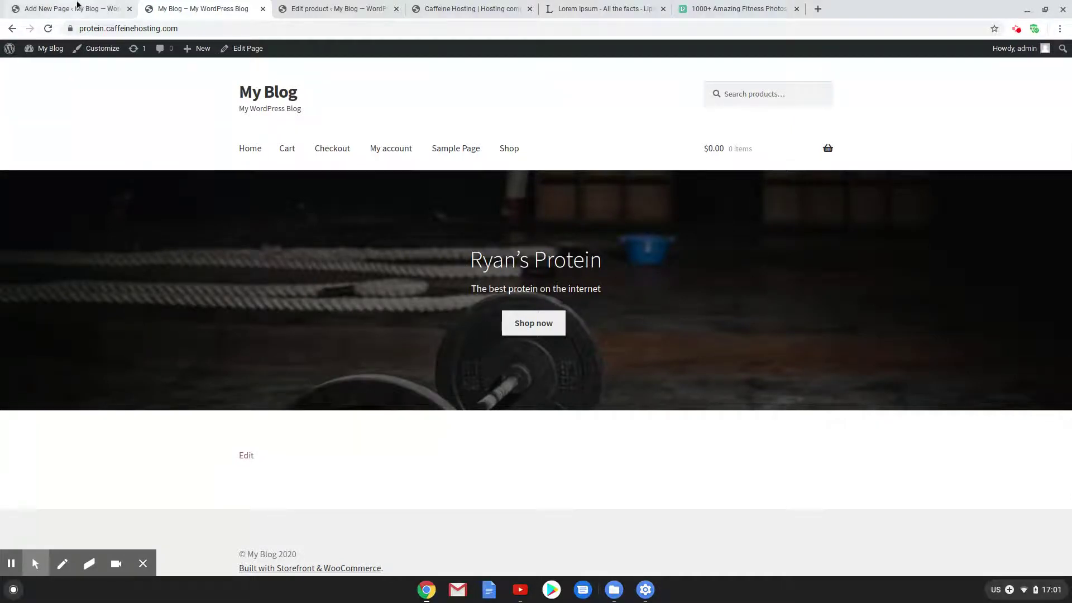
Turn on Fixed background for the Home cover image
click(79, 7)
click(688, 265)
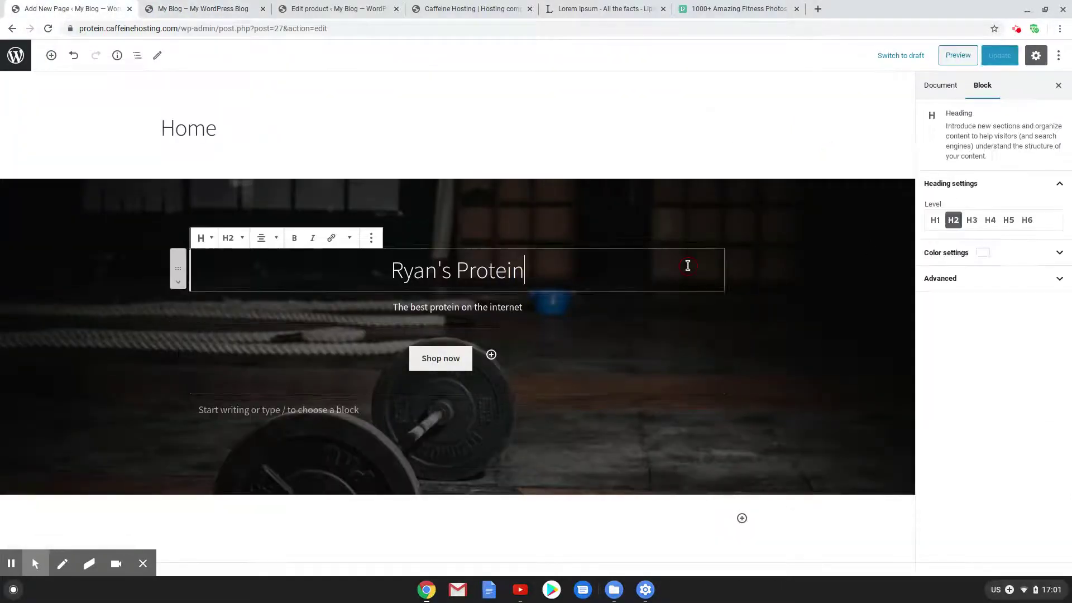
click(841, 229)
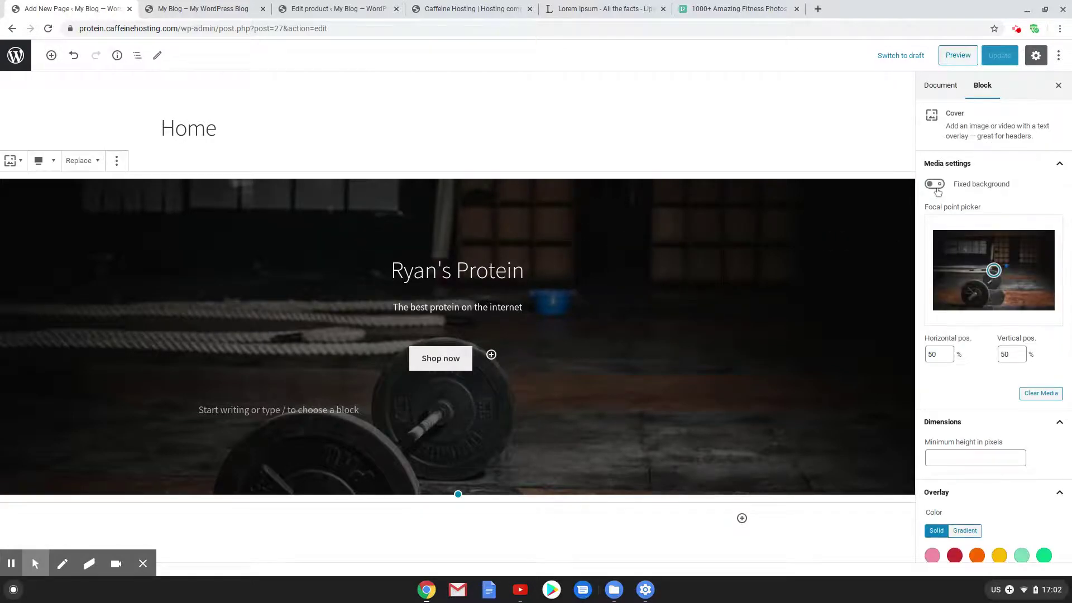
click(789, 204)
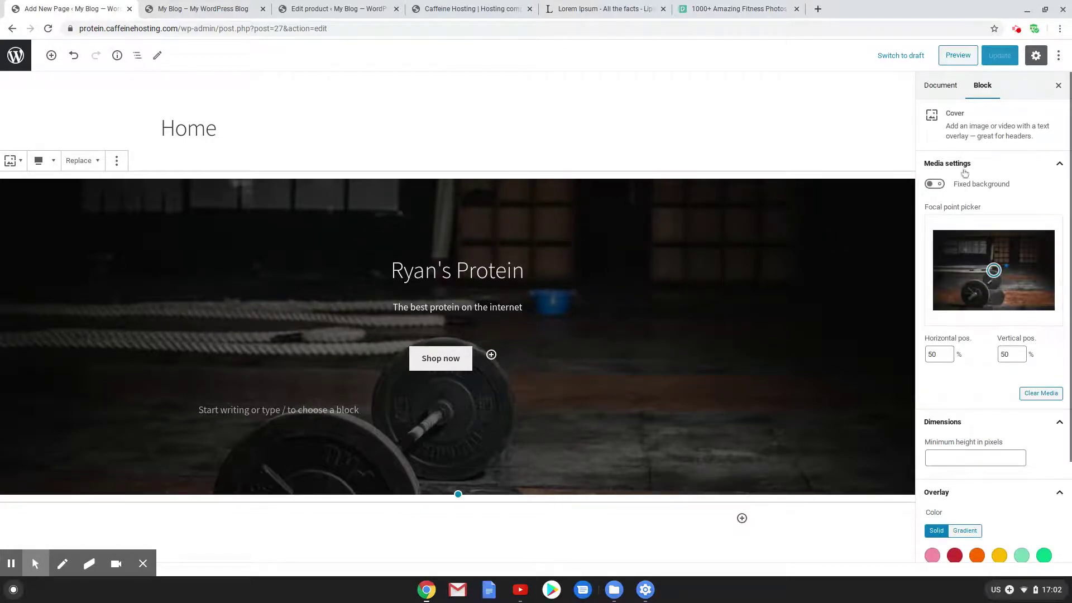
click(935, 184)
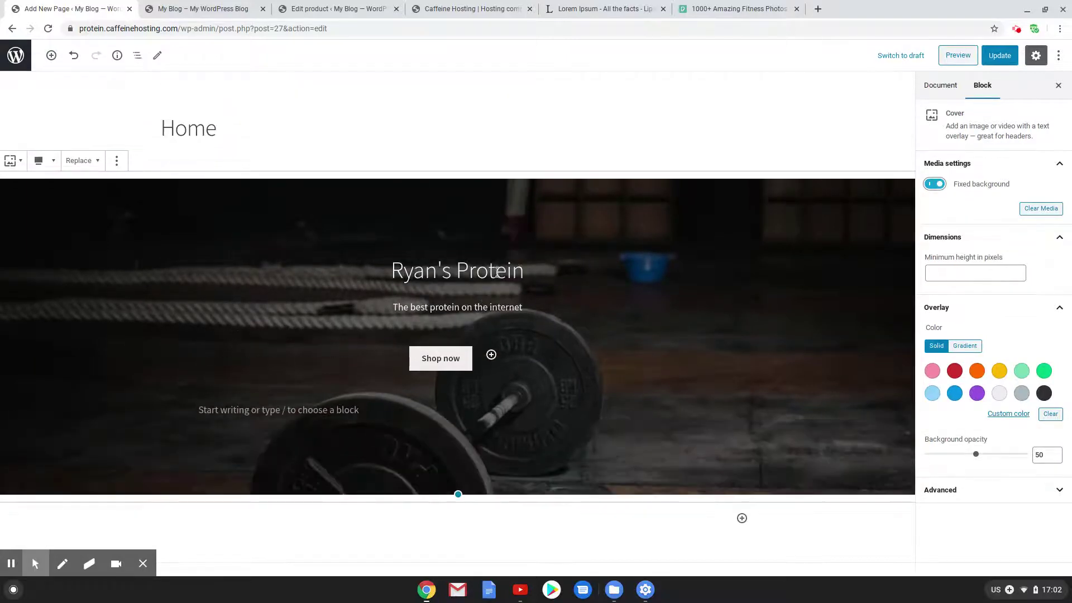
Insert an empty line above the Ryan's Protein heading
drag(397, 270, 399, 276)
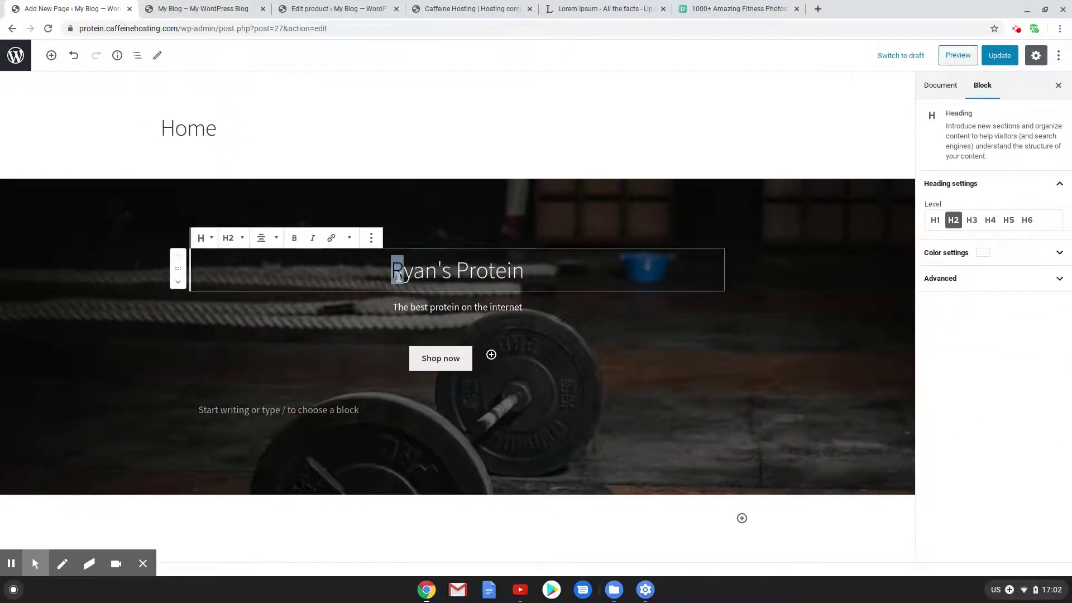
key(Left)
key(Return)
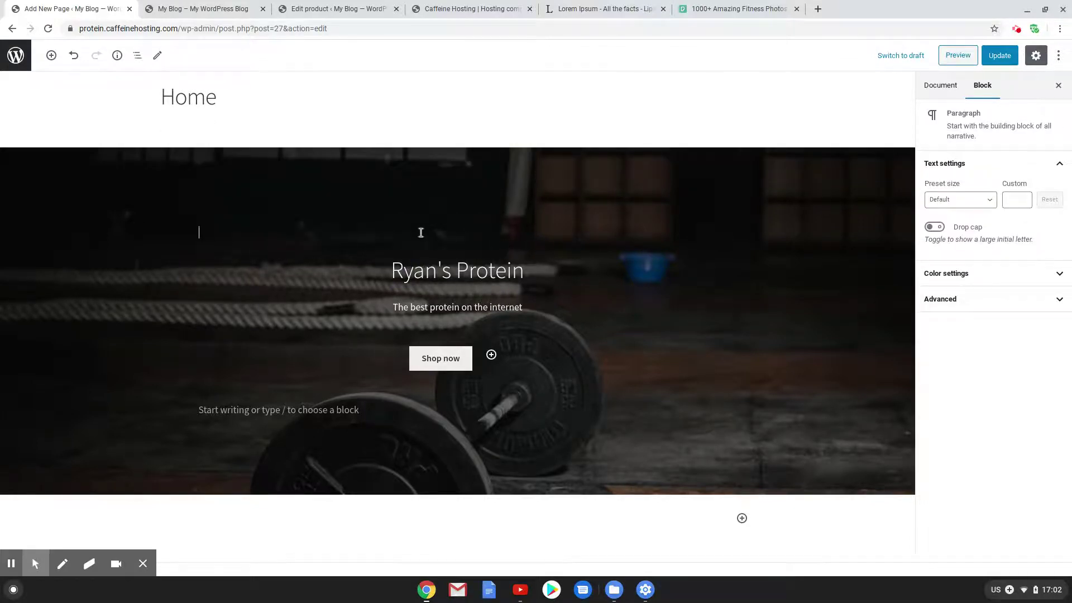
Add a Spacer block above the heading, entering a height of 170
click(707, 232)
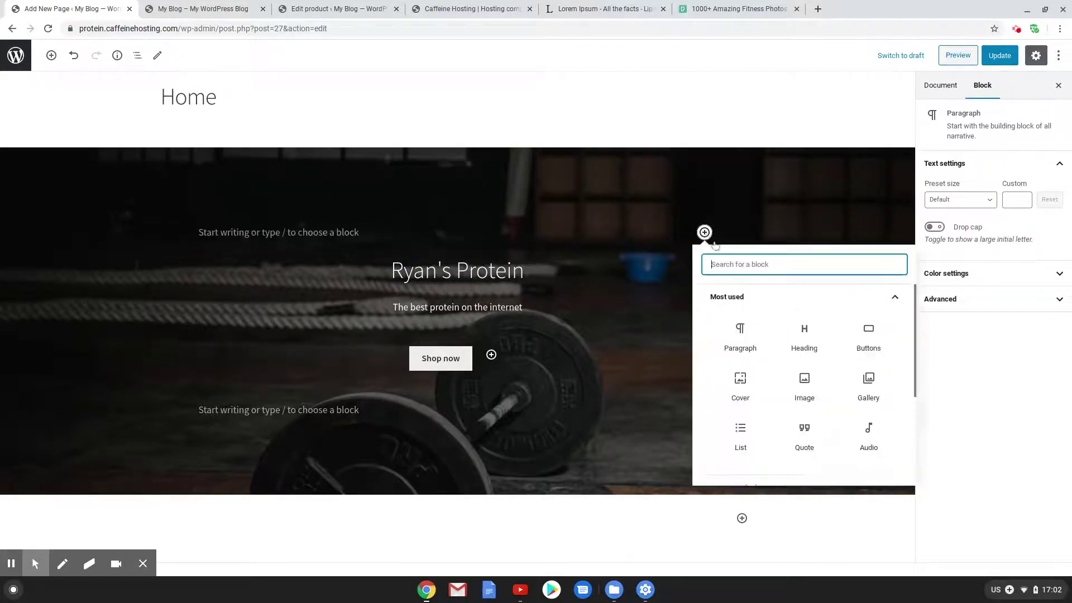
text(spac)
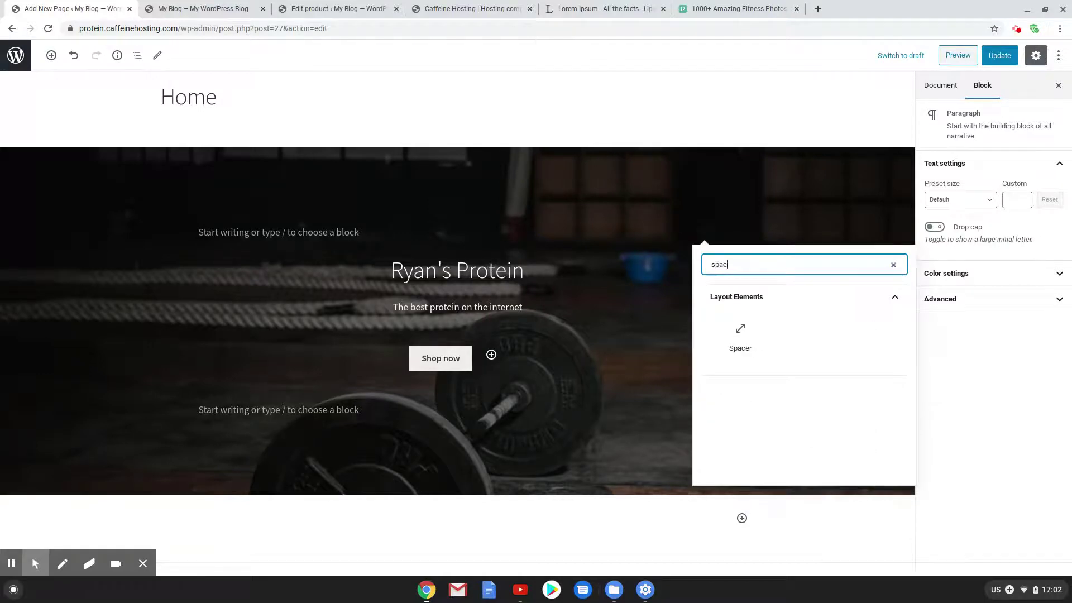
click(741, 332)
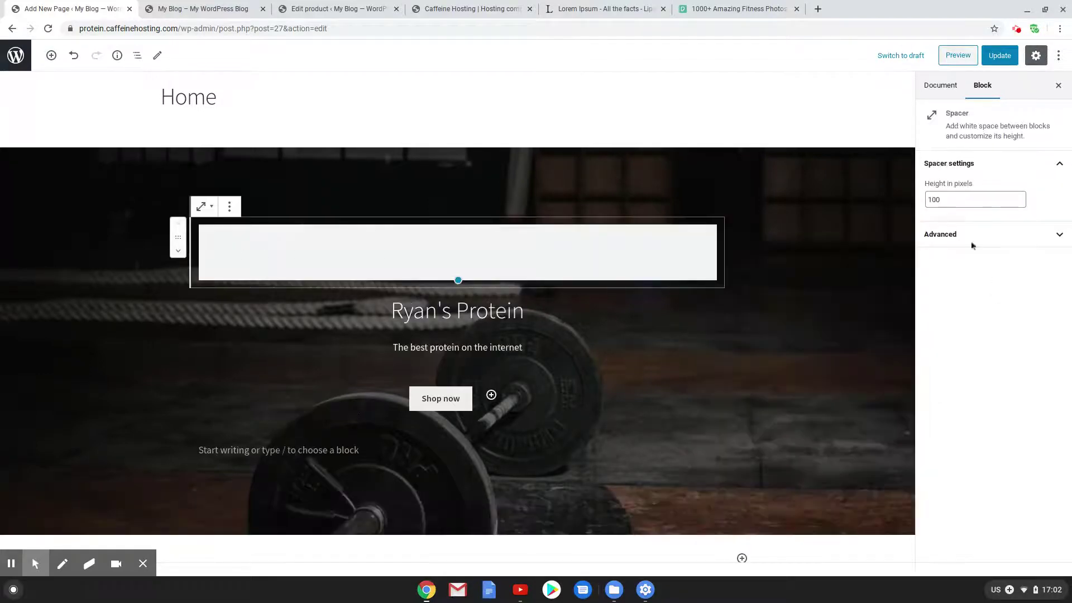
double_click(936, 200)
text(17)
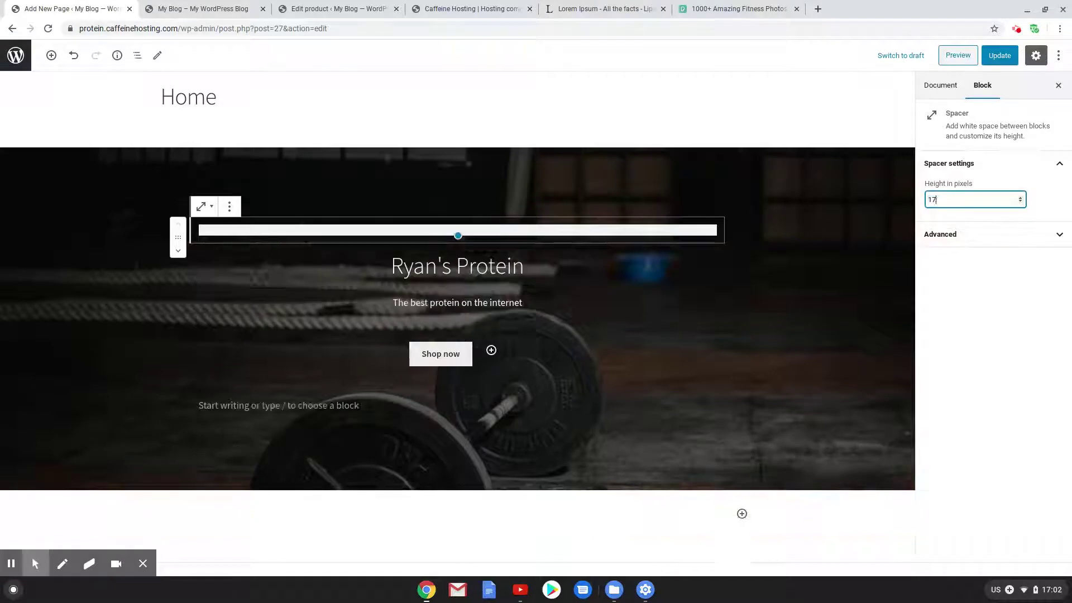
text(0)
Add a 170-pixel Spacer below the Shop now button and update the Home page
click(372, 494)
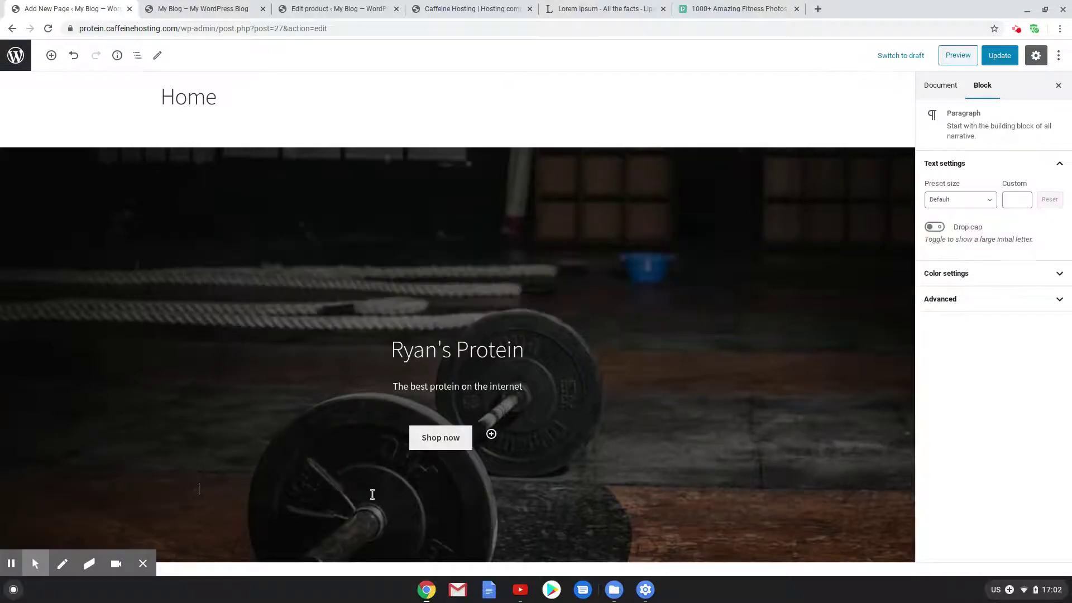
click(704, 490)
text(spacer)
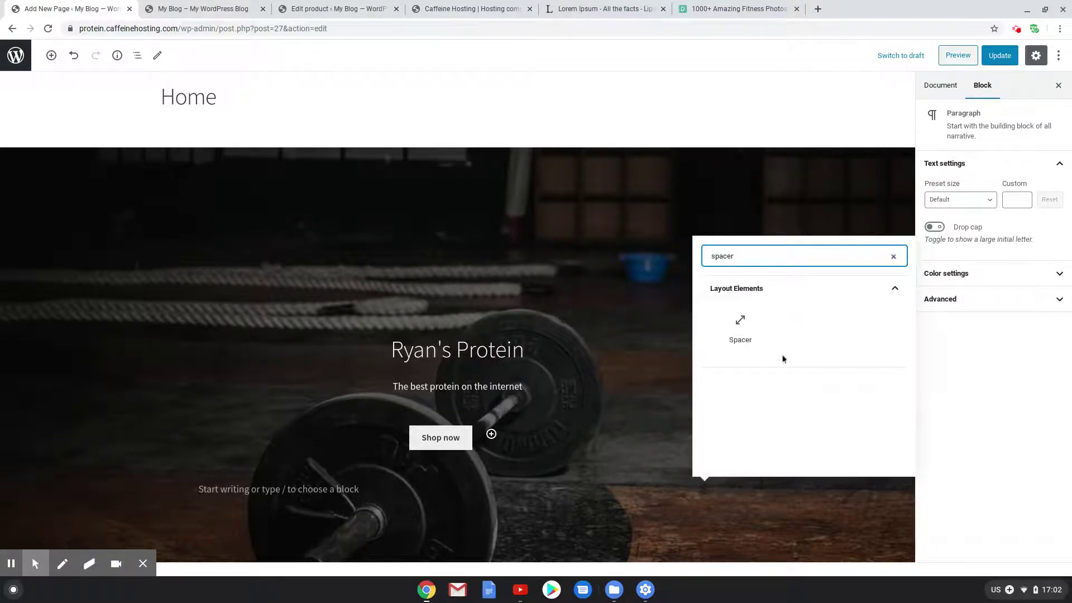
click(740, 325)
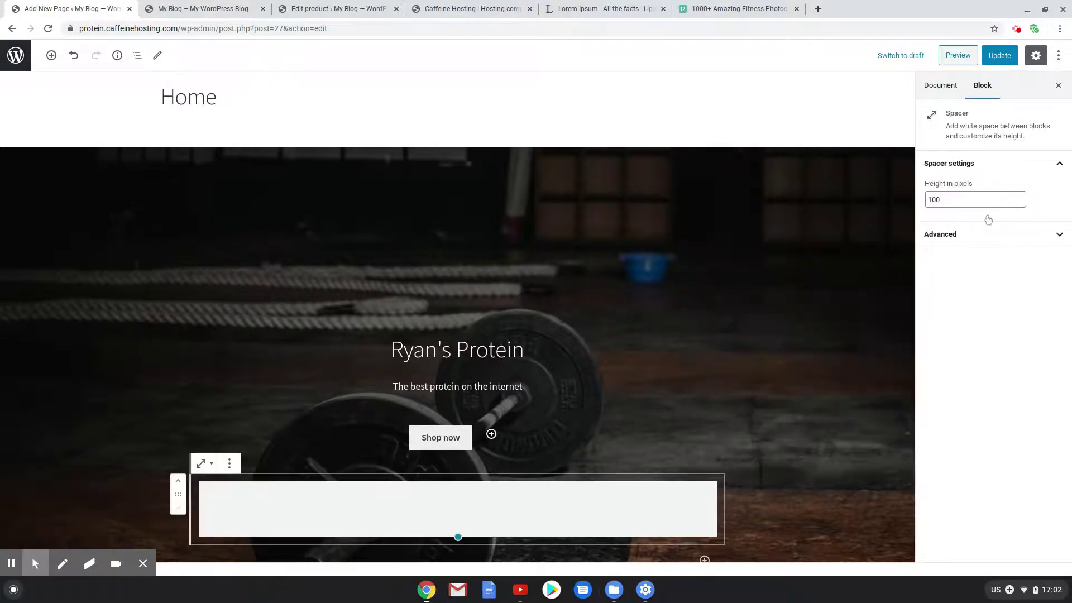
click(914, 203)
click(931, 199)
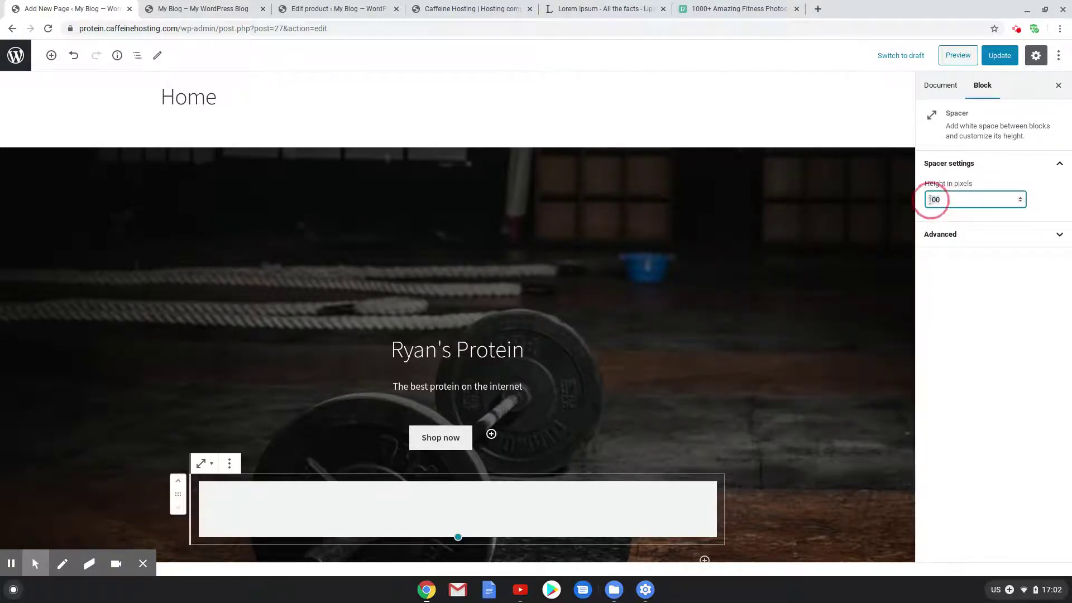
key(BackSpace)
key(BackSpace)
text(70)
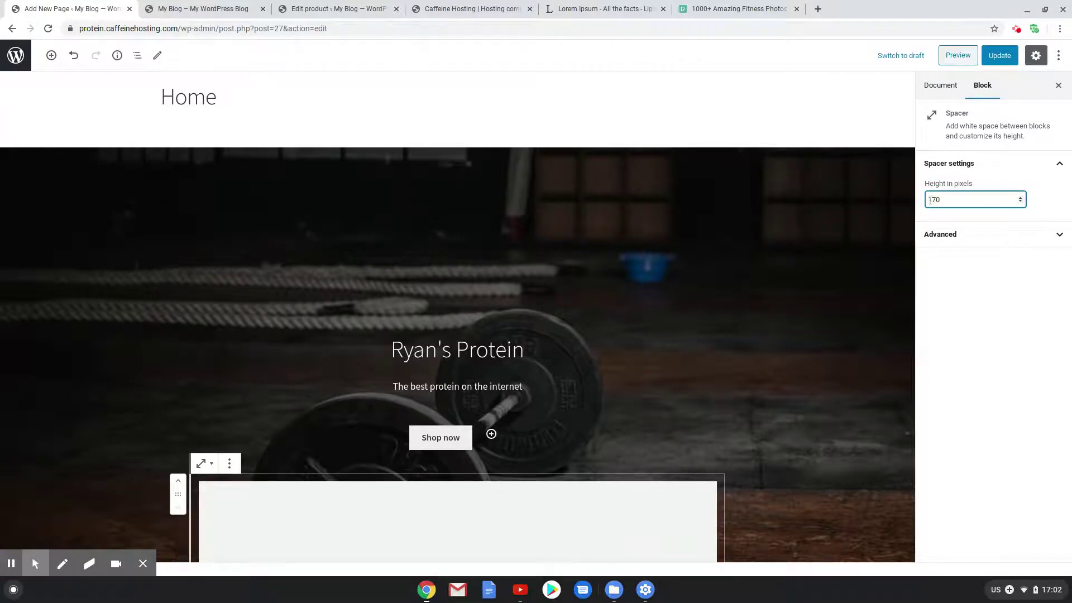
click(995, 58)
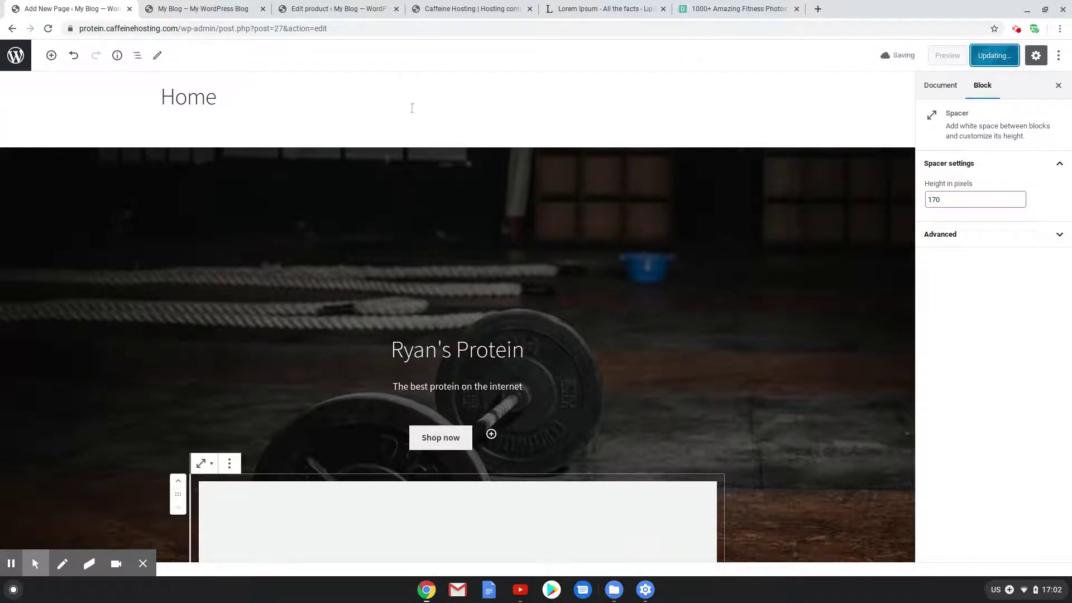
click(202, 7)
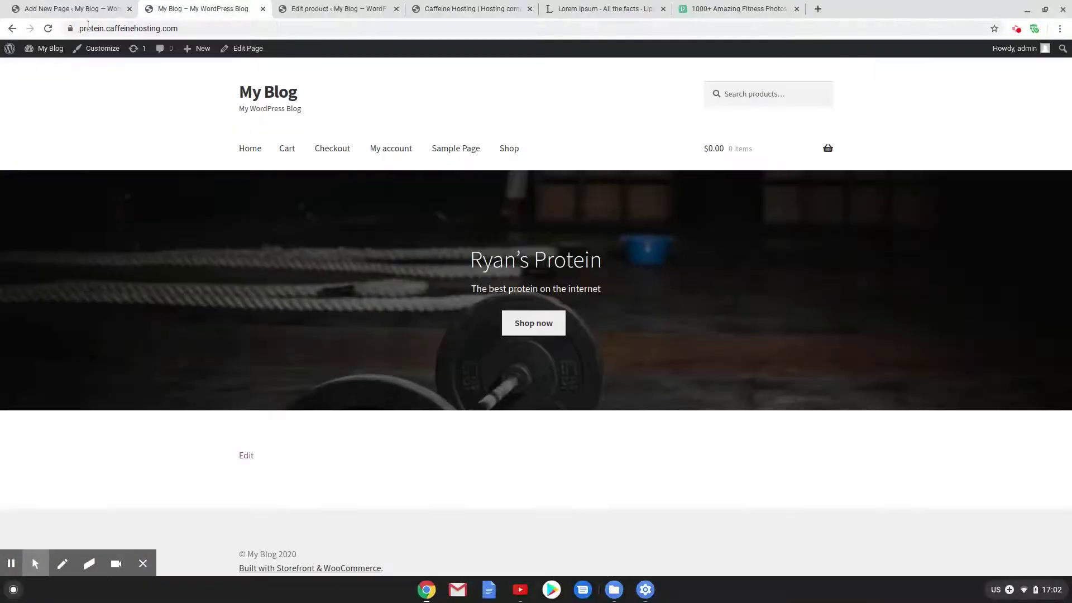
click(49, 28)
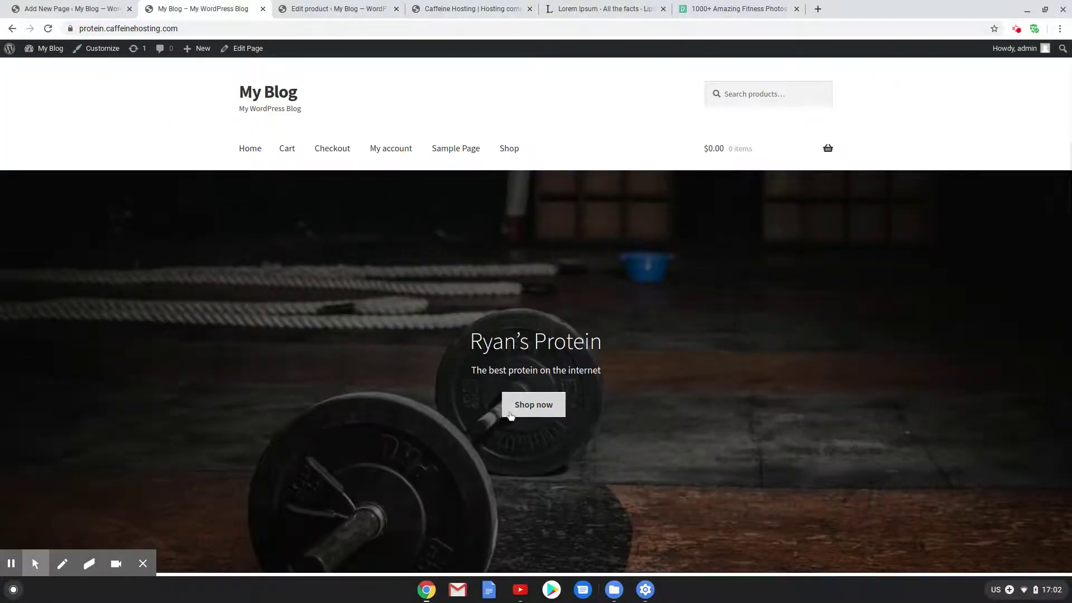
scroll(514, 407, down, 2)
scroll(514, 407, up, 2)
scroll(546, 290, down, 3)
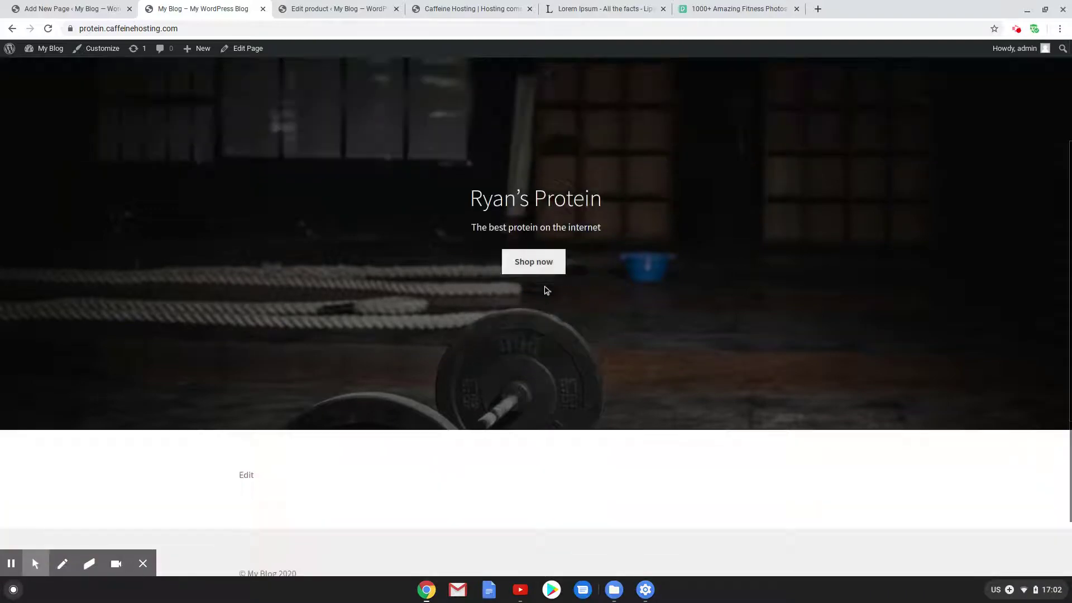
scroll(732, 303, up, 3)
scroll(580, 329, down, 3)
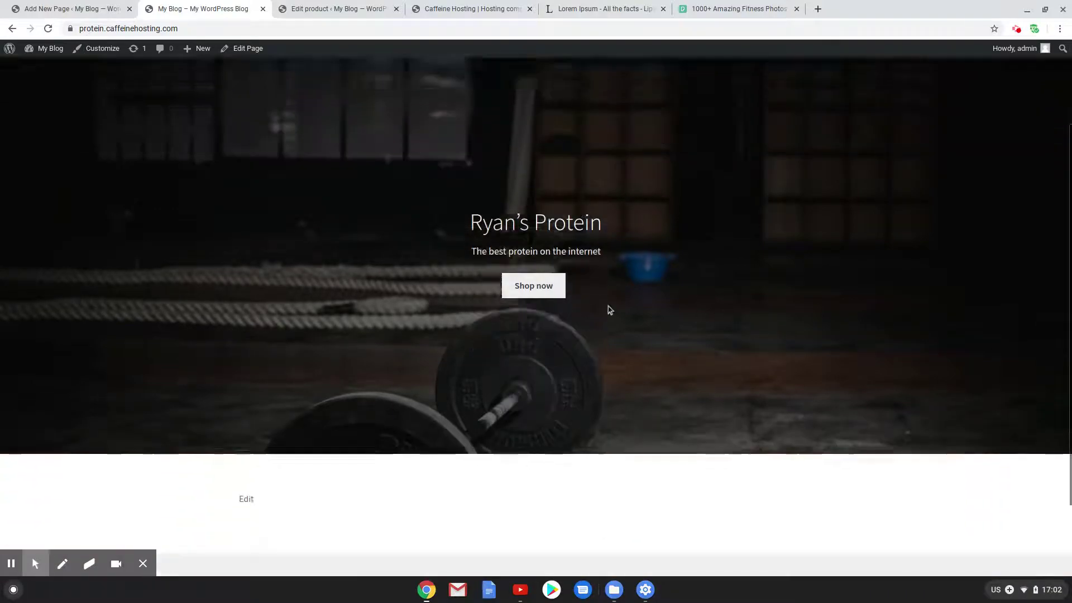
scroll(608, 309, up, 3)
click(28, 5)
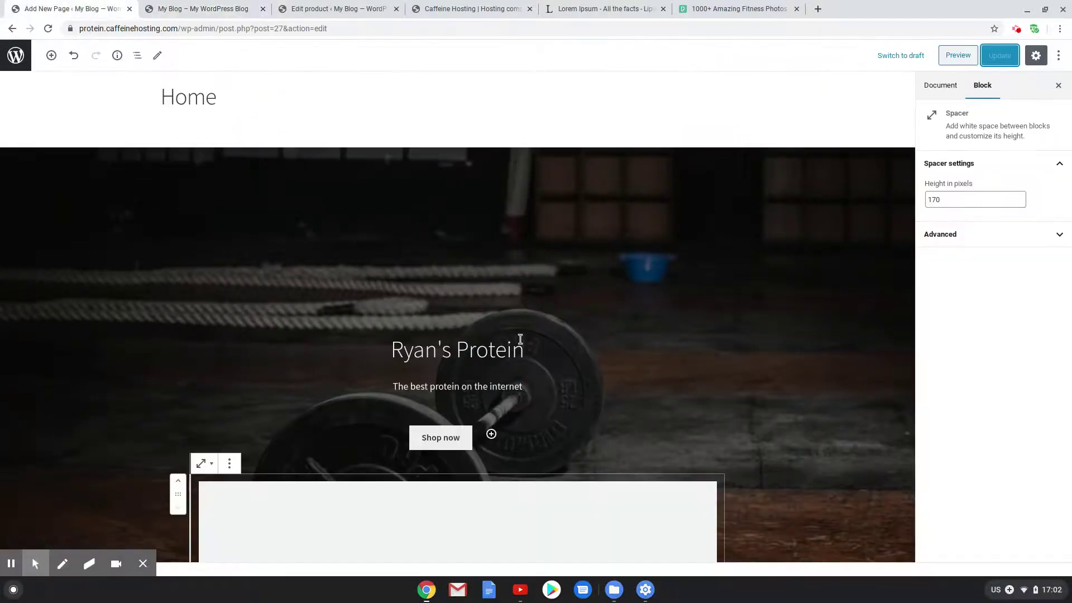
Browse the WooCommerce block category, then start an empty paragraph below the cover
scroll(508, 366, down, 6)
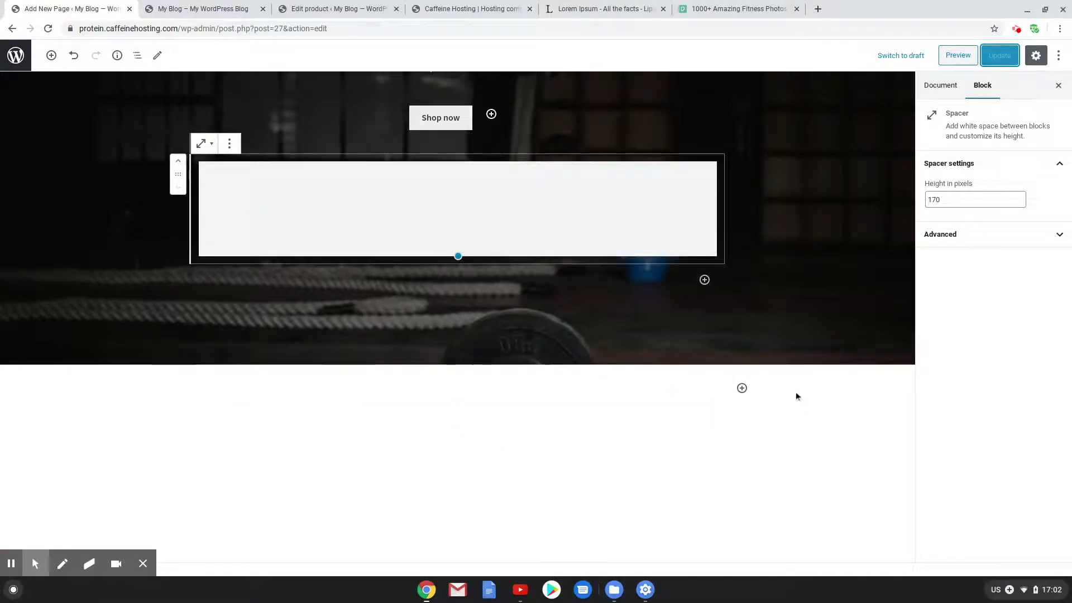
click(742, 388)
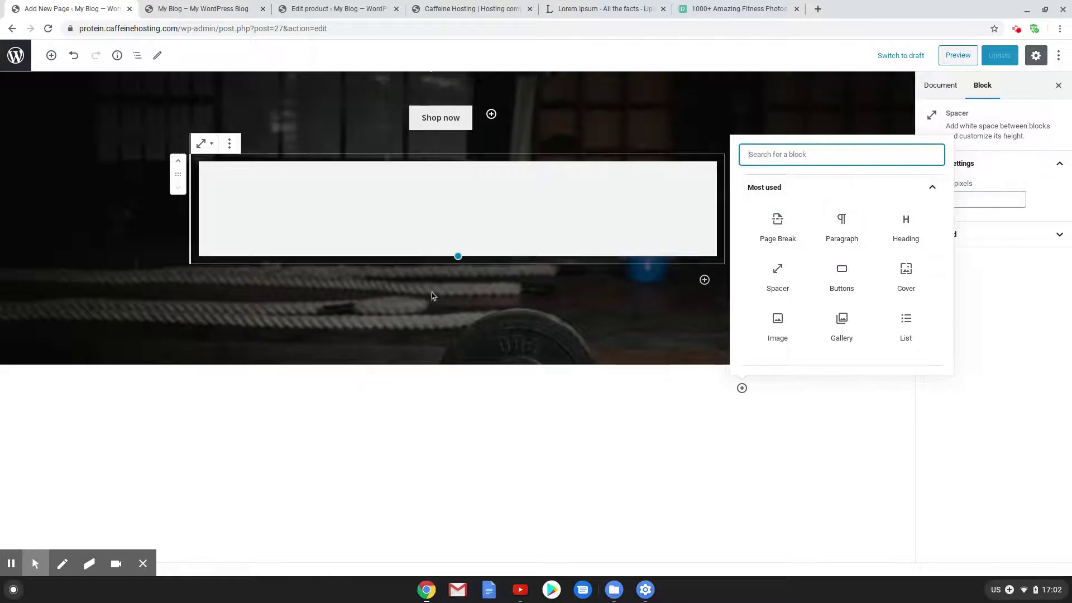
scroll(830, 249, down, 3)
click(828, 325)
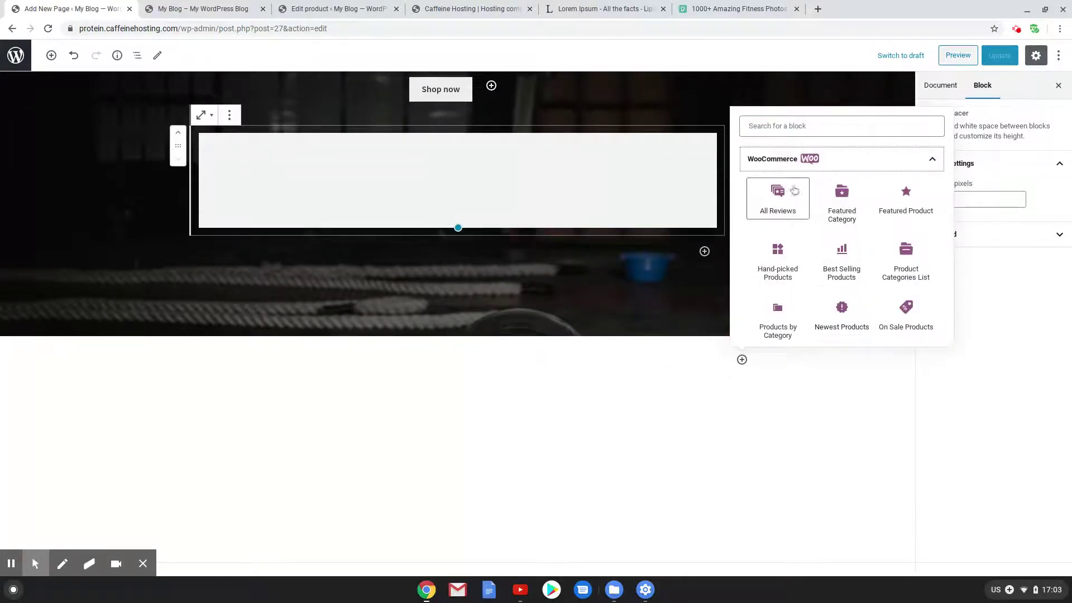
scroll(871, 213, down, 3)
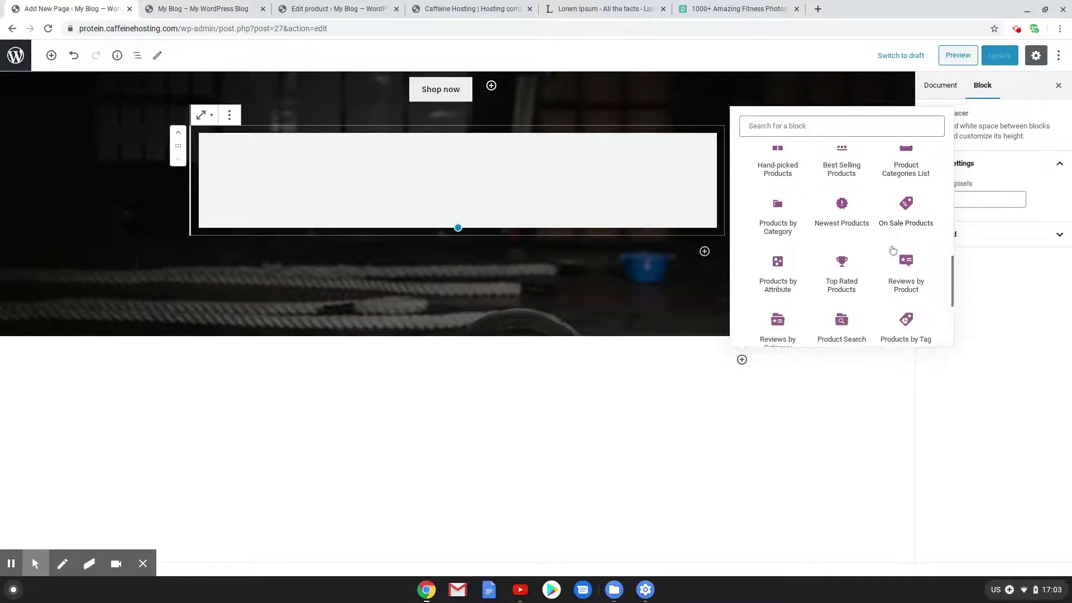
scroll(890, 271, down, 2)
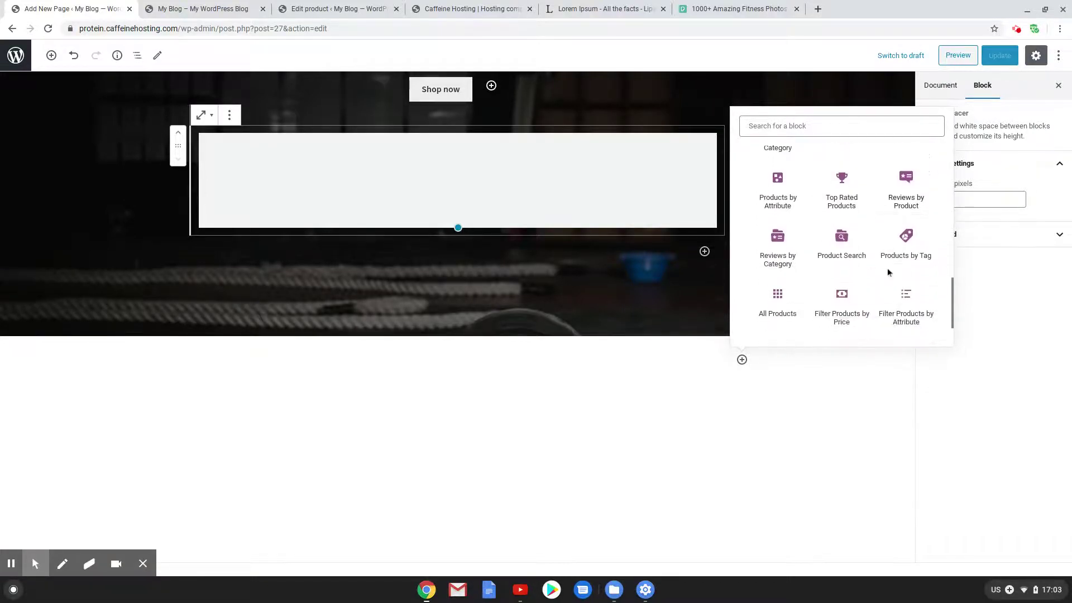
scroll(889, 271, down, 2)
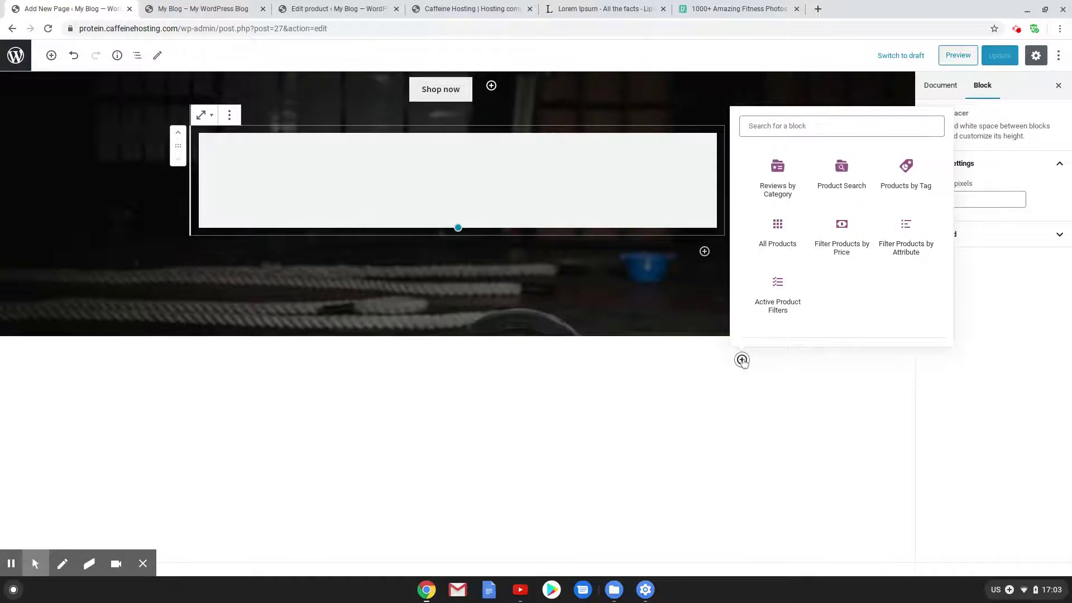
click(643, 366)
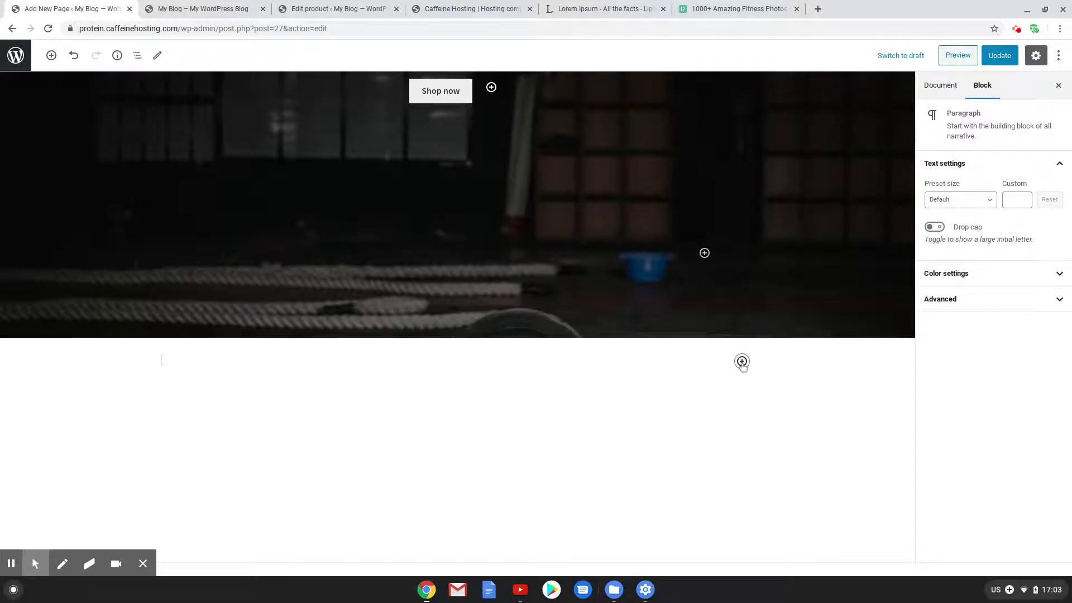
Add a centred 'Categories' heading below the cover
click(742, 362)
text(head)
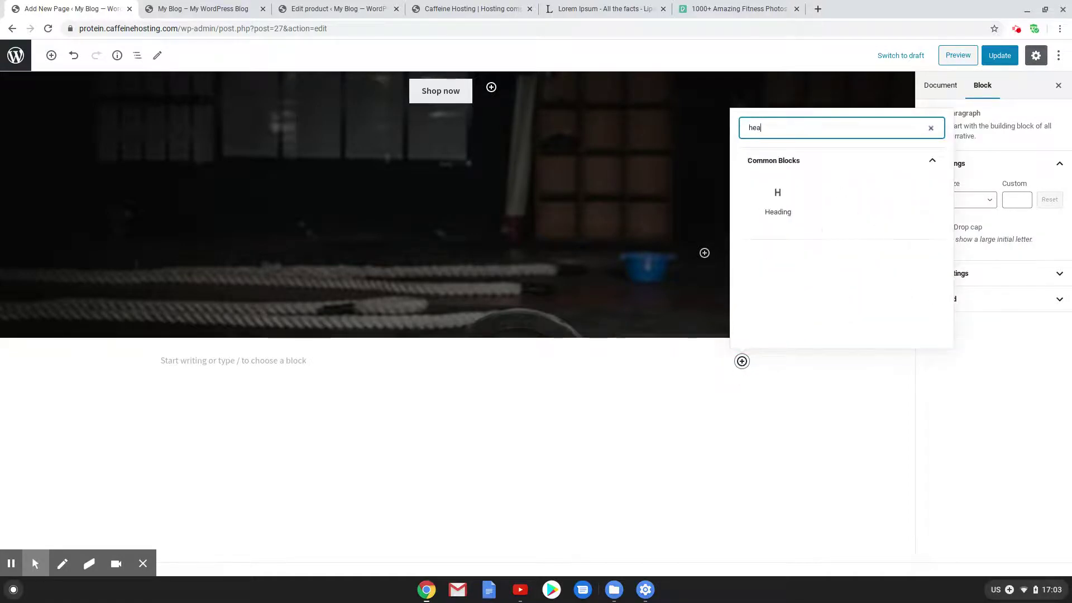
click(789, 198)
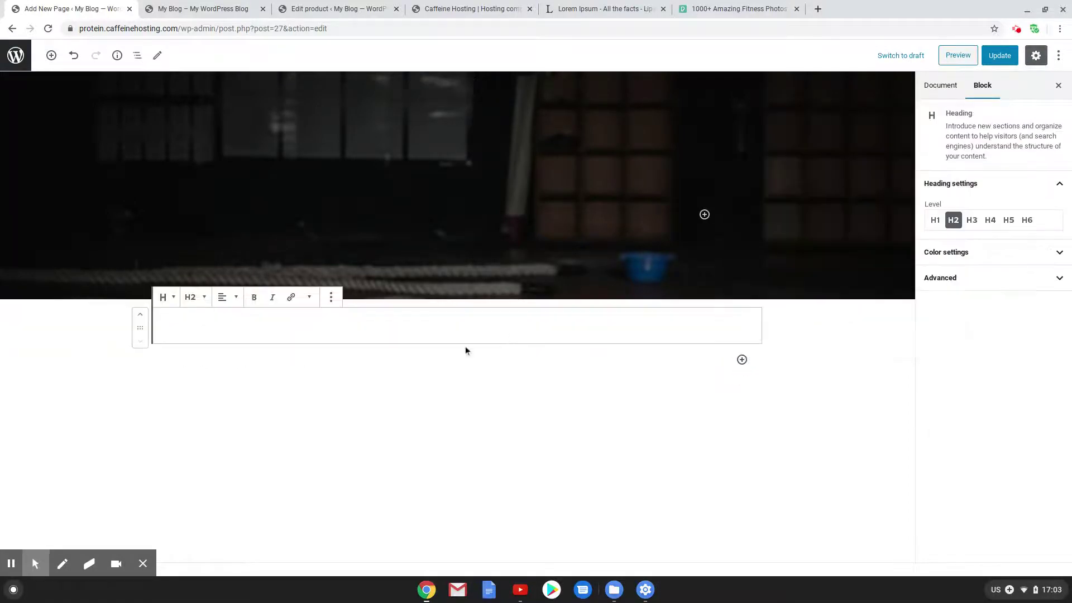
text(Categories)
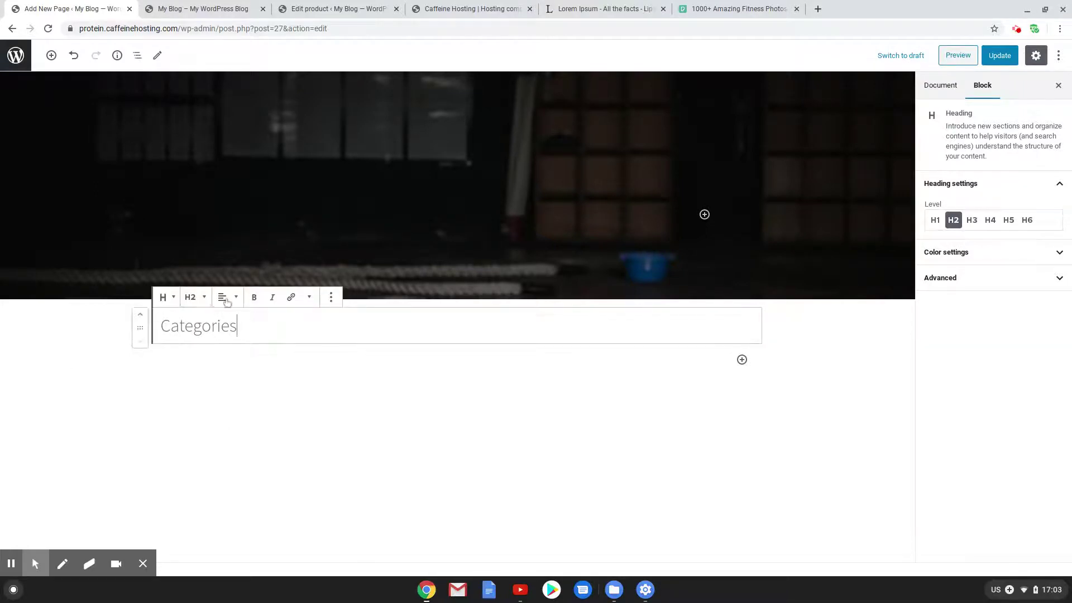
click(227, 302)
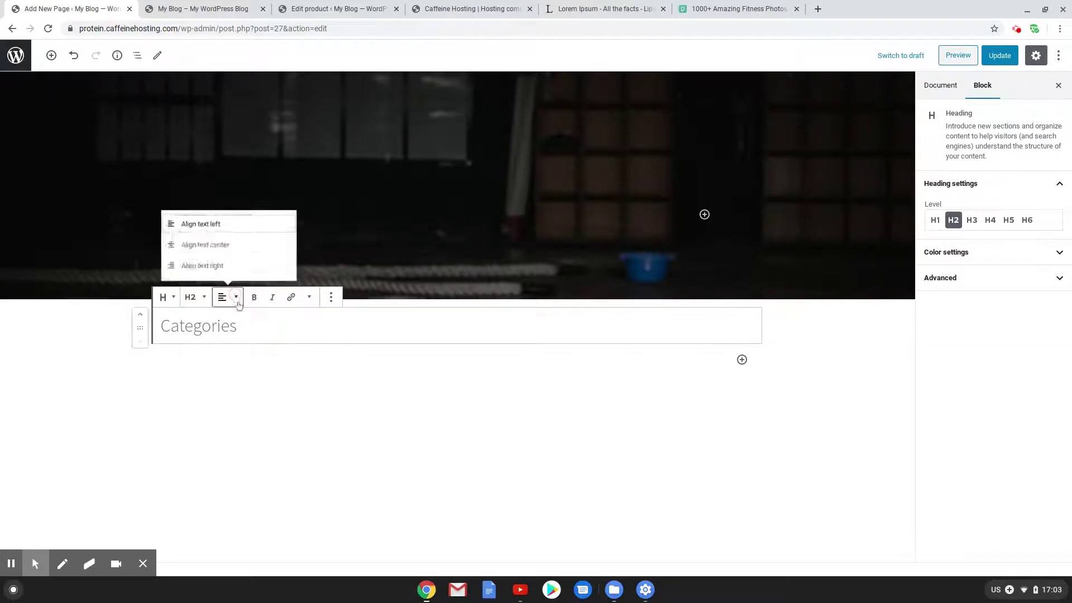
click(227, 242)
click(540, 331)
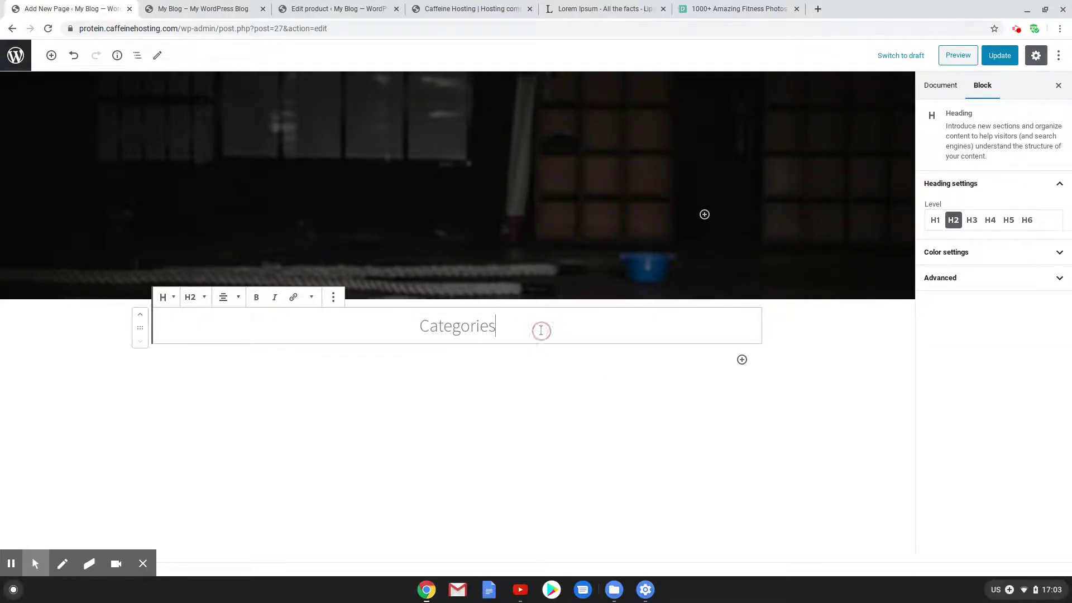
key(Return)
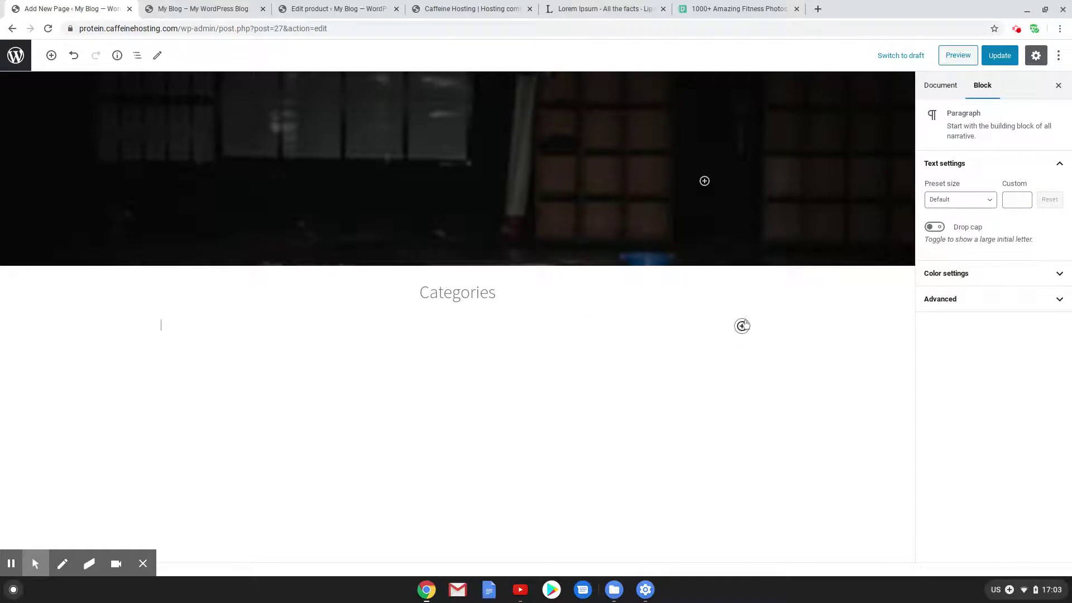
Add a Shortcode block with [product_categories columns="3"], update the page, and view the site
click(742, 326)
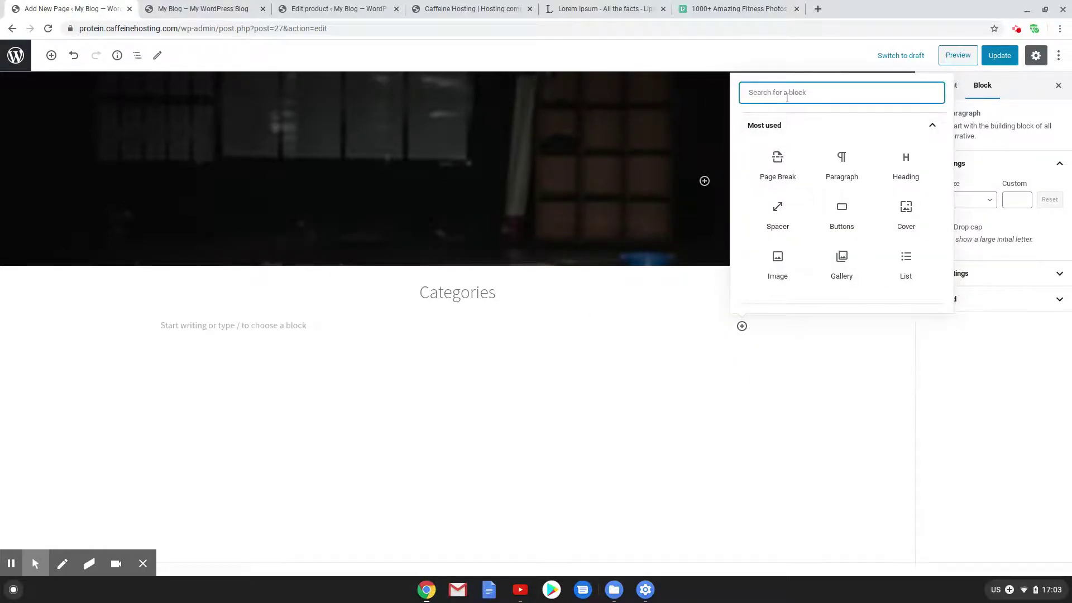
text(sho)
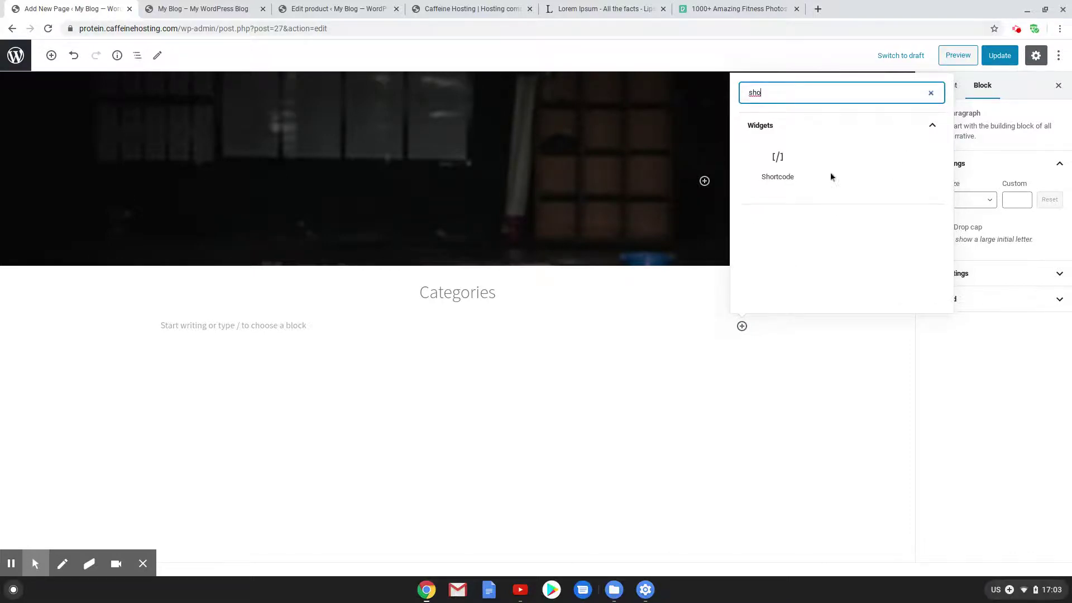
click(778, 163)
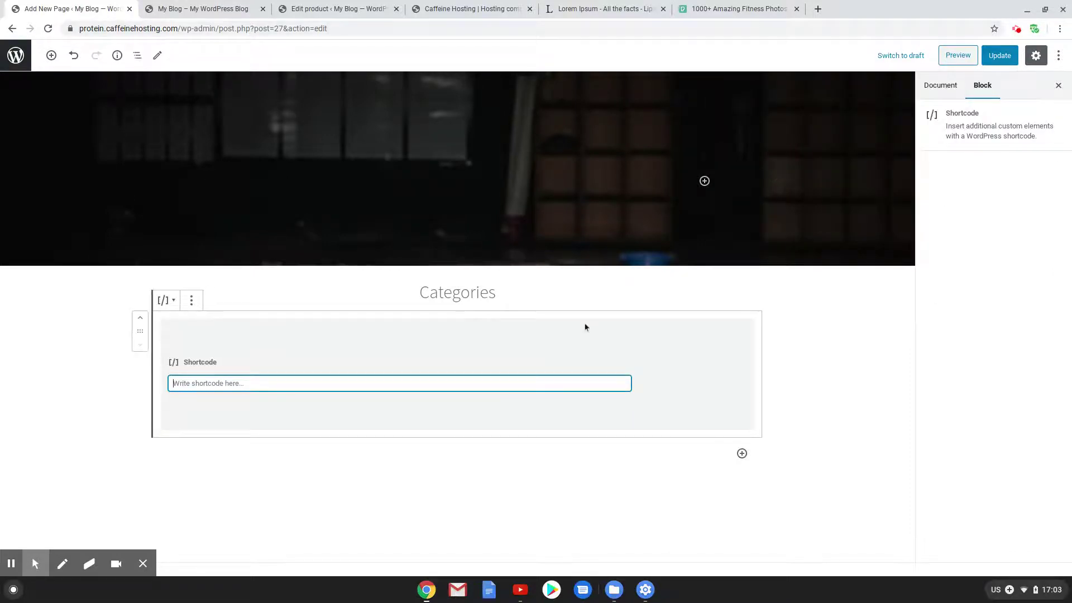
text([pr)
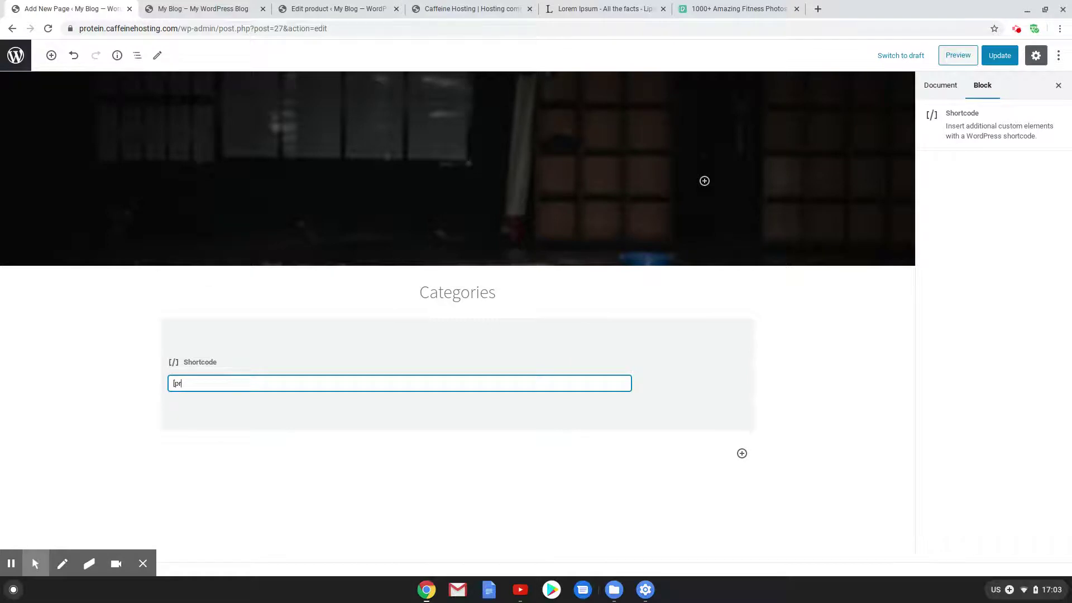
text(oduct categ)
key(BackSpace)
text(_)
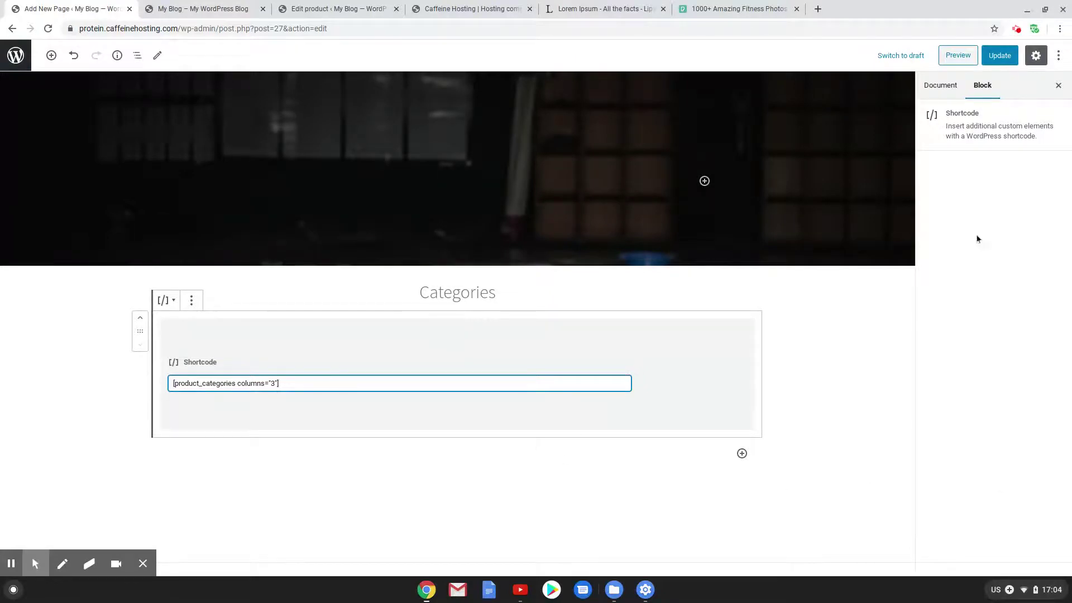
click(998, 55)
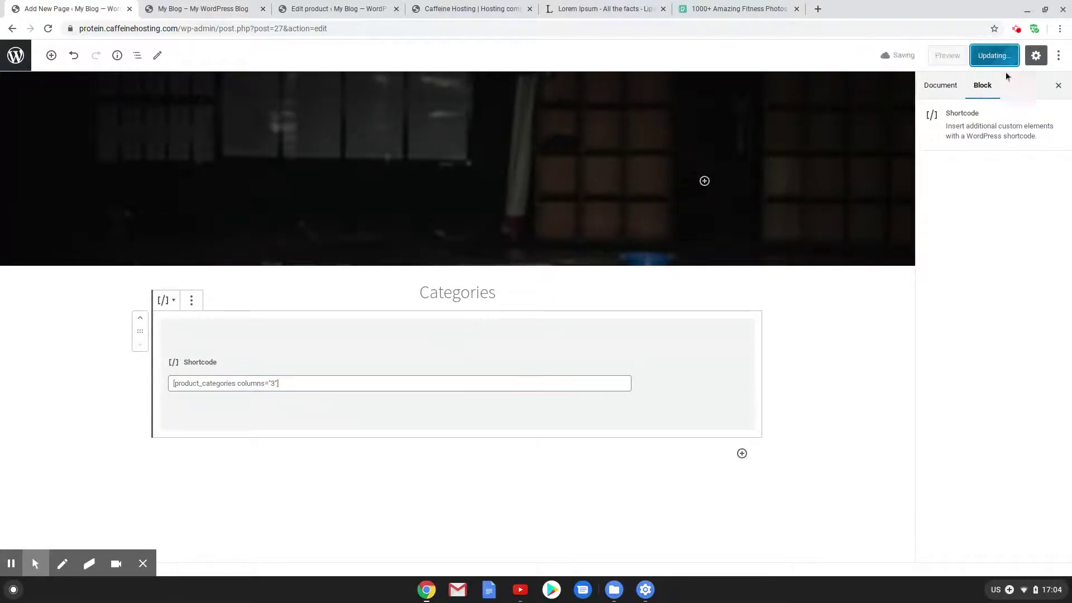
click(181, 4)
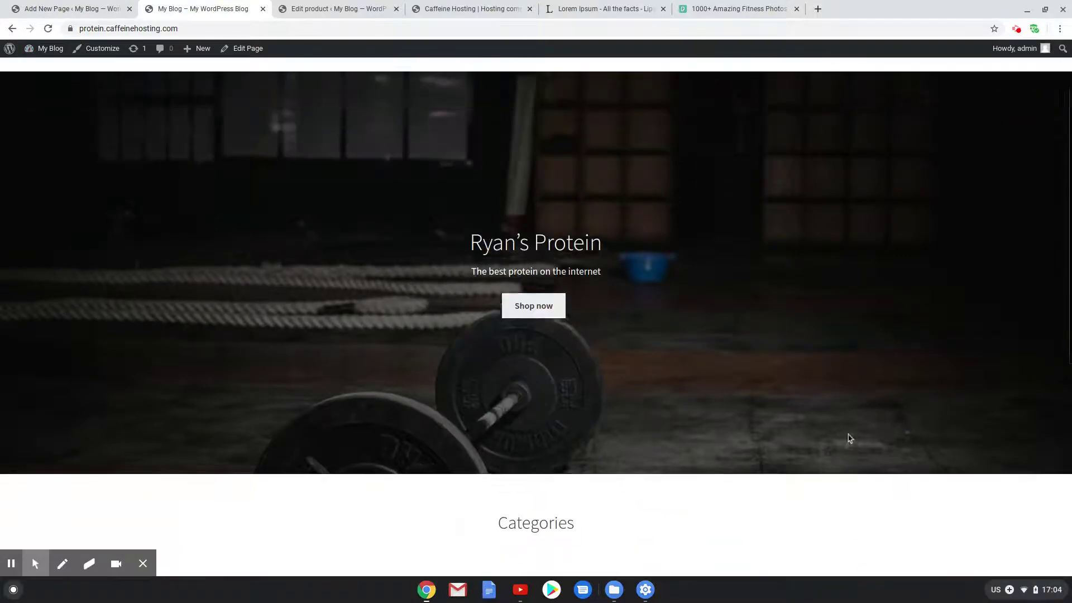
Review the Categories section on the live homepage, then go to the admin Dashboard
scroll(846, 424, down, 3)
scroll(710, 459, down, 4)
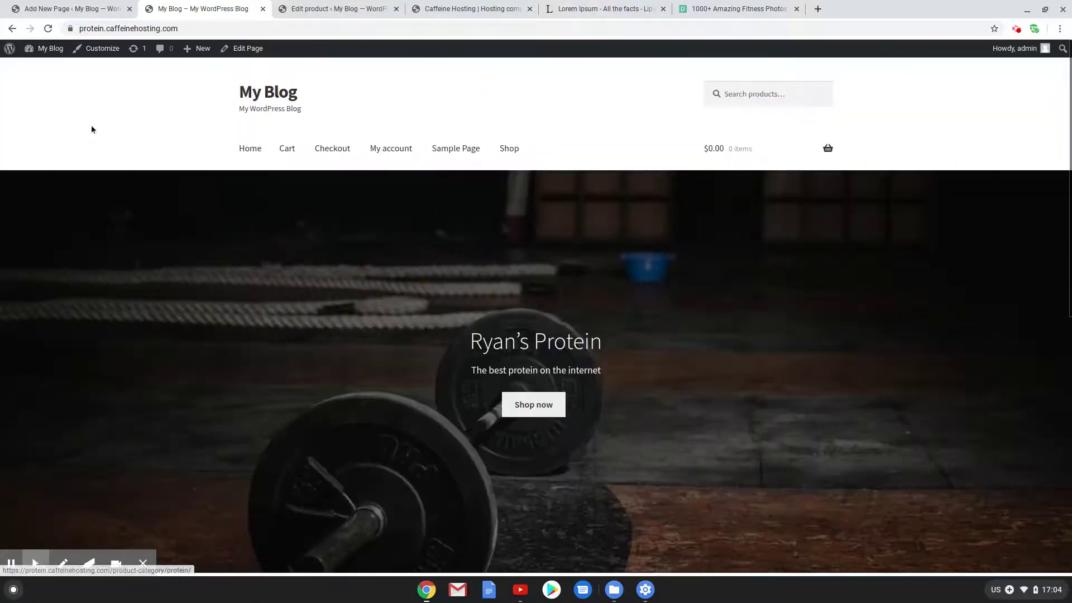
scroll(279, 224, up, 3)
mouse_move(45, 48)
click(47, 73)
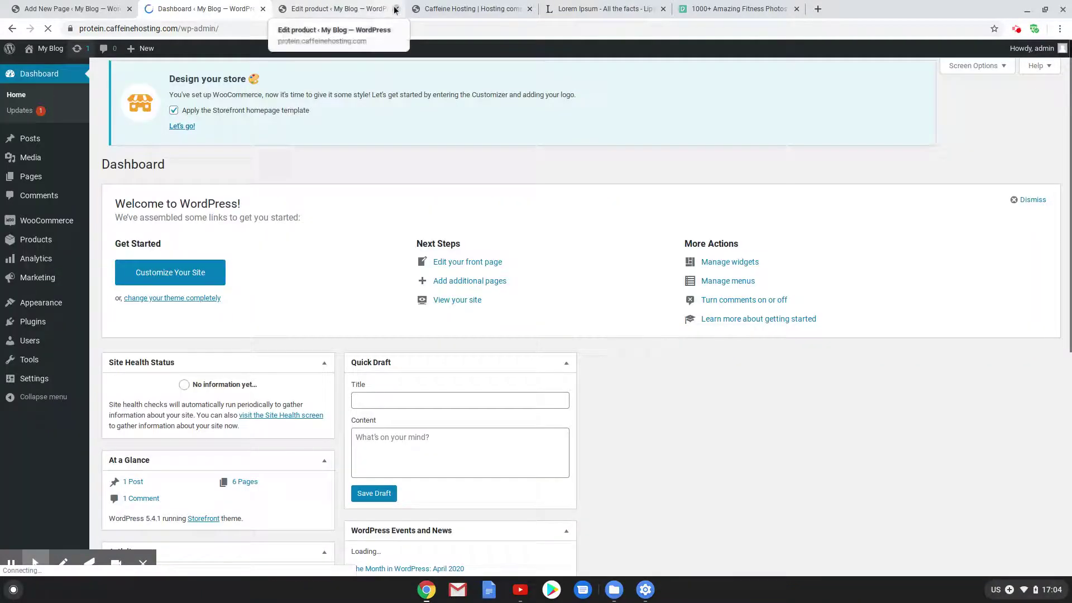
Close the product editing, hosting, lorem ipsum and fitness photos tabs
click(395, 9)
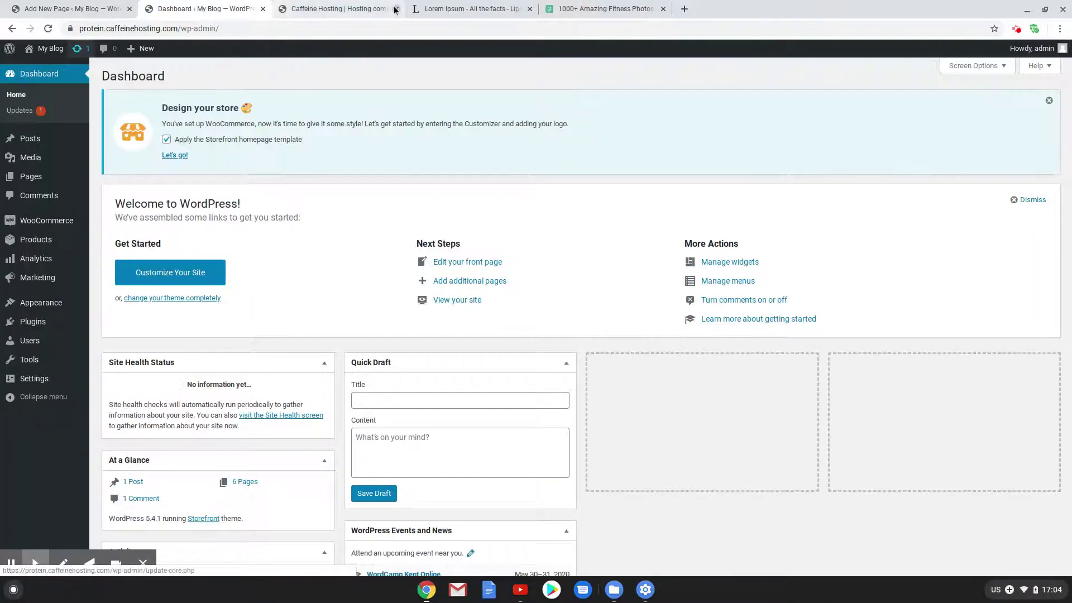
click(395, 9)
click(395, 9)
click(396, 9)
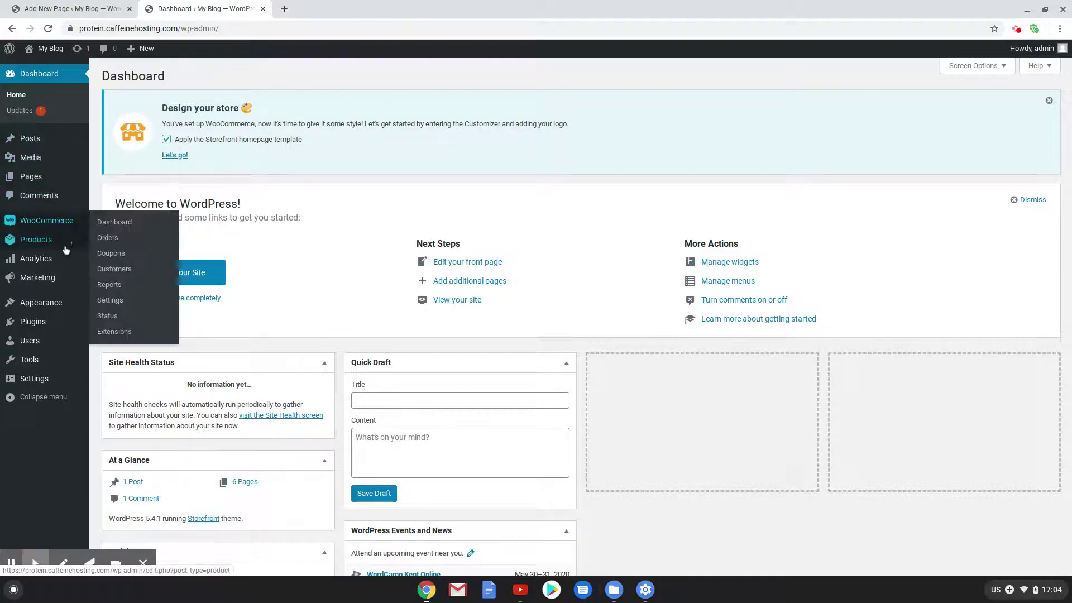
Under Products > Categories, open edit pages for Equipment, Protein and Shirt
mouse_move(49, 242)
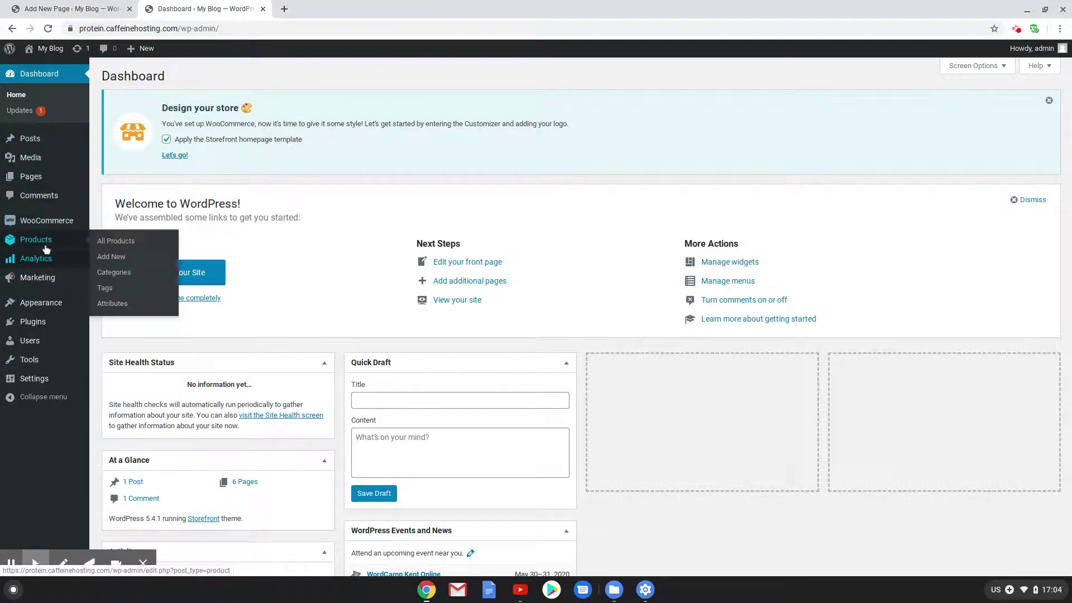
click(114, 273)
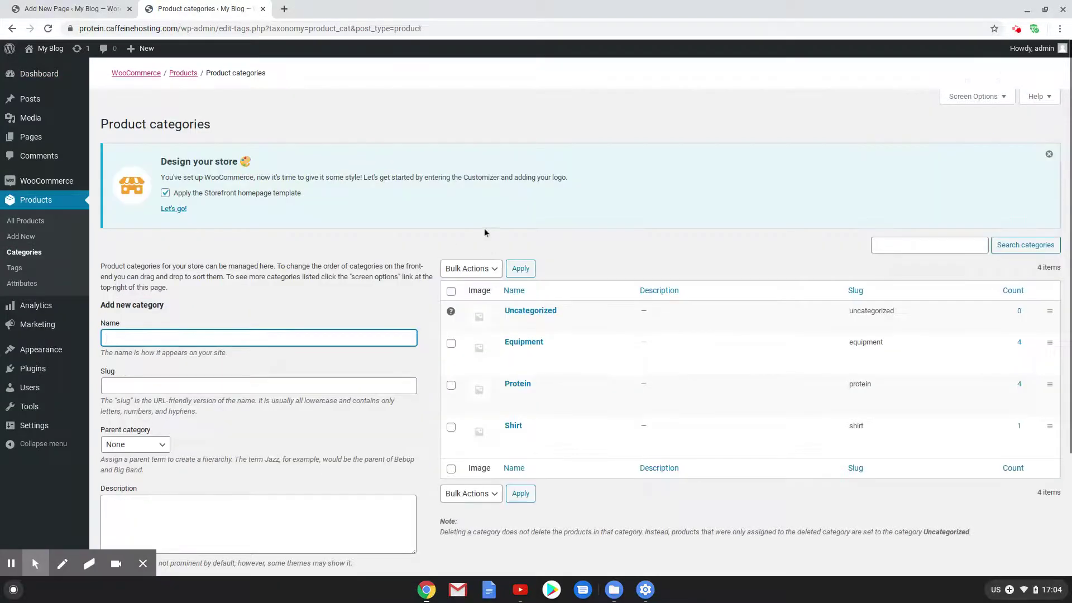
right_click(511, 356)
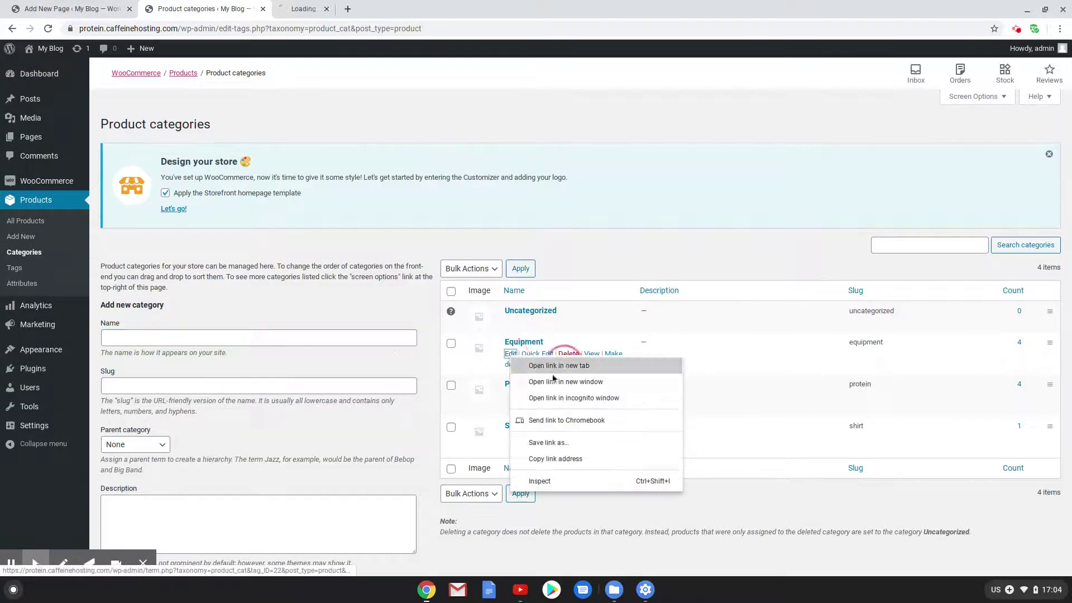
click(525, 364)
right_click(512, 397)
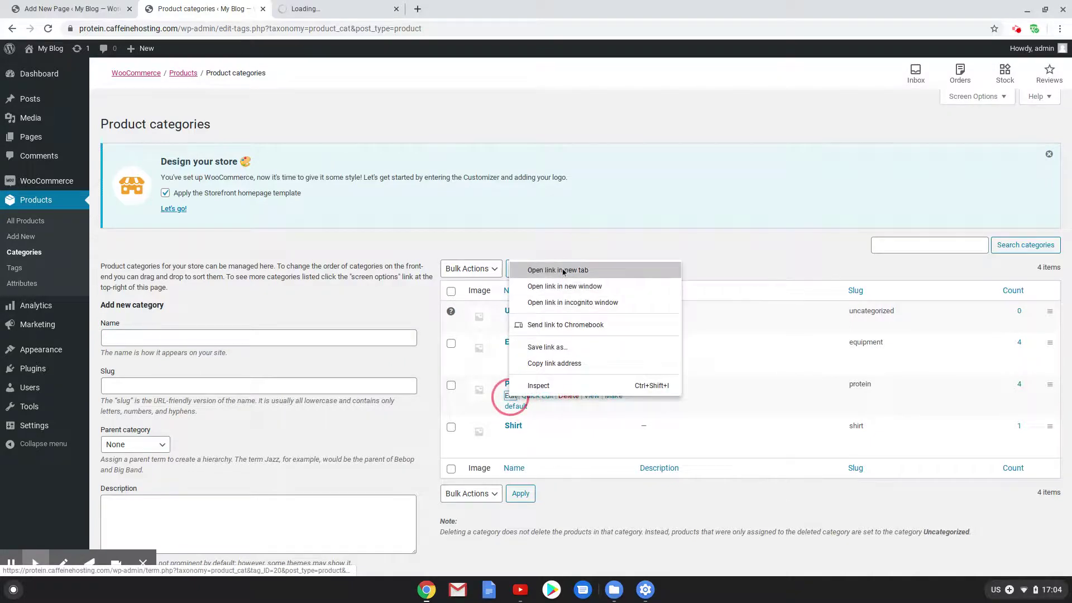
click(553, 269)
click(511, 437)
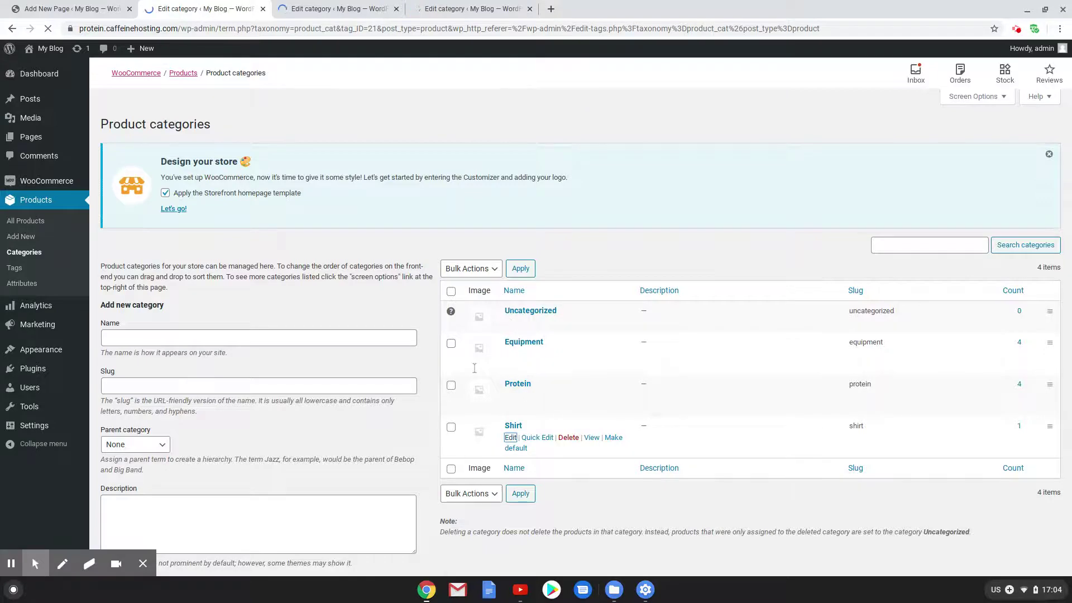
Set the forest T-shirt photo as the Shirt category's thumbnail and update the category
scroll(391, 458, down, 1)
click(307, 478)
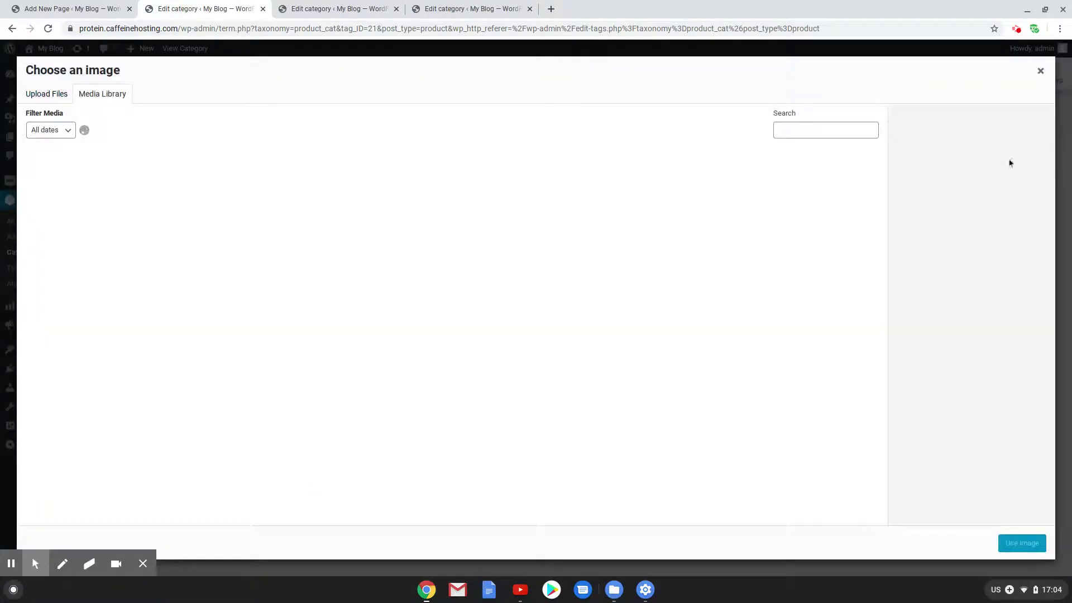
click(1041, 70)
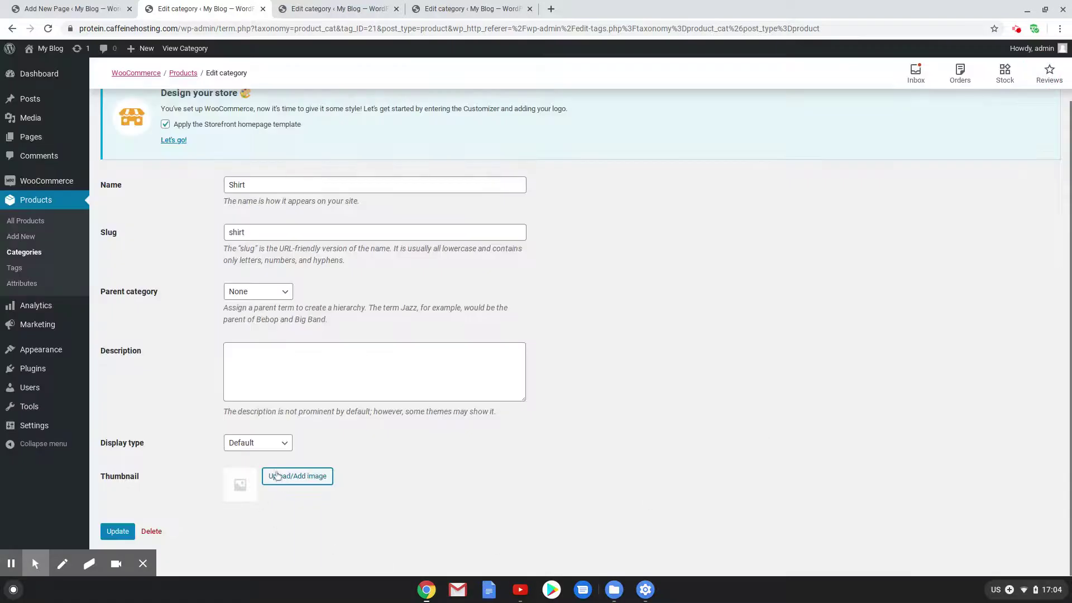
click(297, 476)
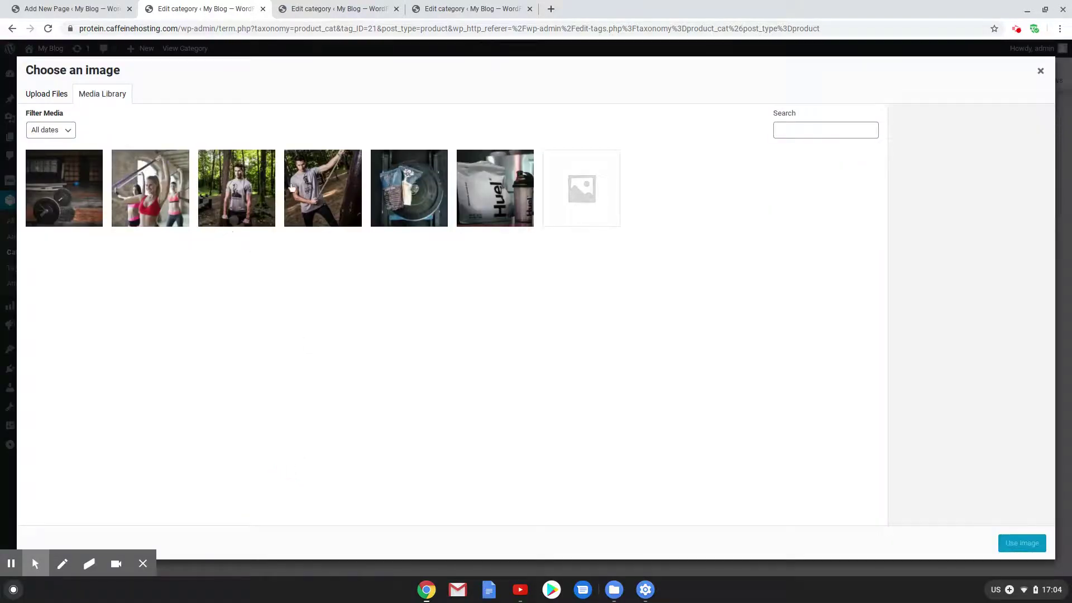
click(245, 189)
click(1038, 544)
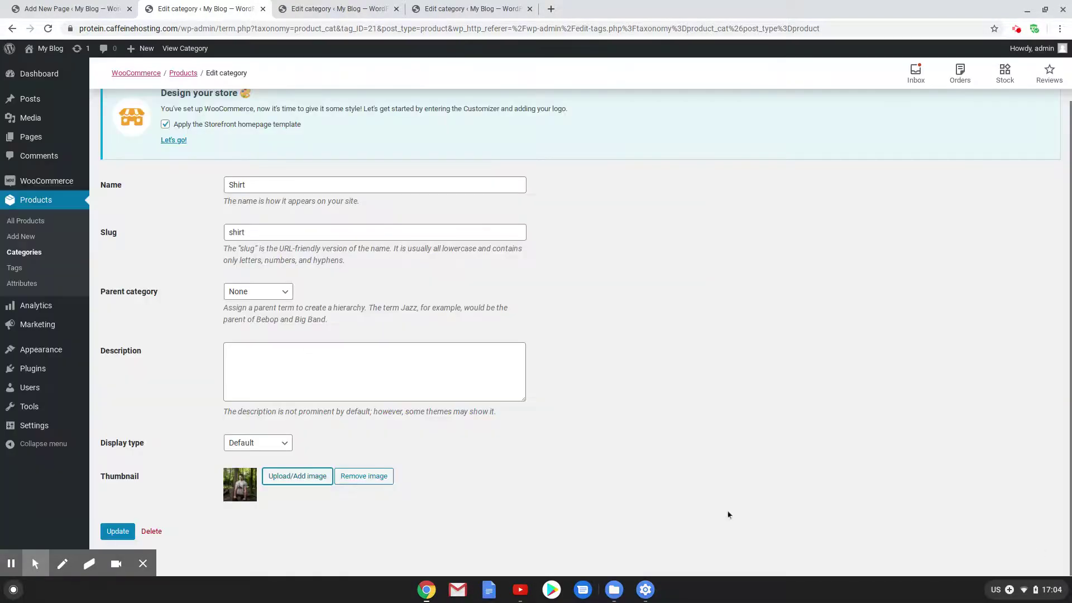
click(118, 532)
Upload the red-cup photo, use it as the Equipment category's thumbnail, and update it
click(329, 8)
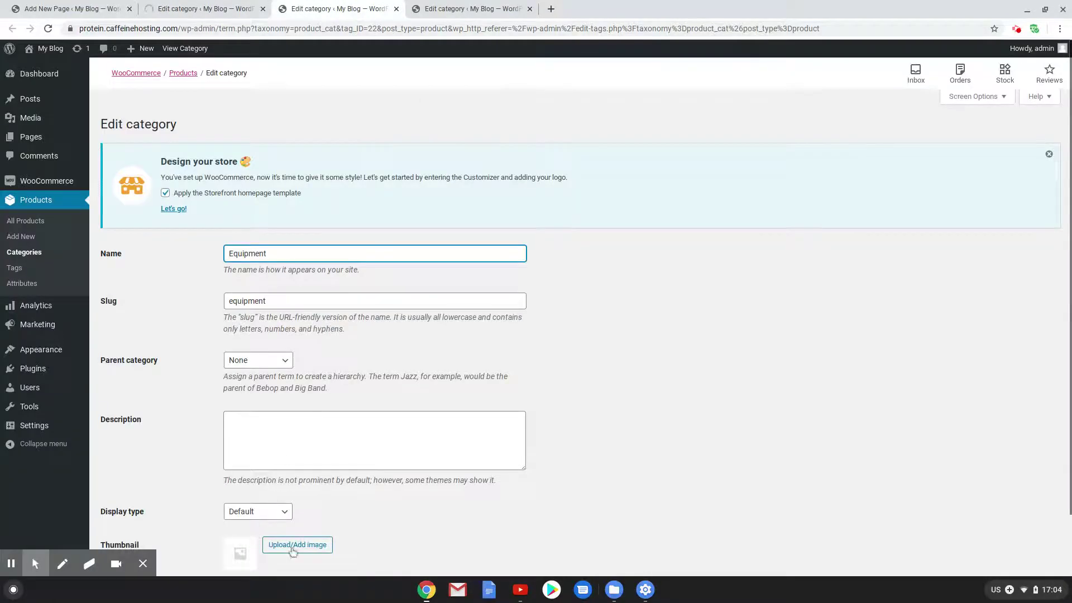
click(292, 550)
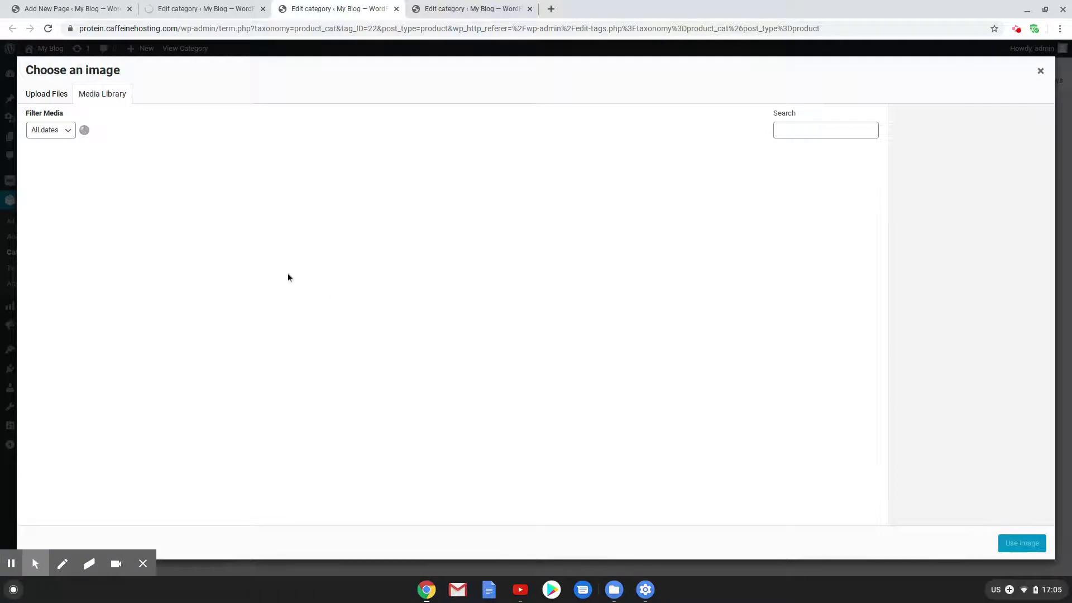
click(46, 94)
click(561, 304)
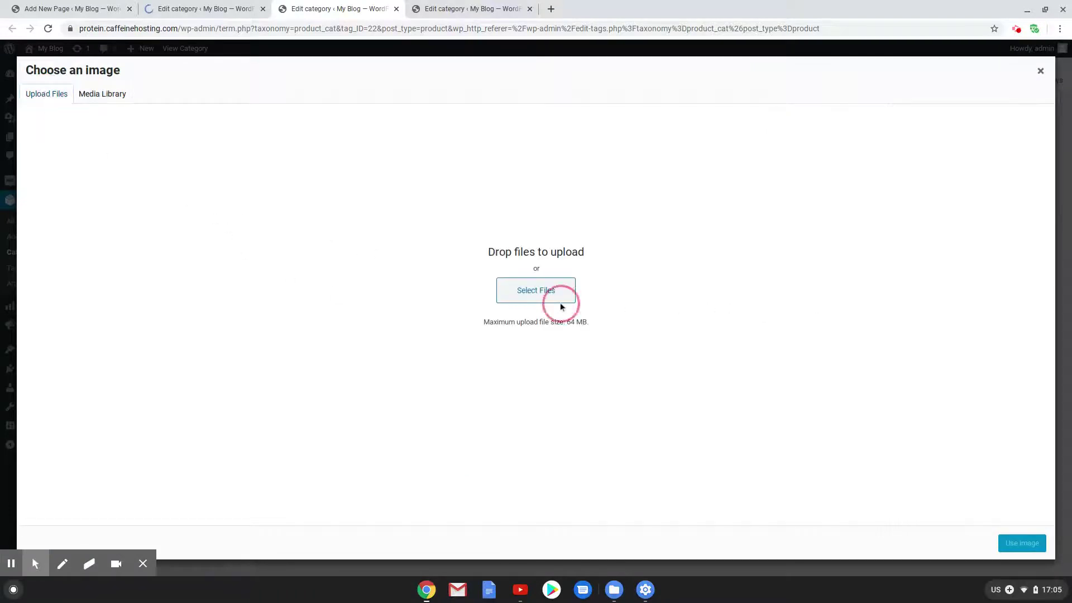
click(548, 286)
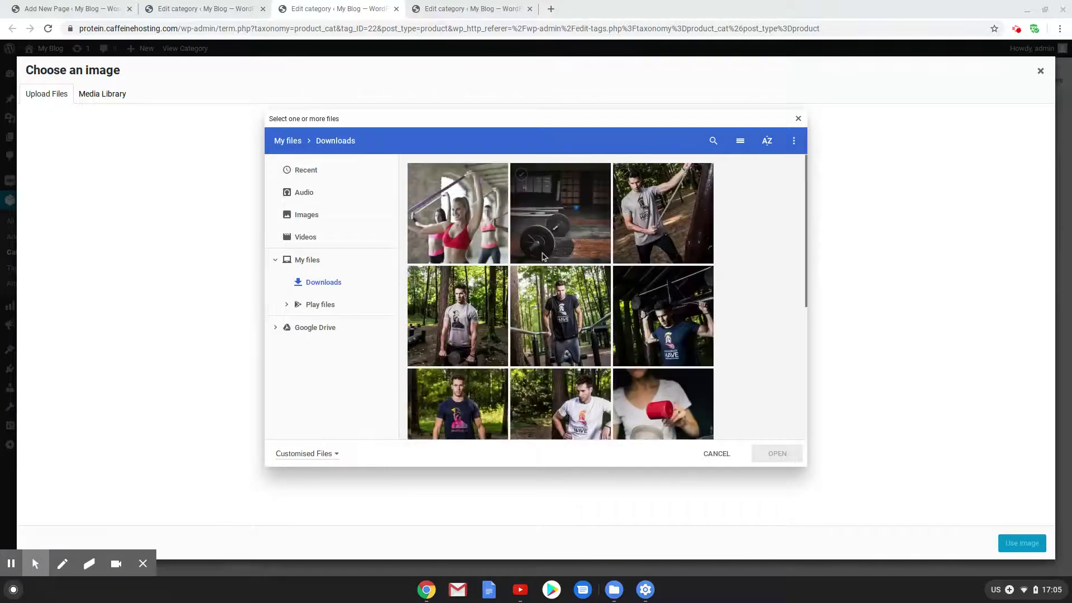
scroll(558, 254, down, 5)
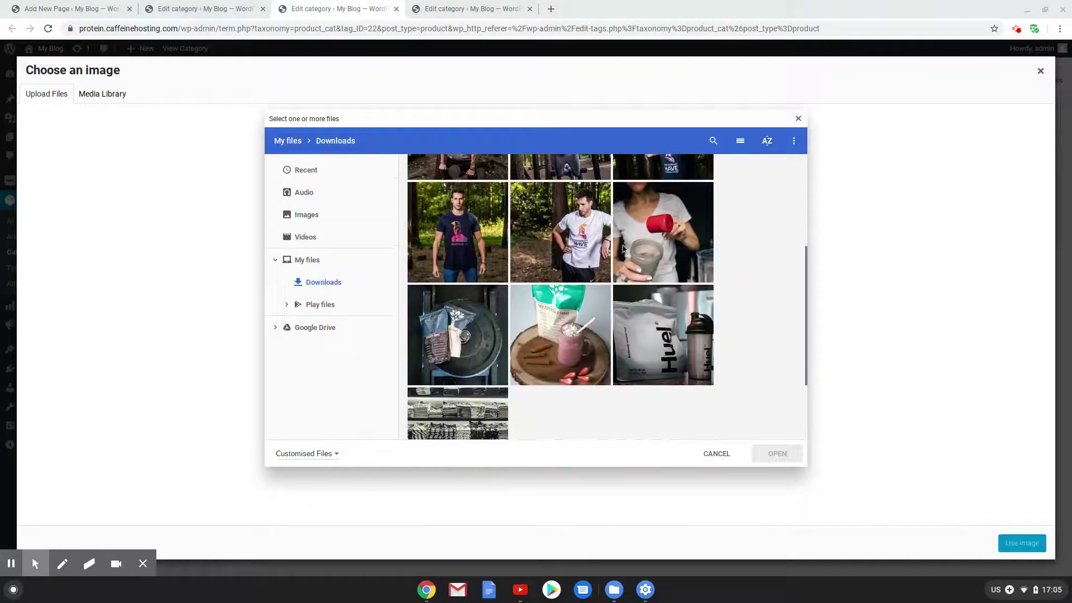
click(662, 254)
click(771, 455)
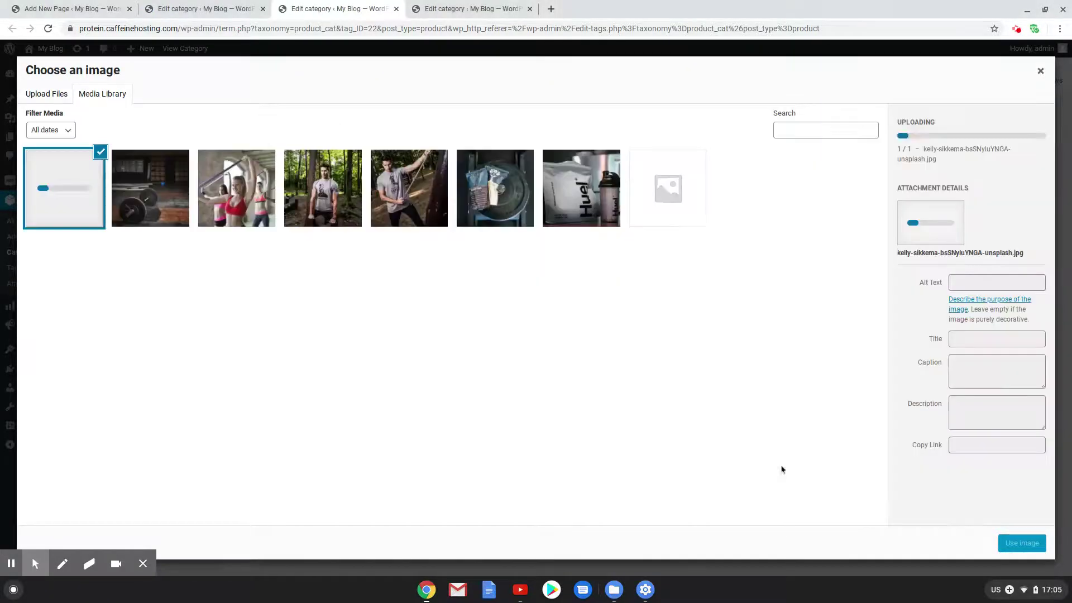
click(1021, 542)
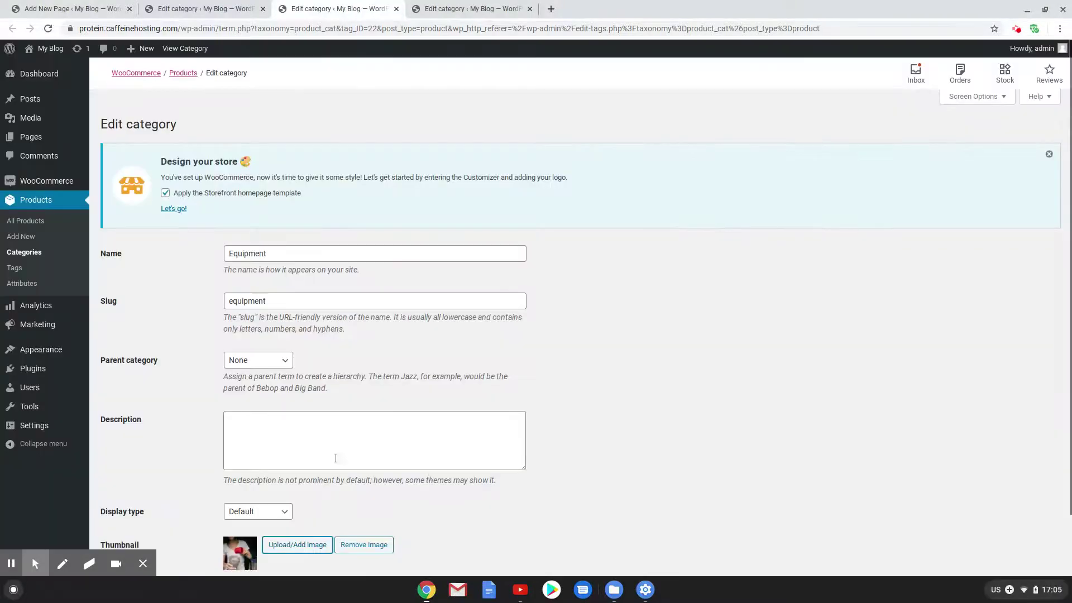
scroll(249, 522, down, 2)
click(106, 531)
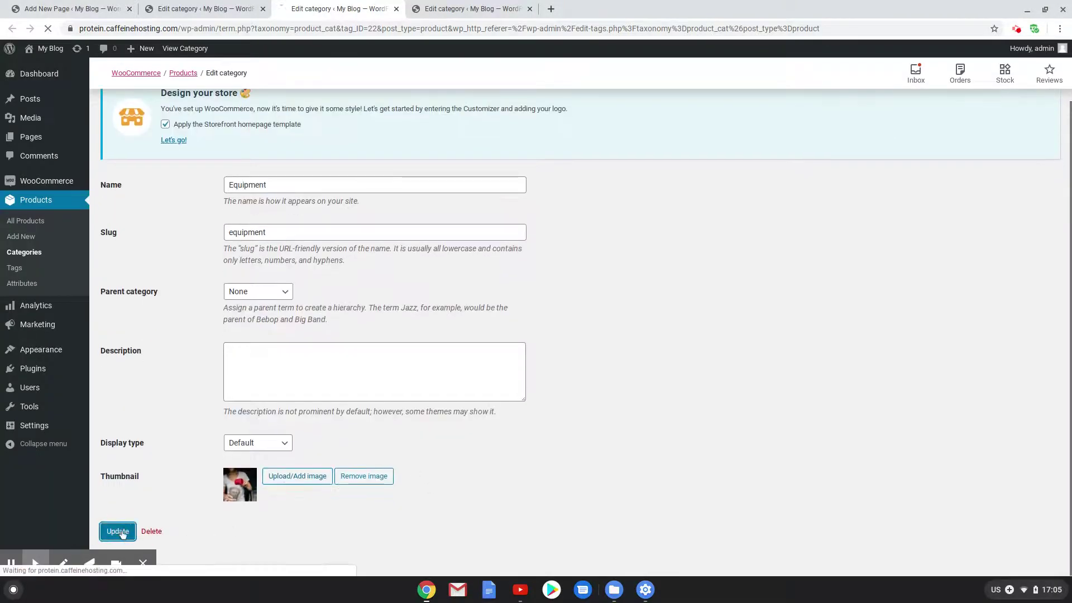
click(497, 8)
Upload the lyfe-fuel smoothie photo as Protein's thumbnail and update the category
scroll(416, 311, down, 2)
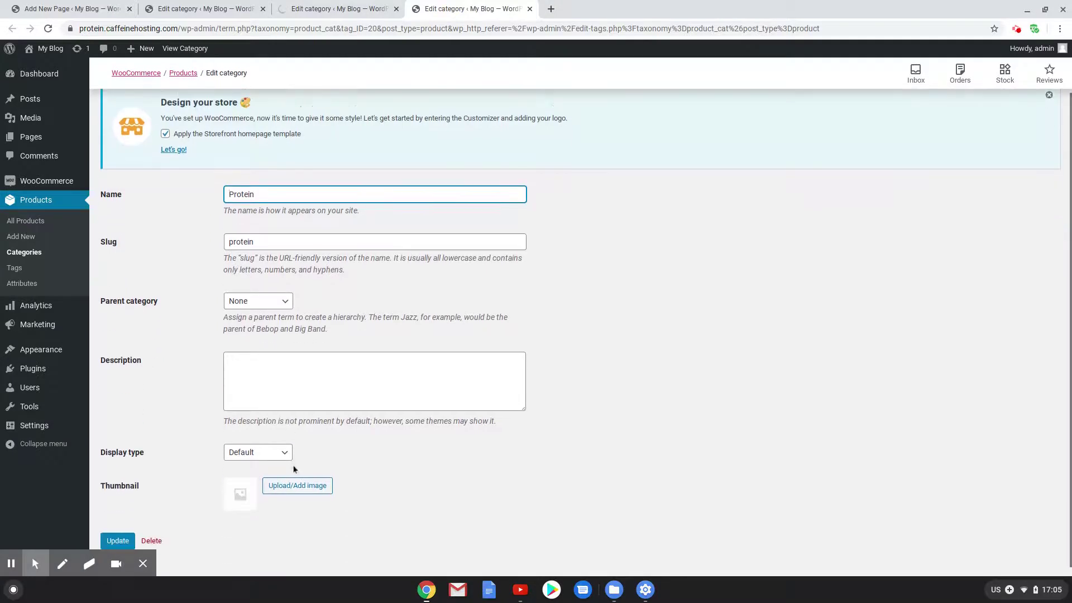
click(303, 480)
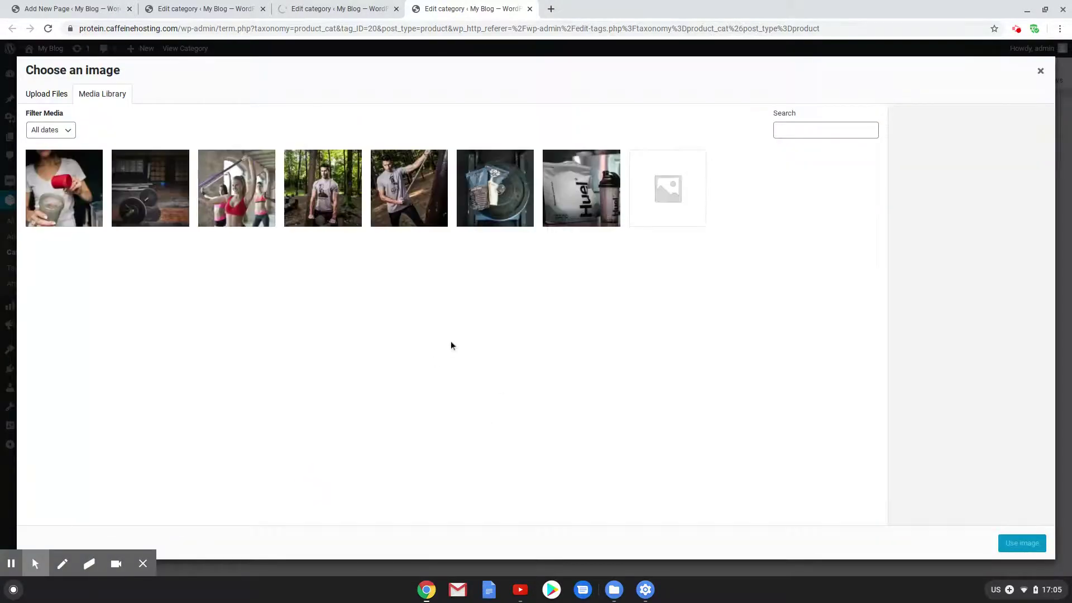
click(50, 95)
click(535, 290)
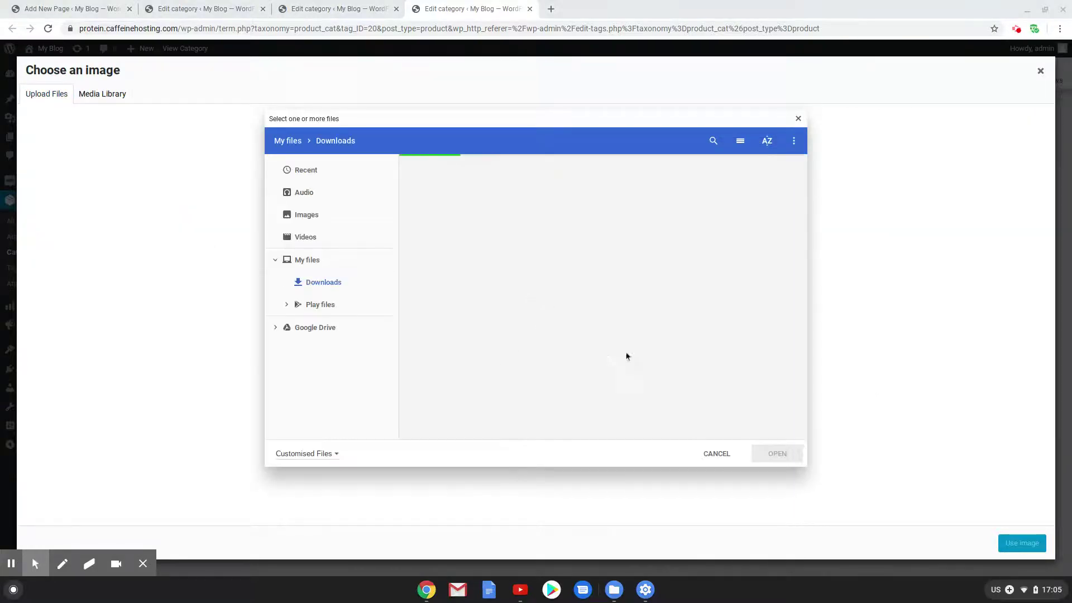
scroll(716, 292, down, 5)
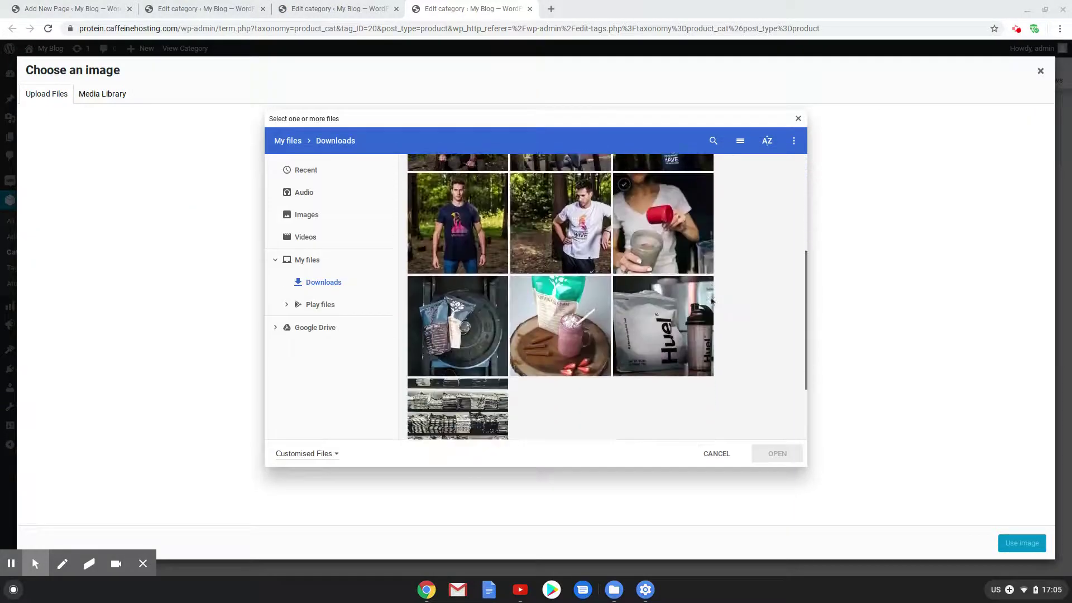
click(575, 303)
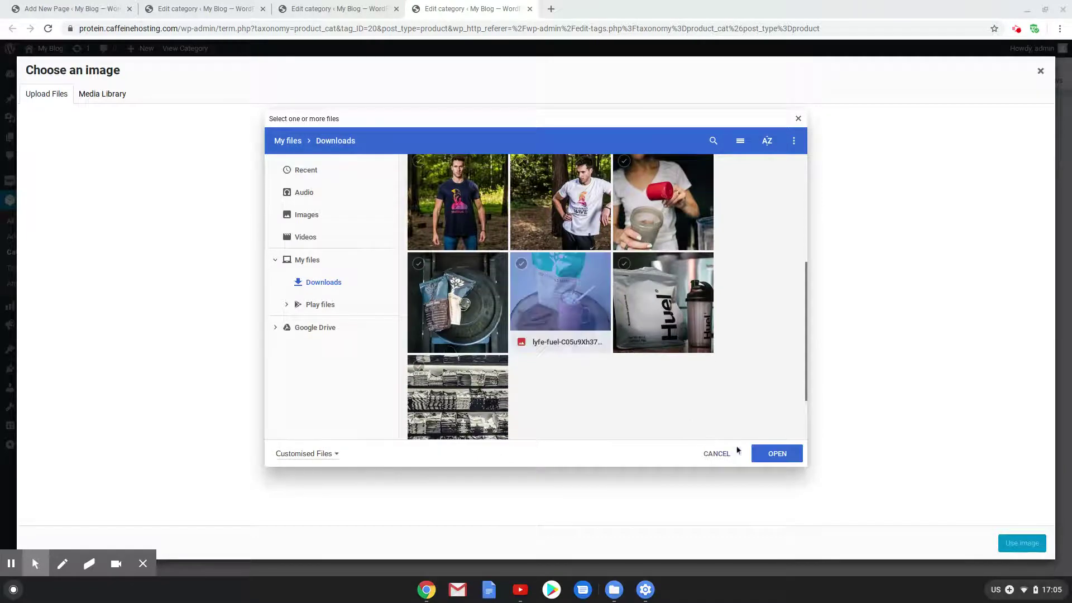
click(763, 455)
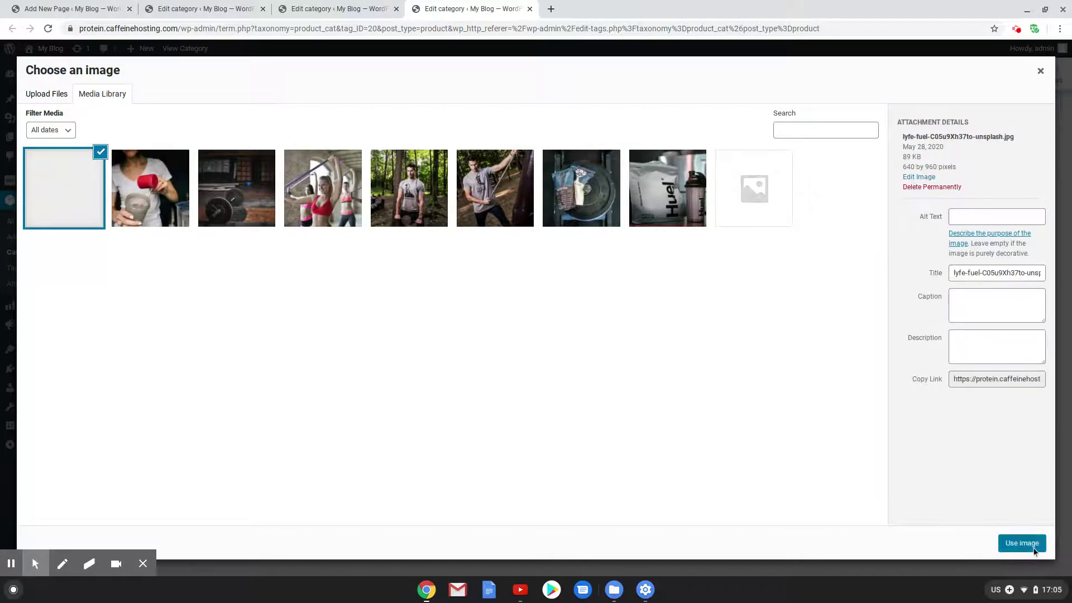
click(1025, 544)
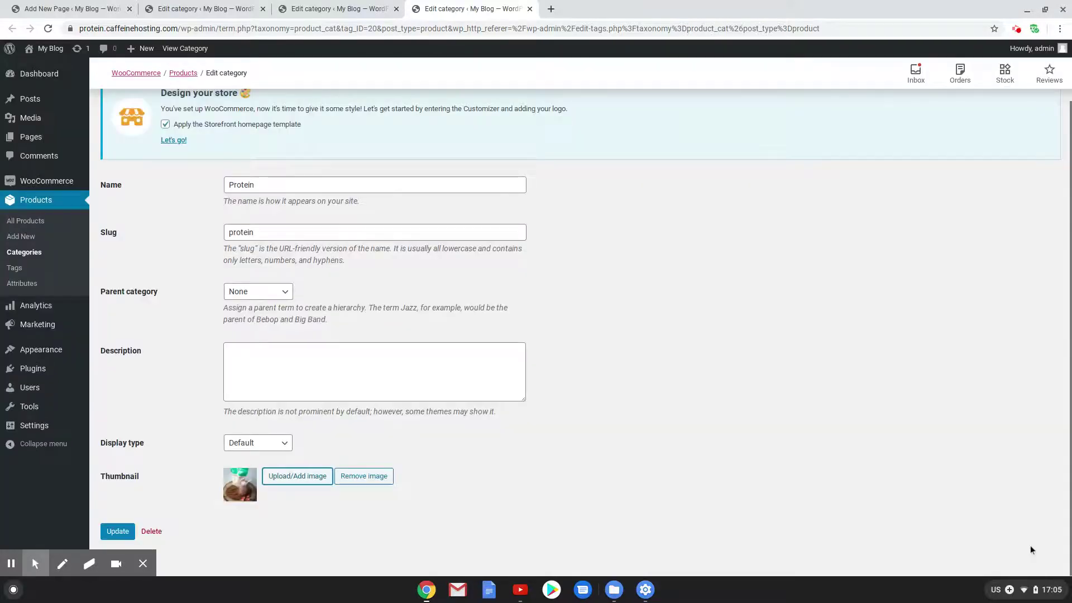
click(120, 531)
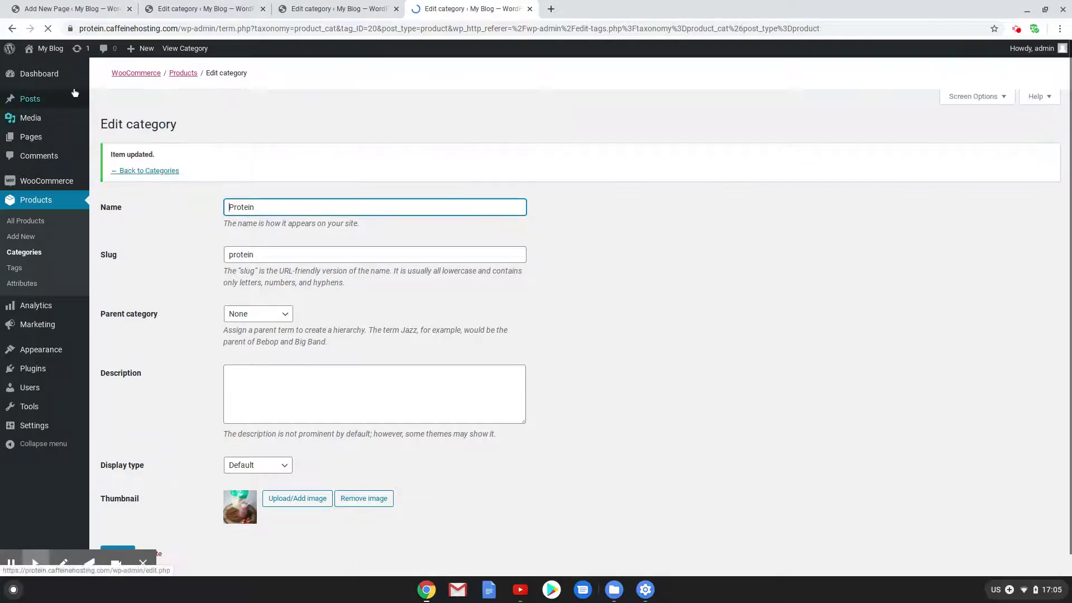
click(263, 9)
Check the homepage's category photos and the Shirt category page, then return to the page editor
click(262, 9)
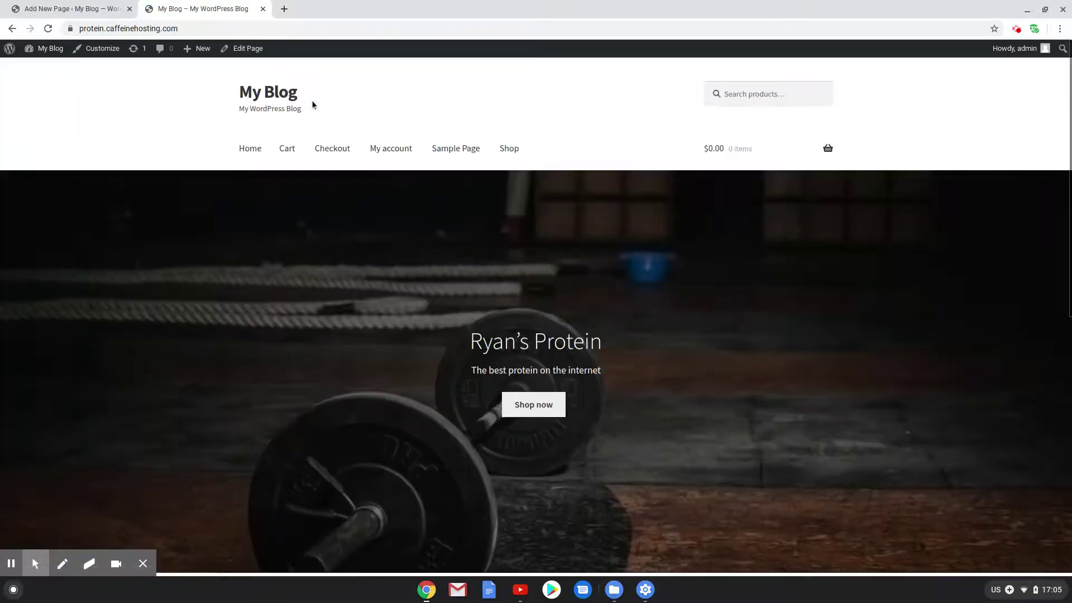
scroll(357, 211, down, 8)
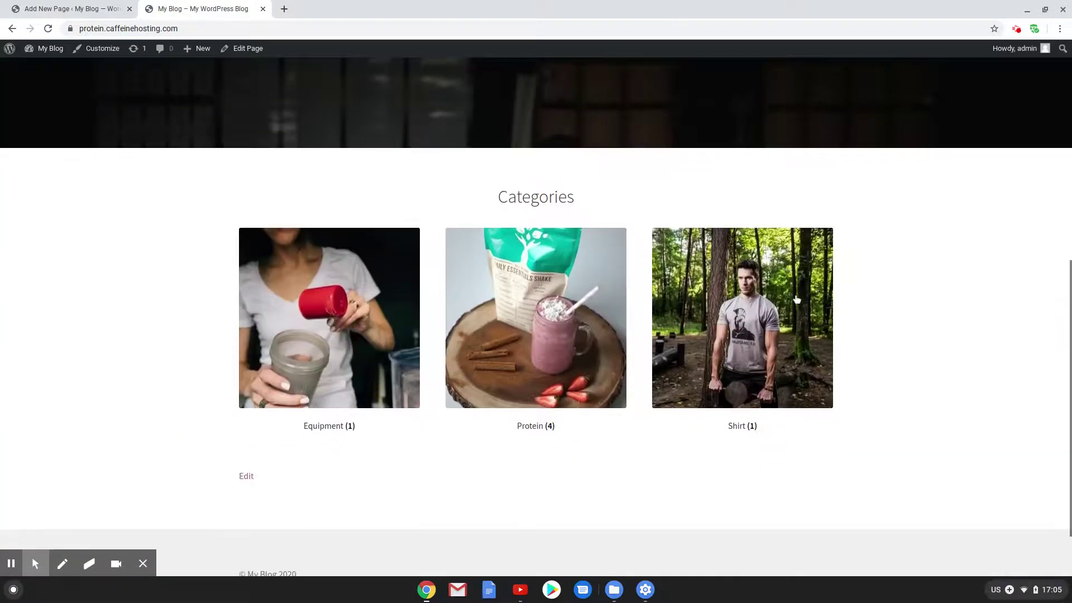
scroll(788, 318, down, 2)
scroll(782, 335, up, 3)
click(775, 350)
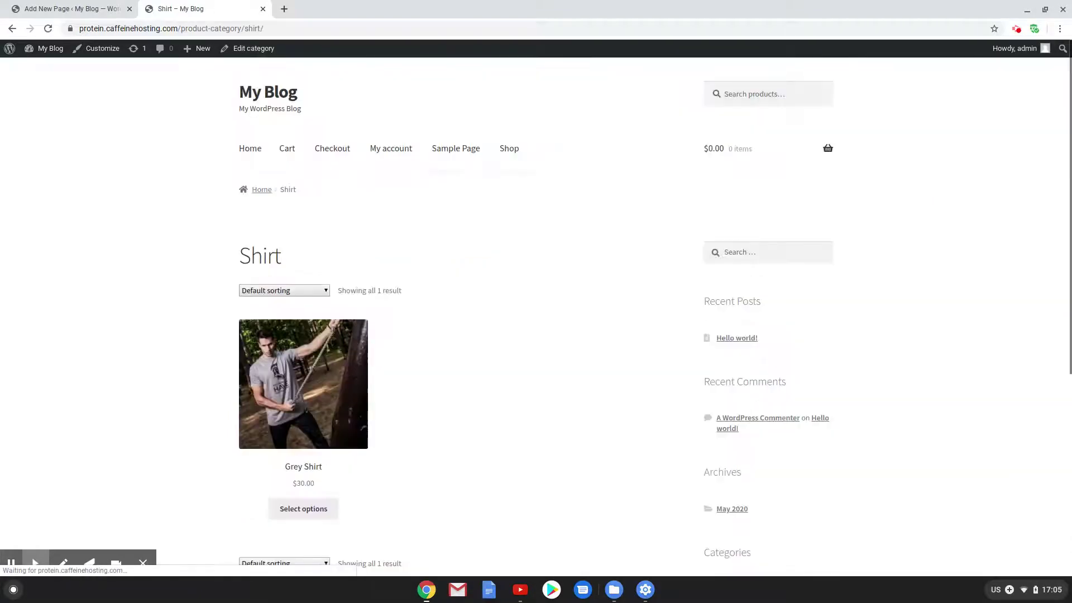
click(265, 95)
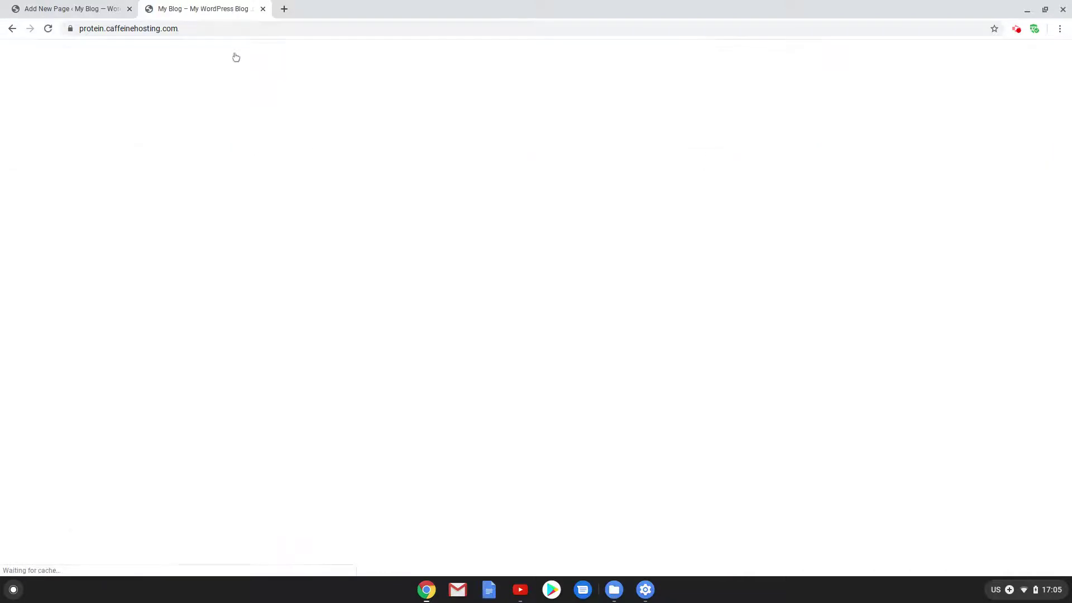
click(33, 6)
Add a centered 'Sales' heading below the categories shortcode
scroll(670, 447, down, 1)
click(741, 385)
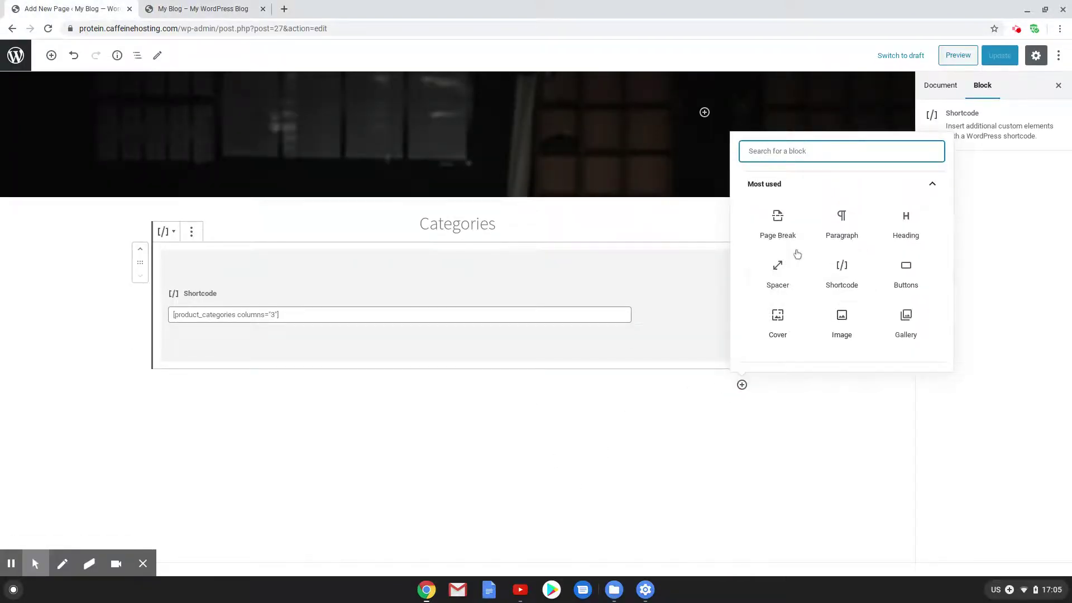
click(905, 226)
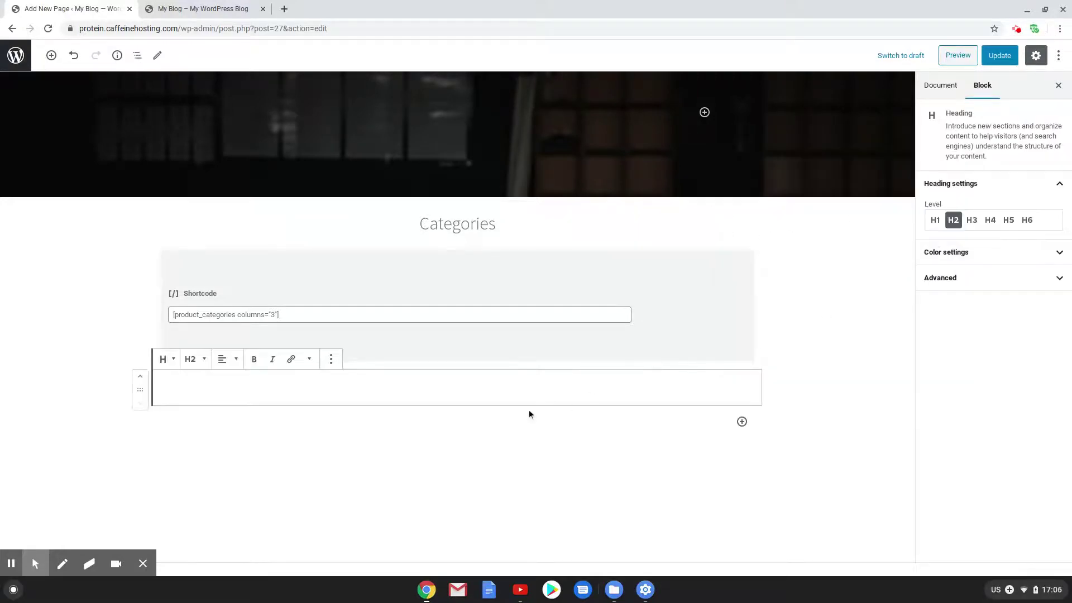
text(Sales)
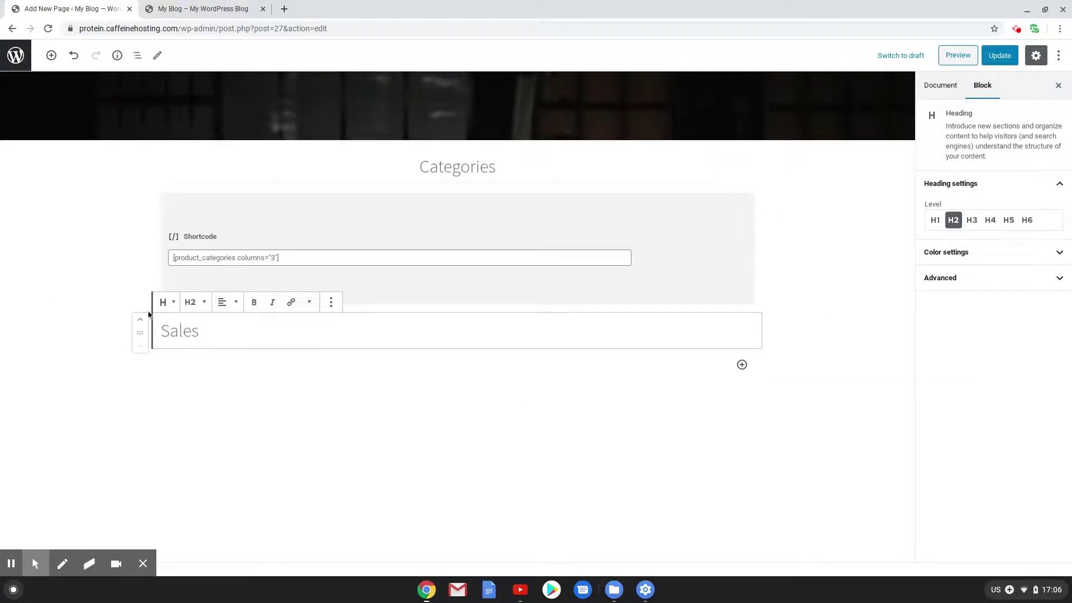
click(222, 302)
click(222, 250)
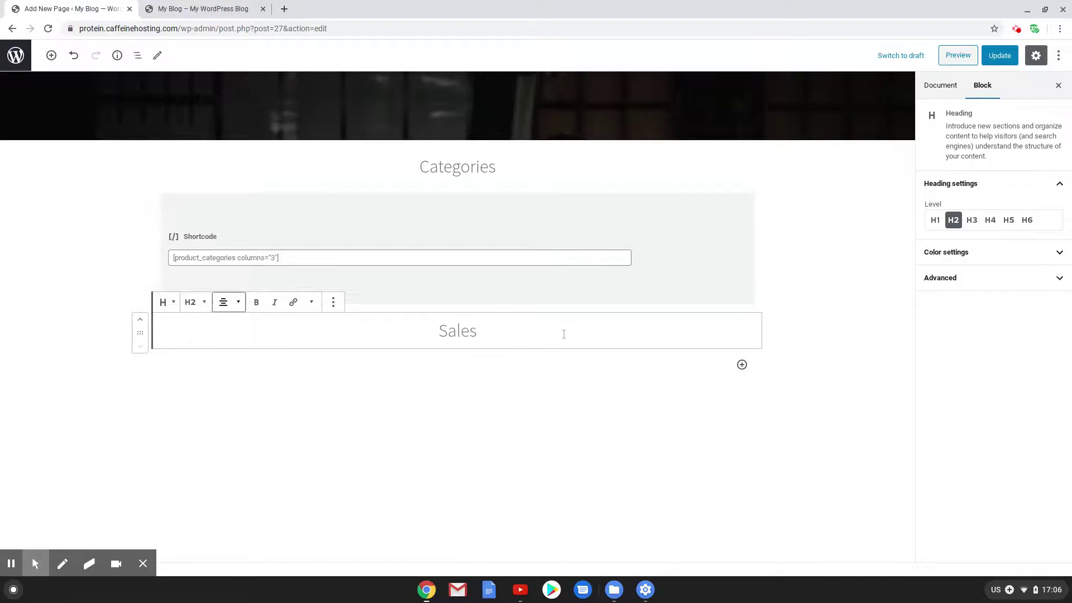
Insert a WooCommerce On Sale Products block beneath it, set to 2 columns
key(Return)
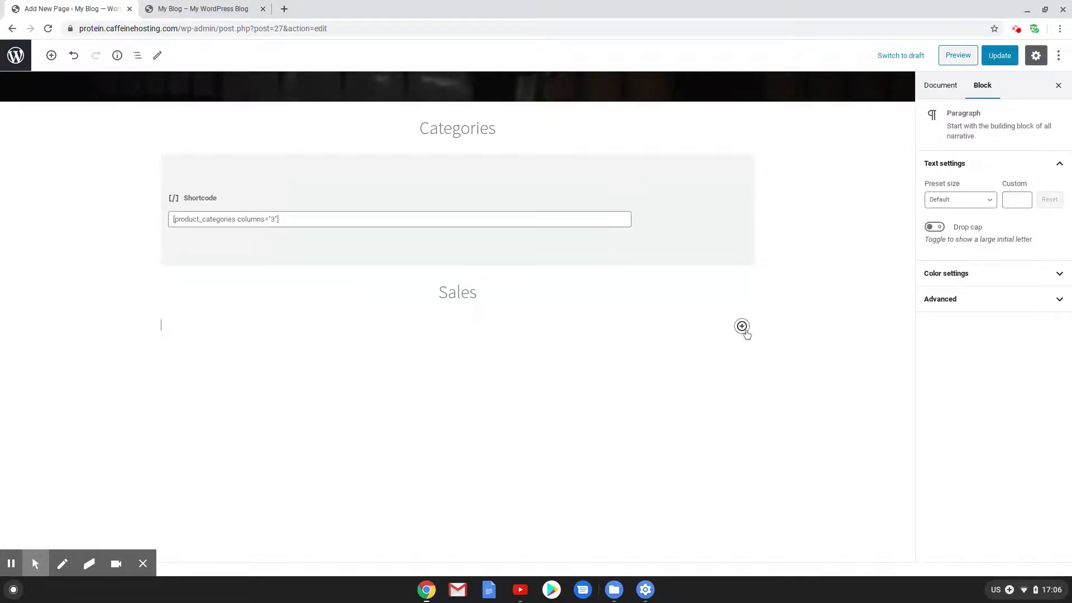
click(742, 326)
scroll(804, 279, down, 5)
click(807, 291)
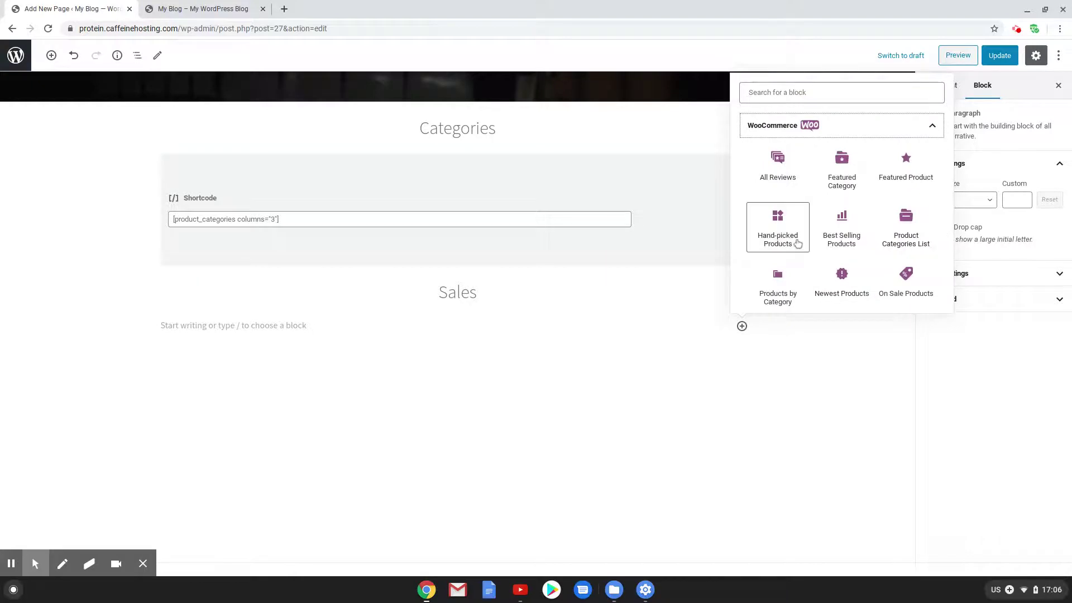
click(904, 279)
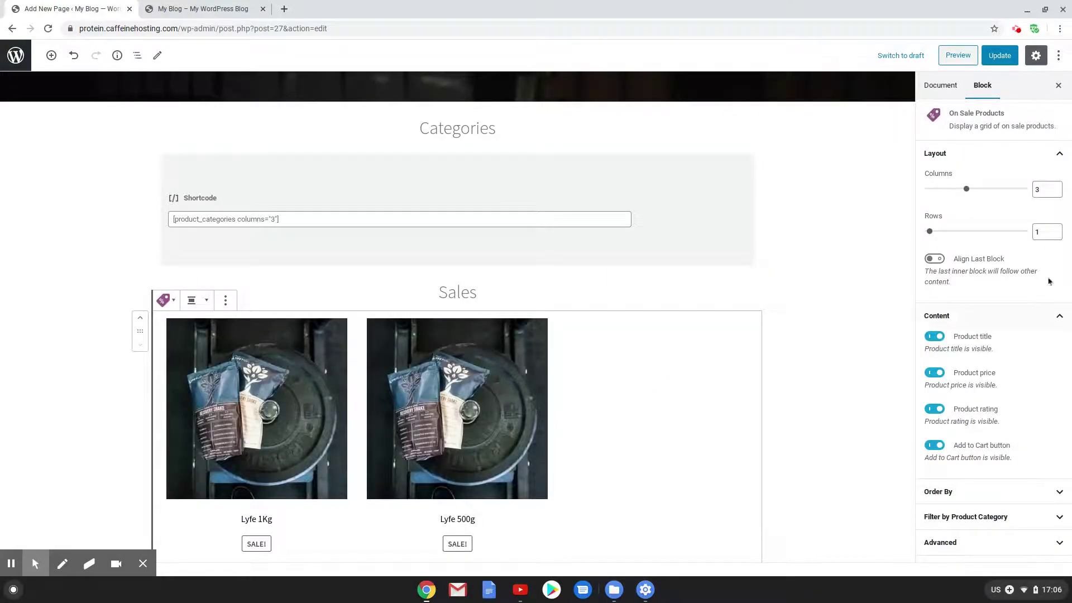
click(1056, 192)
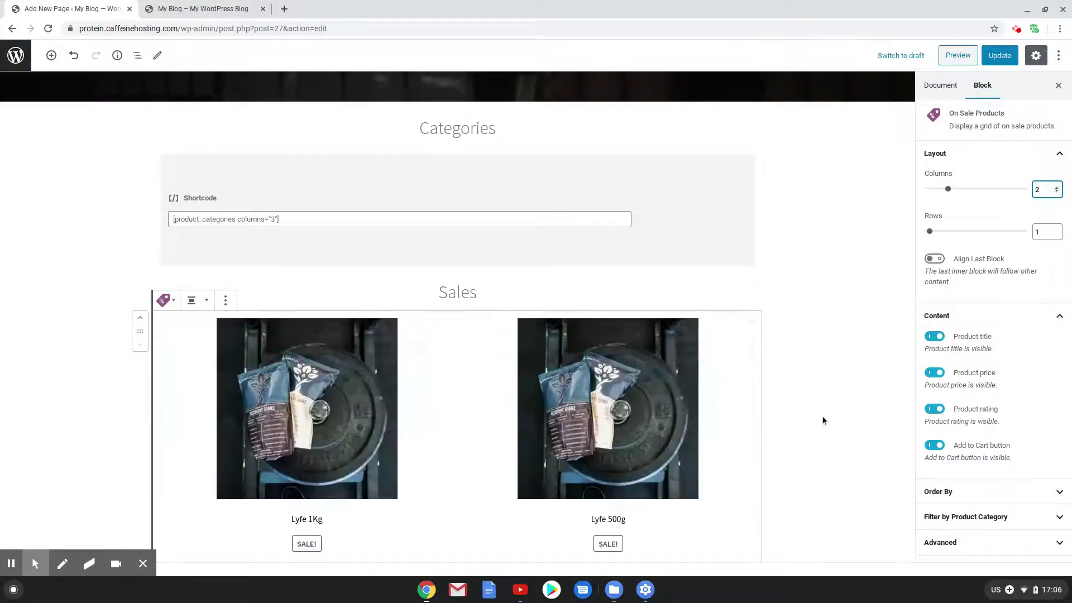
scroll(783, 471, down, 3)
click(742, 487)
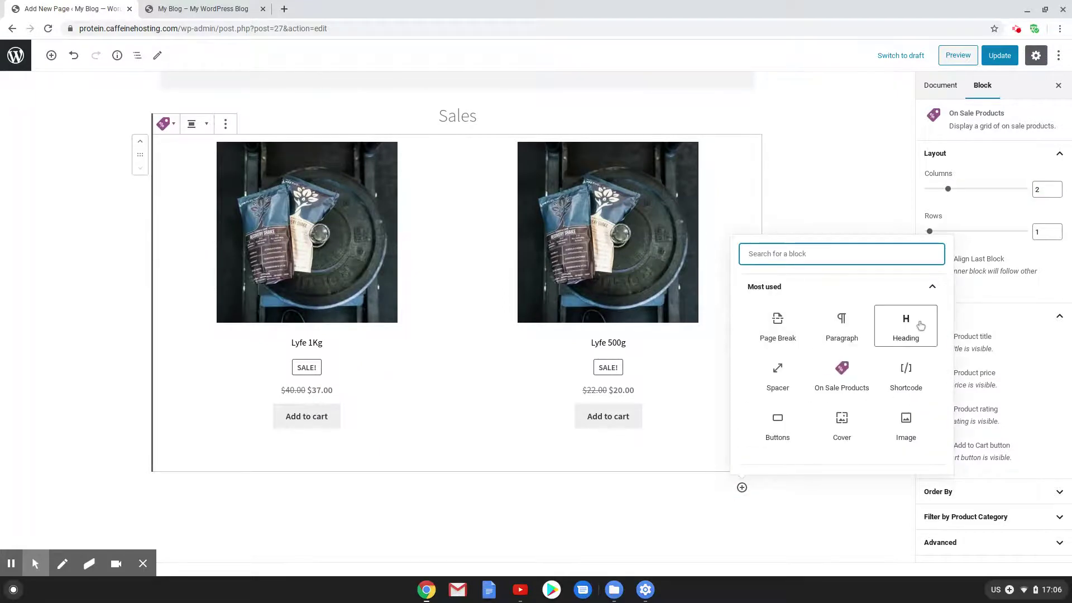
Add a 'Protein' heading below the sale products, center it, and start a new block underneath
click(910, 321)
scroll(418, 470, down, 2)
scroll(417, 470, down, 2)
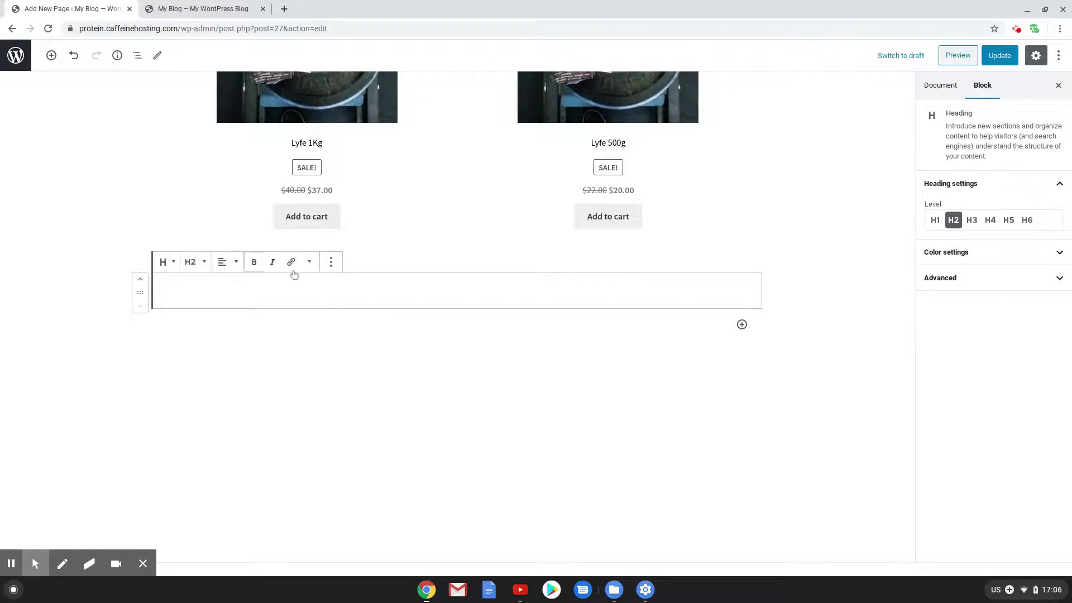
text(Preotein)
click(223, 262)
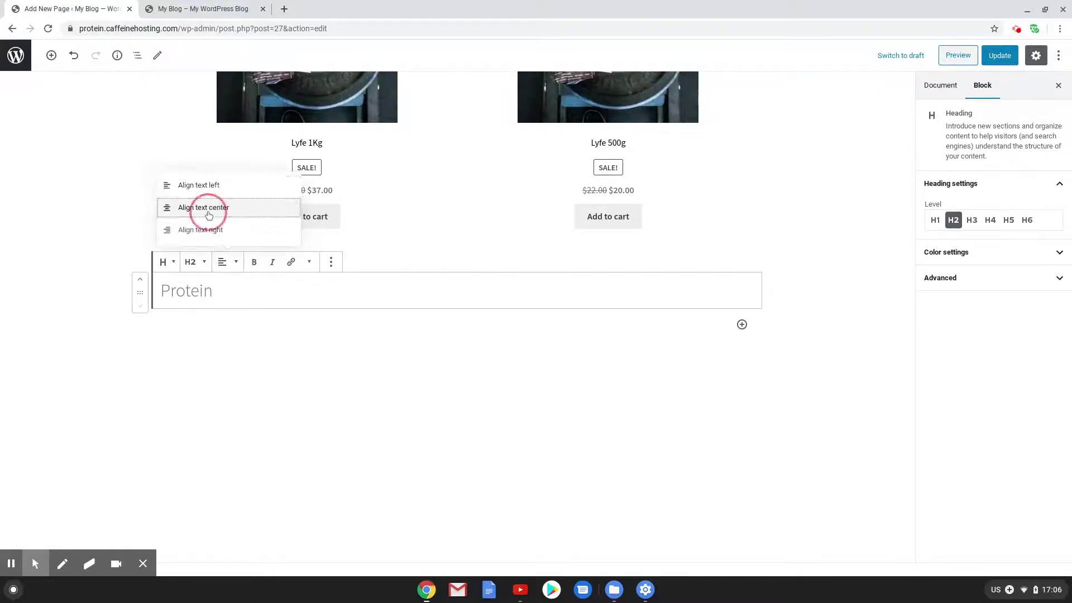
click(191, 207)
click(593, 299)
key(Return)
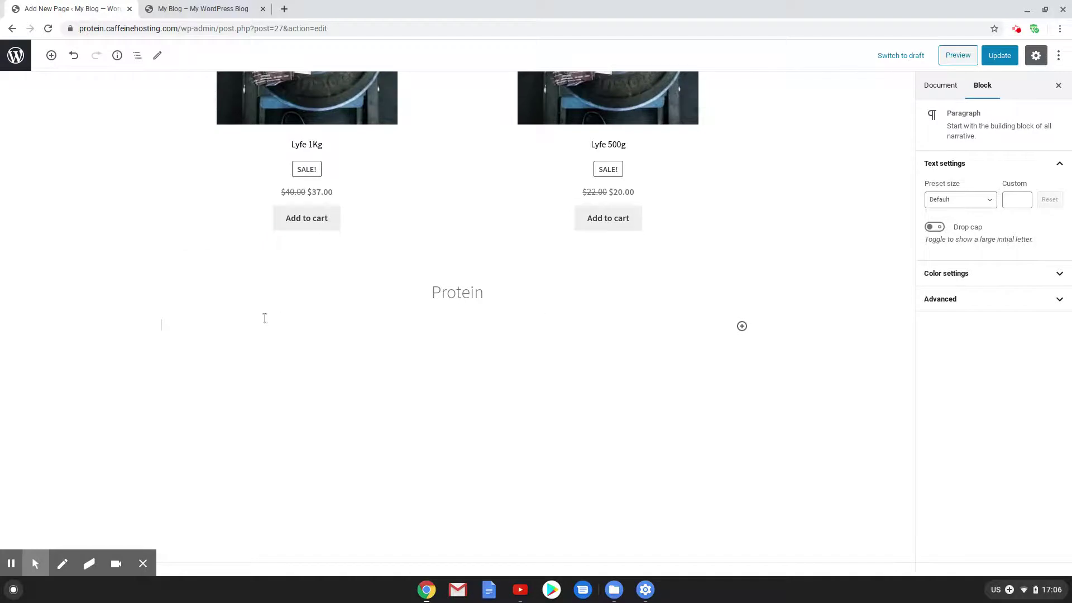
click(742, 326)
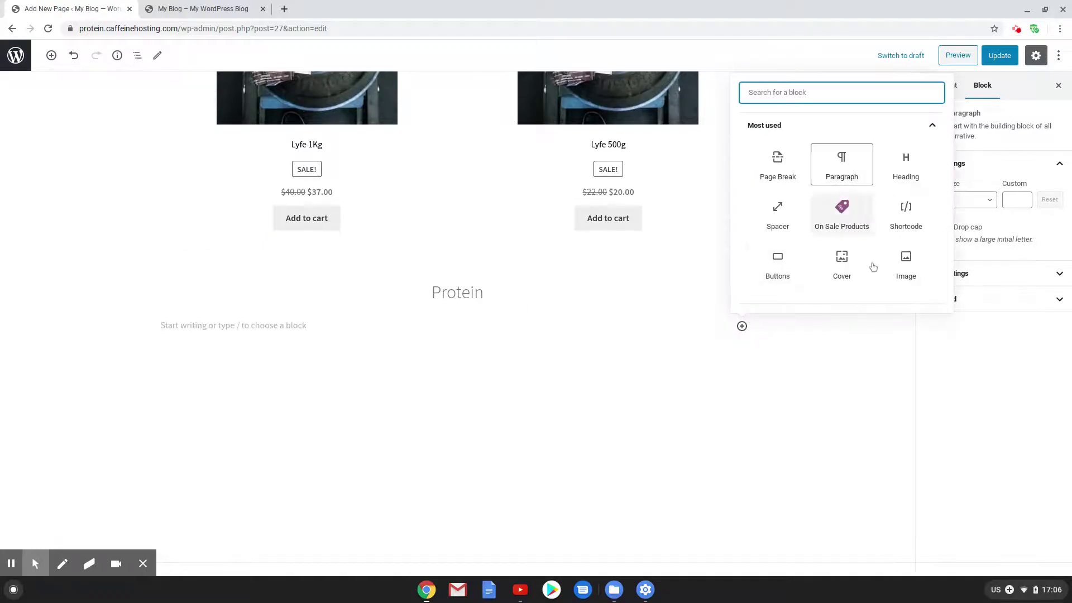
Insert a 4-column Products by Category grid for Protein, then update the page
scroll(877, 262, down, 3)
click(849, 291)
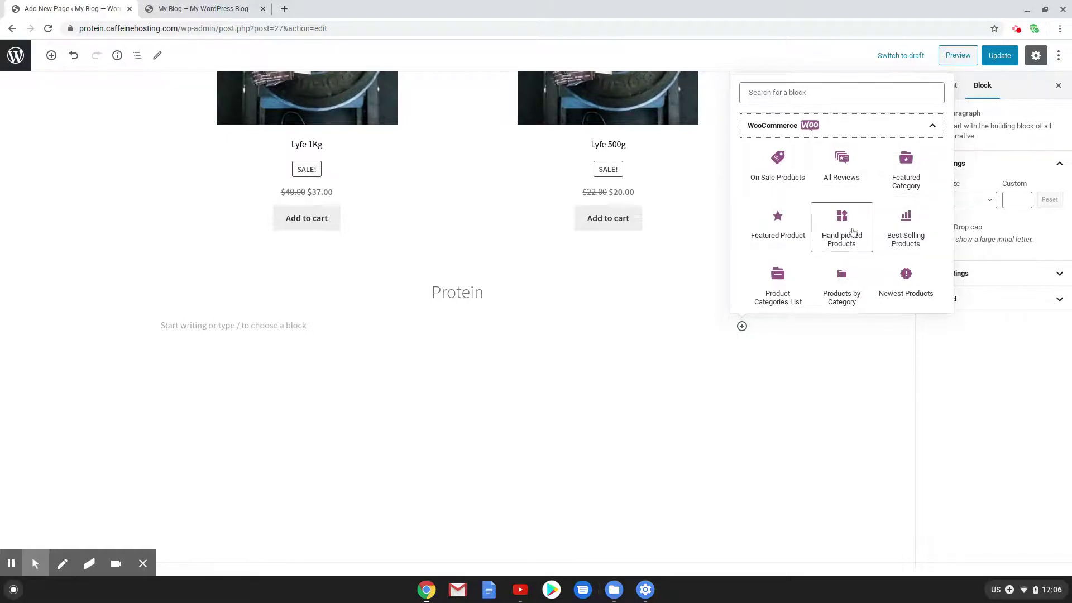
scroll(851, 232, down, 1)
click(853, 267)
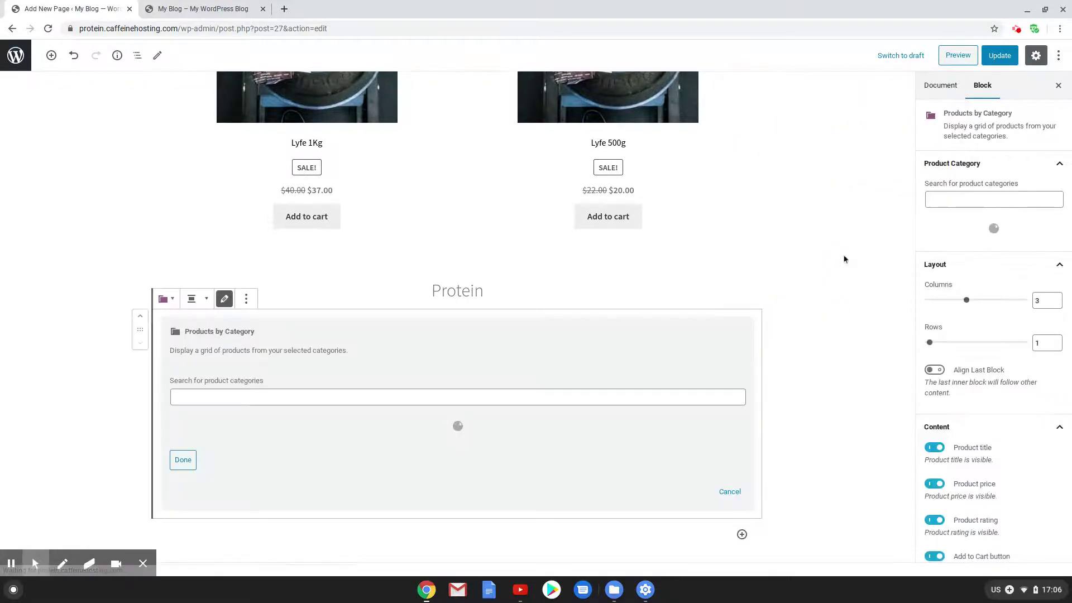
click(256, 399)
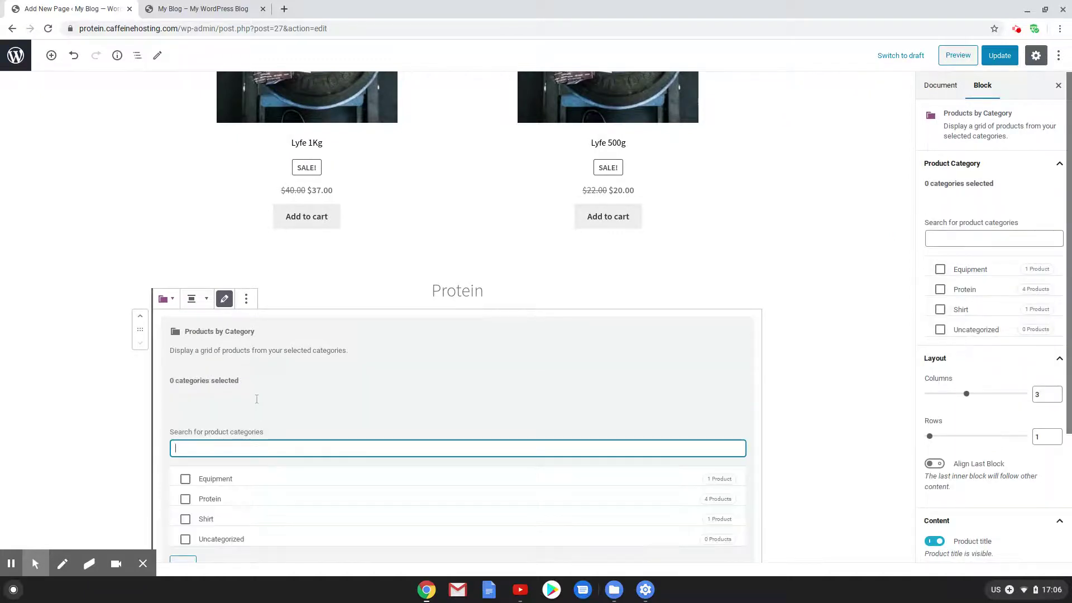
click(185, 498)
scroll(438, 506, down, 5)
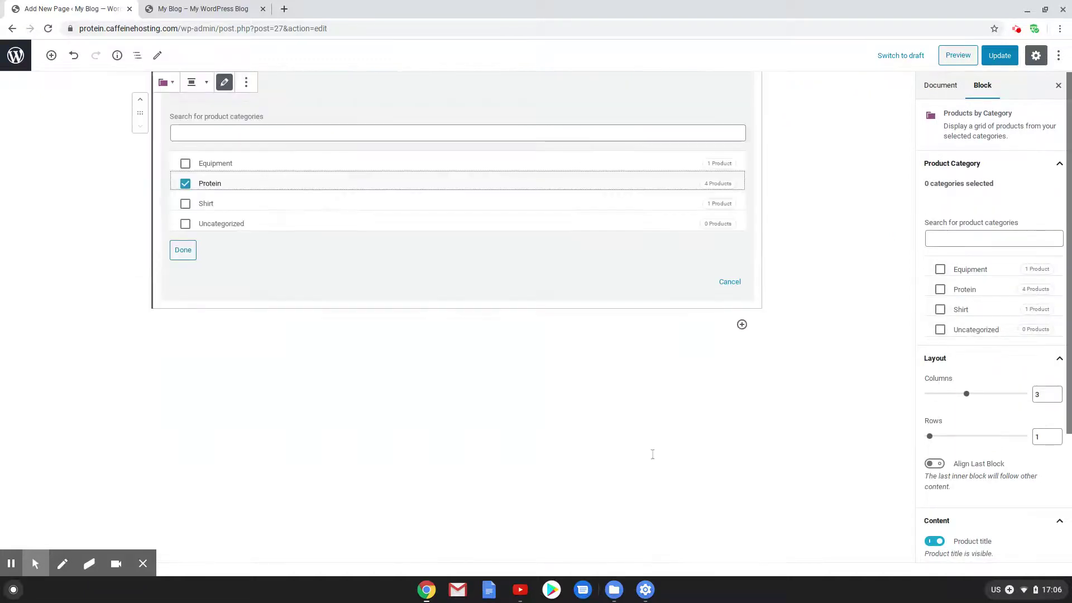
click(183, 251)
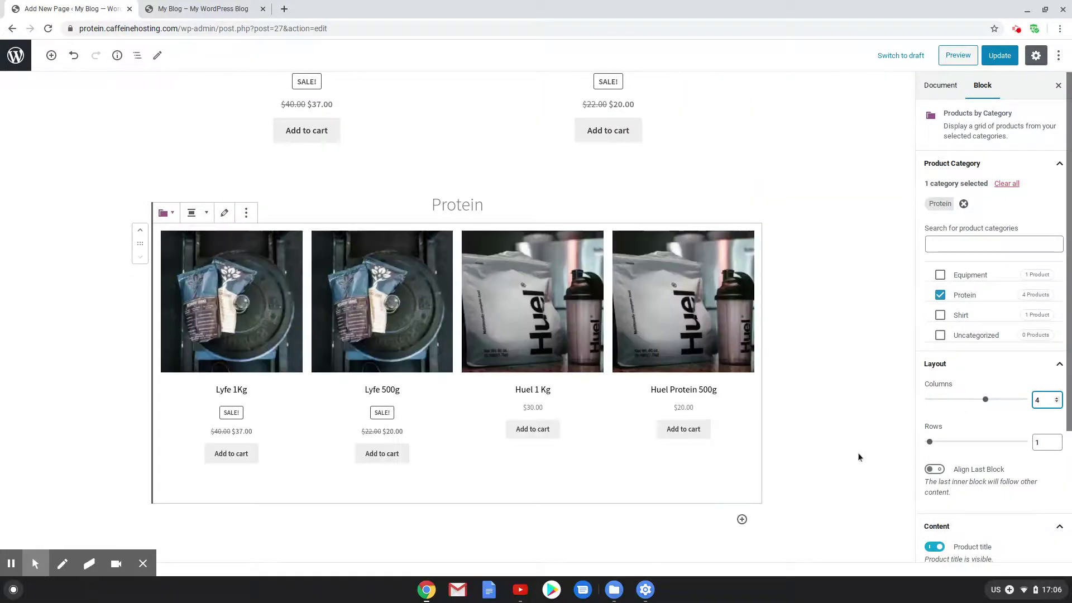
scroll(840, 399, down, 3)
scroll(840, 399, up, 2)
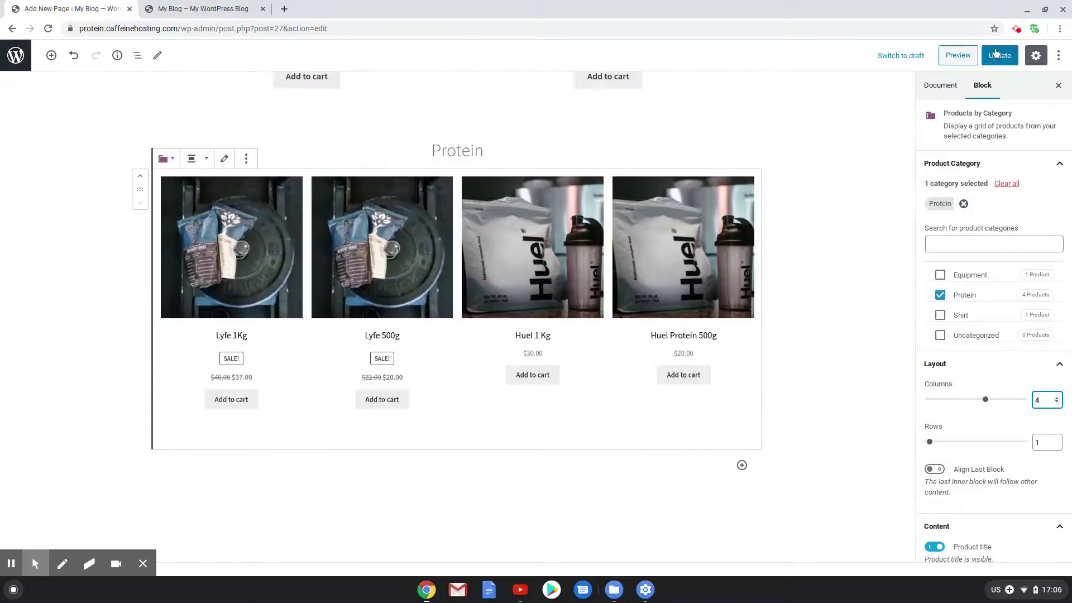
click(1000, 55)
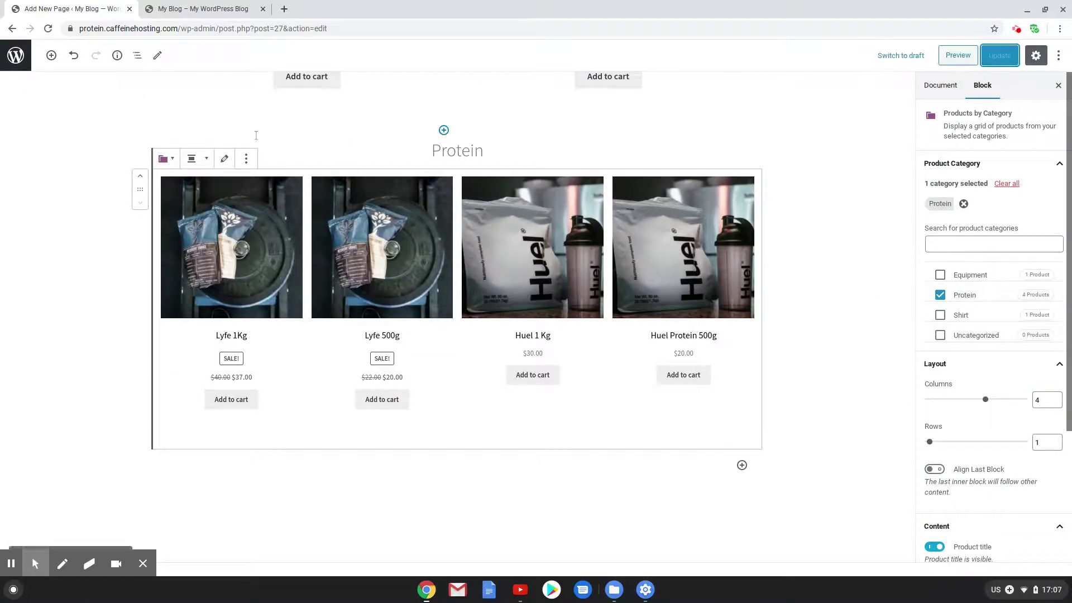
click(189, 7)
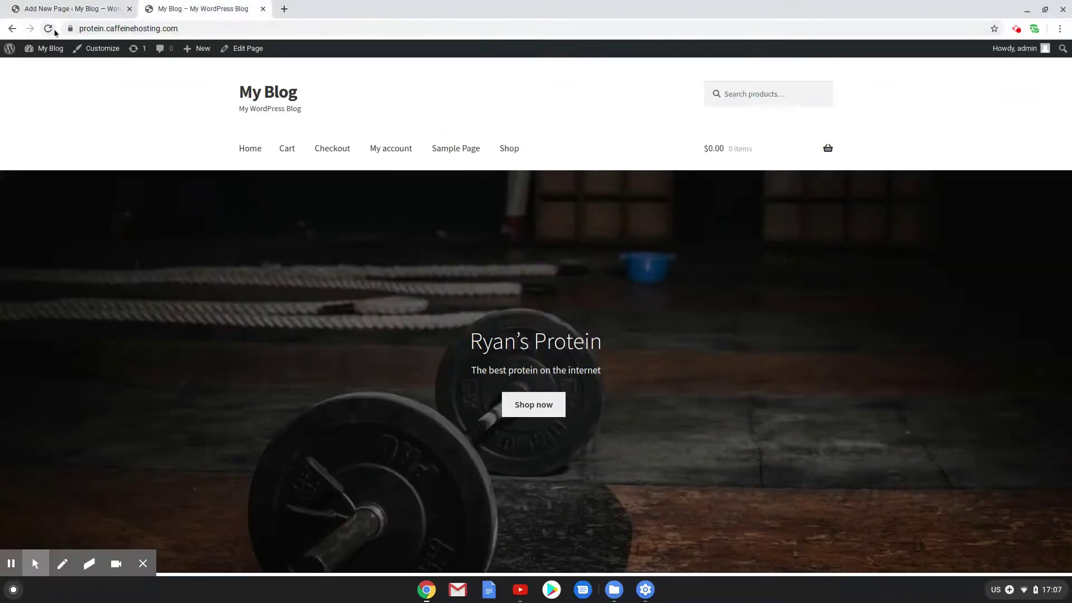
click(52, 45)
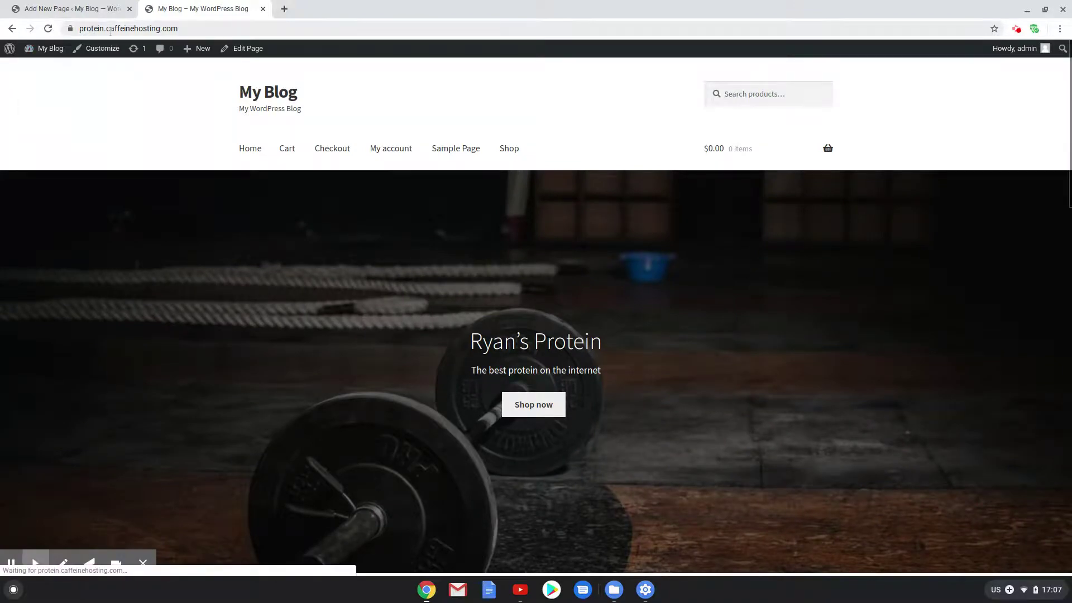
scroll(426, 352, down, 15)
scroll(424, 349, up, 9)
scroll(426, 350, up, 8)
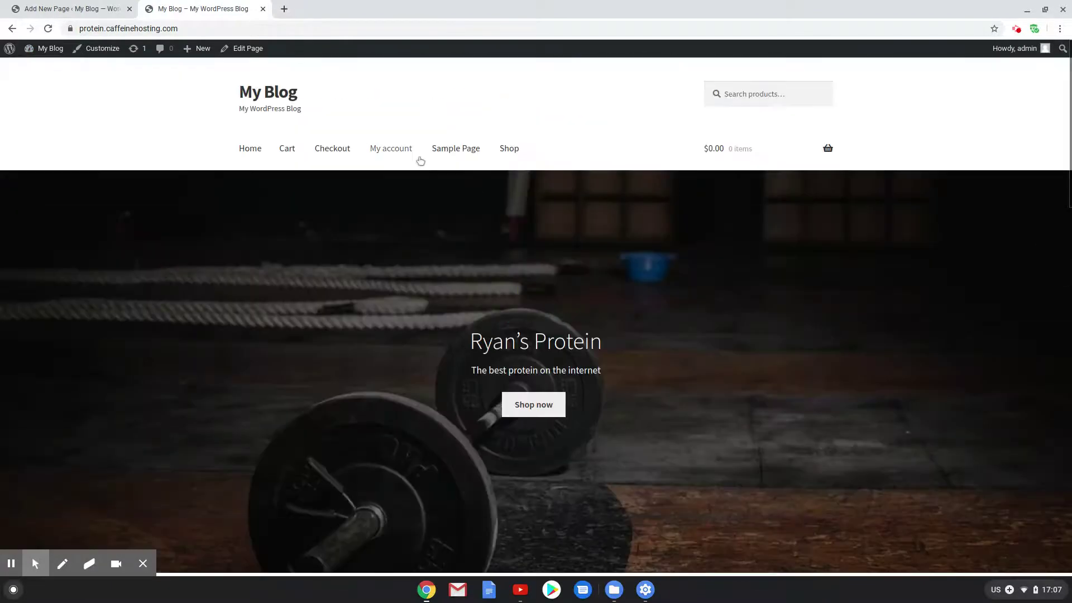
scroll(610, 199, down, 5)
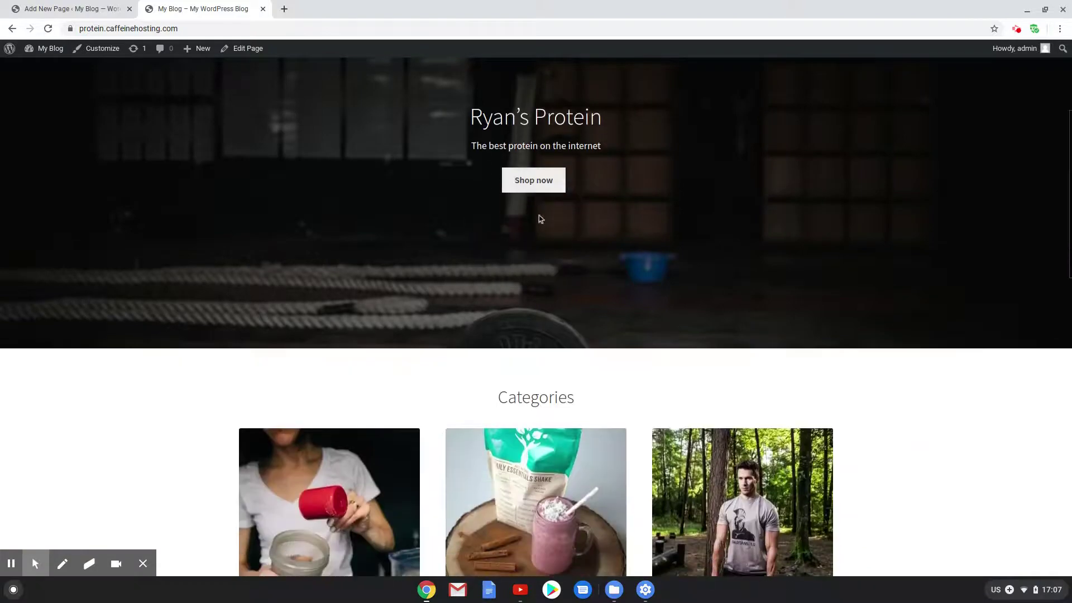
scroll(459, 259, down, 5)
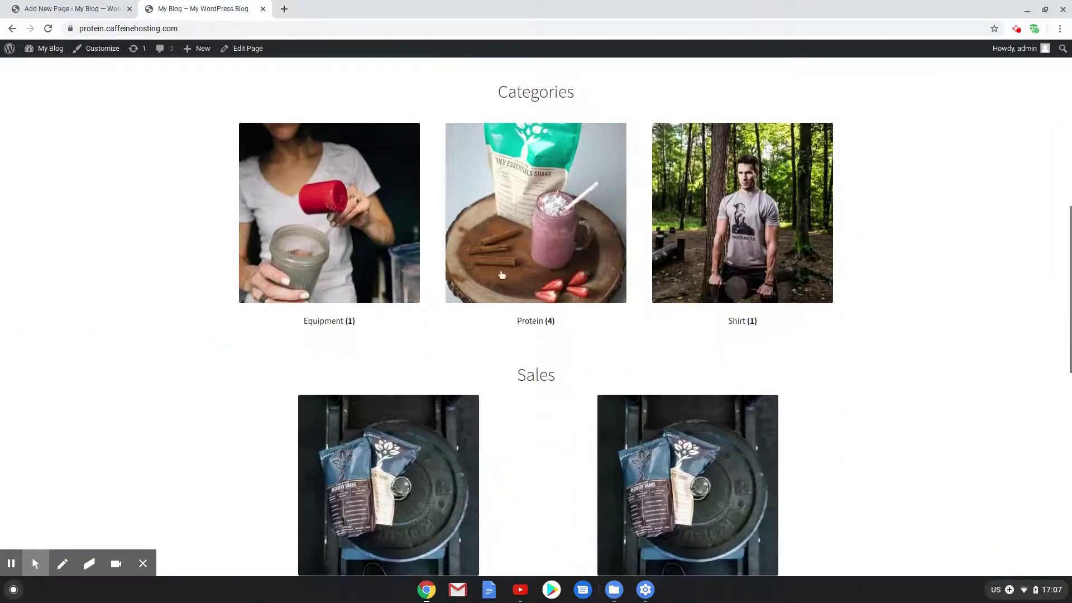
scroll(662, 343, down, 7)
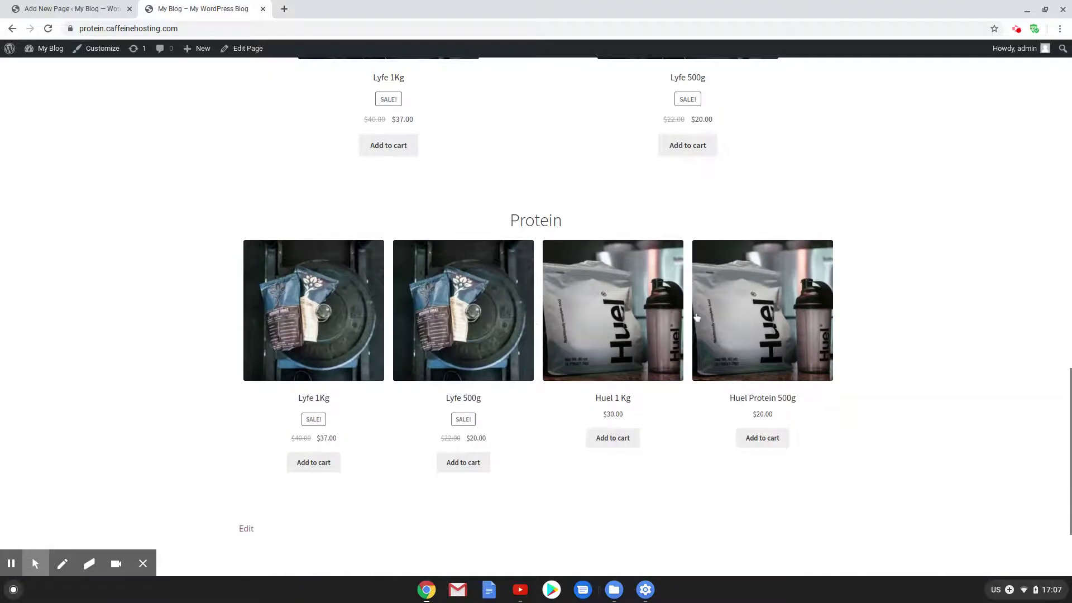
scroll(479, 279, down, 3)
scroll(475, 316, up, 20)
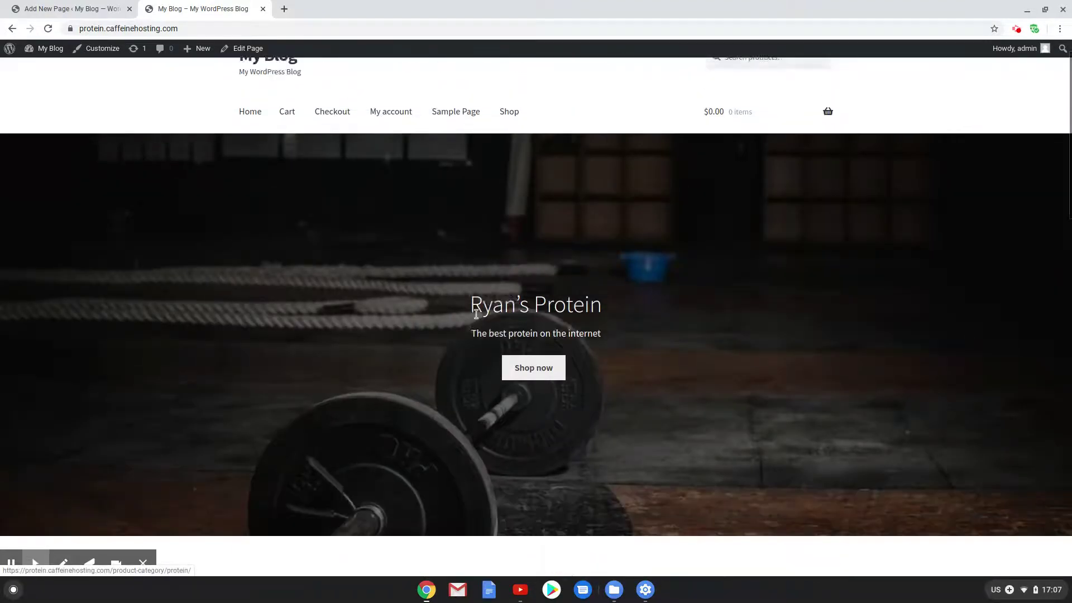
scroll(479, 315, up, 1)
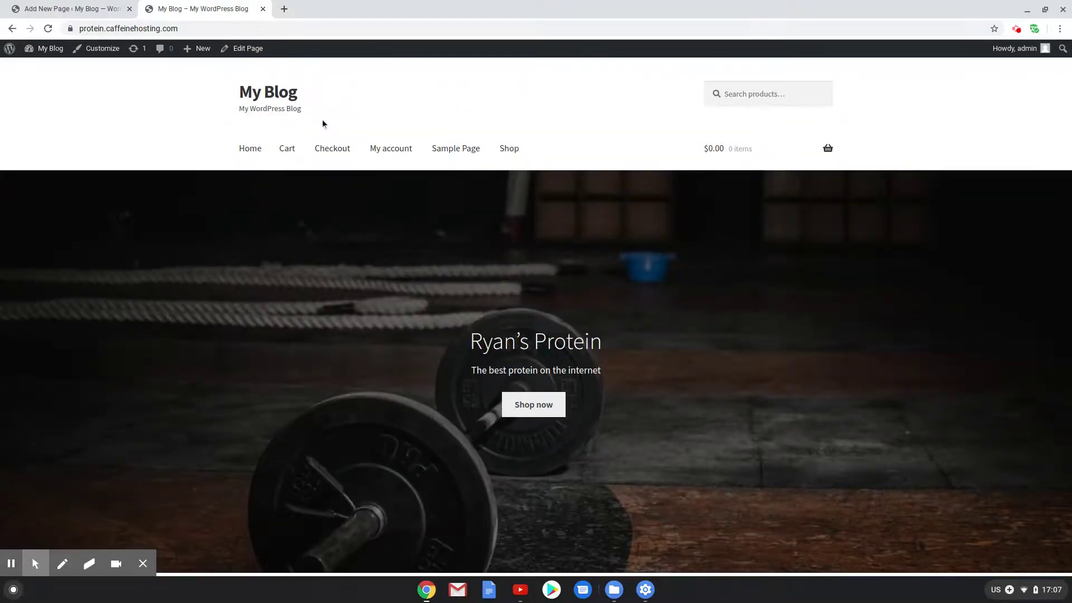
In Site Identity, set the title to 'Ryan's Protein' and tagline to 'Best protein on the internet'
click(95, 52)
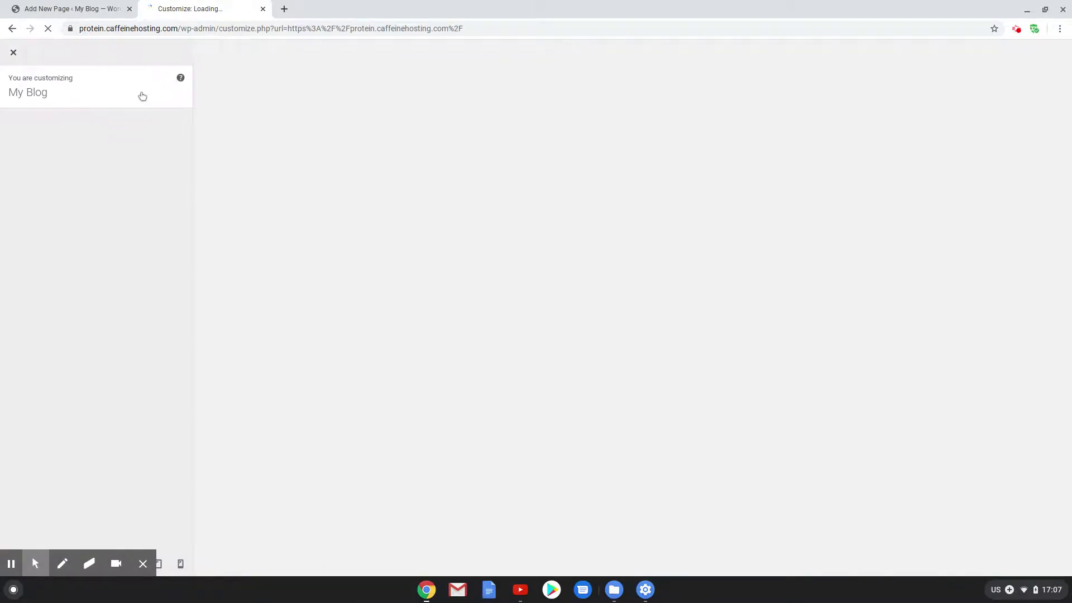
click(113, 174)
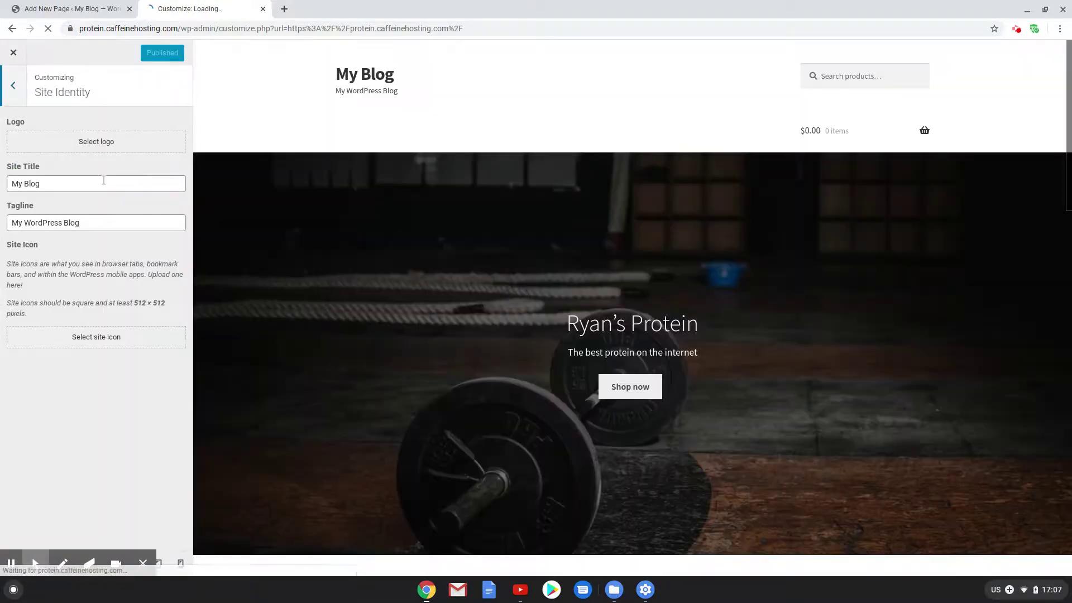
triple_click(103, 180)
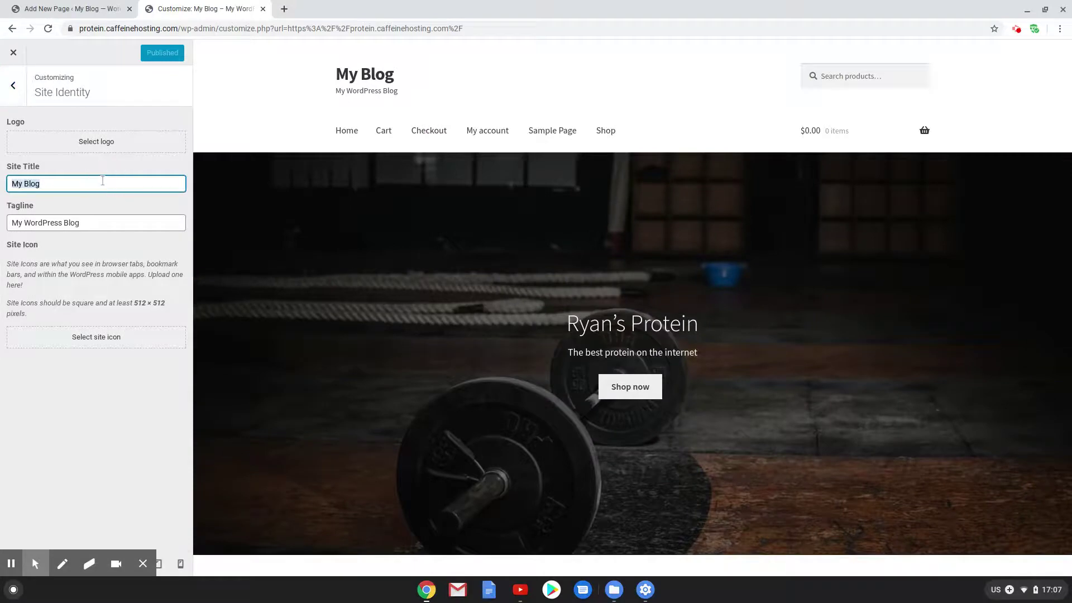
text(Ryan')
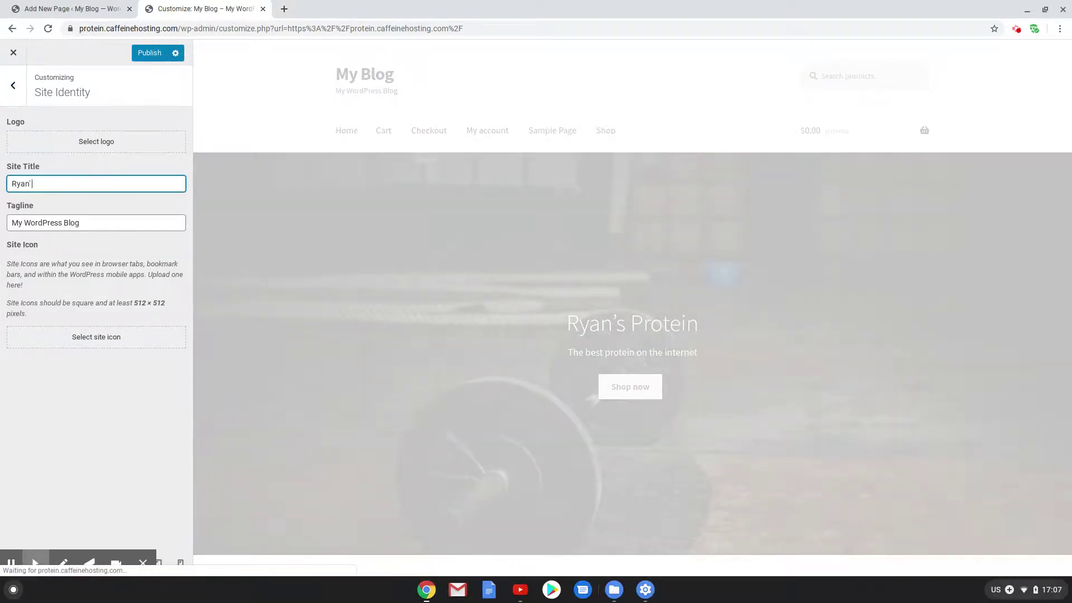
text(s Preot)
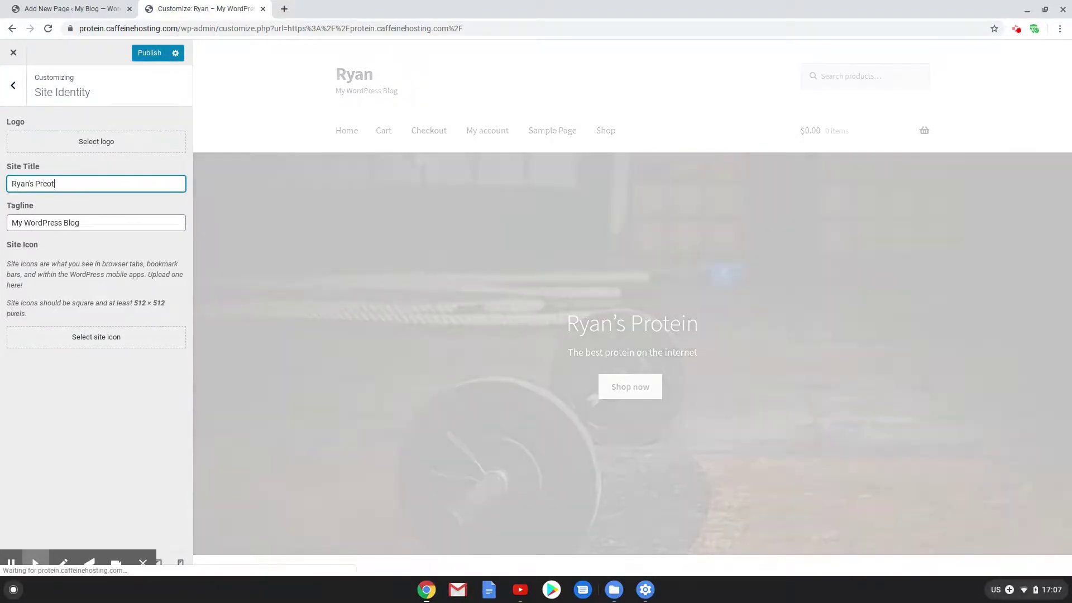
key(BackSpace)
key(BackSpace)
key(BackSpace)
text(otein)
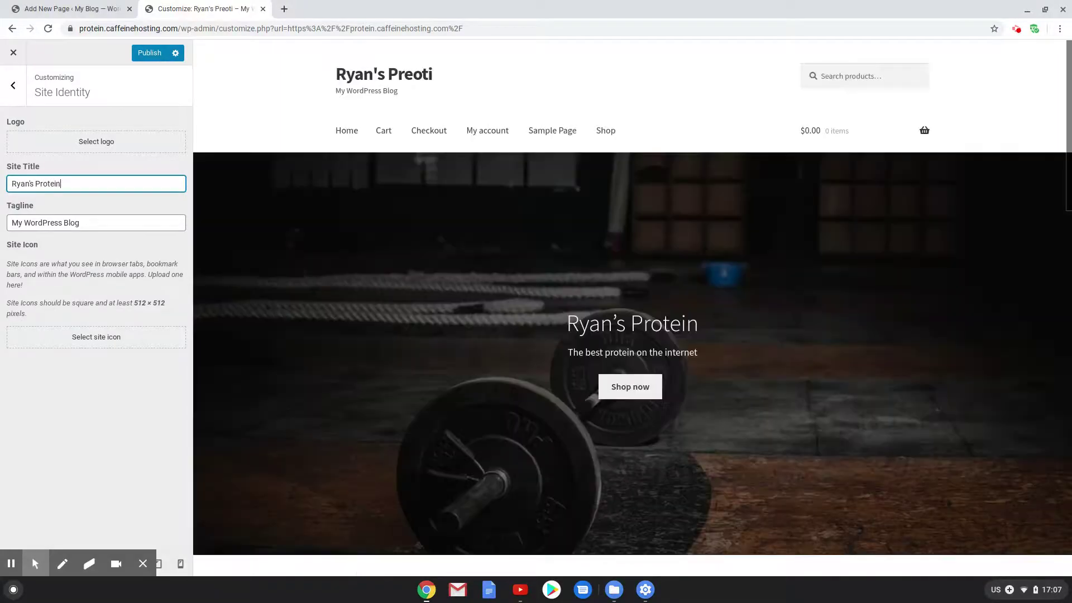
key(Tab)
text(Best protein)
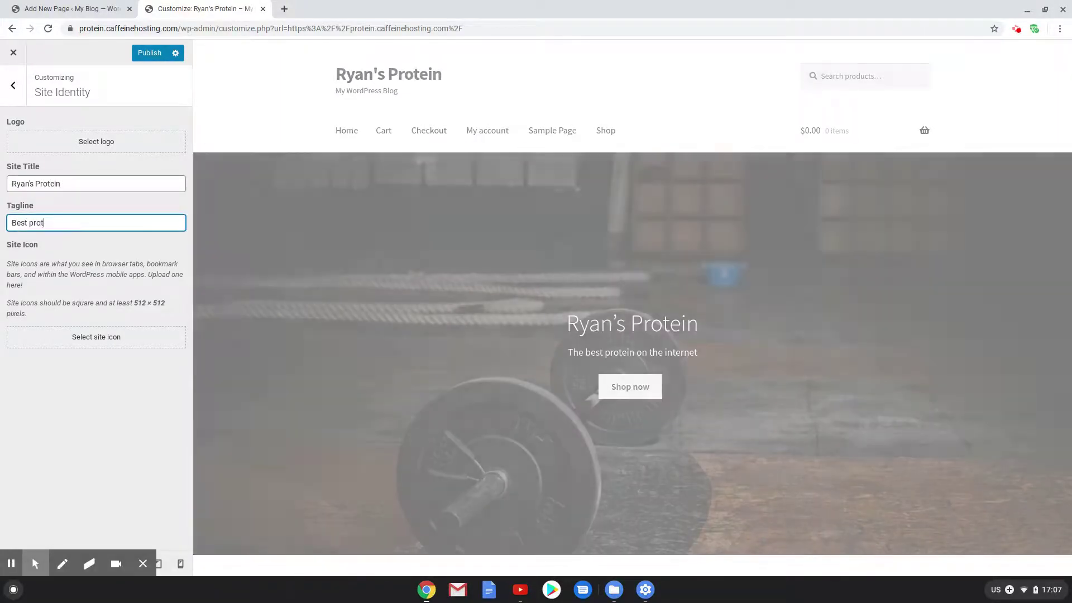
text(ernet)
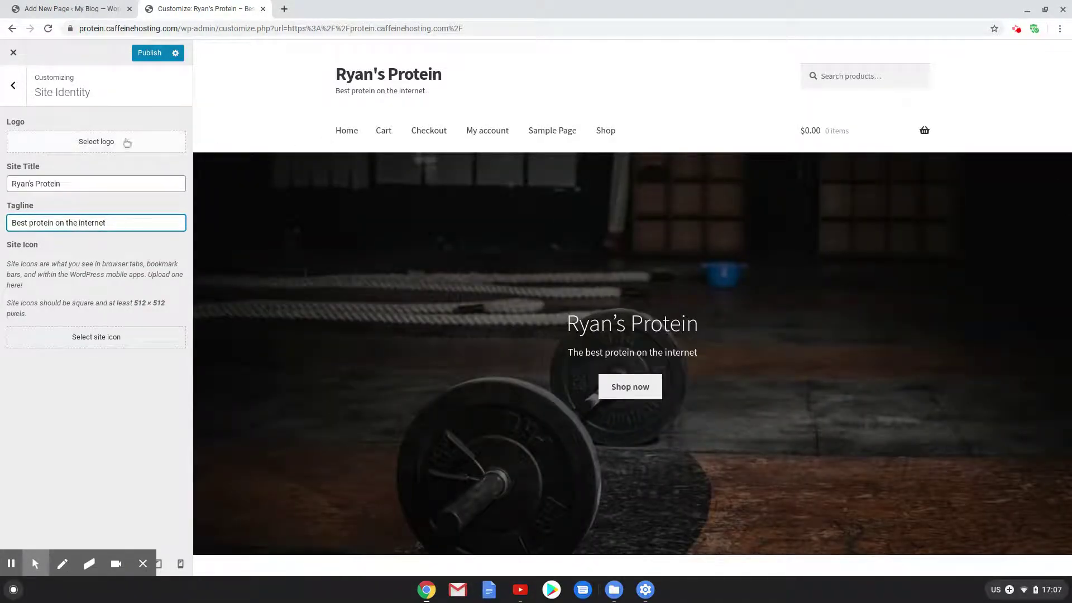
drag(429, 96, 316, 72)
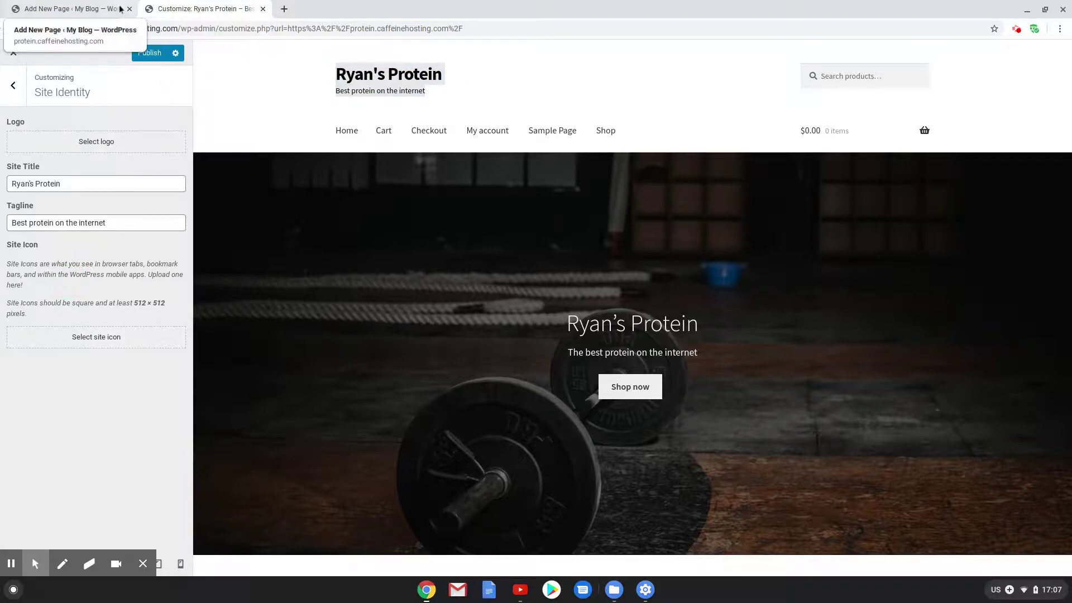
In the Header settings, set the header background colour to red
click(12, 91)
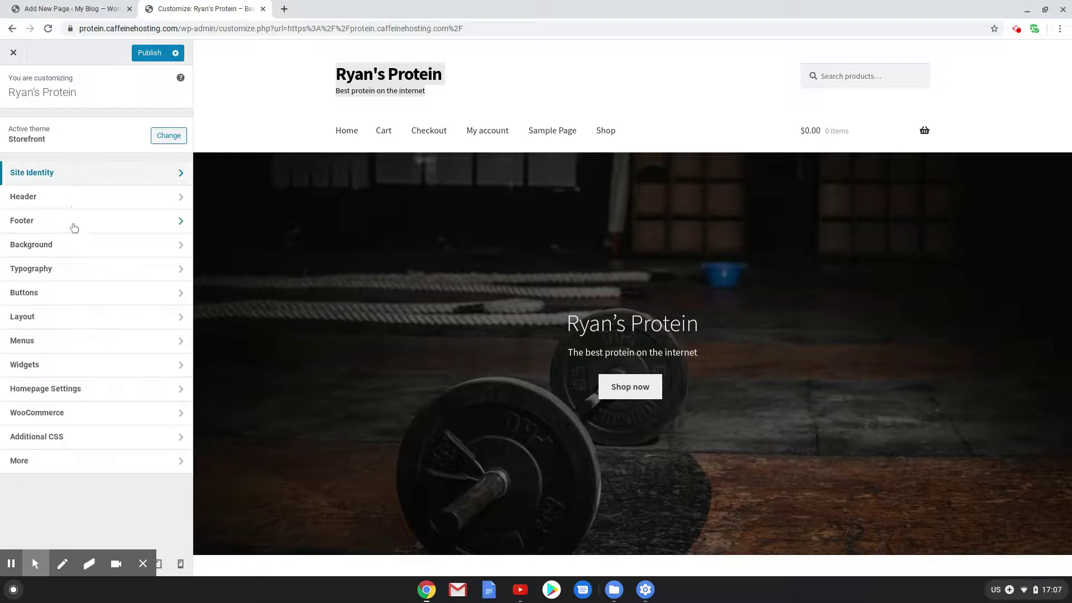
click(29, 199)
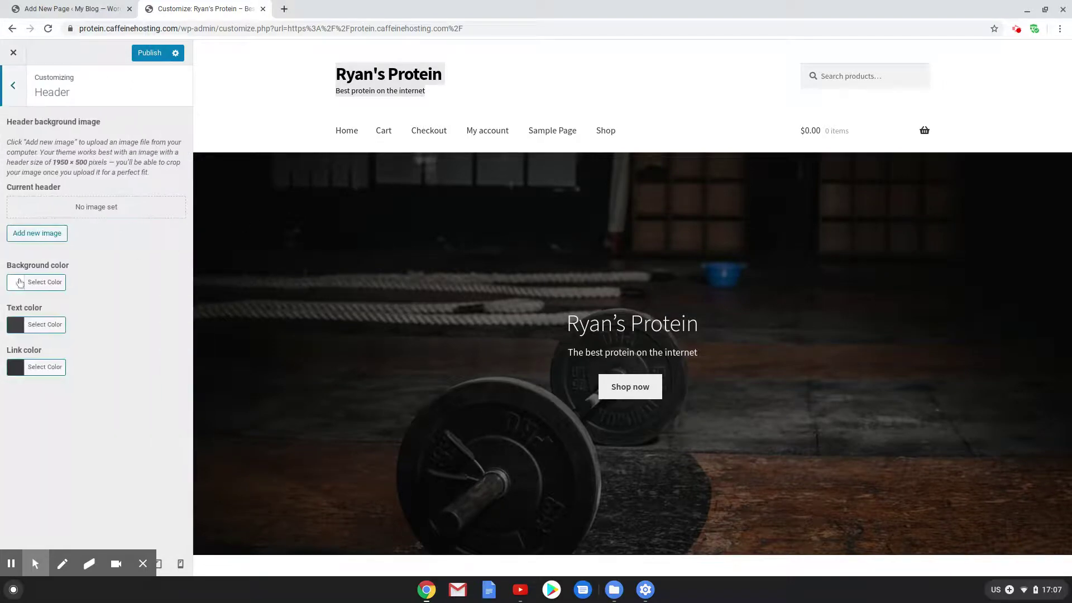
click(323, 88)
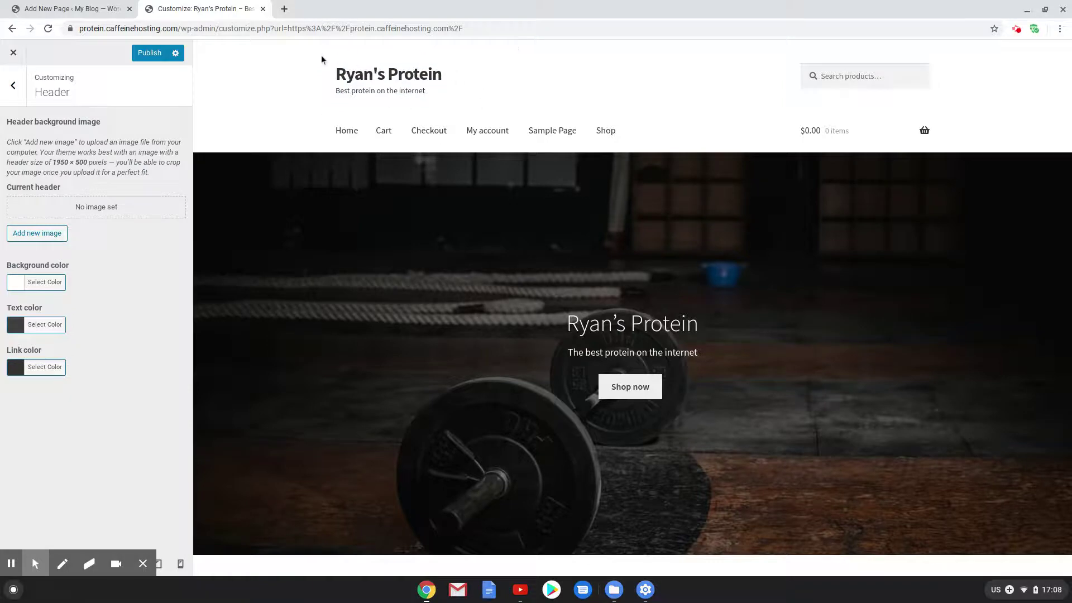
click(29, 285)
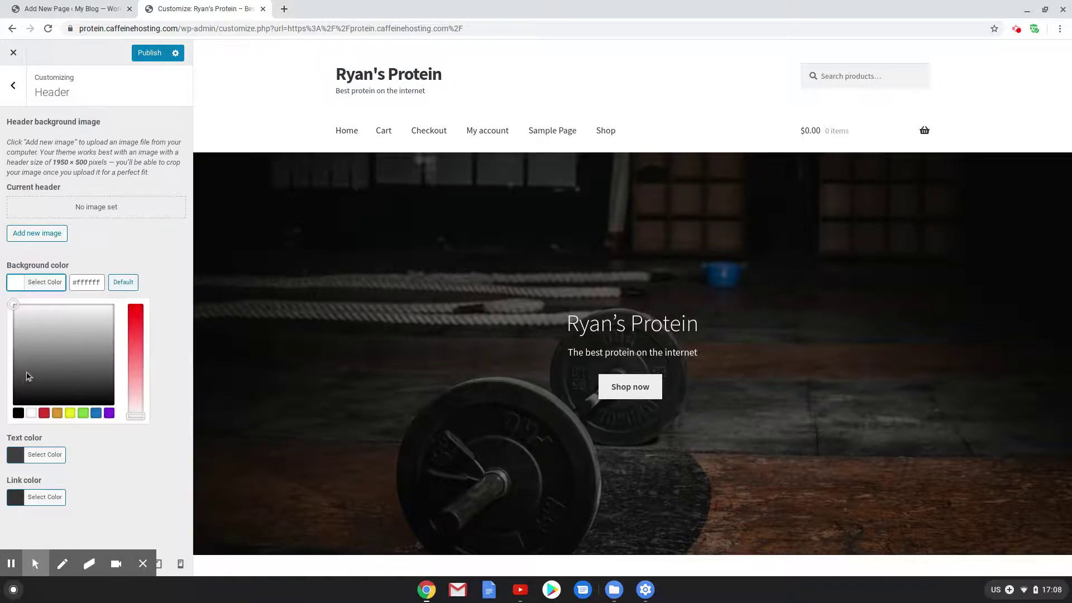
click(43, 413)
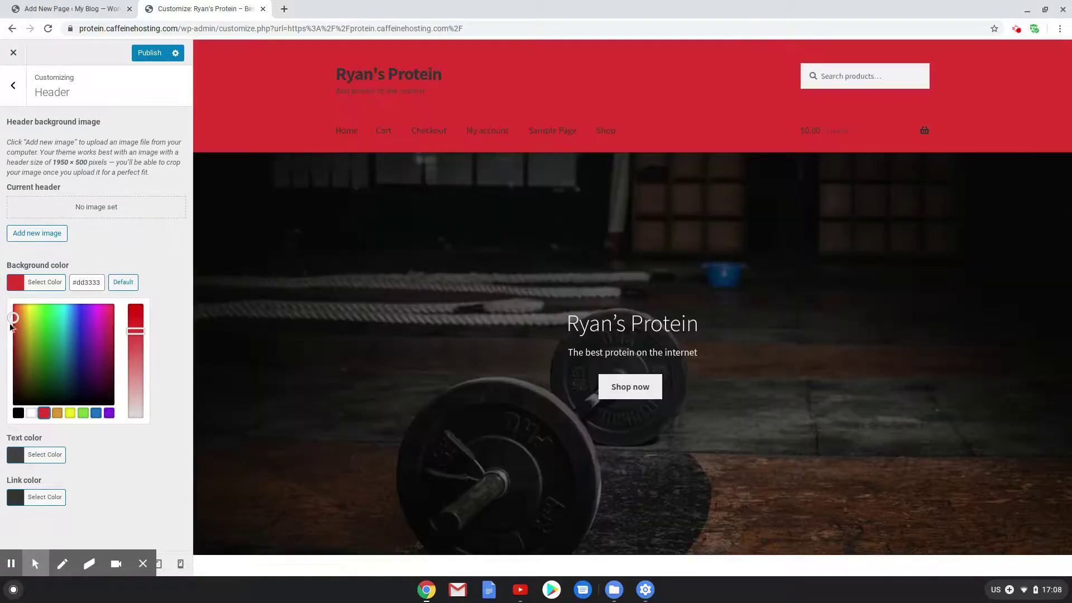
click(13, 330)
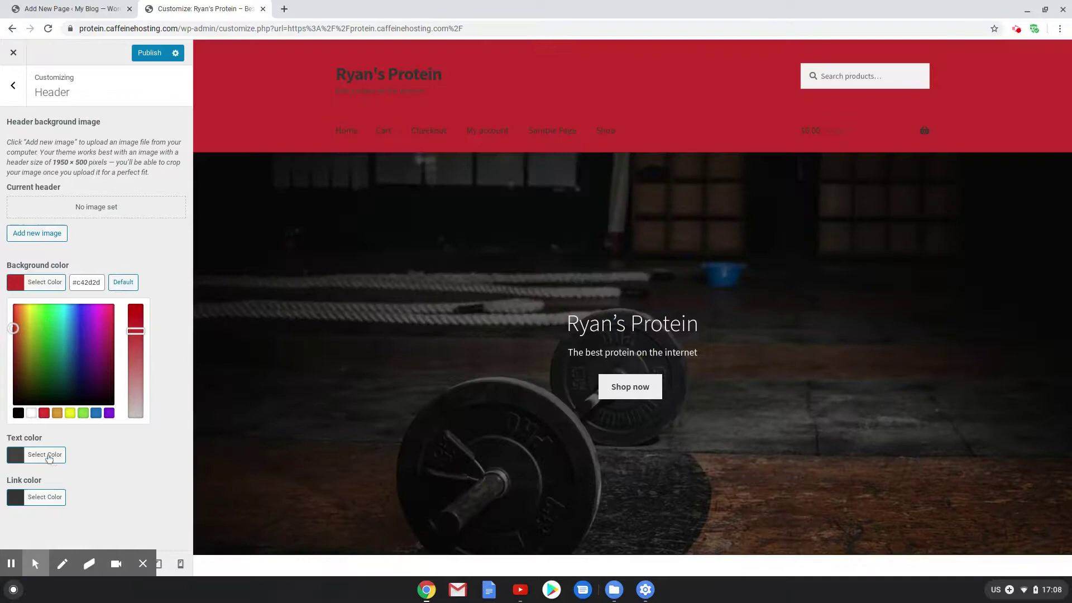
Make the header text and link colours white
click(49, 457)
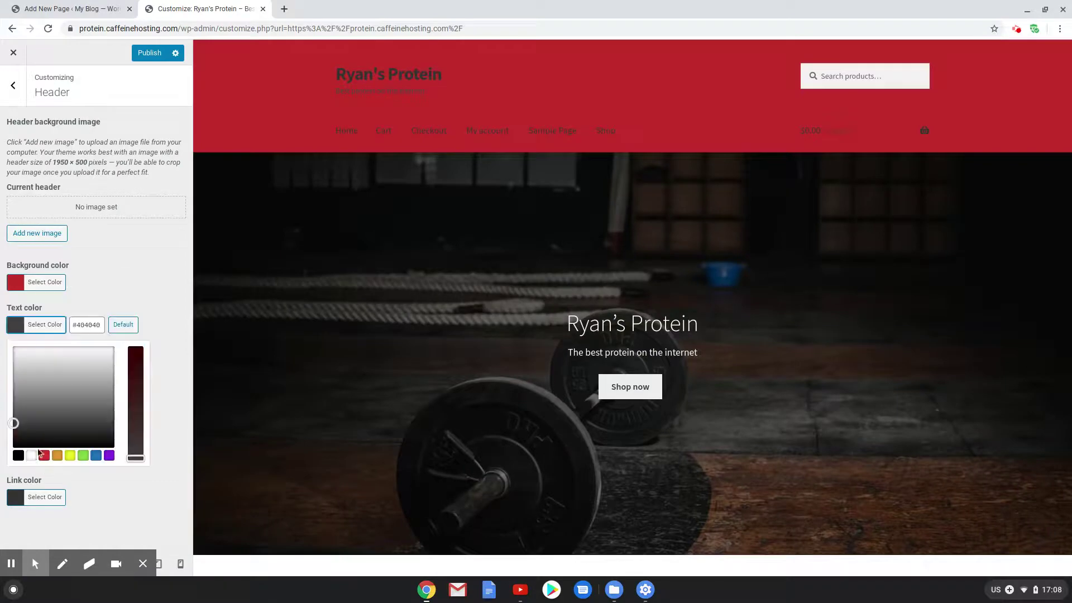
click(31, 453)
click(34, 496)
click(29, 498)
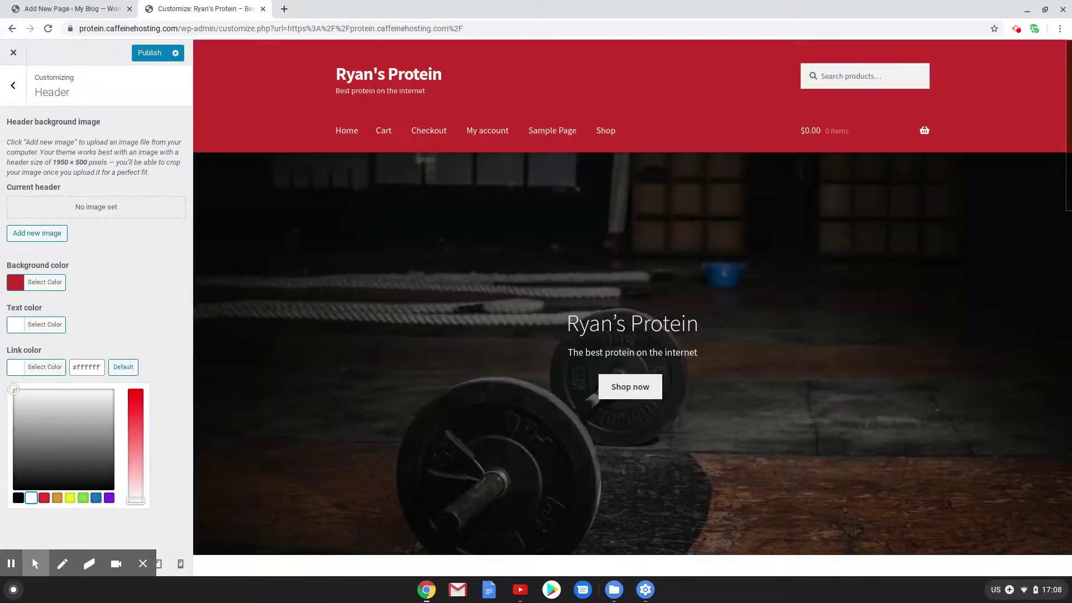
Fine-tune the header background red to #bc3434
scroll(513, 241, down, 3)
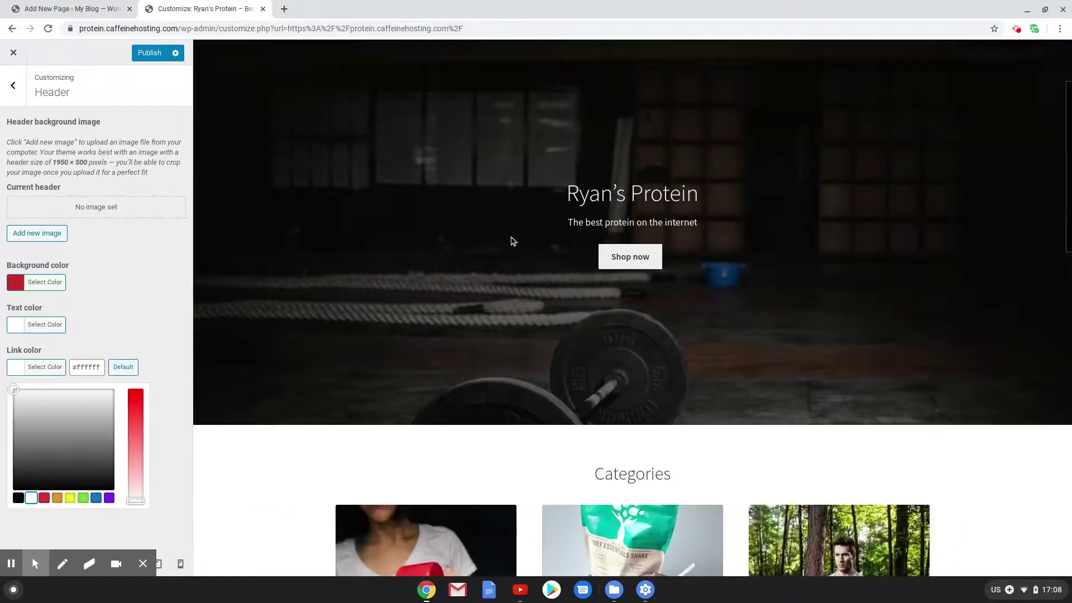
scroll(509, 239, up, 3)
click(50, 283)
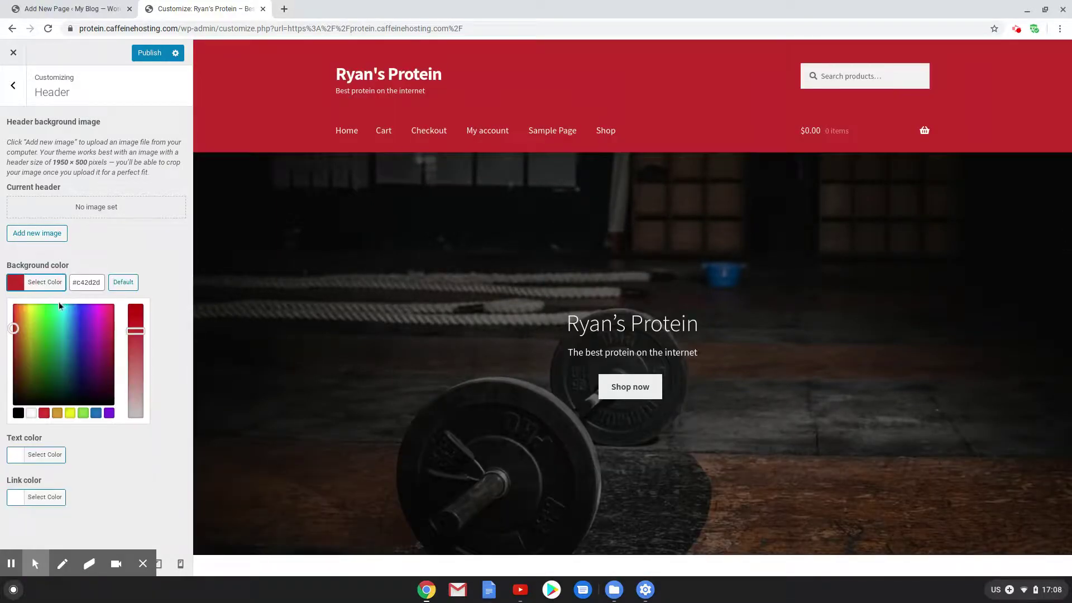
click(13, 332)
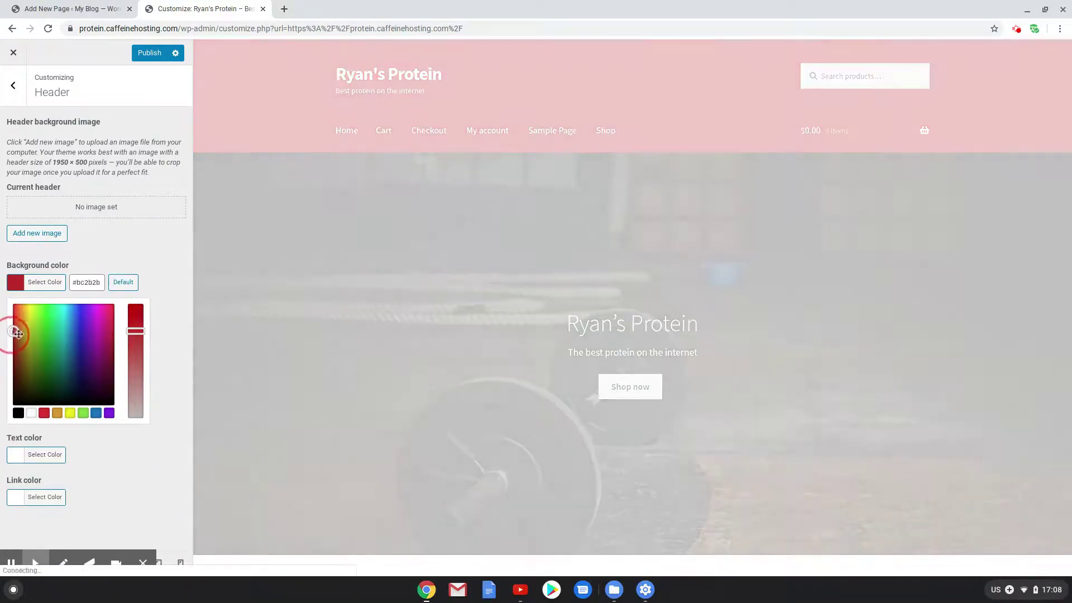
drag(128, 330, 136, 349)
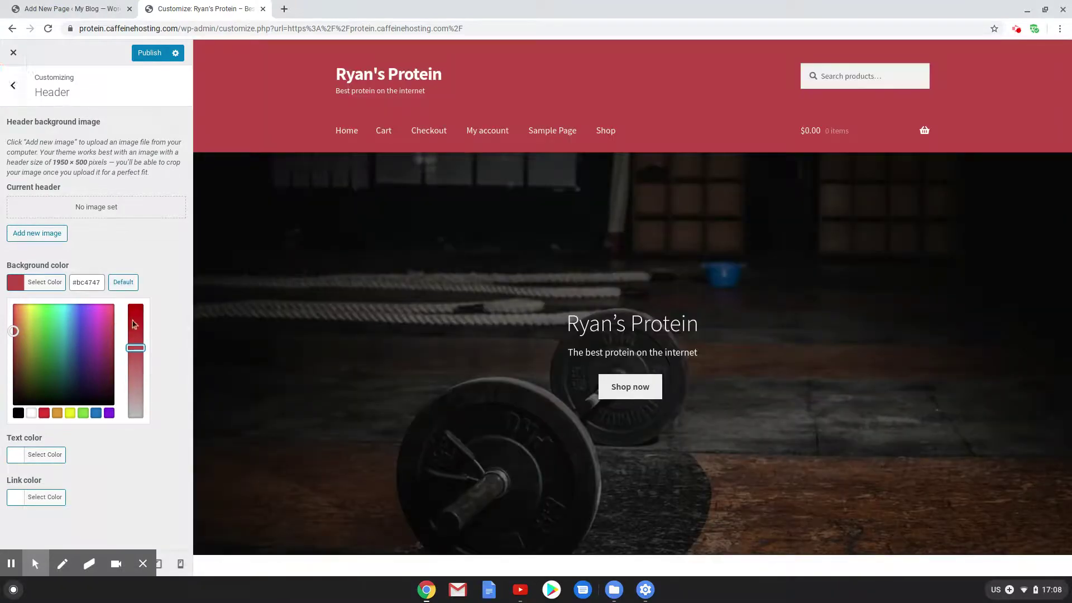
drag(139, 346, 138, 336)
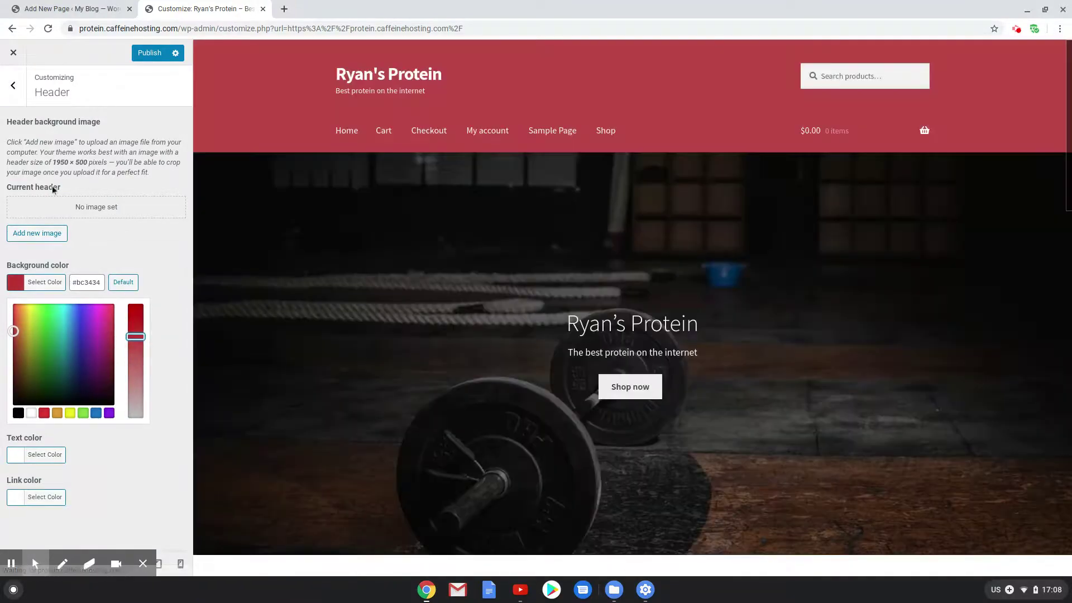
click(13, 85)
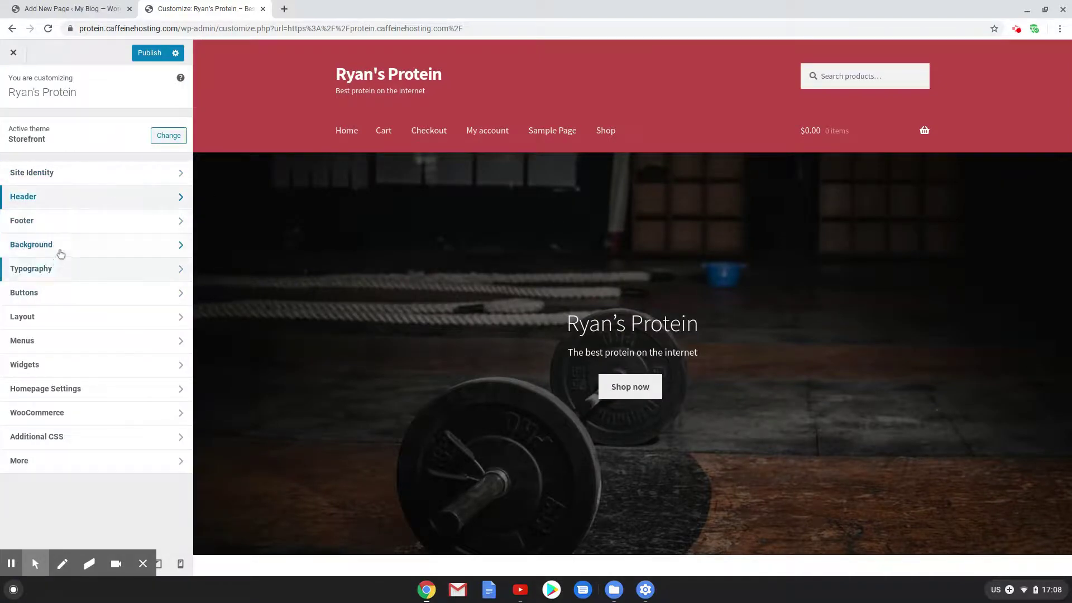
Set the site background colour to light grey #f4f4f4
scroll(450, 333, down, 5)
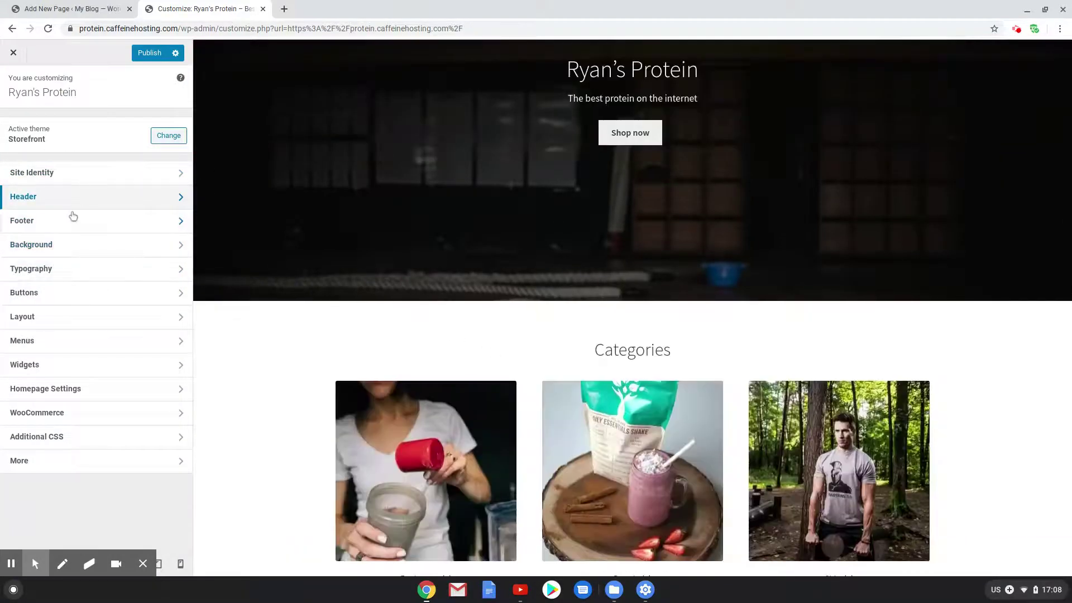
click(70, 254)
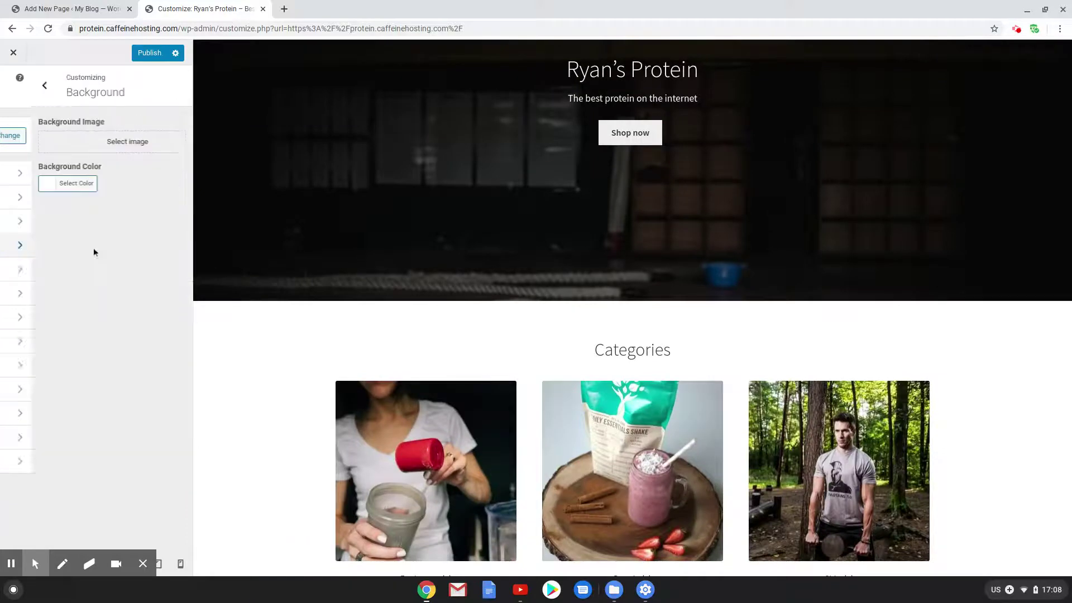
click(43, 184)
click(13, 207)
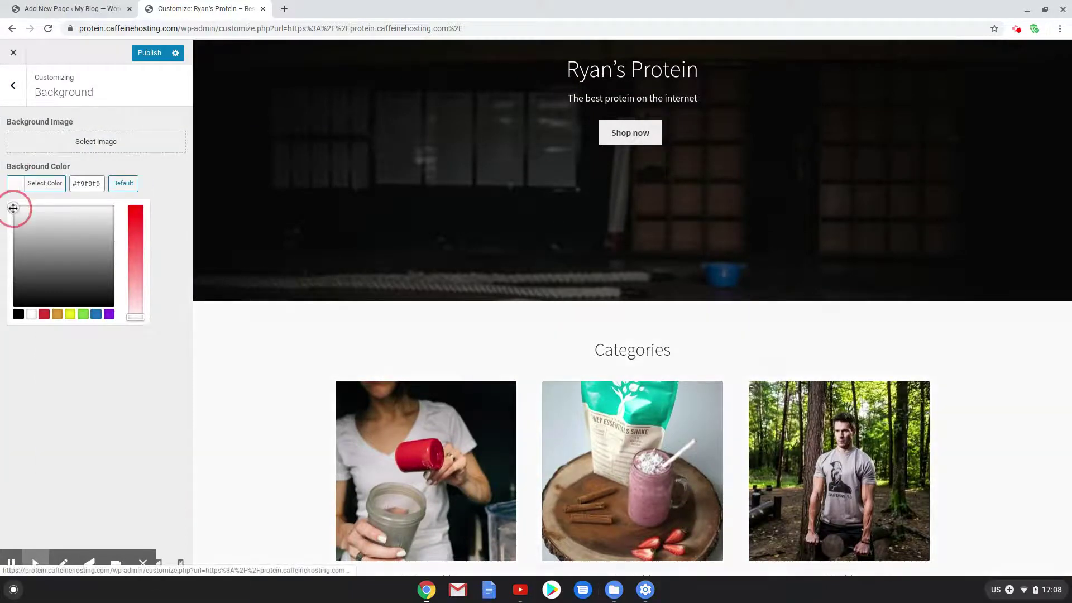
click(13, 210)
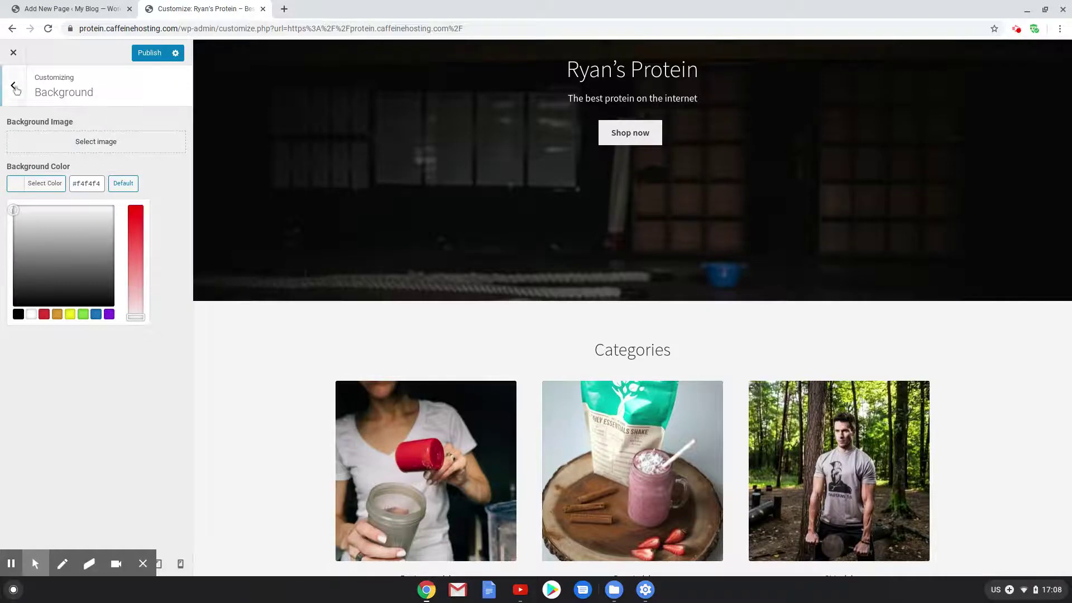
click(14, 86)
Look through the Typography and Layout settings, then return to the main customizer menu
click(52, 268)
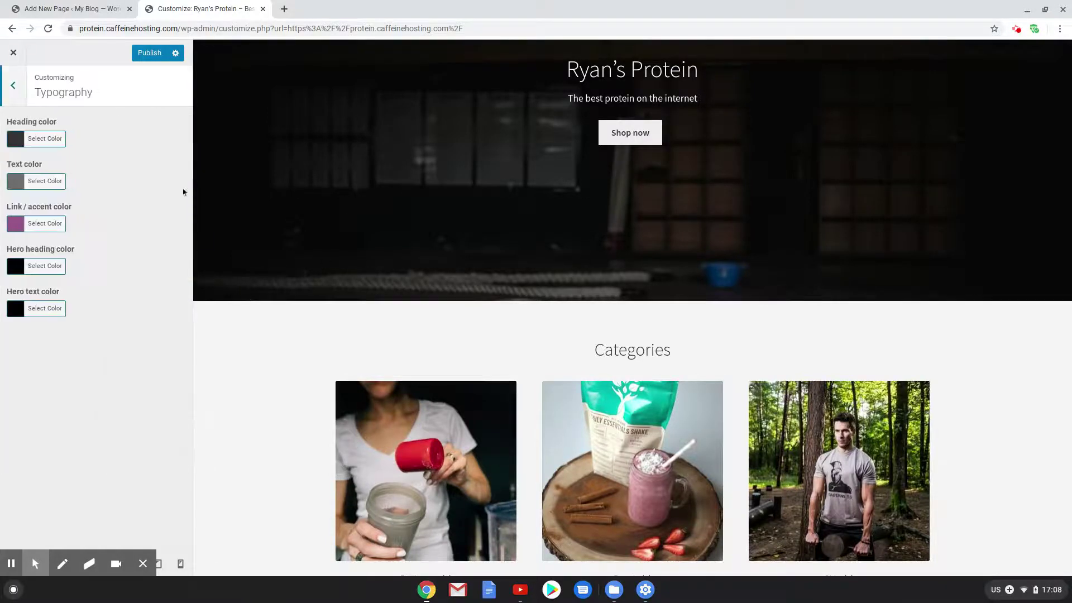
scroll(485, 271, down, 8)
click(15, 85)
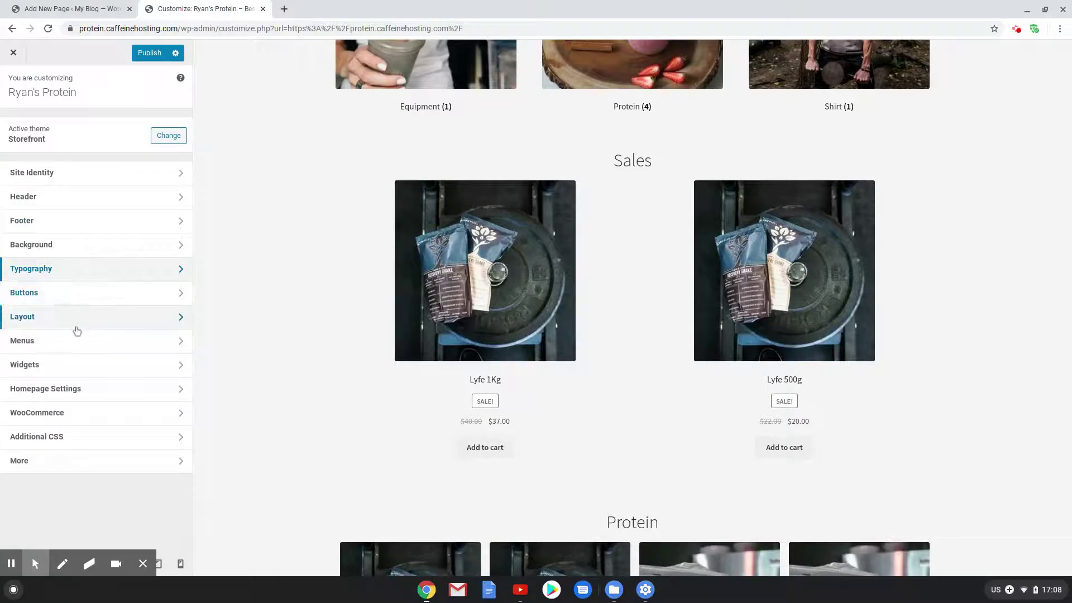
click(72, 327)
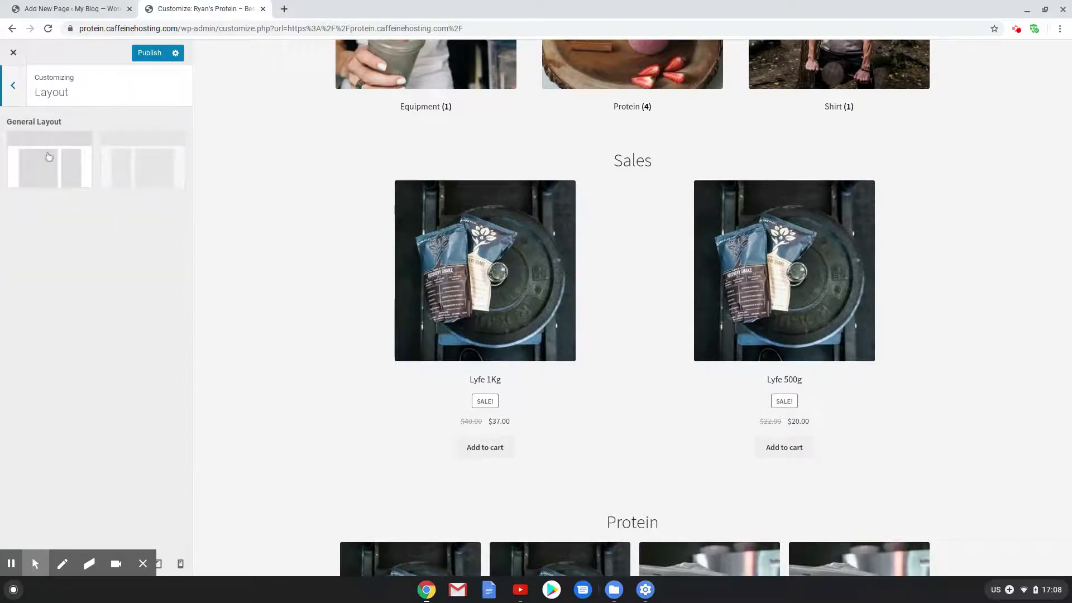
click(15, 87)
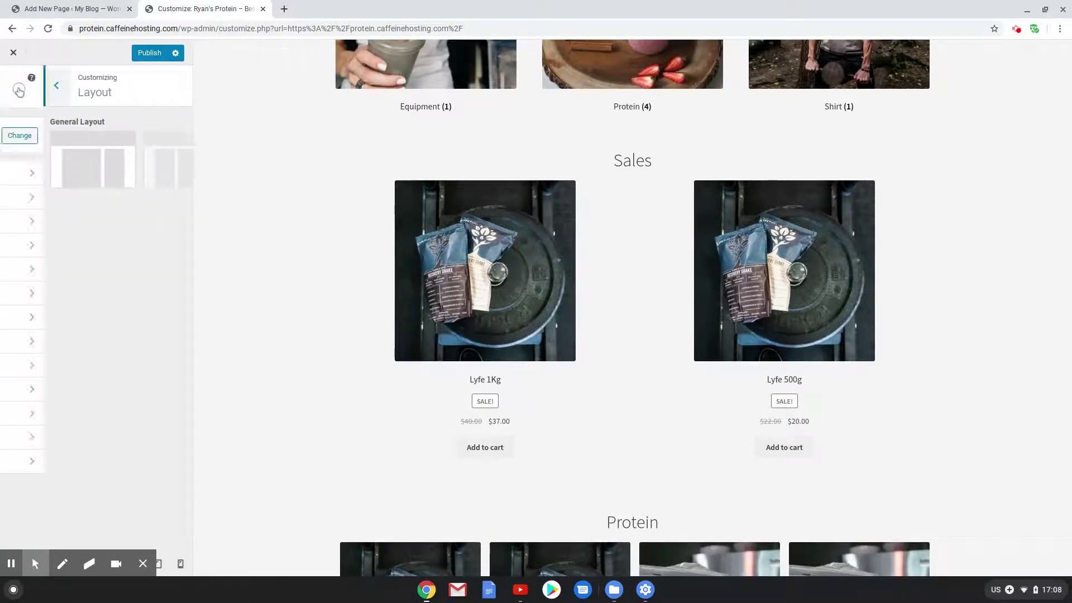
Open Menus, highlight the preview's navigation links and tagline, and begin creating a new menu
click(67, 340)
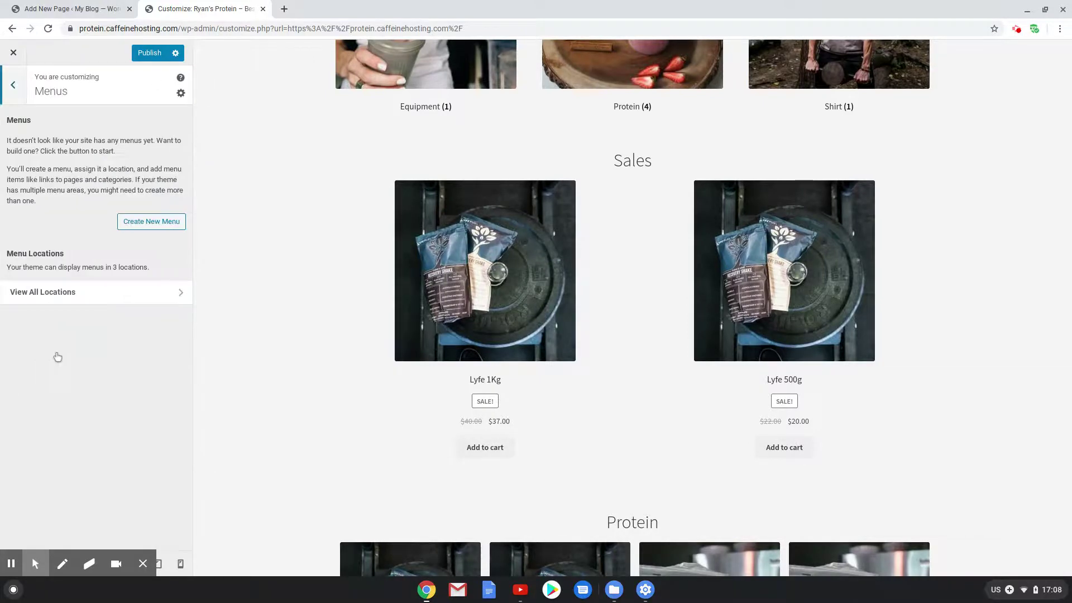
scroll(388, 322, up, 12)
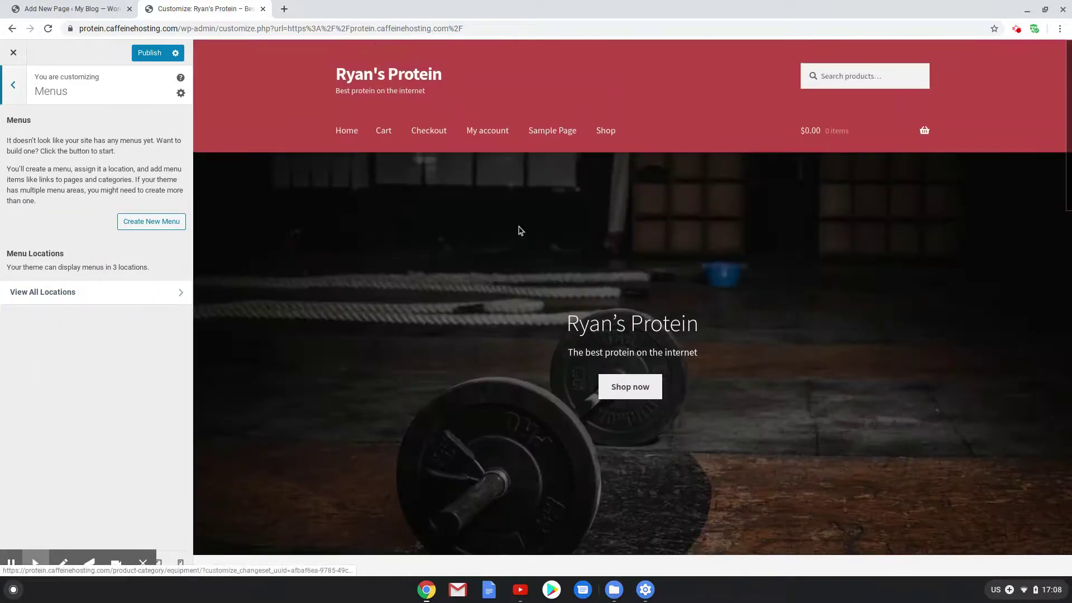
drag(323, 134, 634, 140)
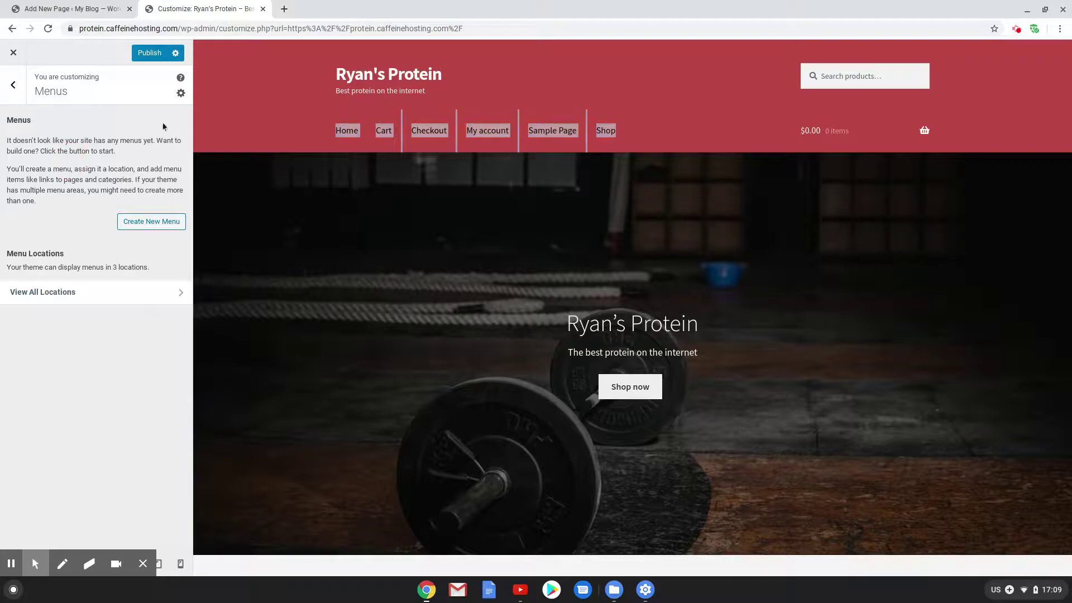
click(338, 119)
mouse_move(307, 136)
mouse_down()
mouse_move(438, 160)
mouse_move(452, 144)
mouse_move(512, 141)
mouse_move(429, 140)
mouse_move(514, 146)
mouse_up()
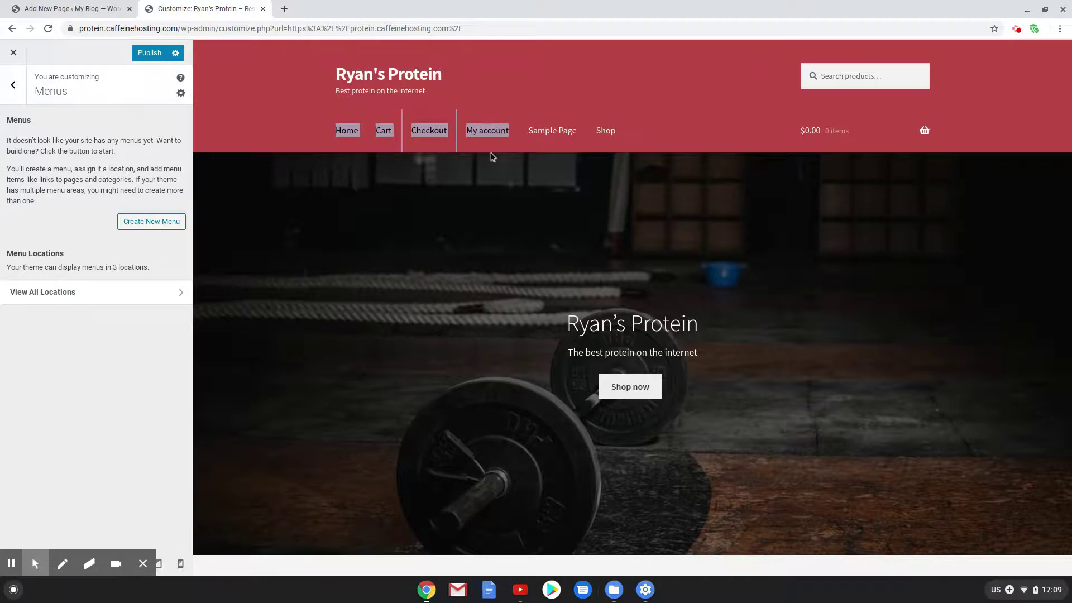
drag(791, 81, 656, 80)
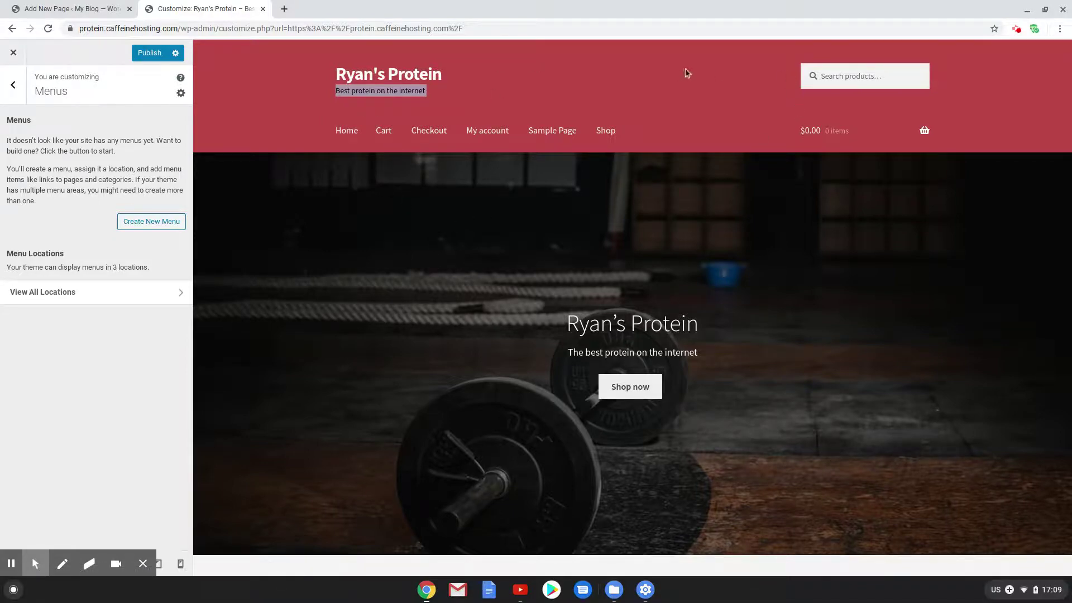
click(161, 224)
Create a new menu named Primary, assigned to the Primary Menu location
click(97, 142)
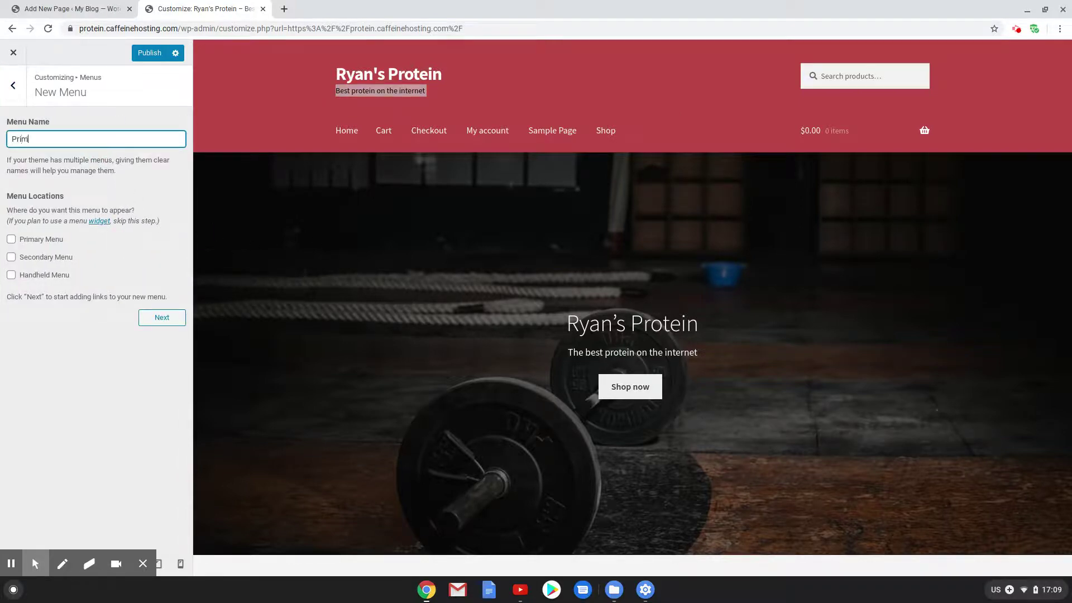
click(12, 239)
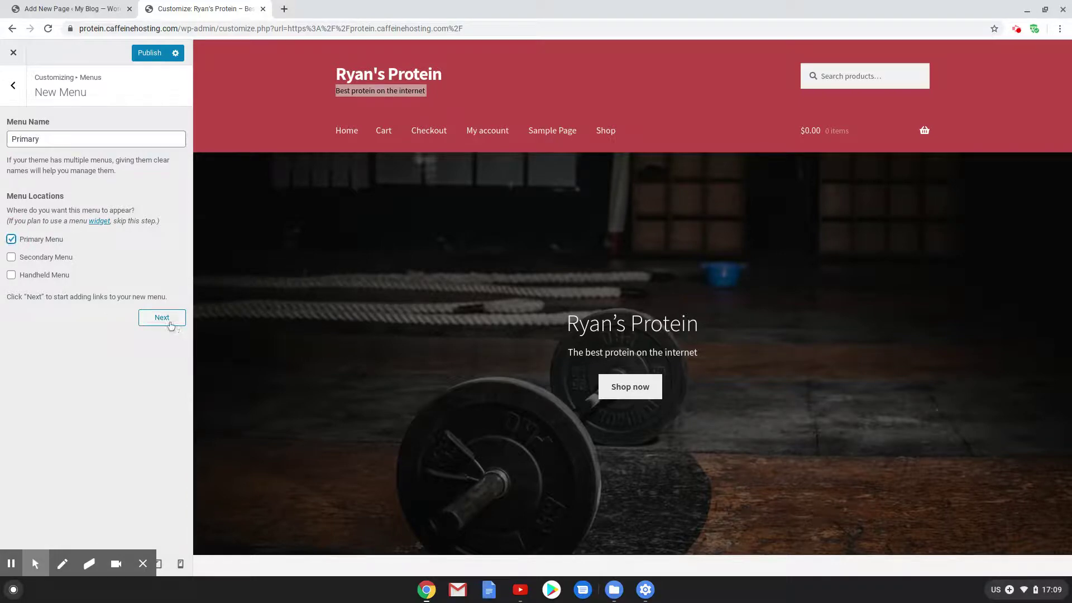
click(168, 322)
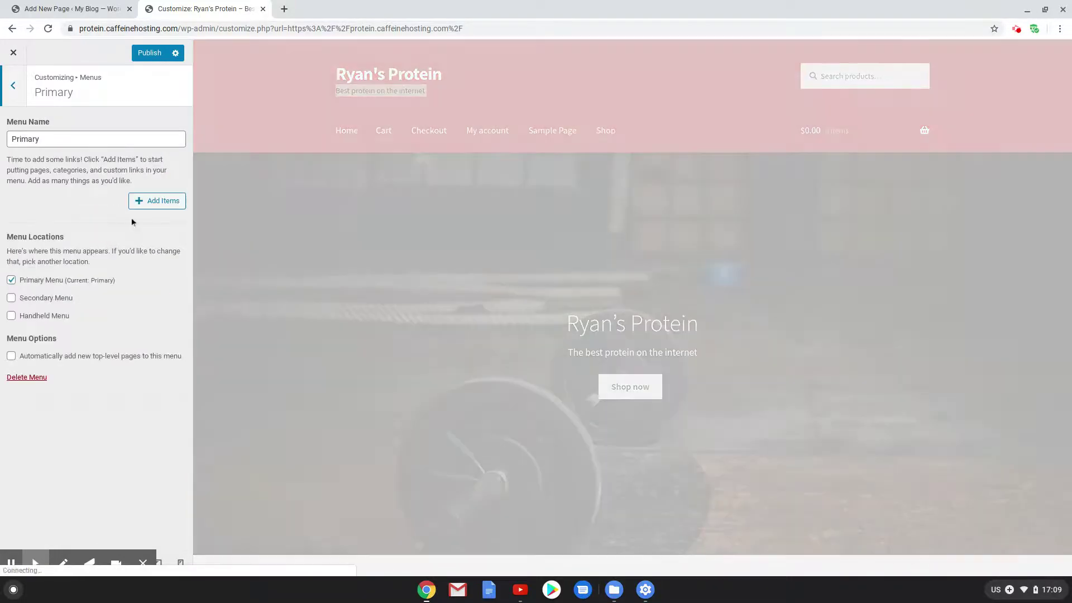
Add Home, Shop, and the Protein, Equipment and Shirt categories to the Primary menu
click(147, 206)
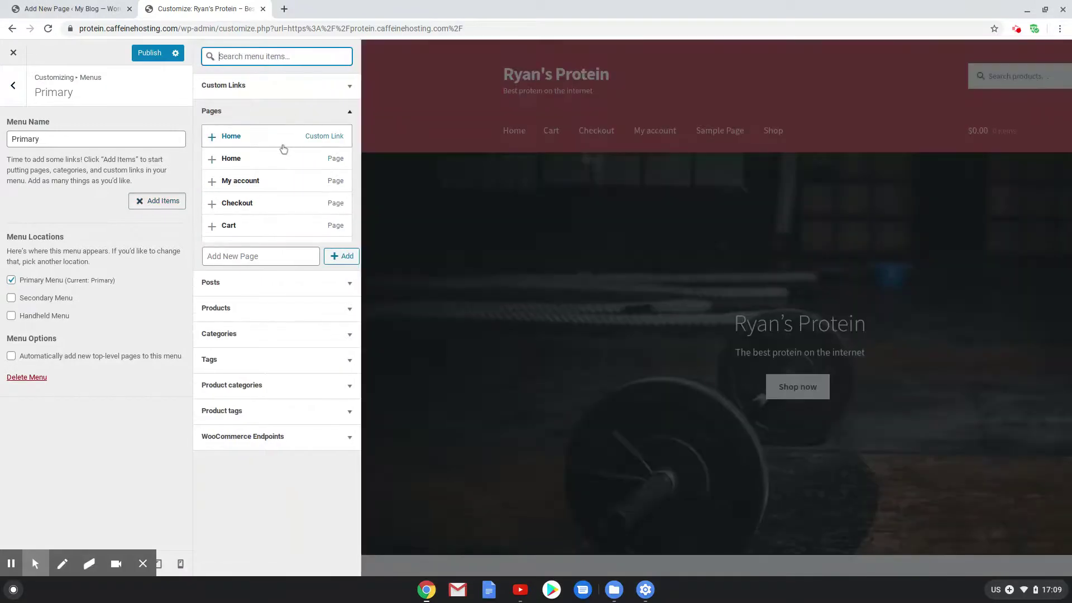
click(283, 146)
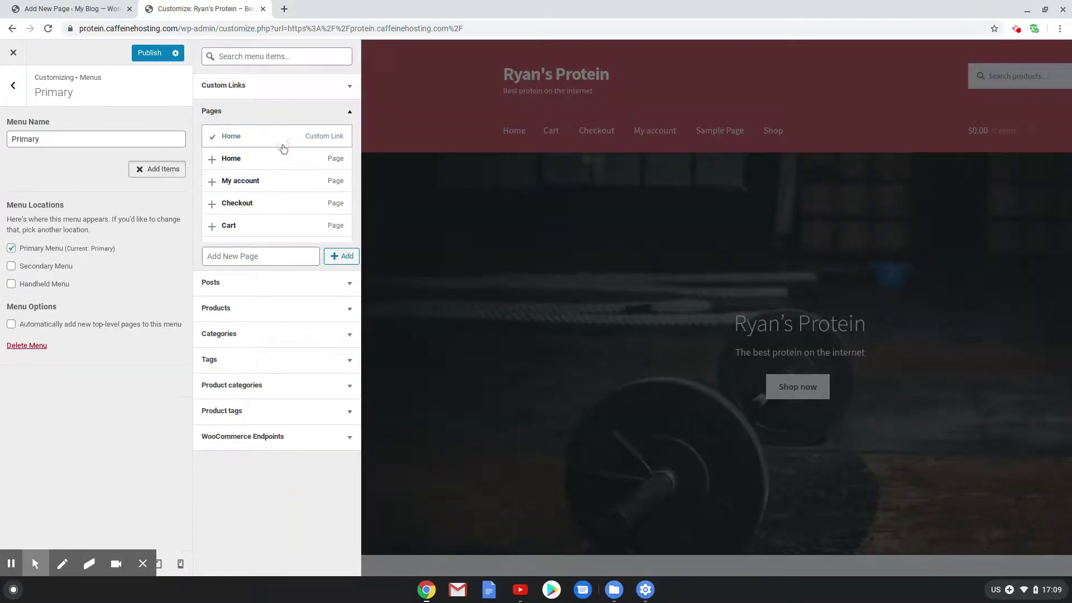
scroll(272, 191, down, 1)
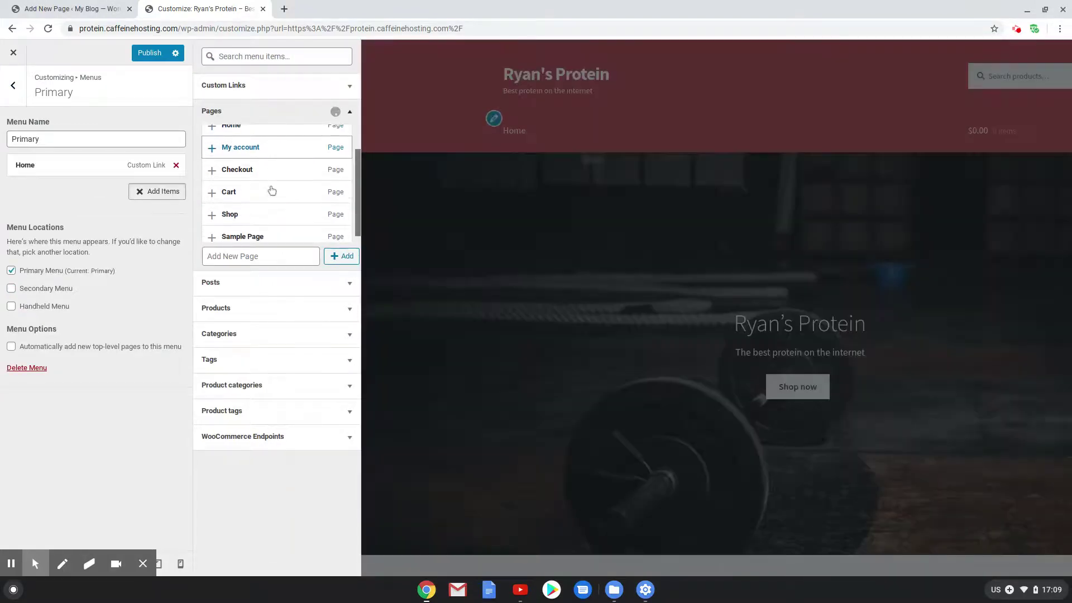
click(264, 206)
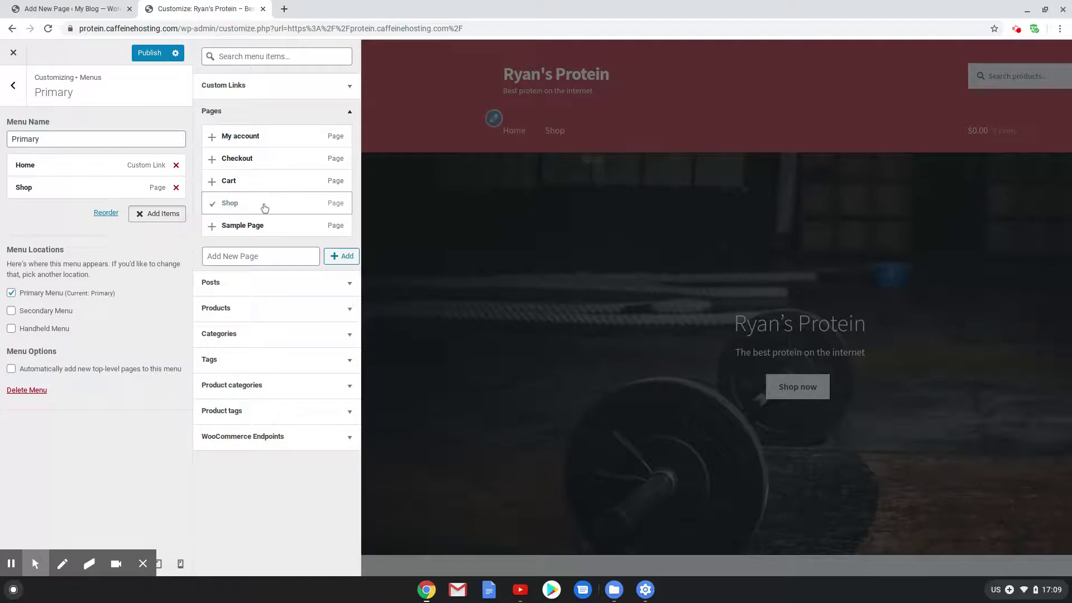
click(282, 386)
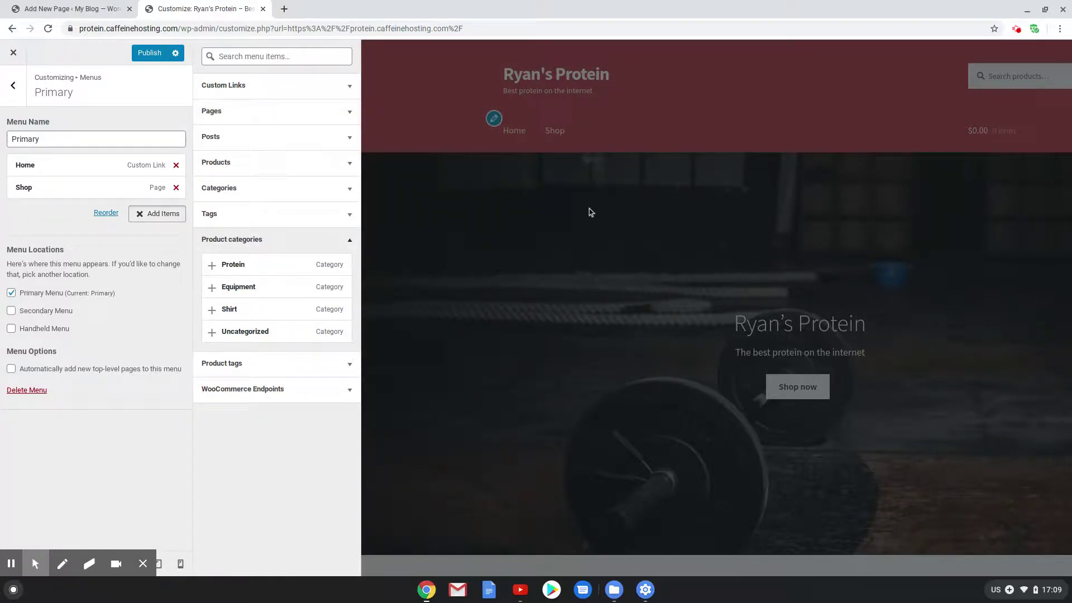
click(245, 267)
click(244, 287)
click(248, 312)
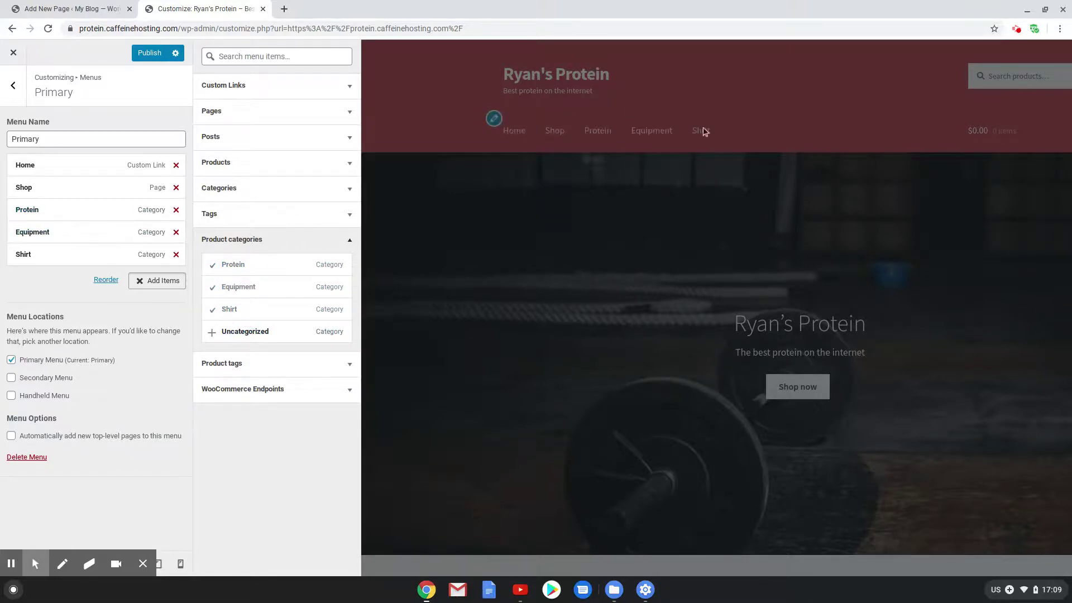
Nest the Protein, Equipment and Shirt categories under Shop as submenu items
drag(42, 210, 59, 258)
click(50, 229)
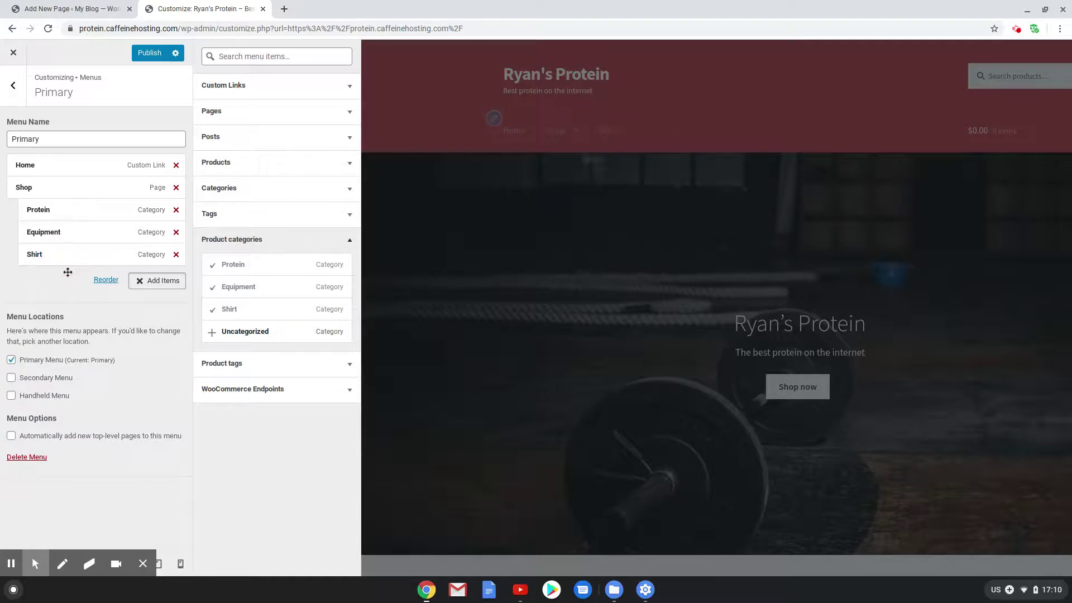
click(10, 86)
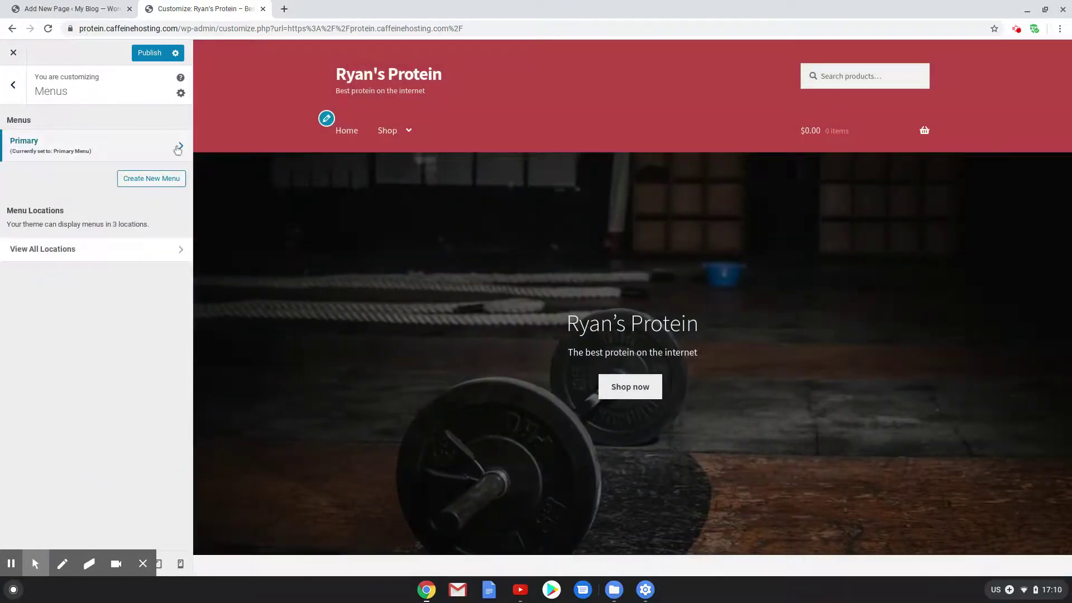
Create a Secondary menu in the secondary location containing the My account page
click(170, 175)
click(70, 141)
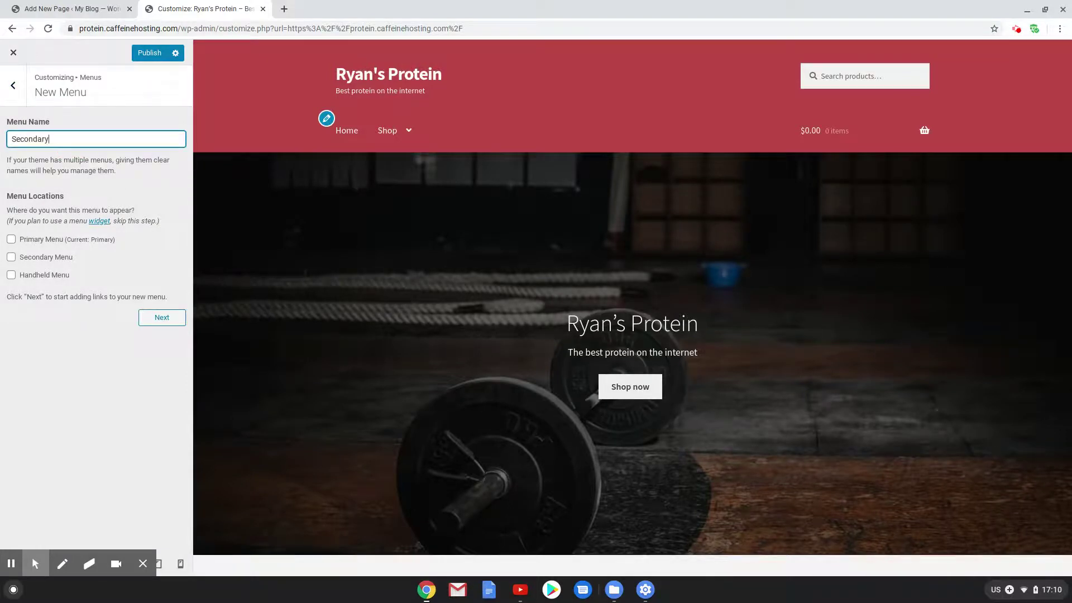
click(11, 257)
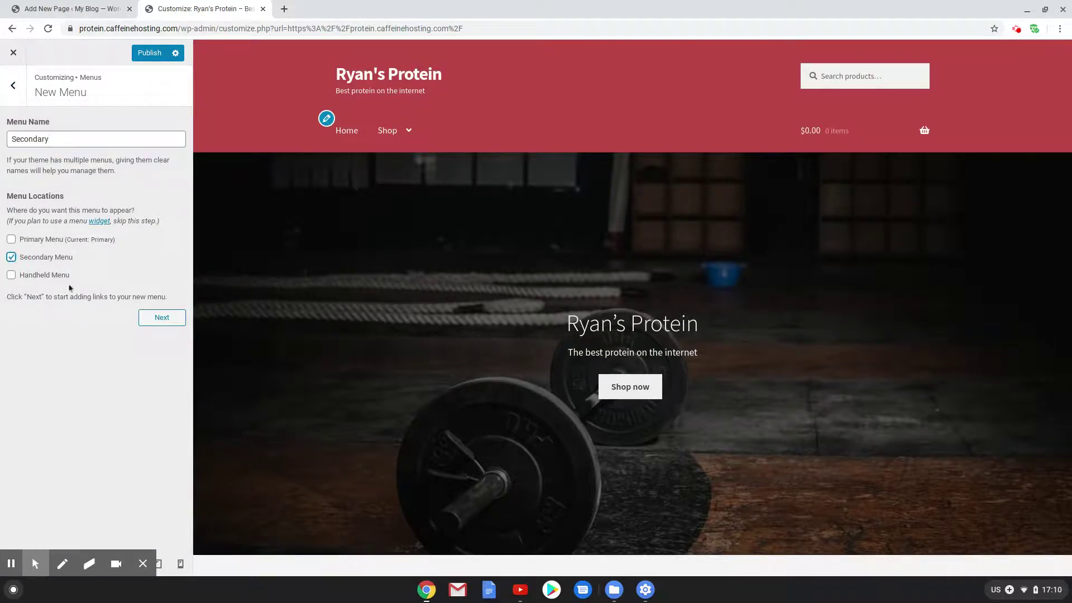
click(146, 319)
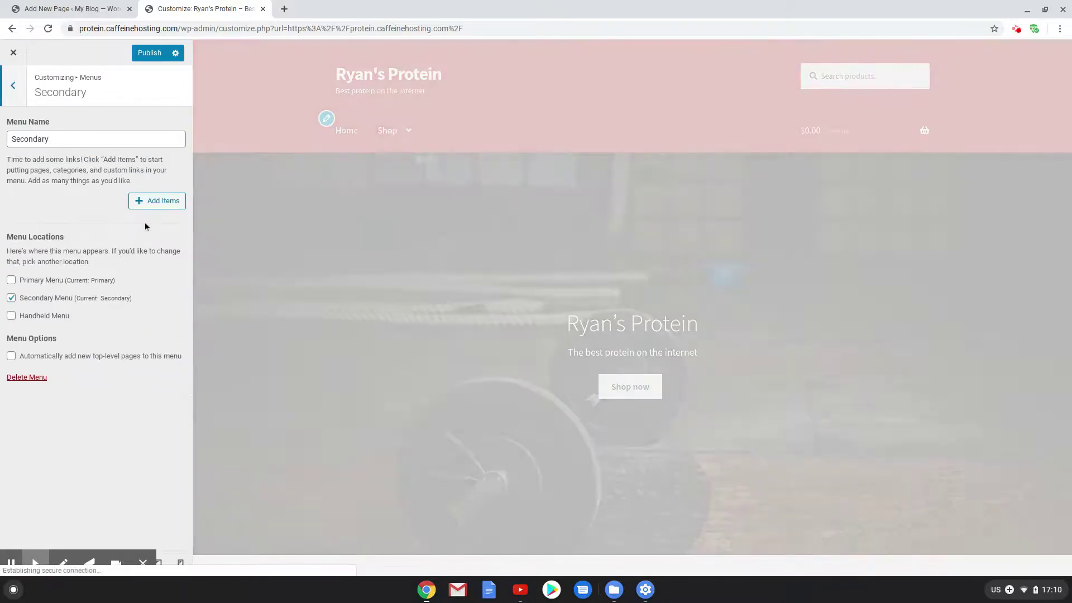
click(151, 205)
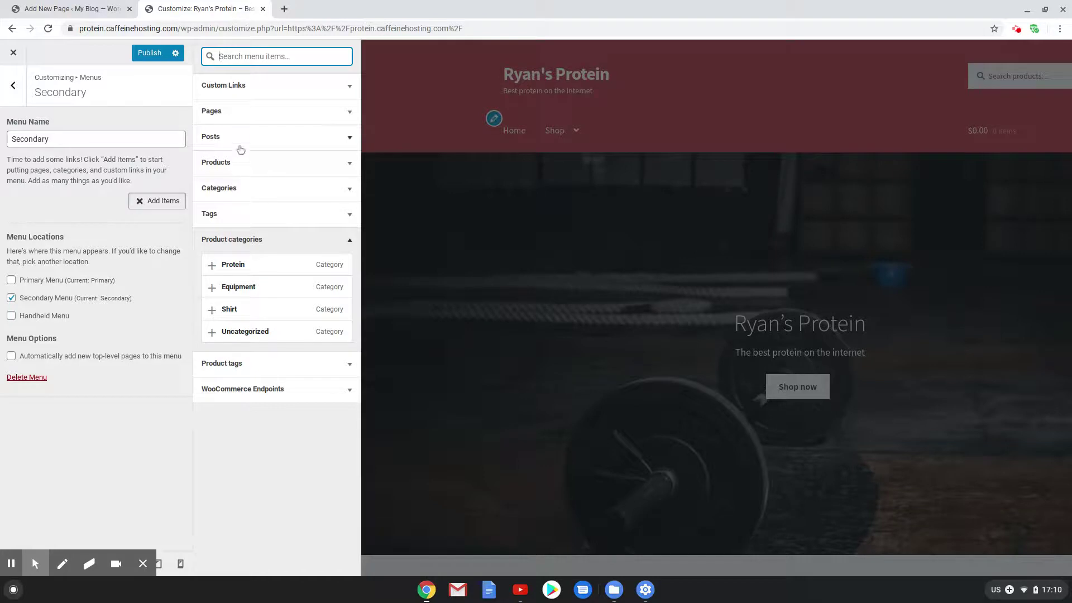
click(232, 110)
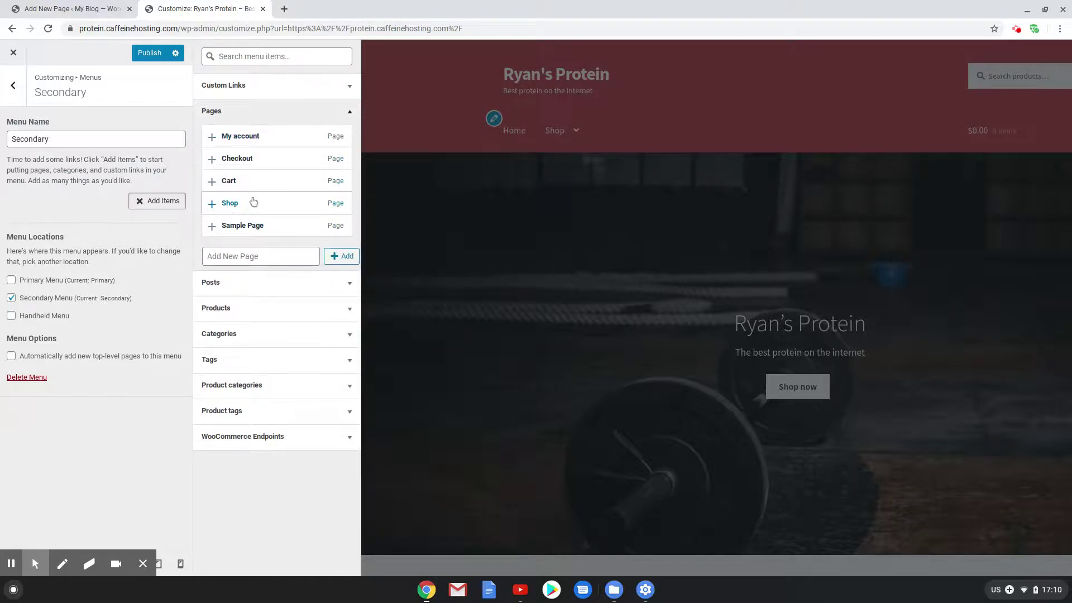
click(249, 137)
click(24, 90)
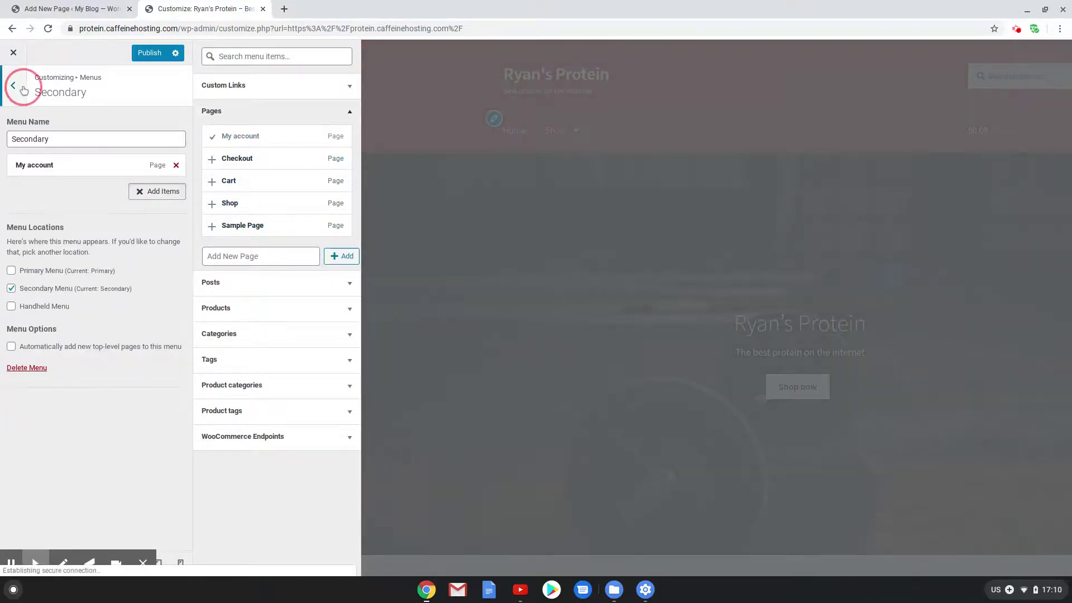
Create a Handheld menu in the handheld location with Home, Shop and My account, in that order
click(140, 211)
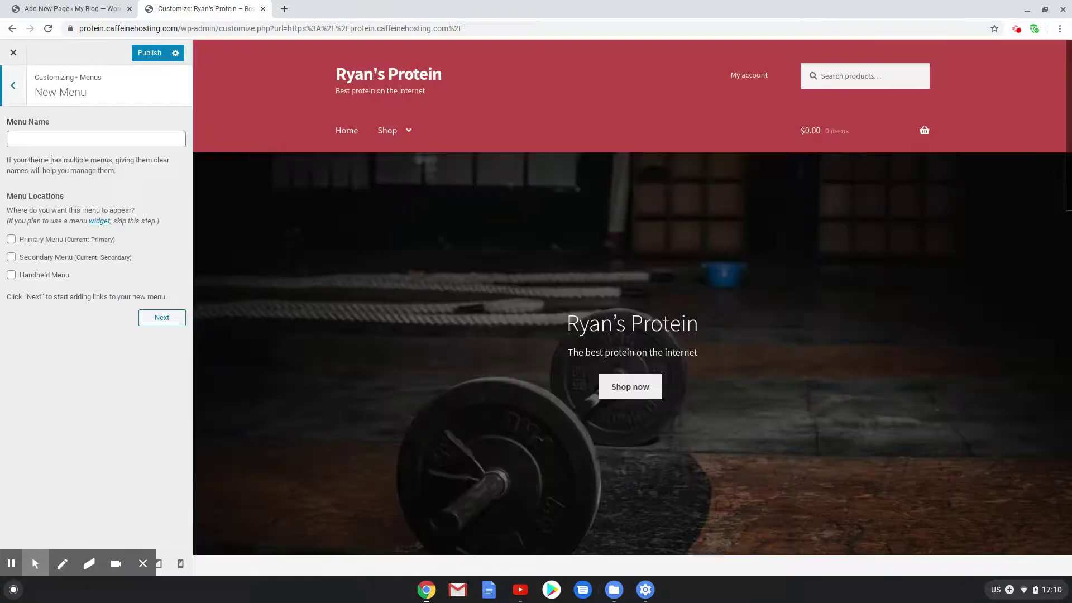
click(34, 143)
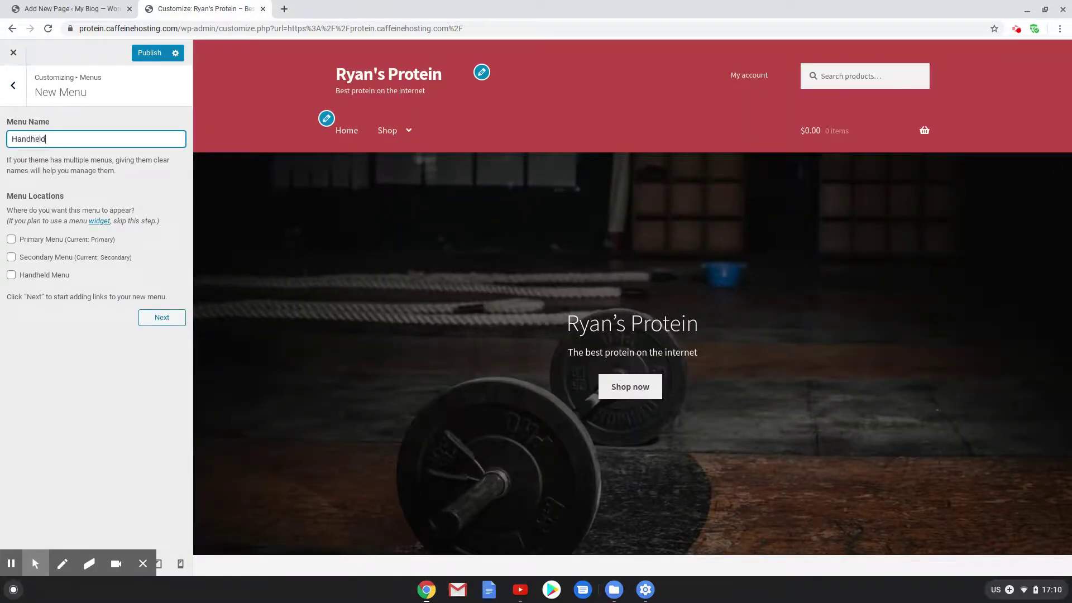
click(11, 274)
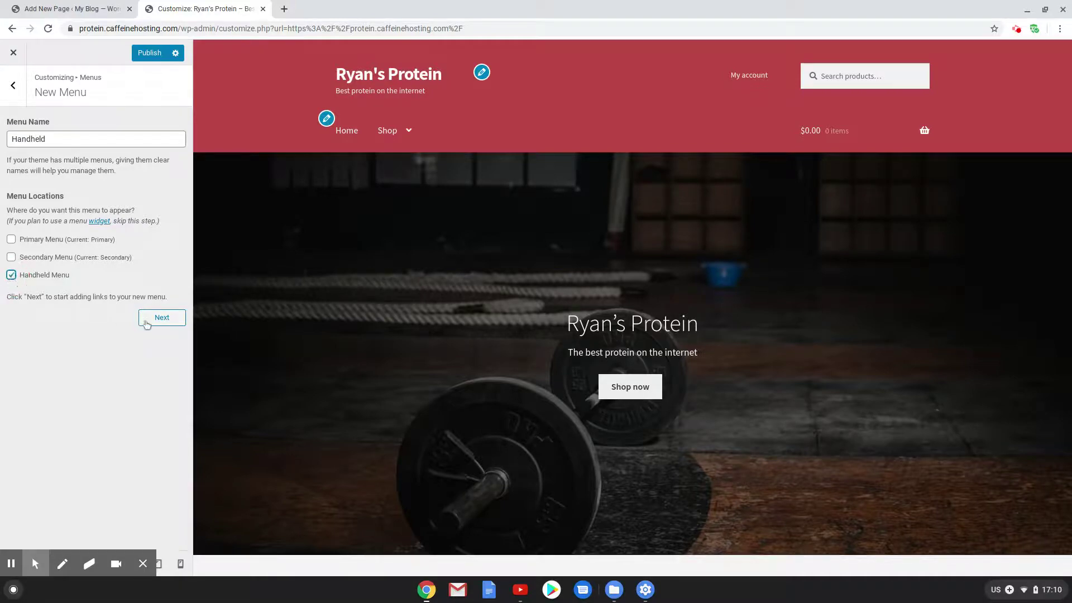
click(157, 317)
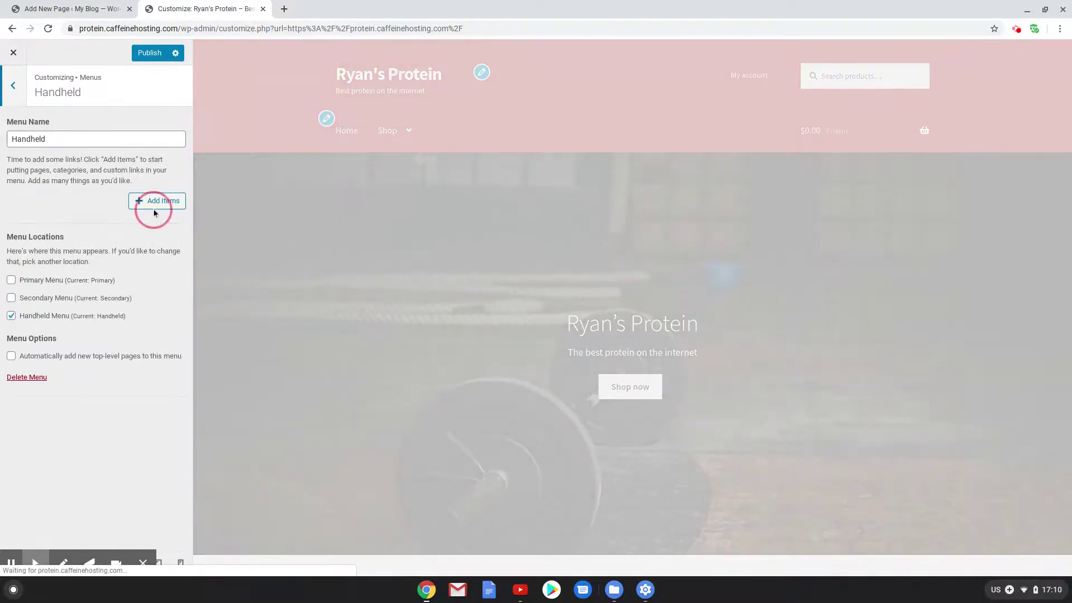
click(156, 201)
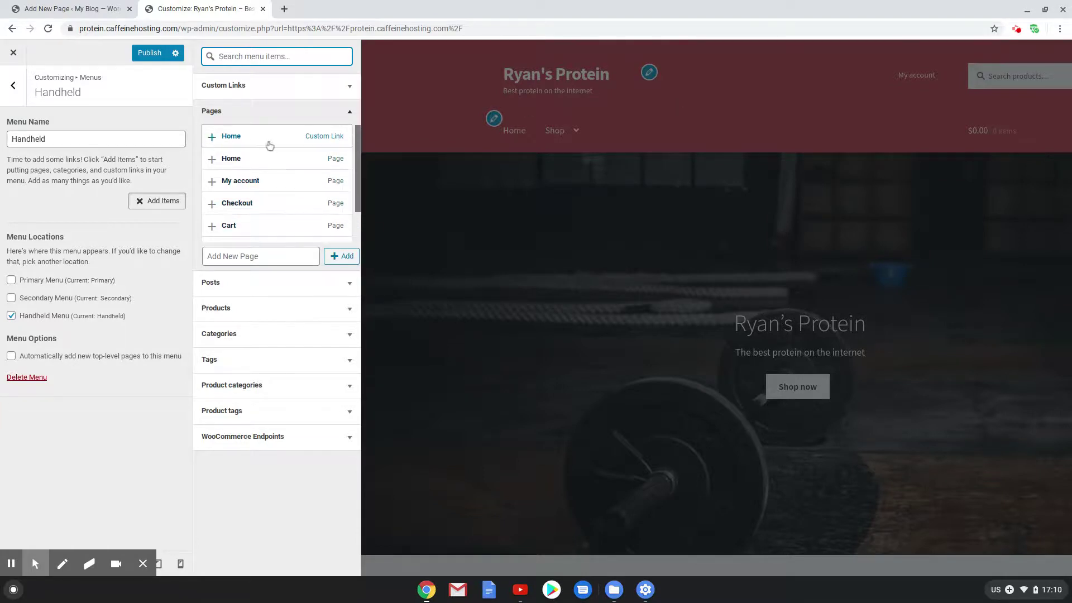
click(270, 145)
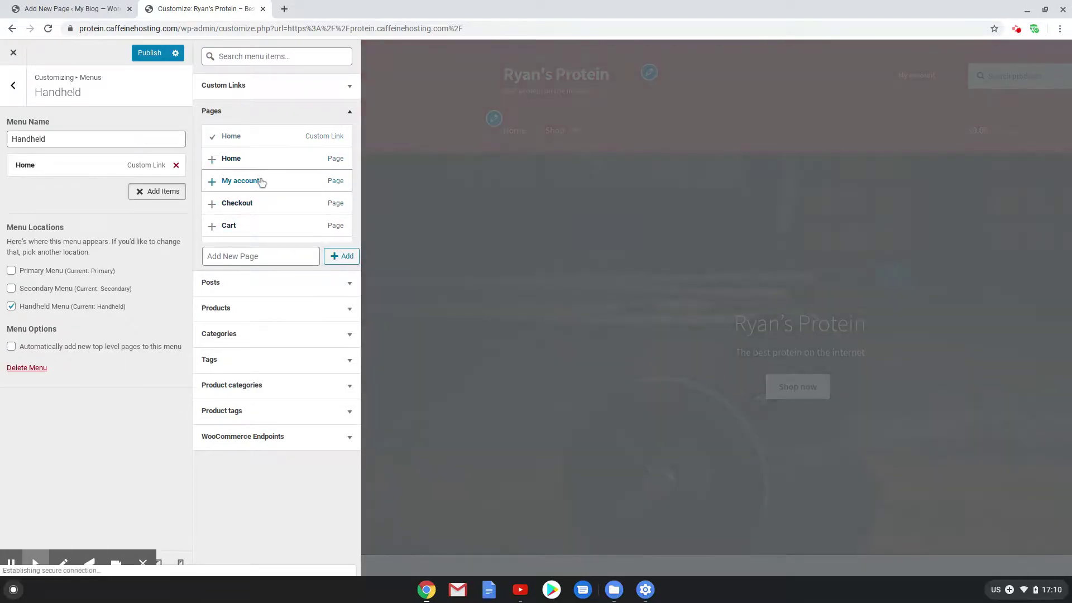
click(270, 185)
scroll(268, 212, down, 2)
click(264, 210)
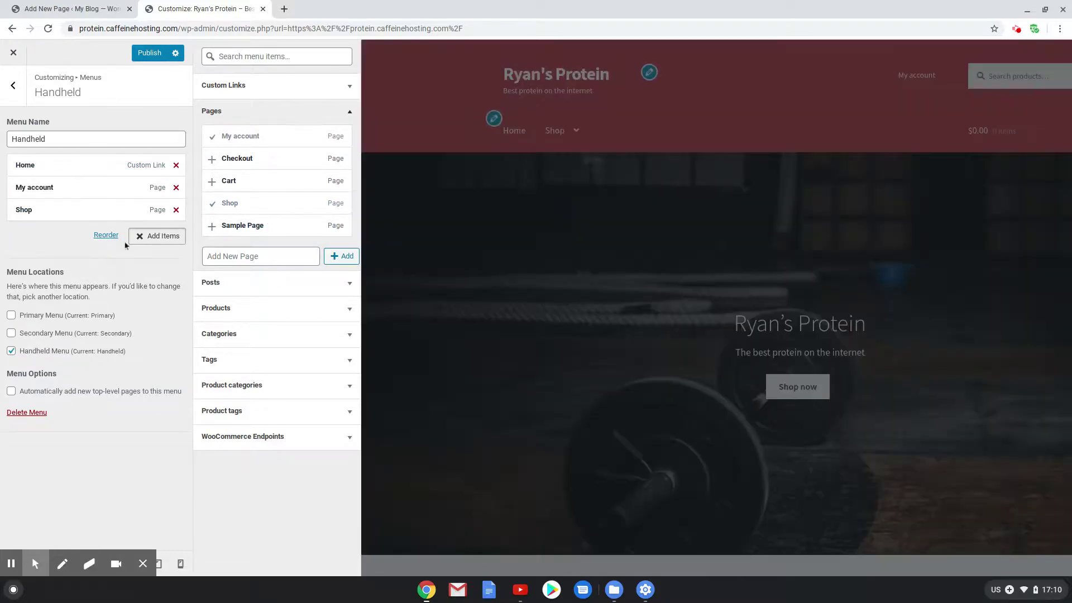
drag(55, 190, 50, 212)
click(13, 85)
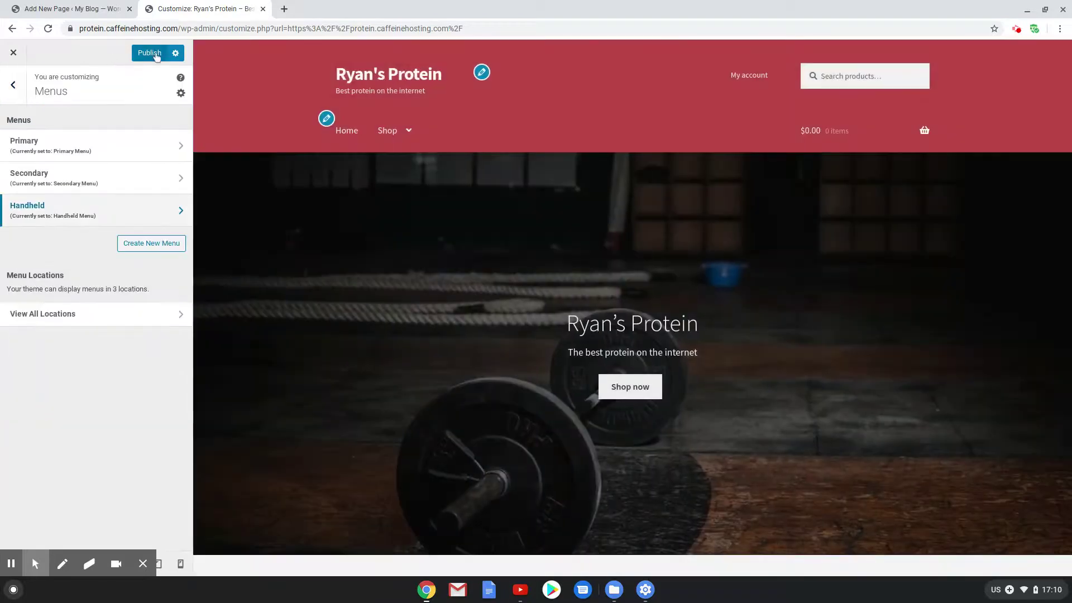
Publish the menu changes and go to the Sidebar widget area
click(150, 53)
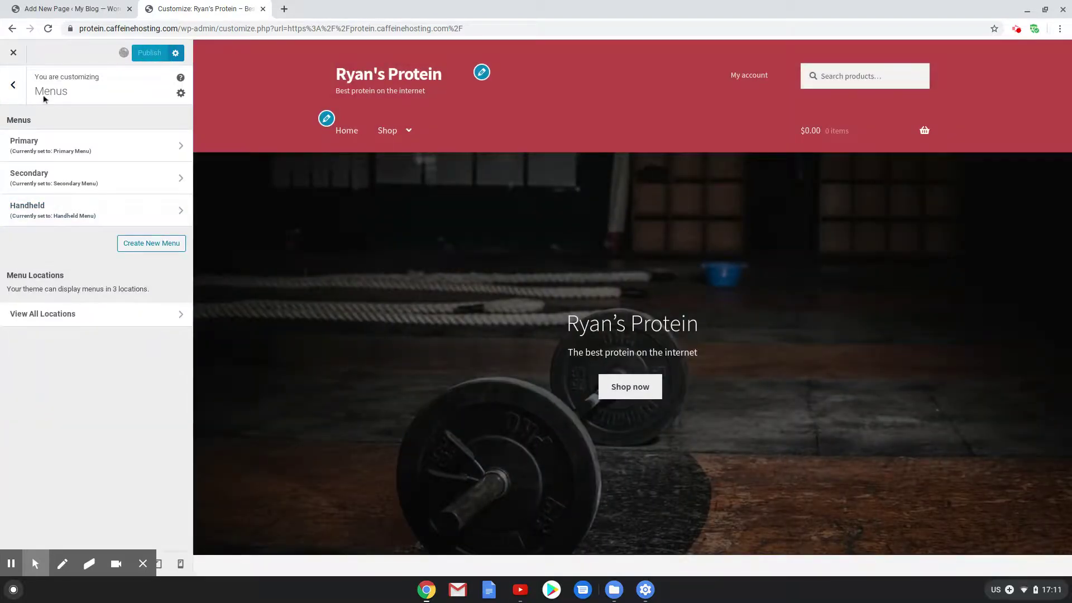
click(13, 84)
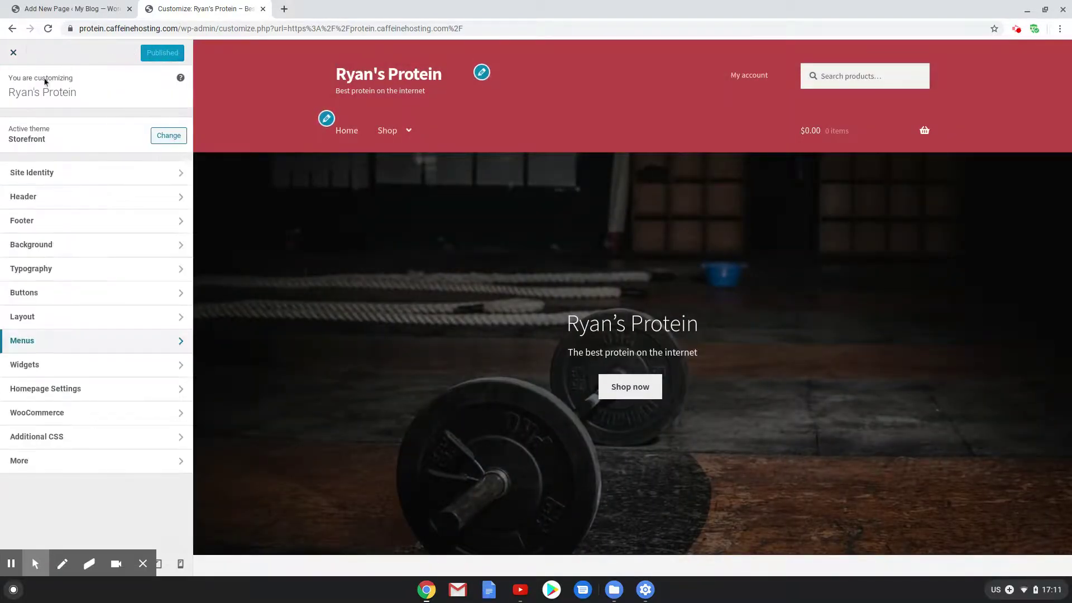
click(65, 368)
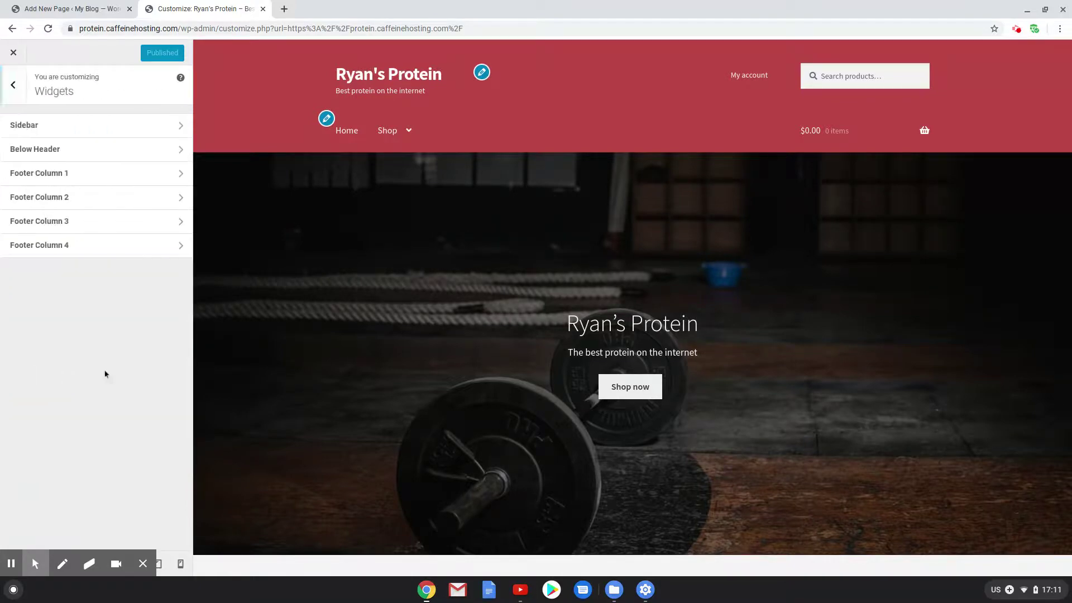
click(62, 127)
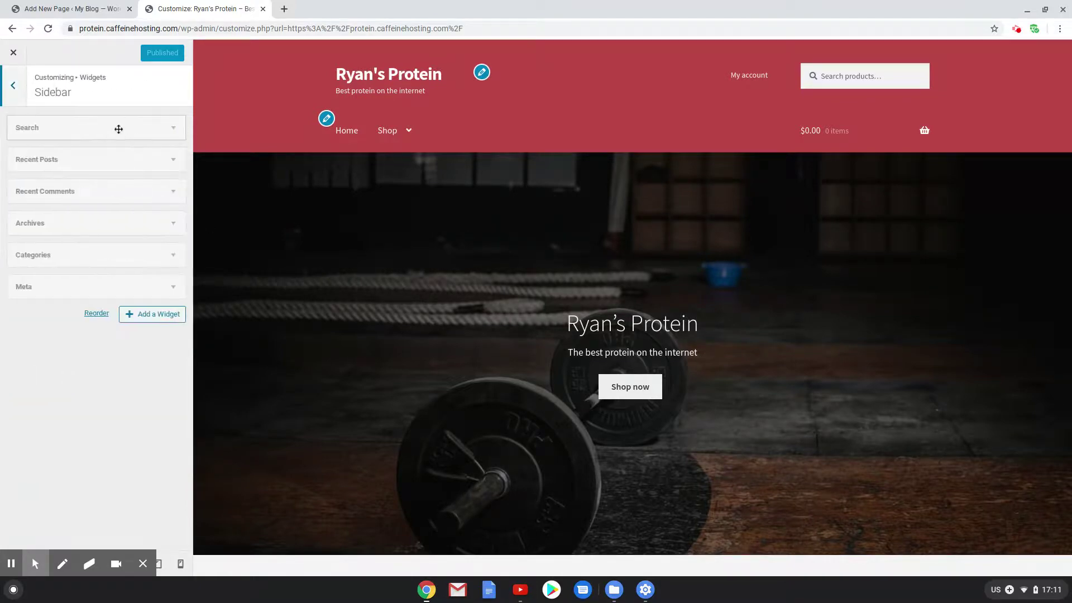
Preview the Shop page and remove the Search, Recent Posts and Recent Comments widgets
click(384, 131)
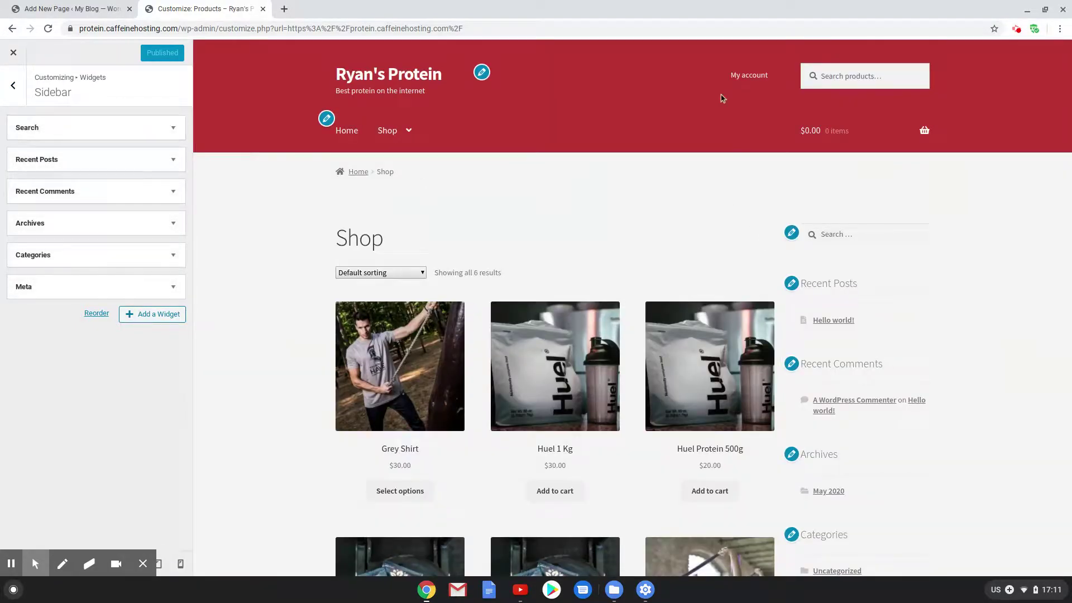
click(170, 127)
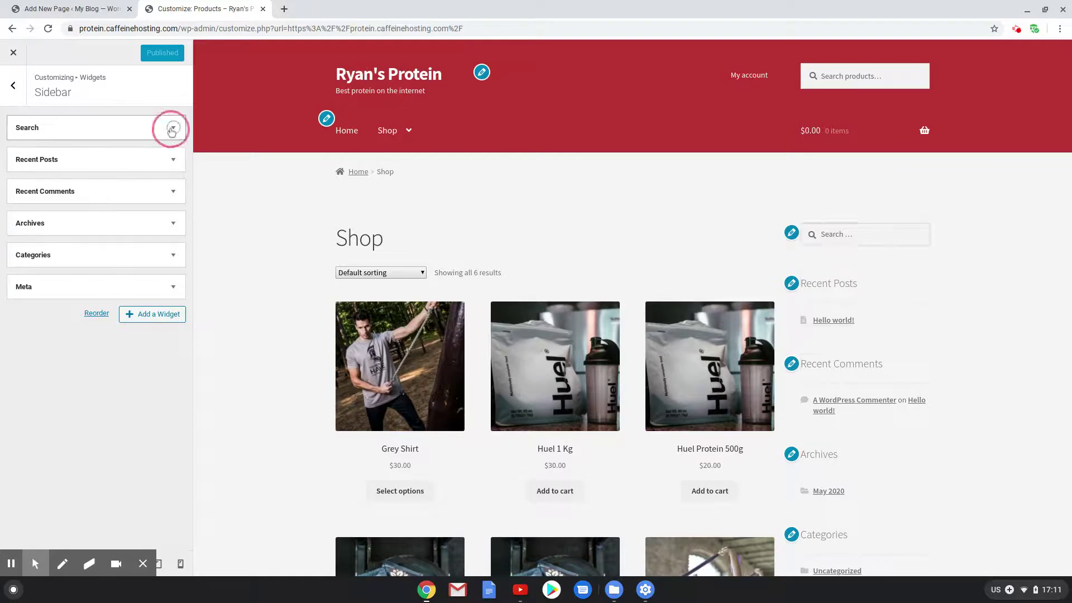
click(23, 185)
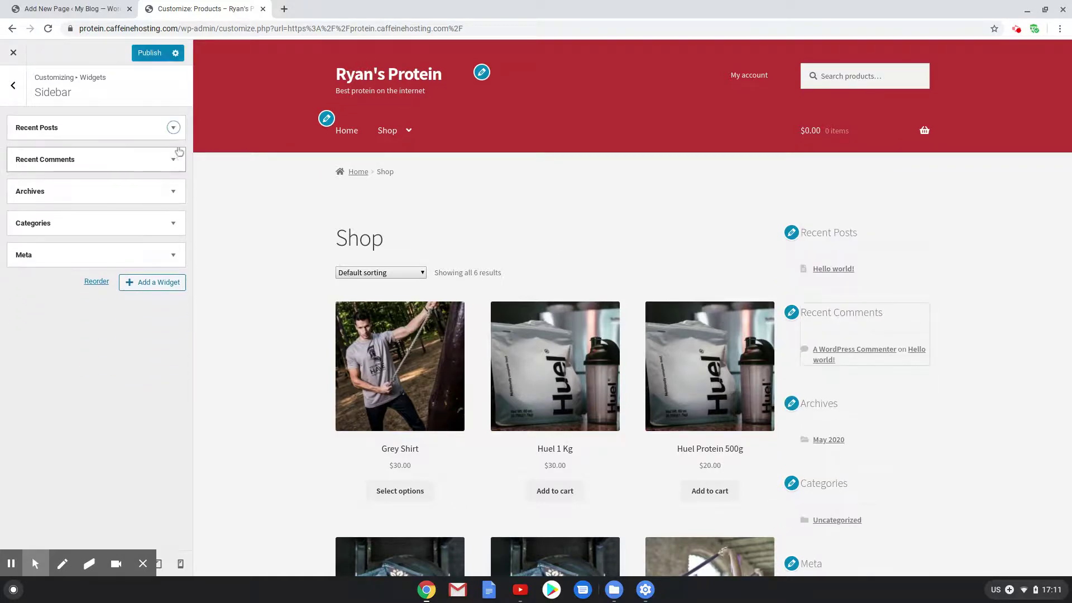
click(172, 129)
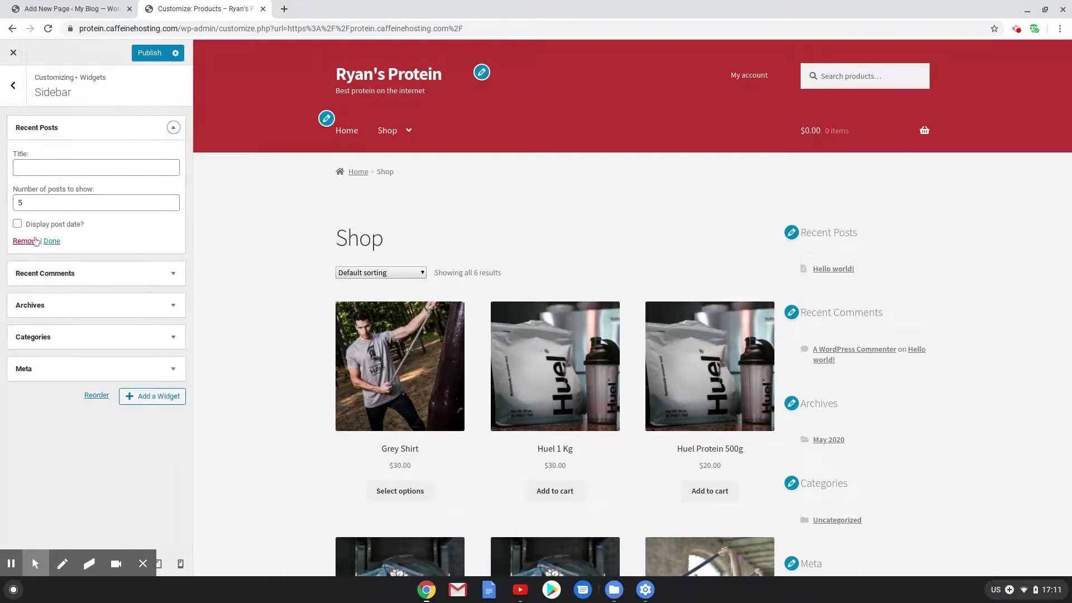
click(35, 241)
click(175, 130)
click(22, 218)
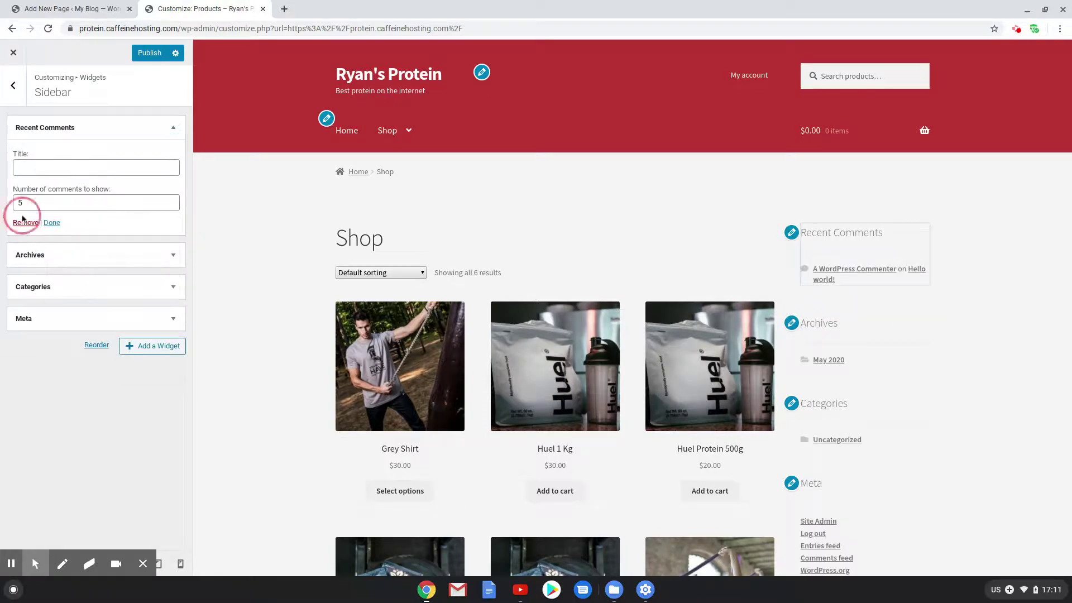
Remove the Archives, Categories and Meta widgets from the sidebar
click(173, 127)
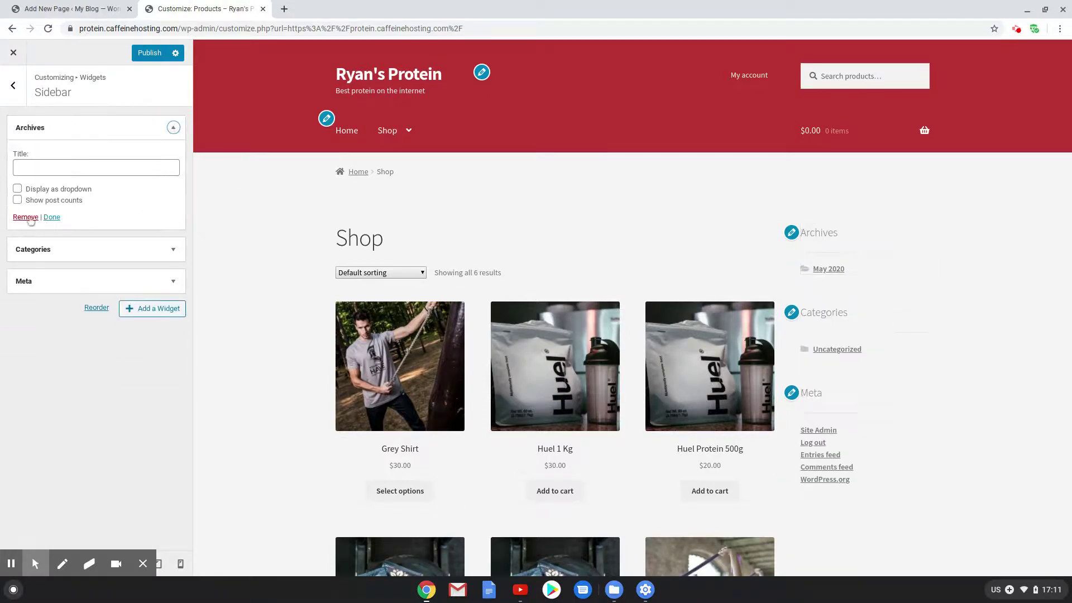
click(20, 217)
click(174, 128)
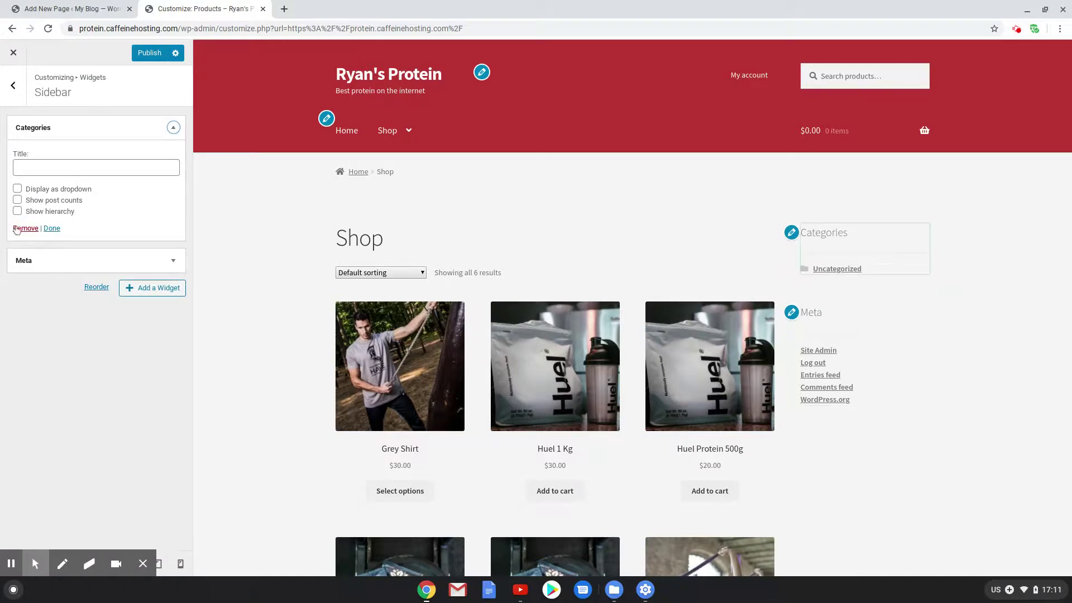
click(16, 229)
click(173, 127)
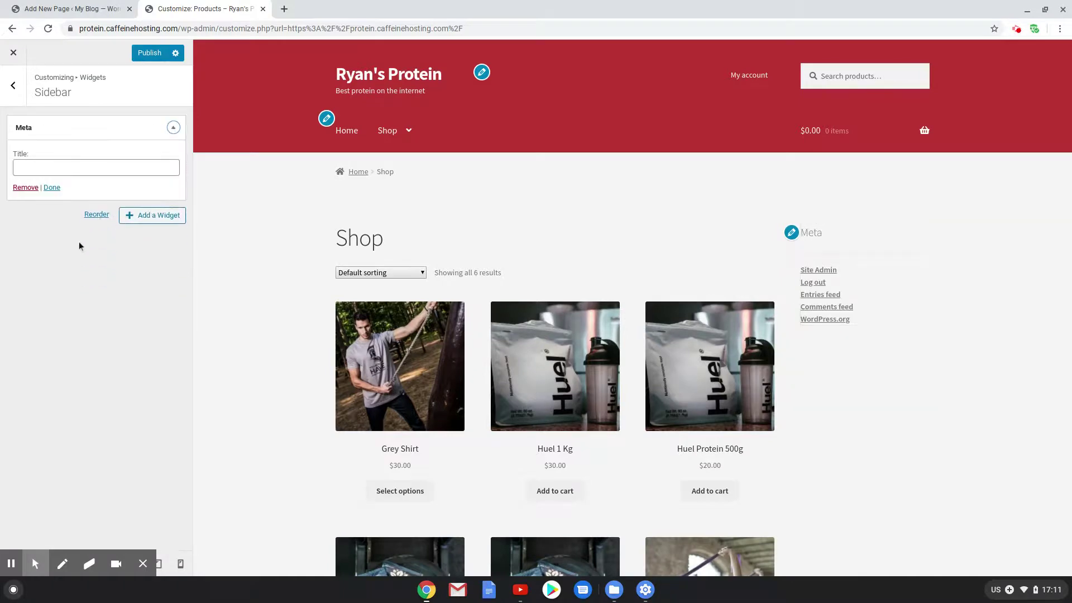
click(26, 188)
click(146, 122)
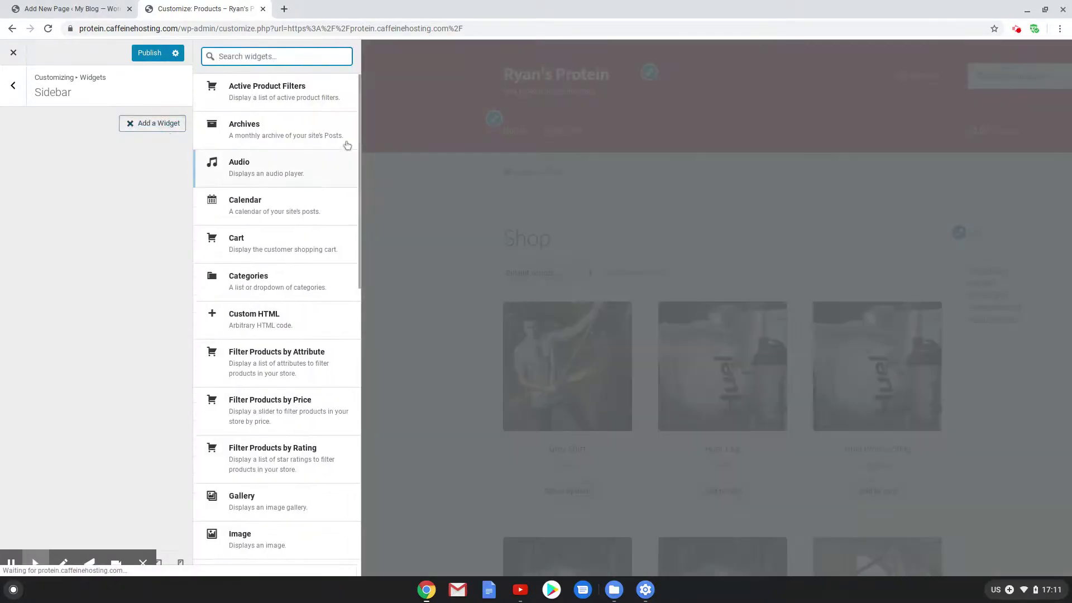
Add the Filter Products by Price widget to the sidebar
scroll(273, 311, down, 10)
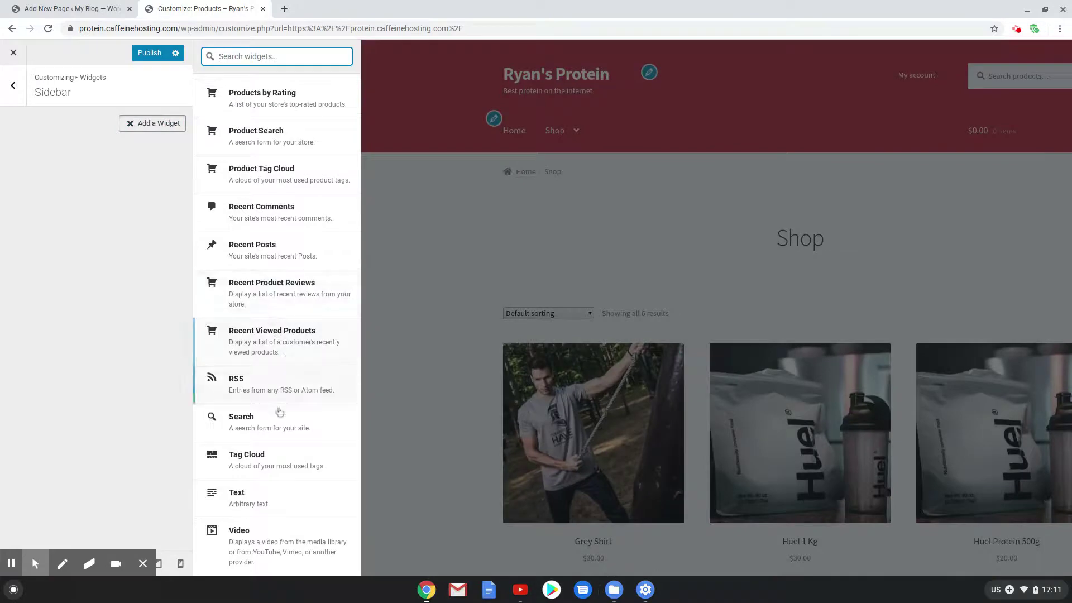
scroll(282, 425, up, 10)
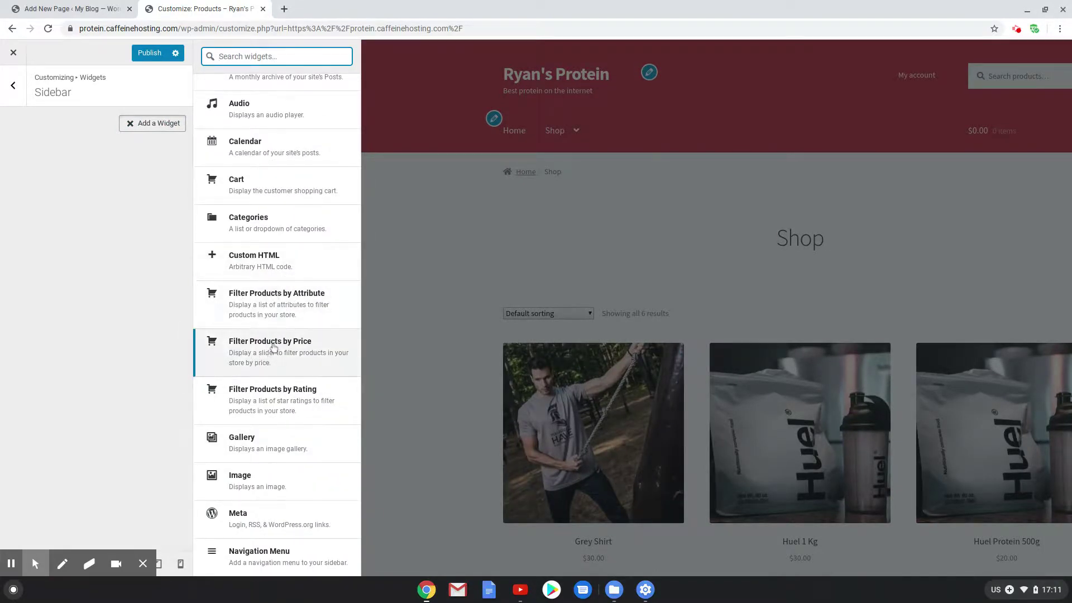
click(302, 351)
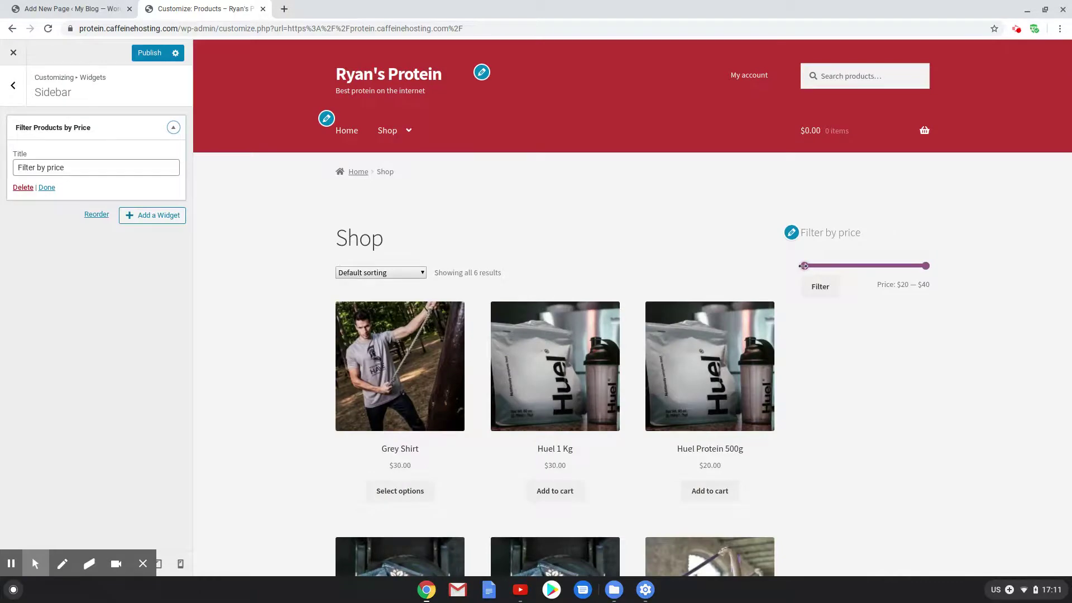
click(804, 266)
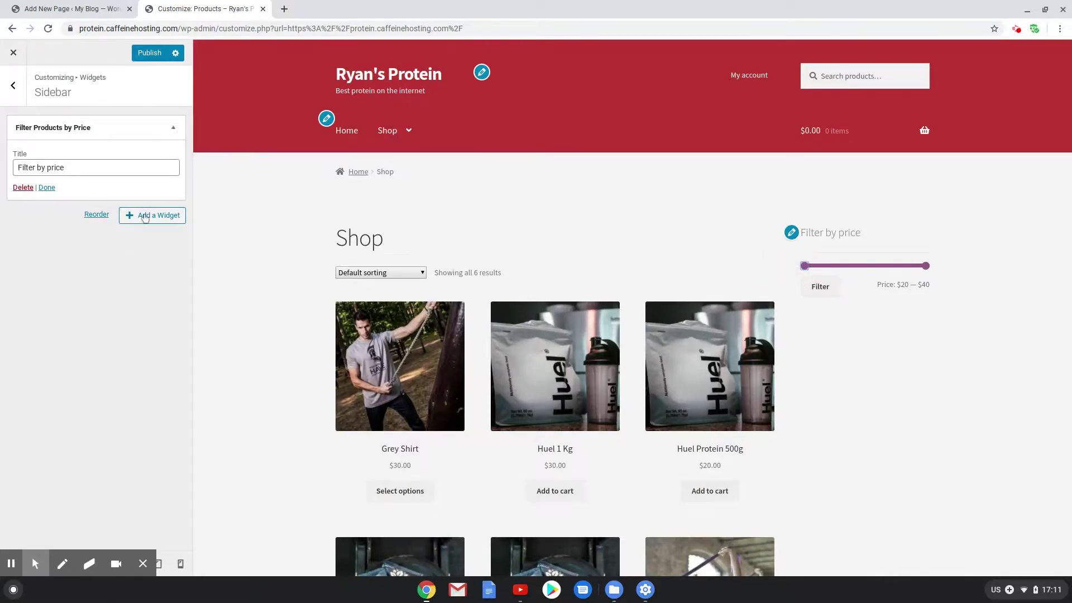
Add a Product Categories widget with Hide empty categories ticked
click(145, 217)
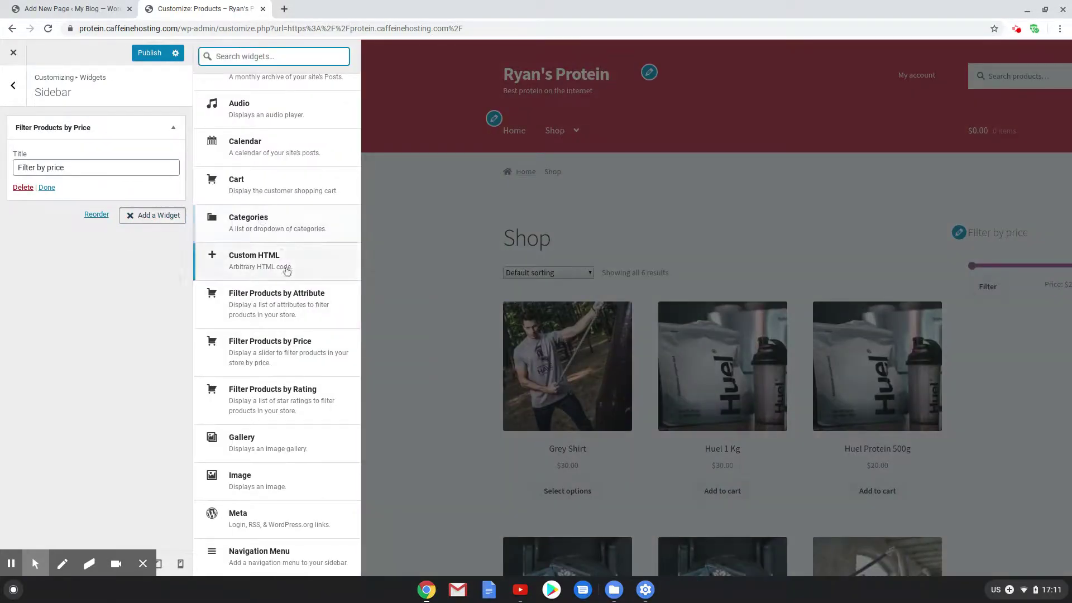
scroll(288, 321, up, 2)
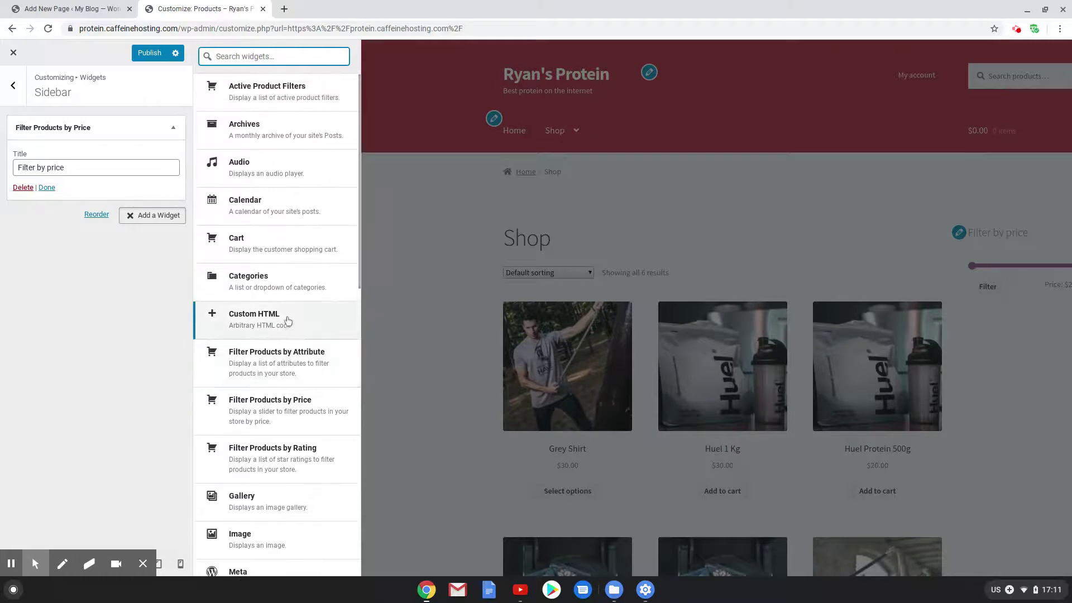
scroll(271, 296, down, 1)
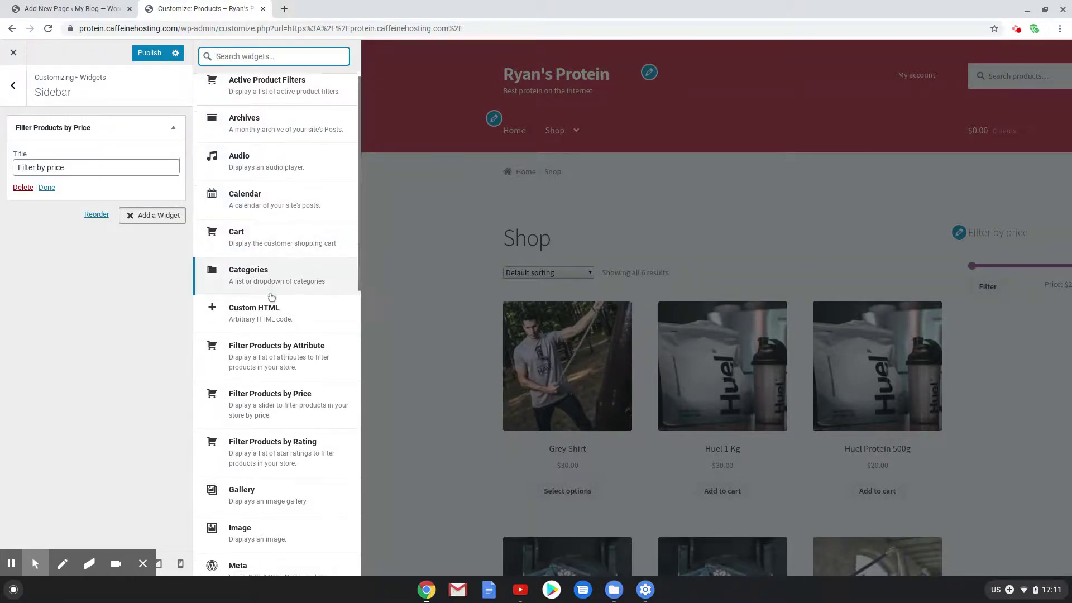
scroll(272, 296, down, 1)
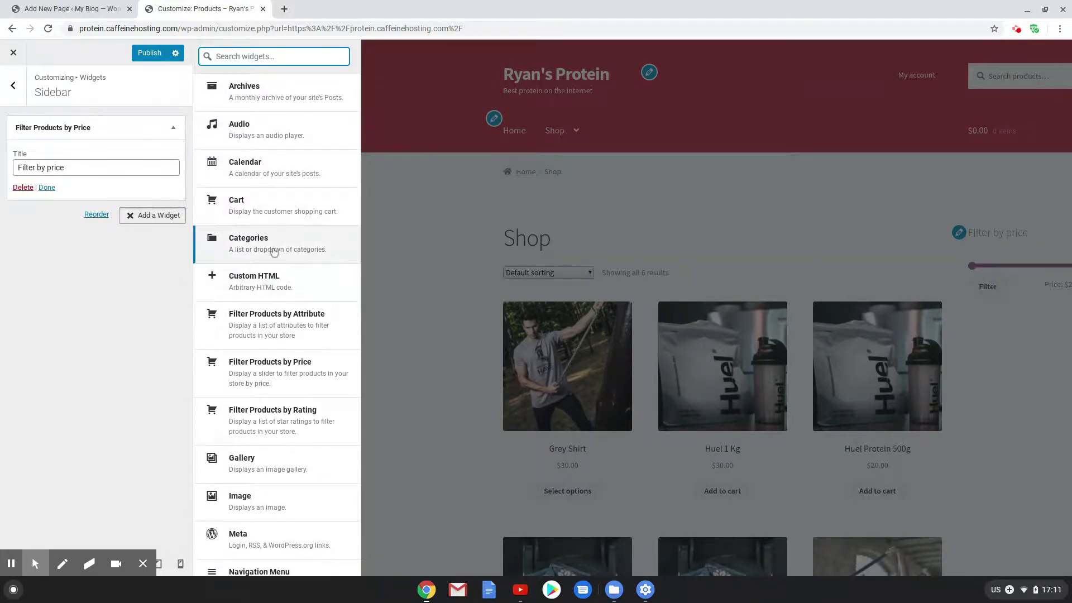
scroll(274, 252, down, 3)
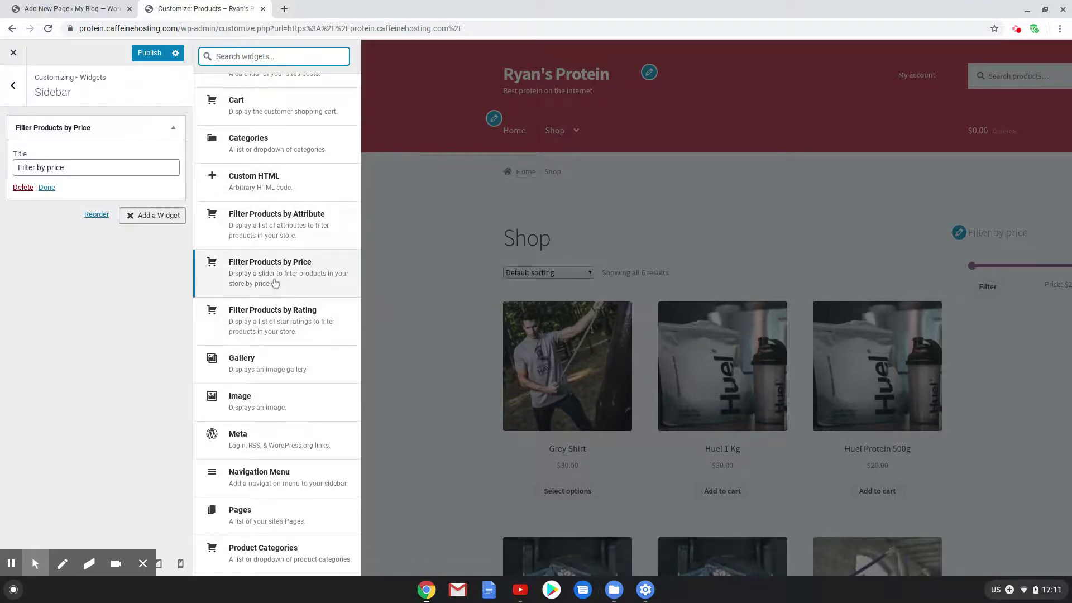
scroll(276, 284, down, 5)
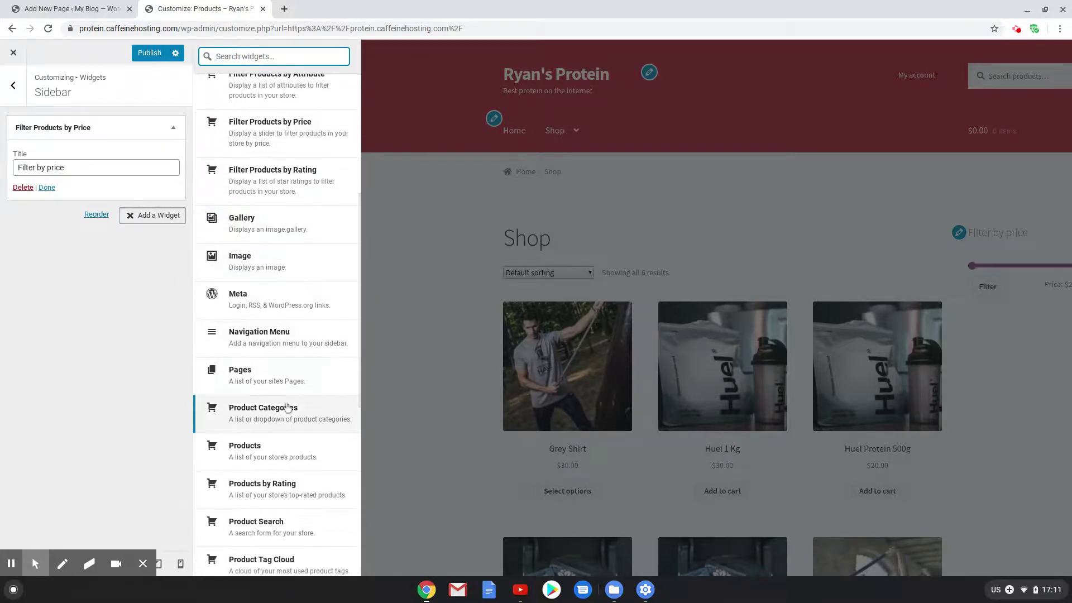
click(288, 408)
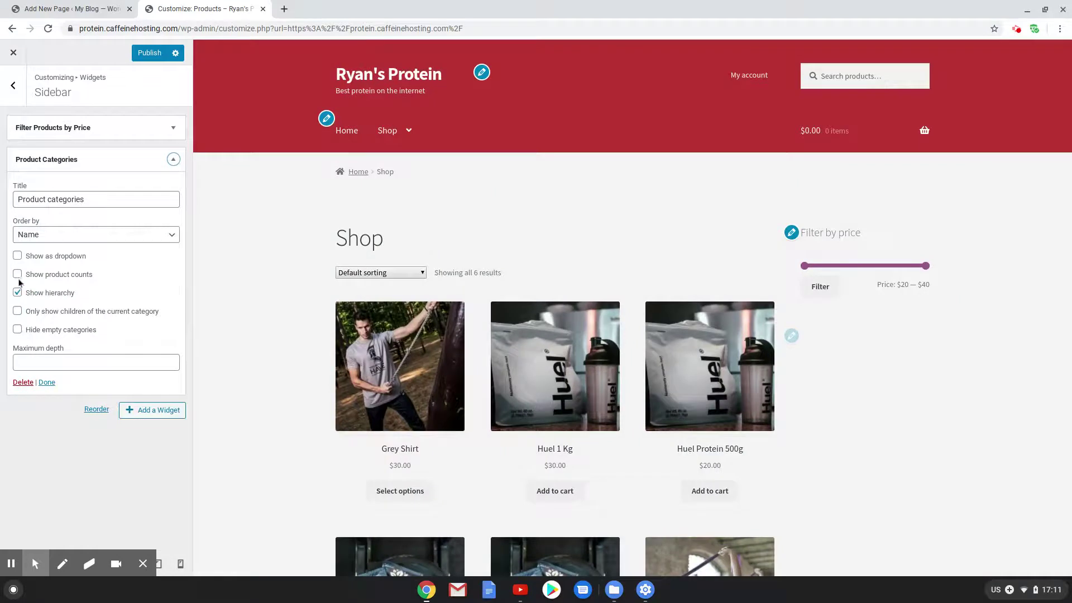
click(18, 329)
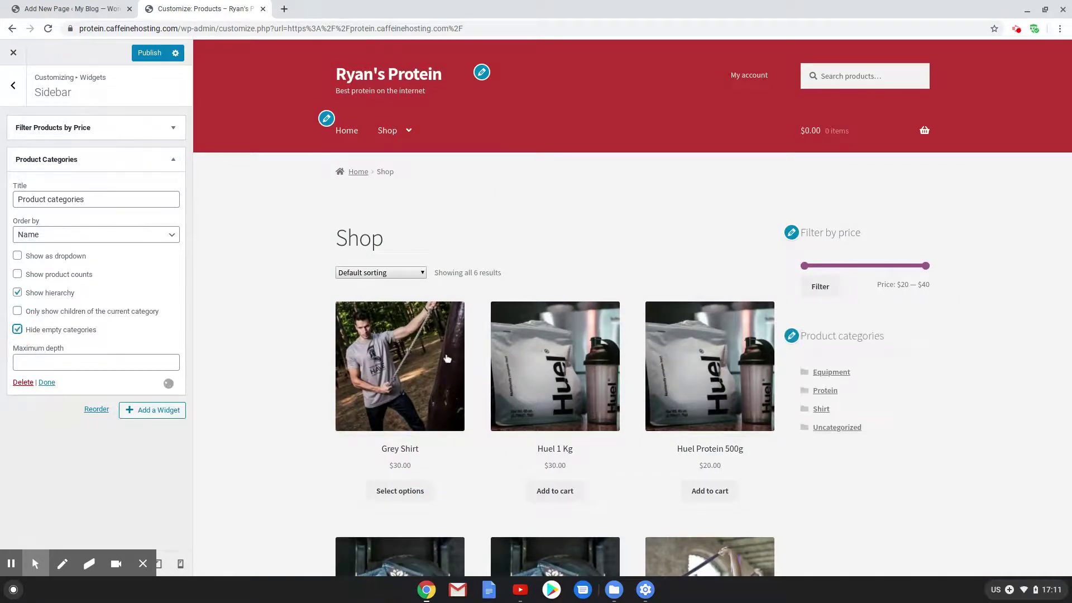
click(13, 85)
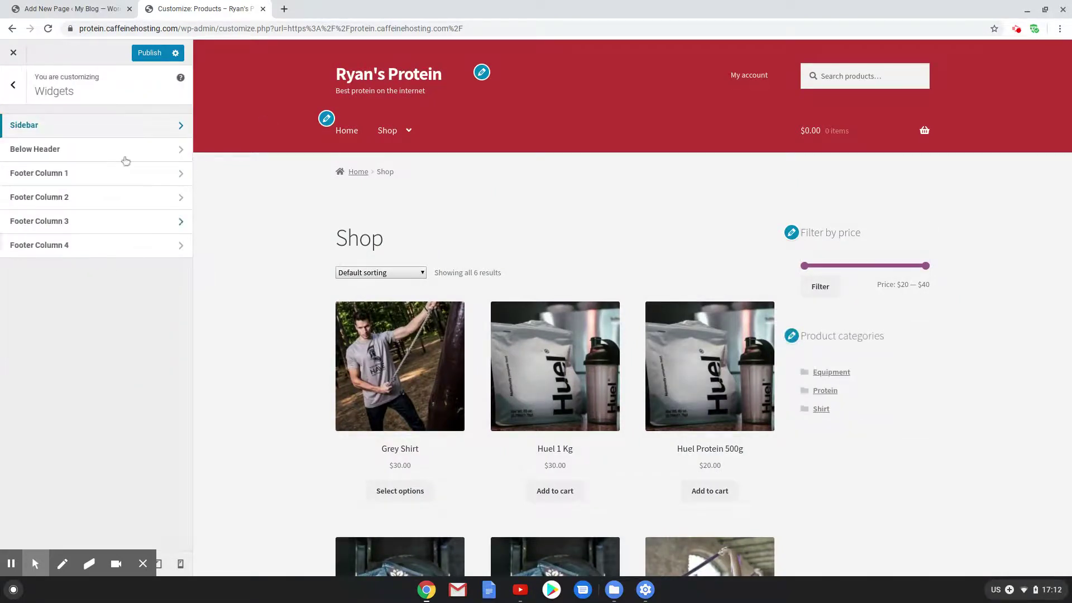
Publish the sidebar widget changes and close the Customizer
click(11, 101)
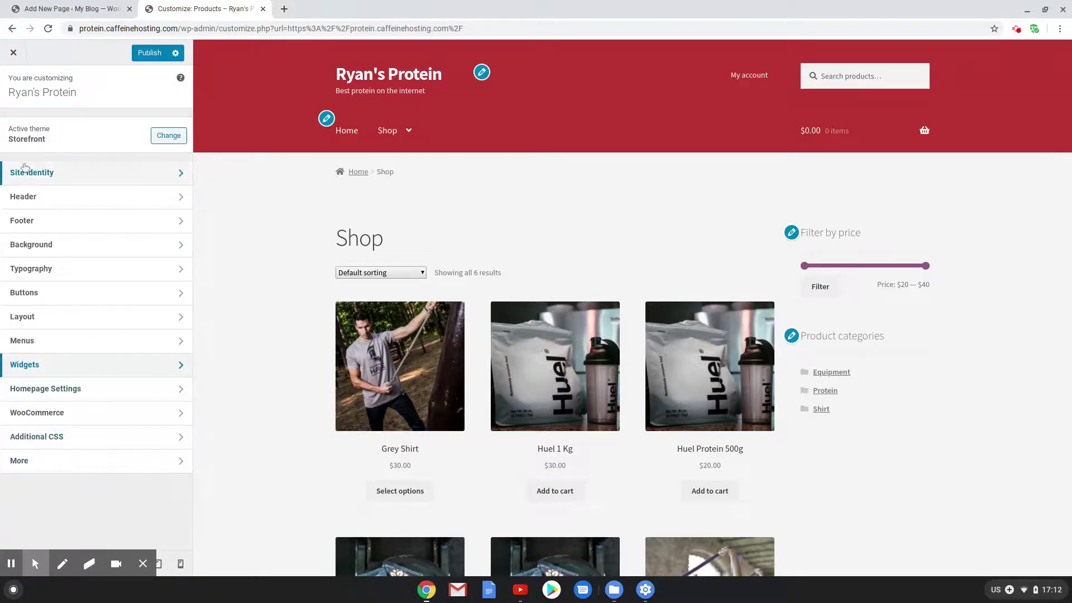
click(165, 53)
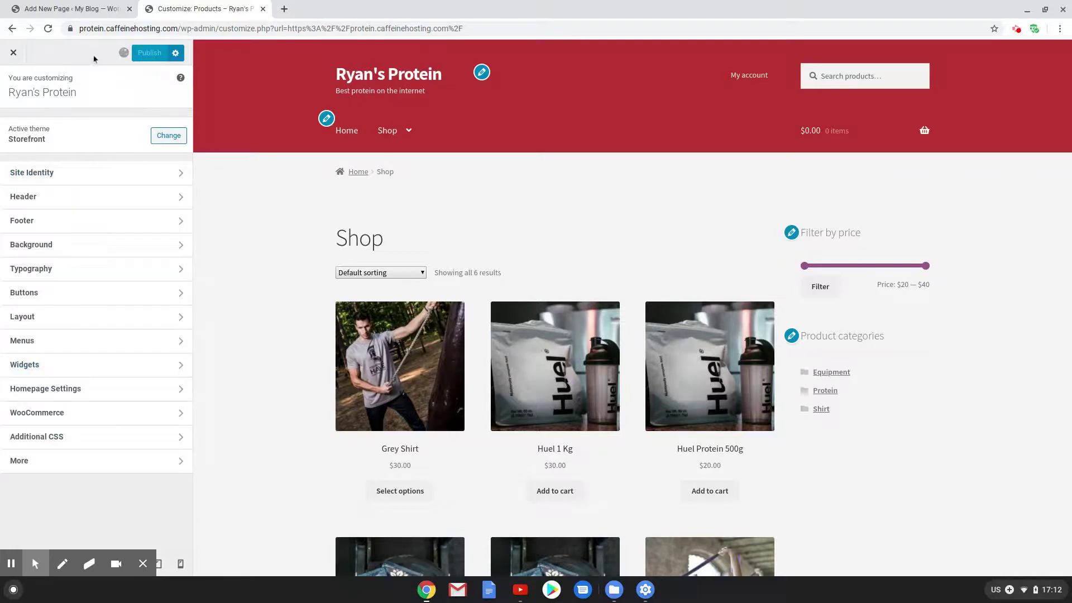
click(13, 56)
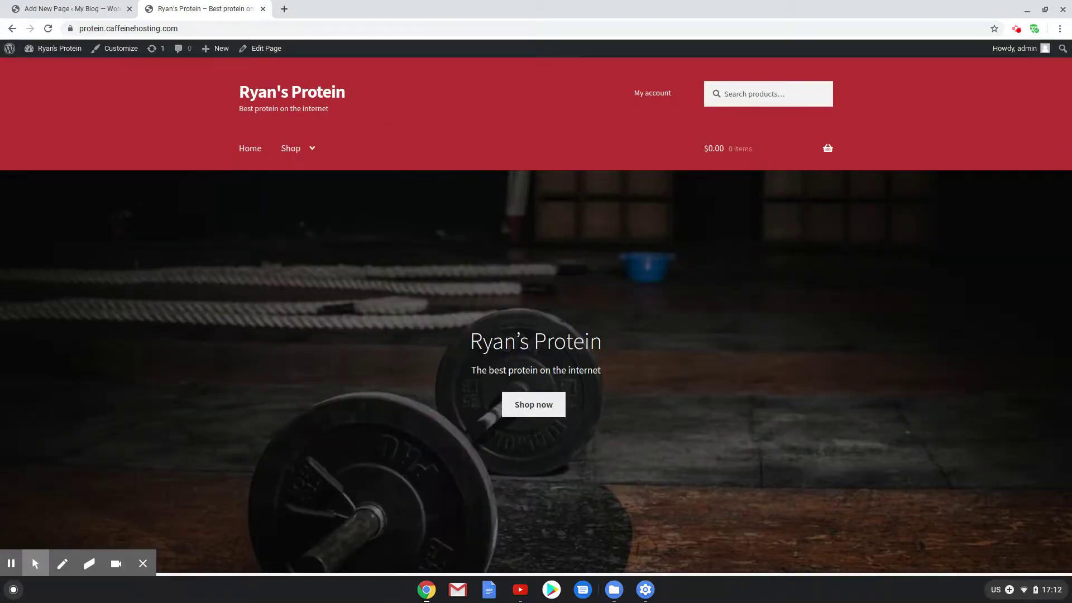
Open the Home page in the block editor from the live homepage's admin bar
scroll(311, 307, down, 5)
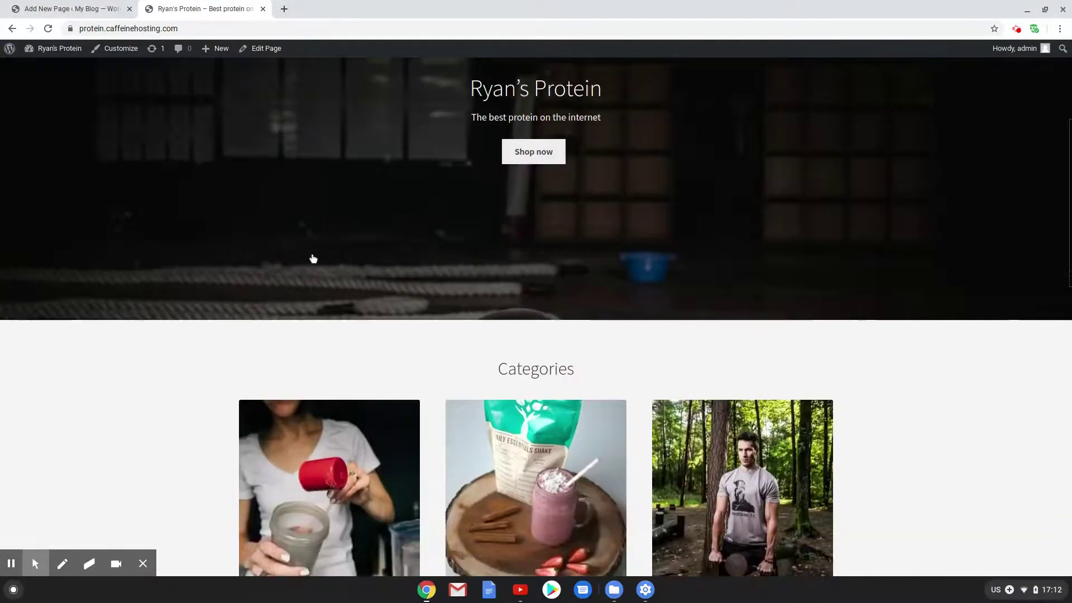
scroll(313, 258, up, 5)
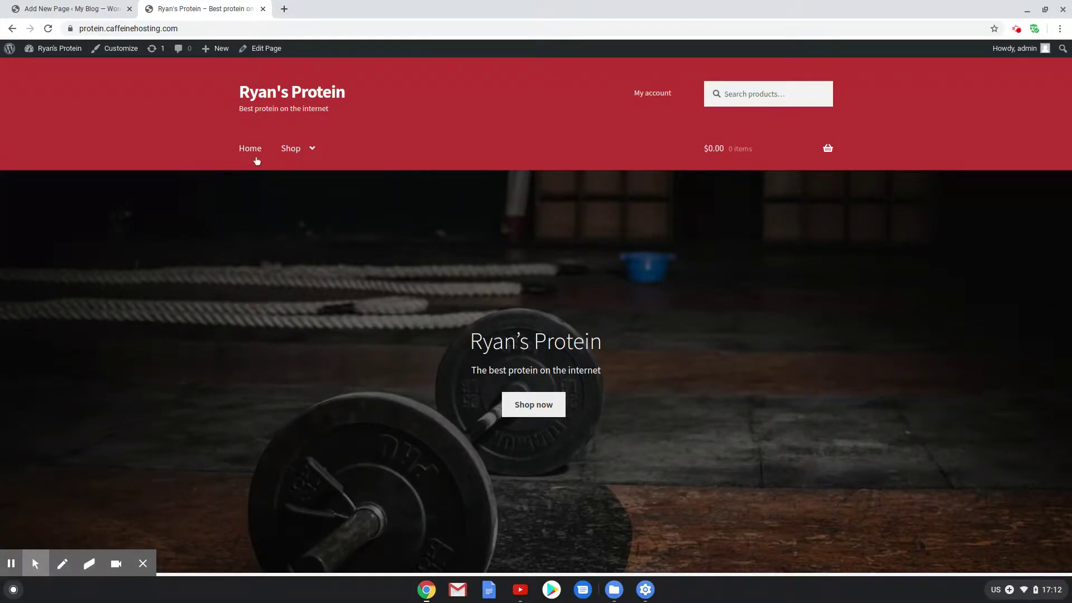
click(255, 53)
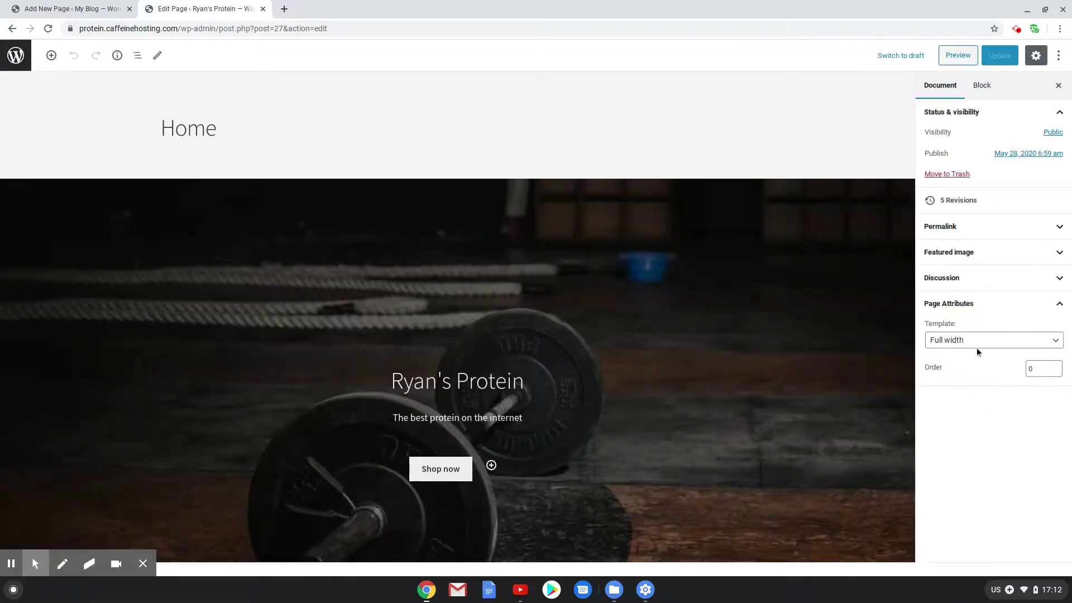
Keep the Home page on the Full width template, review it, and exit to the Pages list
click(969, 342)
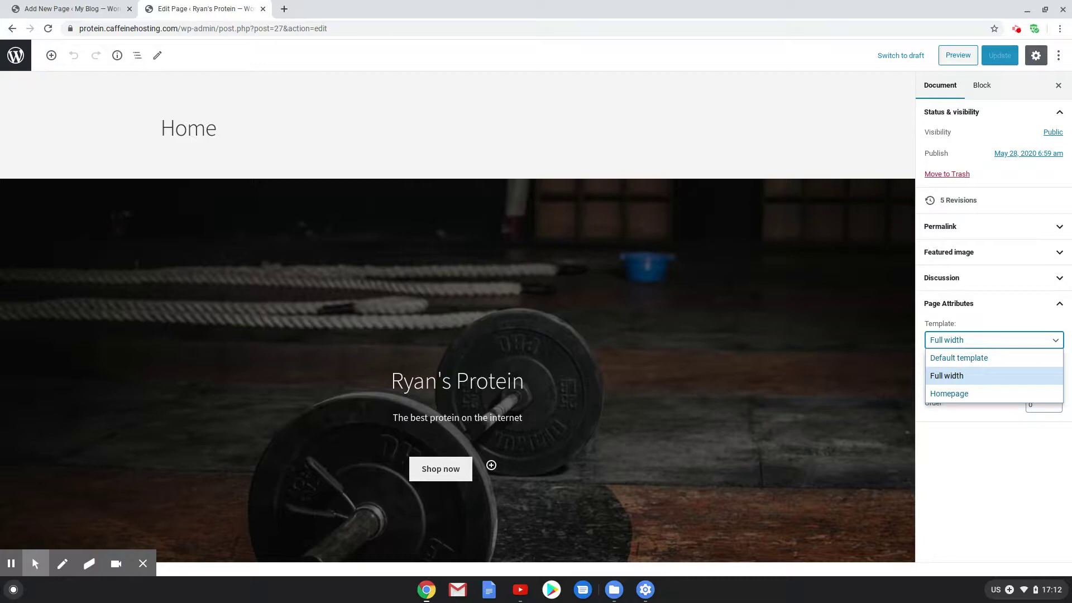
click(973, 525)
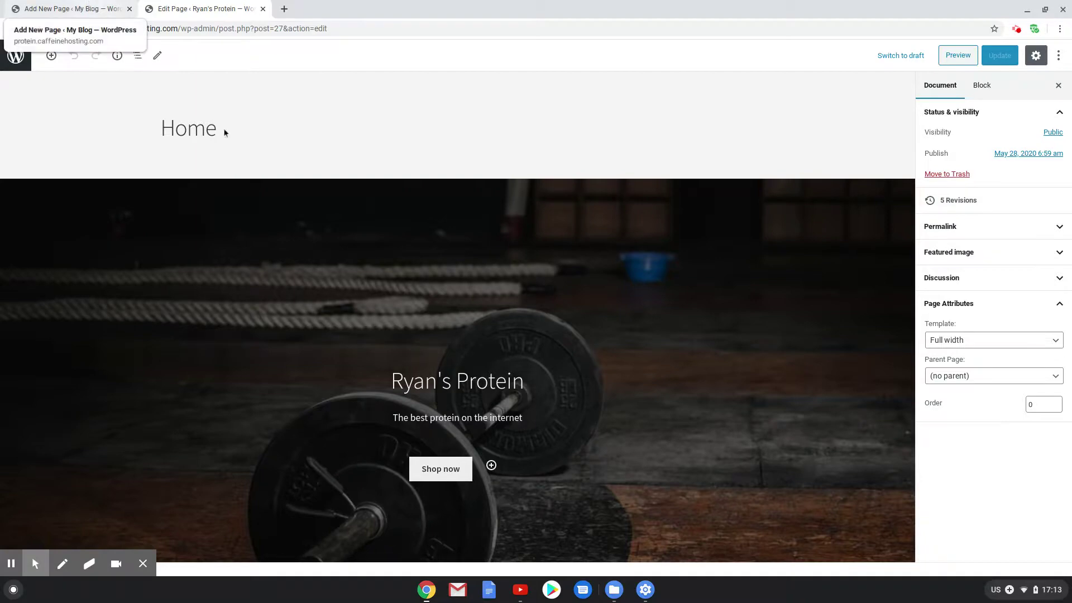
scroll(363, 237, down, 8)
scroll(450, 506, down, 15)
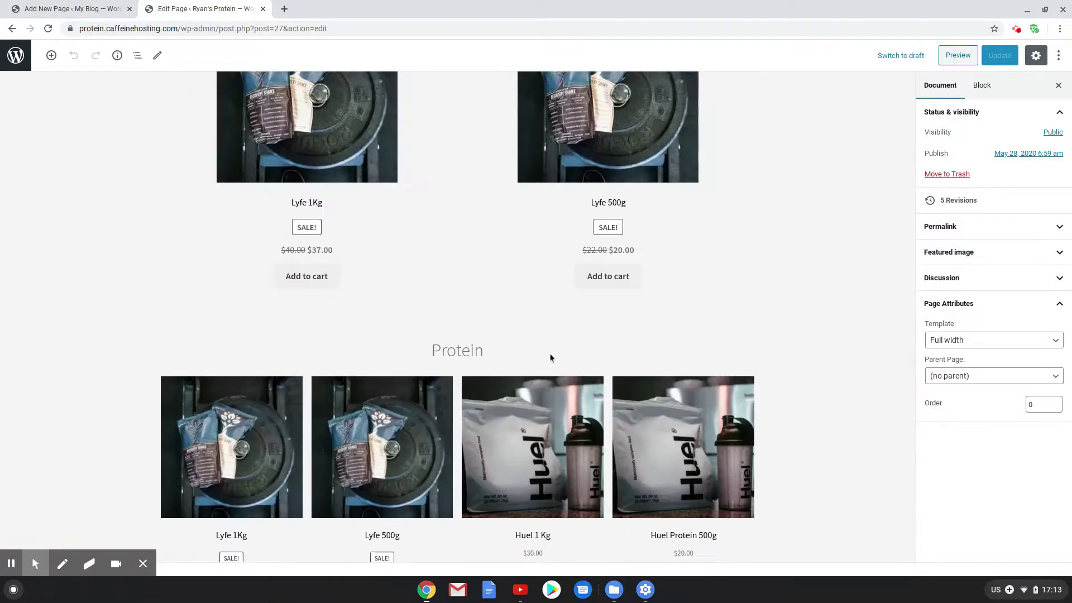
scroll(531, 358, up, 20)
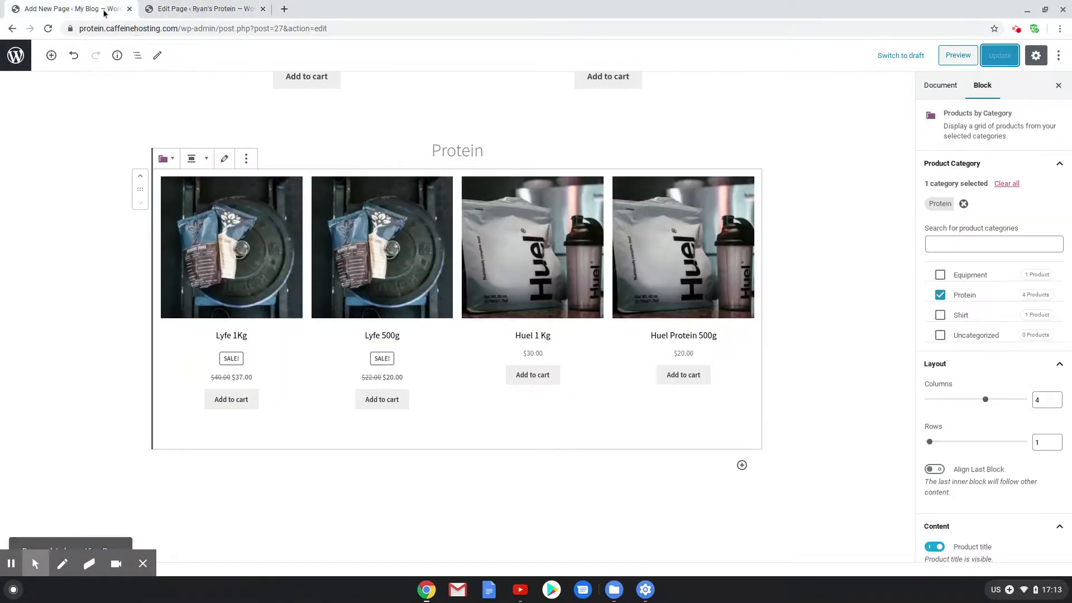
scroll(702, 313, up, 15)
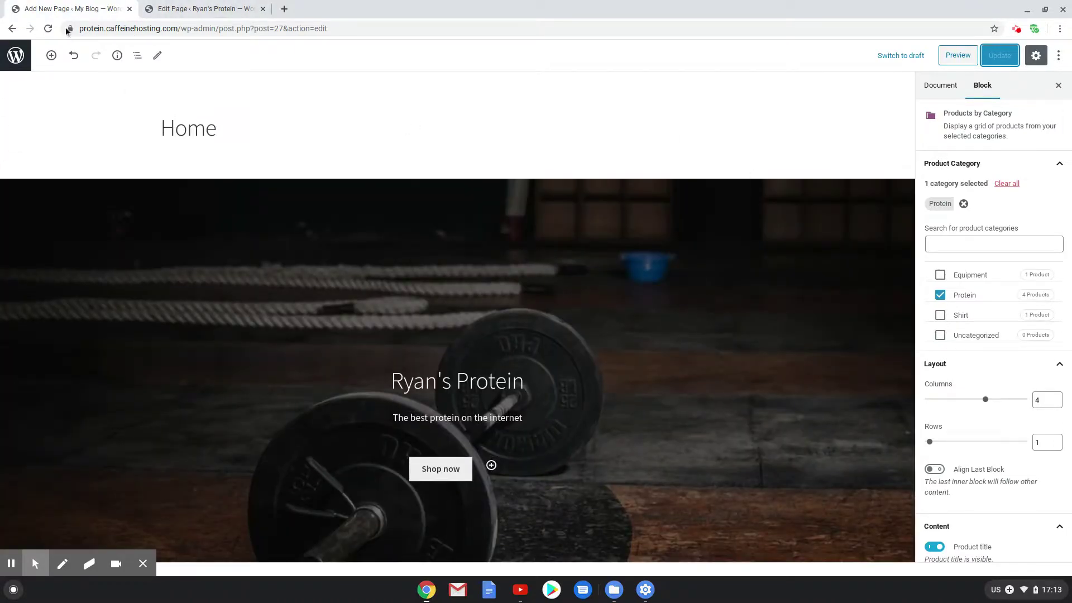
click(201, 9)
click(61, 11)
click(15, 53)
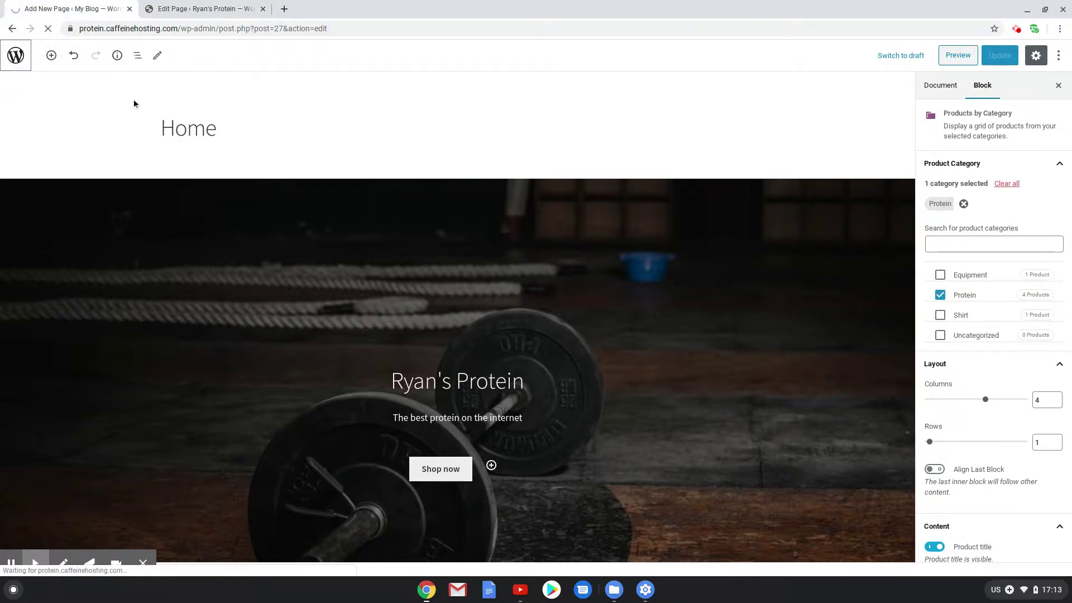
Open the live Cart, Checkout and My account pages in new browser tabs
drag(64, 5, 187, 5)
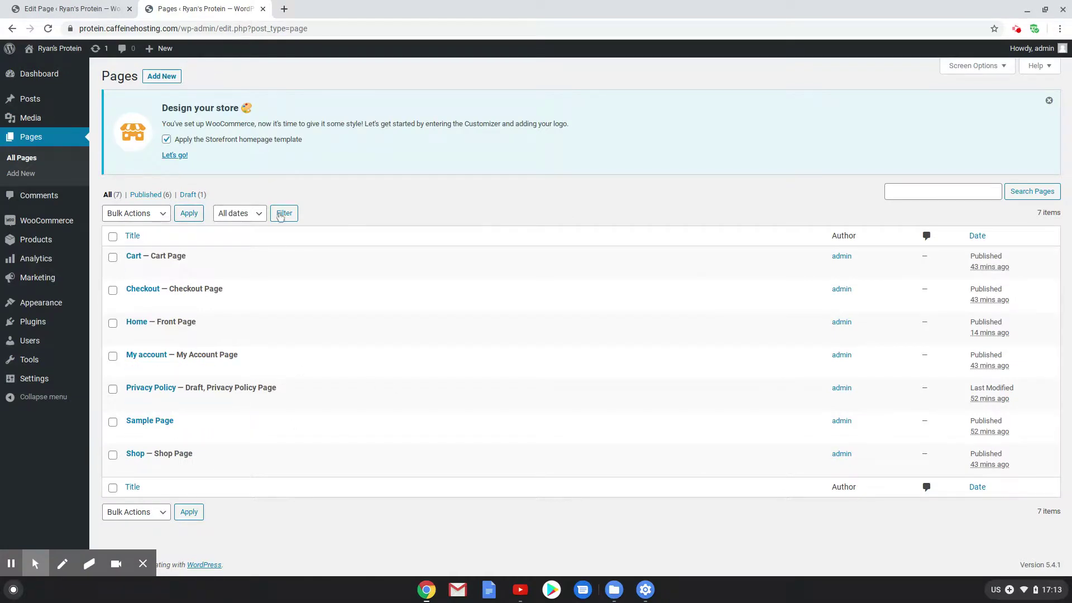
right_click(210, 273)
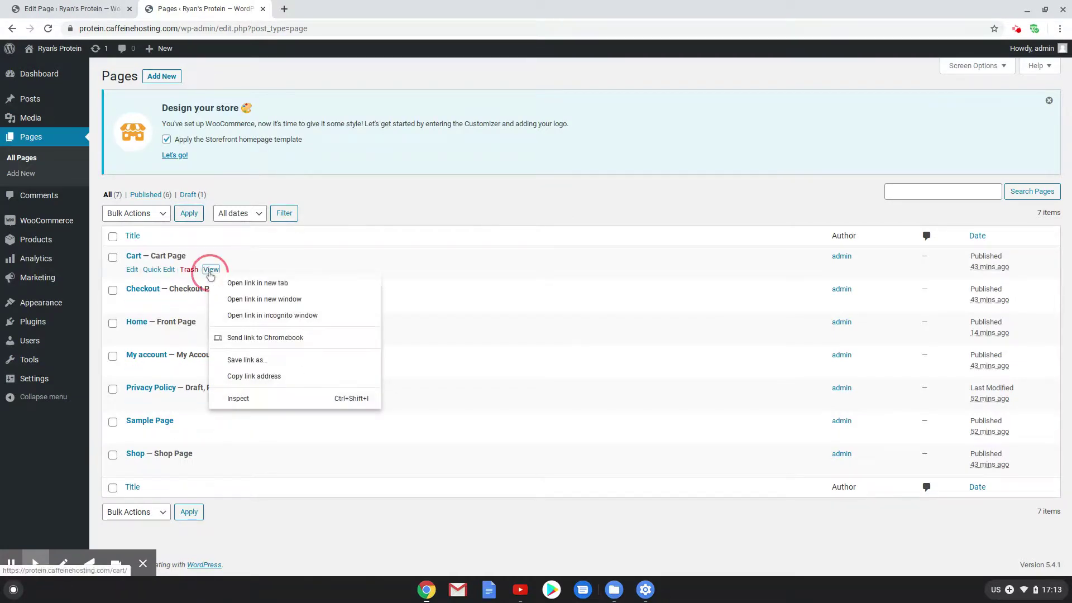
click(235, 283)
right_click(210, 303)
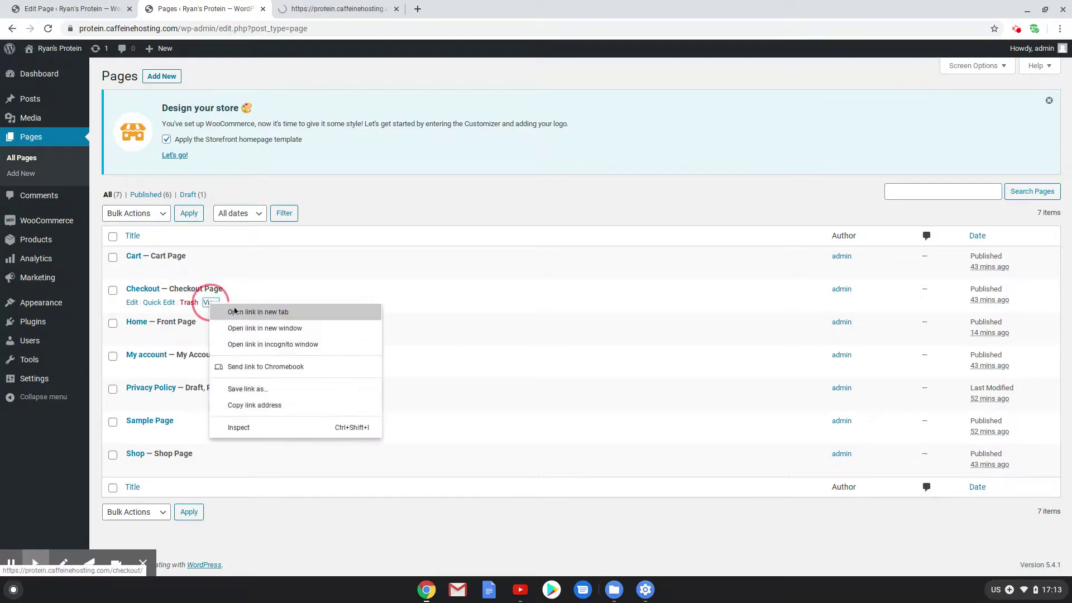
click(235, 311)
click(211, 368)
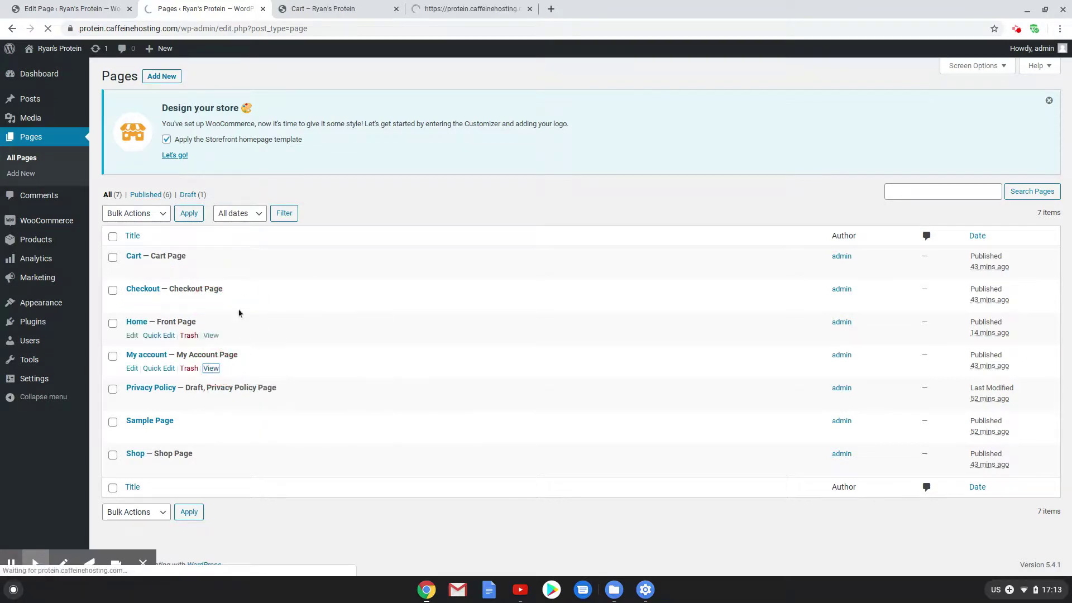
View the live Cart page, then go to the storefront homepage and its Protein products
click(480, 8)
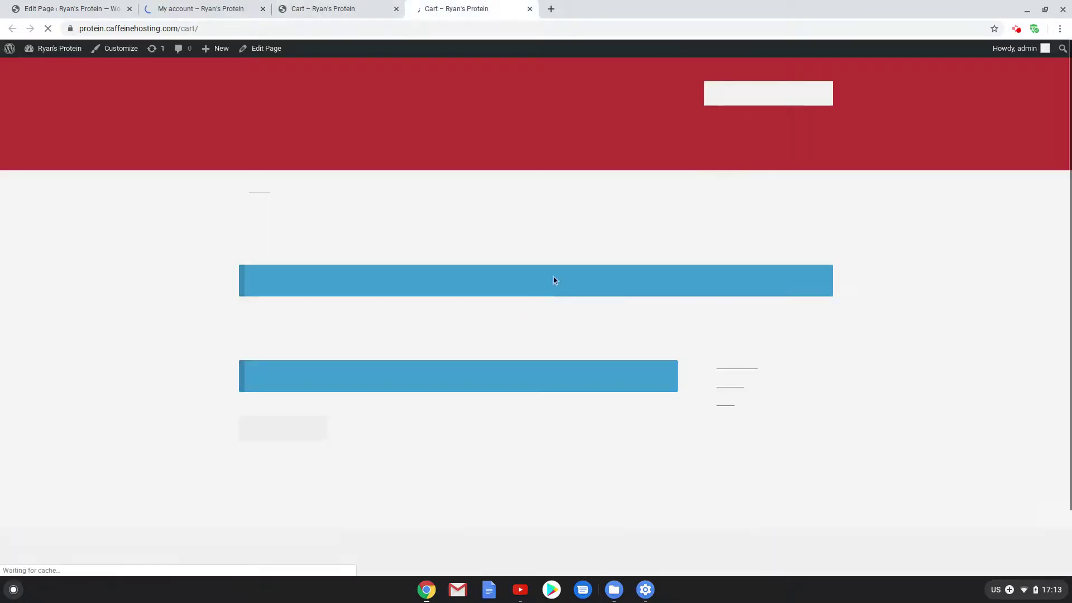
click(315, 102)
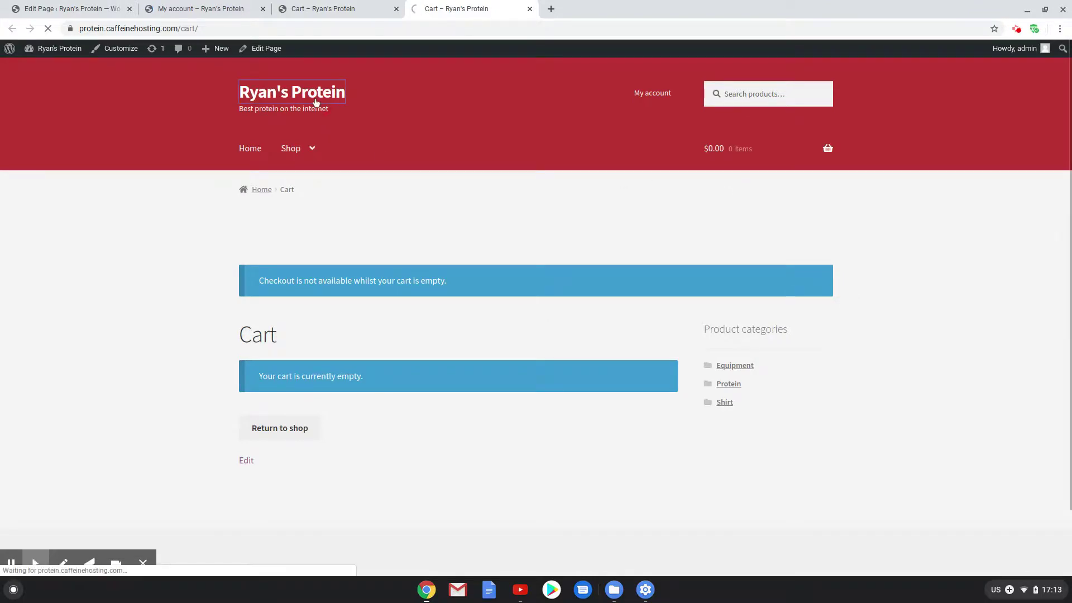
scroll(595, 385, down, 10)
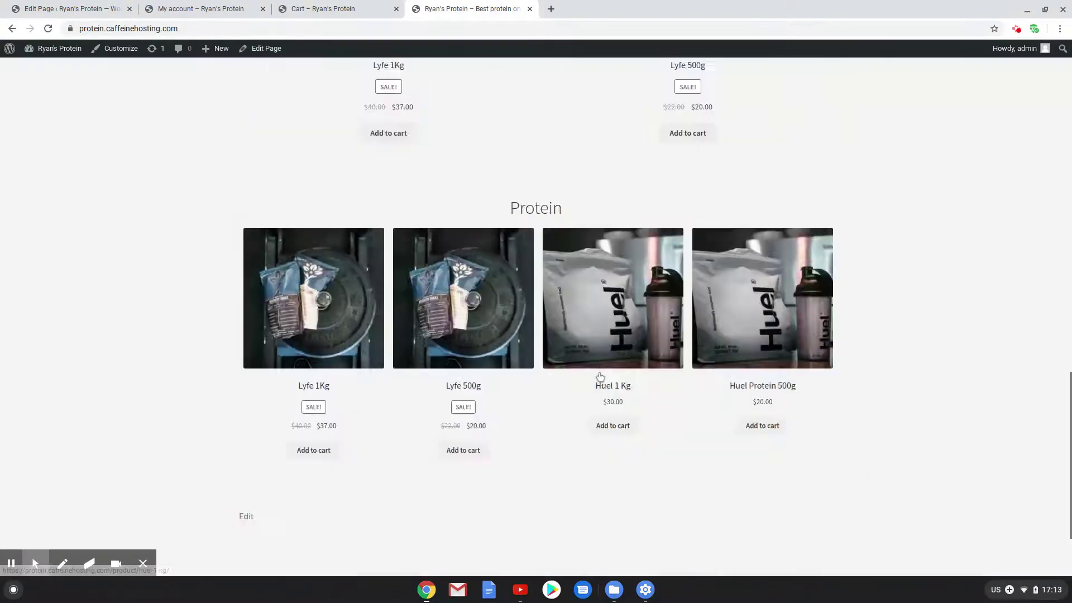
scroll(598, 376, up, 9)
Add Lyfe 1Kg to the cart and go to Checkout from the header mini-cart
scroll(351, 286, down, 7)
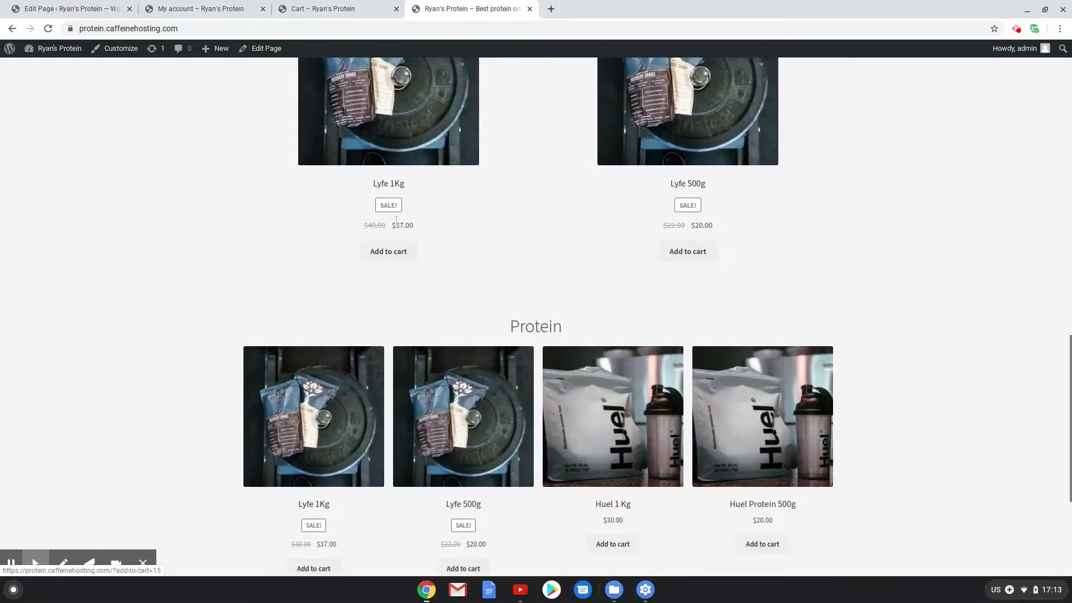
click(391, 258)
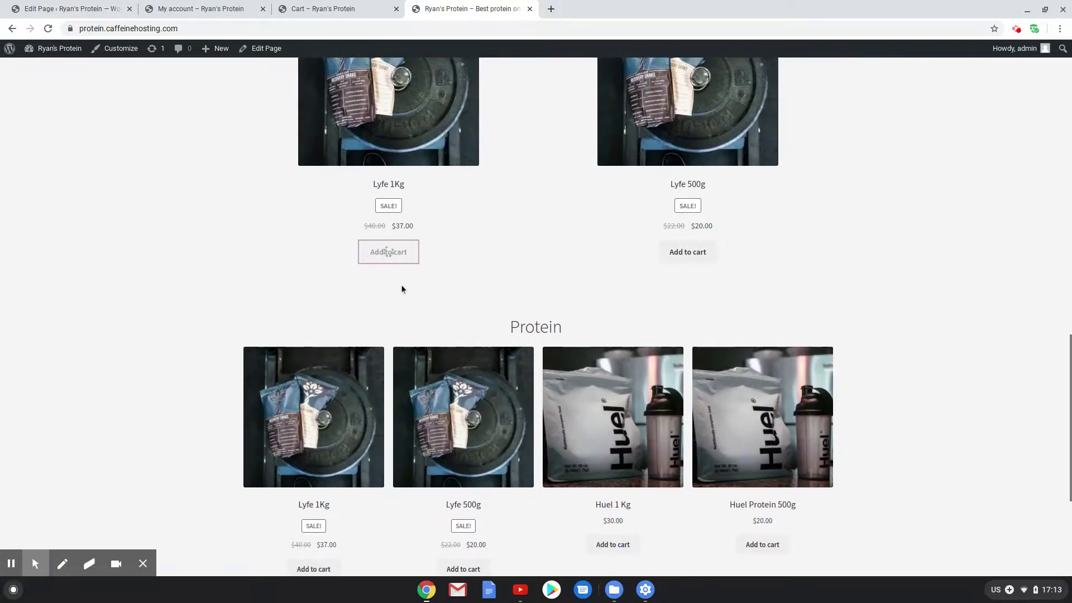
scroll(405, 285, up, 10)
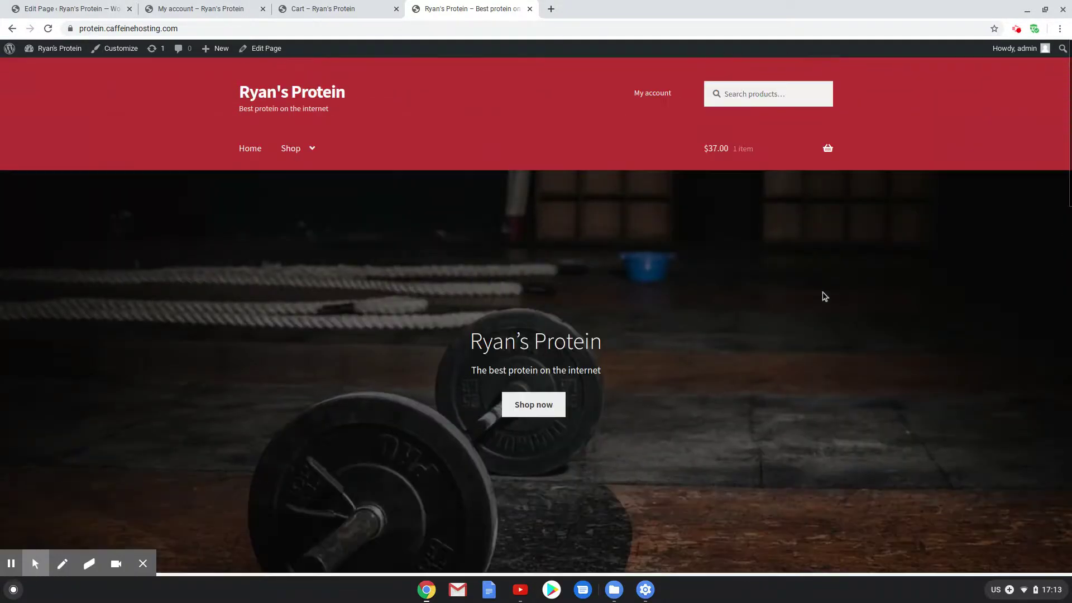
mouse_move(826, 149)
click(787, 286)
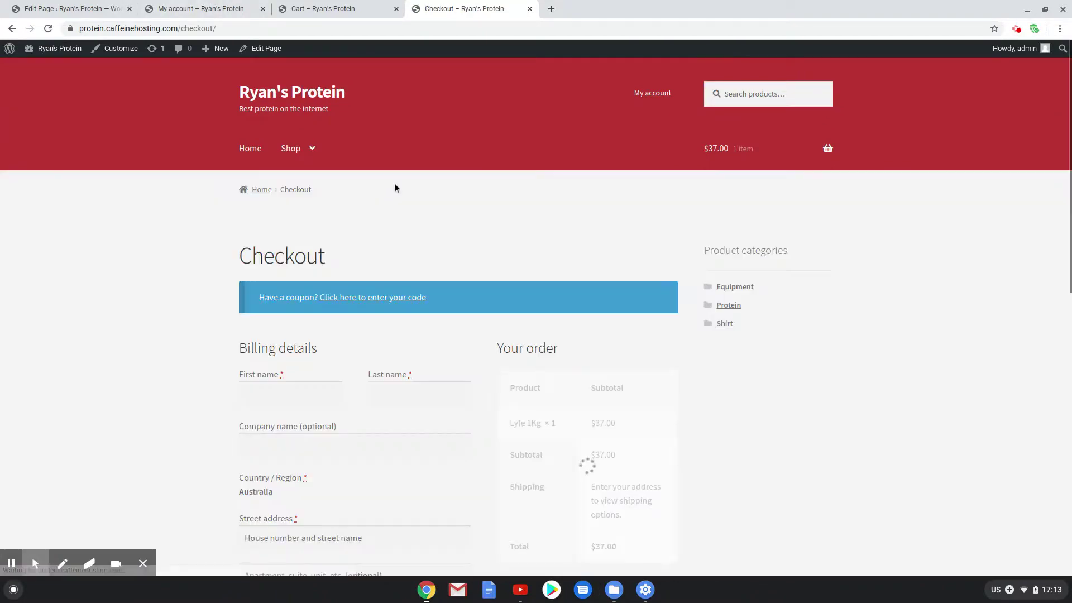
Compare the layouts of the live My account, Cart and Checkout pages across tabs
click(223, 8)
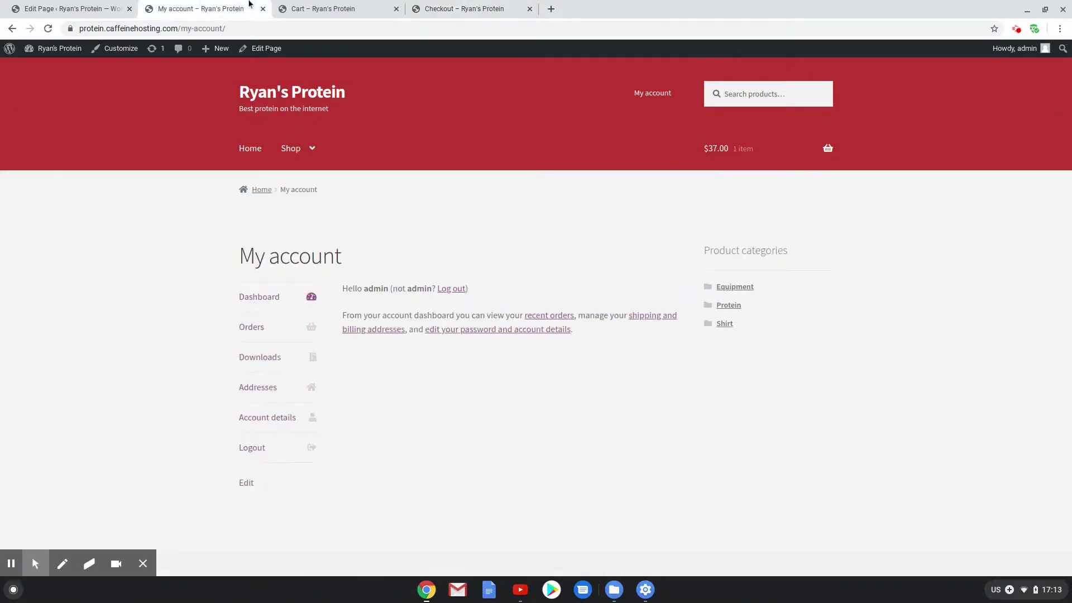
click(369, 6)
click(440, 7)
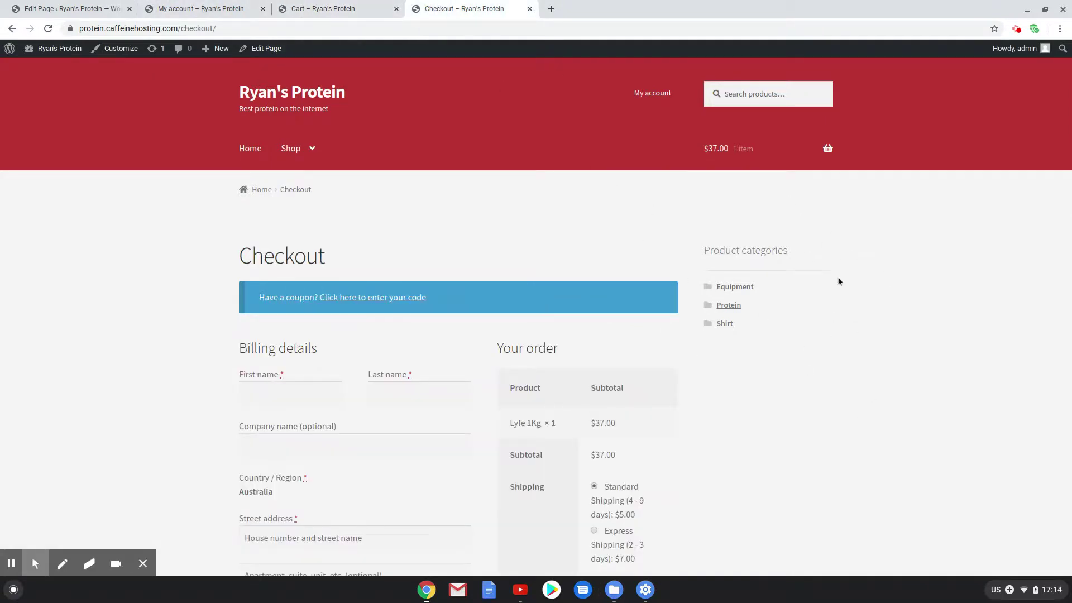
click(210, 7)
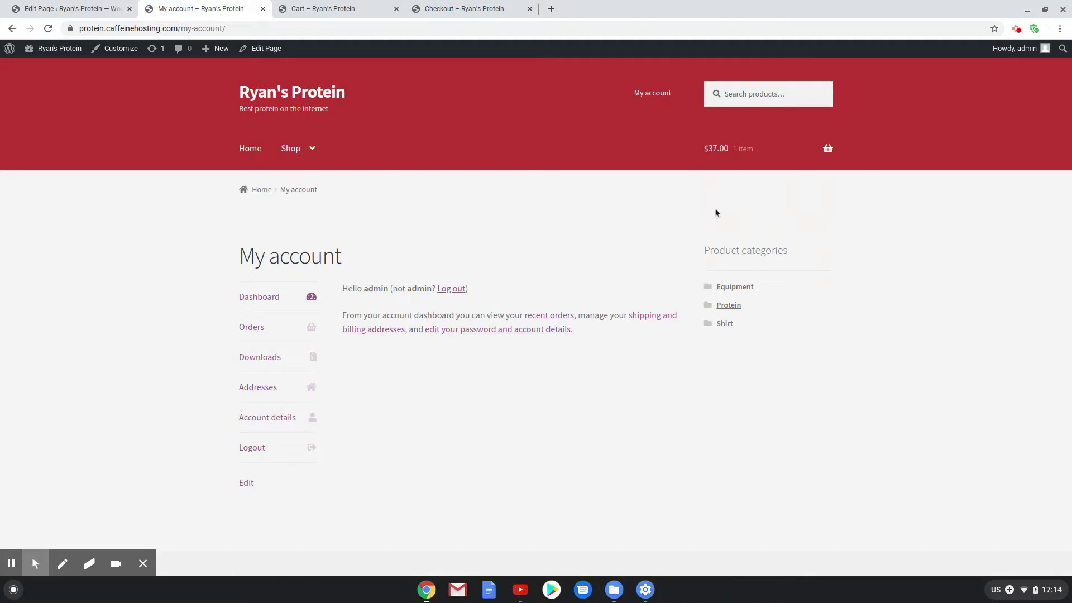
click(342, 8)
click(470, 8)
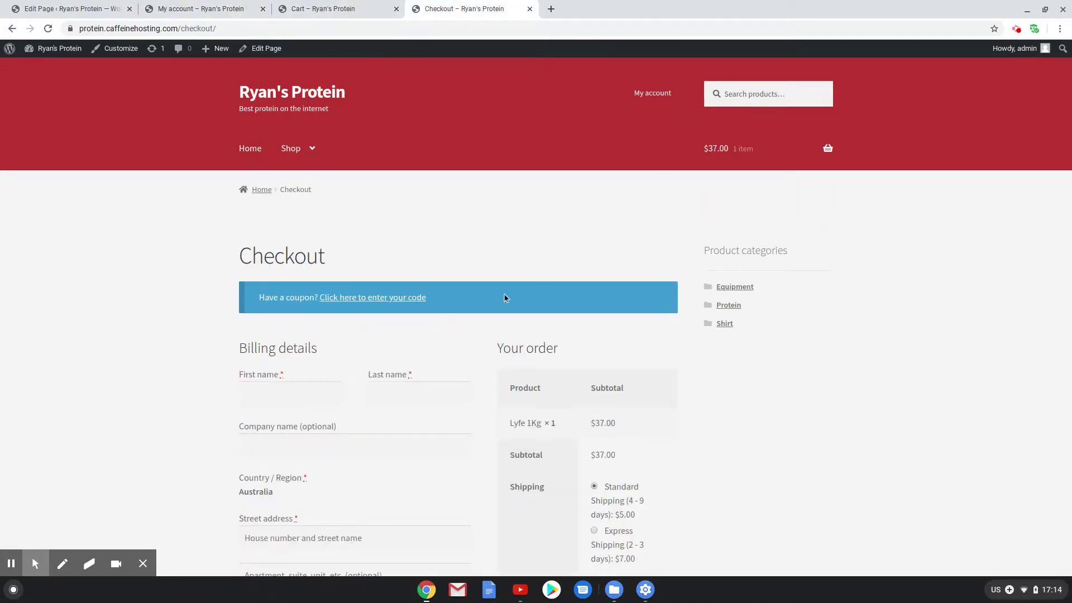
click(242, 14)
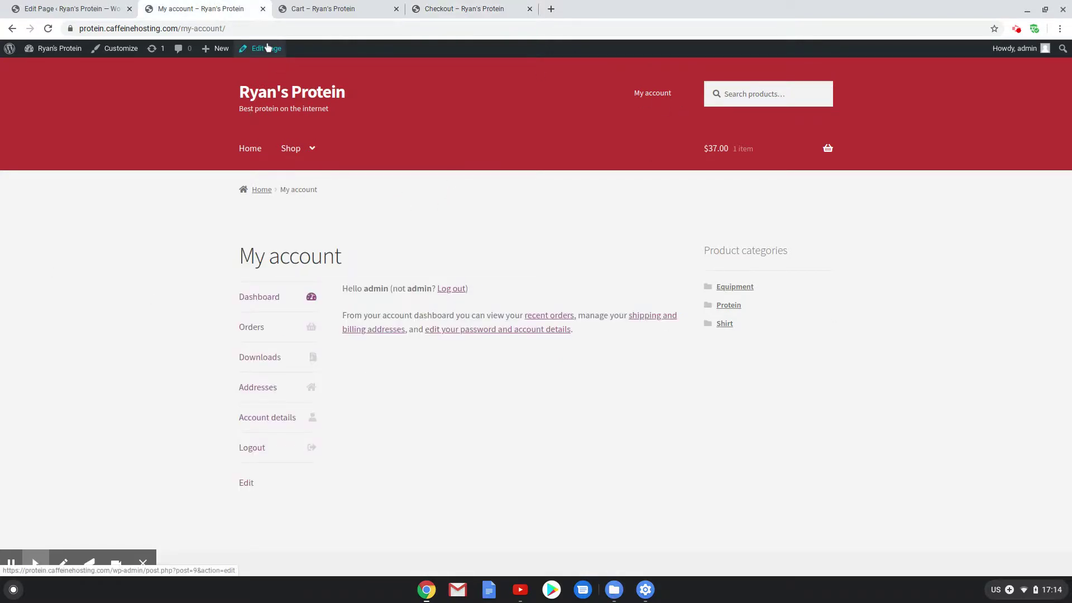
click(344, 6)
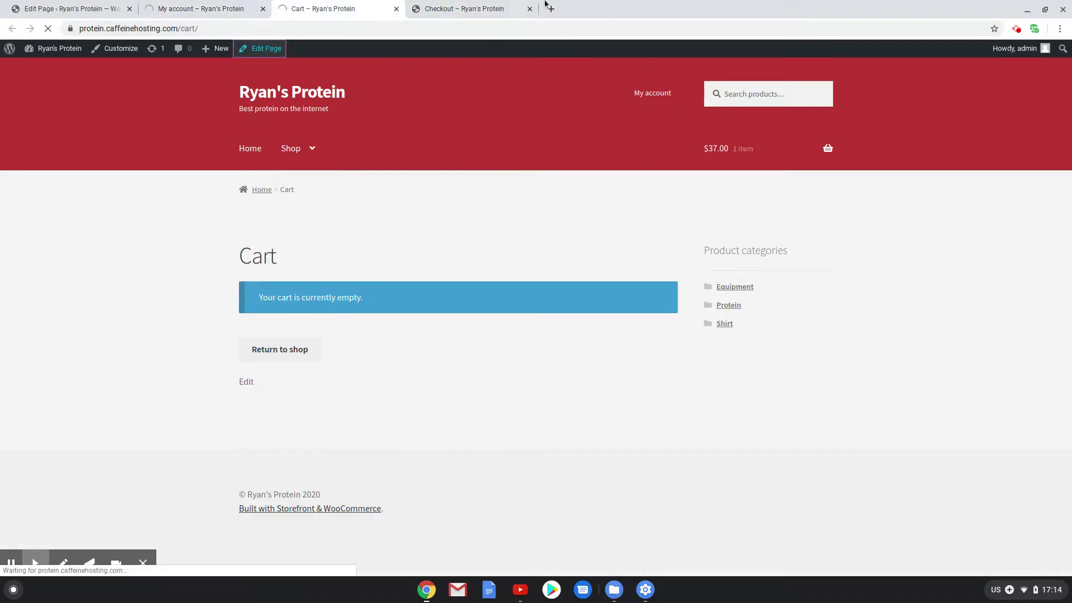
Set the My account page to the Full width template and update it
click(420, 12)
click(259, 55)
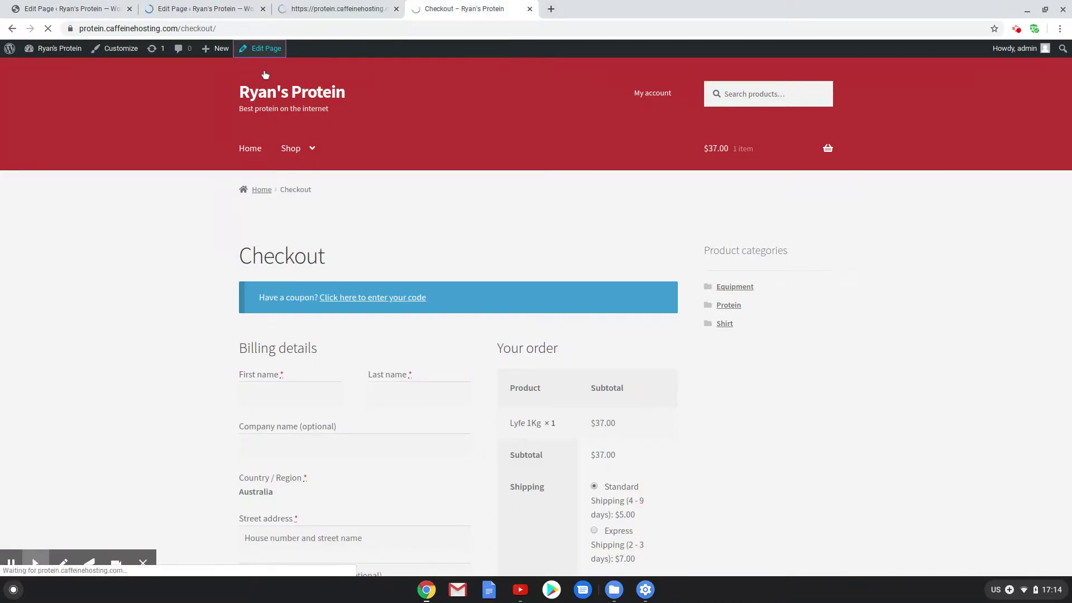
click(199, 6)
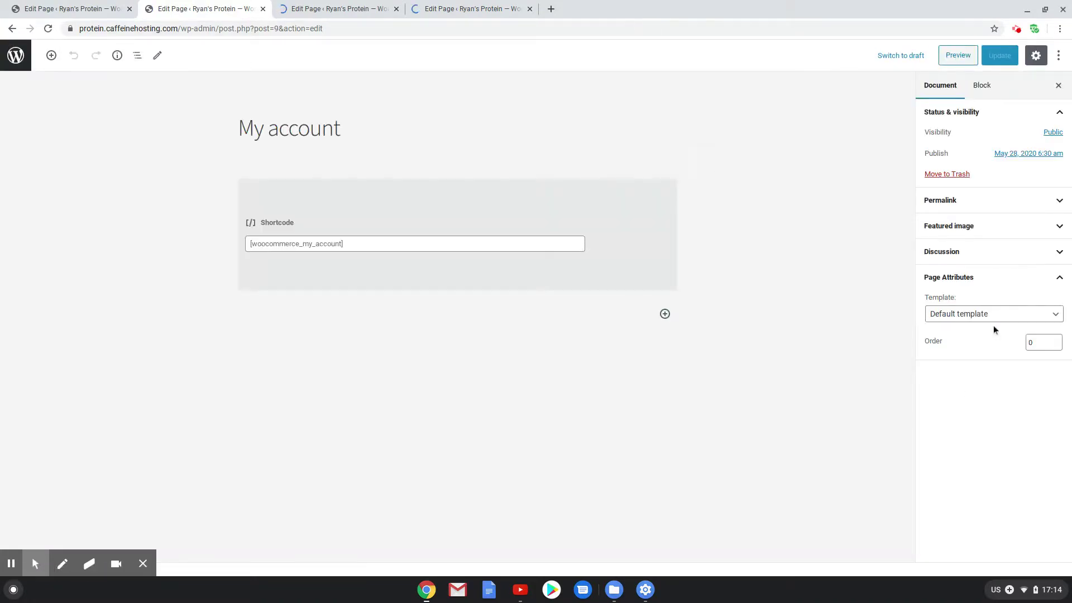
click(990, 314)
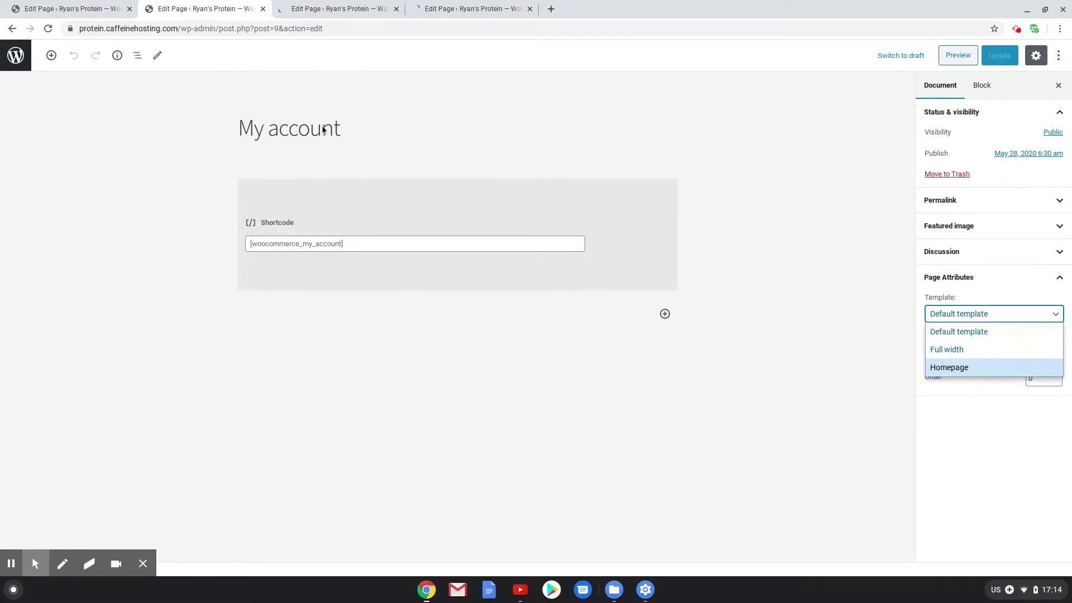
click(975, 352)
click(1002, 55)
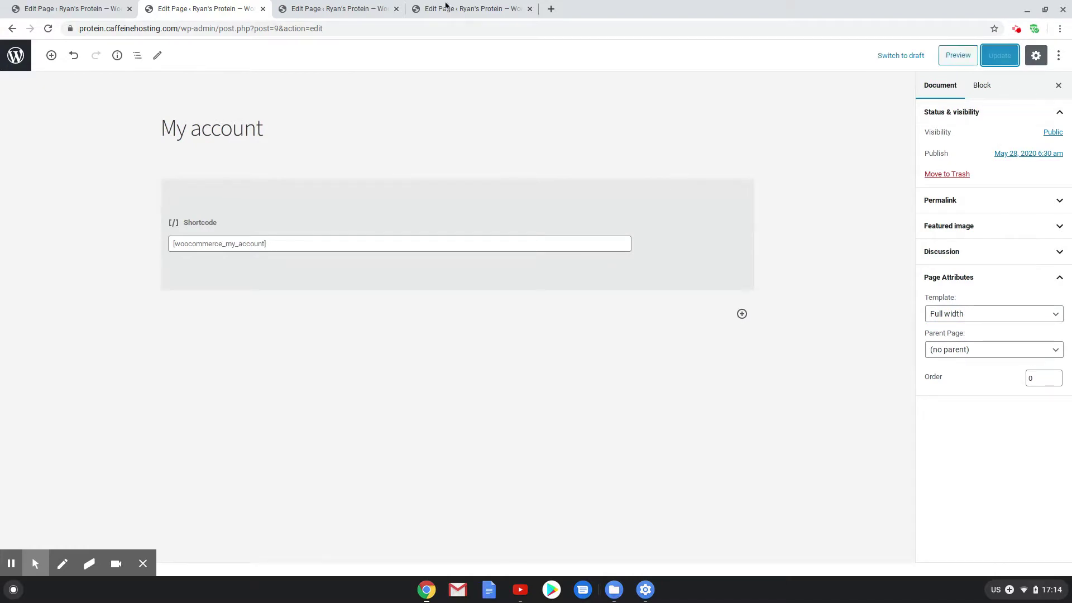
Set the Cart page to the Full width template and update it
click(341, 8)
click(977, 314)
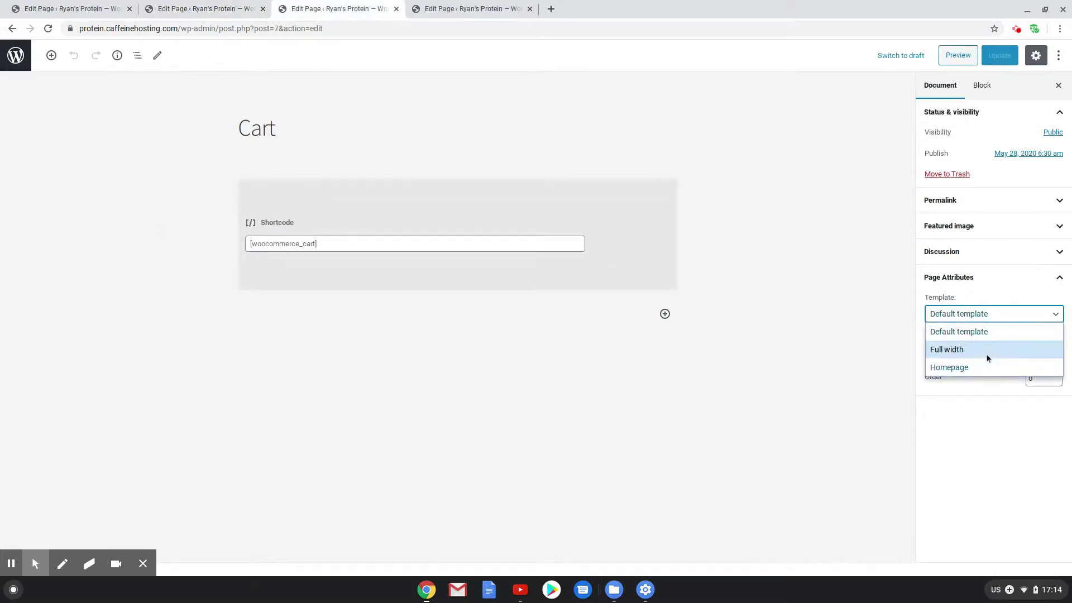
click(986, 354)
click(997, 55)
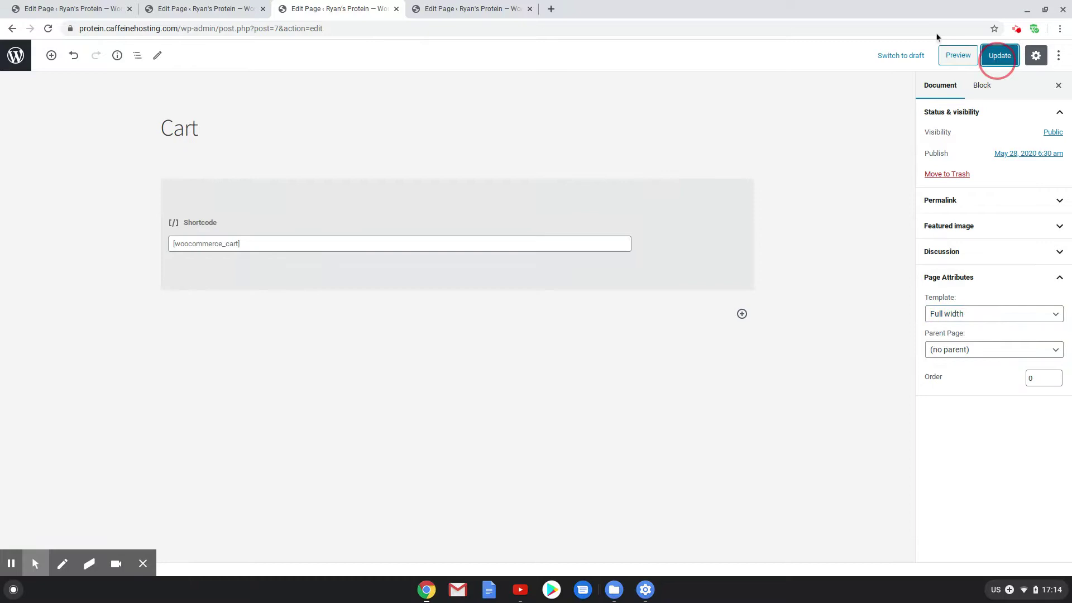
Set the Checkout page to Full width, update it, and preview the result
click(463, 8)
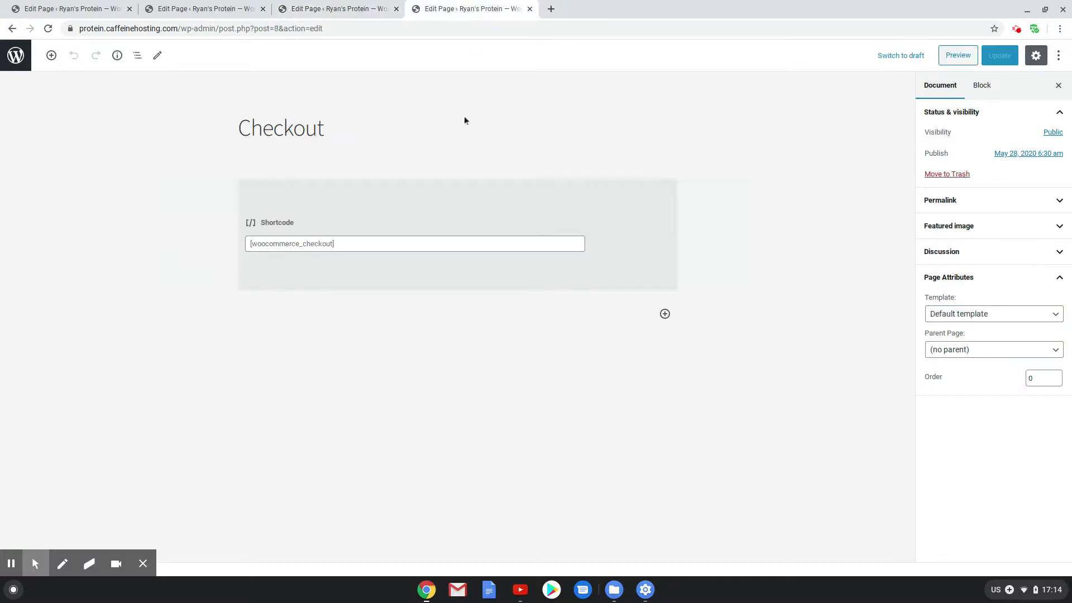
click(953, 316)
click(961, 351)
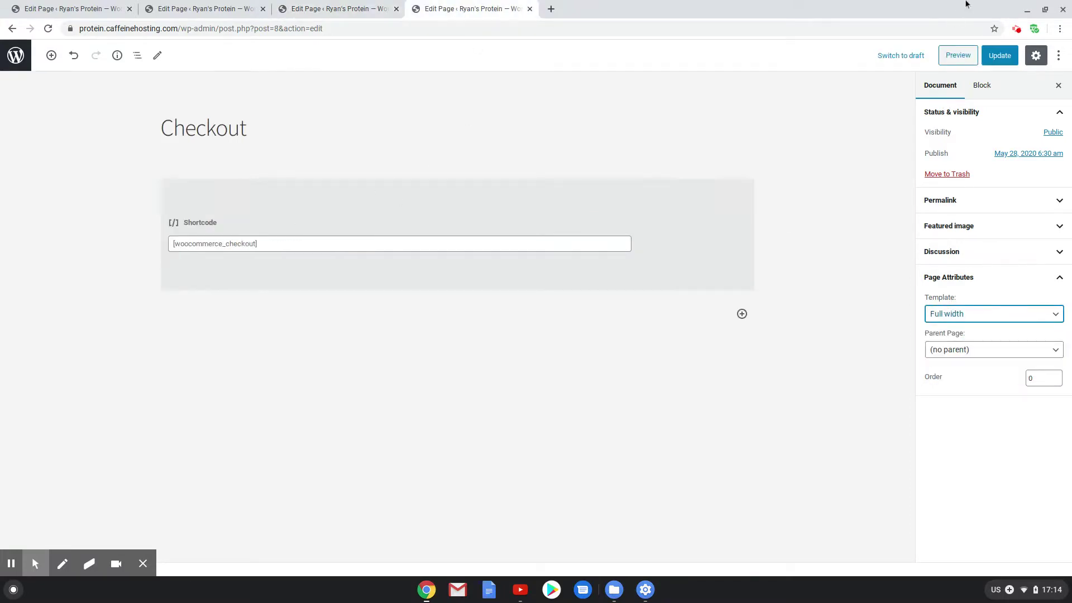
click(995, 55)
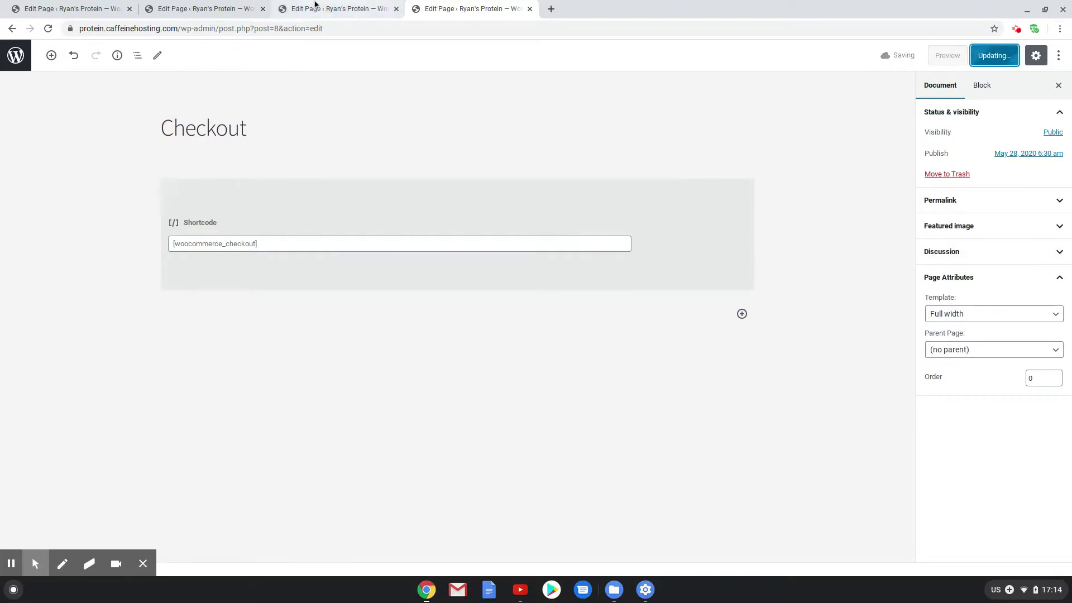
click(957, 54)
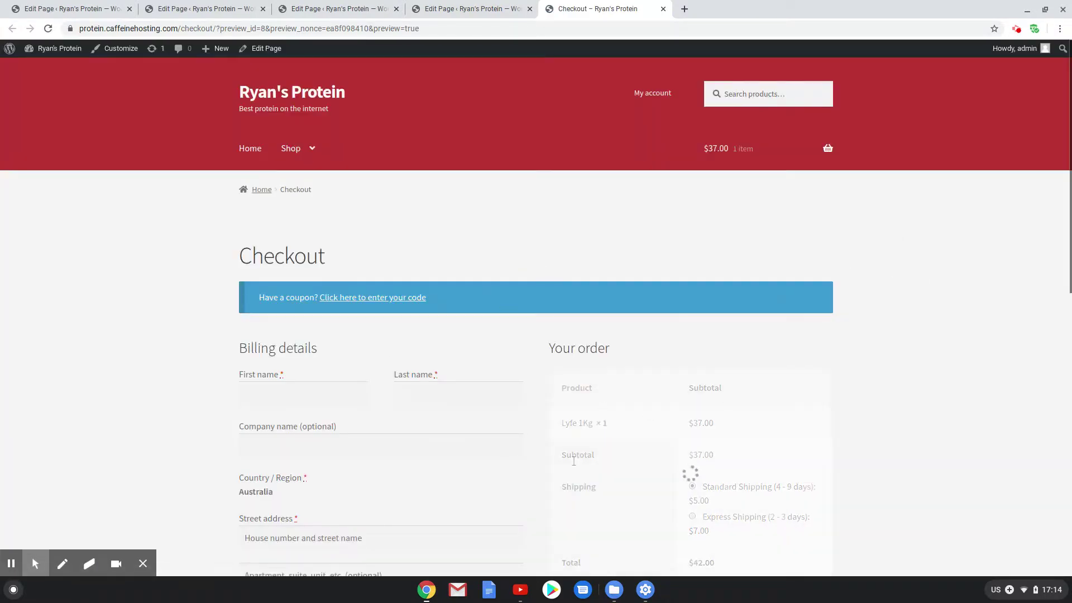
View the live Cart and My account pages, then return to the store's home page
click(826, 149)
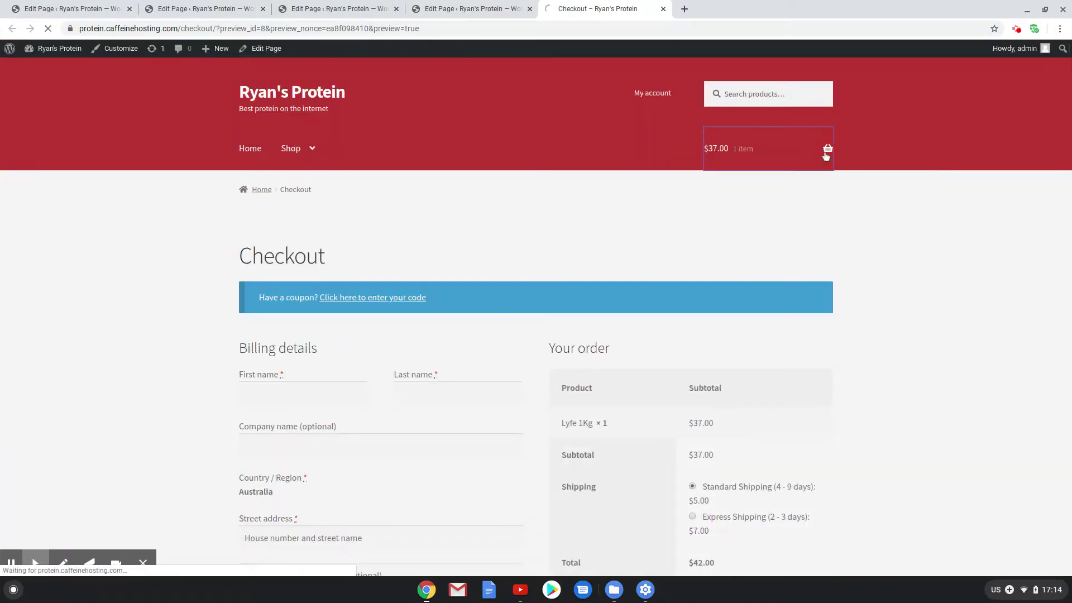
click(648, 93)
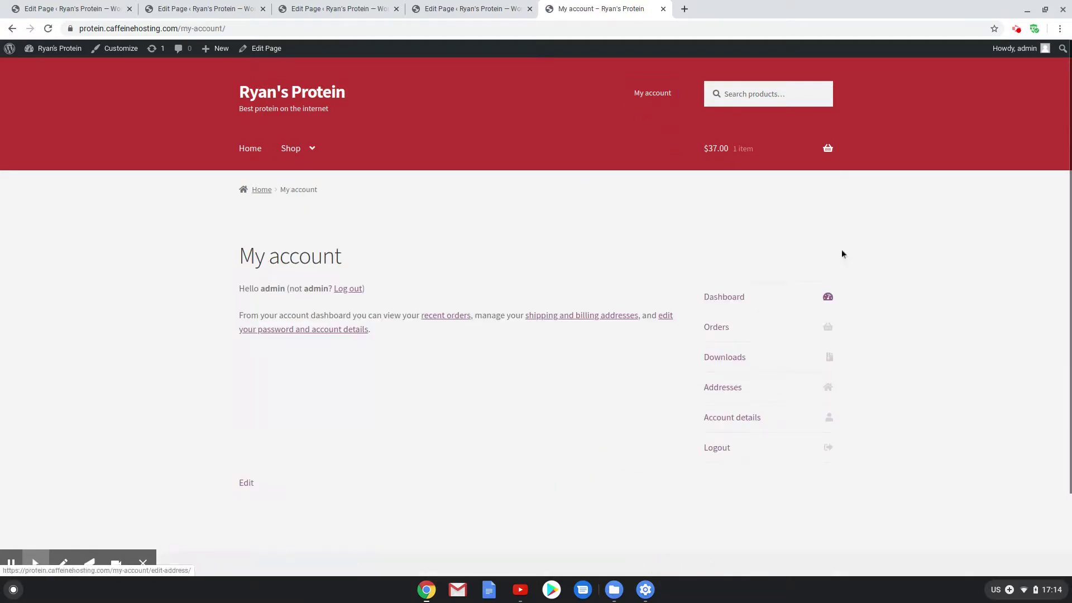
click(295, 91)
Close the three extra Edit Page tabs, leaving only the live homepage
click(263, 9)
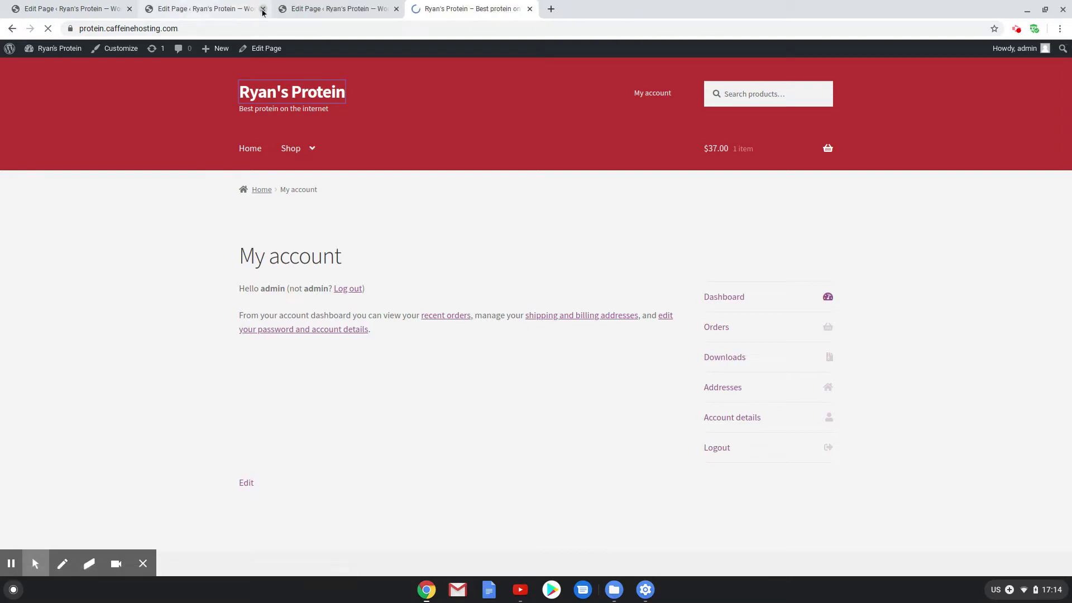
click(263, 9)
click(241, 9)
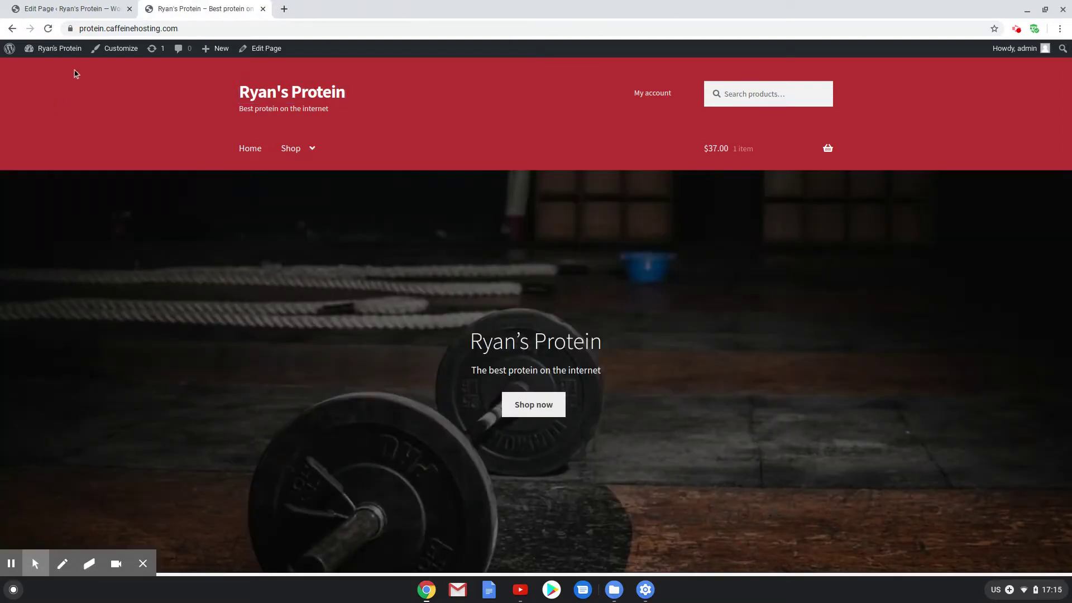
From the Dashboard, go to WooCommerce Settings and show the Payments tab listing PayPal and the other methods
mouse_move(50, 48)
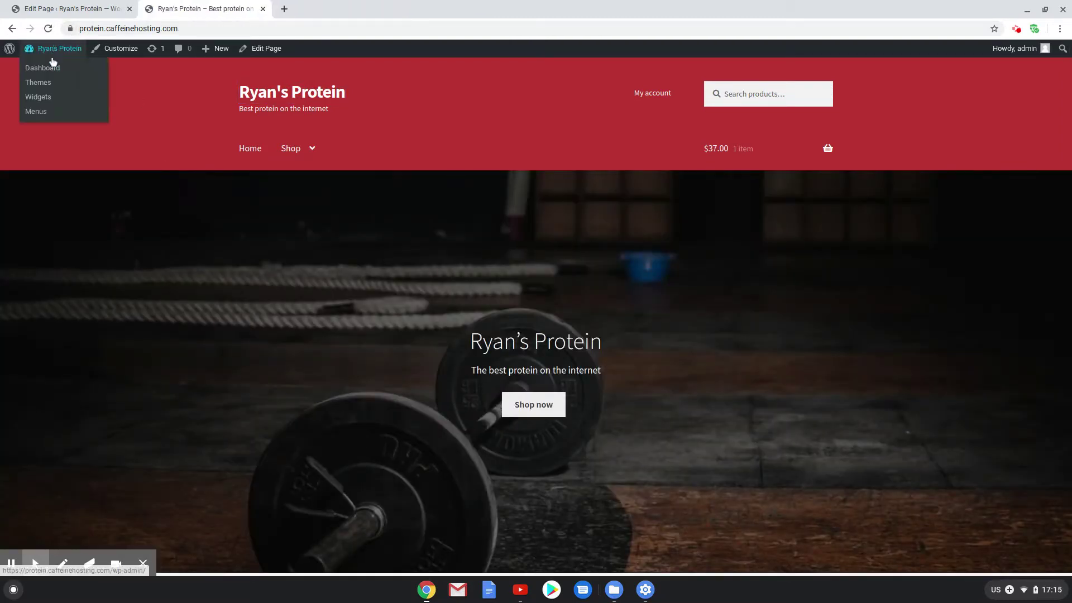
click(53, 69)
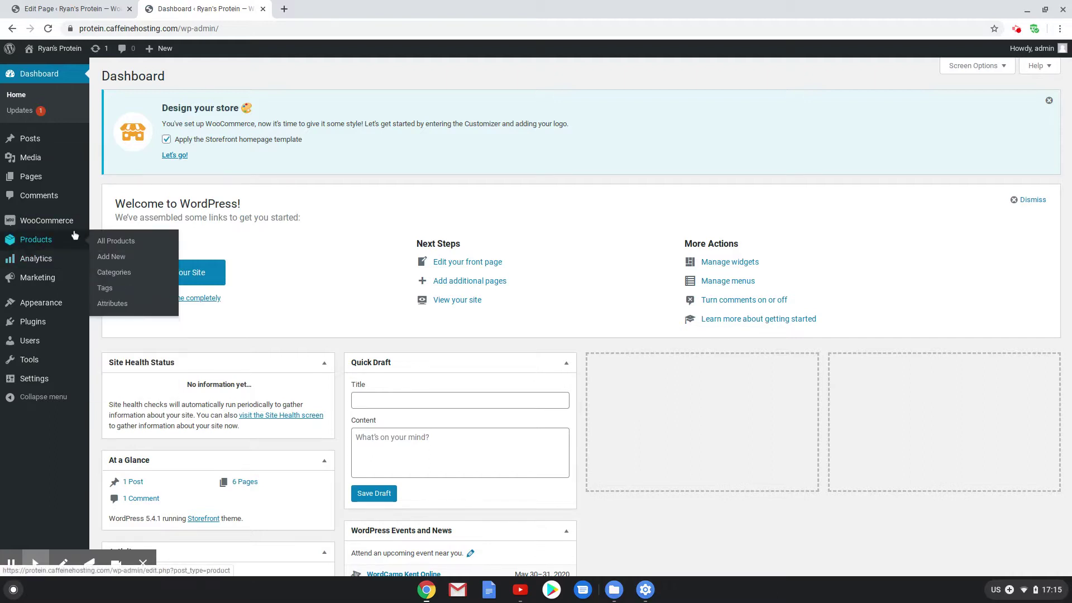
mouse_move(59, 241)
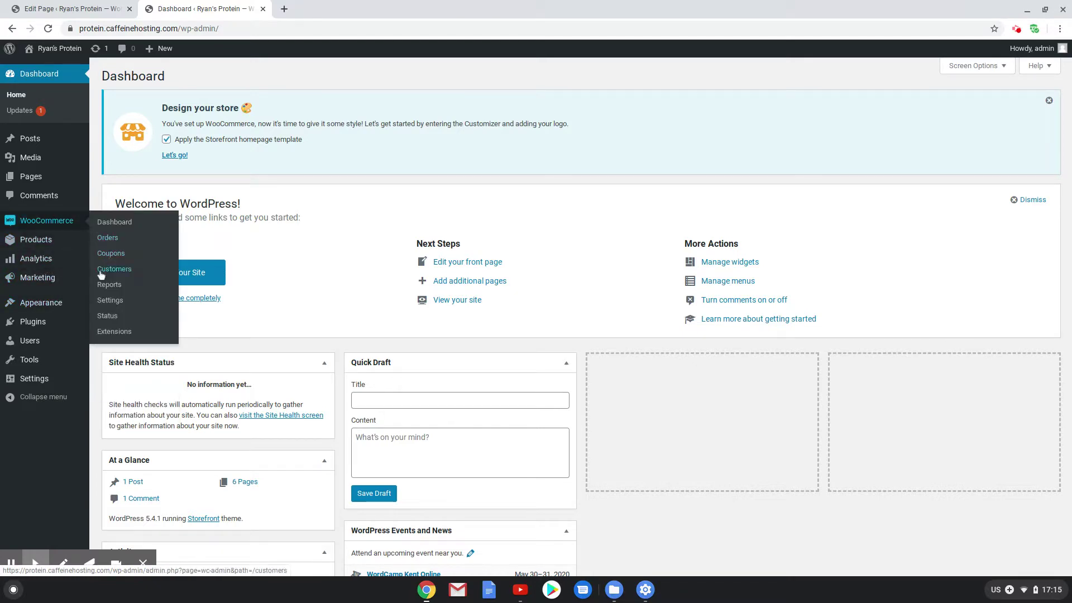
click(124, 305)
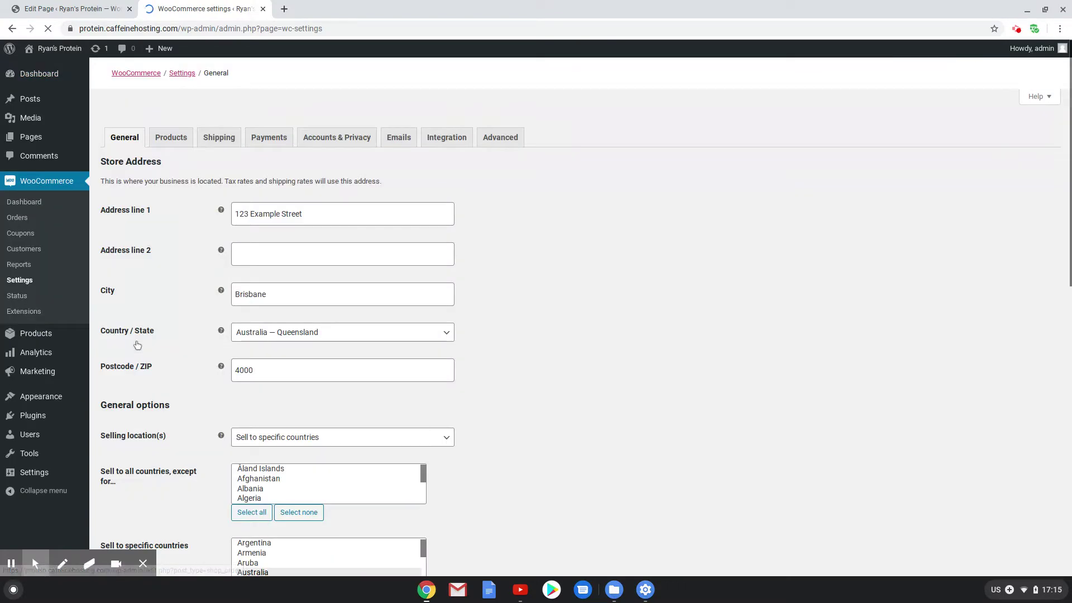
click(269, 139)
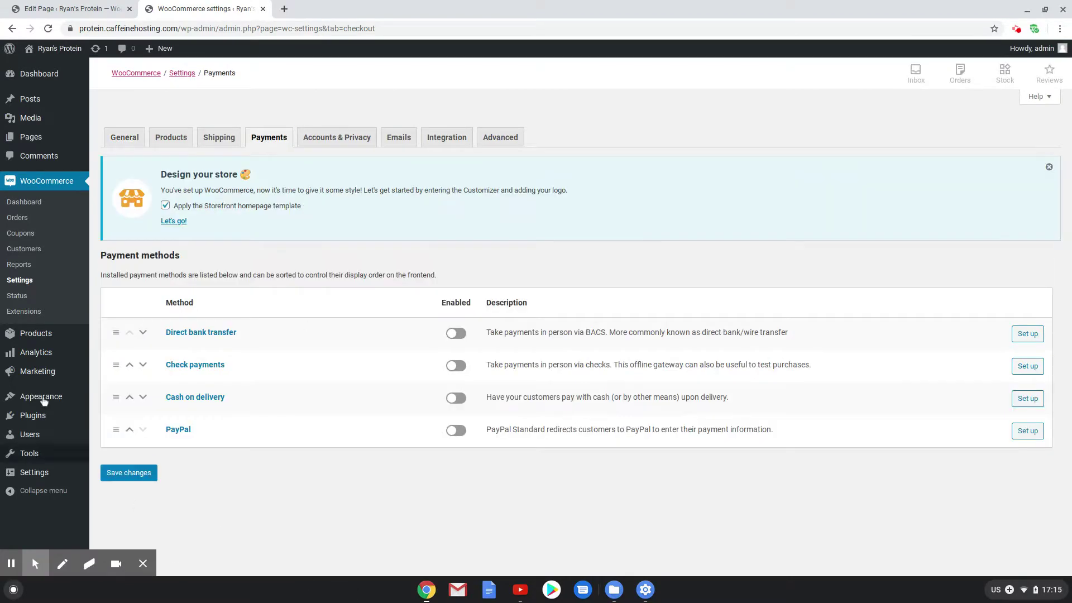
Open the PayPal setup, check the email address, and tick Enable PayPal Standard
click(1026, 437)
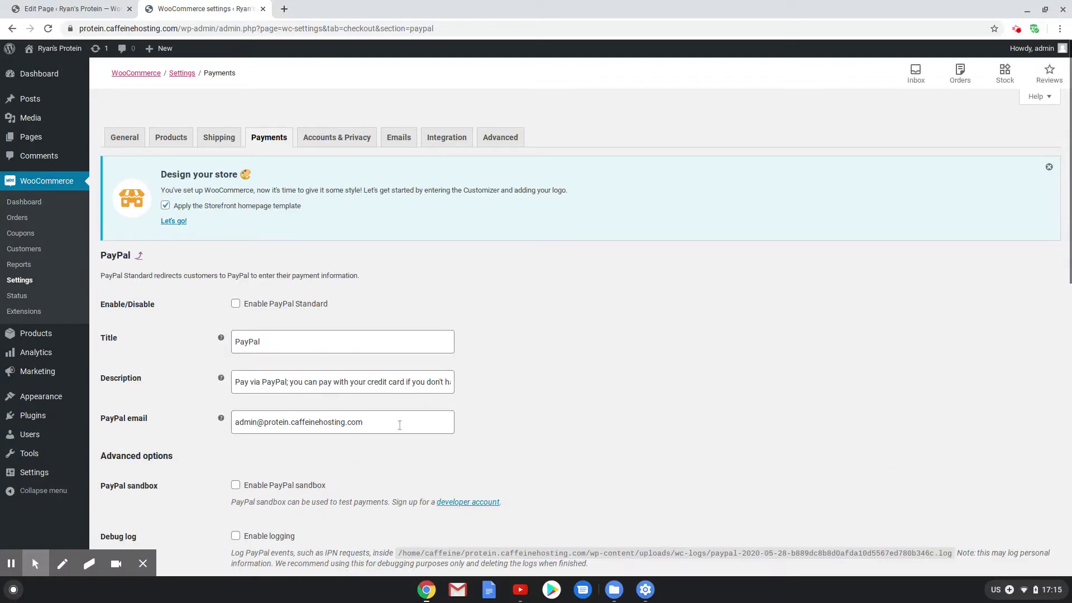
drag(354, 422, 236, 422)
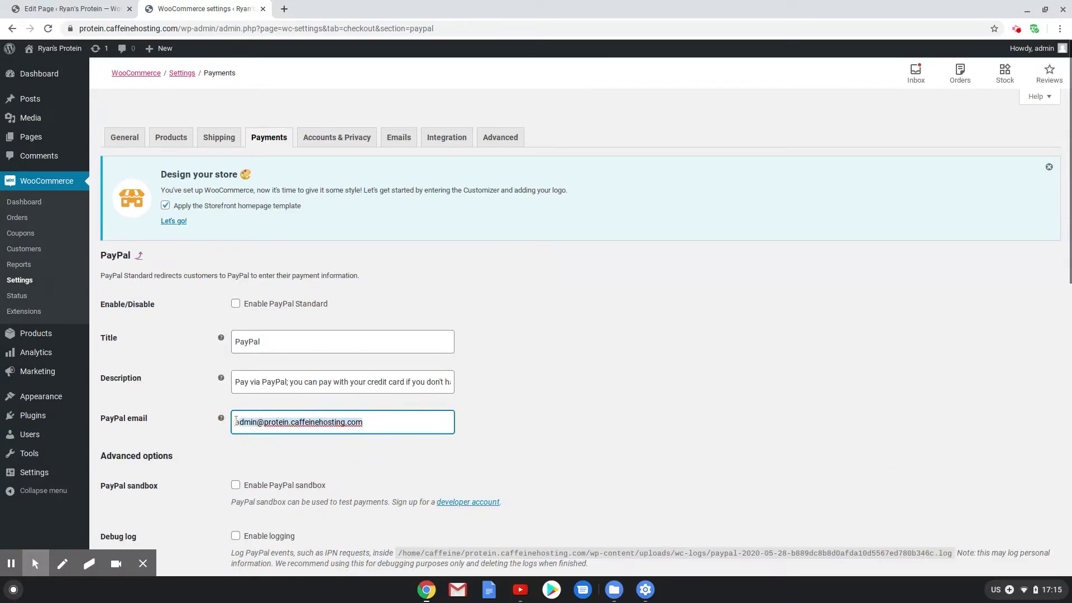
click(413, 423)
scroll(414, 413, down, 4)
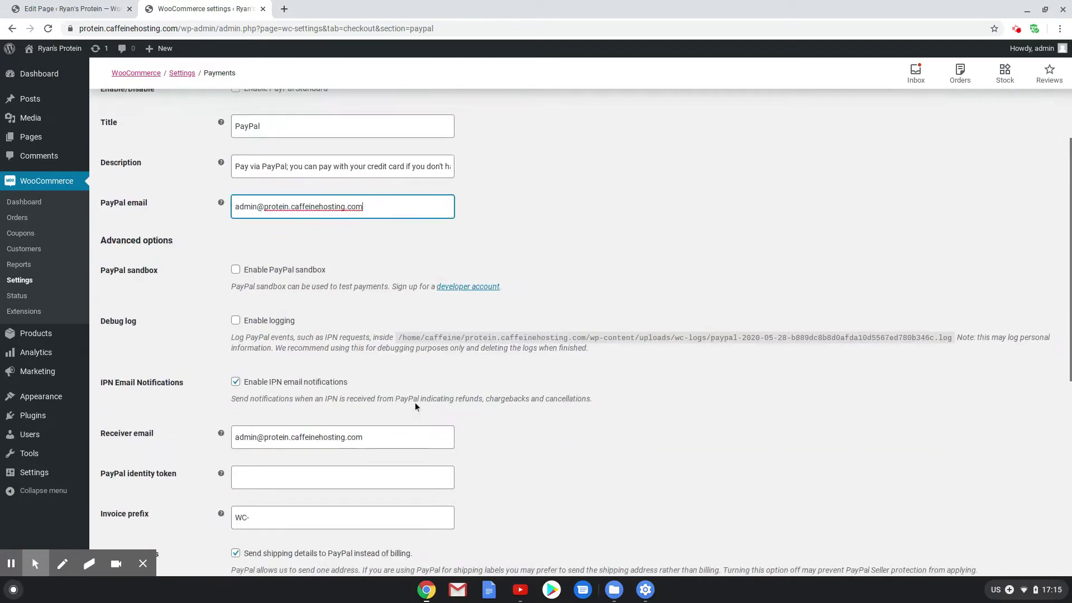
scroll(416, 407, up, 4)
click(236, 303)
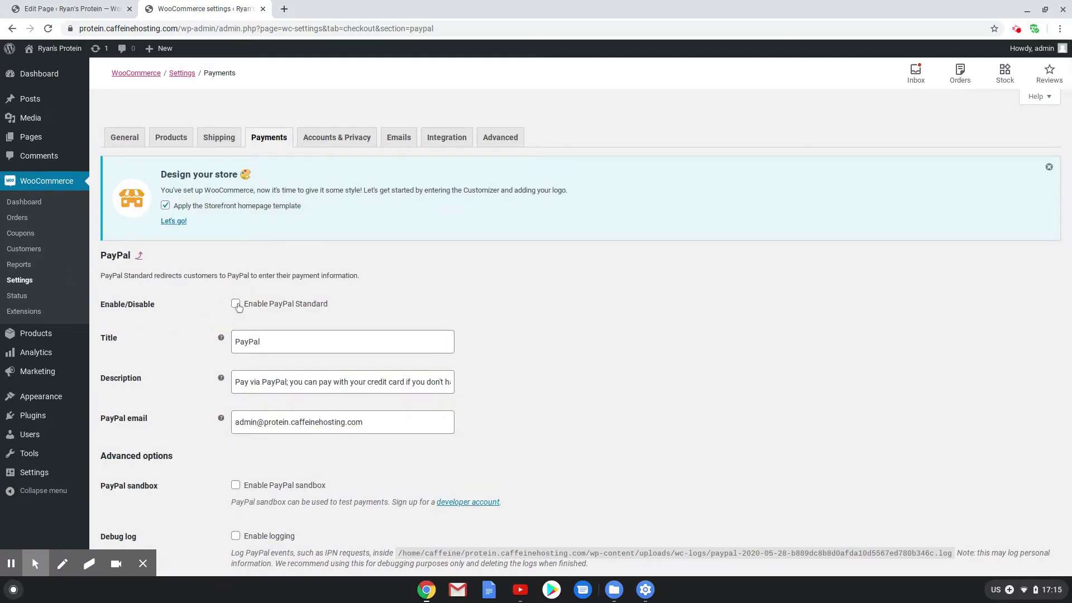
Select the full PayPal email value, then review the options down to the API credentials
click(285, 411)
shift+click(284, 421)
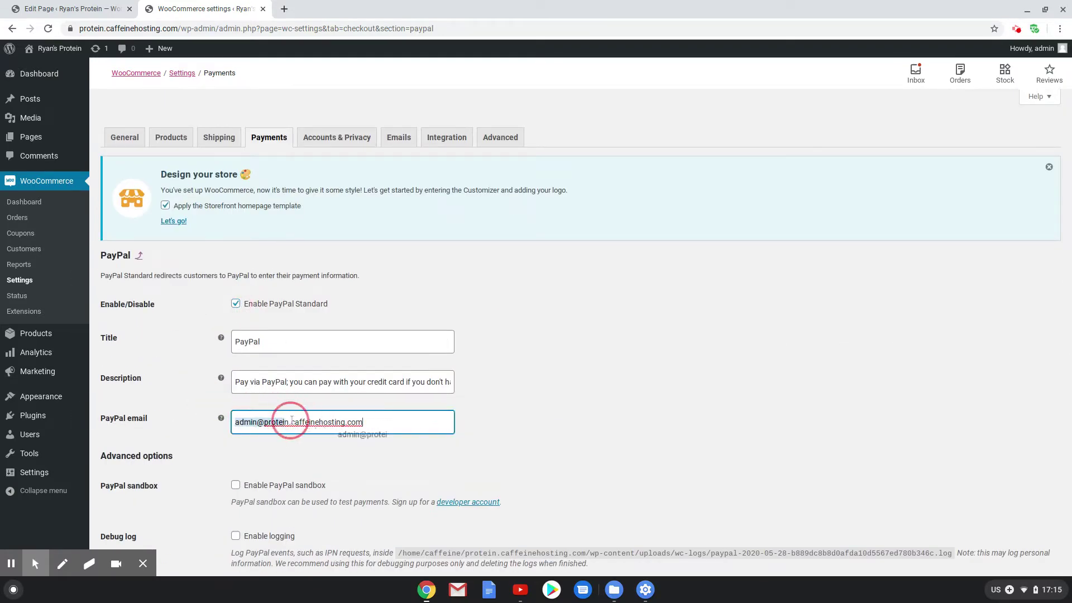
drag(290, 423, 413, 428)
key(ctrl+a)
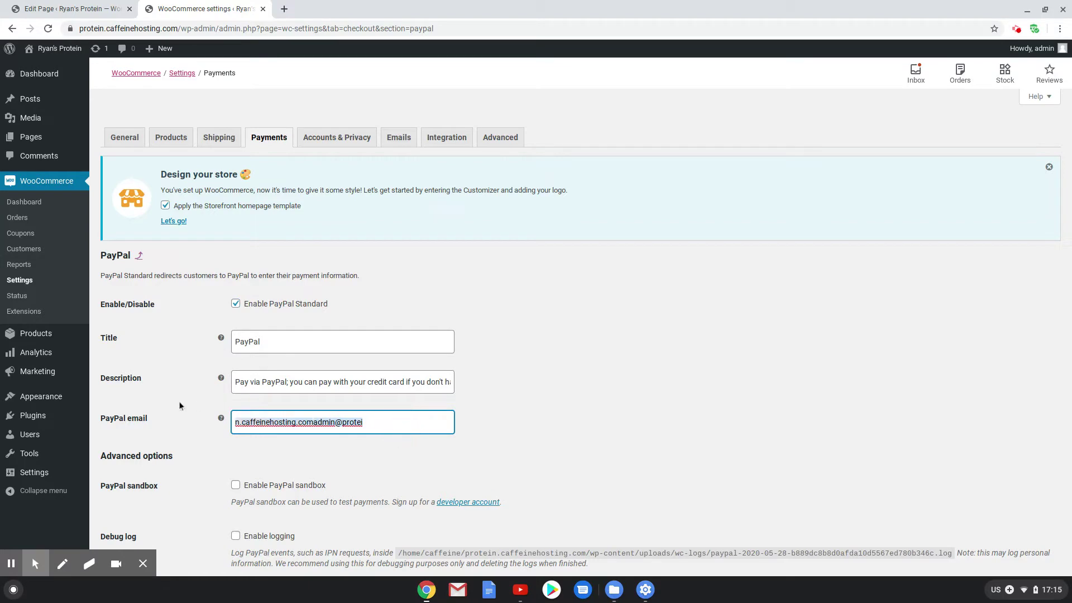
scroll(421, 425, down, 10)
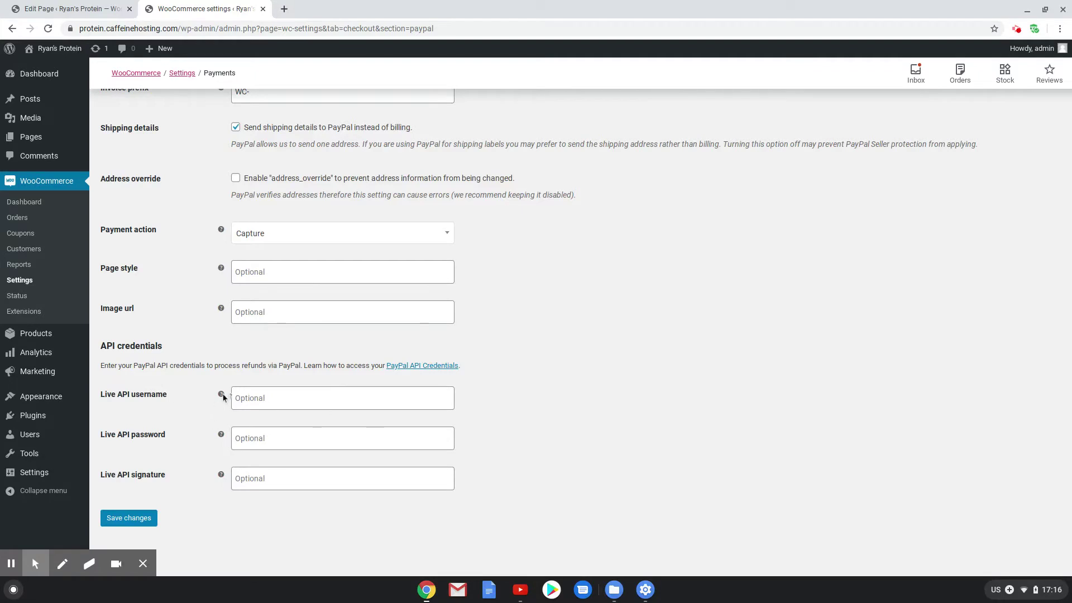
mouse_move(223, 397)
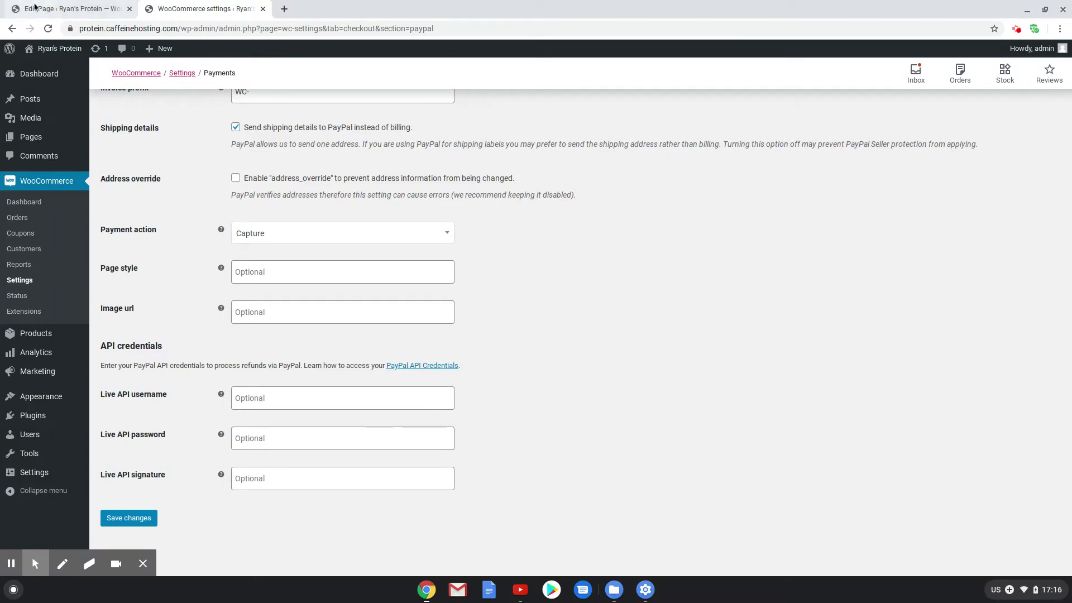
Visit the live Ryan's Protein store, scroll through its categories and products, and return Home
mouse_move(58, 48)
click(70, 70)
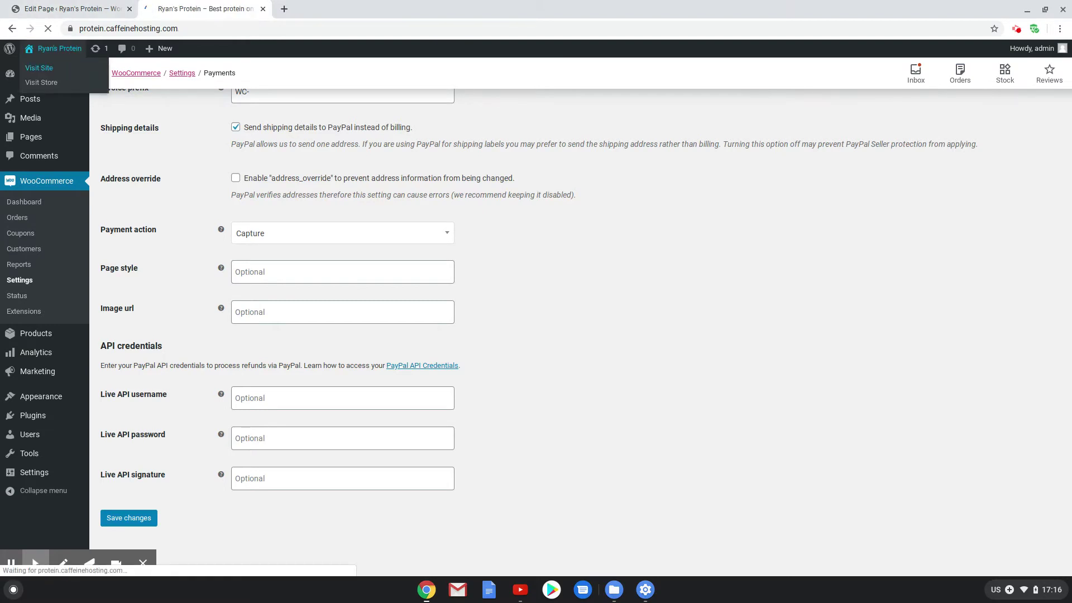
scroll(740, 388, down, 8)
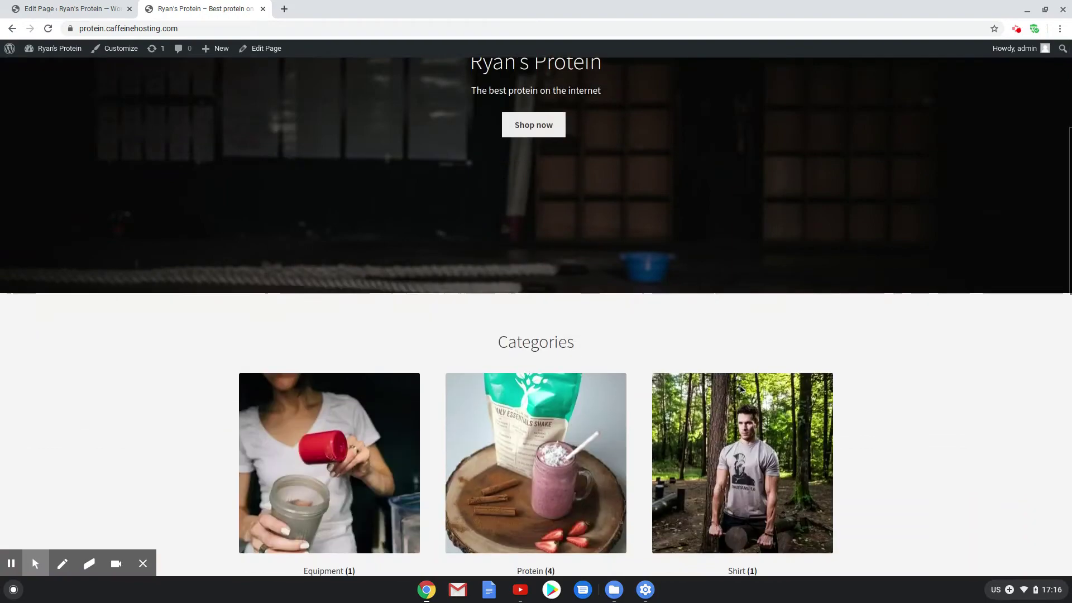
scroll(741, 385, down, 12)
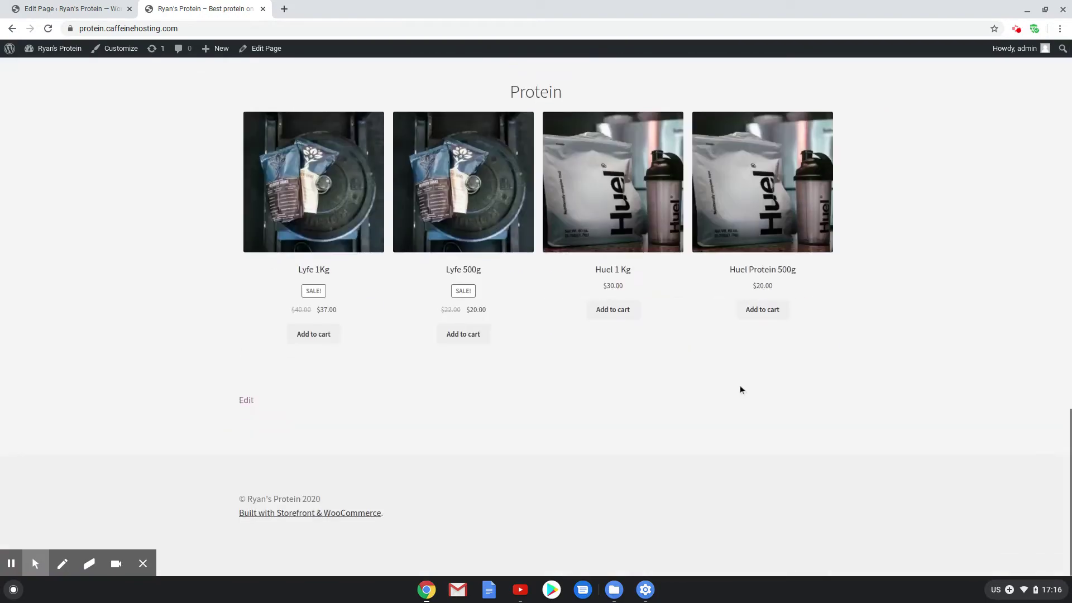
scroll(737, 384, up, 17)
scroll(731, 384, up, 4)
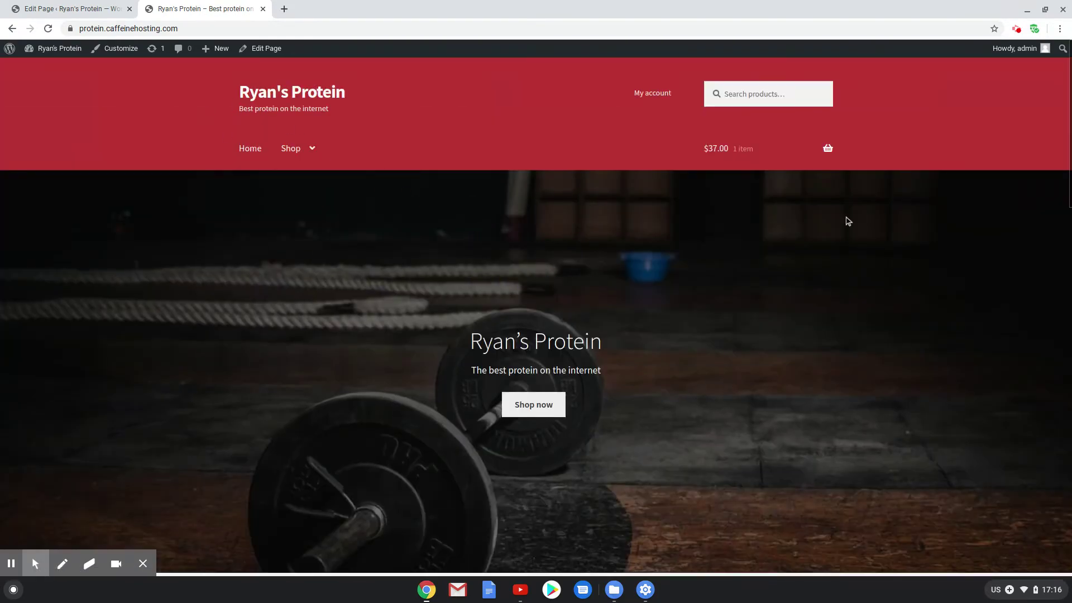
click(250, 149)
click(116, 564)
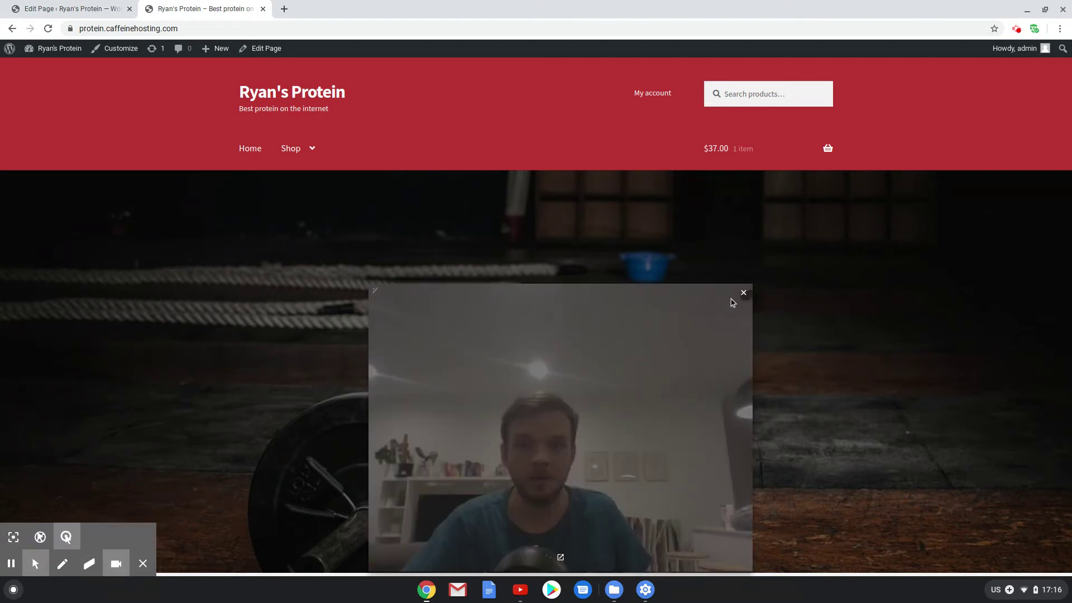